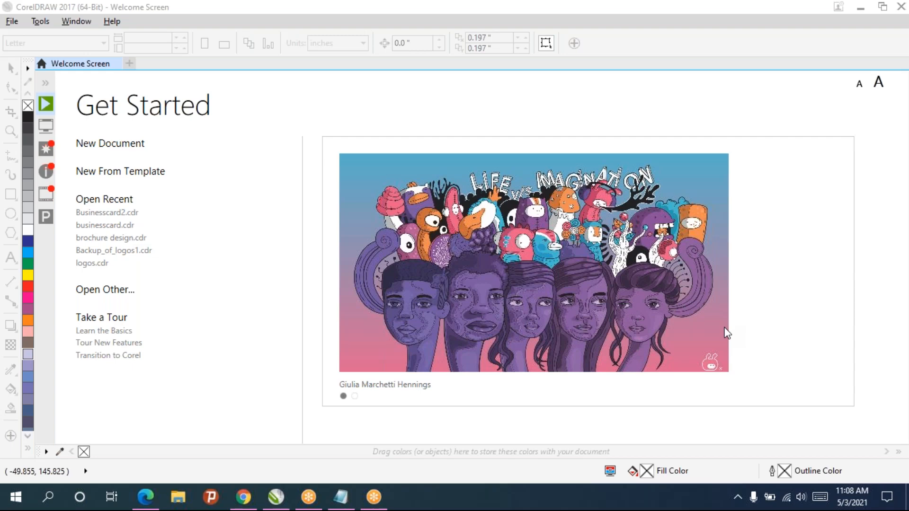
Step: Clear the open windows from the desktop and launch Photoshop from its shortcut
left_click(860, 8)
left_click(563, 115)
left_click(832, 9)
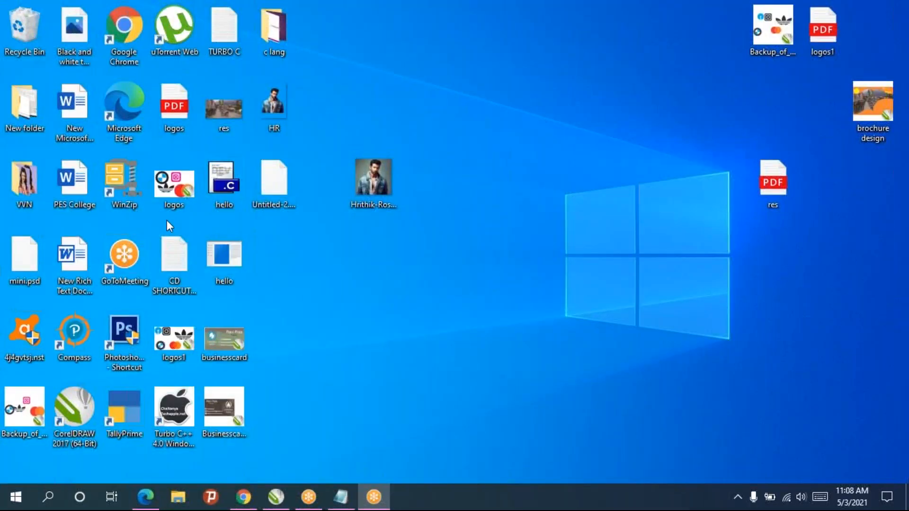
double_click(121, 334)
Step: Switch to CorelDRAW and create a new portrait A4 document in CMYK at 300 dpi
left_click(276, 496)
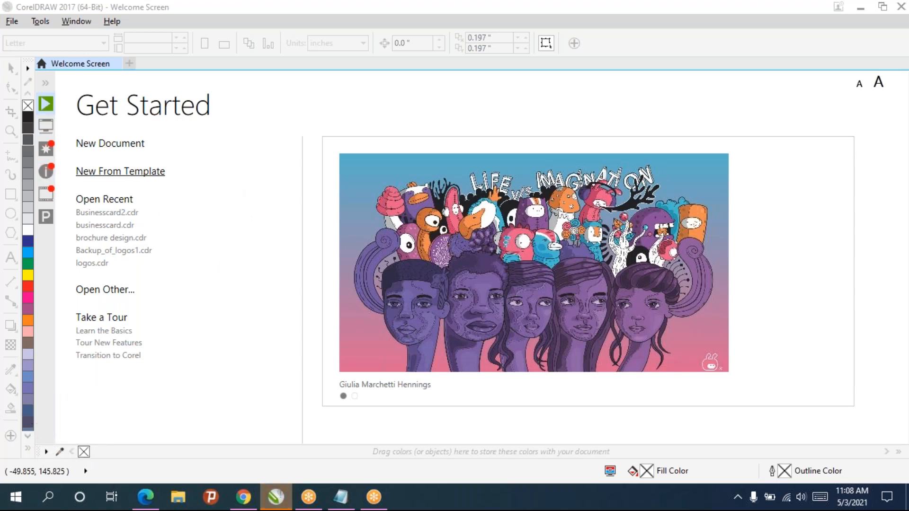
left_click(110, 146)
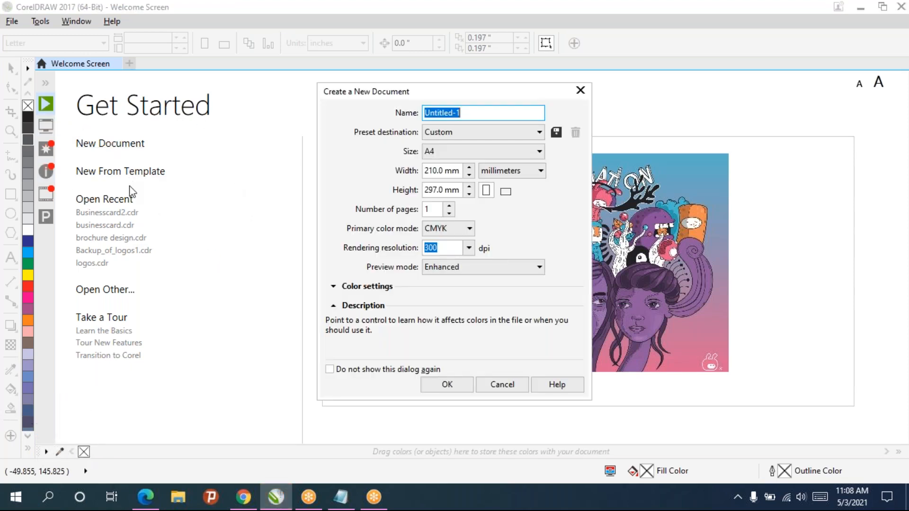
left_click(451, 385)
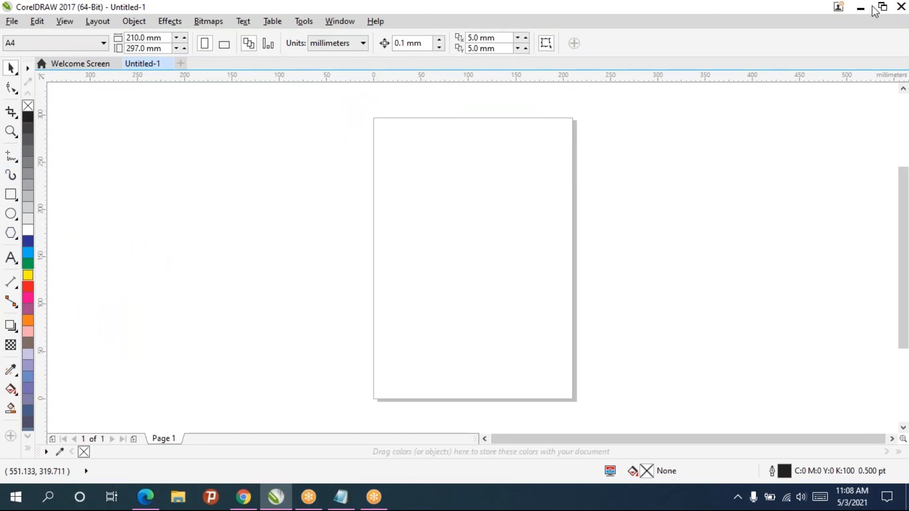
left_click(860, 10)
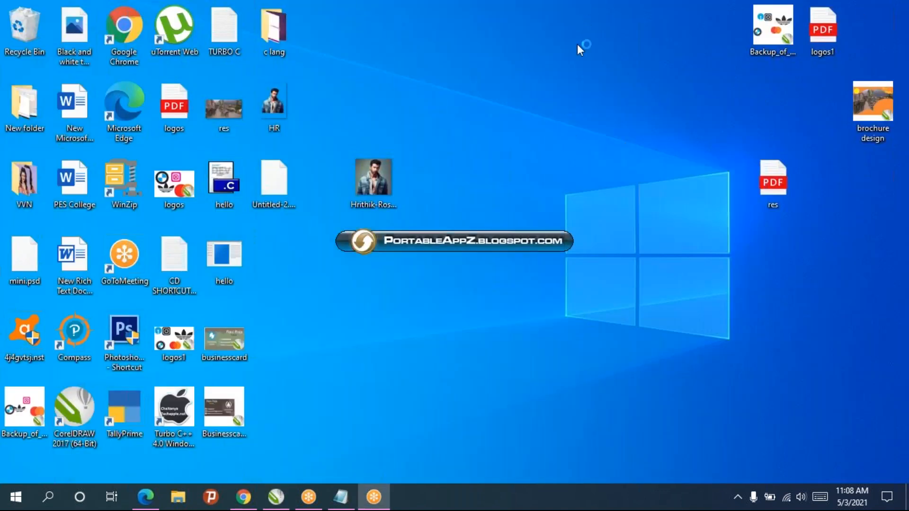
left_click(348, 496)
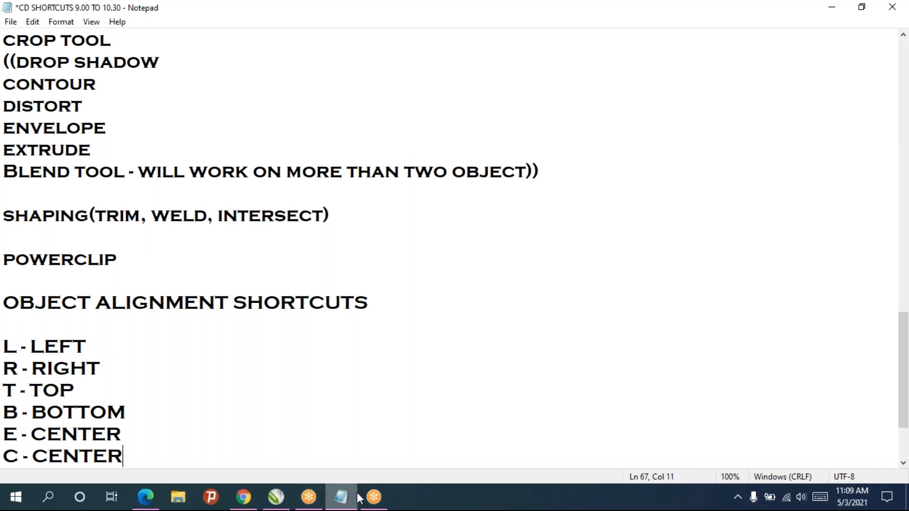
left_click(276, 497)
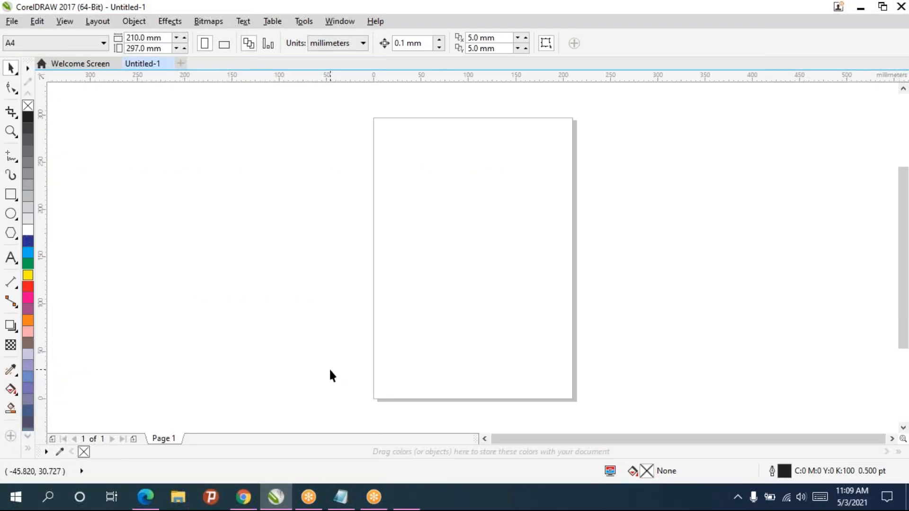
left_click(413, 497)
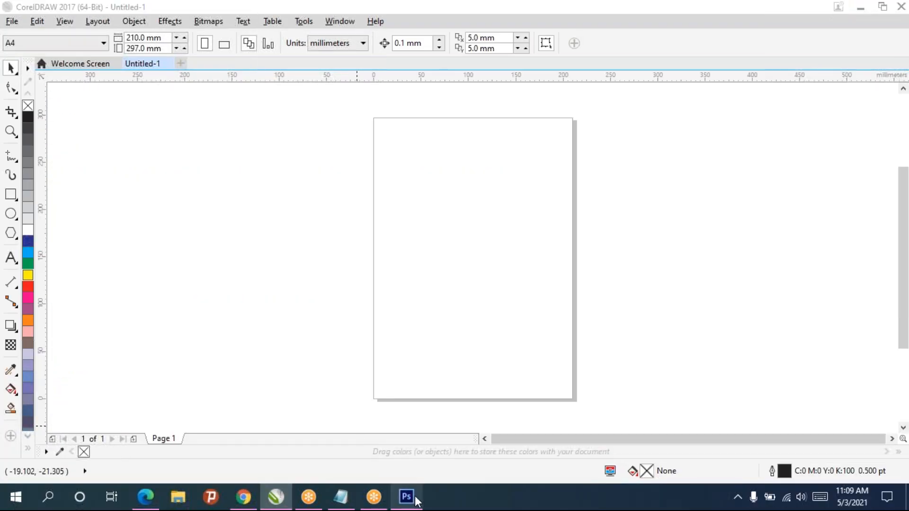
left_click(860, 7)
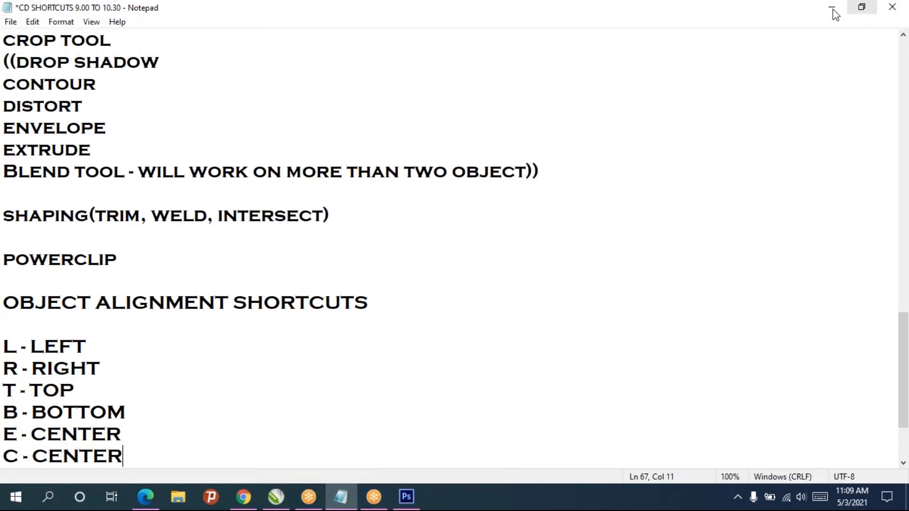
left_click(833, 10)
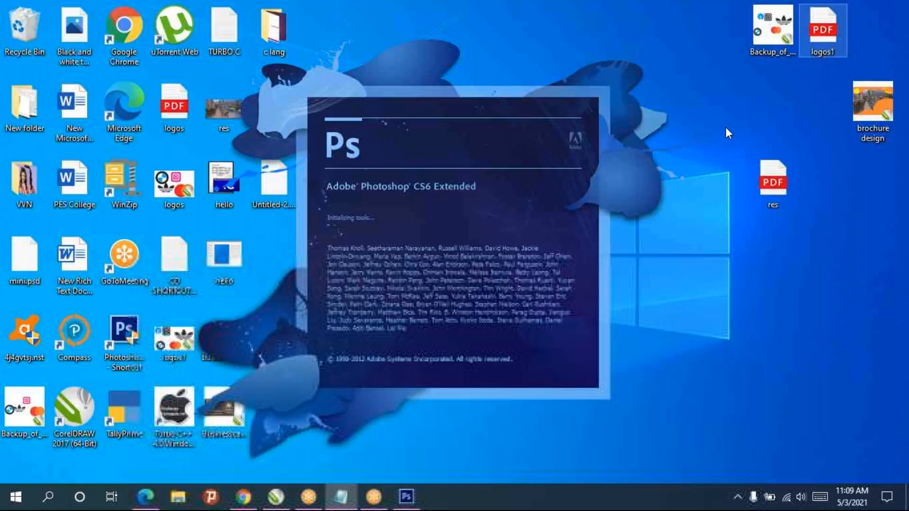
right_click(695, 207)
left_click(717, 247)
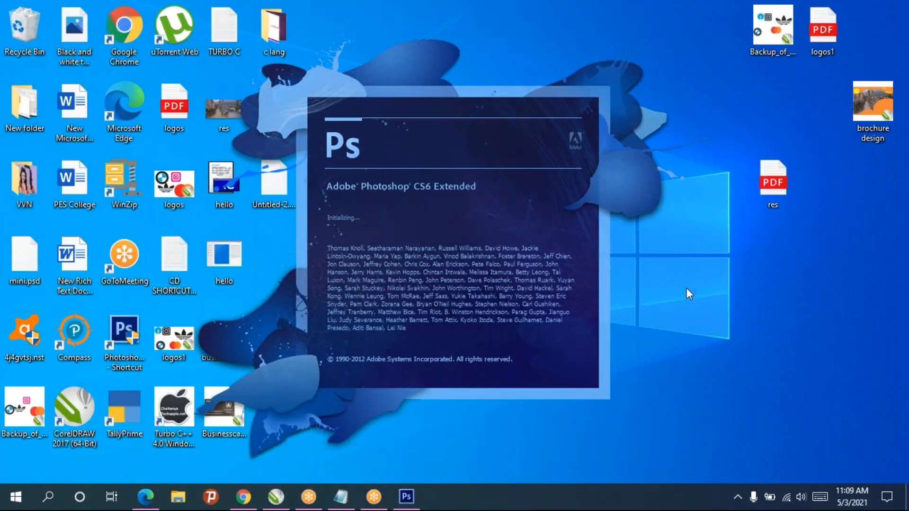
right_click(721, 79)
left_click(736, 114)
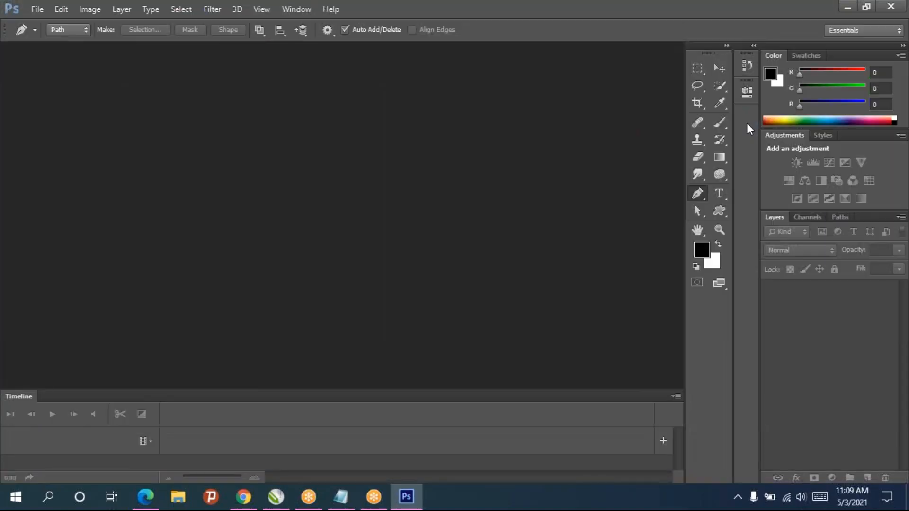
Step: Create a new International Paper A4 document, 210 x 297 mm, 300 pixels/inch, RGB Color, with a white background
left_click(43, 12)
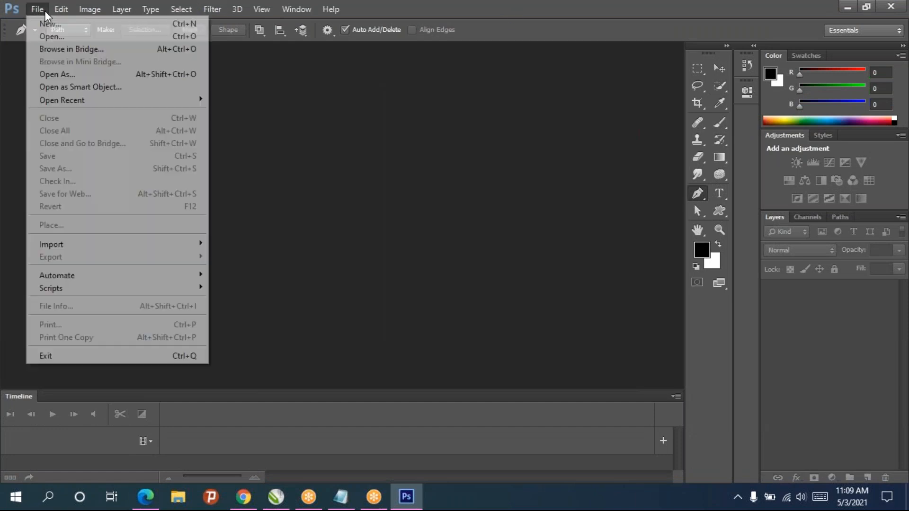
mouse_move(35, 13)
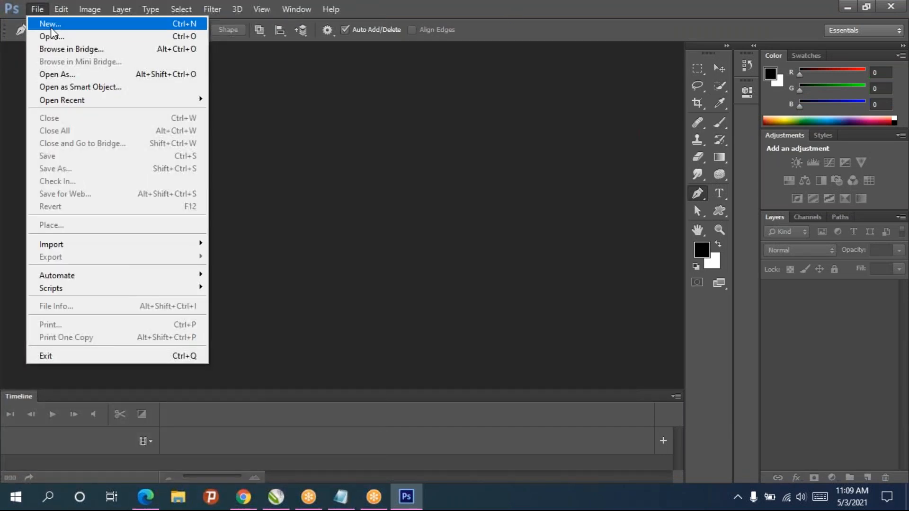
left_click(52, 28)
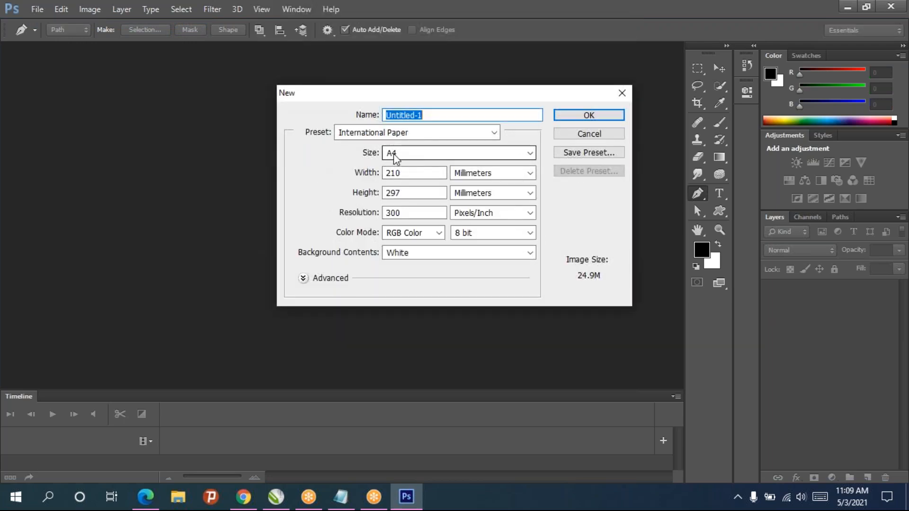
left_click(400, 158)
left_click(400, 166)
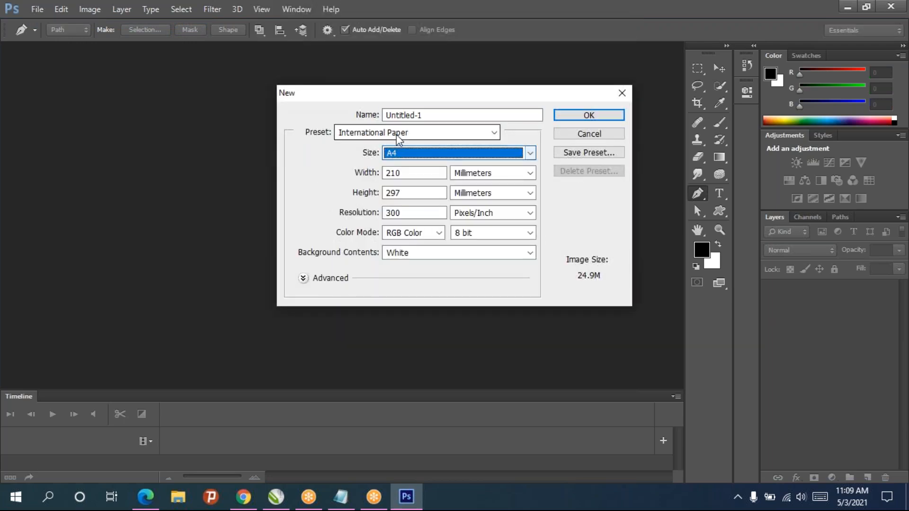
left_click(610, 116)
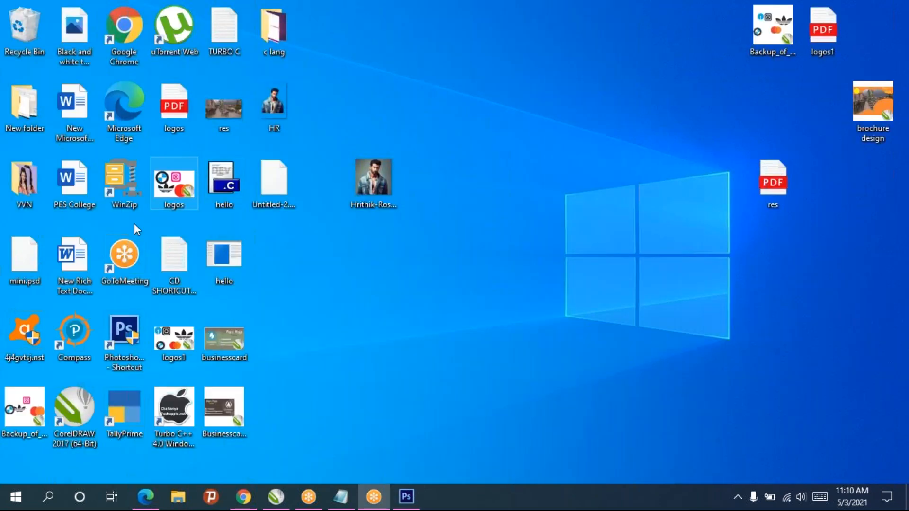
Step: Place the Hrithik-Roshan-Facebook image from the desktop into the new document at its default size and commit it
left_click(408, 492)
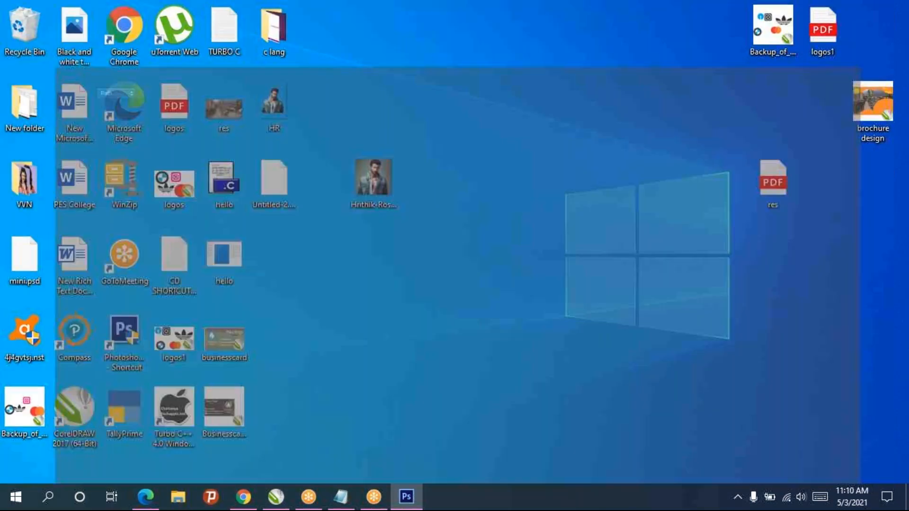
left_click(38, 9)
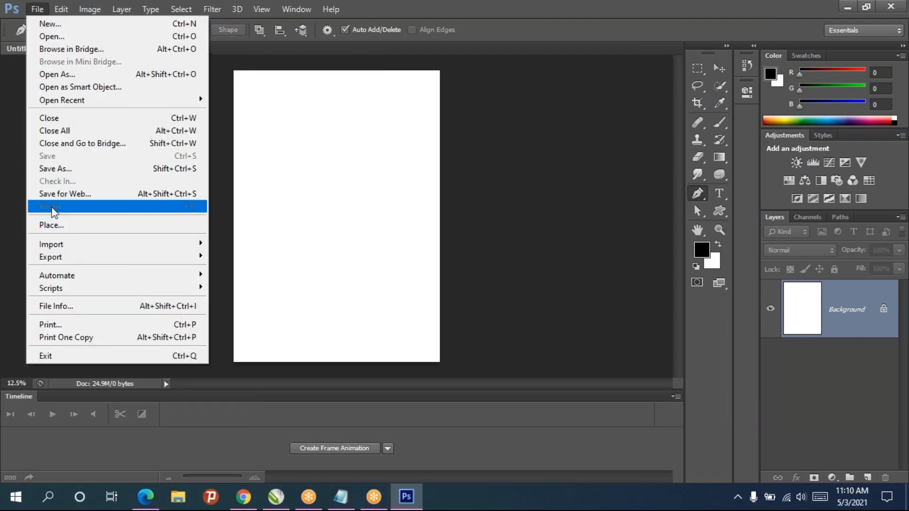
left_click(51, 227)
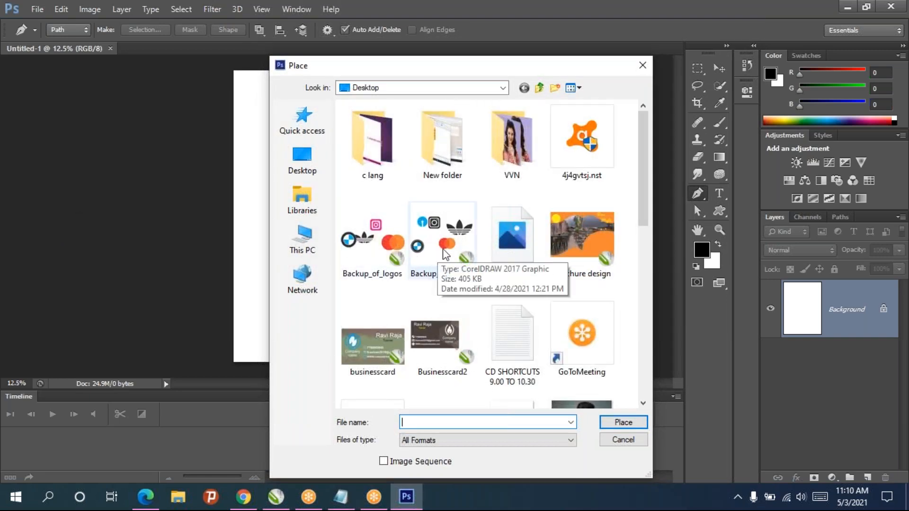
scroll(436, 284, "down", 10)
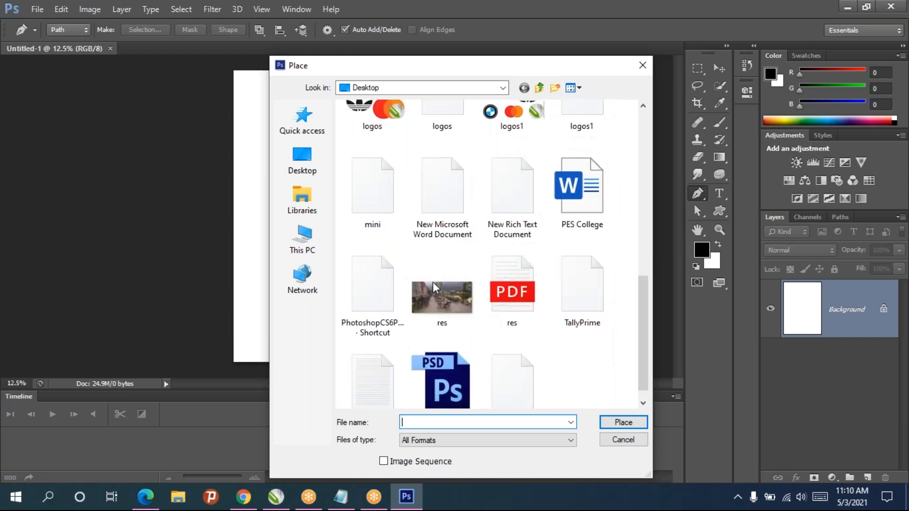
scroll(452, 280, "up", 2)
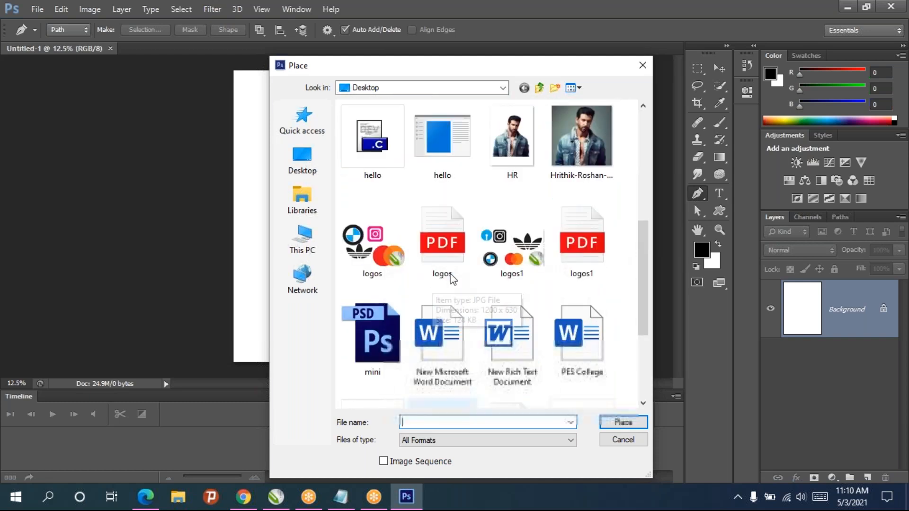
left_click(576, 150)
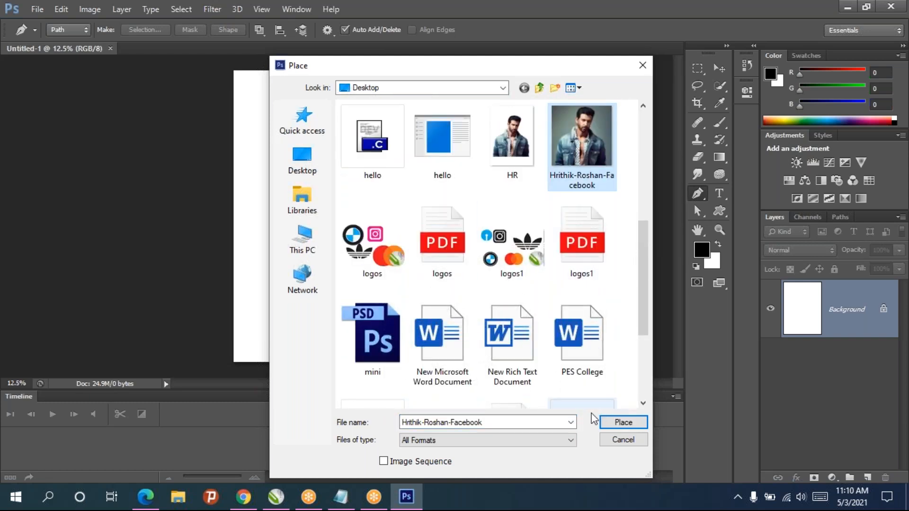
left_click(615, 426)
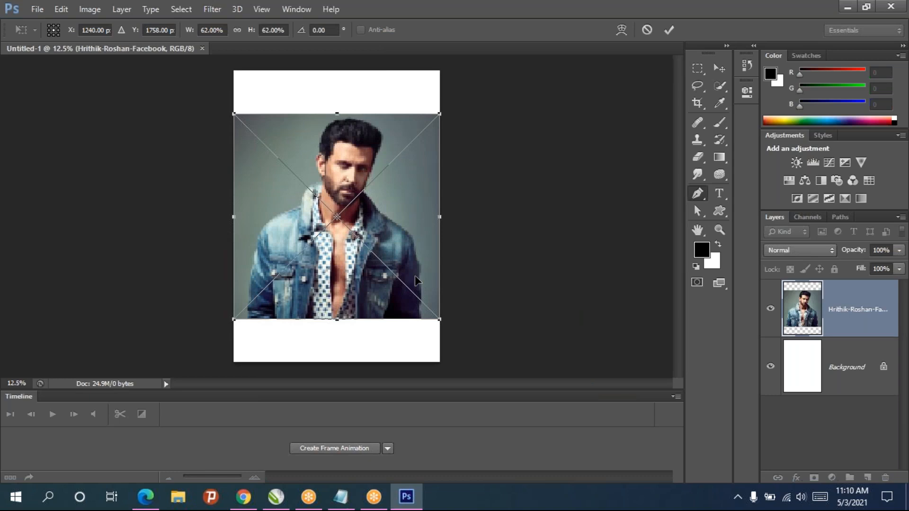
key("Return")
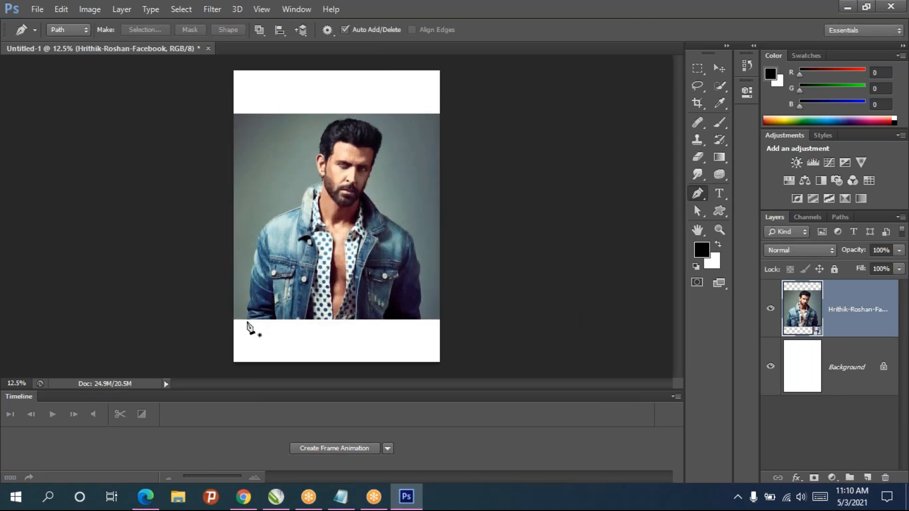
Step: Start a Pen tool path where the outer edge of the left-hand jacket cuff meets the photo's bottom edge
left_click(247, 328)
key("ctrl+z")
scroll(245, 337, "up", 3)
scroll(246, 334, "up", 4)
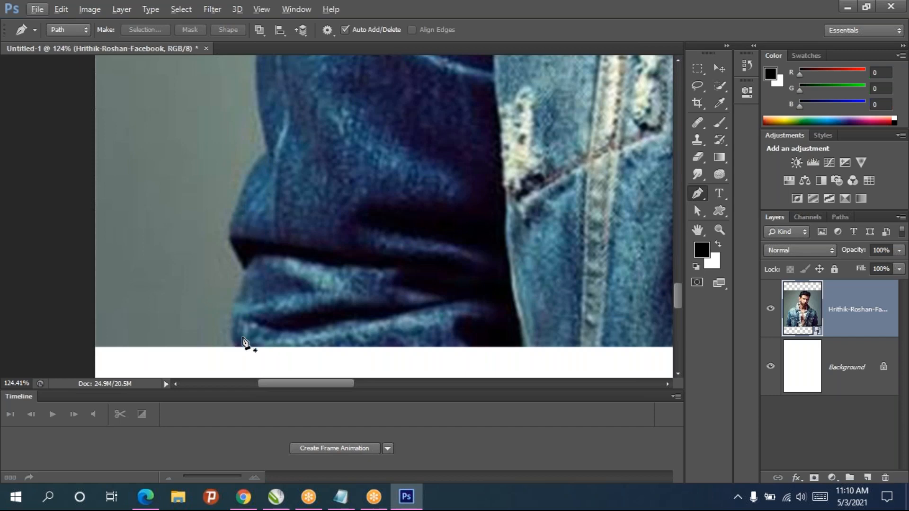
left_click(341, 497)
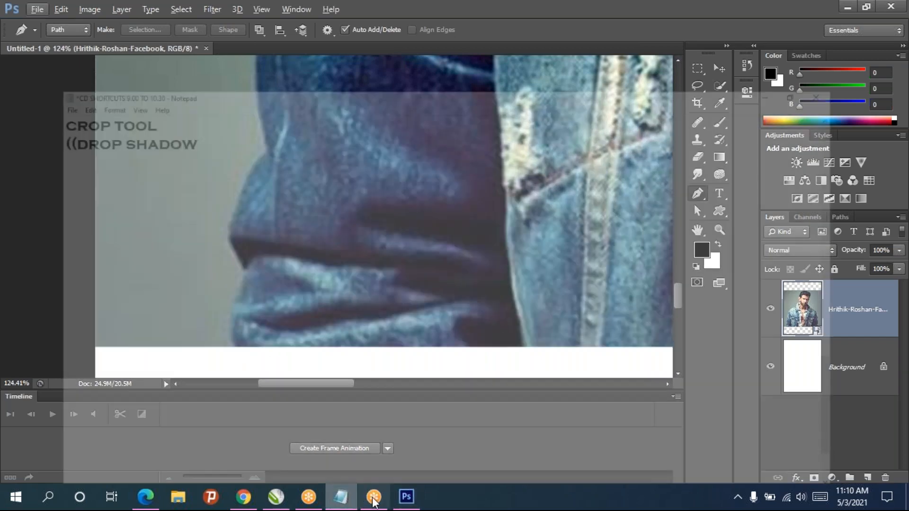
left_click(406, 497)
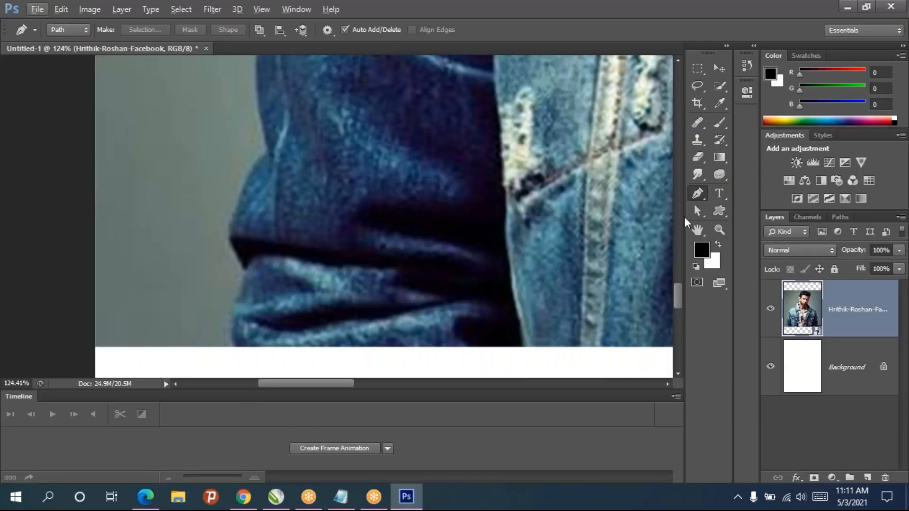
right_click(696, 195)
left_click(745, 189)
left_click(241, 342)
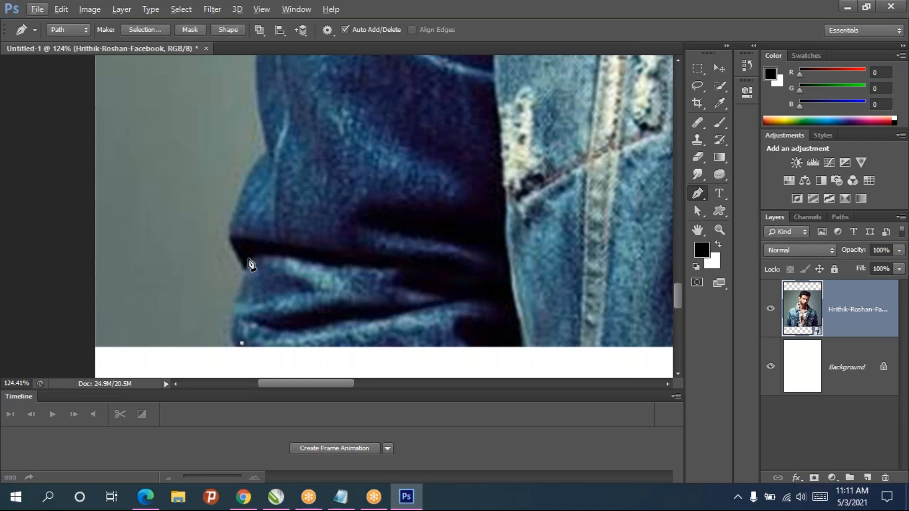
left_click_drag(234, 347, 235, 358)
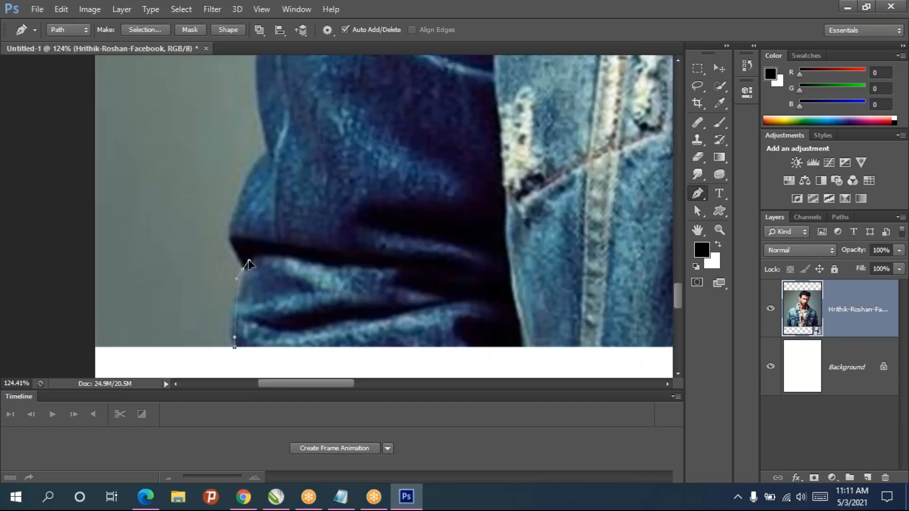
Step: Trace the outer edge of the left-hand jacket sleeve upward from the cuff fold with curved path segments
left_click_drag(242, 269, 263, 233)
left_click_drag(238, 188, 264, 135)
left_click(238, 188, "alt")
left_click(264, 148)
scroll(230, 204, "up", 5)
left_click_drag(230, 201, 235, 124)
left_click_drag(238, 85, 237, 70)
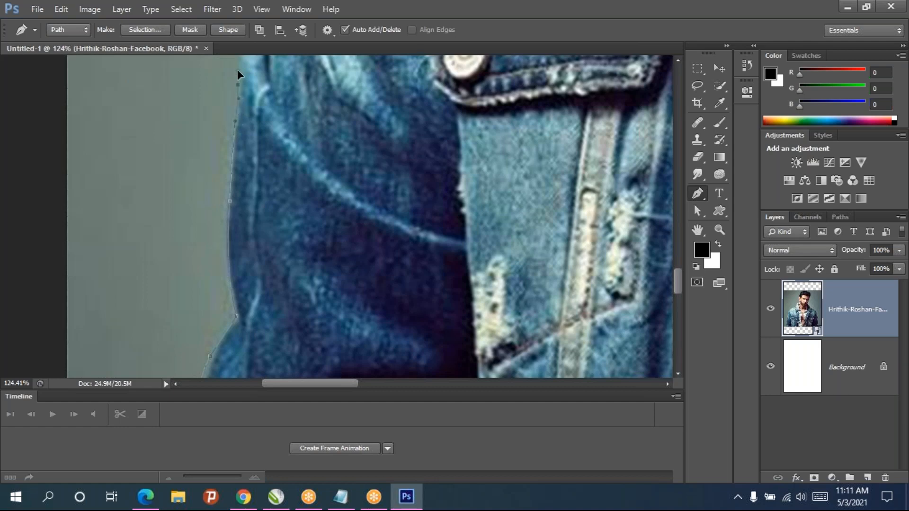
Step: Trace the outer edge of the left-hand jacket sleeve from its middle up toward the shoulder seam with curved path segments
left_click_drag(235, 313, 225, 181)
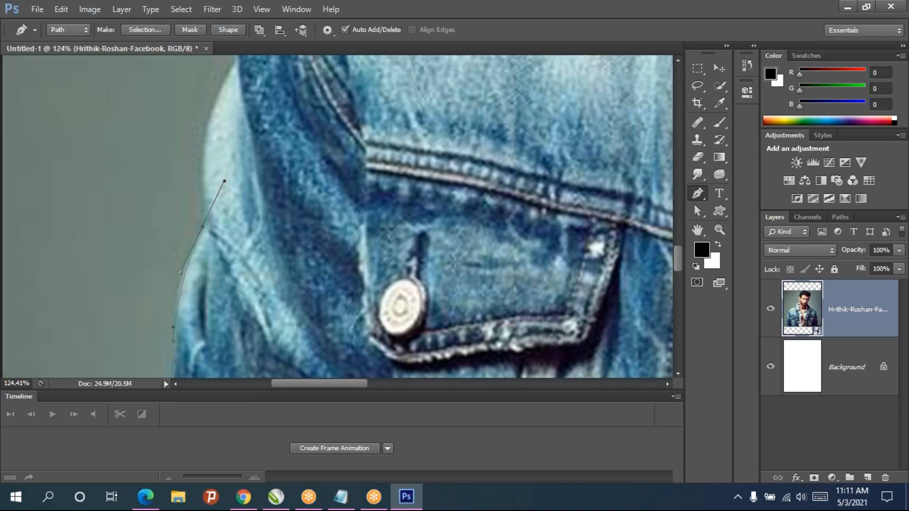
left_click(204, 228, "alt")
left_click_drag(291, 145, 238, 283)
left_click_drag(186, 222, 219, 189)
key("alt")
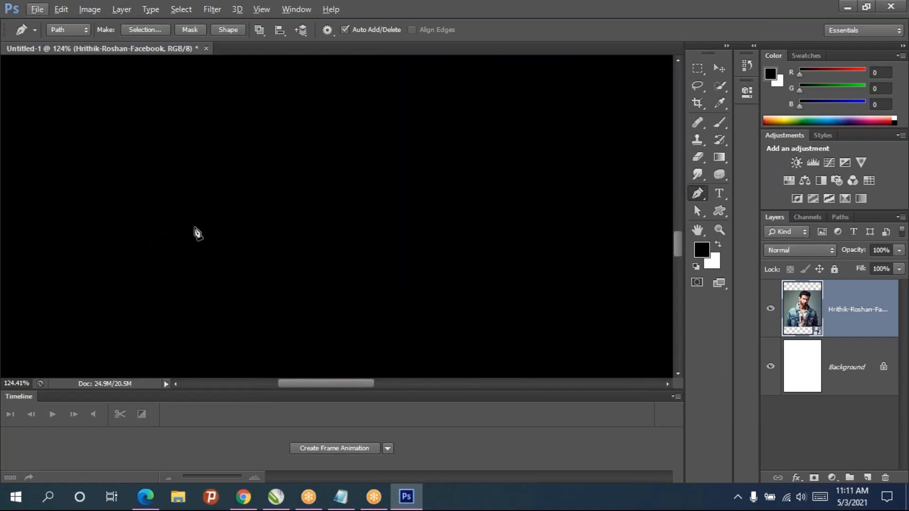
scroll(197, 232, "up", 3)
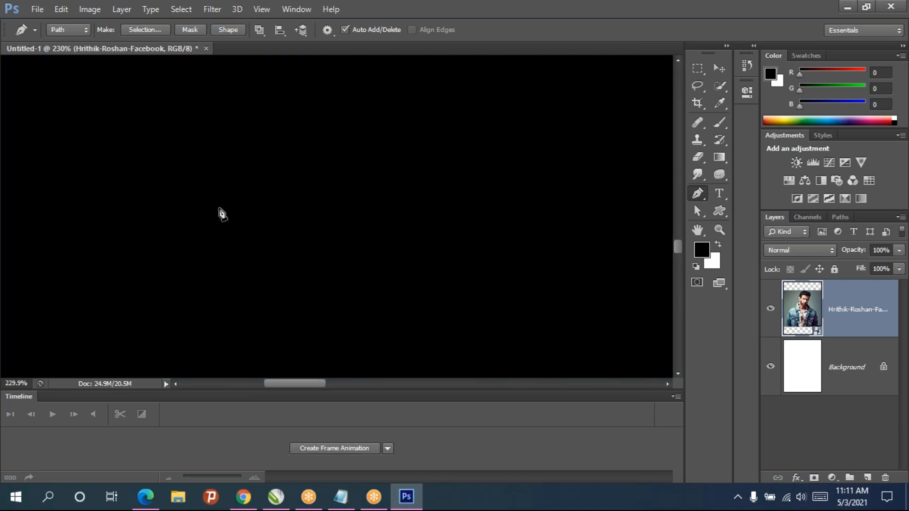
scroll(222, 213, "down", 8)
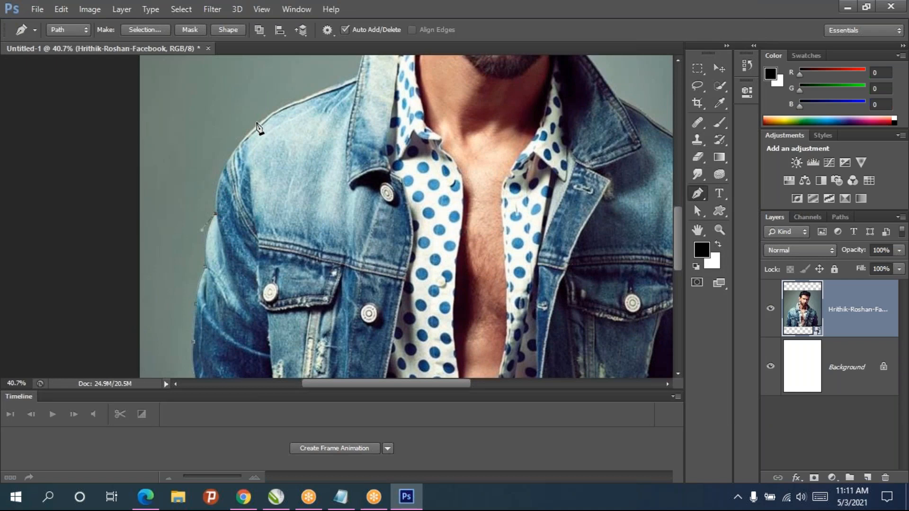
Step: Continue the path along the top of the left-hand shoulder to the point where it meets the jacket collar
left_click_drag(263, 121, 312, 83)
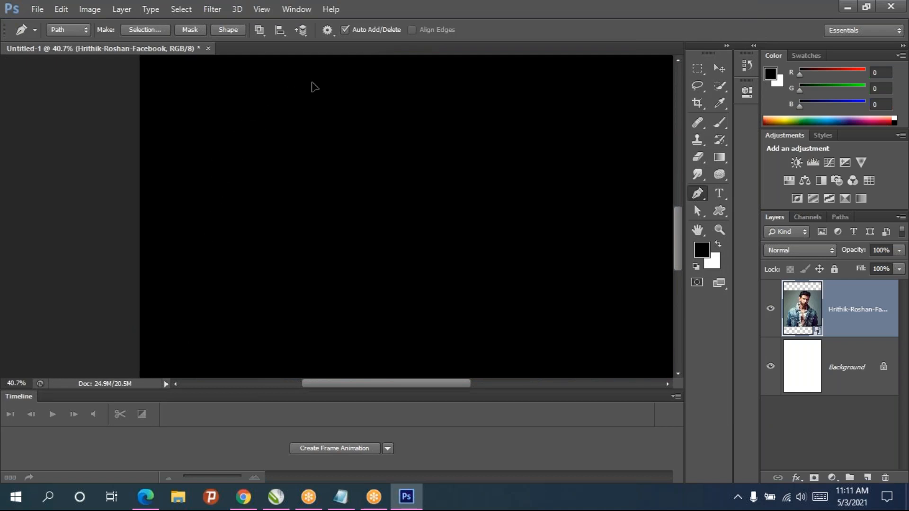
scroll(265, 119, "up", 5)
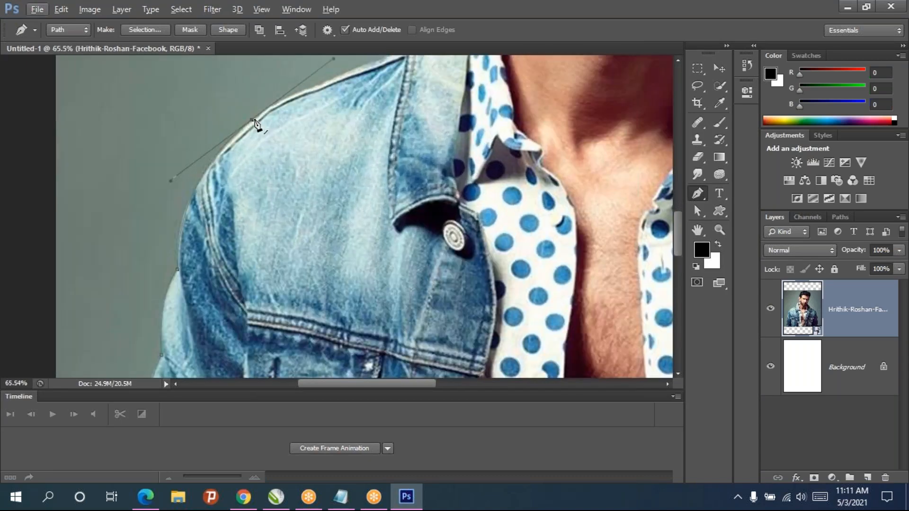
left_click(252, 121)
left_click_drag(355, 69, 397, 59)
left_click_drag(364, 143, 237, 251)
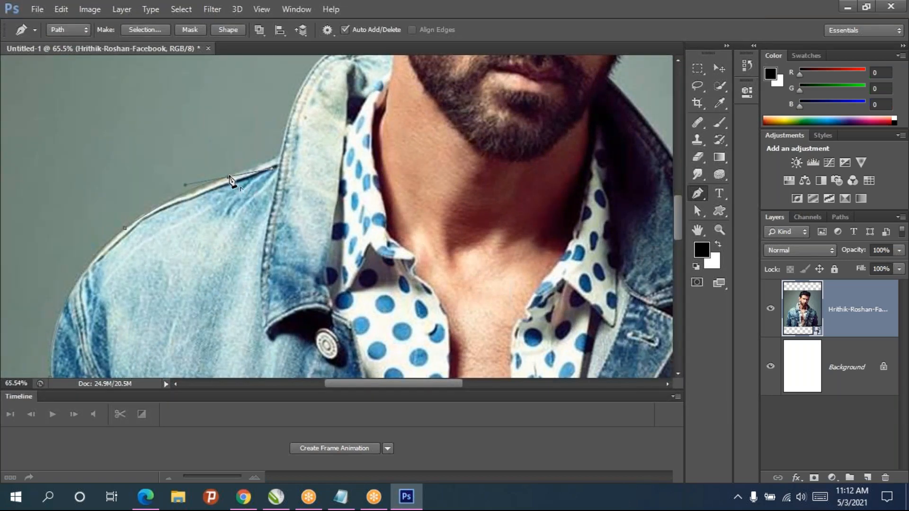
left_click(279, 163)
Step: Trace the outer edge of the left-hand collar up to the neck, ending with a corner anchor
left_click_drag(338, 113, 292, 223)
left_click_drag(269, 174, 284, 154)
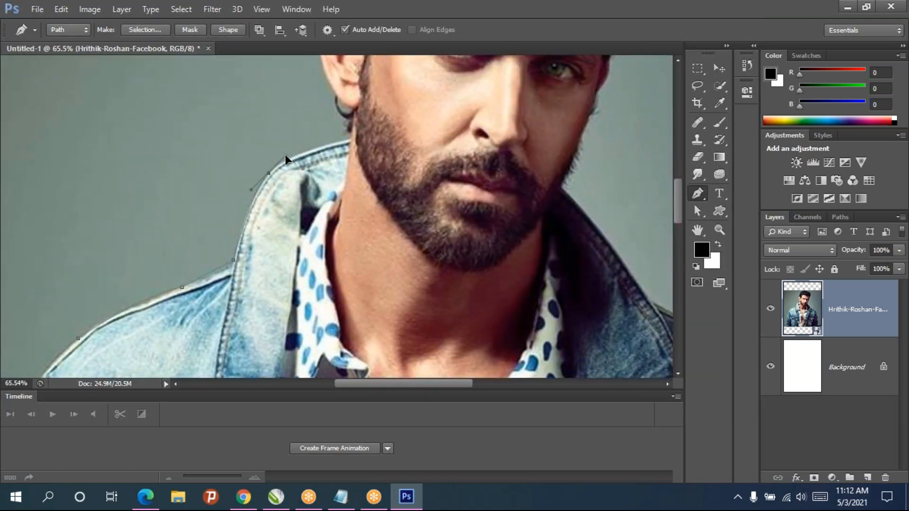
left_click(268, 173)
left_click_drag(352, 138, 420, 121)
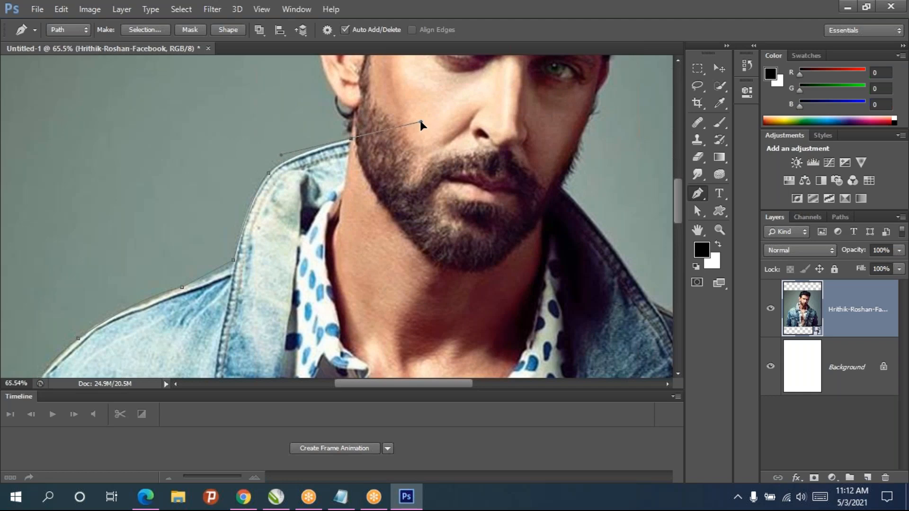
left_click(352, 139, "alt")
Step: Trace the short stretch of neck and the left-hand ear from its lobe up to the hairline
left_click(355, 110)
left_click_drag(377, 141, 367, 254)
left_click_drag(305, 132, 306, 58)
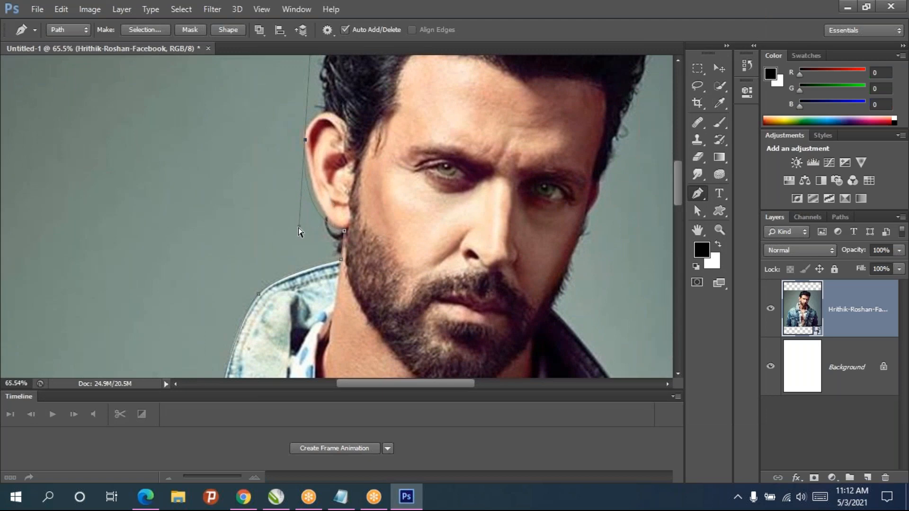
mouse_move(298, 218)
left_mouse_down()
mouse_move(302, 212)
mouse_move(305, 221)
left_mouse_up()
left_click(306, 140, "alt")
left_click_drag(324, 110, 343, 108)
left_click_drag(310, 195, 275, 370)
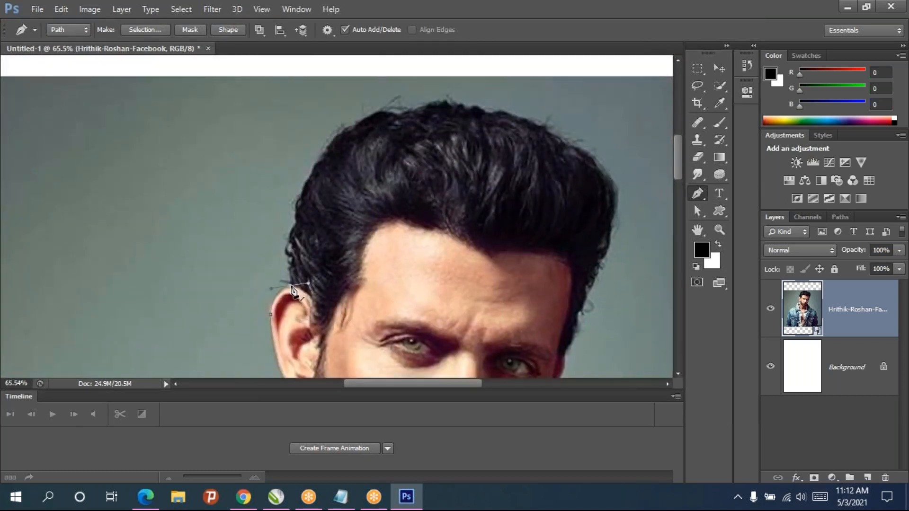
Step: Trace the hair outline from above the left-hand ear over the head and down to the right-hand temple
left_click_drag(290, 229, 299, 212)
left_click_drag(339, 135, 595, 164)
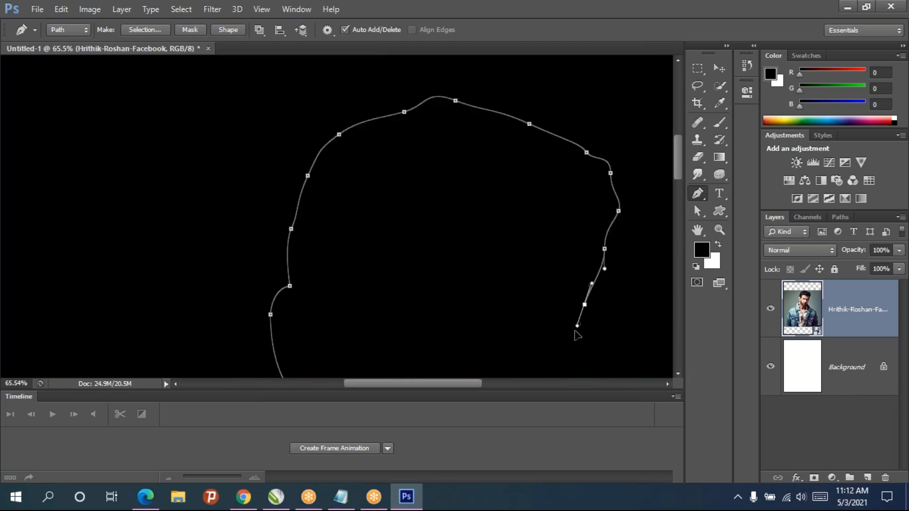
left_click_drag(568, 342, 563, 358)
left_click_drag(498, 319, 361, 134)
Step: Trace the right-hand side of the face past the ear and along the beard to the top of the collar
scroll(432, 198, "up", 5)
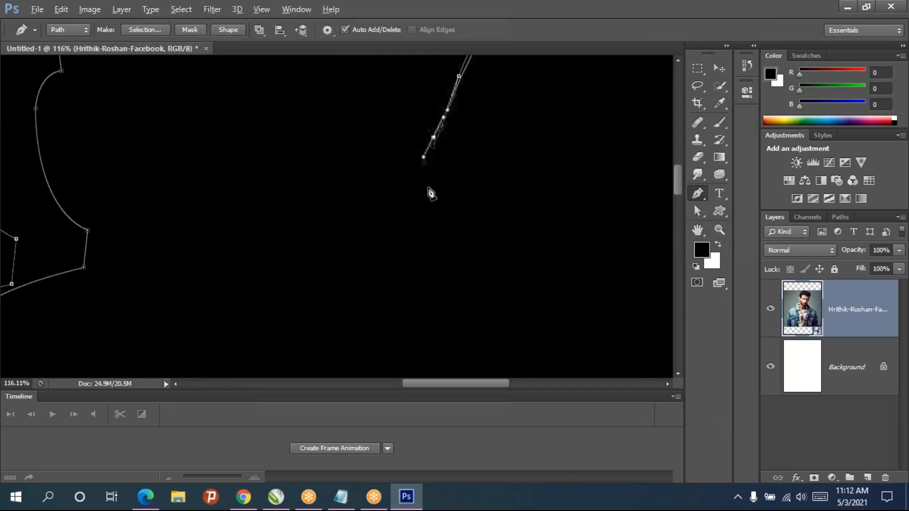
left_click_drag(394, 231, 341, 277)
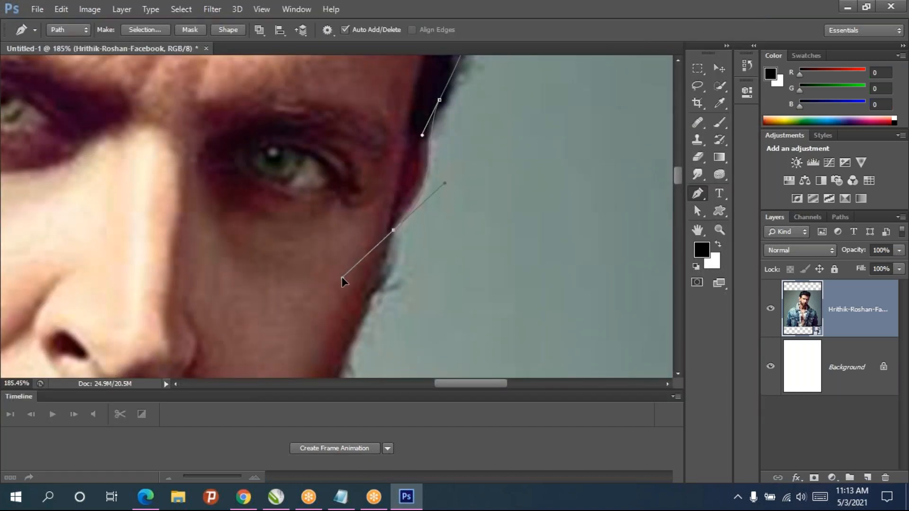
left_click(393, 231, "alt")
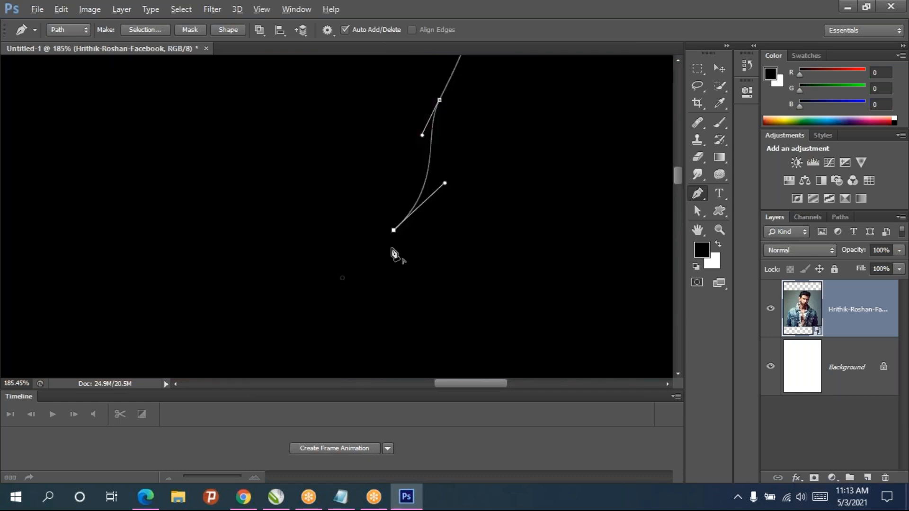
key("space")
left_click_drag(377, 290, 366, 129)
left_click_drag(344, 172, 325, 205)
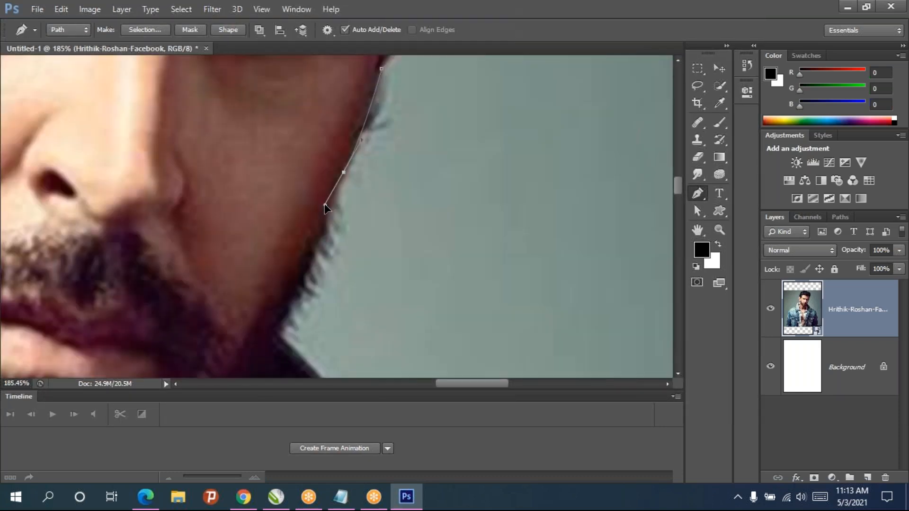
left_click(344, 173, "alt")
left_click(295, 303)
left_click(282, 333)
Step: Trace the outer edge of the right-hand jacket collar downward from the beard toward the shoulder
key("space")
left_click_drag(333, 331, 253, 62)
left_click(349, 235)
left_click_drag(349, 236, 396, 286)
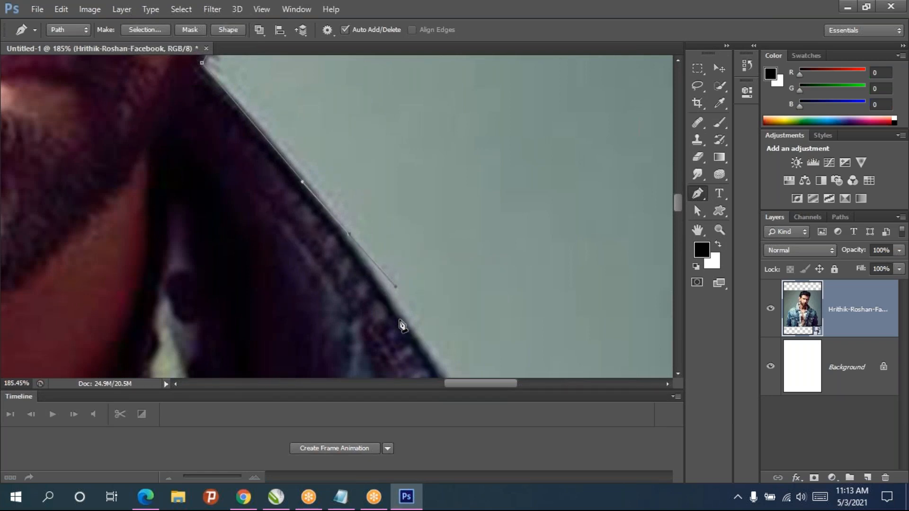
left_click(417, 339)
key("space")
left_click_drag(415, 280, 290, 91)
Step: Continue the path along the top of the right-hand shoulder to the sleeve seam
left_click_drag(439, 187, 479, 228)
left_click_drag(560, 268, 244, 116)
key("space")
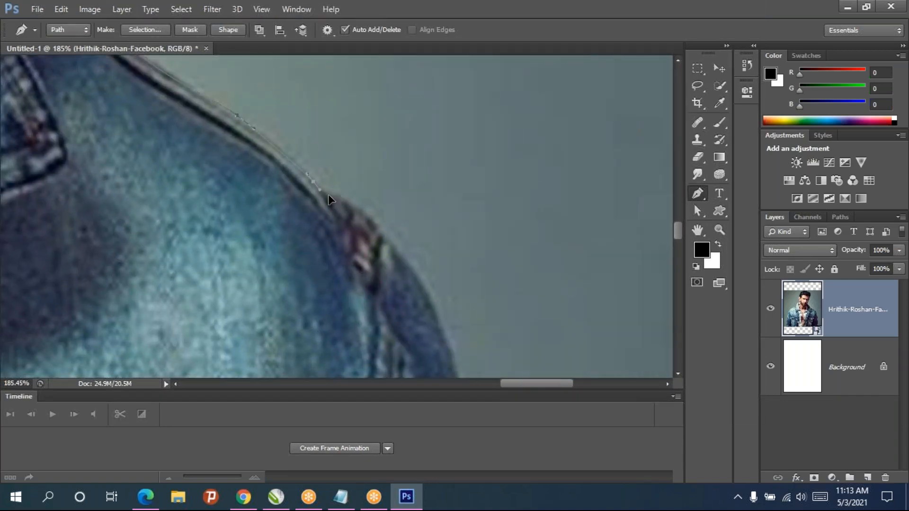
key("space")
left_click_drag(432, 251, 395, 143)
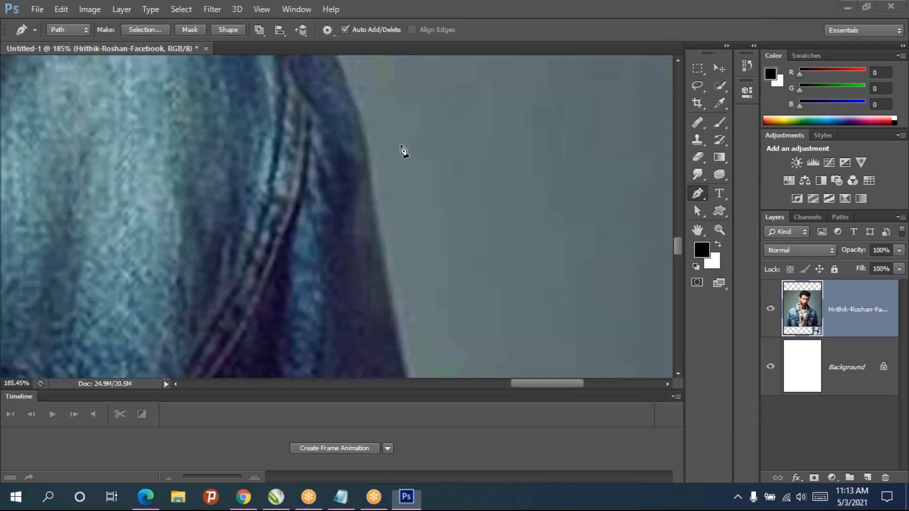
Step: Trace the outer edge of the upper right-hand sleeve down around the bulge at the elbow
key("super")
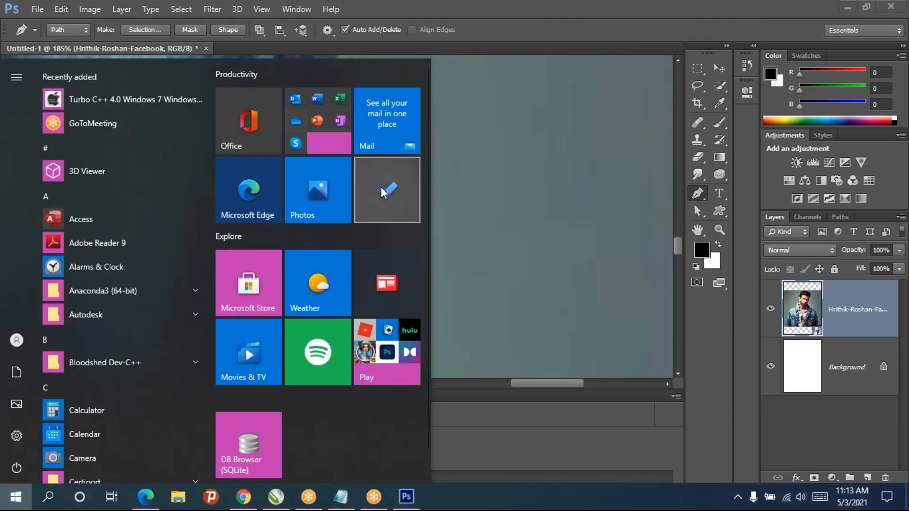
left_click(447, 166)
scroll(352, 178, "down", 2)
scroll(355, 184, "down", 4)
left_click(377, 231)
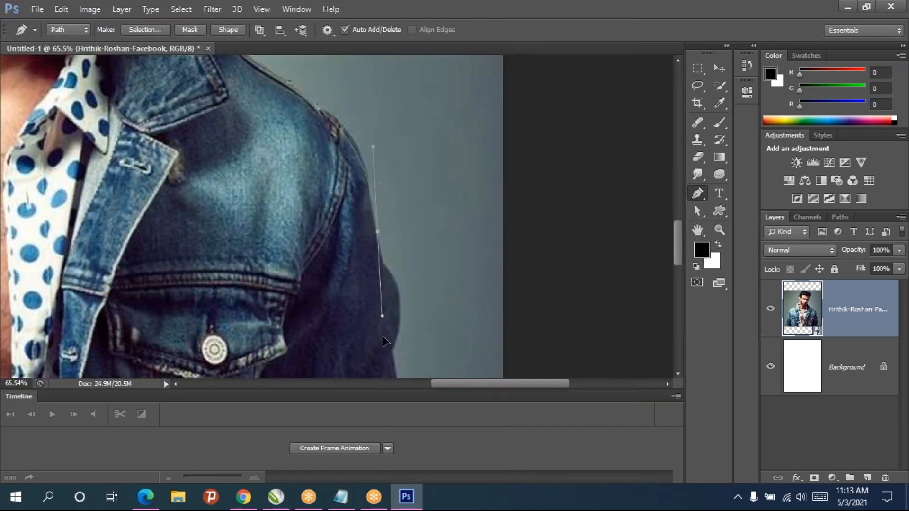
mouse_move(385, 345)
left_mouse_down()
mouse_move(389, 353)
mouse_move(385, 303)
mouse_move(393, 372)
mouse_move(389, 358)
left_mouse_up()
left_click(377, 231, "alt")
left_click(383, 264)
left_click_drag(402, 320, 394, 353)
Step: Trace the lower right-hand sleeve down to the cuff and end at the photo's bottom edge
key("space")
left_click_drag(390, 291, 369, 81)
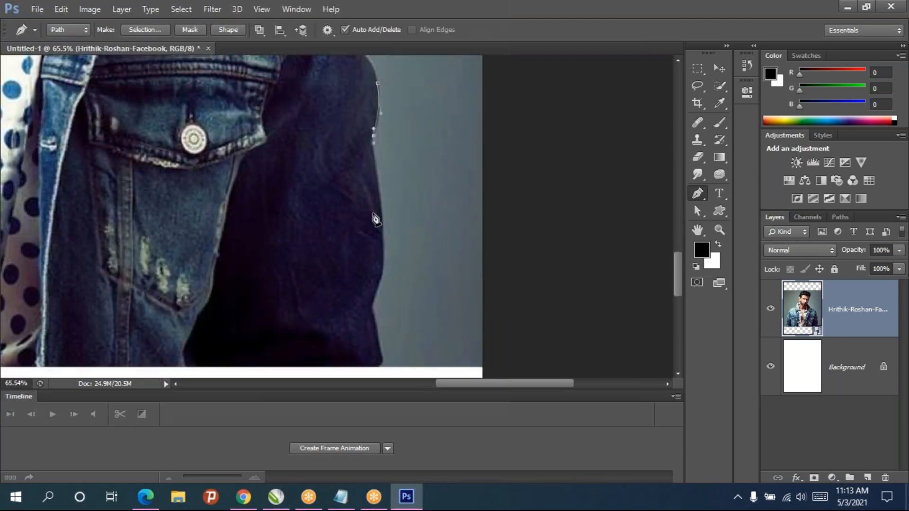
left_click_drag(377, 296, 363, 327)
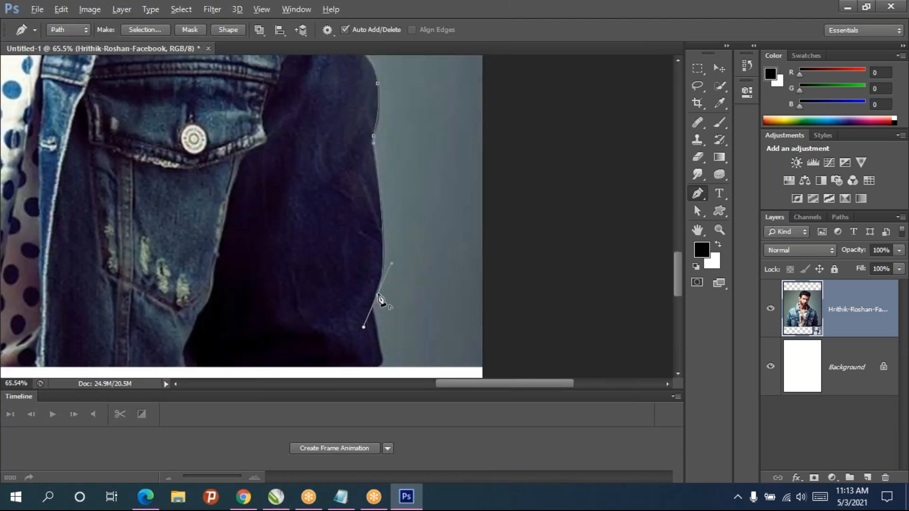
scroll(365, 229, "down", 5)
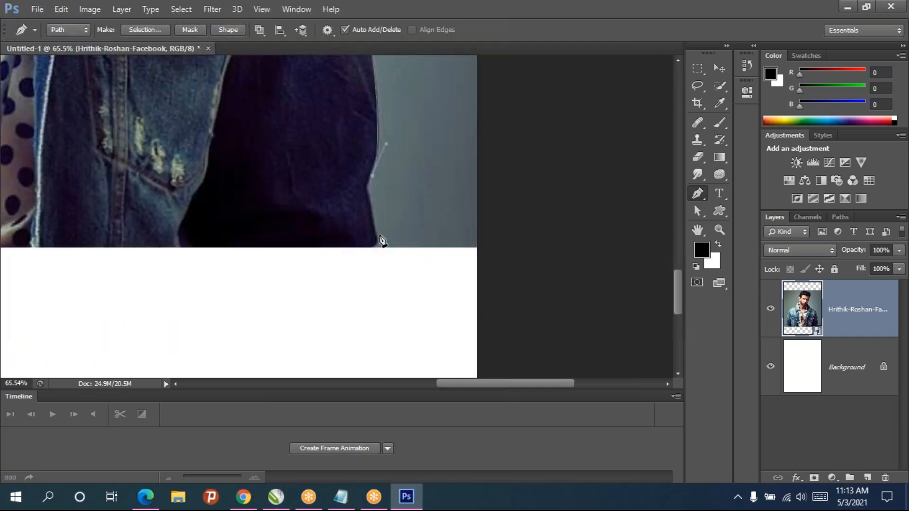
left_click_drag(384, 273, 394, 302)
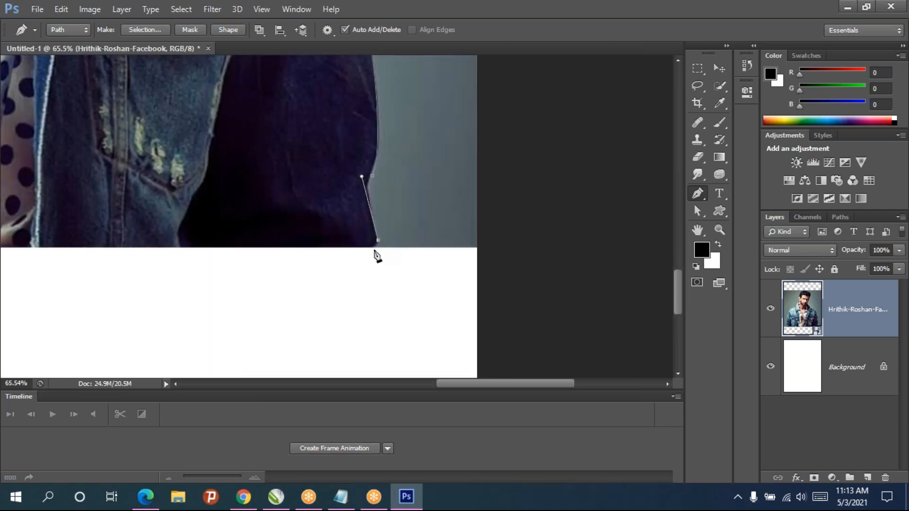
left_click(373, 248)
Step: Close the path along the photo's bottom edge at the starting anchor on the left-hand cuff
left_click_drag(276, 220, 619, 201)
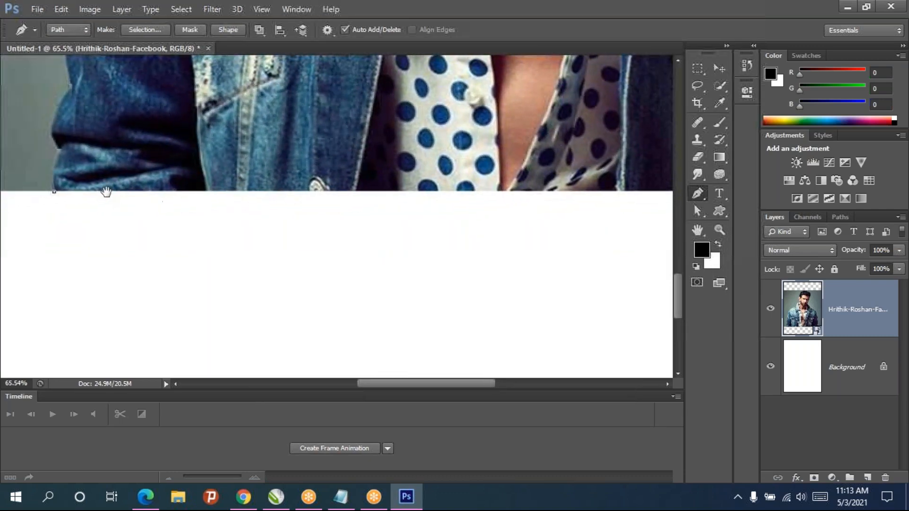
left_click(122, 201)
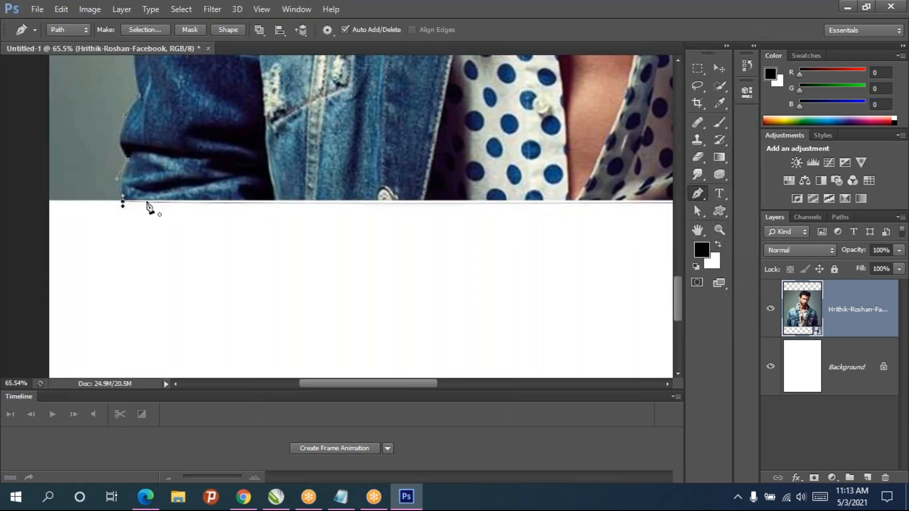
scroll(301, 170, "down", 4)
scroll(471, 183, "up", 2)
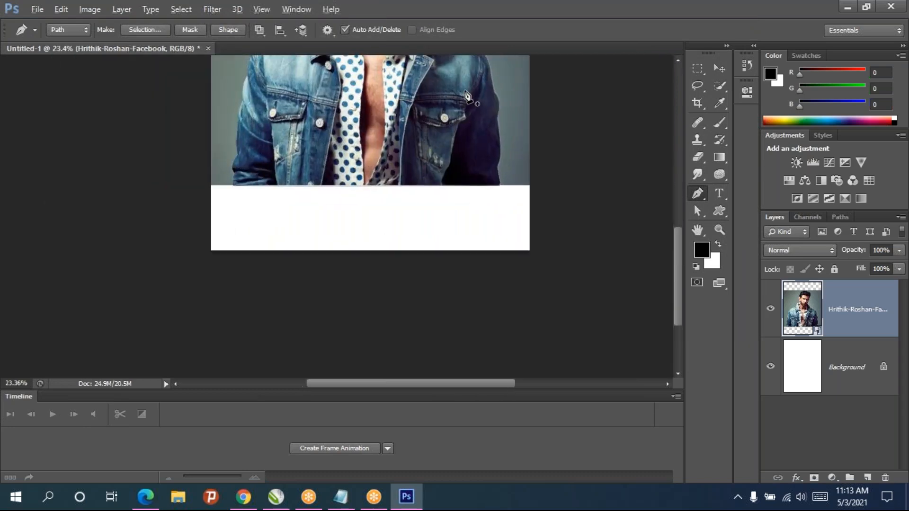
scroll(467, 92, "down", 3)
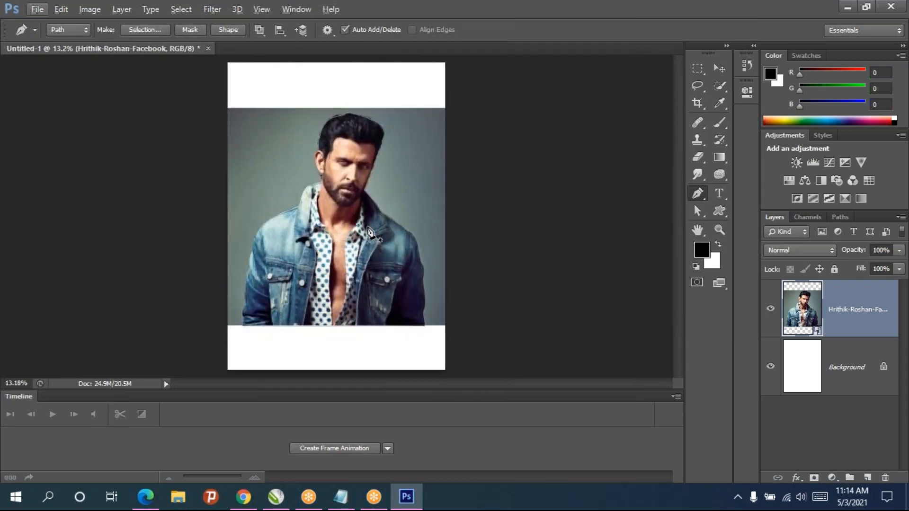
scroll(369, 232, "up", 2)
Step: Convert the path into a new anti-aliased selection with a feather radius of 2 pixels
right_click(307, 179)
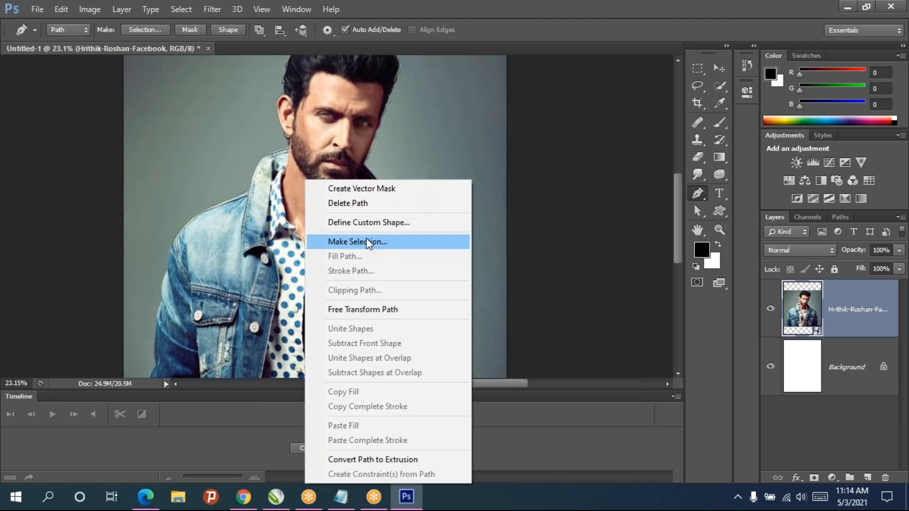
left_click(376, 241)
type("2")
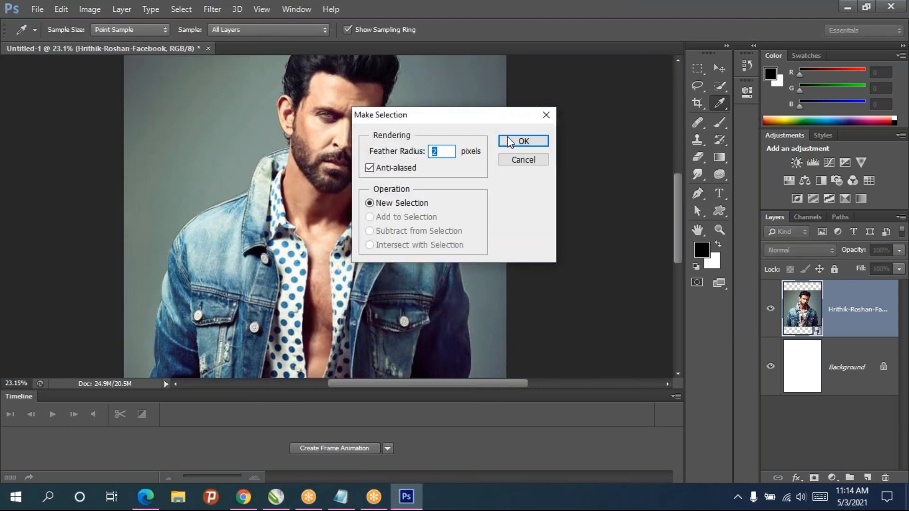
left_click(500, 146)
scroll(400, 85, "up", 2)
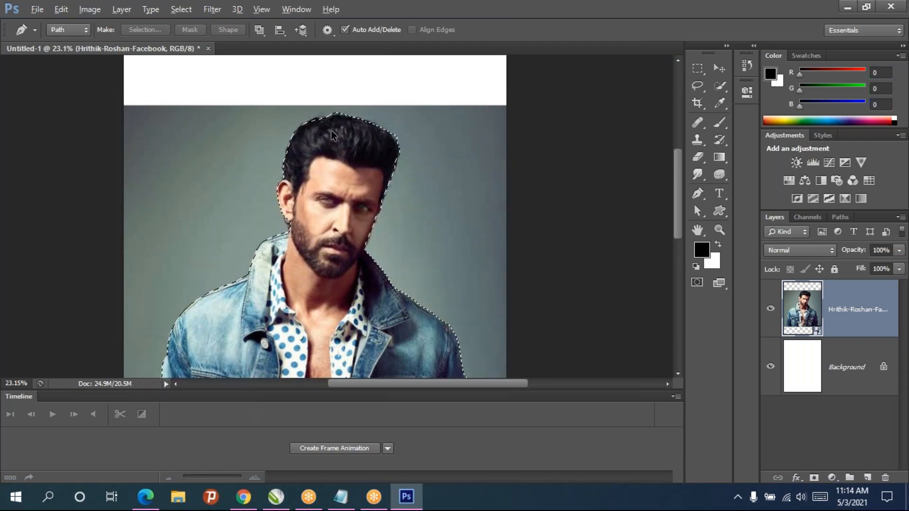
Step: Refine the selection's edge with a radius of 1.2 px and brush around the hair outline with a size 60 brush
key("ctrl+alt+r")
left_click_drag(689, 189, 693, 194)
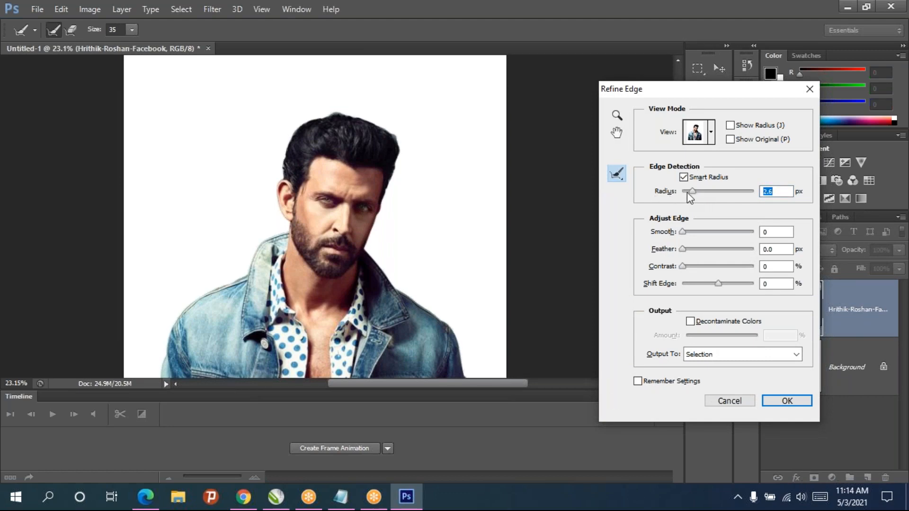
left_click_drag(289, 138, 290, 157)
mouse_move(279, 174)
left_mouse_down()
mouse_move(285, 142)
mouse_move(282, 156)
mouse_move(306, 118)
mouse_move(349, 114)
mouse_move(395, 150)
mouse_move(385, 199)
left_mouse_up()
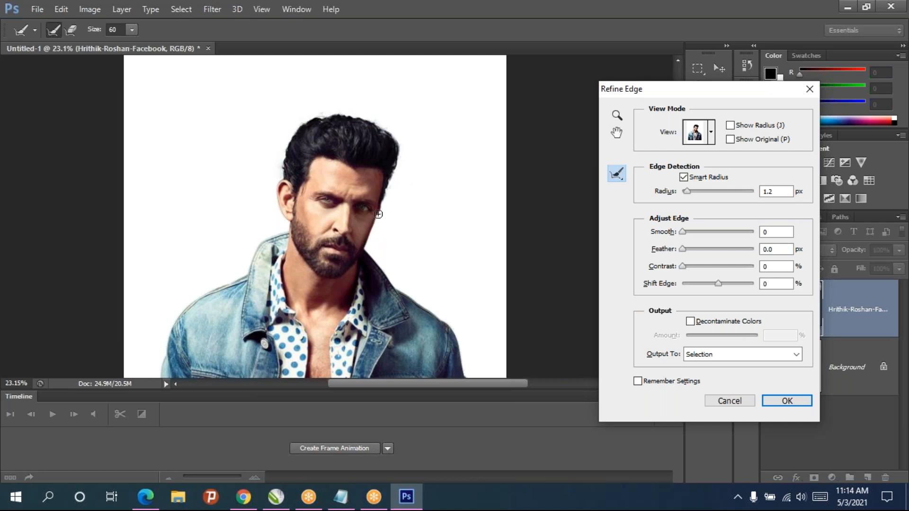
scroll(302, 189, "up", 2)
scroll(290, 220, "down", 2)
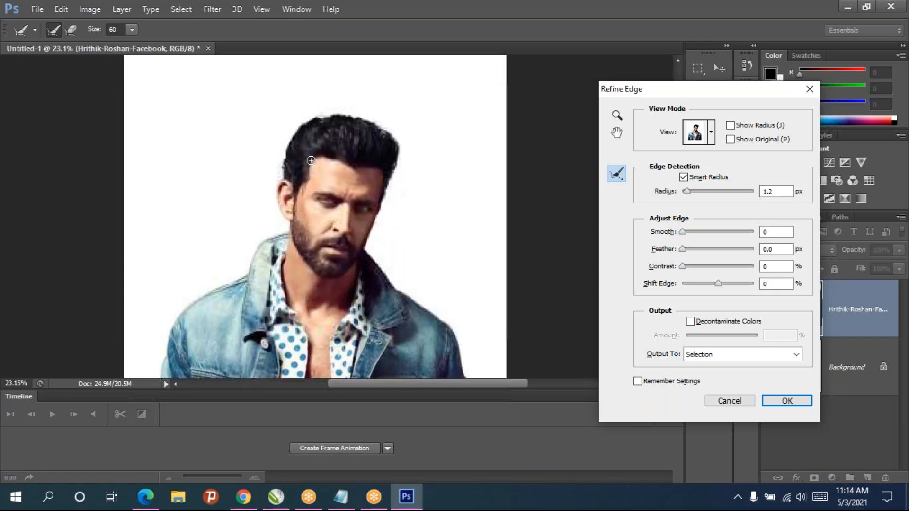
Step: Brush the edge refinement below the left-hand ear, along the right-hand cheek and beard, and up the right-hand side of the hair
scroll(289, 222, "up", 1)
left_click_drag(282, 227, 275, 214)
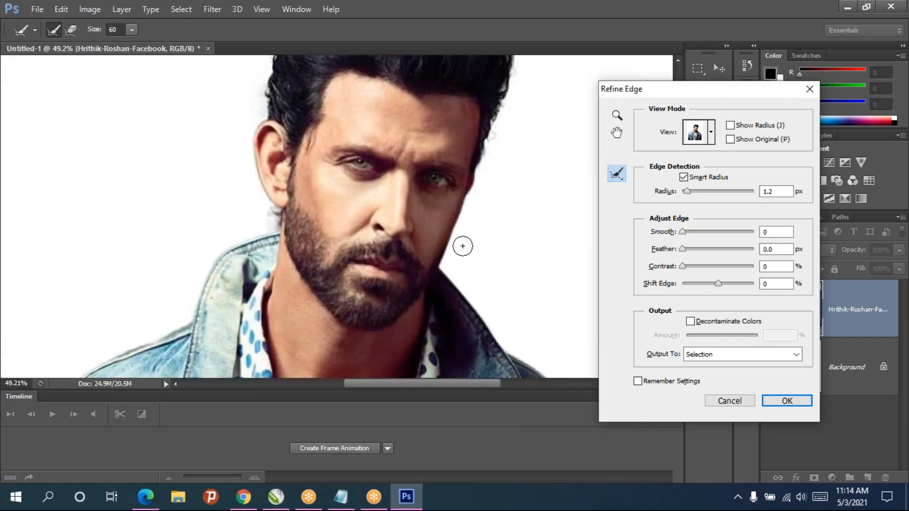
left_click_drag(467, 214, 445, 263)
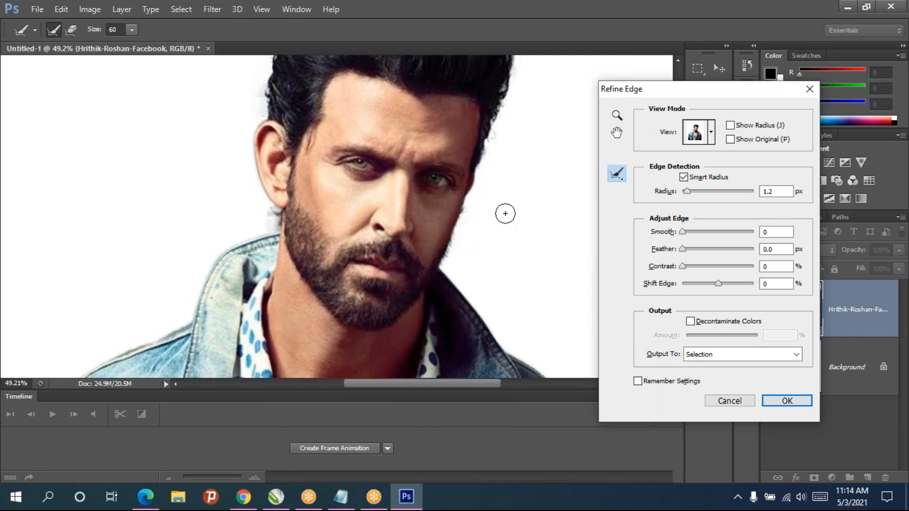
left_click_drag(485, 170, 503, 90)
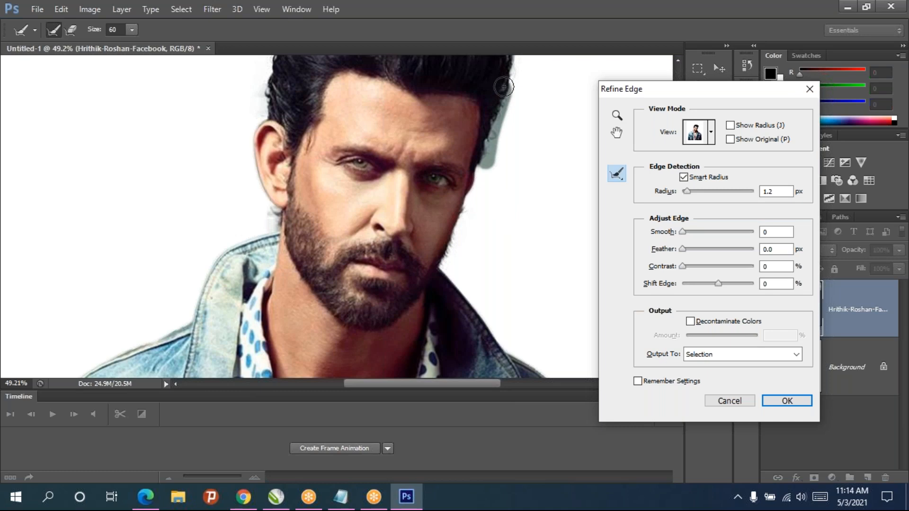
scroll(503, 119, "down", 4)
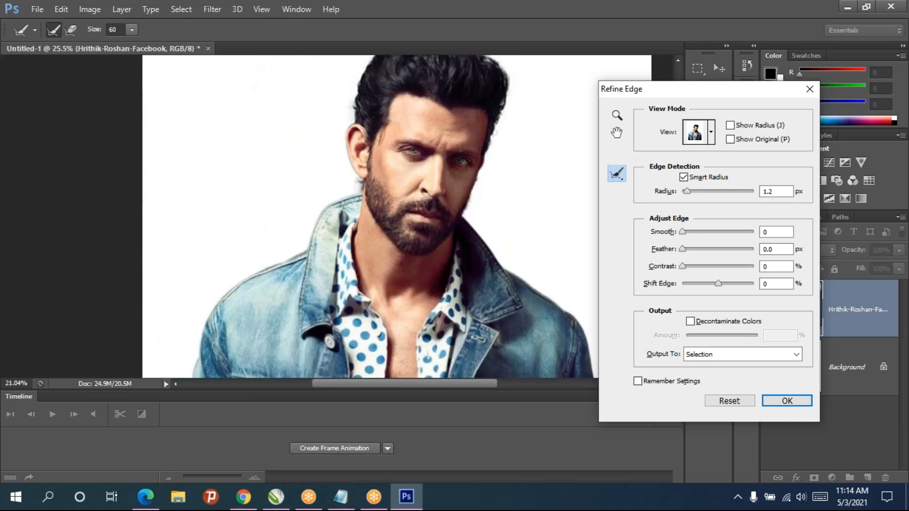
Step: Brush the edge refinement over the top and left-hand outline of the hair and apply the result as a selection
scroll(426, 80, "up", 3)
mouse_move(359, 70)
left_mouse_down()
mouse_move(436, 58)
mouse_move(415, 65)
mouse_move(491, 83)
mouse_move(548, 112)
mouse_move(522, 107)
mouse_move(548, 143)
left_mouse_up()
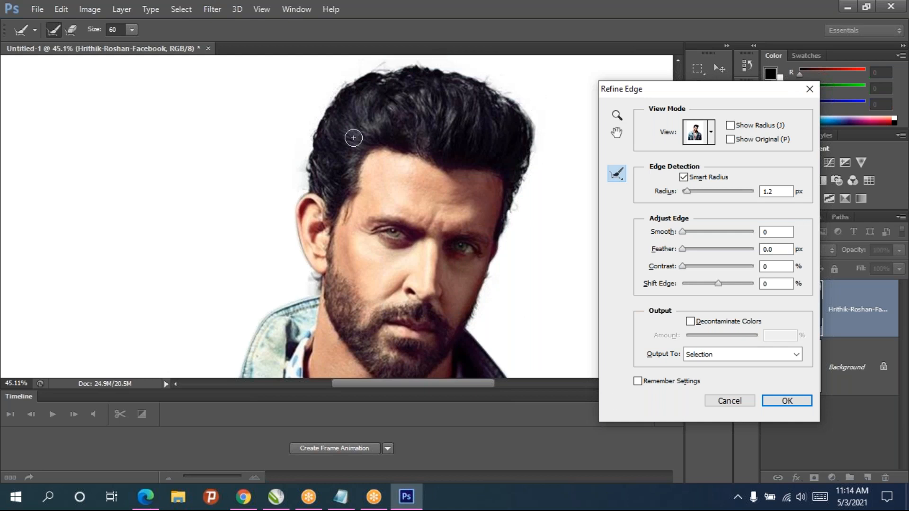
mouse_move(307, 156)
left_mouse_down()
mouse_move(309, 175)
mouse_move(320, 114)
mouse_move(339, 90)
mouse_move(386, 70)
left_mouse_up()
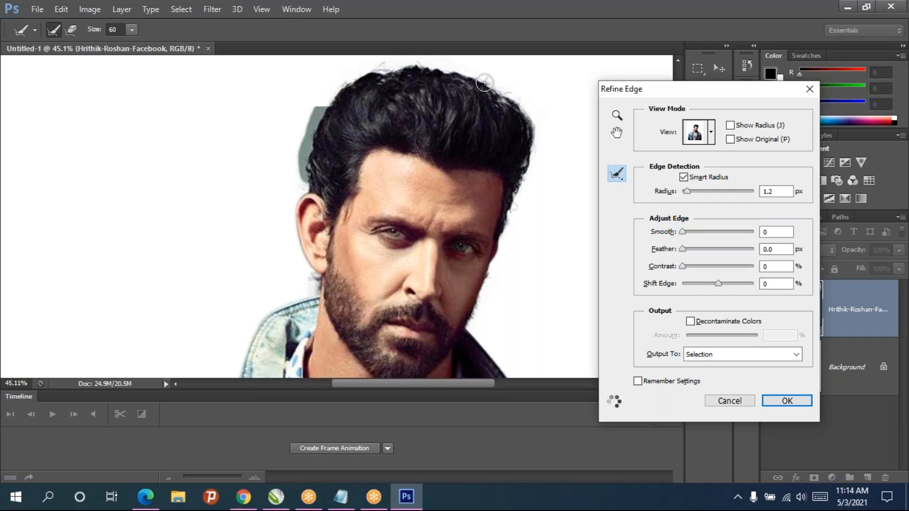
left_click(770, 402)
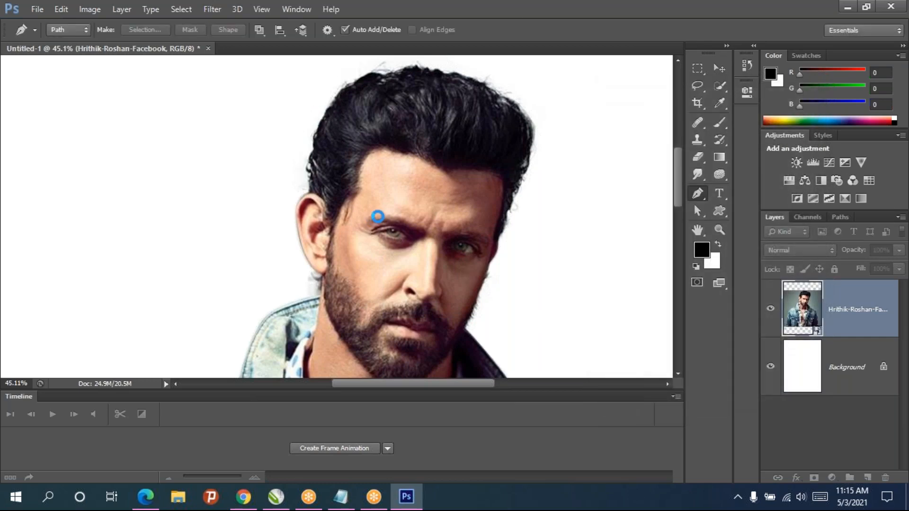
Step: Copy the selected man to a new layer and hide the original photo and Background layers
scroll(393, 213, "down", 5)
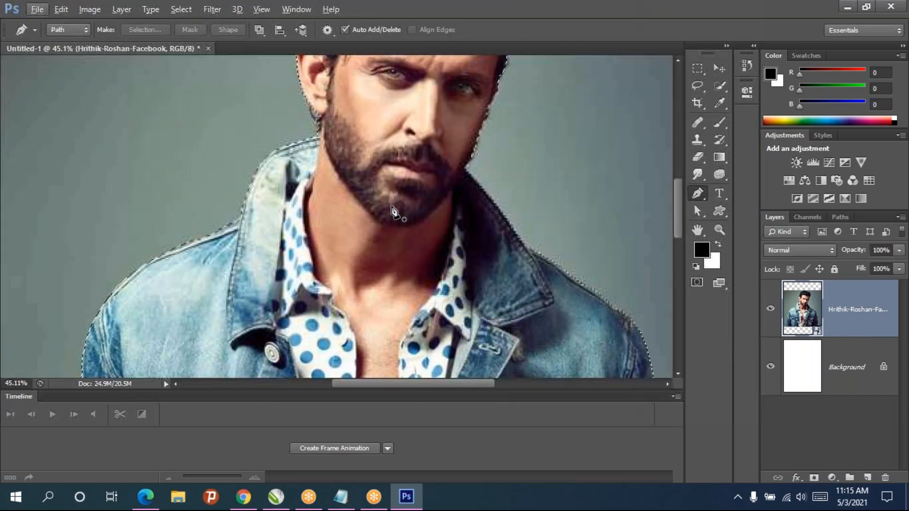
scroll(393, 213, "down", 5)
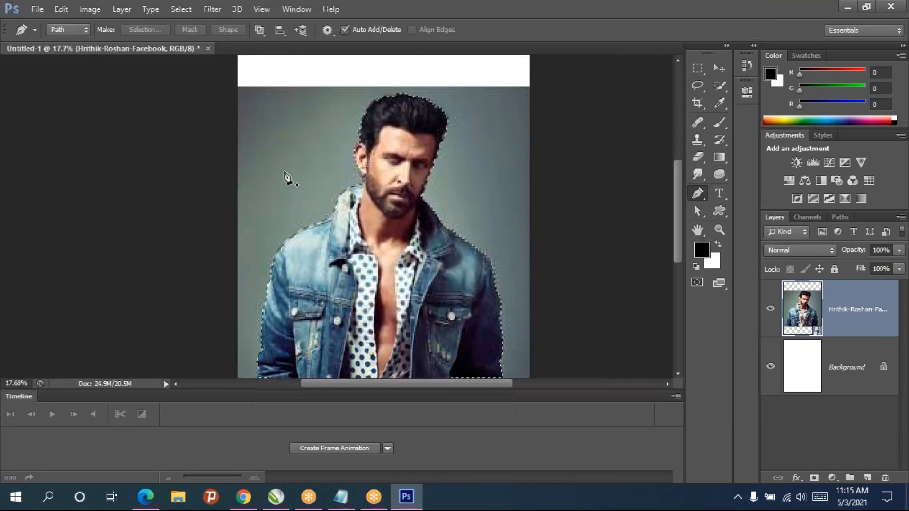
left_click(92, 10)
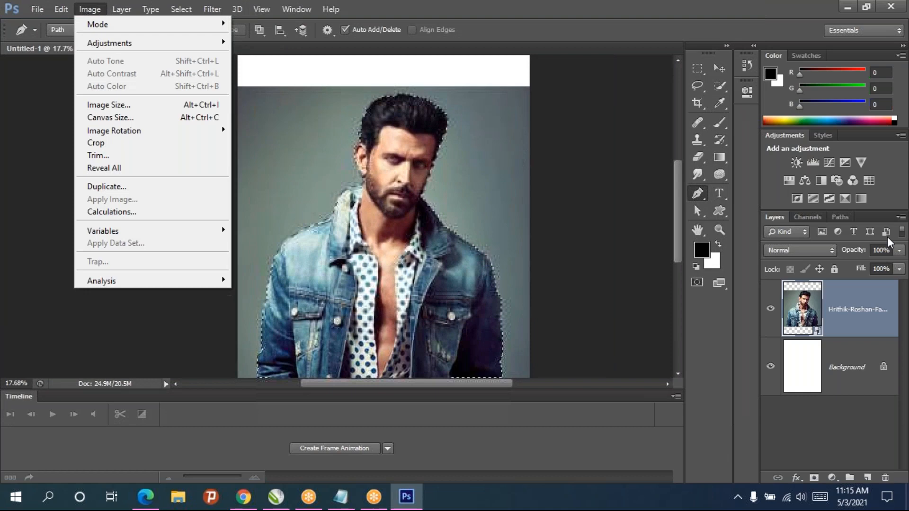
left_click(568, 89)
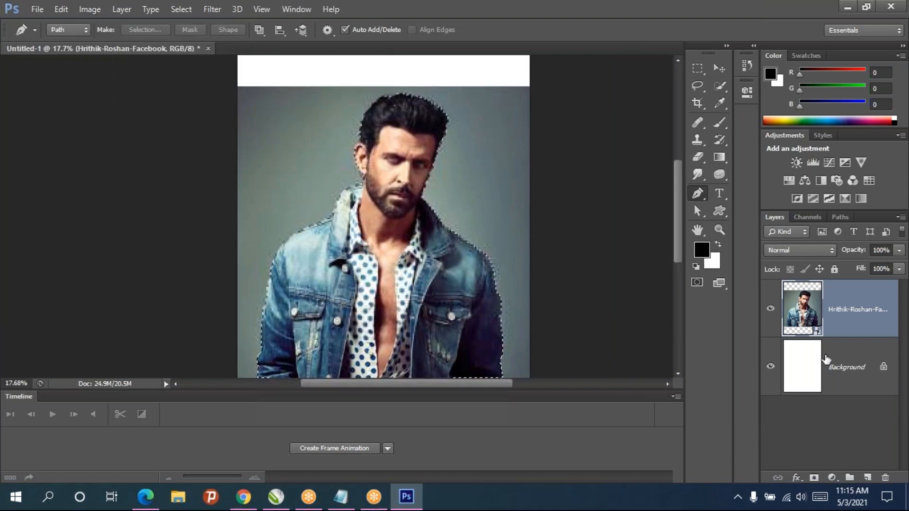
key("ctrl+j")
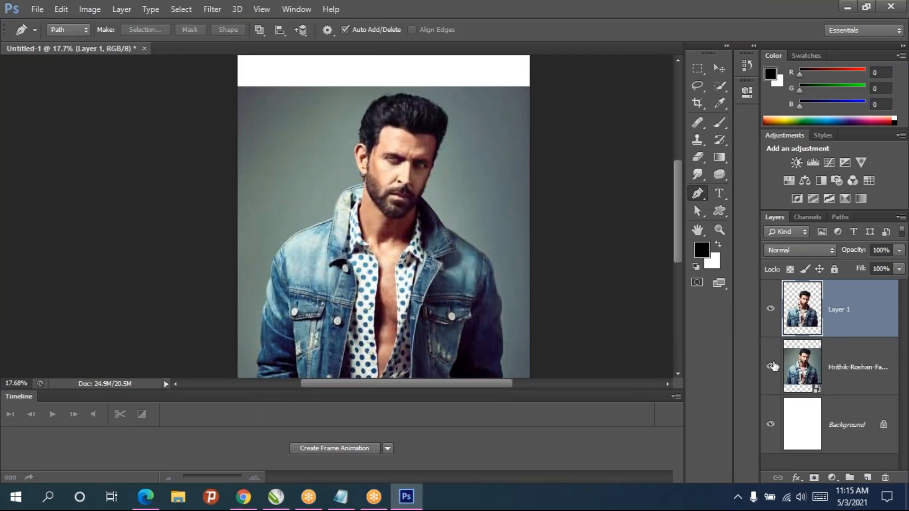
left_click(772, 424)
left_click(771, 424)
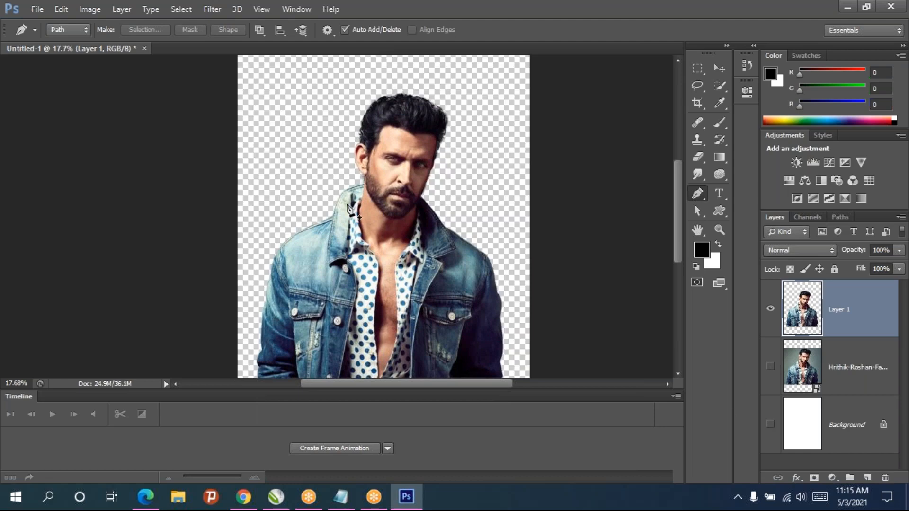
Step: Adjust the cutout layer with Brightness/Contrast, using brightness 11 and contrast 44
left_click(90, 9)
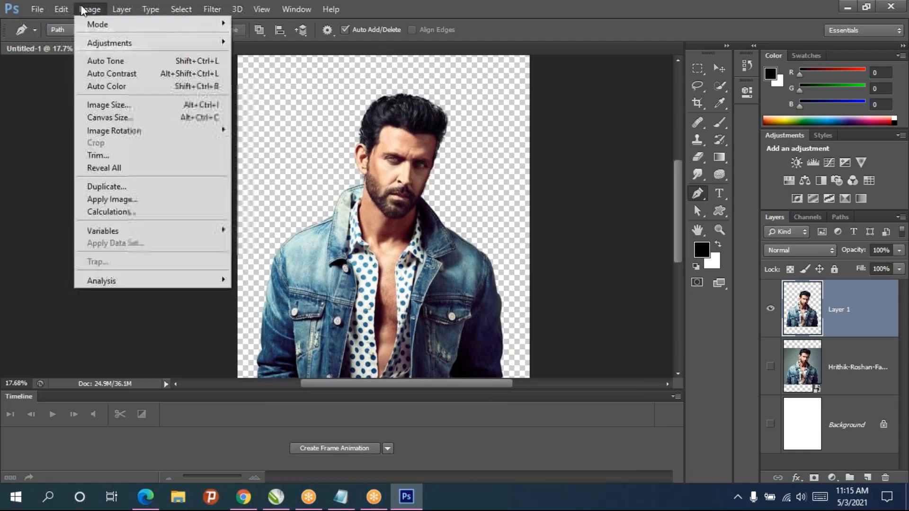
mouse_move(109, 42)
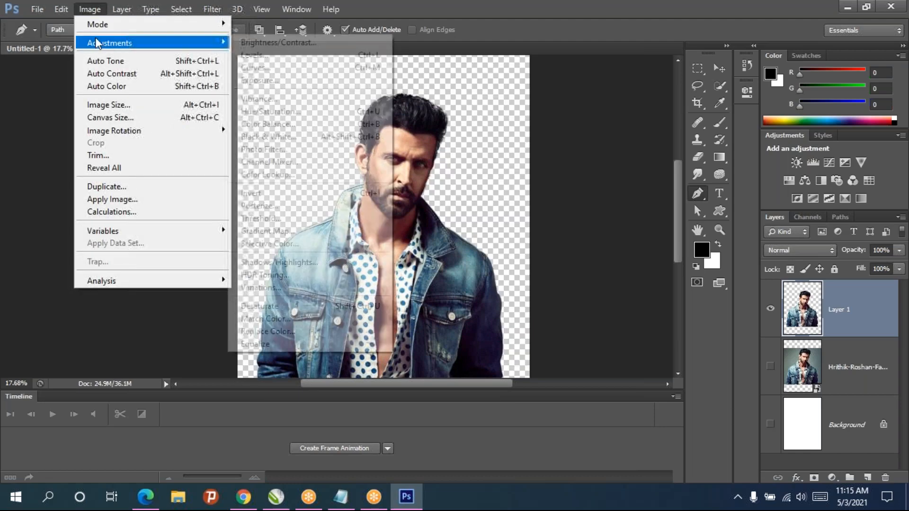
left_click(269, 42)
left_click_drag(597, 184, 622, 220)
left_click(683, 169)
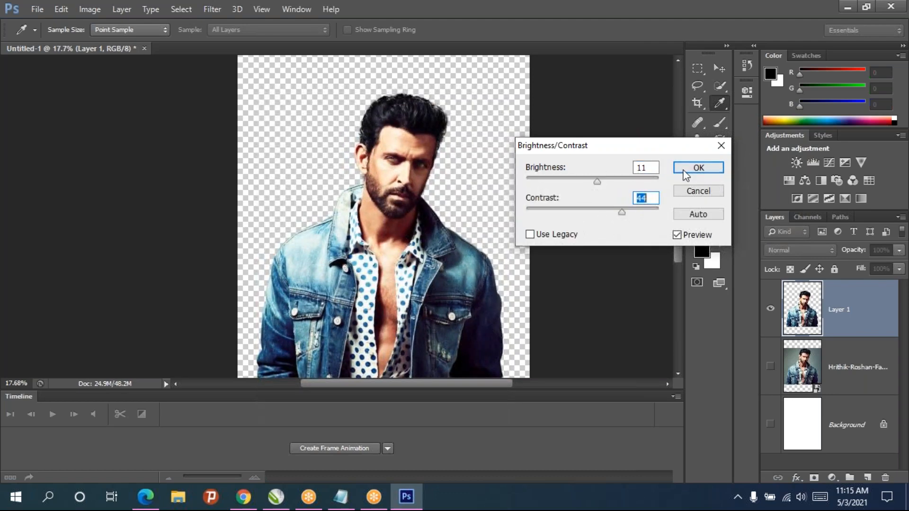
key("p")
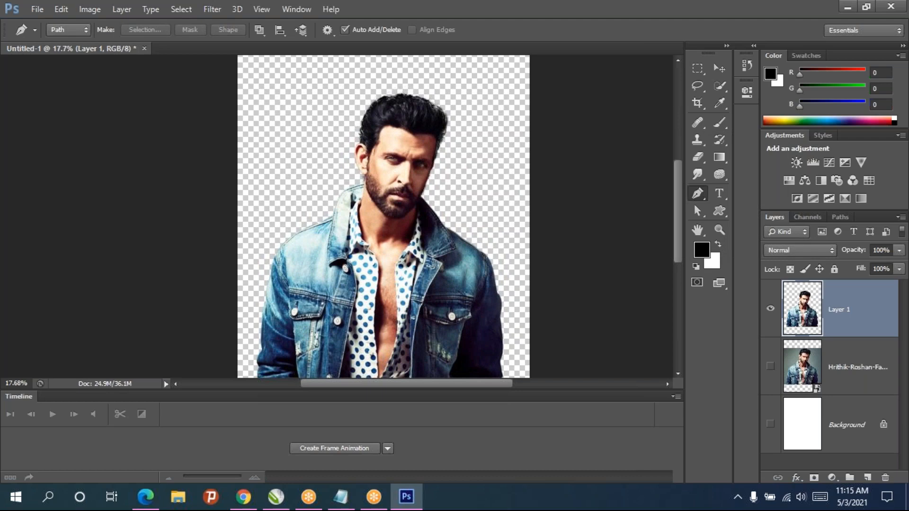
Step: Save a copy of the cutout to the Desktop as a PNG named HR, replacing the existing file
key("ctrl+shift+s")
left_click(422, 320)
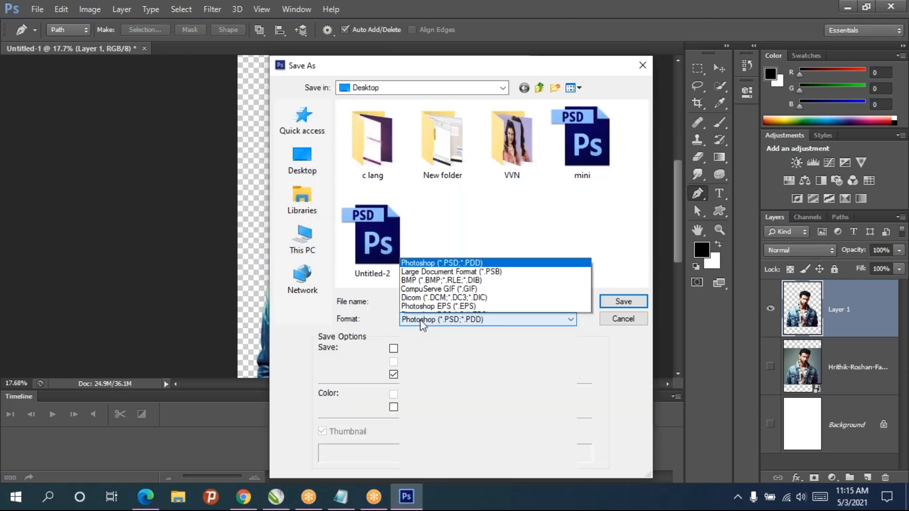
left_click(441, 273)
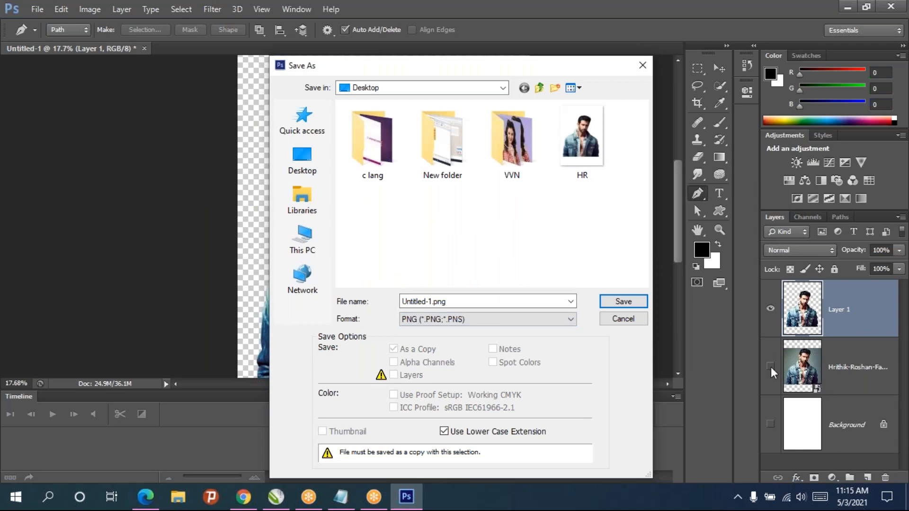
left_click_drag(457, 302, 365, 297)
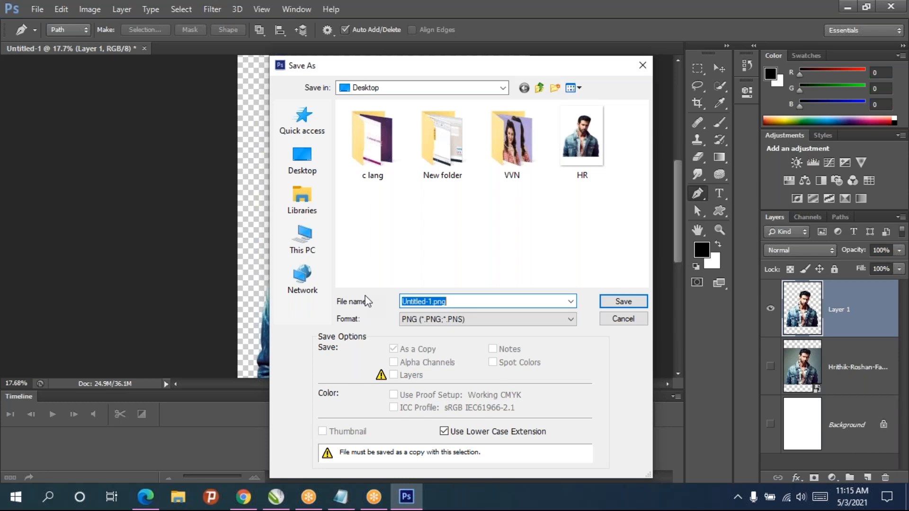
type("HR")
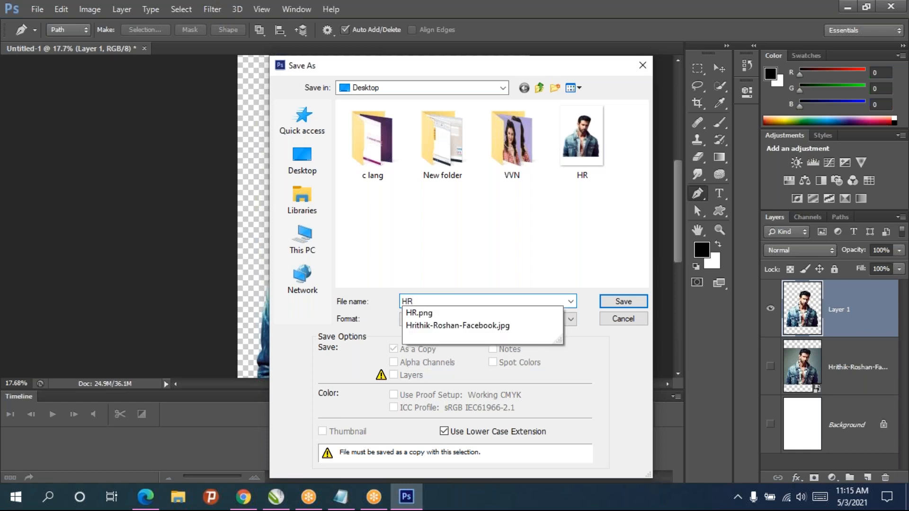
key("Return")
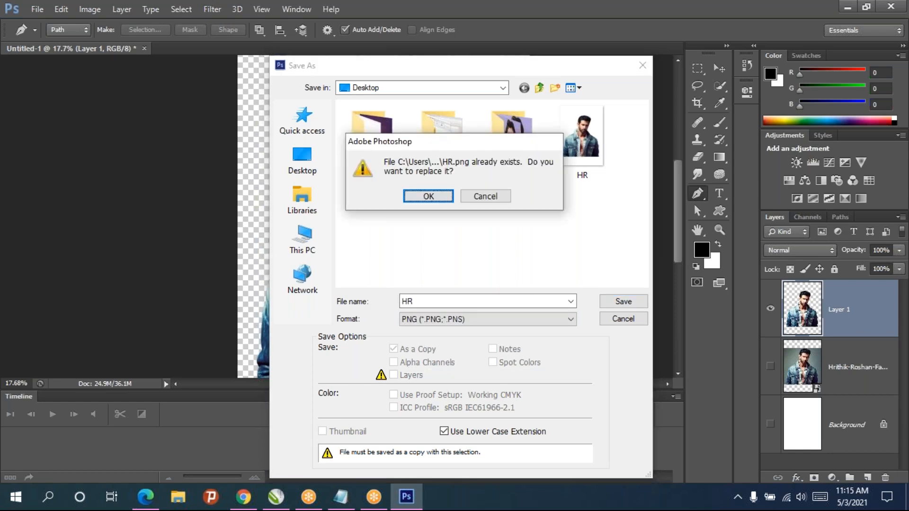
key("Return")
left_click(496, 154)
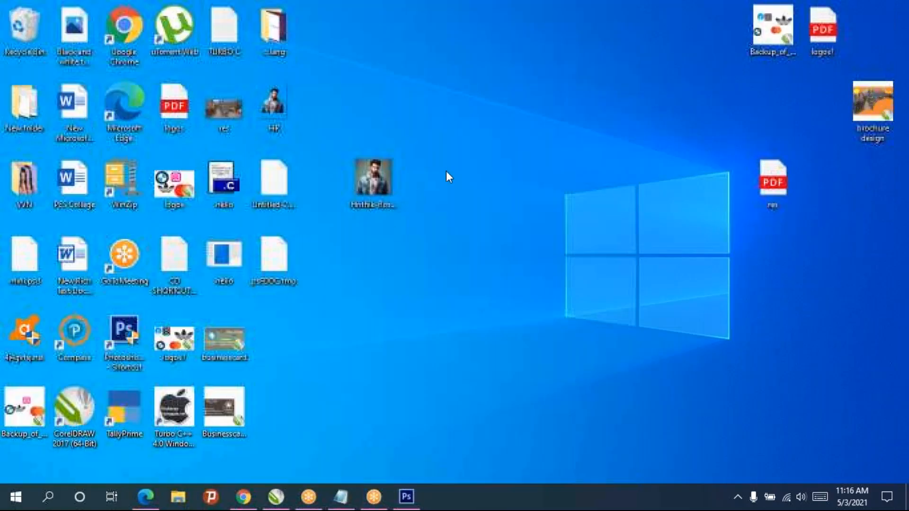
right_click(480, 153)
left_click(496, 195)
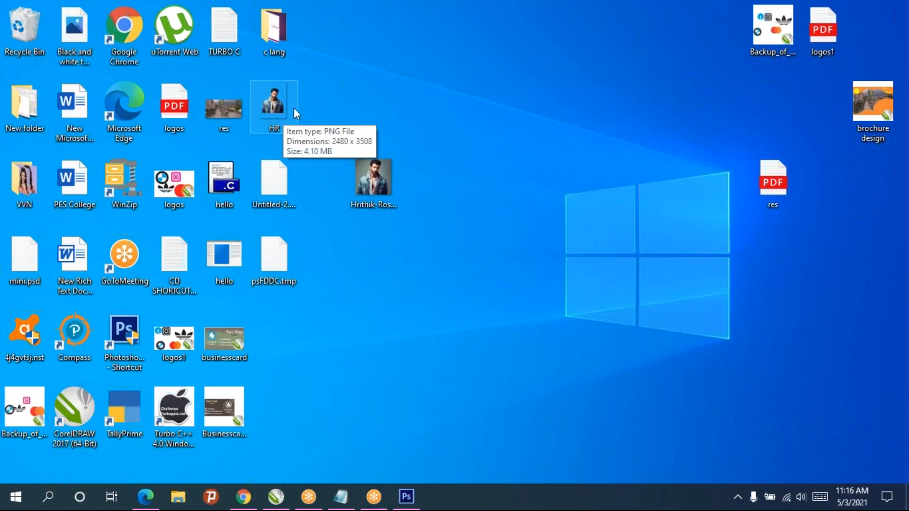
right_click(466, 300)
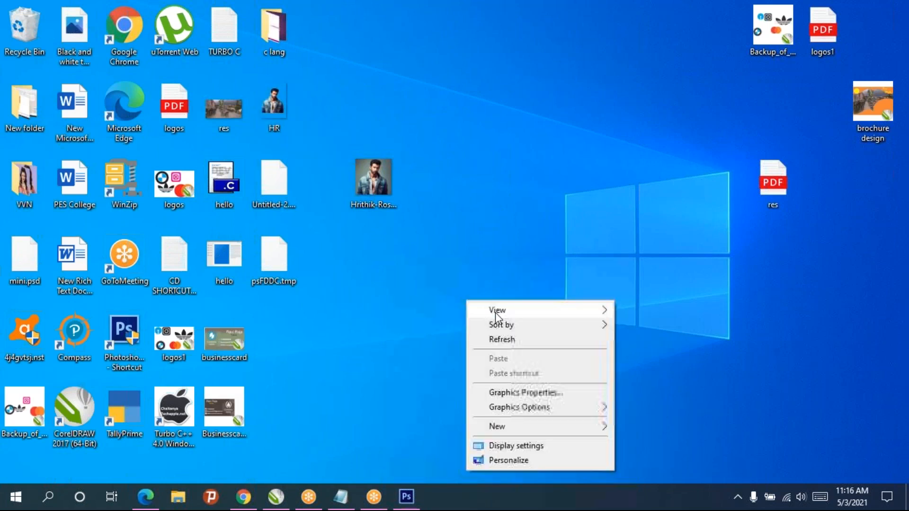
left_click(500, 346)
right_click(480, 278)
left_click(526, 315)
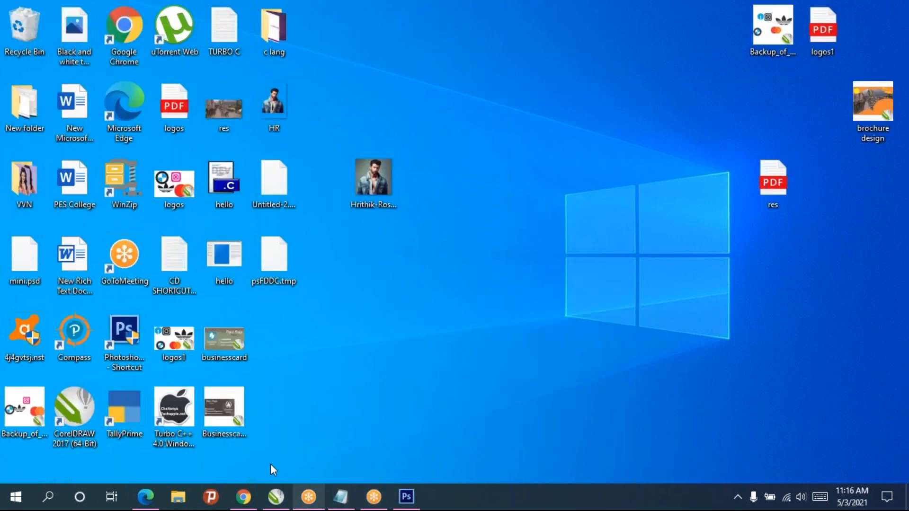
Step: Import the HR cutout from the desktop into the Untitled-1 document in CorelDRAW and place it on the empty area left of the page
left_click_drag(284, 108, 501, 182)
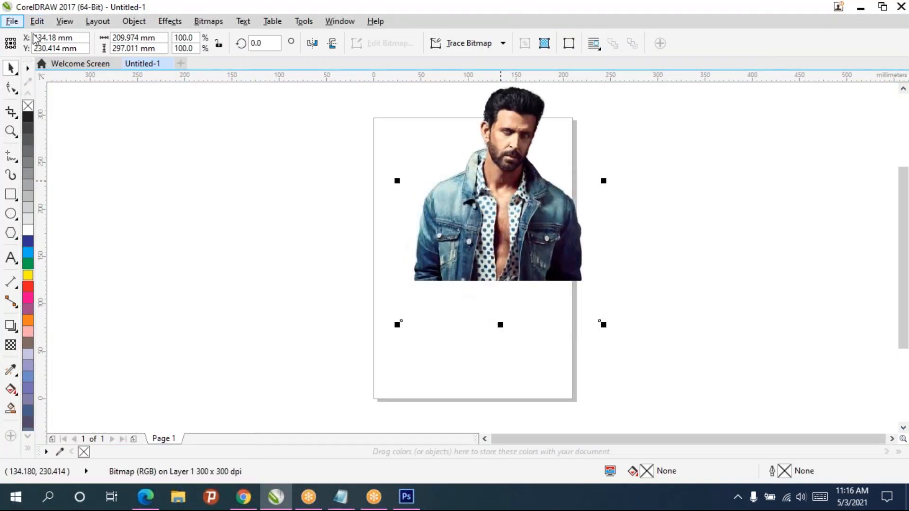
left_click_drag(499, 262, 493, 342)
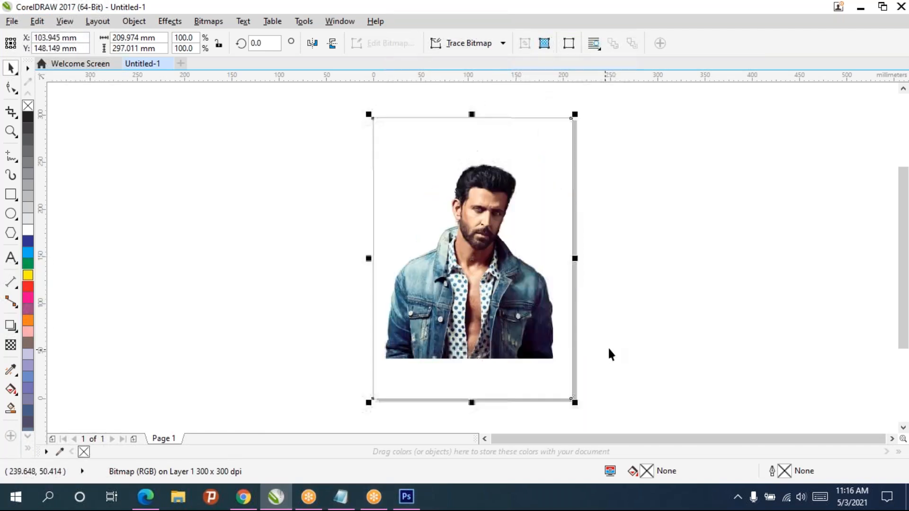
left_click(626, 339)
left_click(432, 302)
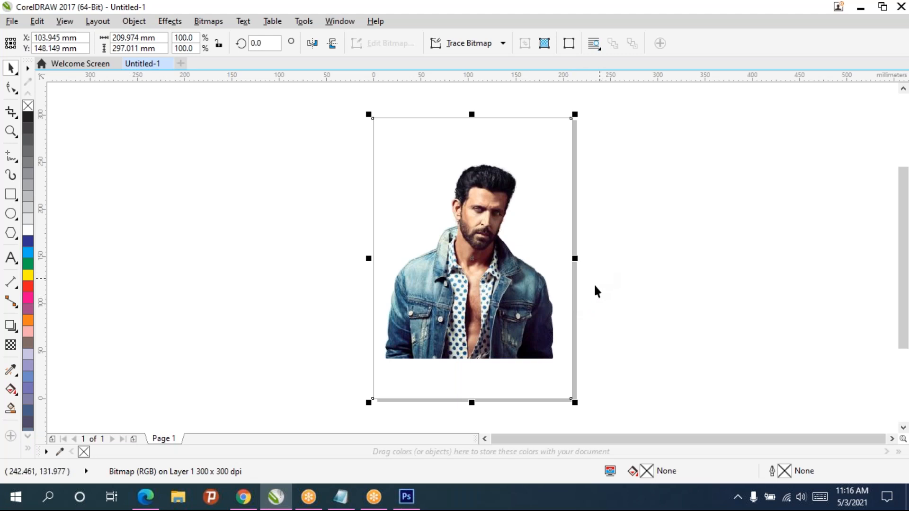
left_click_drag(495, 322, 251, 322)
left_click(726, 247)
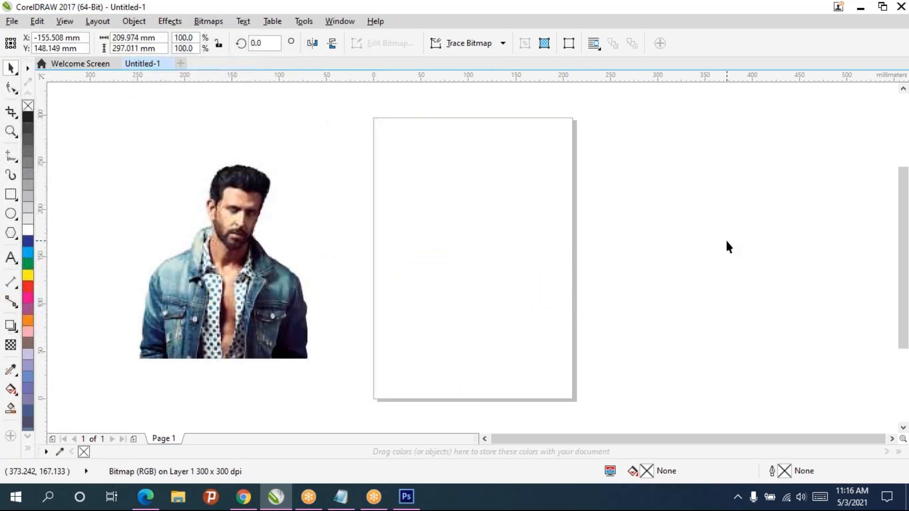
Step: Draw a rectangle of about 210 × 297 mm over the whole page
left_click(15, 199)
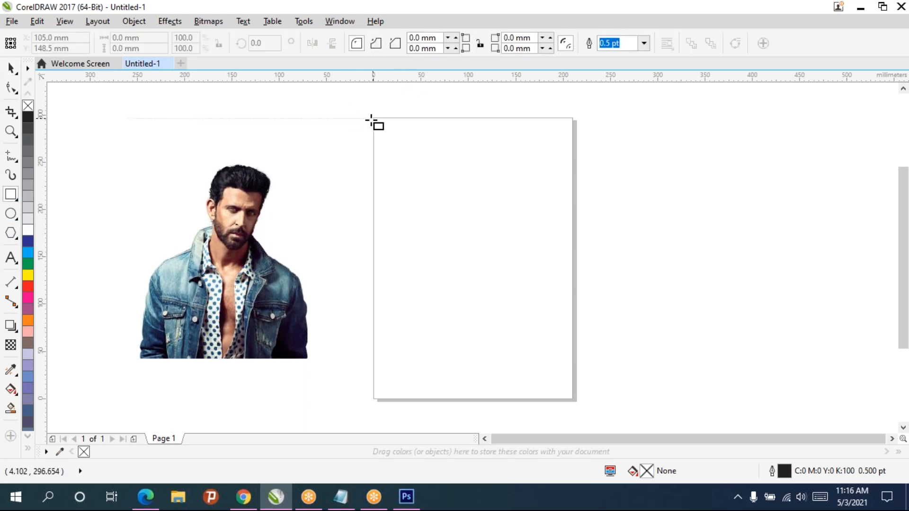
left_click_drag(371, 119, 574, 399)
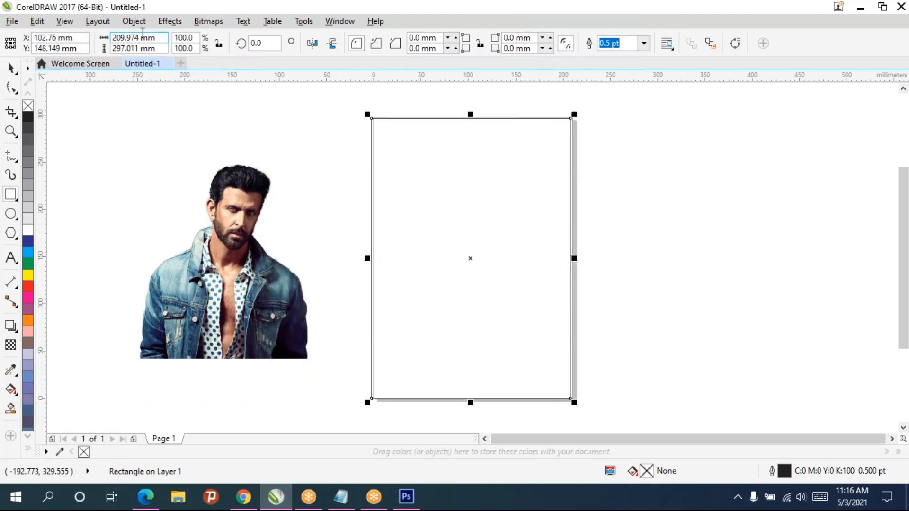
Step: Set the rectangle's size to 210 × 297 mm and center it on the page
double_click(138, 37)
type("2")
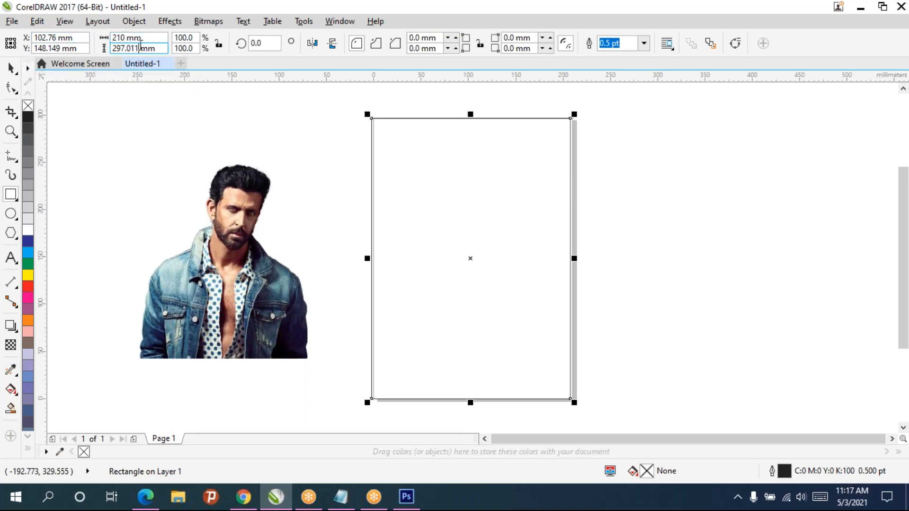
key("BackSpace")
key("BackSpace")
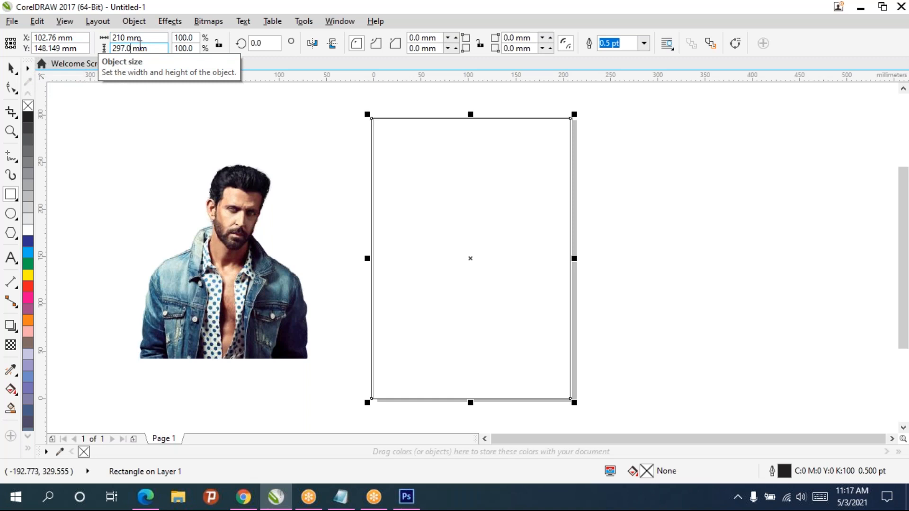
left_click(404, 161)
key("p")
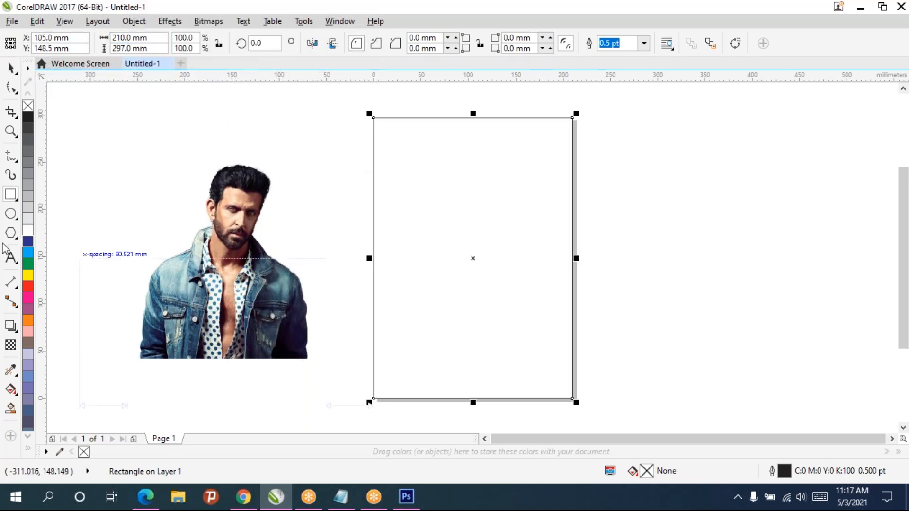
Step: Fill the page rectangle with blue C60 M40 Y0 K0, and recolor it with dark blue #314960 sampled from the denim jacket
left_click_drag(28, 378, 440, 232)
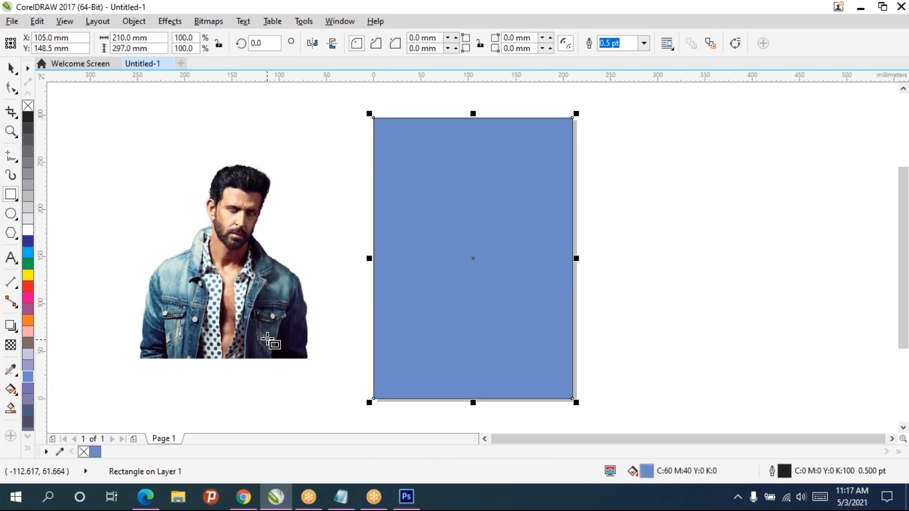
scroll(268, 338, "up", 1)
left_click_drag(580, 223, 374, 261)
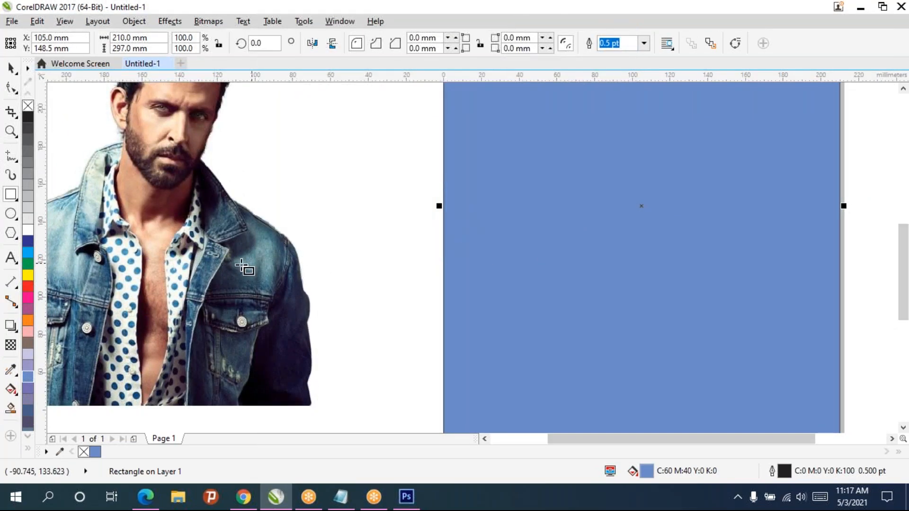
left_click(12, 370)
left_click(14, 369)
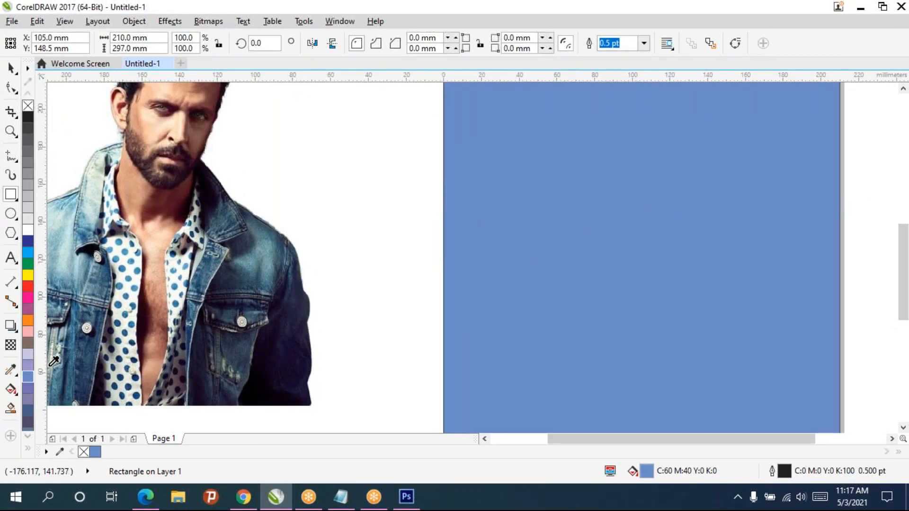
left_click(10, 373)
left_click(71, 369)
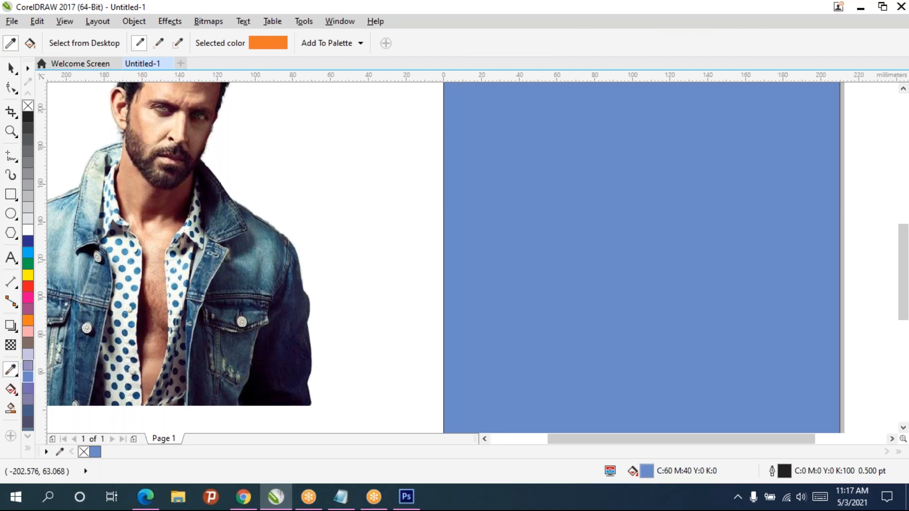
left_click(282, 246)
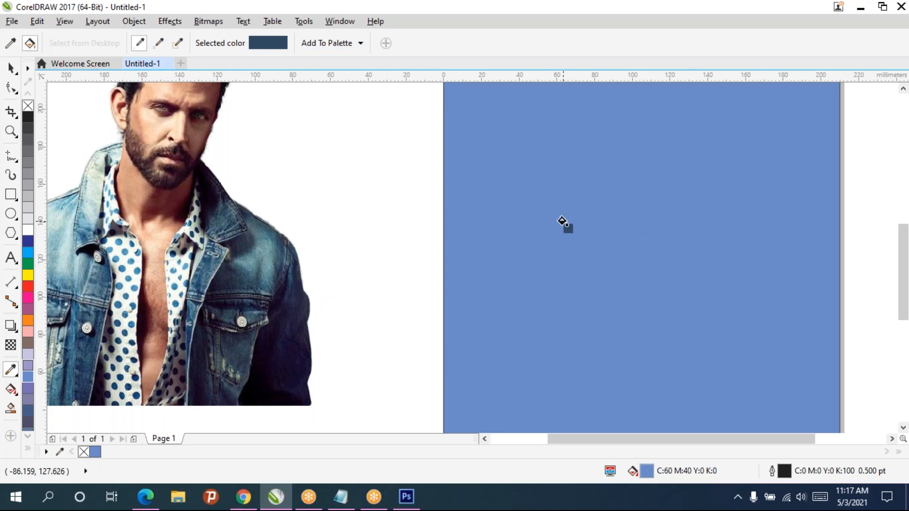
left_click(553, 203)
scroll(547, 229, "down", 5)
scroll(588, 237, "up", 4)
left_click_drag(257, 171, 324, 257)
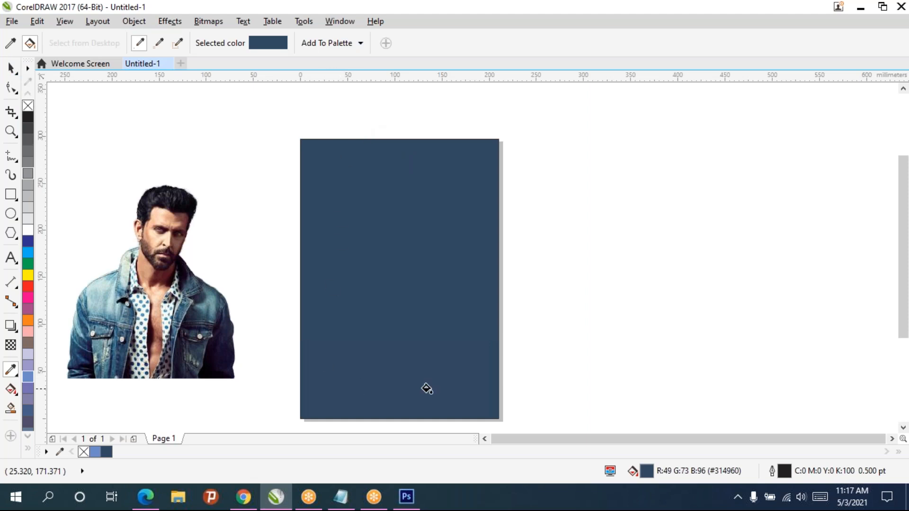
left_click(10, 69)
left_click(624, 199)
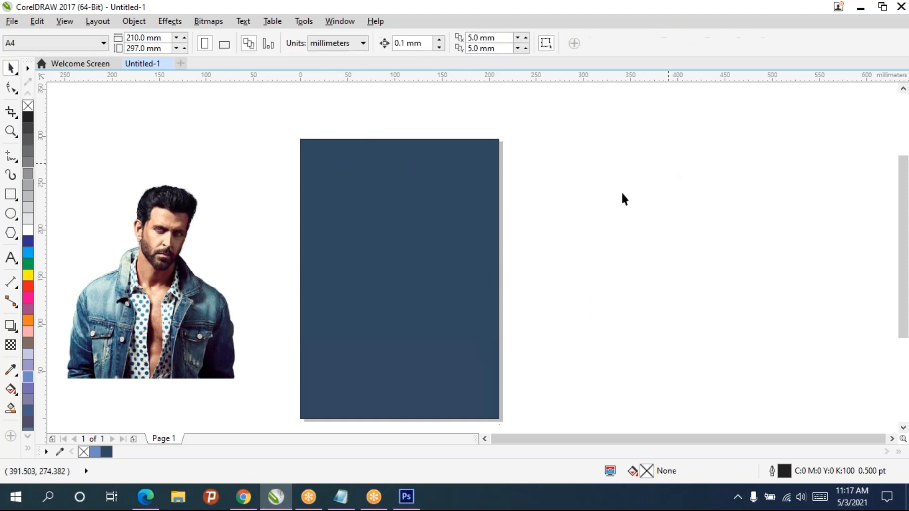
Step: Create a new A4 document named Untitled-2 and draw a rectangle about 210 × 285 mm over its page
left_click(182, 65)
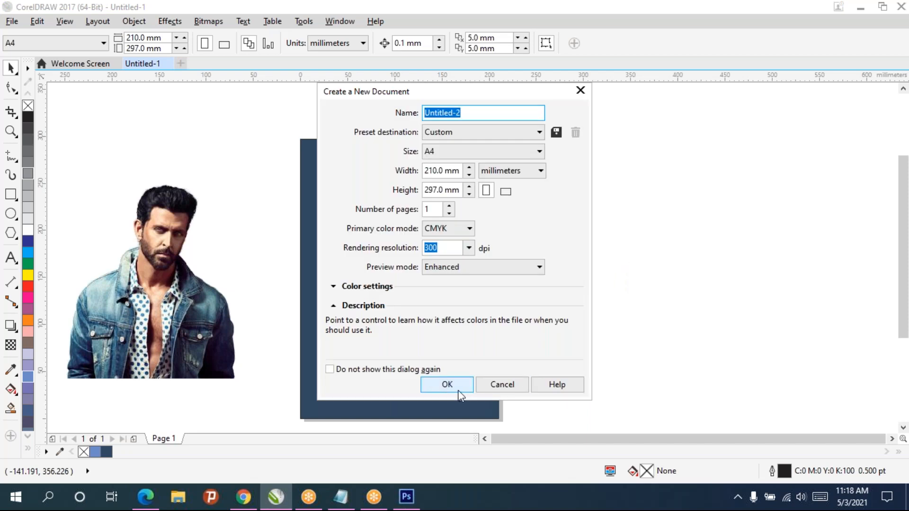
left_click(458, 393)
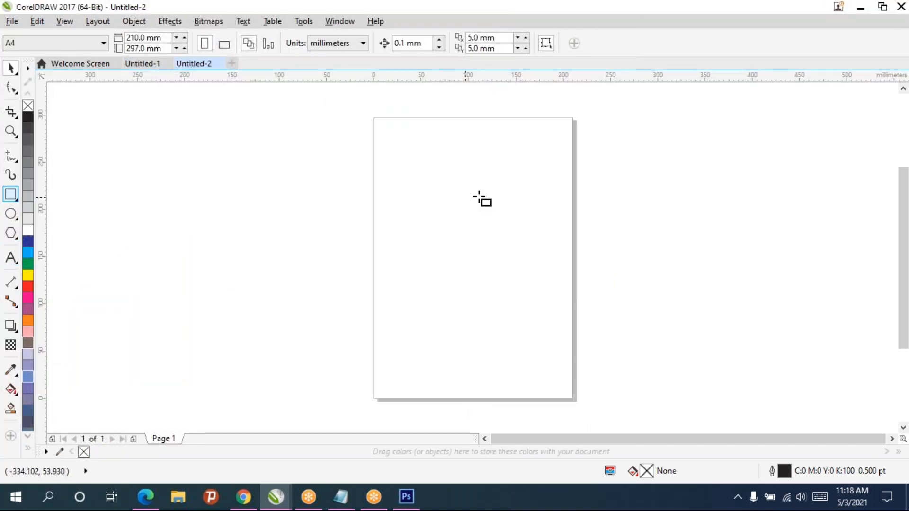
left_click_drag(375, 130, 478, 229)
left_click_drag(519, 302, 578, 387)
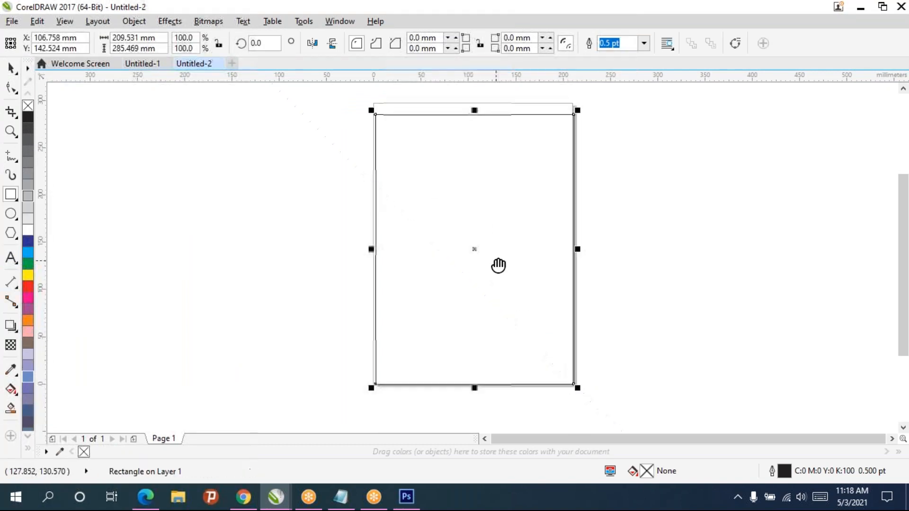
Step: Fill the new rectangle with blue C60 M40 Y0 K0 and stretch it up to the page's upper edge, about 297 mm high
left_click_drag(498, 265, 412, 292)
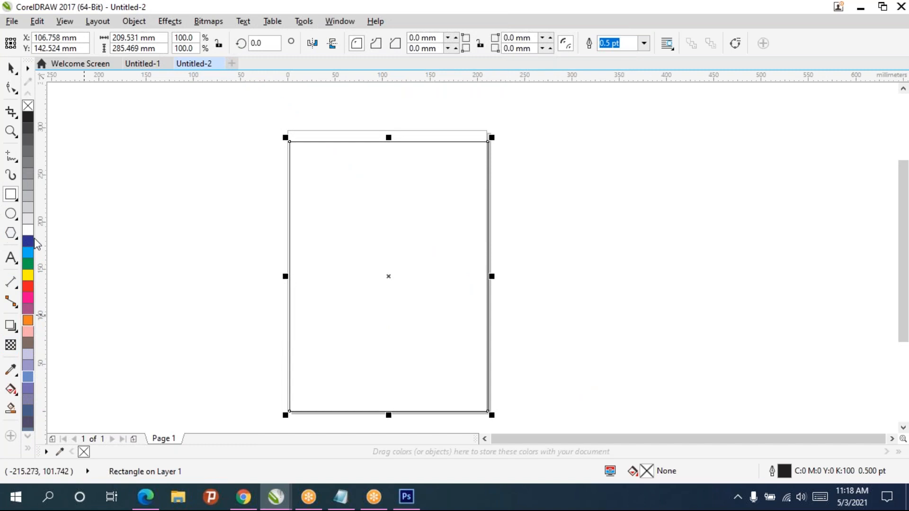
left_click(27, 377)
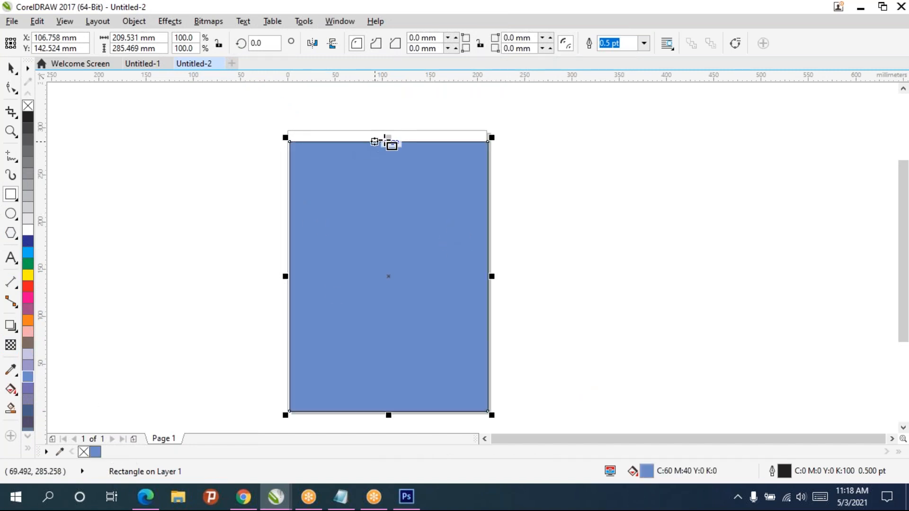
mouse_move(390, 138)
left_mouse_down()
mouse_move(392, 122)
mouse_move(392, 131)
left_mouse_up()
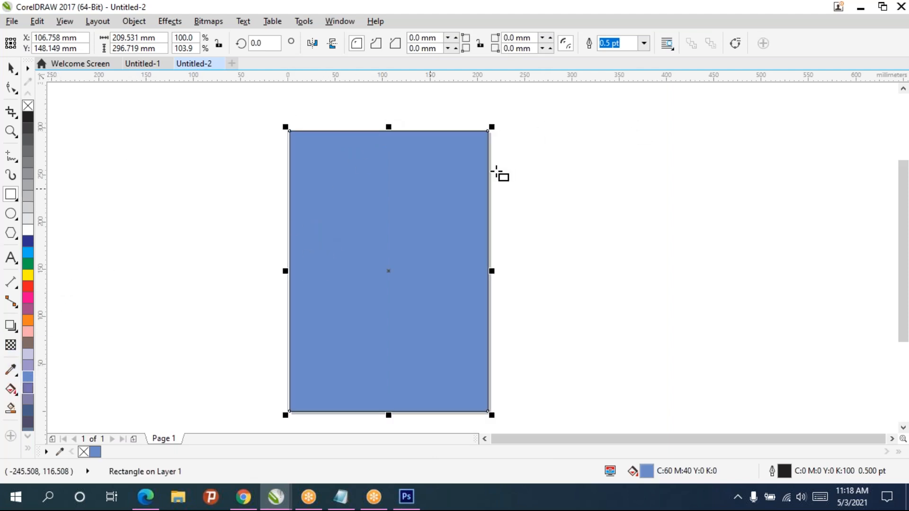
Step: Apply a linear blue-to-white fountain fill diagonally from the rectangle's upper left to its lower right, with the midpoint shifted toward the white end
left_click(12, 392)
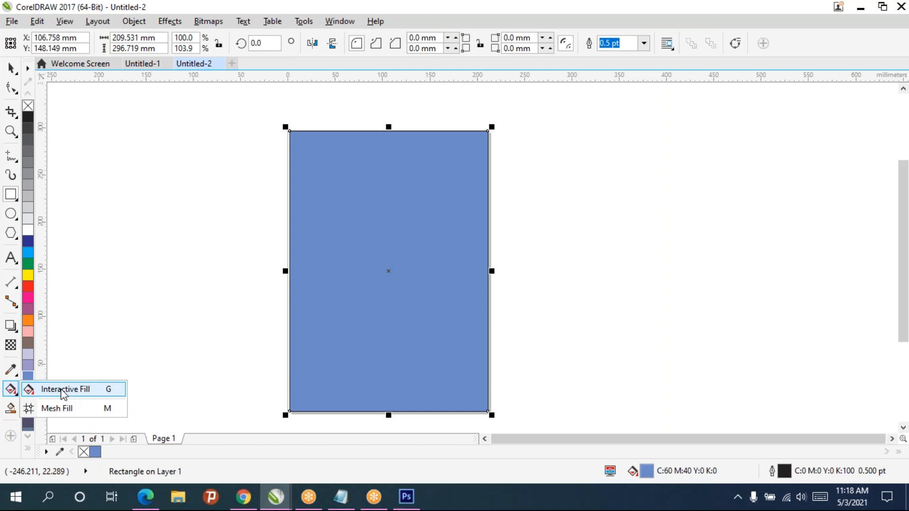
left_click(62, 392)
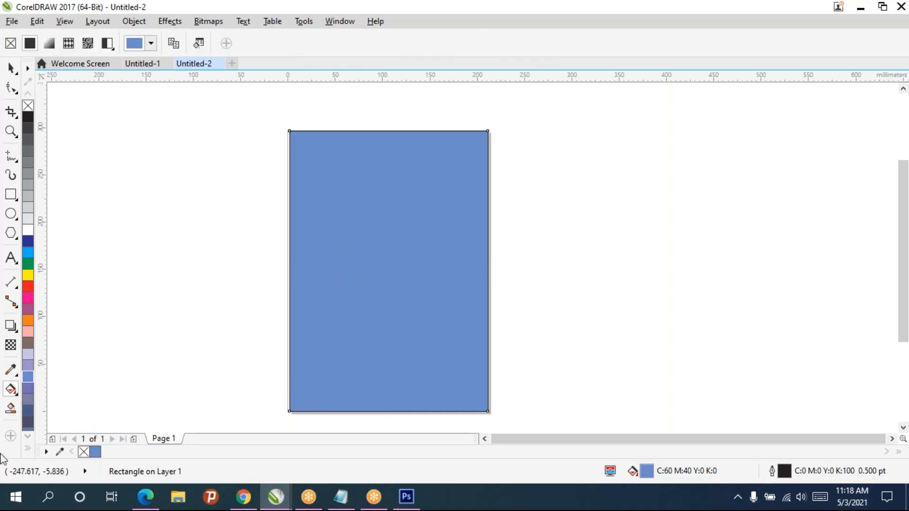
left_click_drag(316, 166, 474, 393)
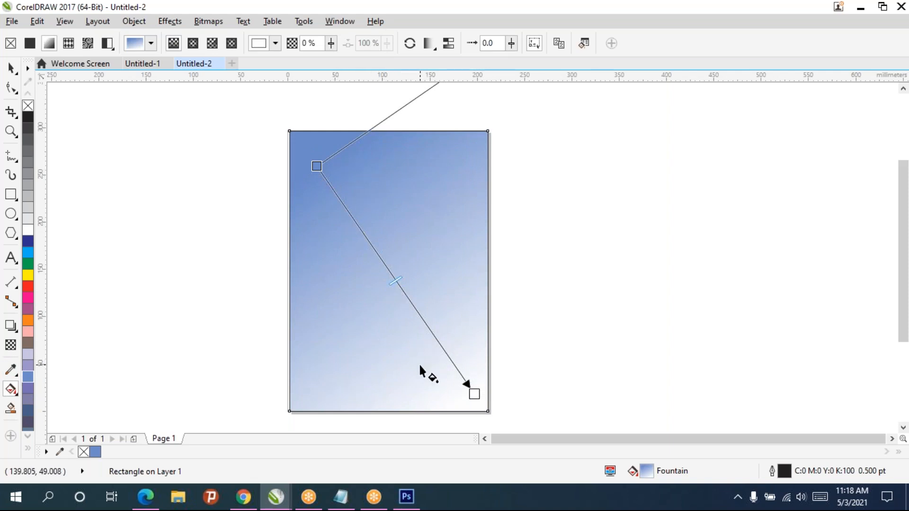
left_click_drag(402, 279, 427, 316)
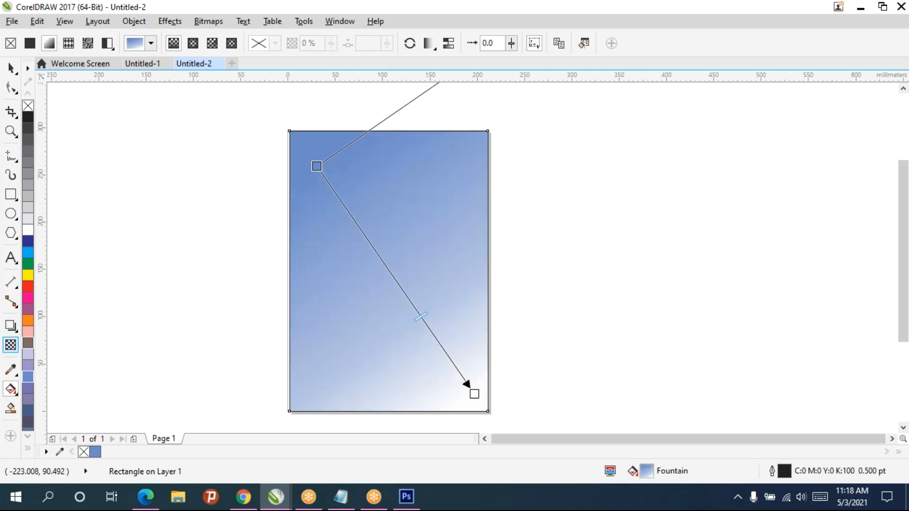
Step: Change the gradient's starting color at the rectangle's upper left to dark blue C100 M85 Y2 K1
left_click(315, 166)
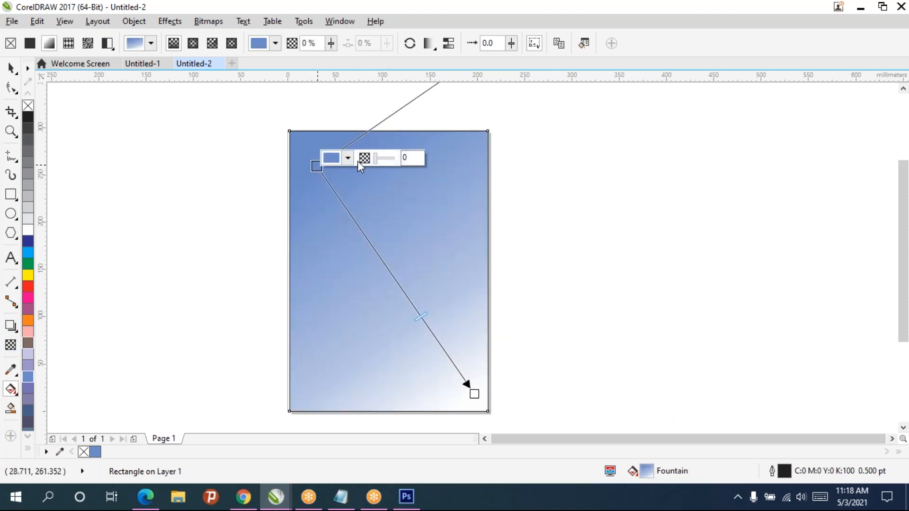
left_click(341, 159)
left_click(341, 159)
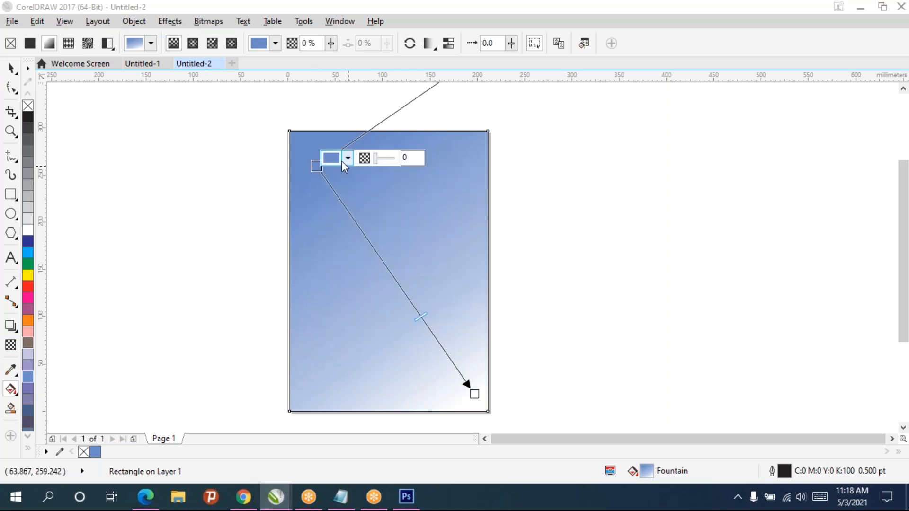
left_click(404, 247)
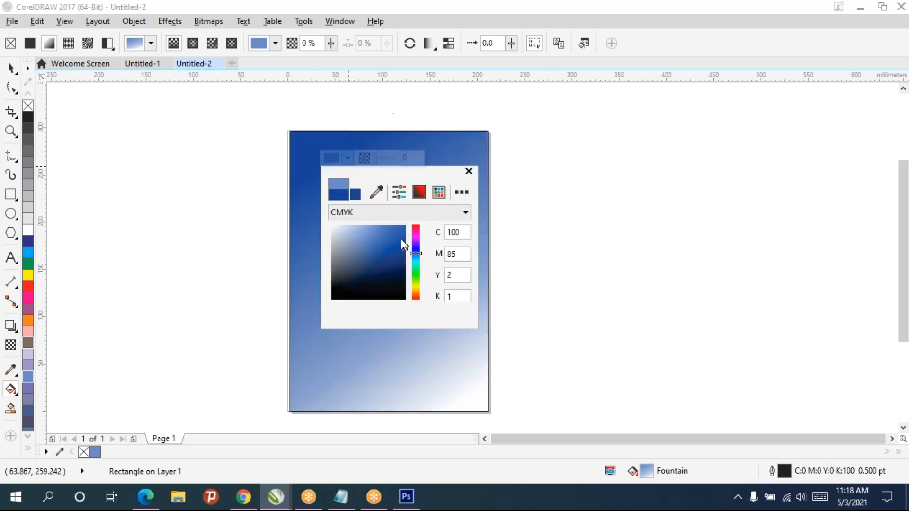
left_click(341, 159)
Step: Try red for the gradient's lower-right end color, and set it to black C75 M68 Y65 K90 instead
left_click(474, 393)
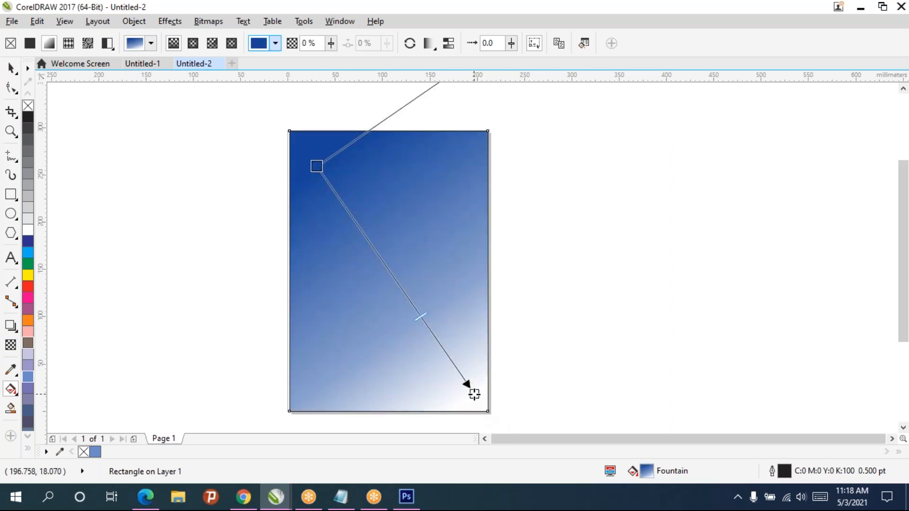
left_click(505, 385)
left_click(558, 287)
left_click(469, 392)
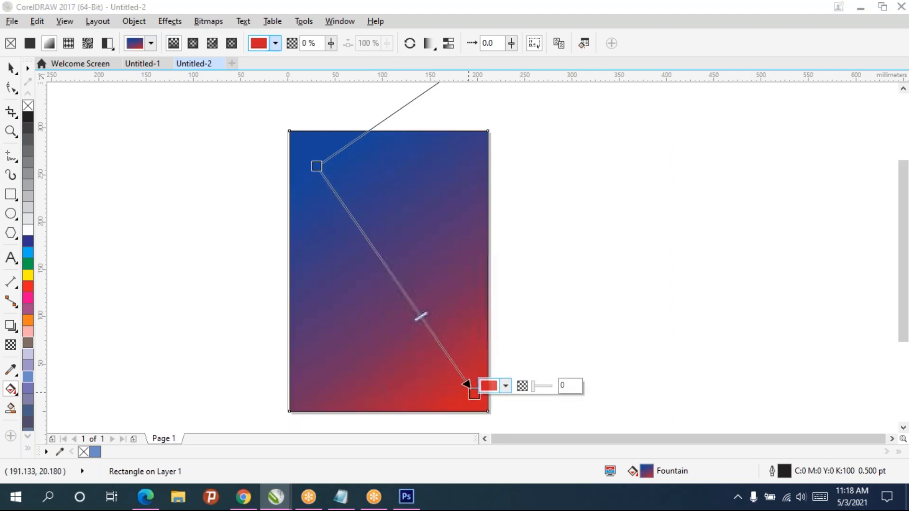
left_click(506, 385)
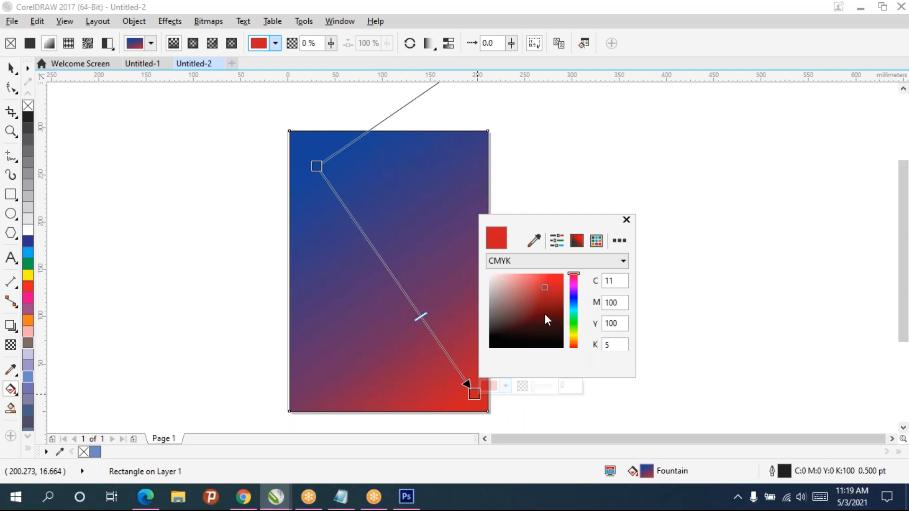
mouse_move(517, 302)
left_mouse_down()
mouse_move(468, 329)
mouse_move(507, 324)
mouse_move(548, 346)
left_mouse_up()
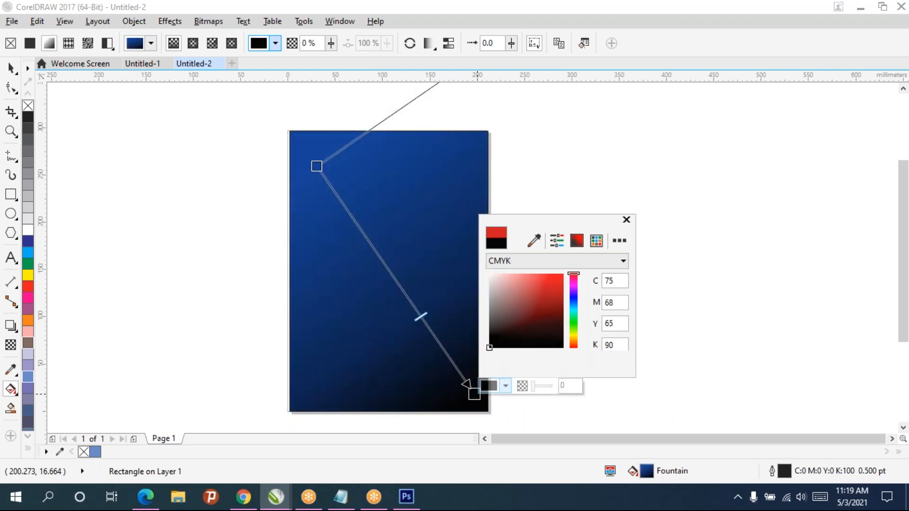
Step: Shift the gradient's midpoint back to the middle of the blend and center the rectangle on the page
left_click(423, 317)
left_click_drag(421, 317, 396, 275)
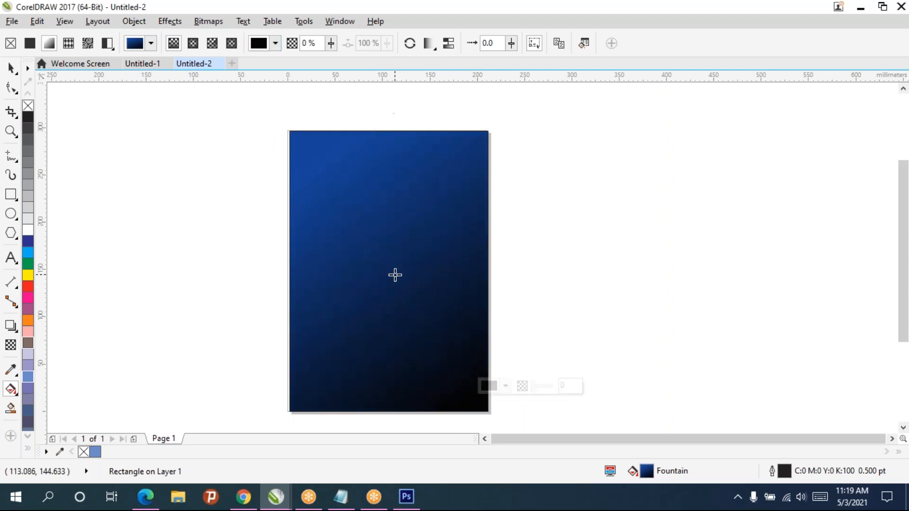
left_click(11, 67)
left_click(135, 192)
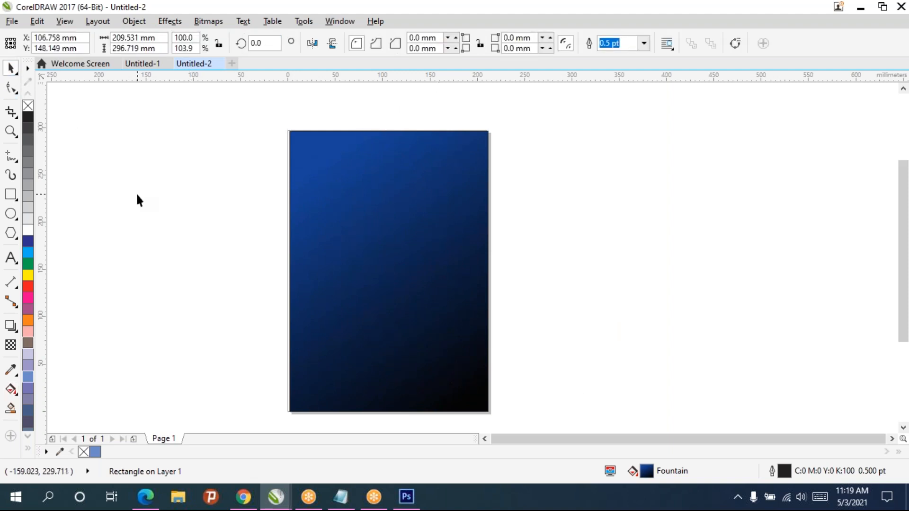
left_click(423, 252)
key("p")
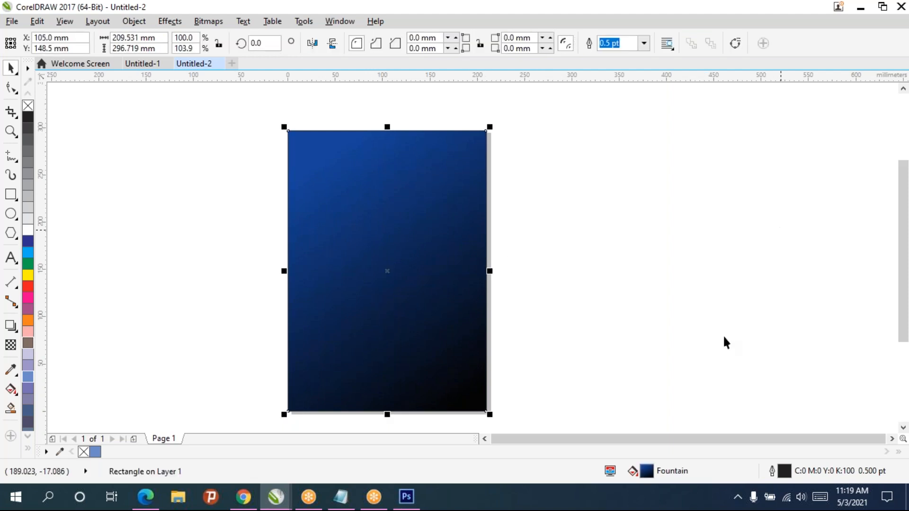
Step: Try an elliptical fountain fill on the rectangle, and return to a linear one running vertically from the upper to the lower edge
left_click(11, 389)
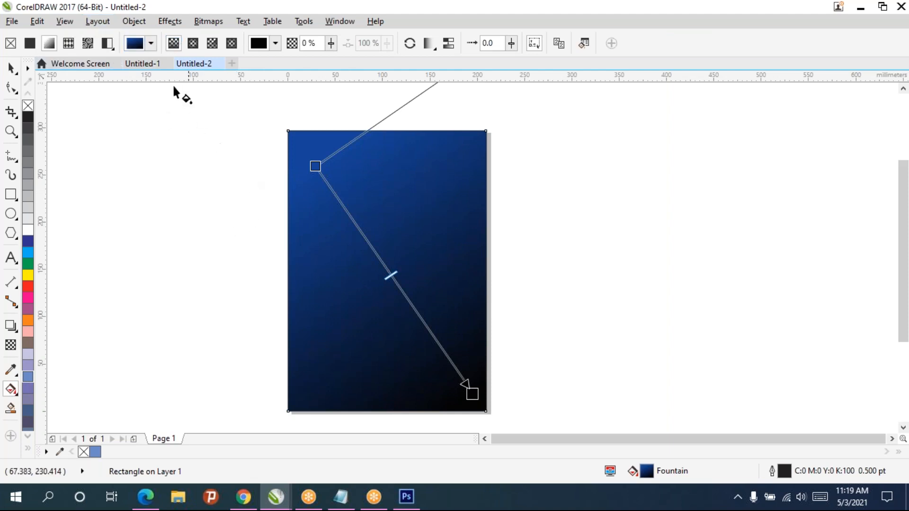
left_click(193, 43)
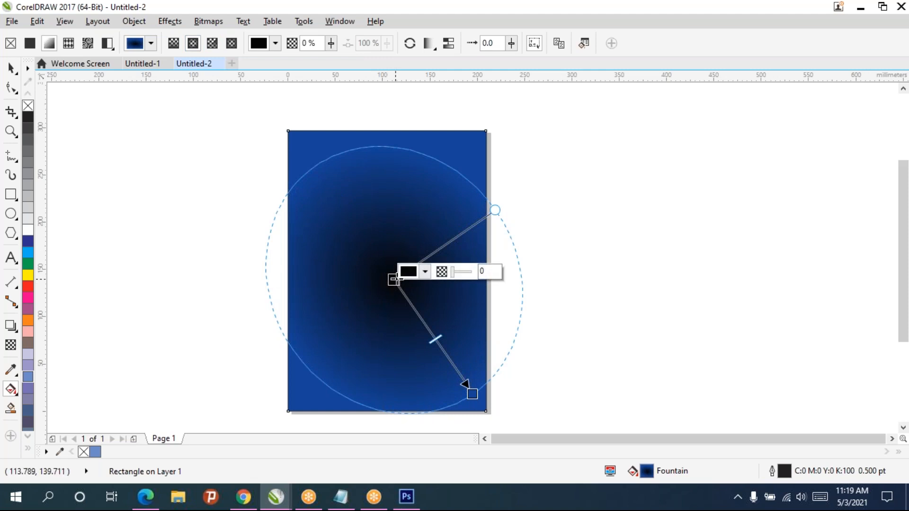
left_click(173, 43)
left_click_drag(385, 156, 387, 406)
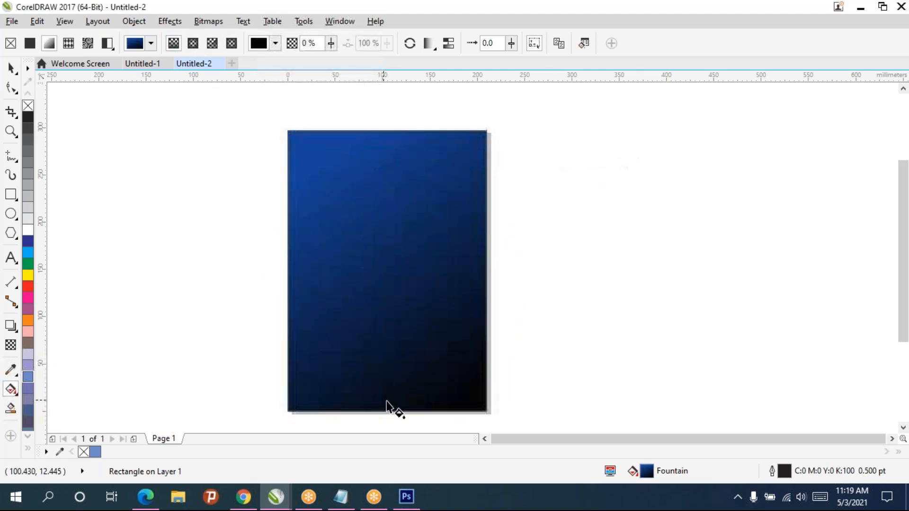
Step: Make the fountain fill elliptical and move its blue end node to the rectangle's lower-left corner
left_click(193, 43)
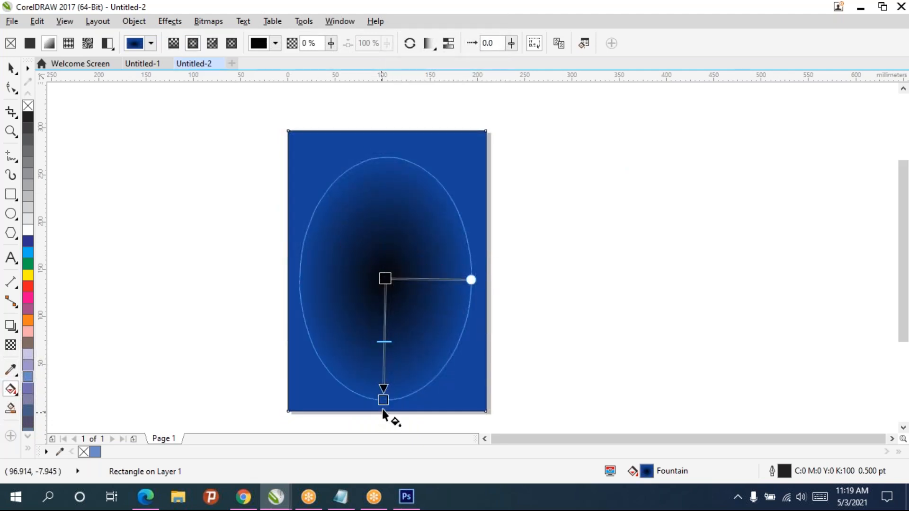
left_click_drag(380, 400, 304, 407)
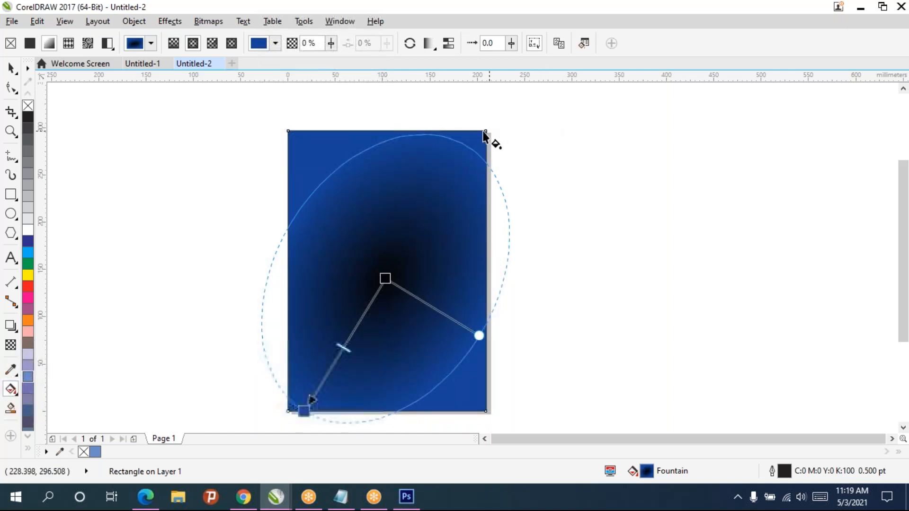
Step: Try the elliptical fill's black center near the rectangle's upper-right corner, and switch to a conical fountain fill centered on the rectangle
left_click_drag(480, 140, 356, 318)
left_click_drag(480, 139, 457, 169)
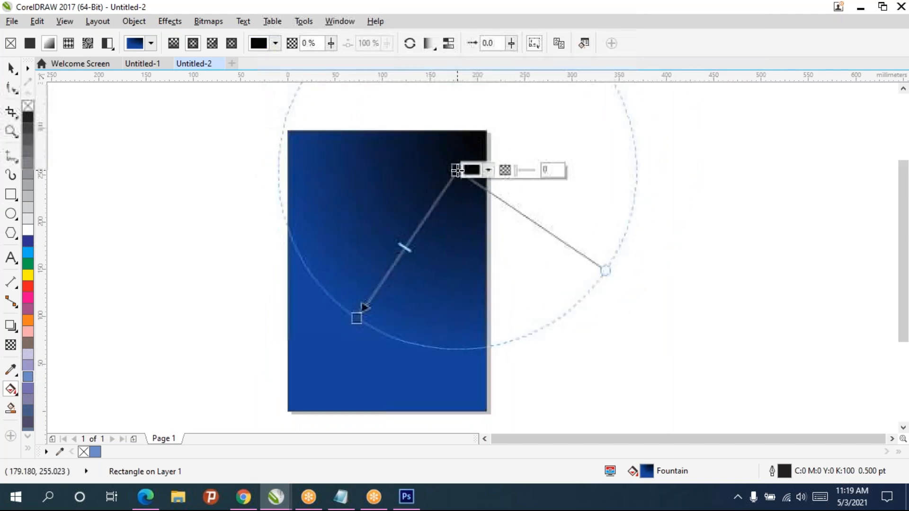
left_click(211, 45)
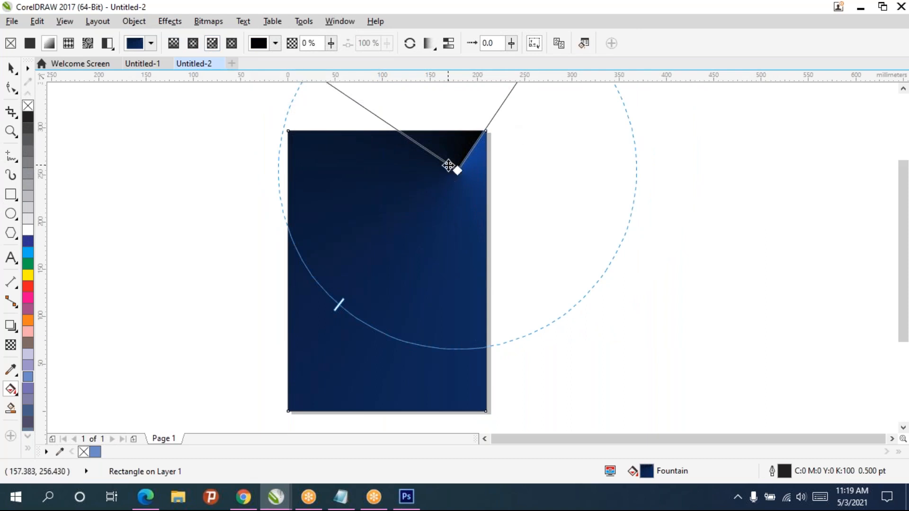
left_click_drag(460, 172, 388, 269)
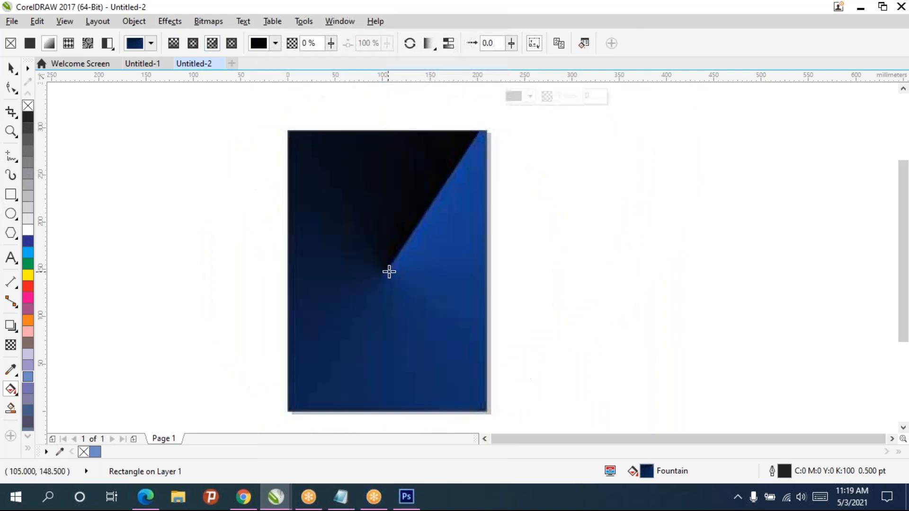
Step: Reselect the rectangle, make its fountain fill rectangular, and move the black center node up and left of the rectangle's middle
left_click(720, 266)
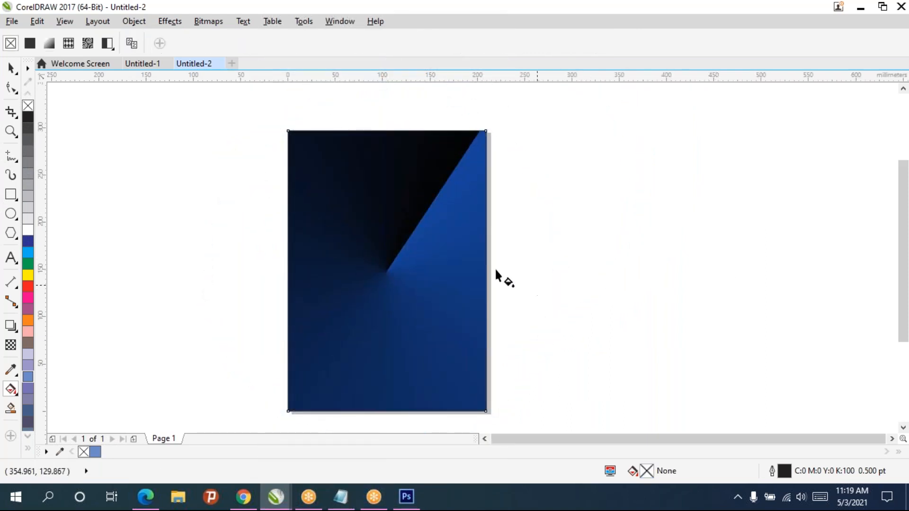
left_click(396, 262)
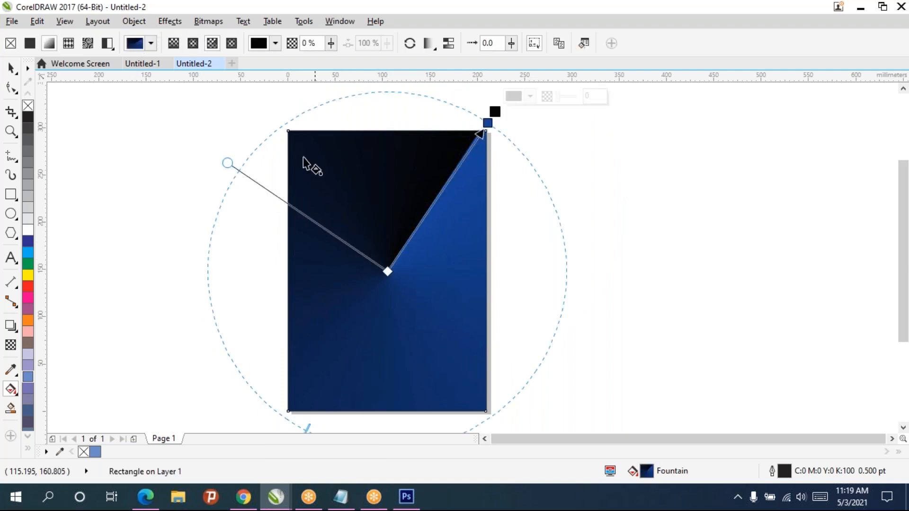
left_click(231, 43)
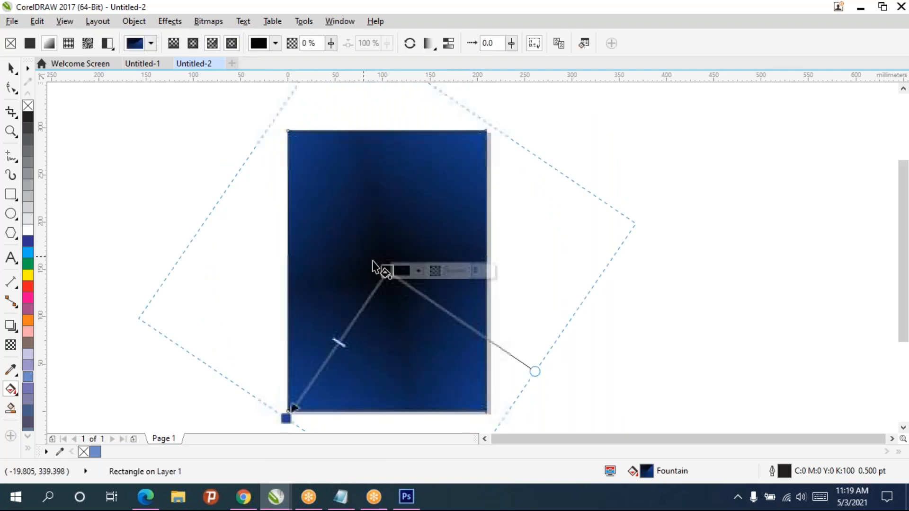
left_click_drag(386, 272, 353, 236)
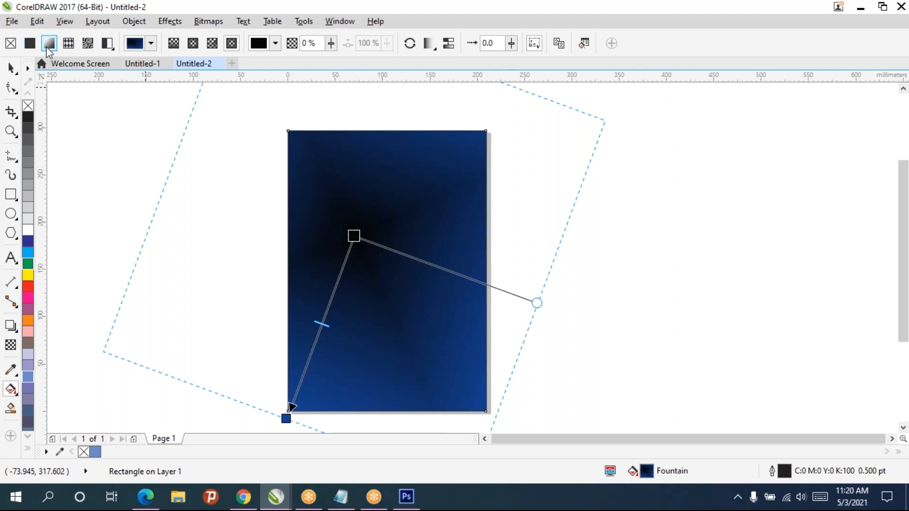
Step: Try a vector pattern fill on the rectangle, moving, rotating and rescaling its circle tiles, and check the Favorites fill library
left_click(68, 43)
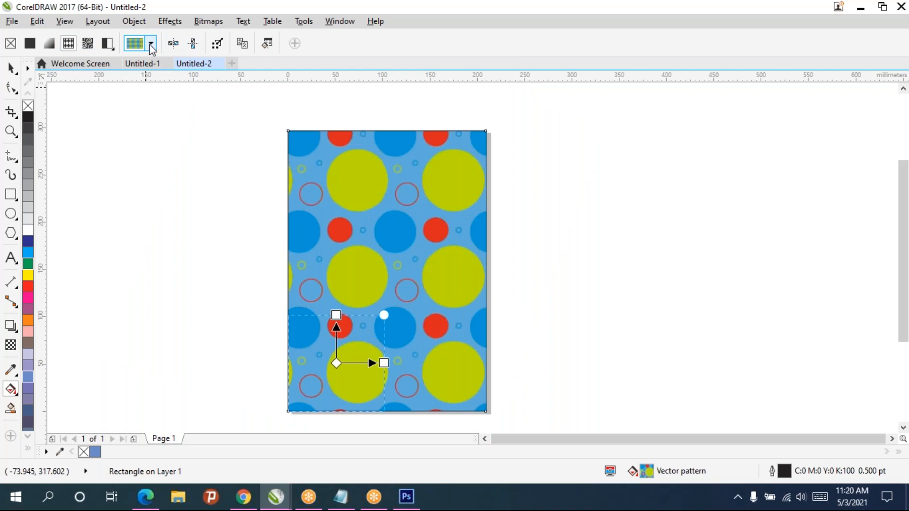
left_click_drag(392, 215, 411, 343)
left_click_drag(325, 262, 335, 284)
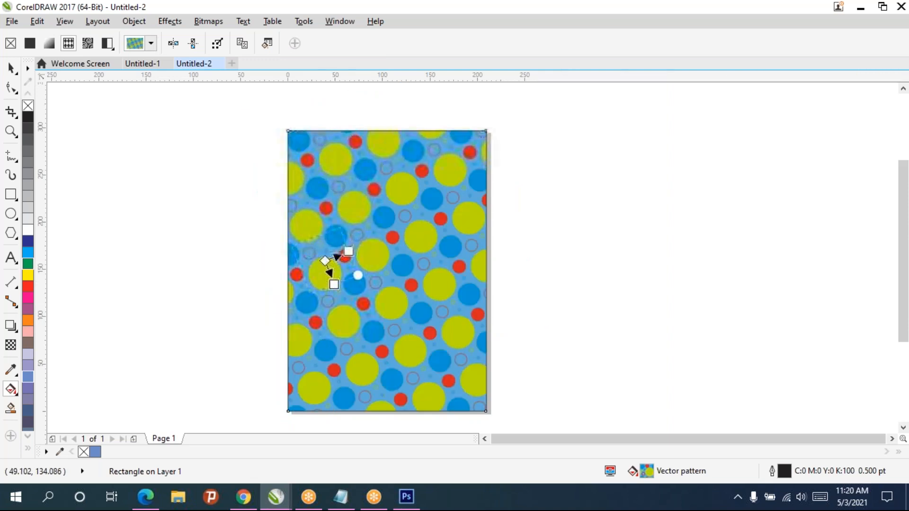
left_click_drag(398, 293, 420, 336)
left_click_drag(311, 156, 470, 379)
left_click_drag(374, 259, 368, 298)
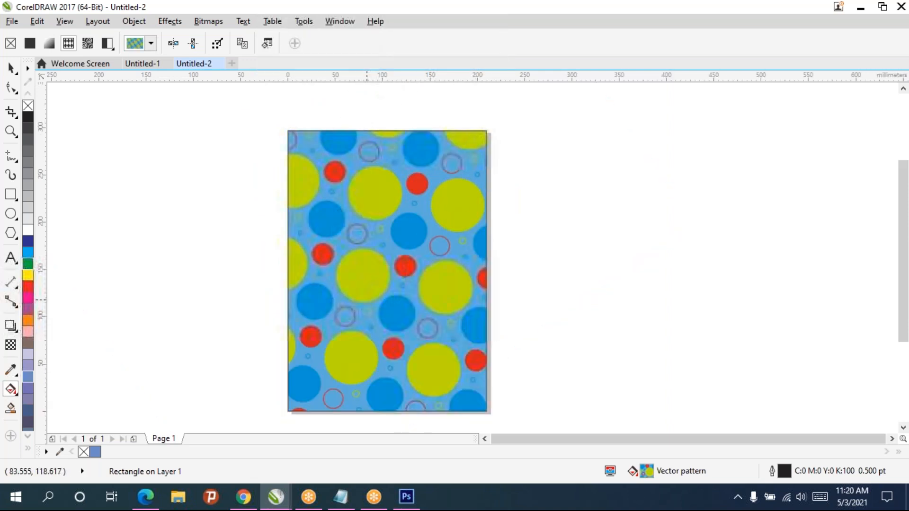
left_click_drag(457, 264, 461, 296)
left_click_drag(380, 299, 381, 309)
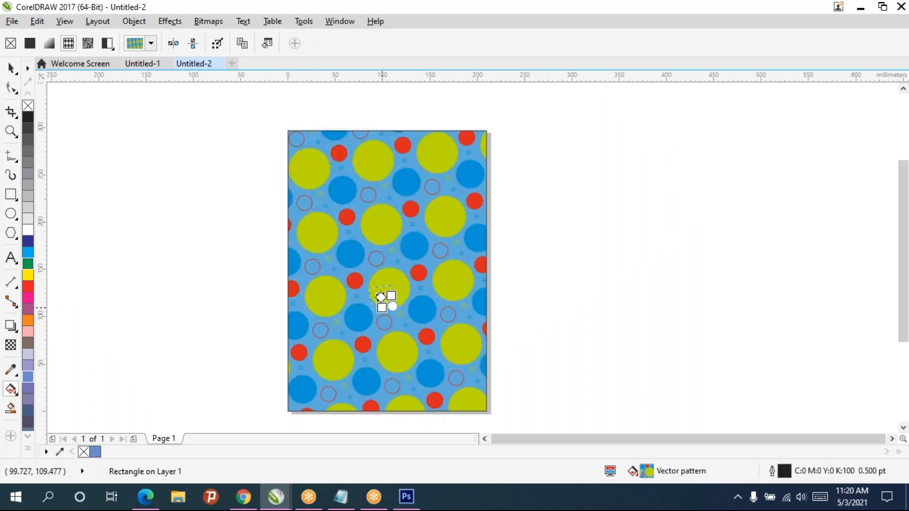
left_click_drag(345, 195, 348, 305)
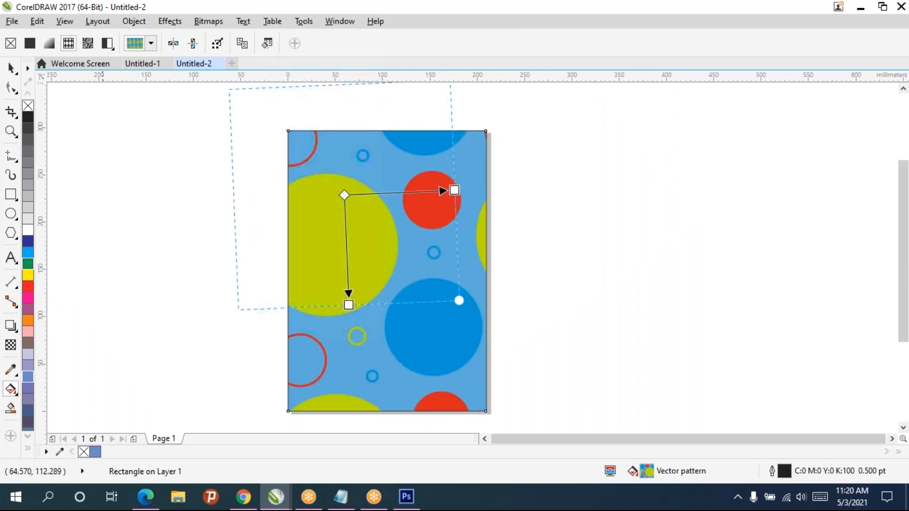
left_click(150, 44)
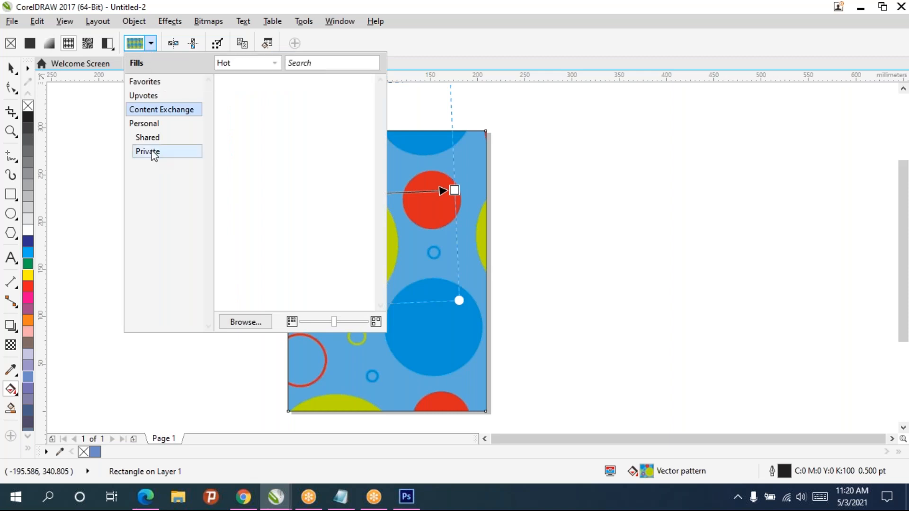
left_click(151, 82)
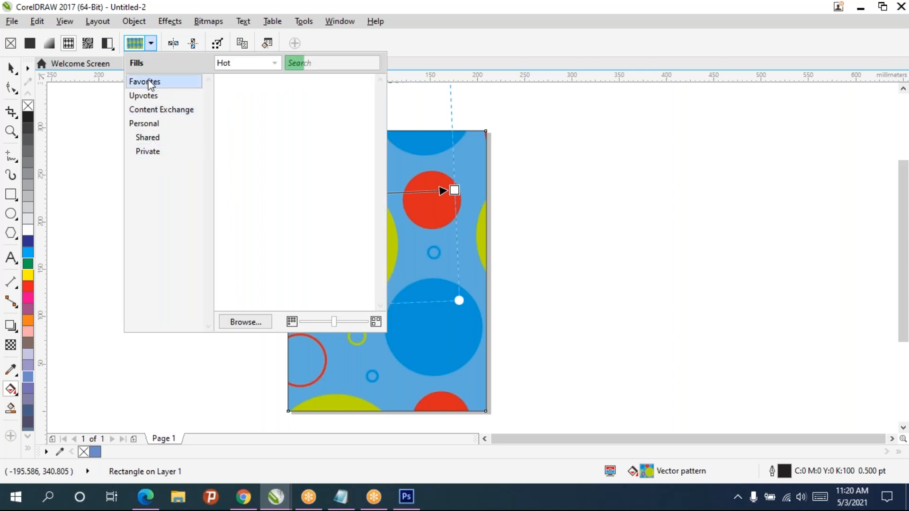
Step: Try a bitmap pattern fill of gray woven tiles, rotating and resizing the tile before squaring it to the page, and check its fill library
left_click(91, 45)
left_click(87, 43)
left_click_drag(341, 192, 354, 208)
scroll(354, 209, "up", 2)
scroll(354, 208, "up", 1)
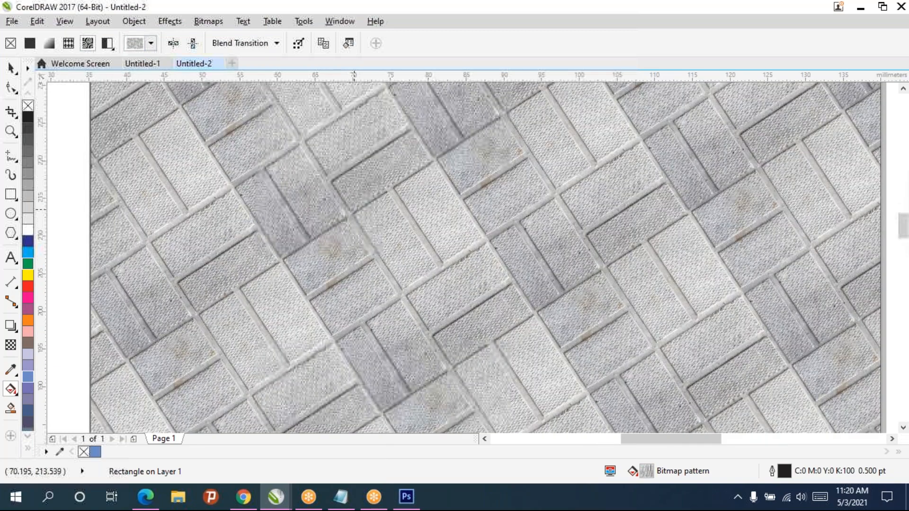
left_click_drag(221, 237, 260, 293)
left_click_drag(374, 169, 463, 432)
scroll(374, 345, "down", 3)
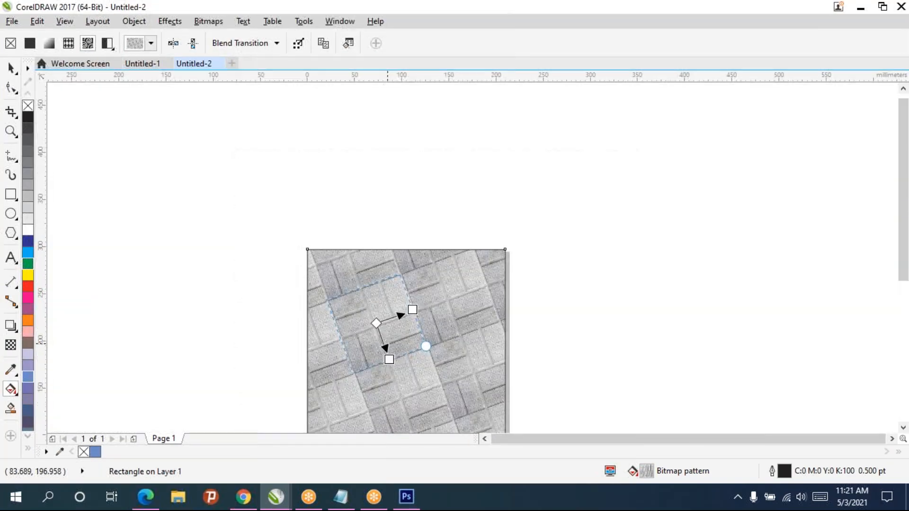
left_click(343, 277)
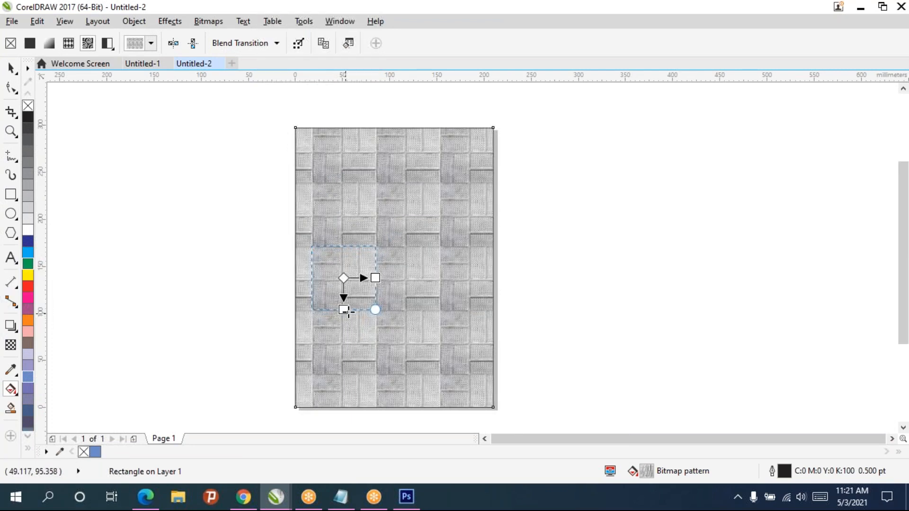
left_click(151, 43)
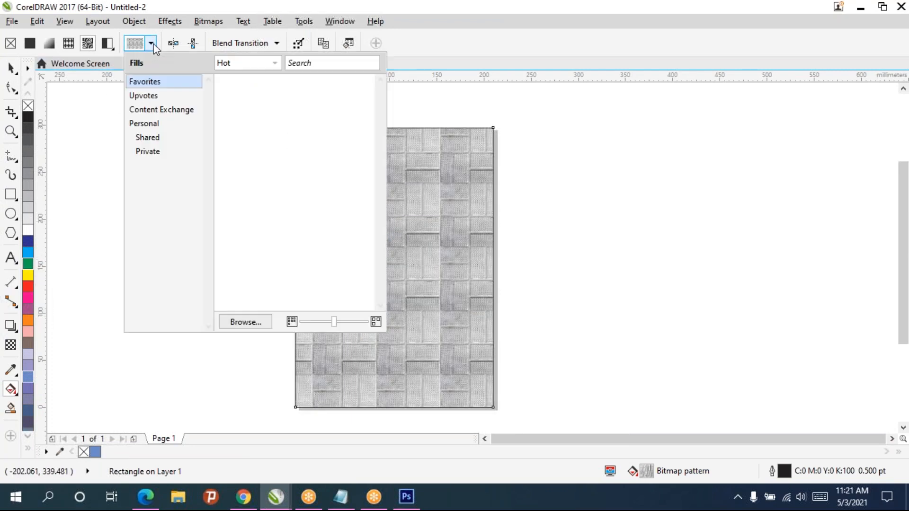
Step: Try a two-color pattern fill in blue and black, testing the dotted diagonal stripe, brick and club patterns
left_click(109, 44)
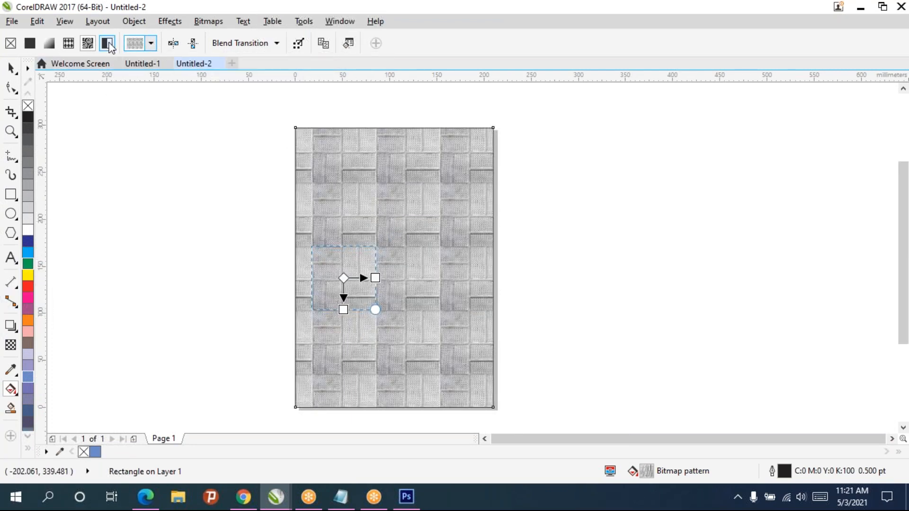
left_click(109, 44)
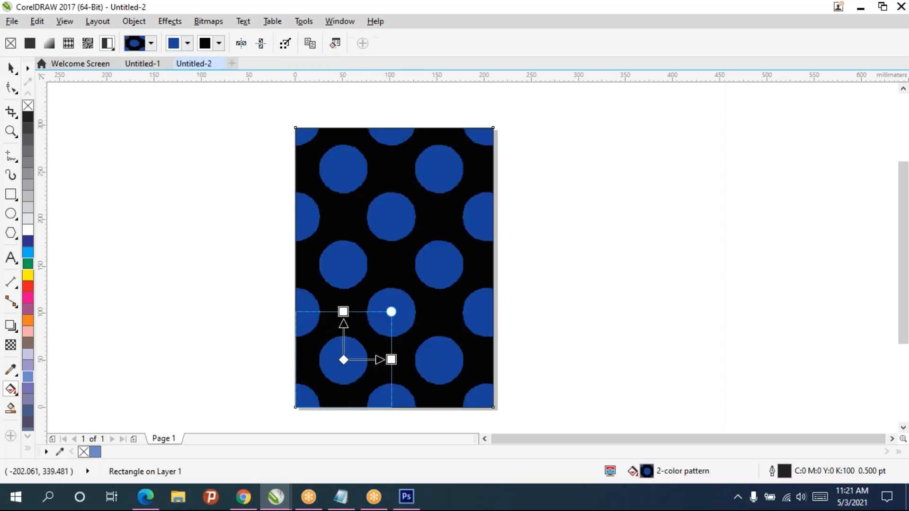
left_click(151, 43)
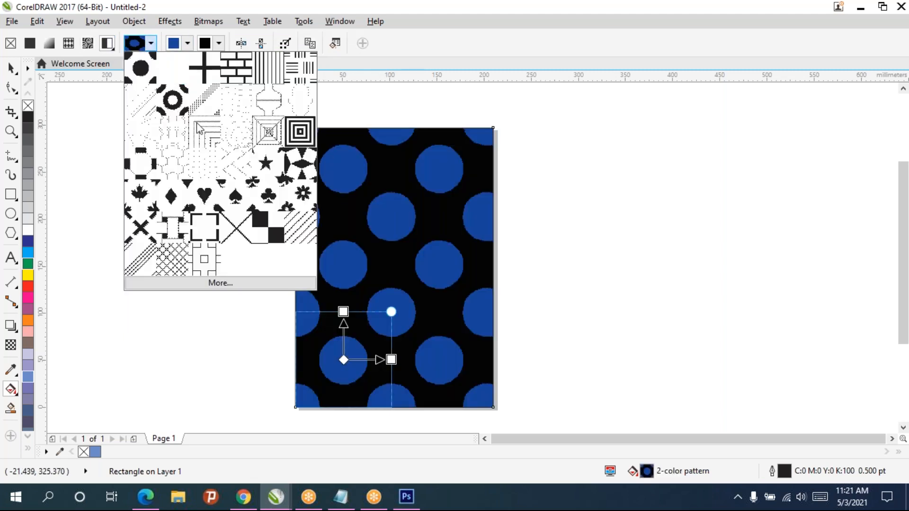
left_click(208, 110)
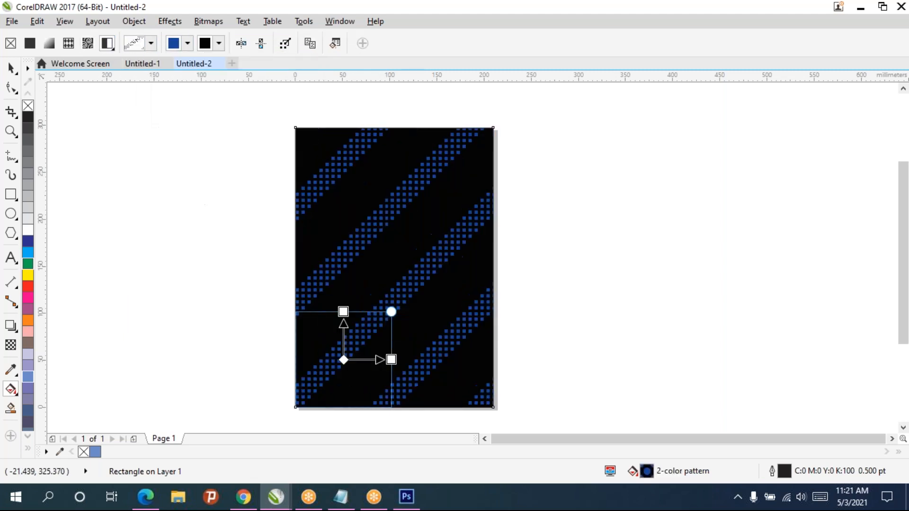
left_click(151, 44)
left_click(227, 79)
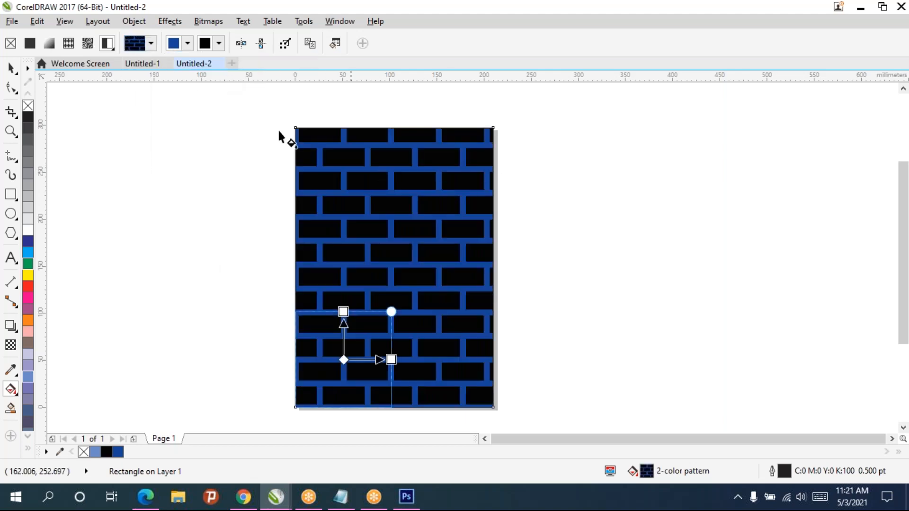
left_click(151, 43)
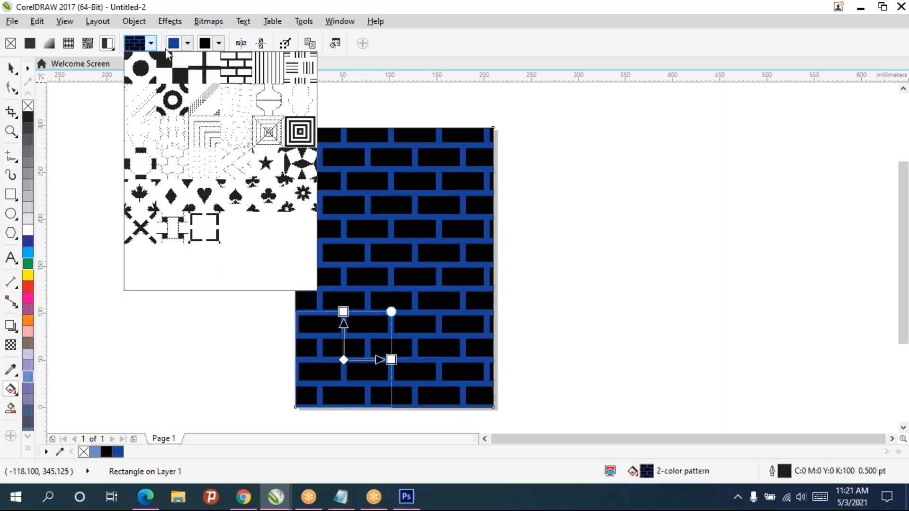
left_click(276, 200)
Step: Try a texture fill from the Samples library, testing the rusty orange and green camouflage textures
left_click(116, 49)
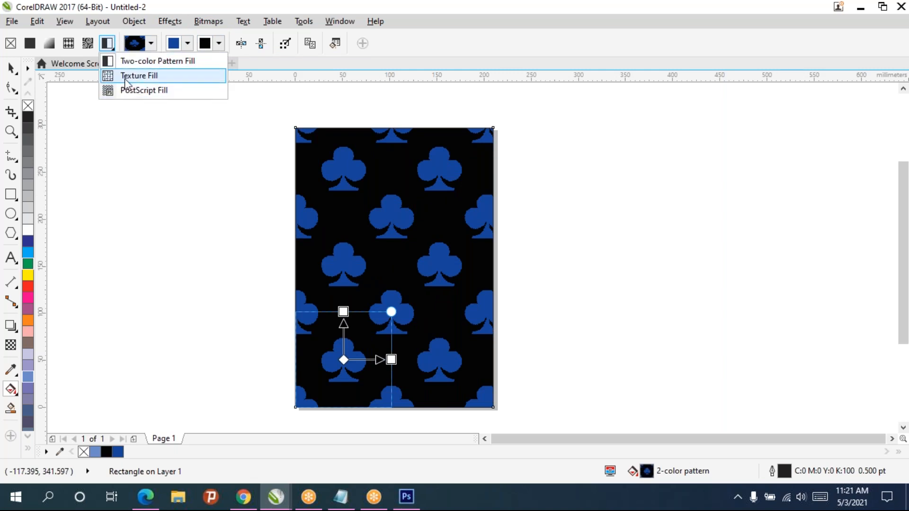
left_click(135, 76)
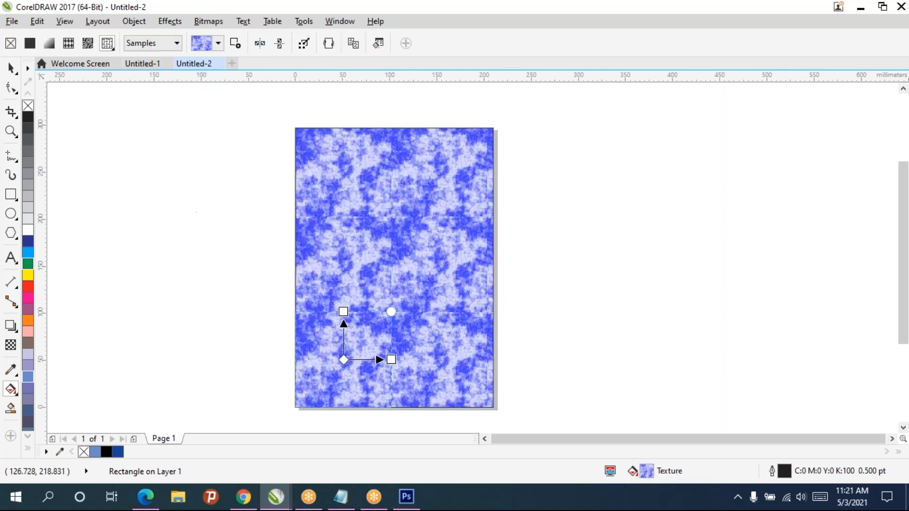
left_click(218, 43)
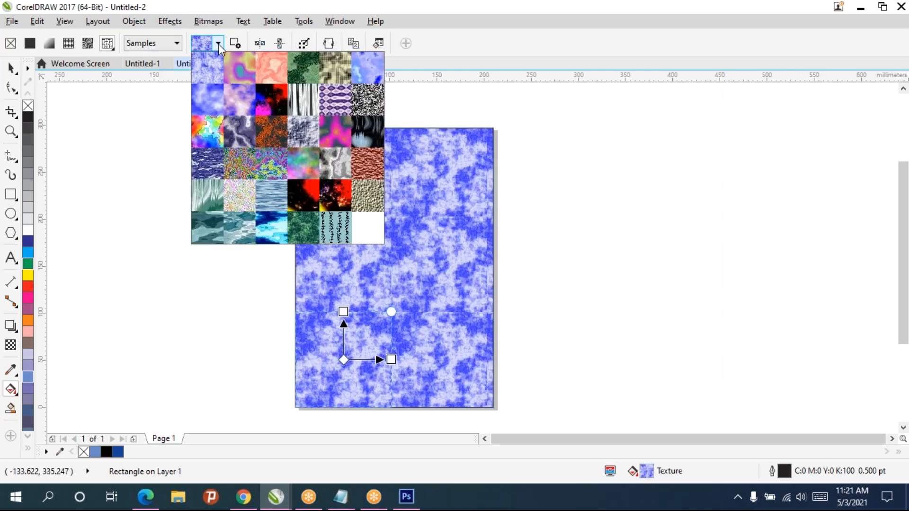
left_click(278, 136)
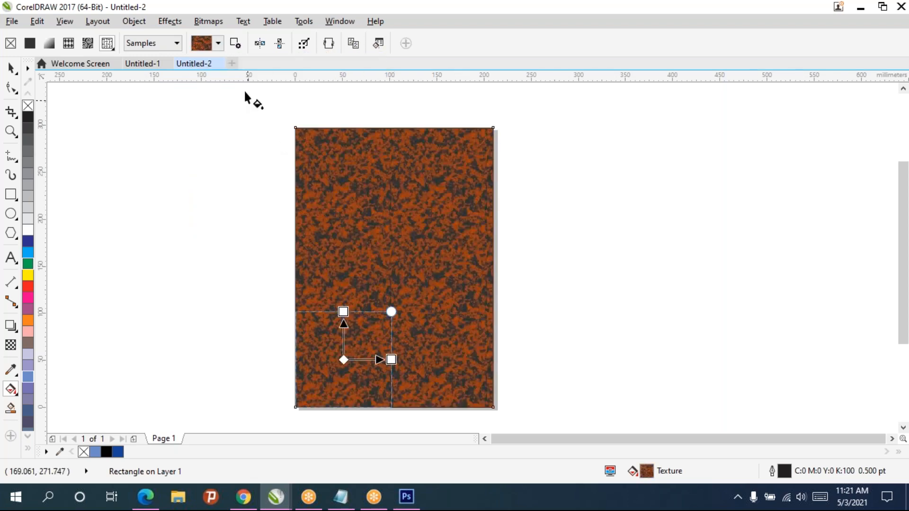
left_click(217, 45)
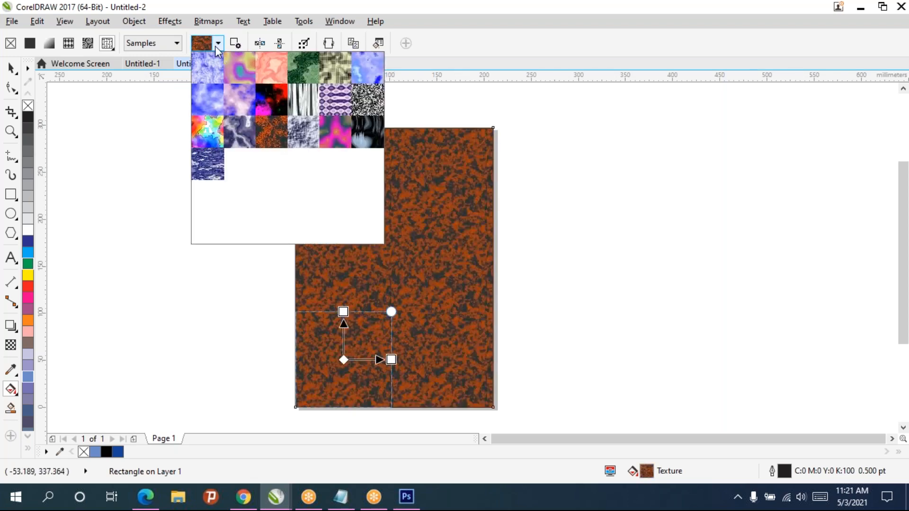
left_click(297, 69)
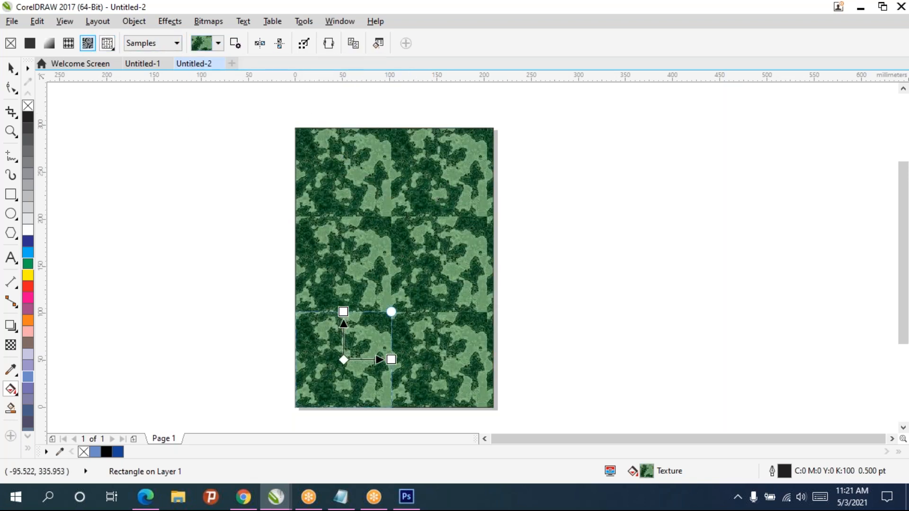
Step: Try the Archimedes PostScript fill on the rectangle
left_click(87, 43)
left_click(114, 45)
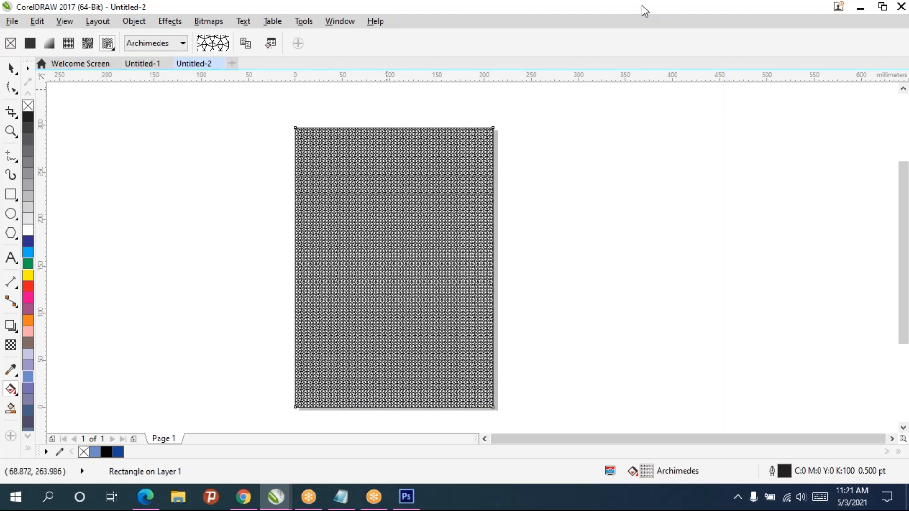
left_click(156, 44)
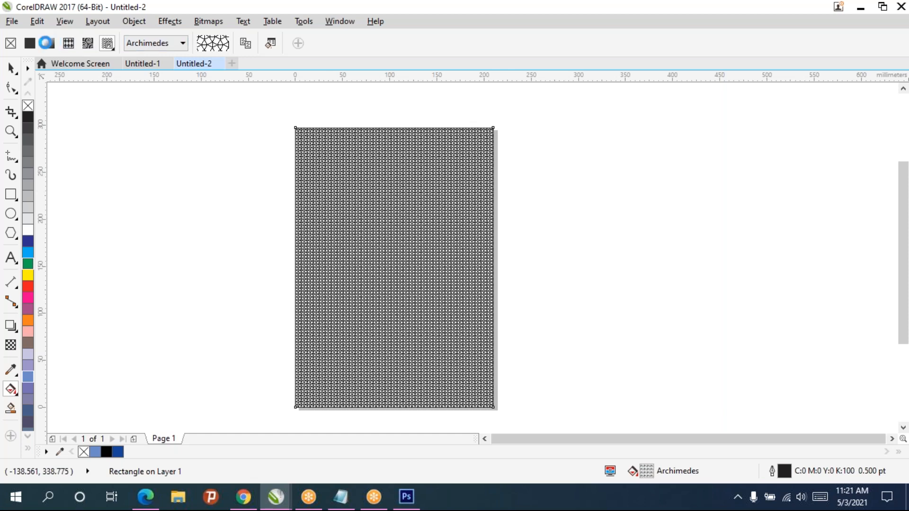
Step: Return the rectangle to its black-to-blue fountain fill, trying a uniform blue fill in between
left_click(49, 43)
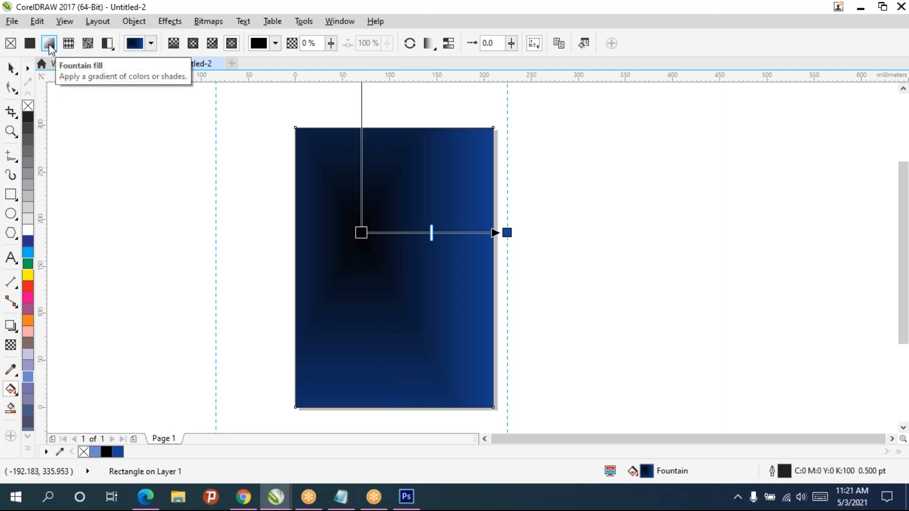
left_click(36, 45)
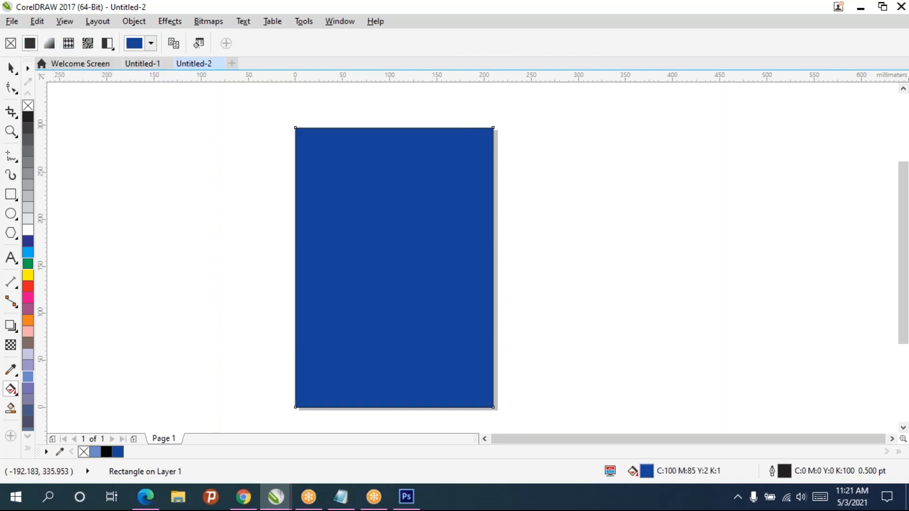
left_click(50, 43)
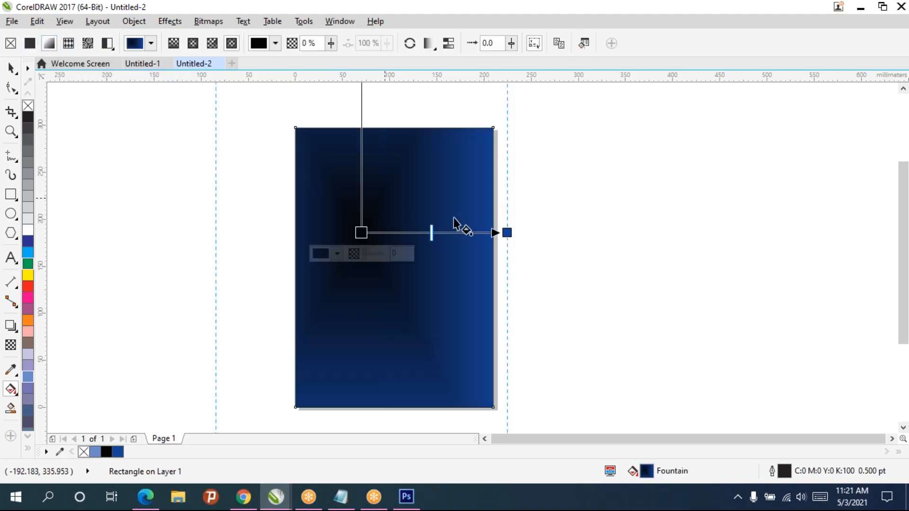
Step: Angle the rectangle's fountain fill toward its lower-right corner and change it to an elliptical fountain
left_click_drag(506, 233, 462, 325)
left_click(192, 43)
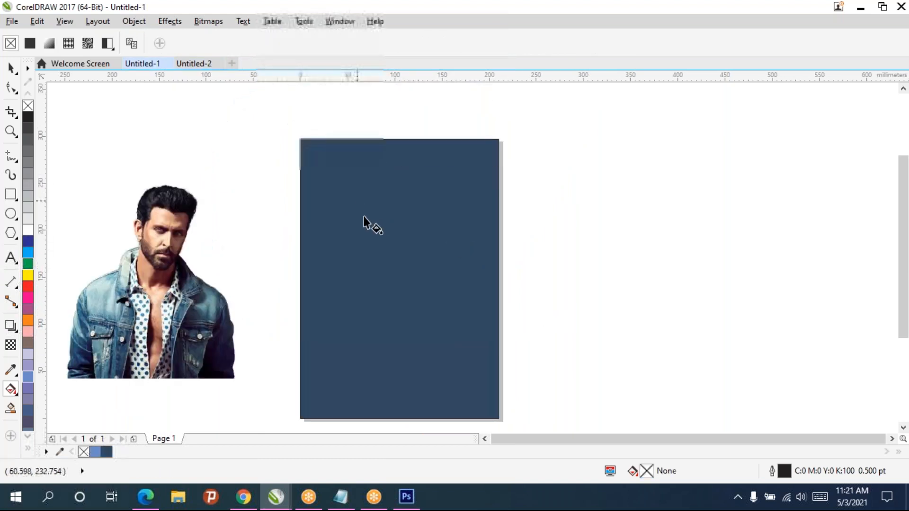
Step: In the Untitled-1 document, give the dark blue rectangle an elliptical fountain fill with a white centre in its upper part
left_click_drag(373, 216, 464, 348)
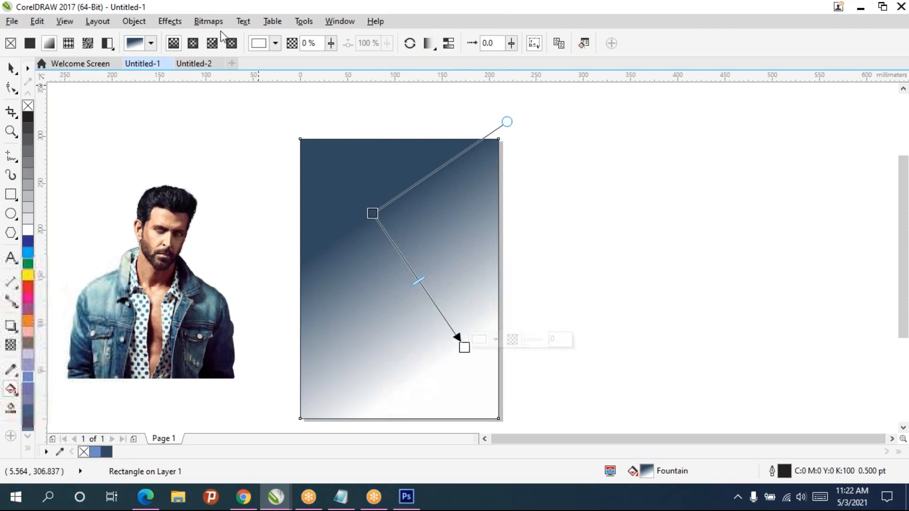
left_click(193, 43)
left_click_drag(417, 279, 381, 231)
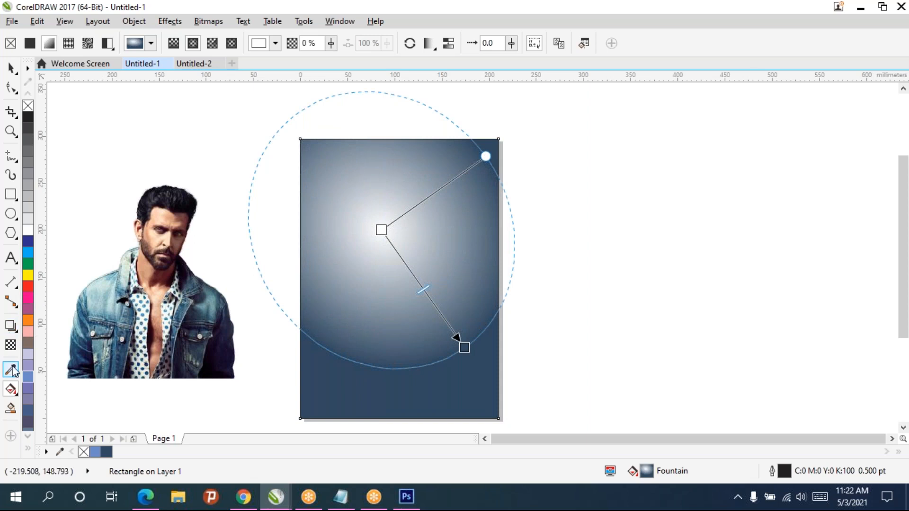
Step: Set the fountain fill's centre colour to dark navy #201A32 by sampling the man's jacket
left_click(381, 230)
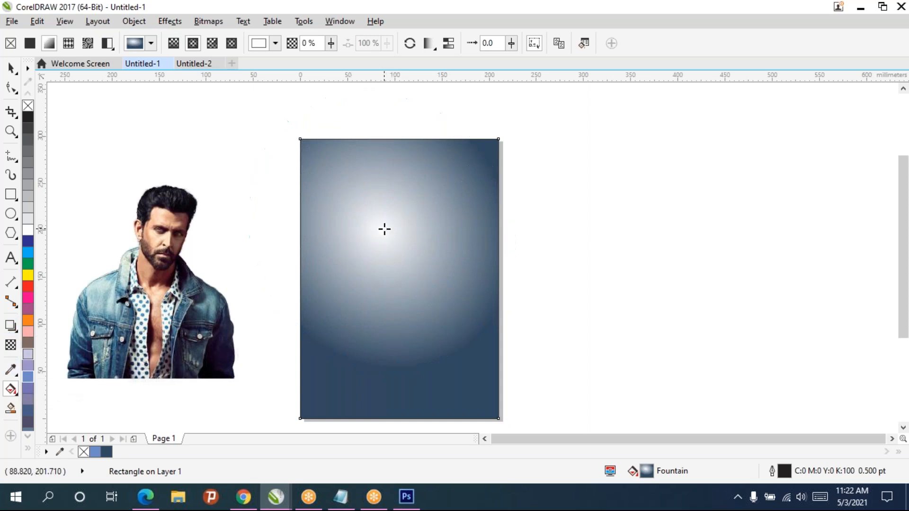
left_click(412, 222)
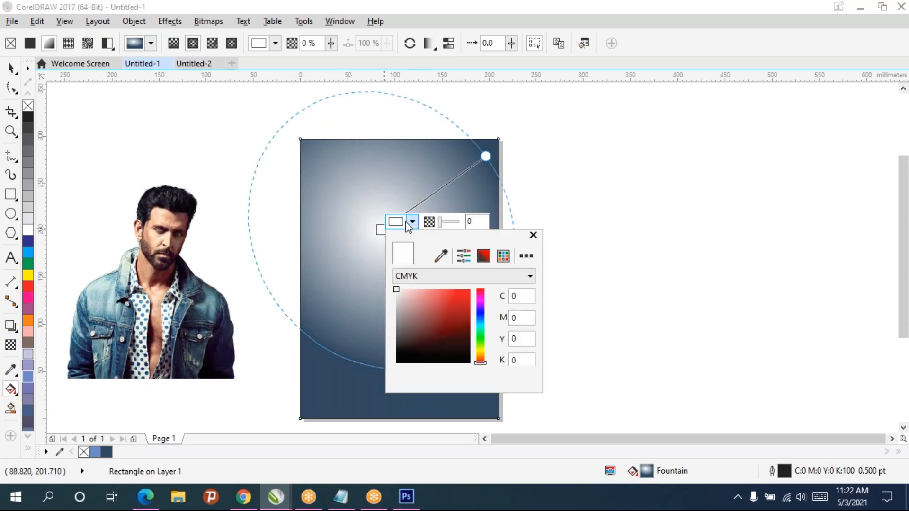
left_click(441, 258)
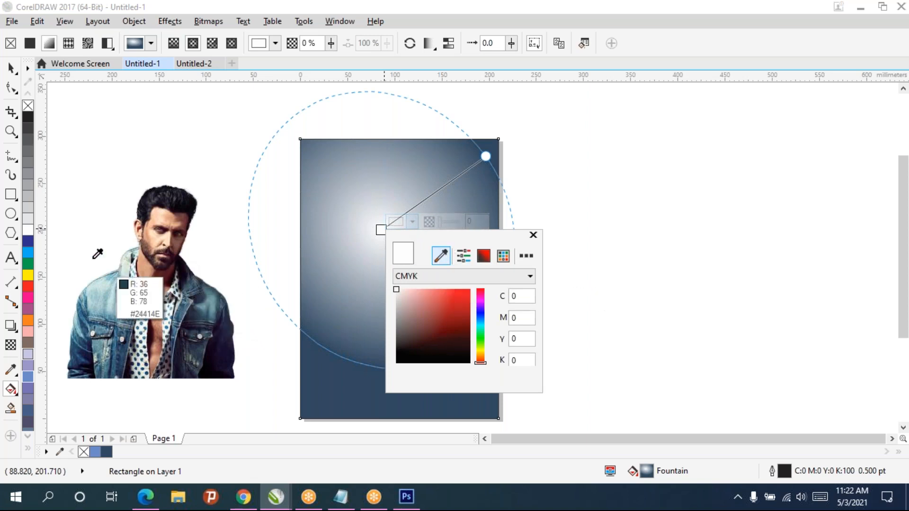
left_click(224, 332)
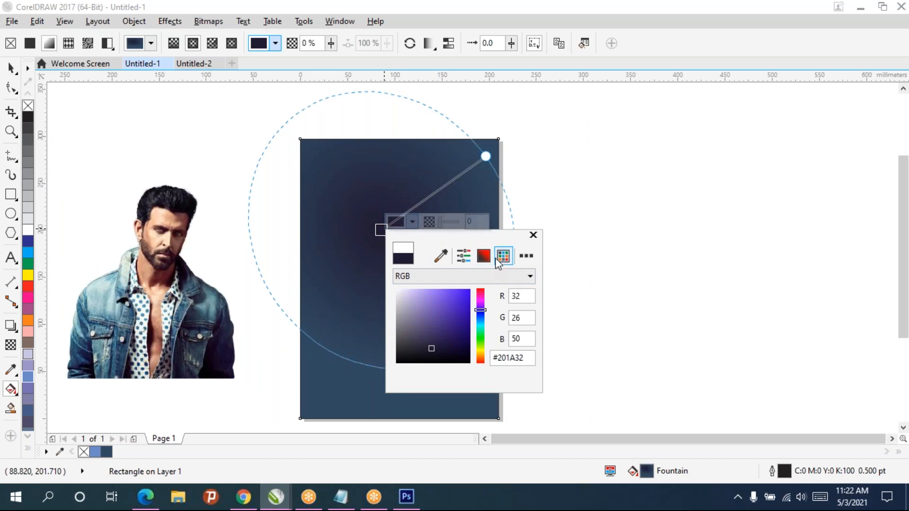
Step: Enlarge the elliptical fountain's spread so its outline reaches slightly beyond the rectangle's upper-right corner
left_click(487, 156)
mouse_move(486, 155)
left_mouse_down()
mouse_move(508, 138)
mouse_move(492, 151)
mouse_move(502, 119)
mouse_move(510, 152)
mouse_move(499, 142)
left_mouse_up()
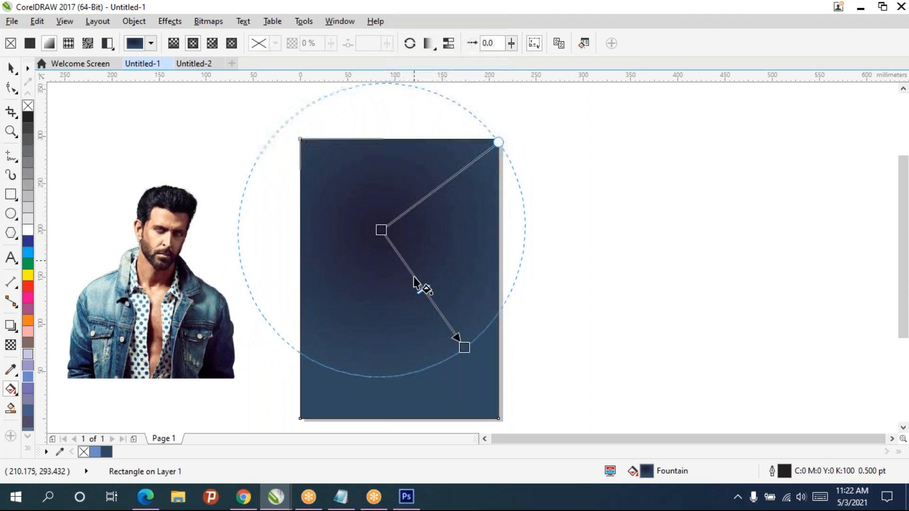
left_click_drag(465, 345, 466, 353)
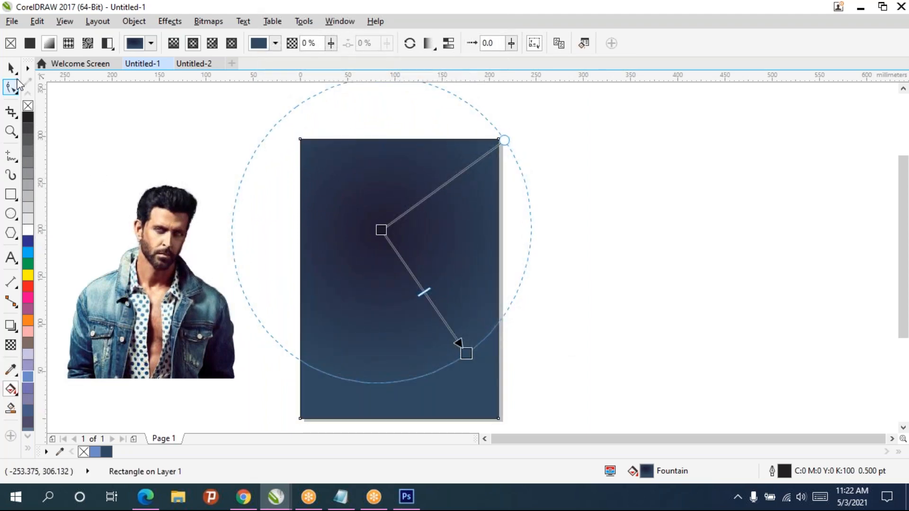
Step: Move the man's cut-out onto the rectangle and centre it on the page
left_click(16, 71)
left_click(109, 126)
left_click_drag(231, 296, 390, 320)
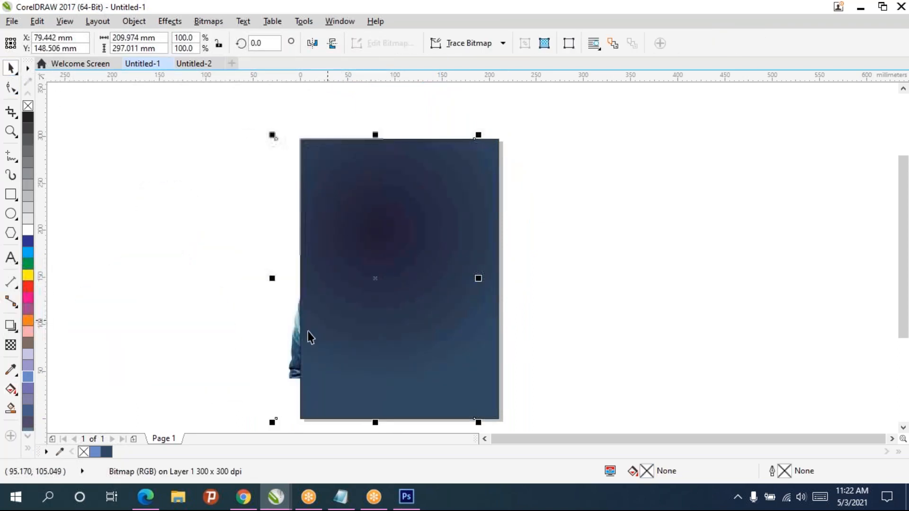
left_click_drag(295, 340, 345, 328)
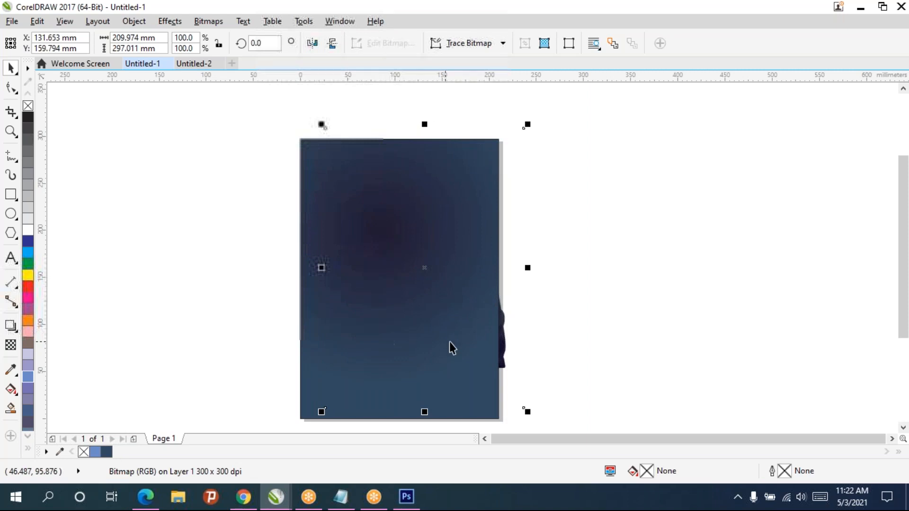
left_click_drag(501, 335, 488, 330)
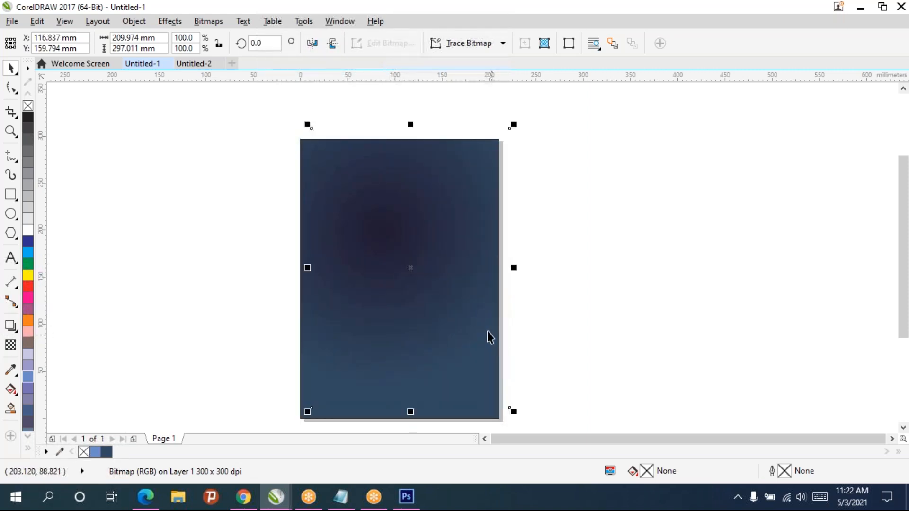
key("p")
Step: Send the gradient rectangle to the back of the page, behind the man's cut-out
left_click(538, 280)
left_click(419, 296)
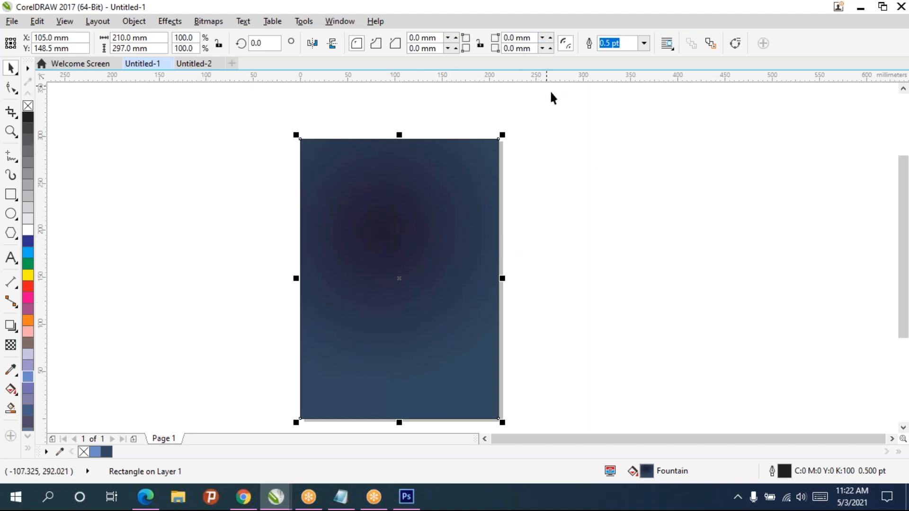
right_click(447, 182)
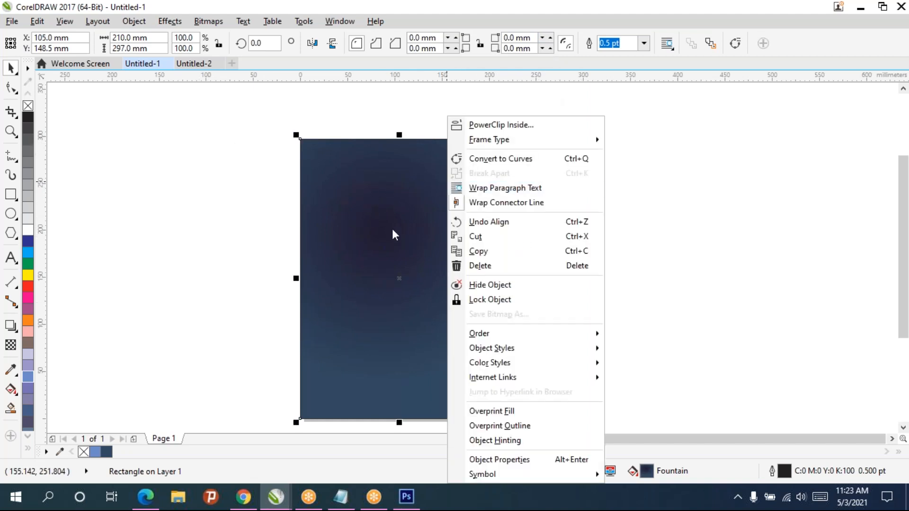
mouse_move(521, 337)
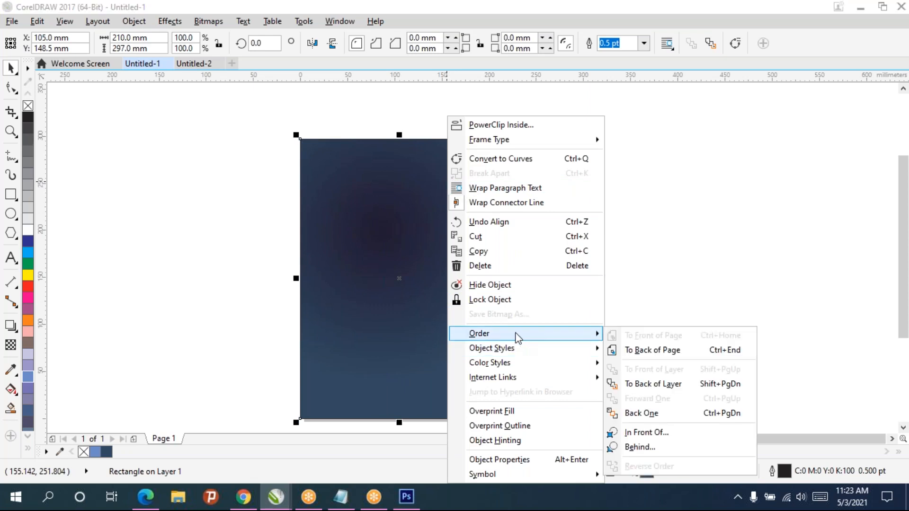
left_click(615, 352)
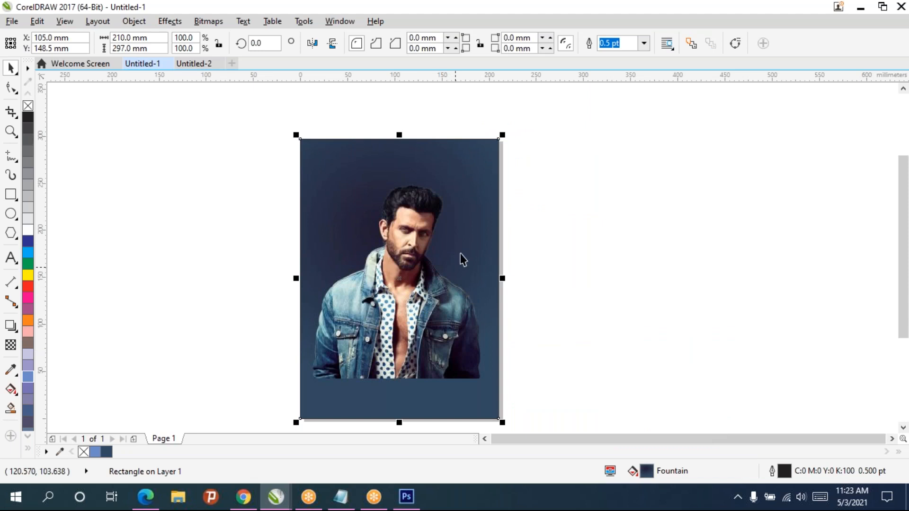
left_click(470, 234)
right_click(469, 234)
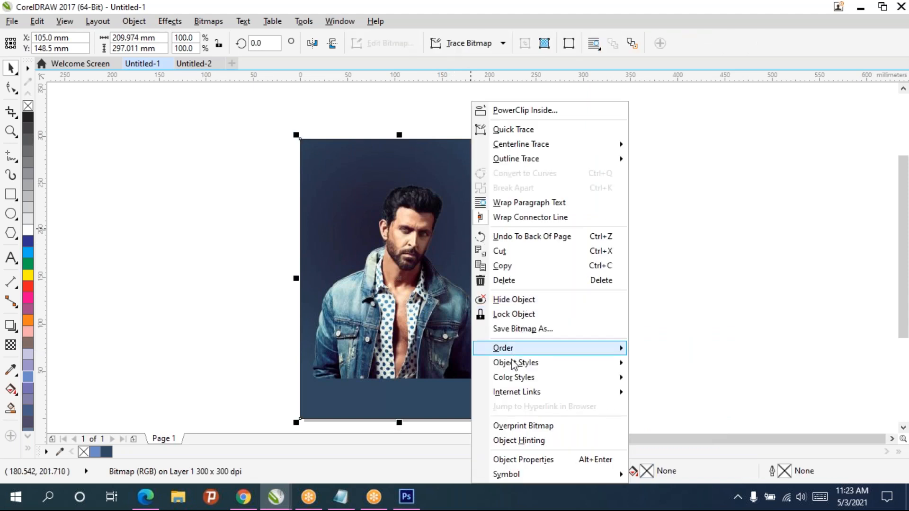
mouse_move(521, 351)
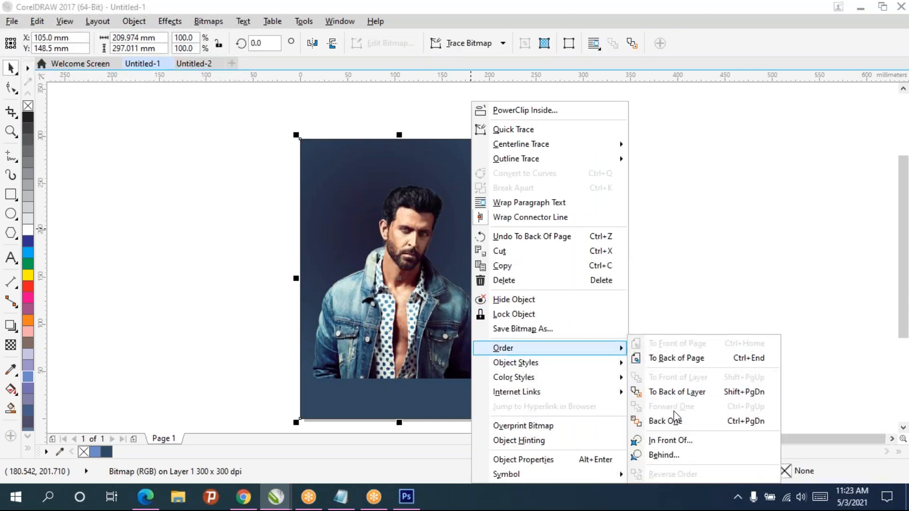
left_click(676, 359)
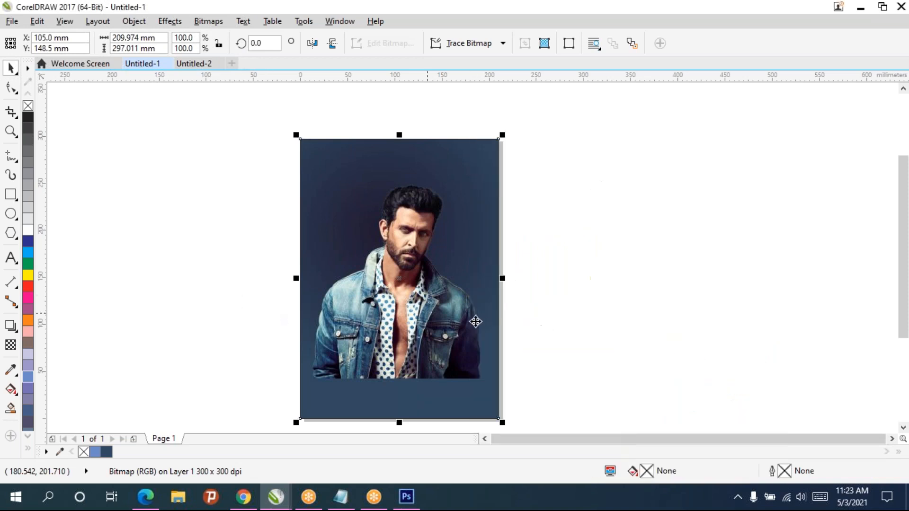
left_click(589, 285)
left_click(467, 190)
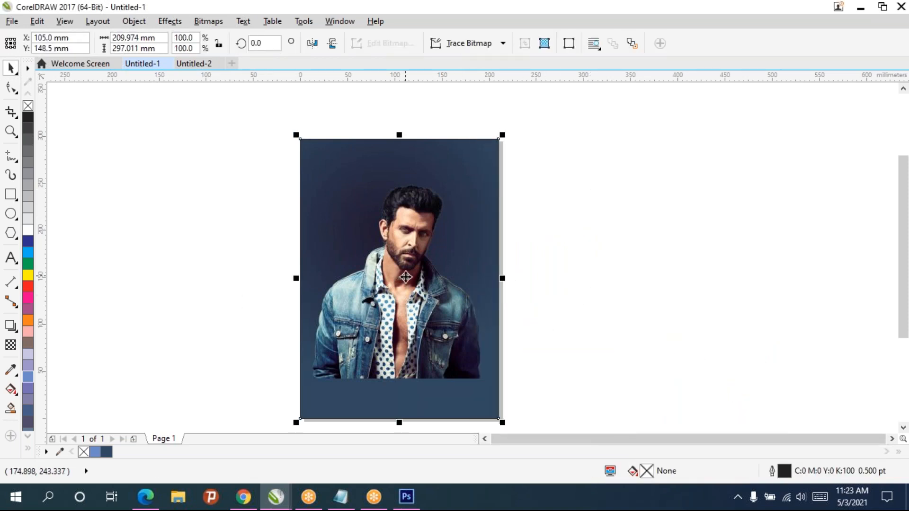
Step: Crop the man's bitmap with the Shape tool, pulling its corner nodes in around the figure and level with the jacket's lower edge
left_click(405, 278)
left_click(11, 87)
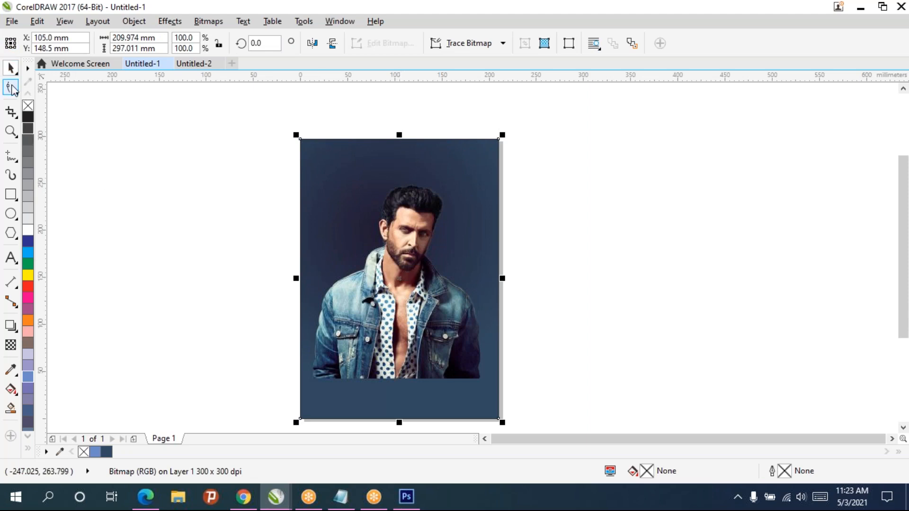
left_click_drag(541, 421, 248, 384)
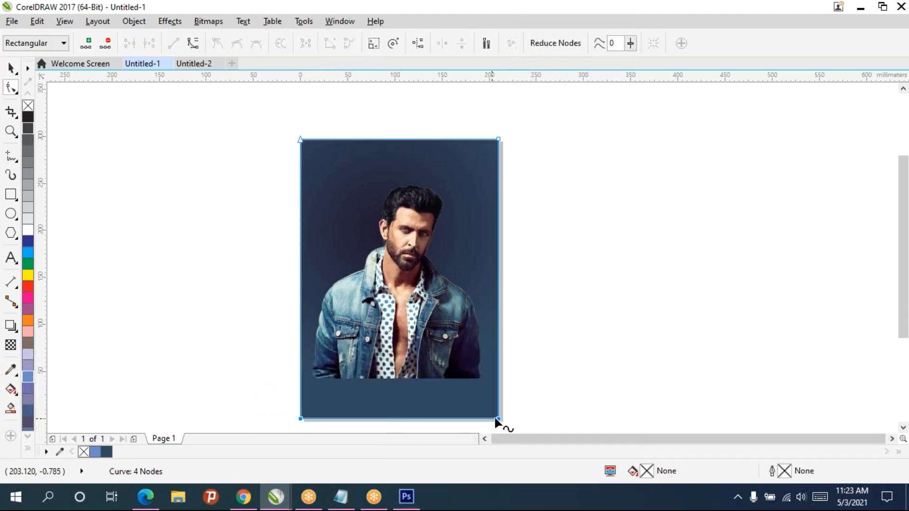
left_click_drag(497, 419, 478, 375)
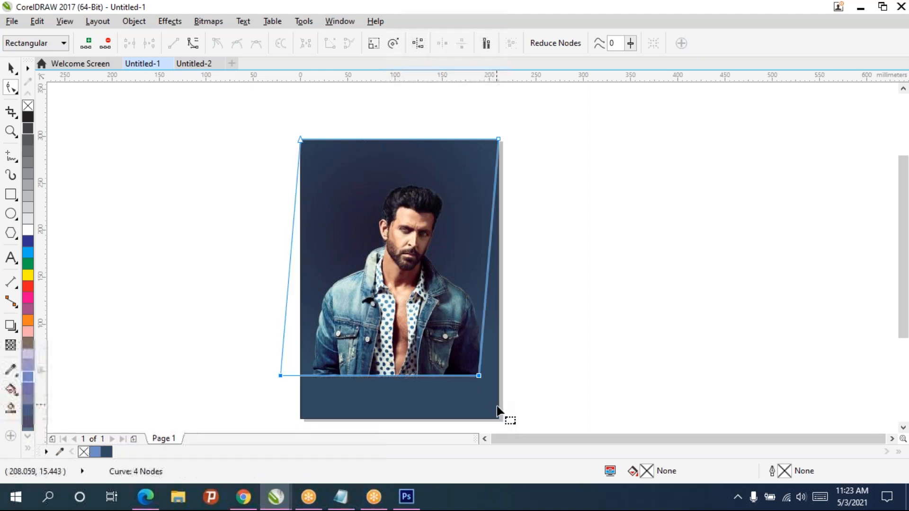
left_click_drag(281, 369, 309, 376)
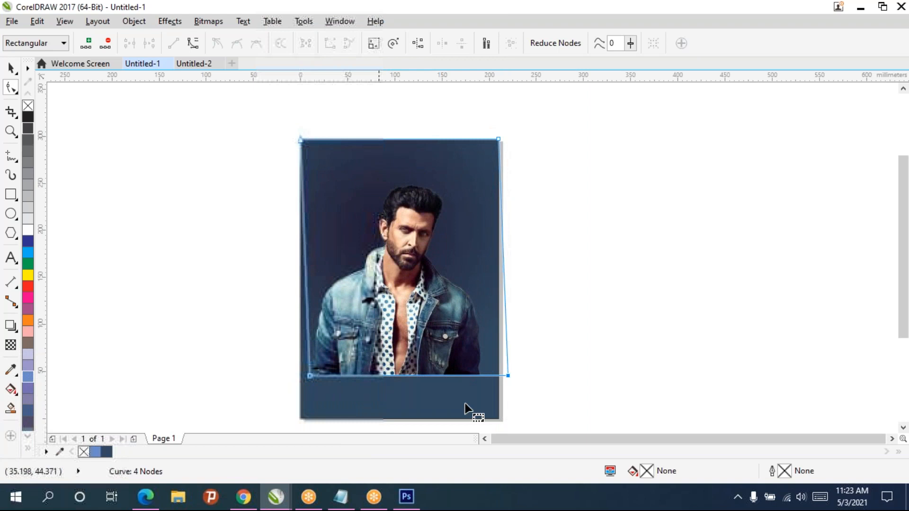
left_click_drag(508, 375, 482, 375)
left_click_drag(497, 140, 454, 183)
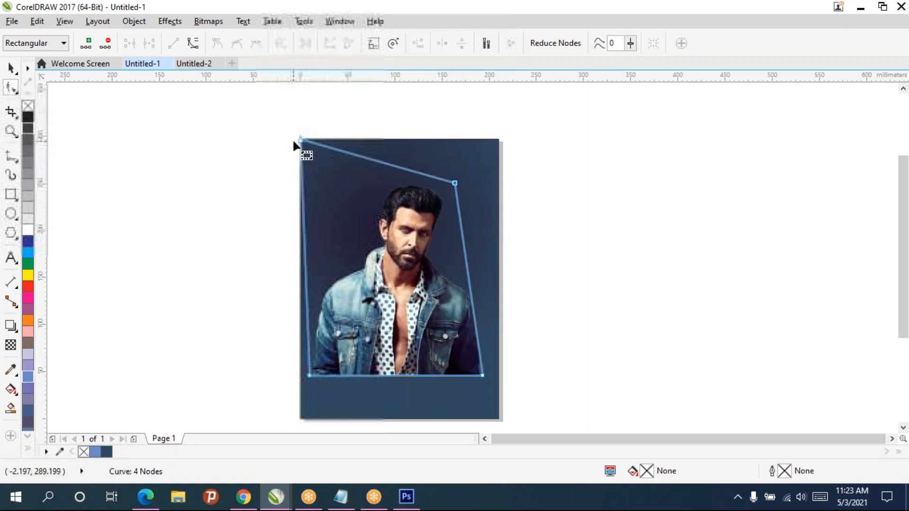
left_click_drag(298, 140, 318, 179)
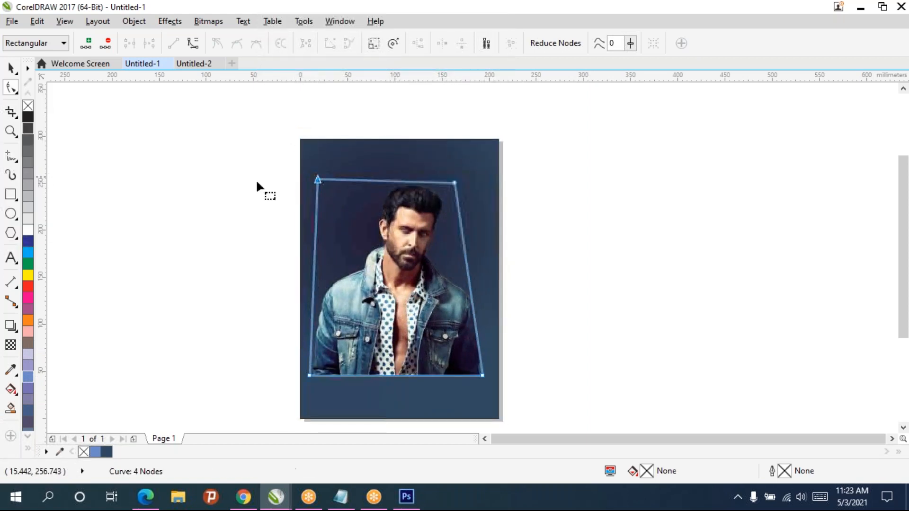
left_click(9, 68)
Step: Bring the gradient rectangle to the front of the page, and return it to the back of the page
left_click(486, 160)
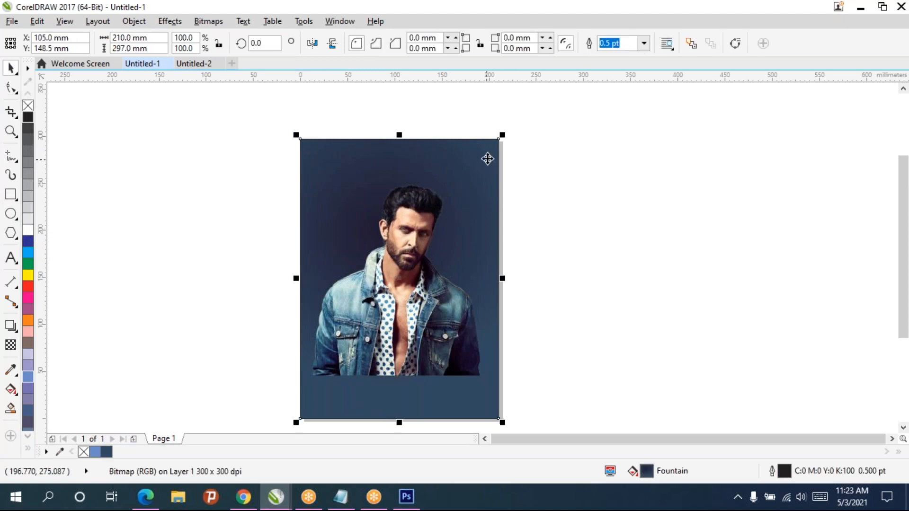
left_click(455, 148)
right_click(469, 116)
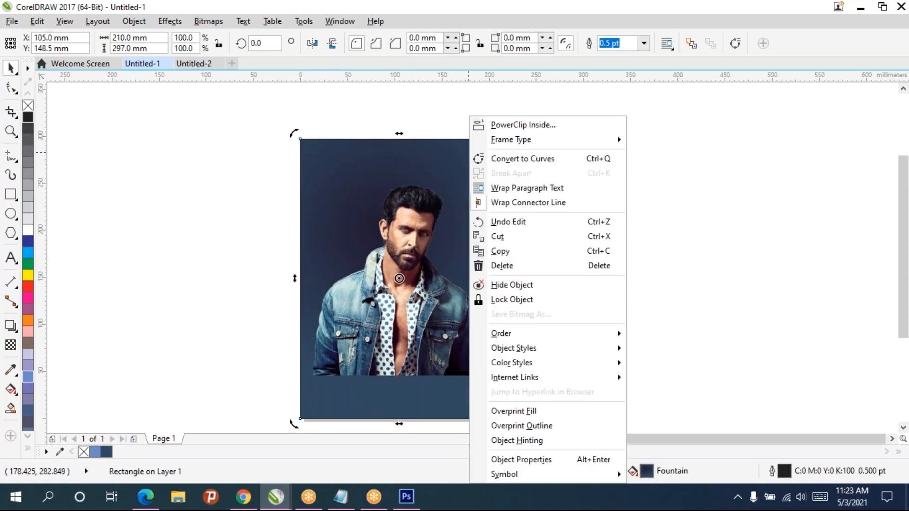
left_click(467, 153)
right_click(466, 152)
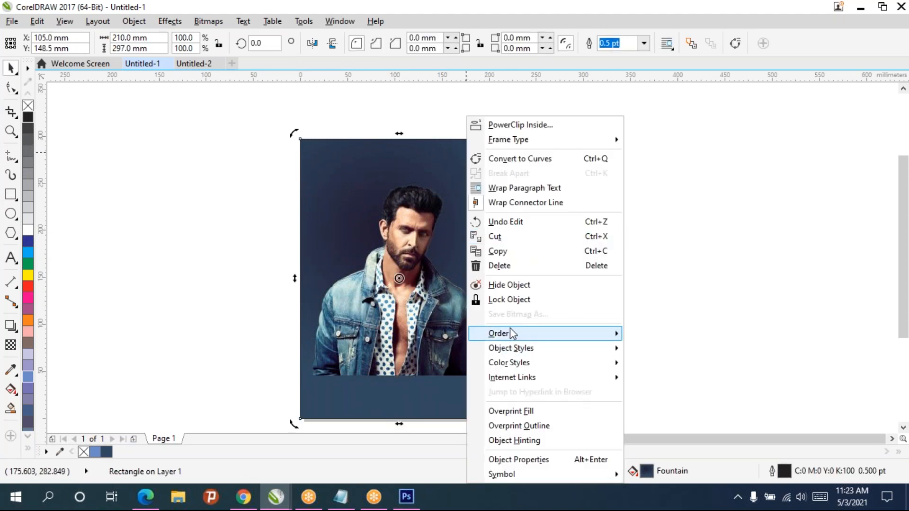
mouse_move(513, 330)
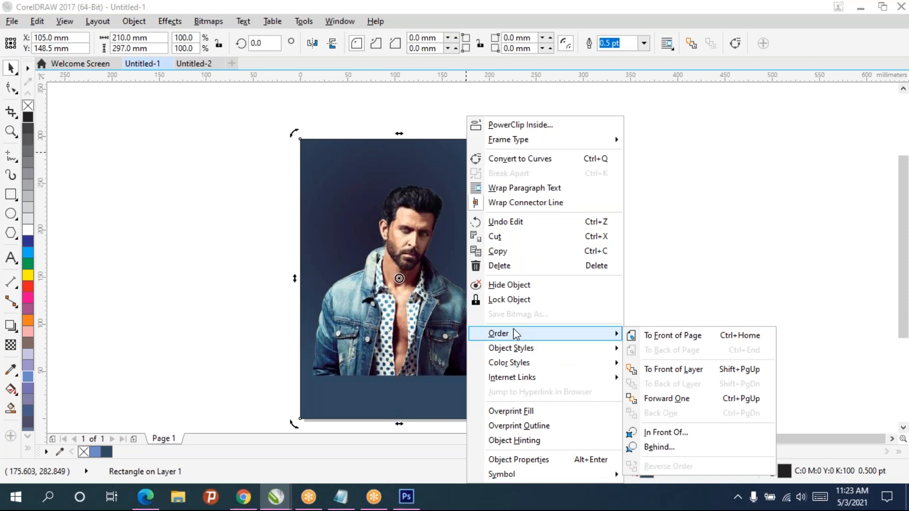
left_click(685, 335)
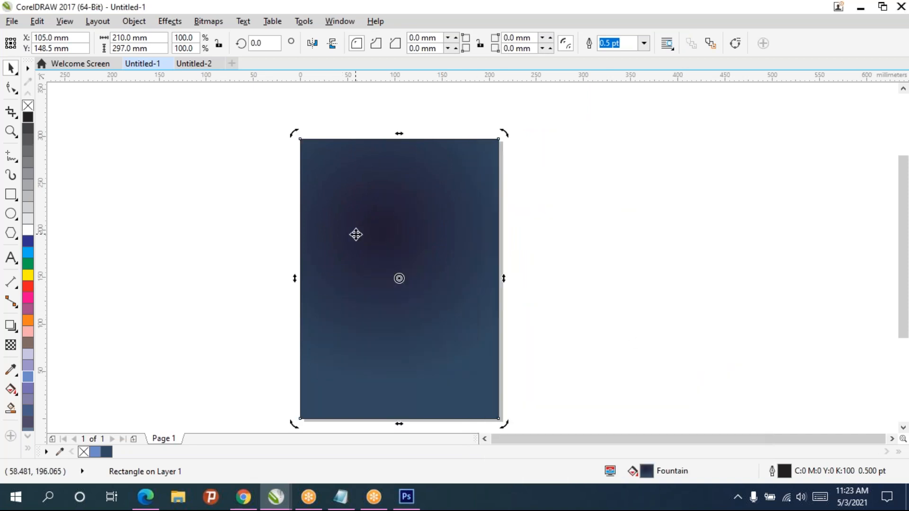
right_click(462, 227)
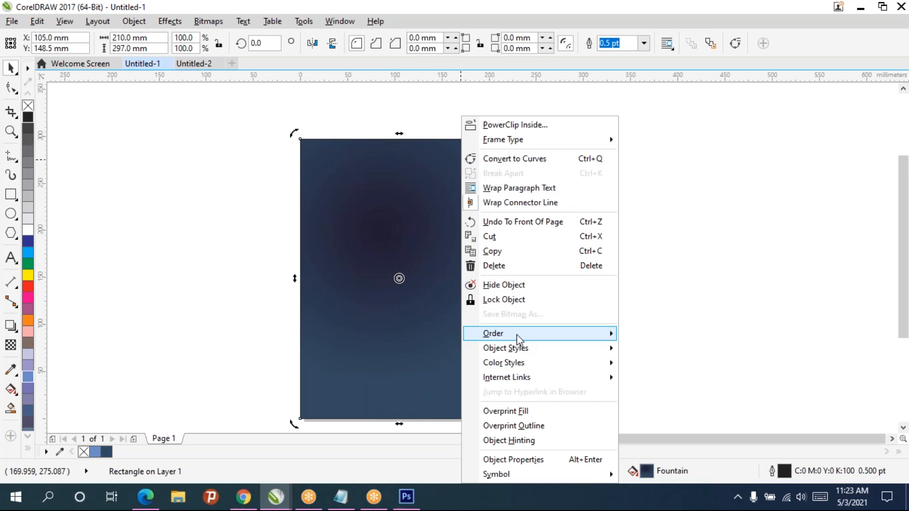
mouse_move(516, 334)
left_click(661, 351)
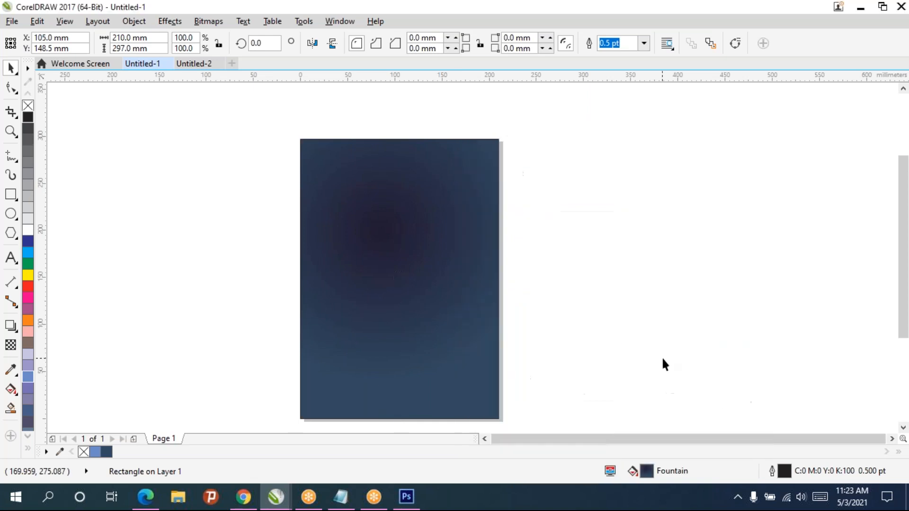
left_click(606, 240)
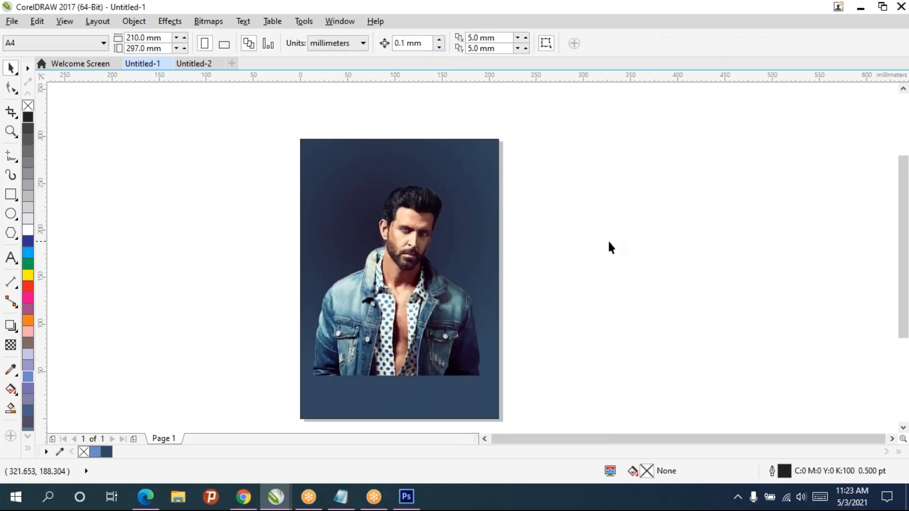
Step: Move the man's cut-out straight down until the jacket's lower edge meets the page's bottom edge
left_click(422, 335)
left_click_drag(411, 353, 414, 394)
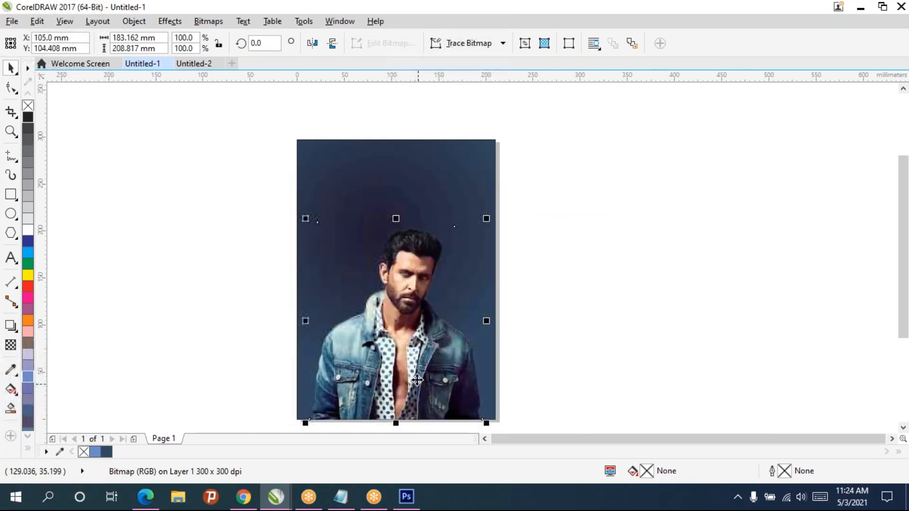
Step: Enlarge the man's cut-out to 210 mm wide, spanning the full page width with the jacket still on the page's bottom edge
left_click_drag(305, 218, 280, 190)
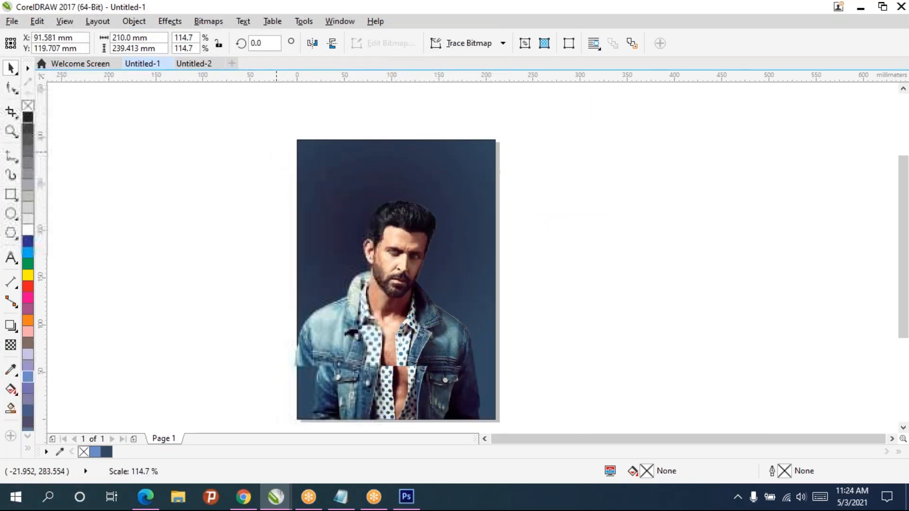
left_click_drag(412, 295, 413, 296)
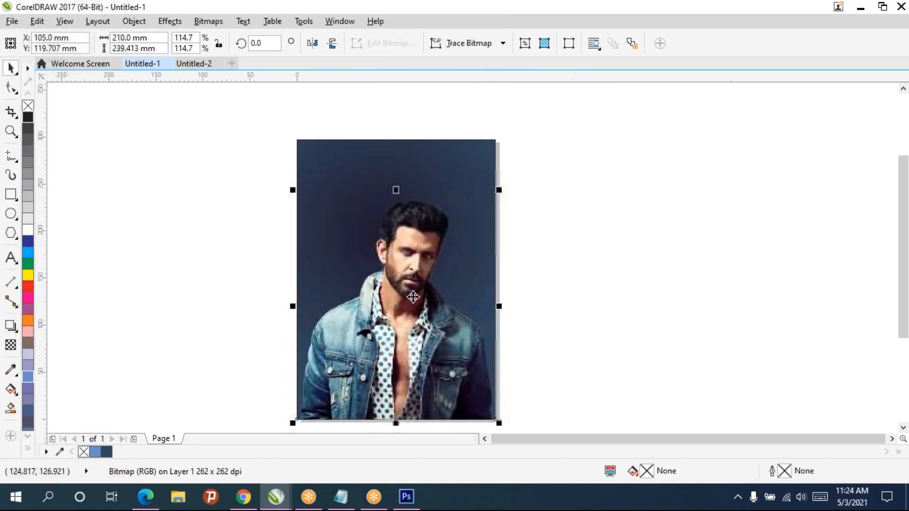
left_click(572, 292)
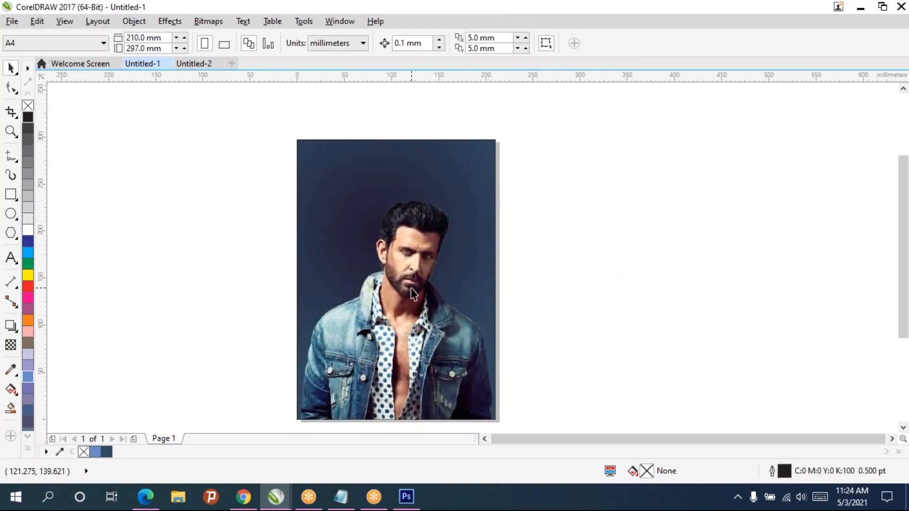
left_click(412, 290)
left_click(600, 286)
Step: Lock the gradient rectangle behind the man
left_click(333, 161)
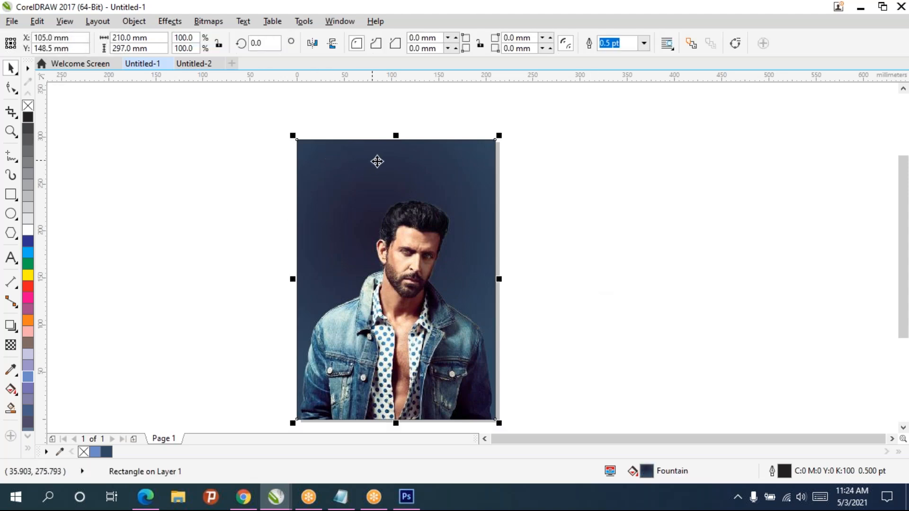
right_click(351, 166)
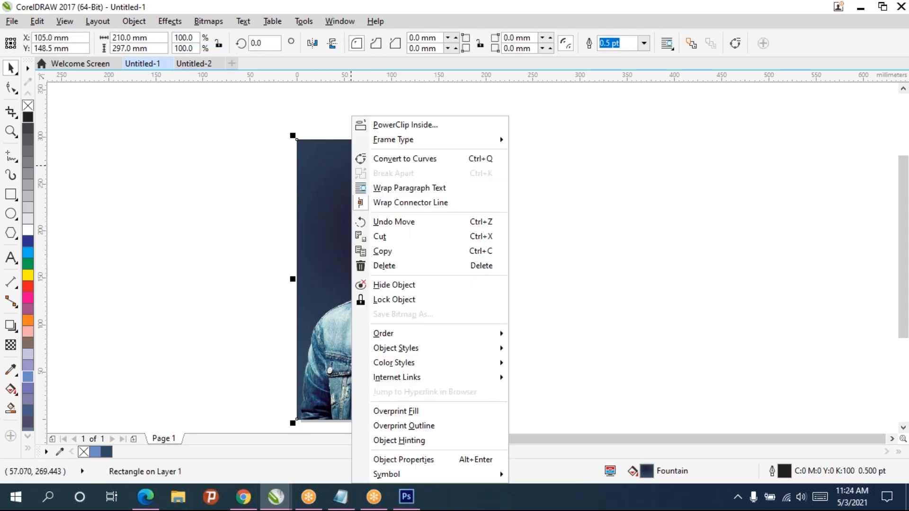
left_click(436, 299)
left_click(609, 192)
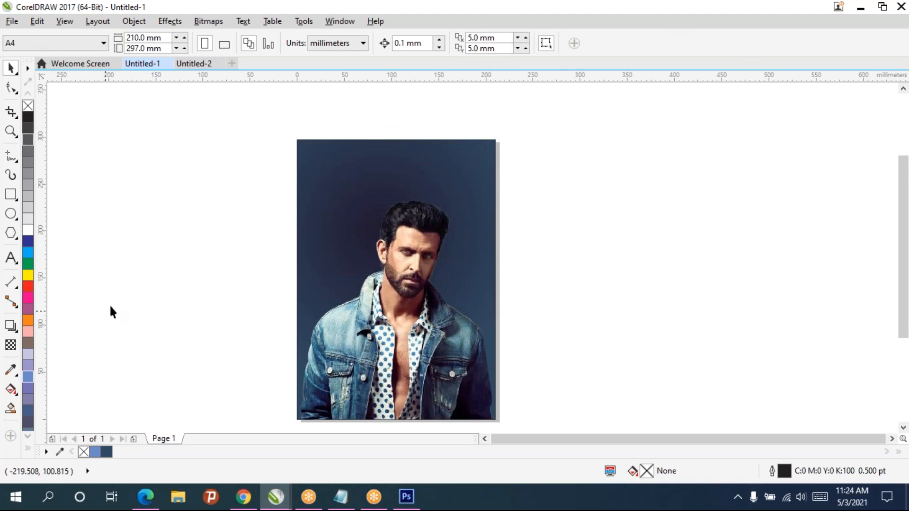
Step: Add a black drop shadow to the man's cut-out with opacity 81, feathering 15 and an offset of about 5.8 mm to the right
left_click(377, 329)
left_click_drag(396, 306, 489, 267)
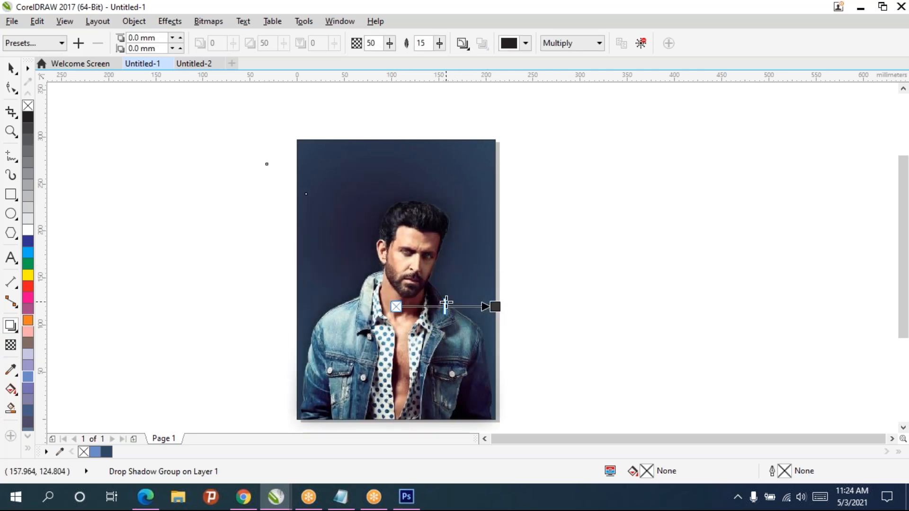
left_click_drag(496, 306, 478, 310)
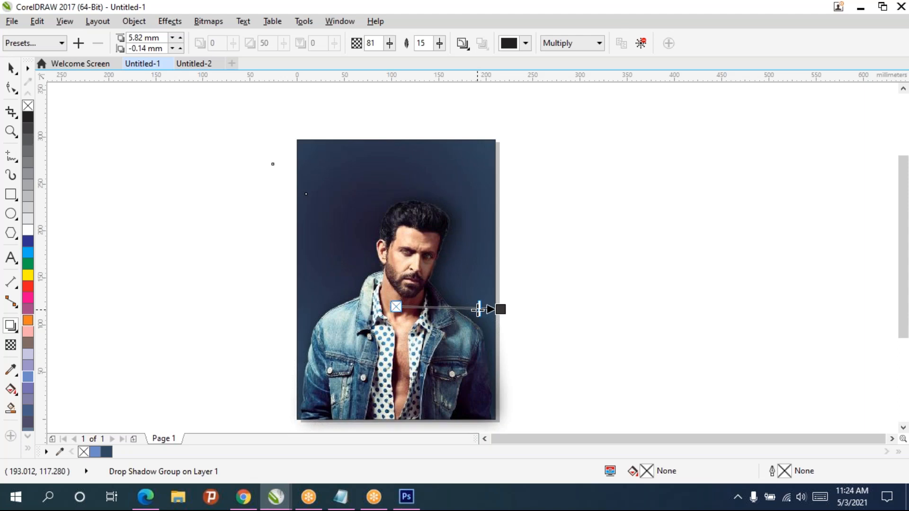
left_click(590, 243)
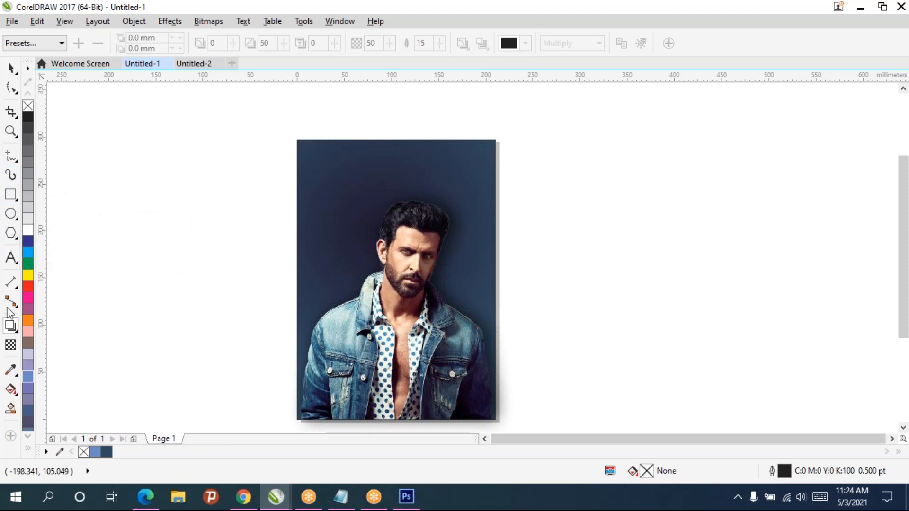
Step: Add the artistic text FLIMFARE above the man's head and enlarge it to about 149 mm wide
left_click(12, 259)
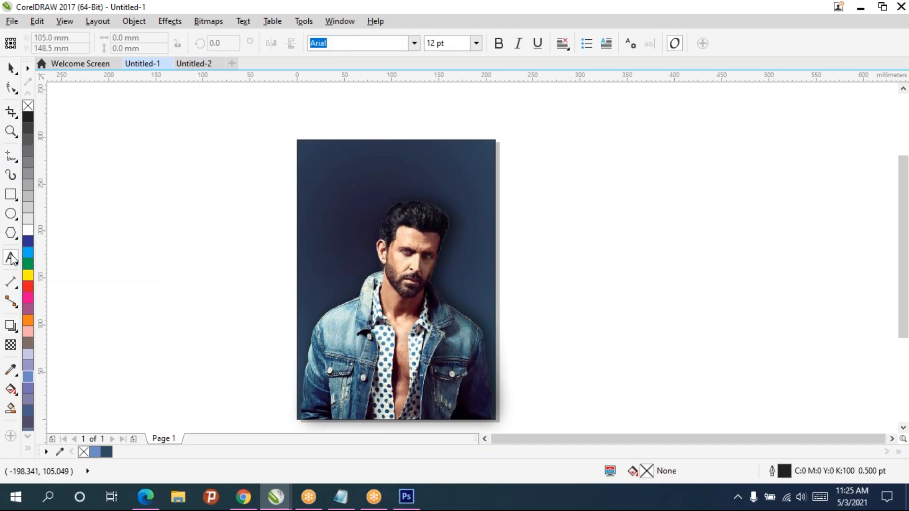
left_click(320, 161)
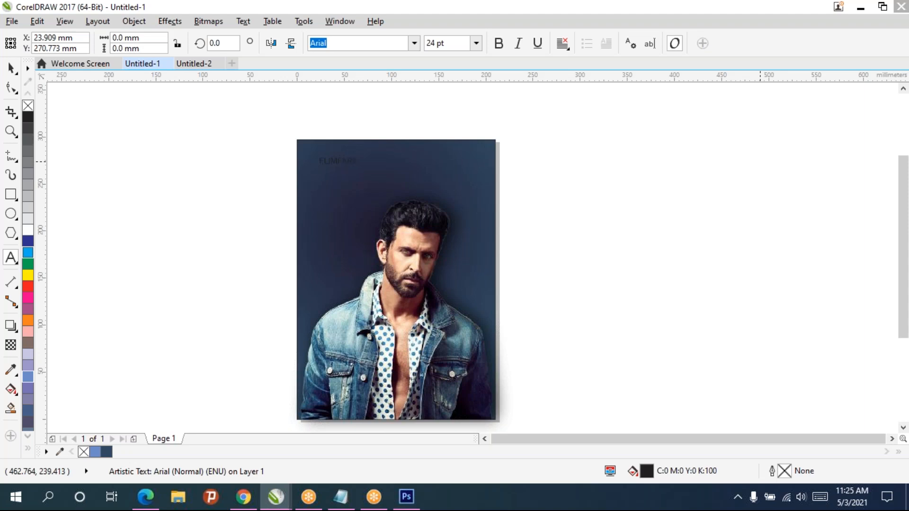
key("ctrl+a")
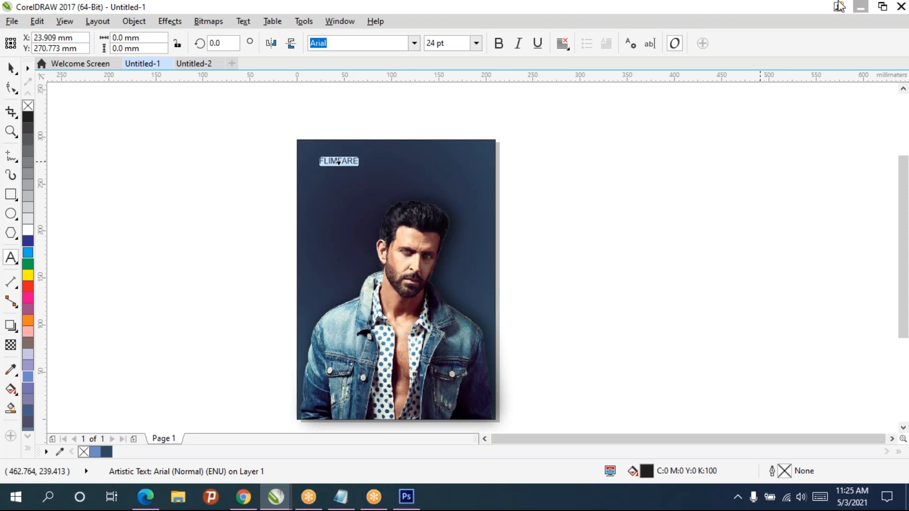
left_click(12, 75)
left_click_drag(363, 163, 395, 193)
left_click_drag(338, 164, 402, 164)
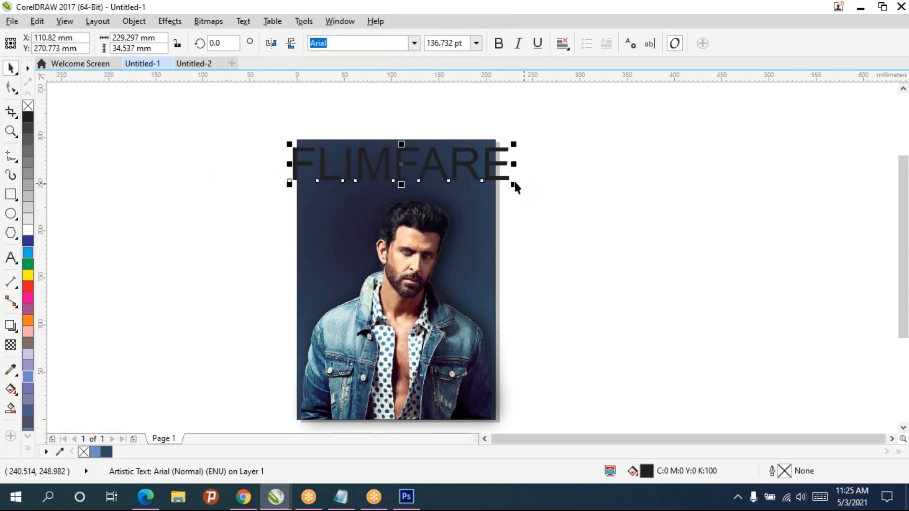
left_click_drag(512, 184, 491, 188)
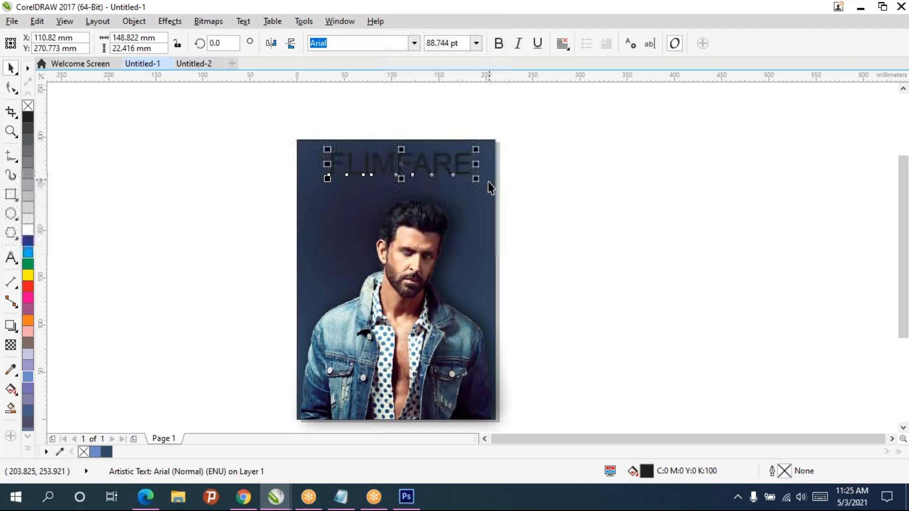
Step: Scale the FLIMFARE title to about 201 mm wide so it spans the page between both side edges
scroll(334, 180, "up", 4)
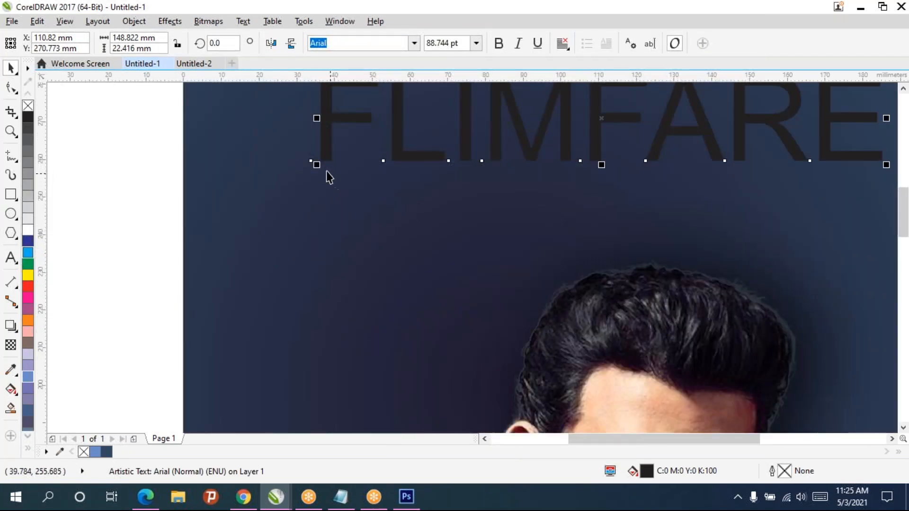
left_click_drag(314, 164, 185, 226)
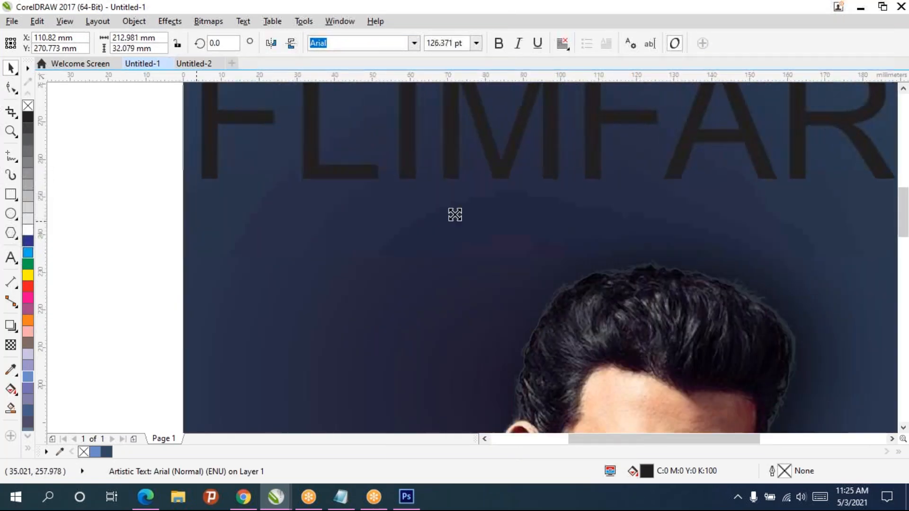
scroll(363, 233, "down", 2)
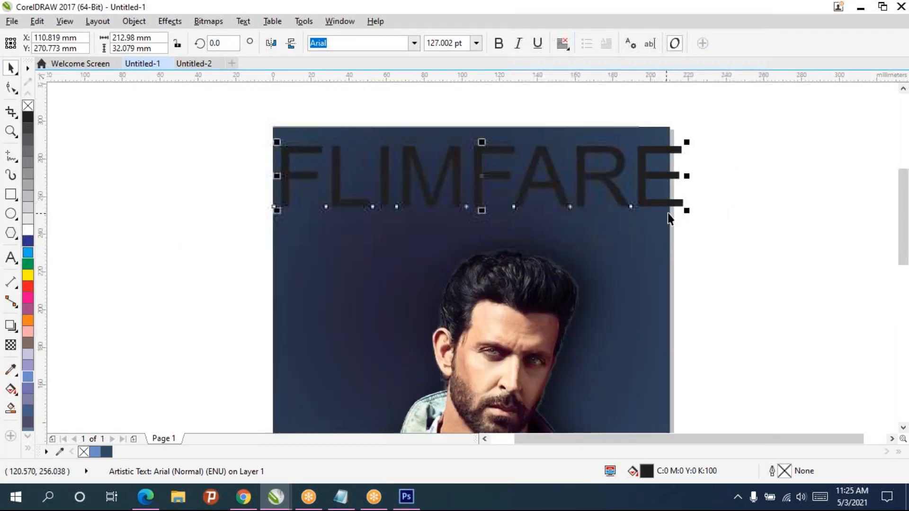
left_click_drag(686, 210, 663, 206)
scroll(668, 209, "up", 2)
scroll(661, 207, "down", 2)
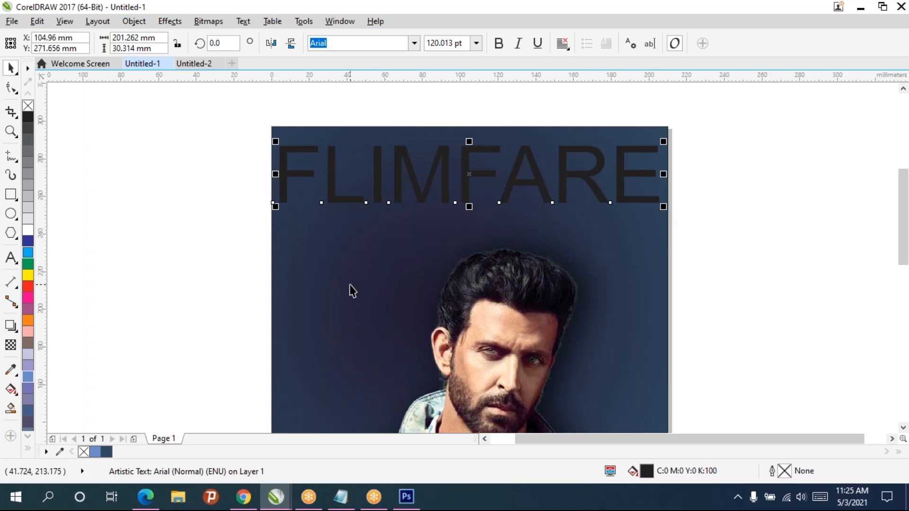
key("Escape")
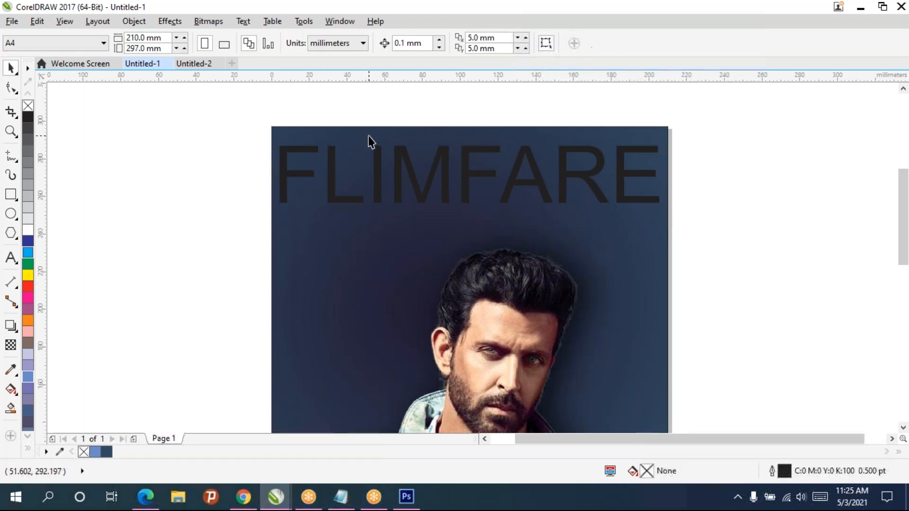
Step: Unlock the gradient rectangle and align the FLIMFARE title's top with the rectangle's upper edge
right_click(603, 135)
left_click(624, 165)
left_click(779, 185)
left_click(603, 196)
left_click(583, 126, "shift")
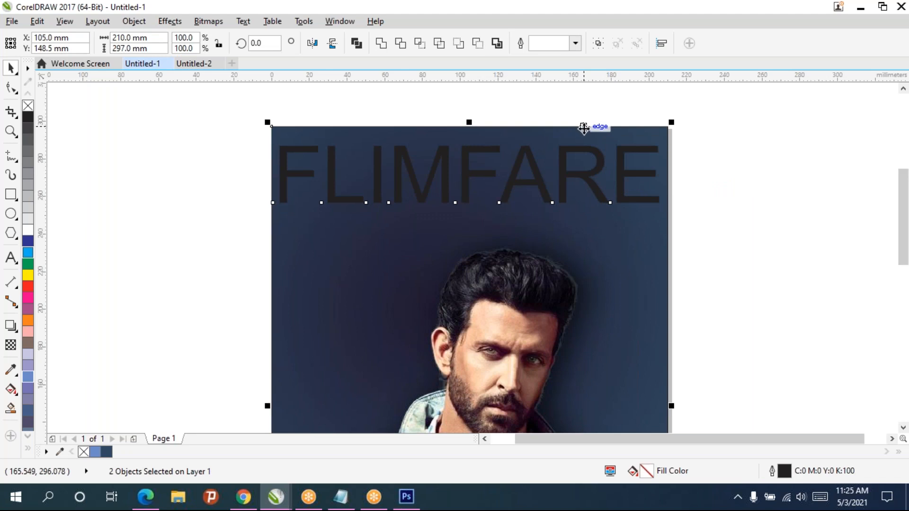
key("t")
left_click(725, 192)
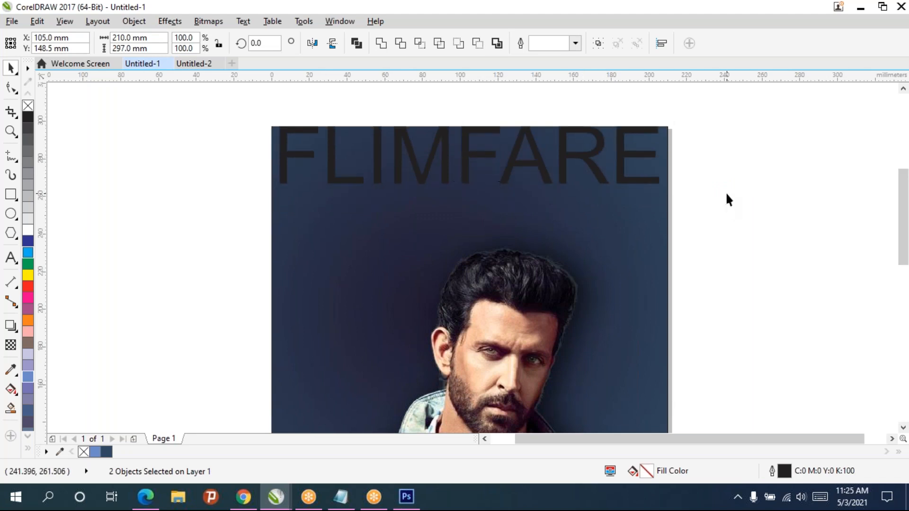
Step: Try to centre the FLIMFARE title on the page by selecting all objects and aligning them to each other
left_click(600, 185)
left_click(661, 158)
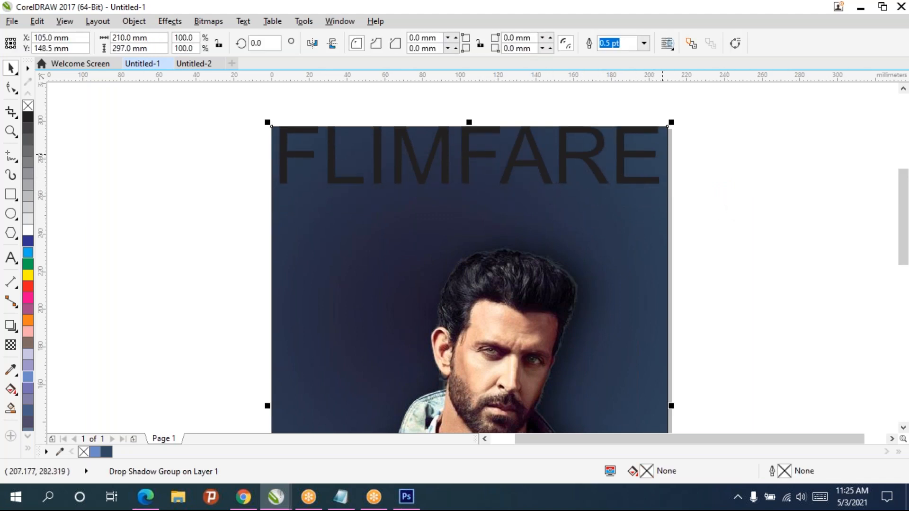
left_click(739, 211)
left_click(272, 155)
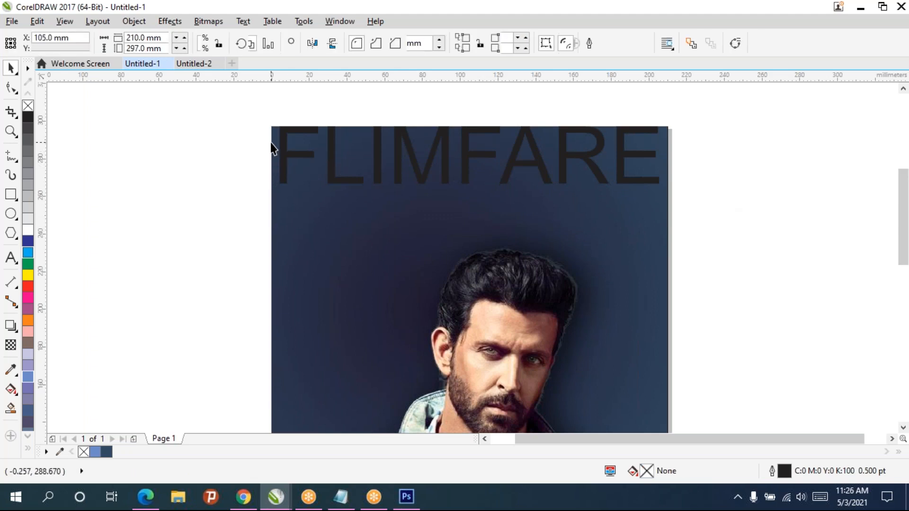
left_click(300, 152)
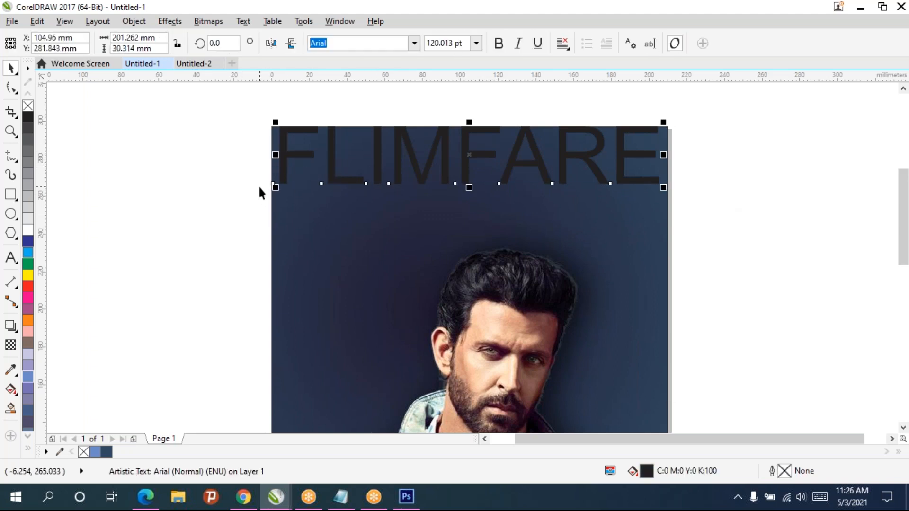
key("ctrl+a")
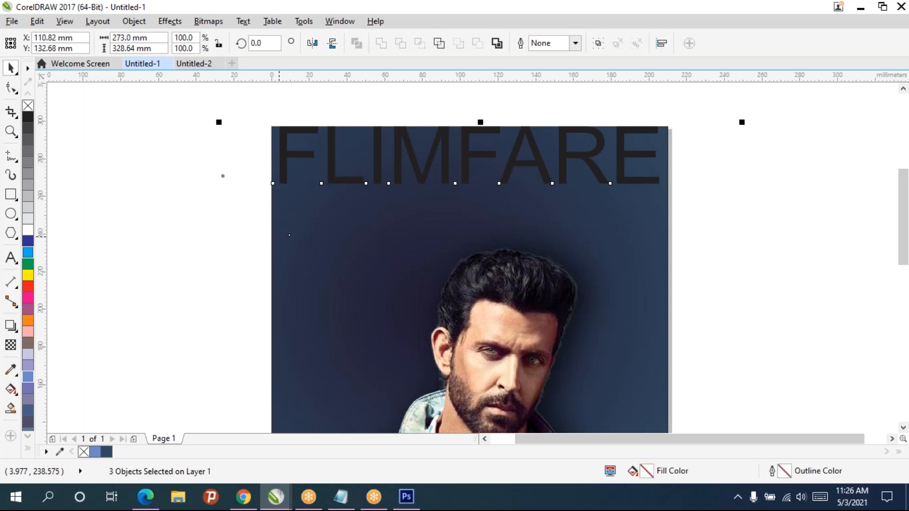
key("c")
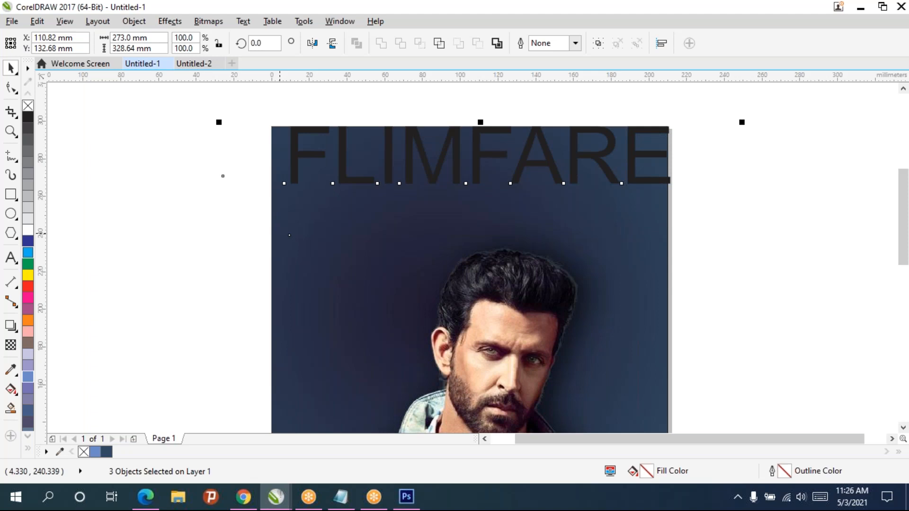
key("e")
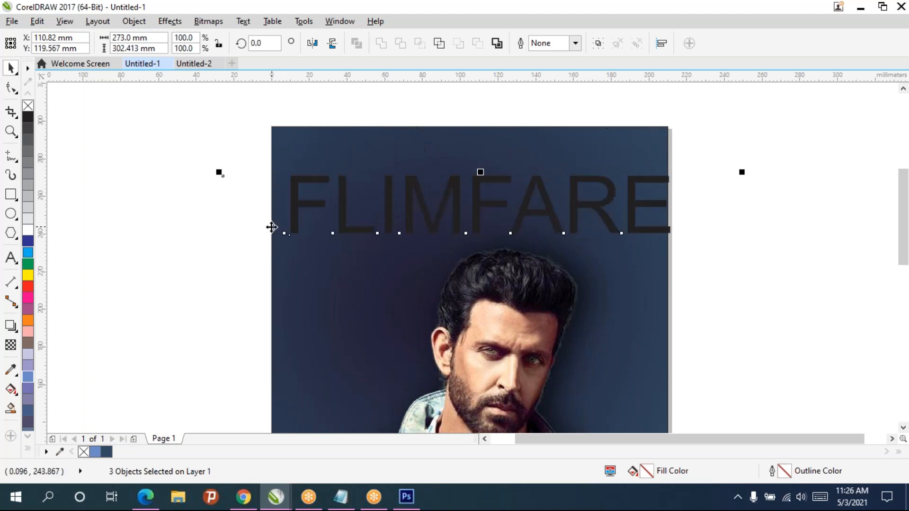
key("space")
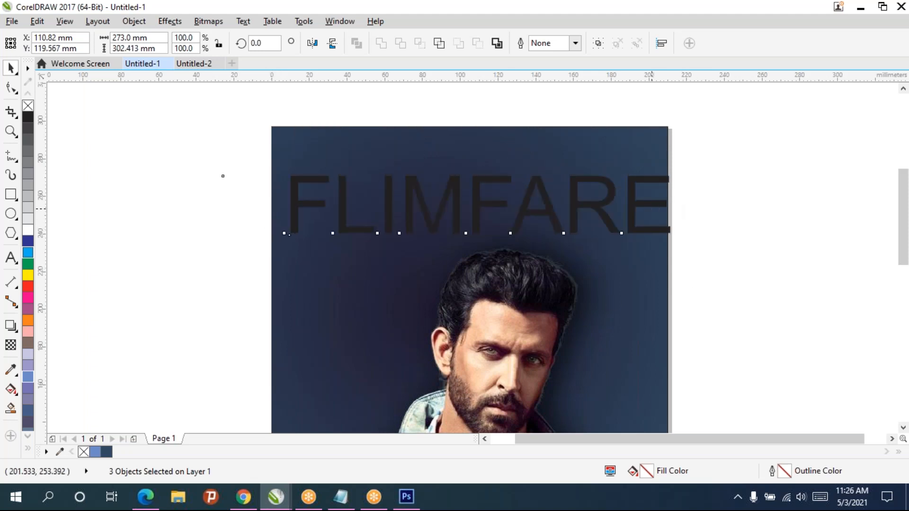
Step: Move the FLIMFARE title up and left so it sits inside the page above the man's head
left_click(11, 258)
left_click(133, 192)
left_click(449, 216)
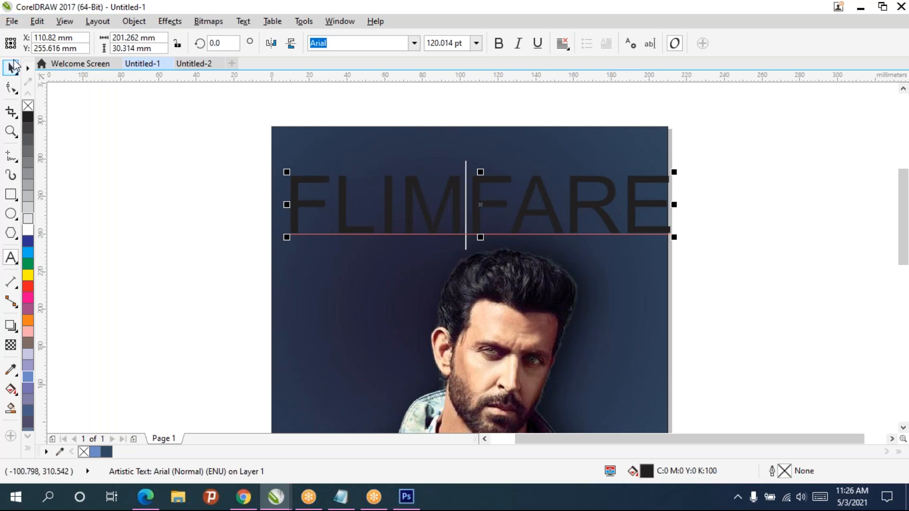
left_click(11, 88)
key("ctrl+space")
left_click_drag(481, 203, 467, 175)
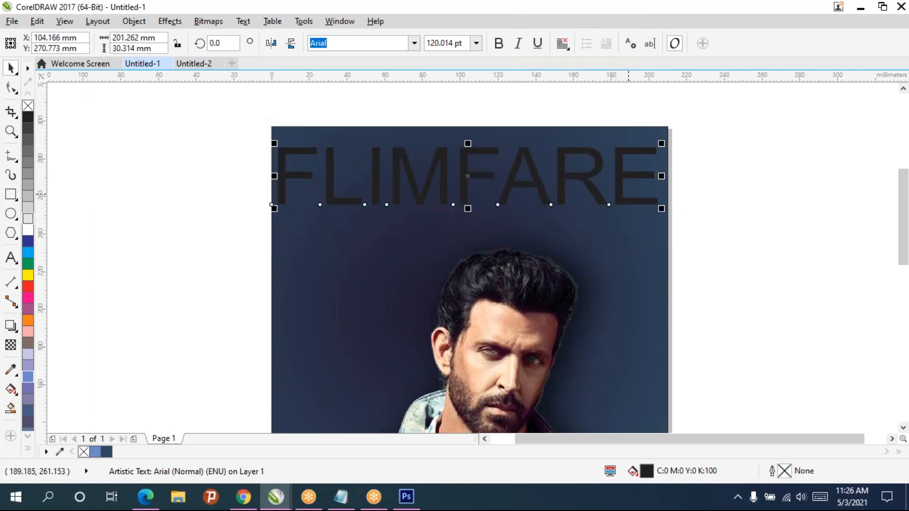
Step: Nudge the FLIMFARE title about 1.2 mm to the right to even out its side margins
key("Right")
key("Right")
key("Right")
key("Right")
key("Right")
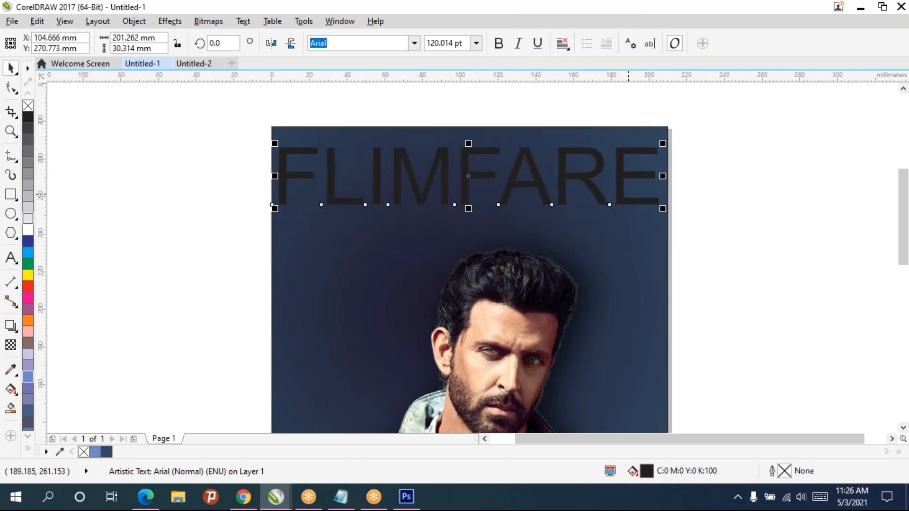
key("Right")
key("Right")
key("Right")
key("Right")
key("Right")
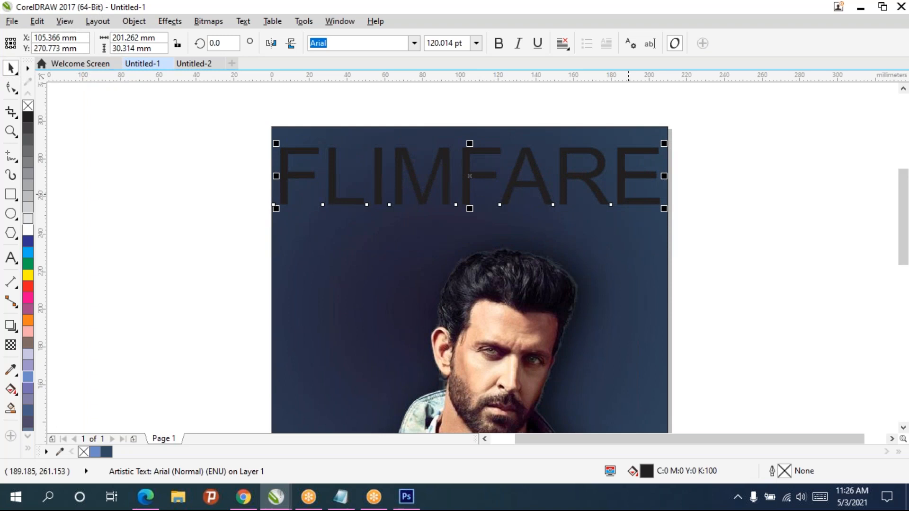
Step: Make the FLIMFARE title bold and scale it down to about 200 mm wide so it fits inside the page
left_click(498, 45)
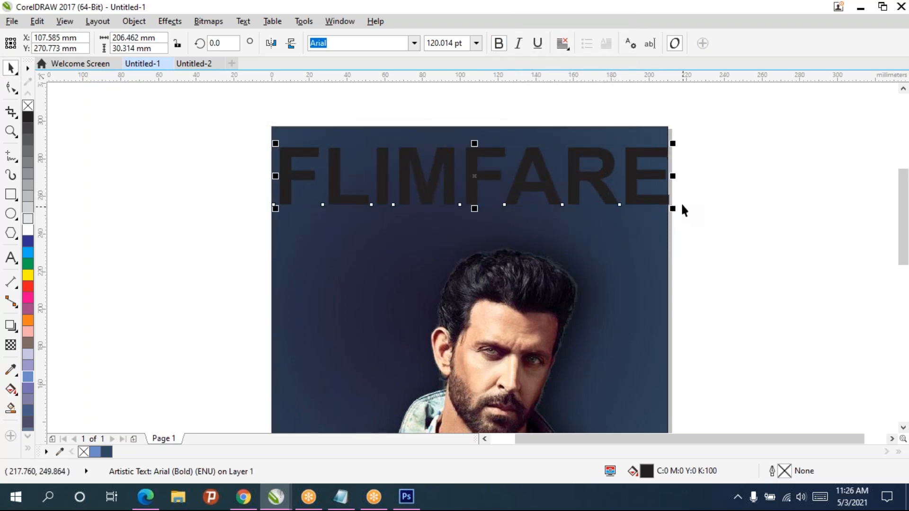
scroll(681, 205, "up", 1)
scroll(681, 203, "up", 1)
left_click_drag(635, 218, 617, 210)
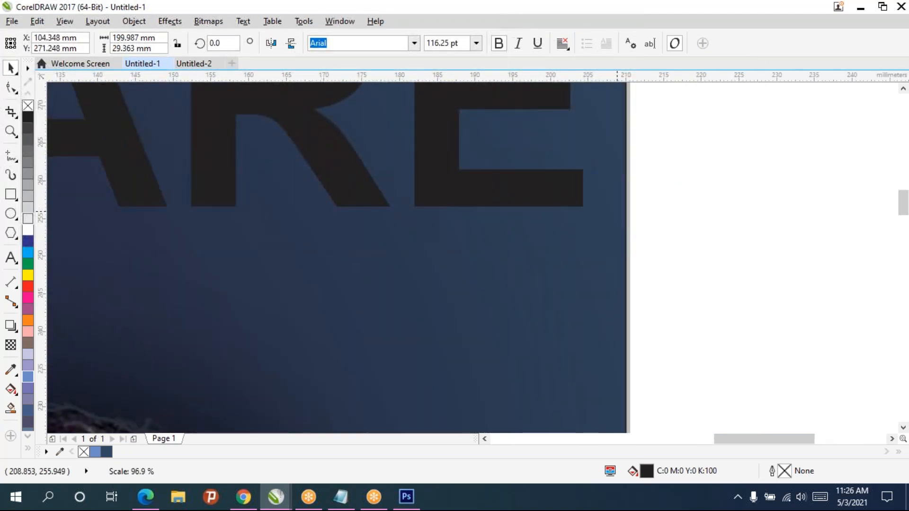
scroll(312, 244, "down", 2)
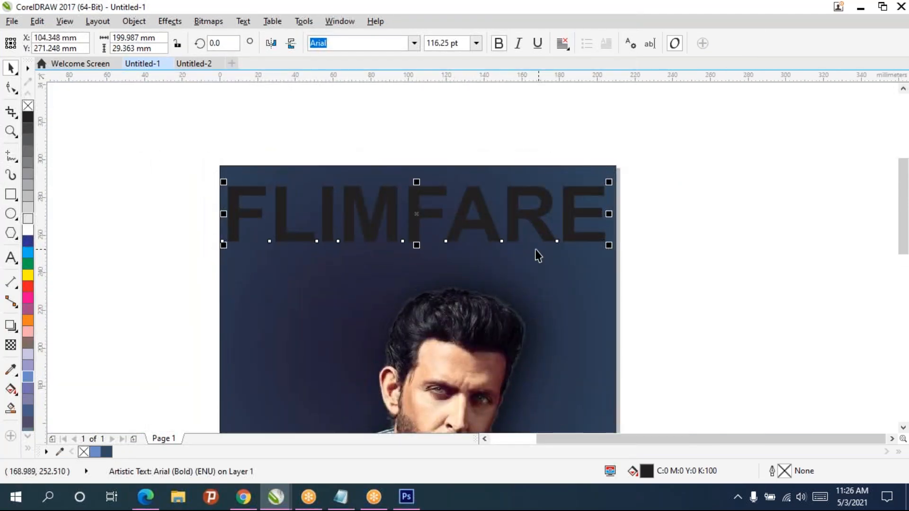
Step: Fill the FLIMFARE title with yellow (C0 M0 Y100 K0)
left_click(28, 275)
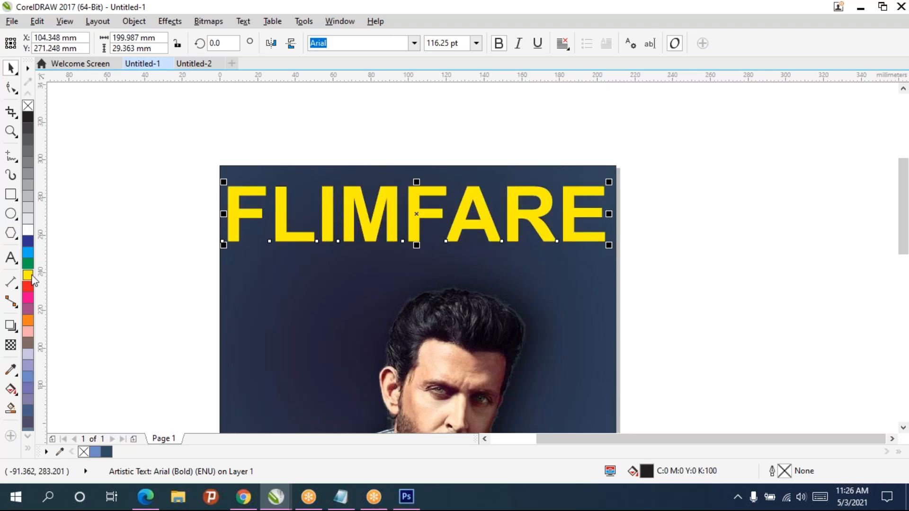
scroll(686, 232, "down", 2)
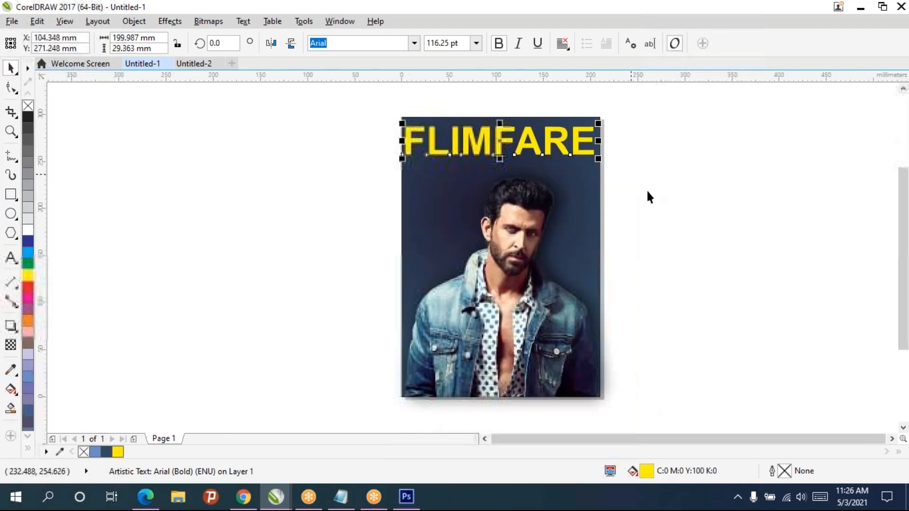
left_click(683, 189)
Step: Switch to Chrome and examine the magazine cover page image results for layout ideas, with and without the vogue filter
left_click(243, 497)
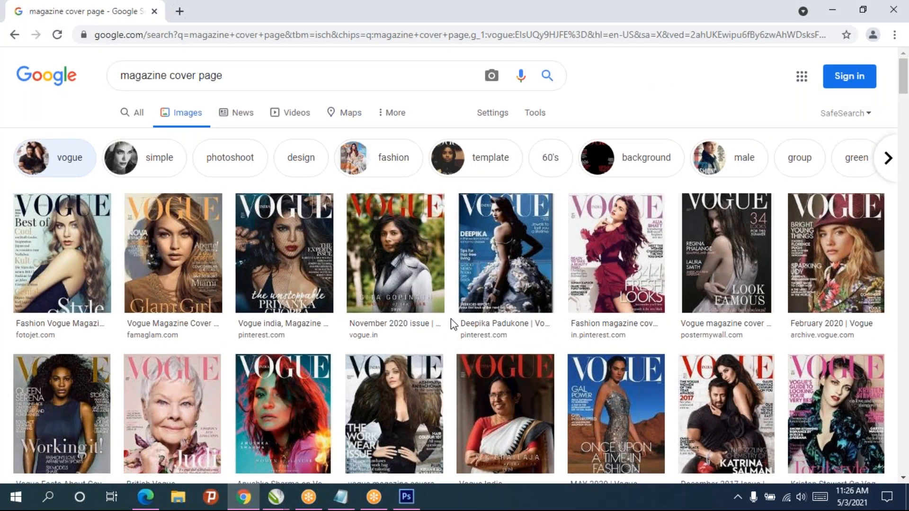
scroll(450, 318, "down", 3)
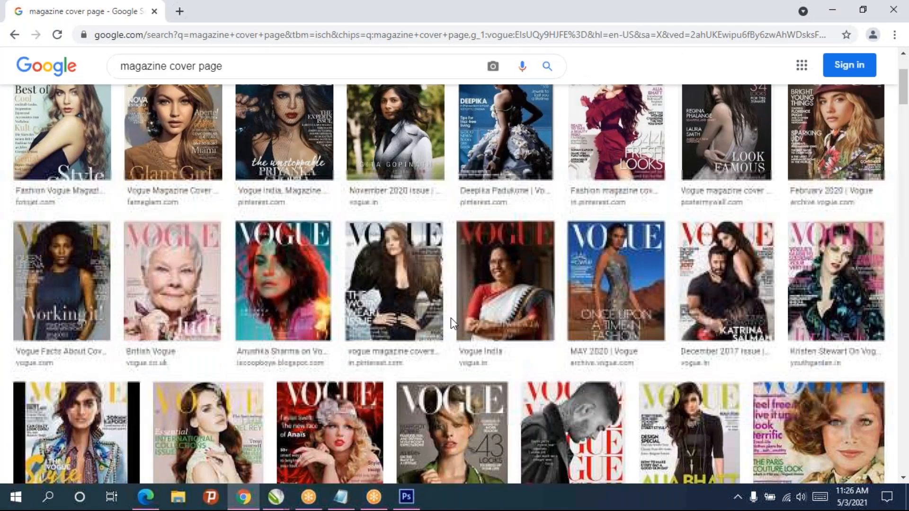
scroll(420, 346, "down", 4)
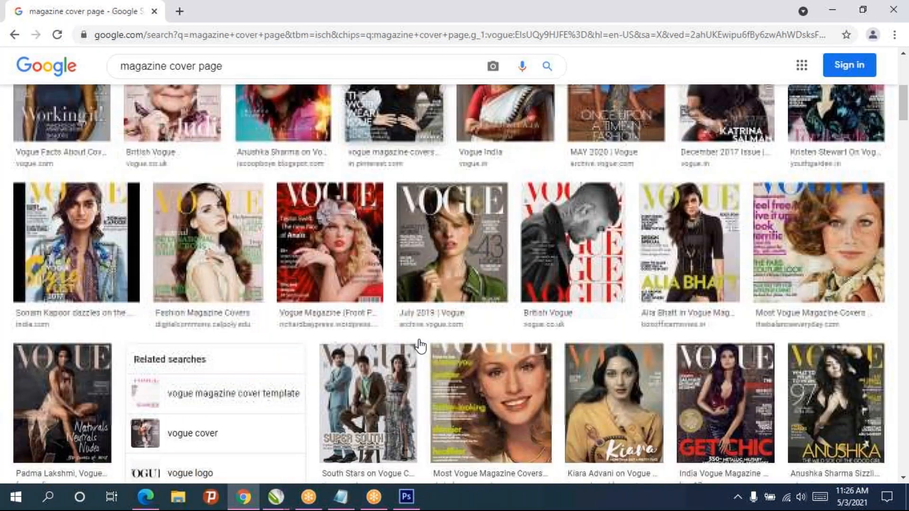
scroll(416, 345, "up", 7)
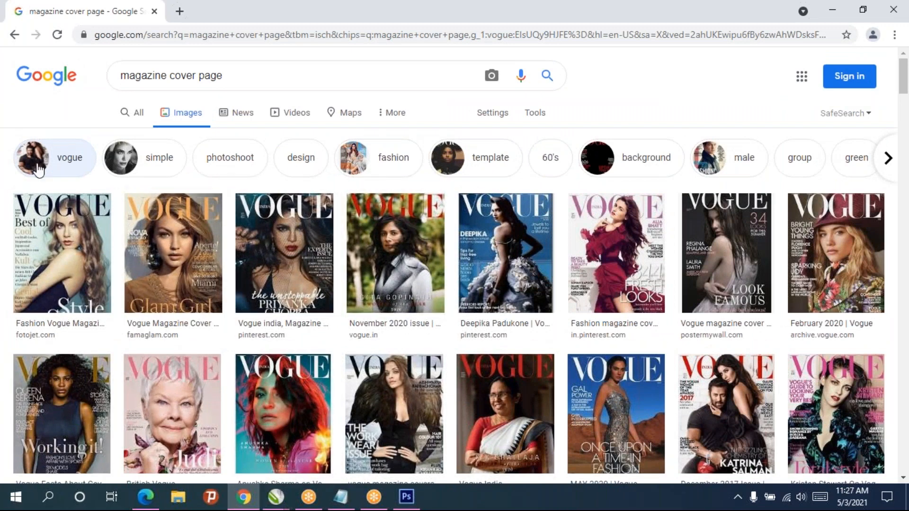
left_click(69, 163)
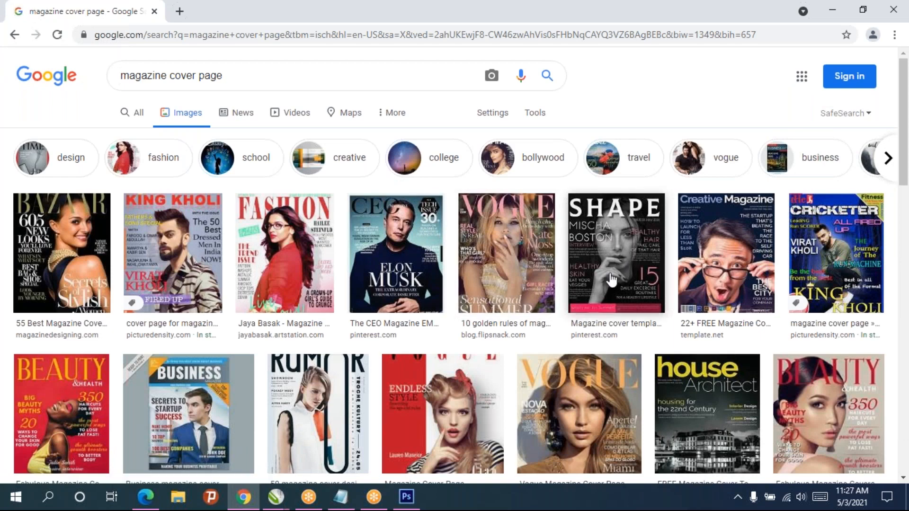
scroll(611, 279, "down", 3)
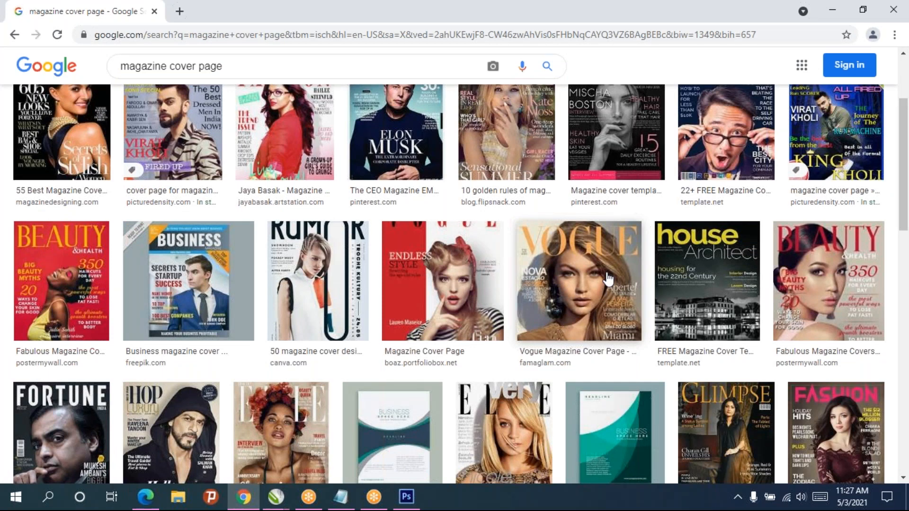
scroll(611, 278, "up", 3)
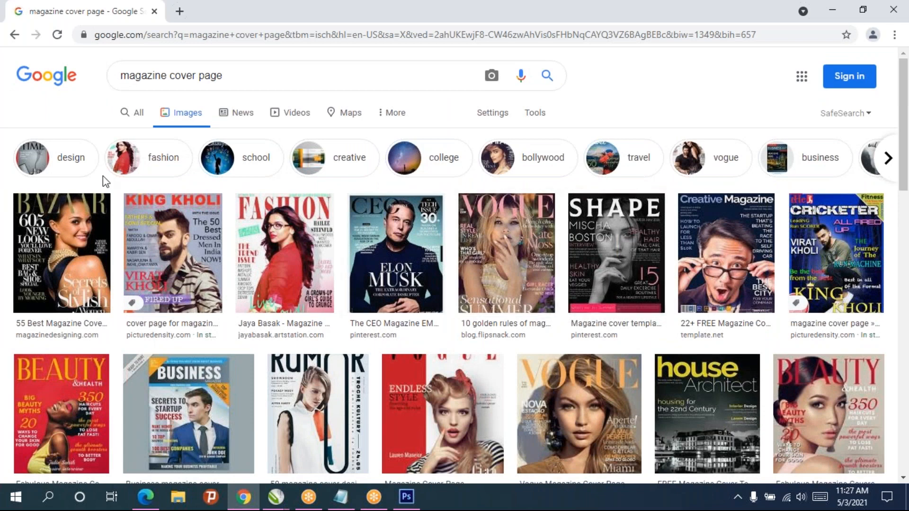
Step: Filter the magazine cover images by design, look through the example layouts and return to CorelDRAW
left_click(79, 175)
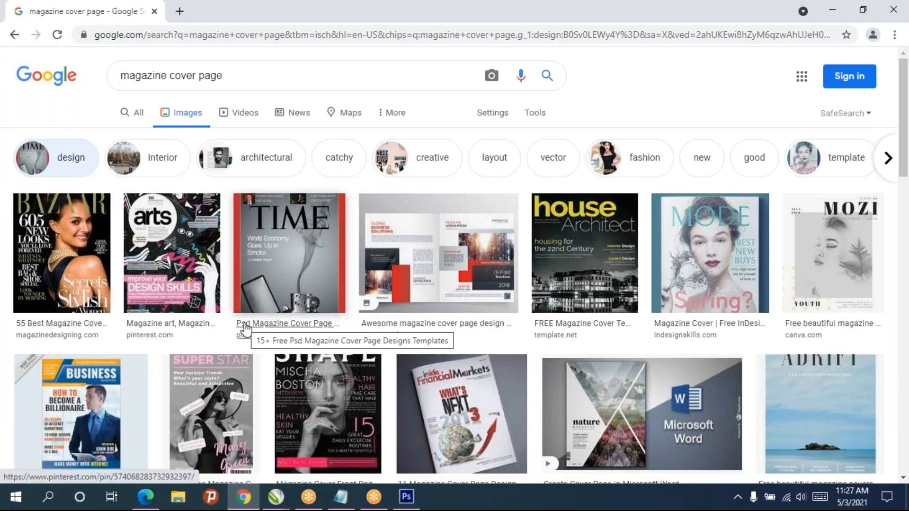
scroll(310, 334, "down", 7)
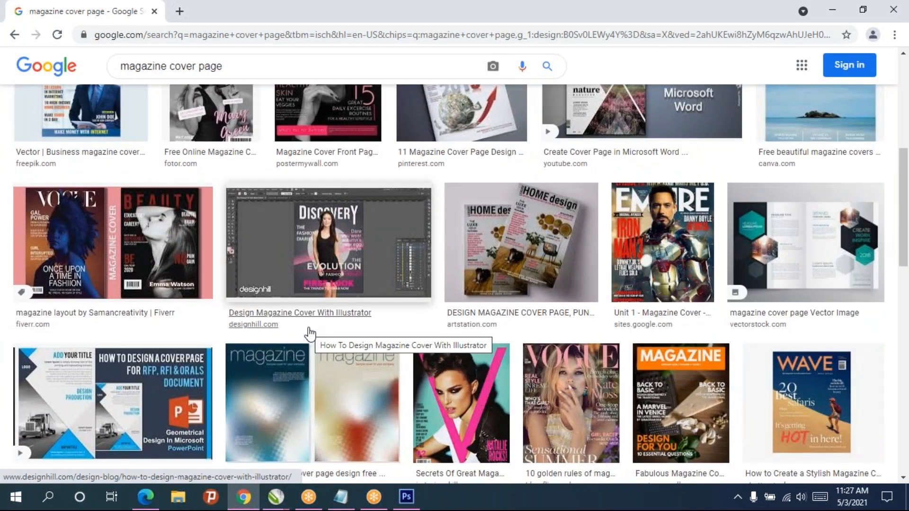
scroll(310, 334, "down", 1)
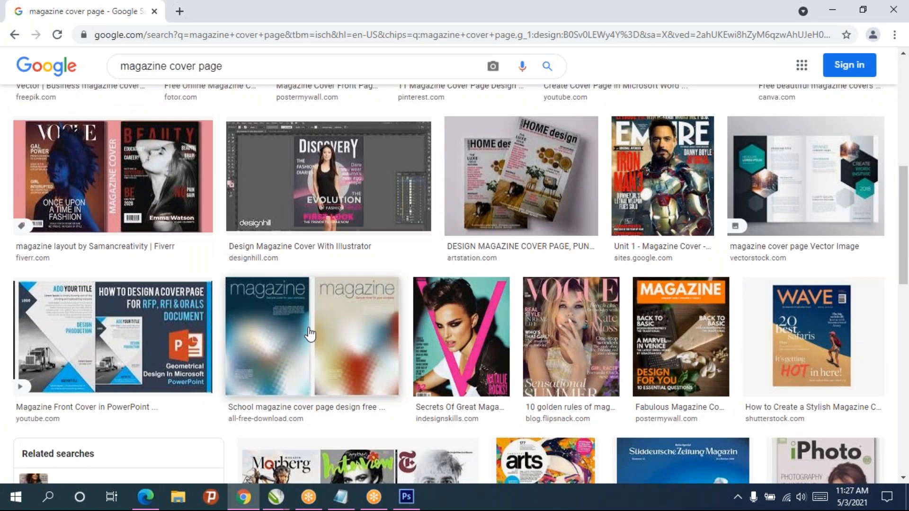
scroll(310, 334, "down", 2)
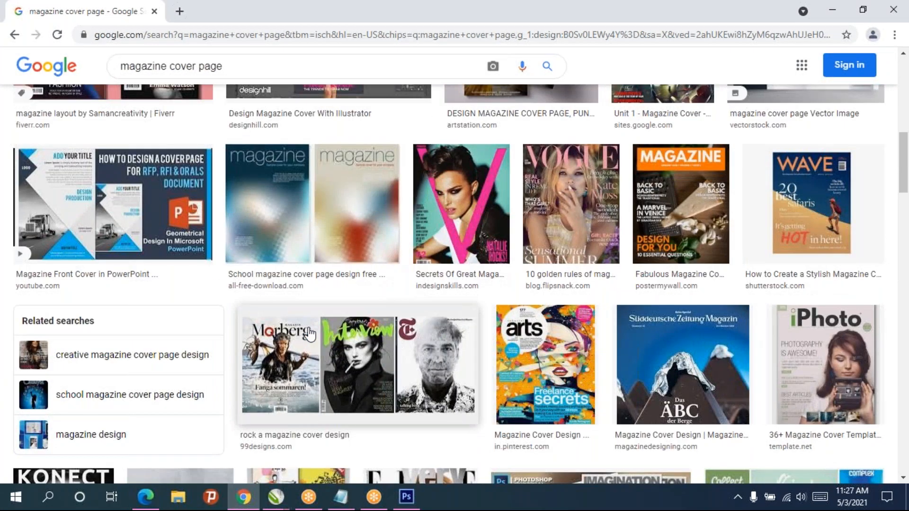
scroll(310, 335, "up", 7)
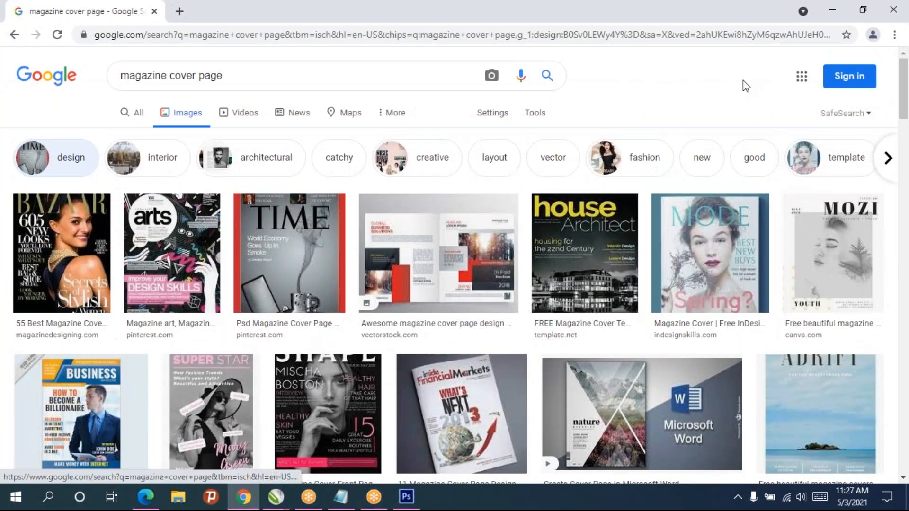
left_click(832, 9)
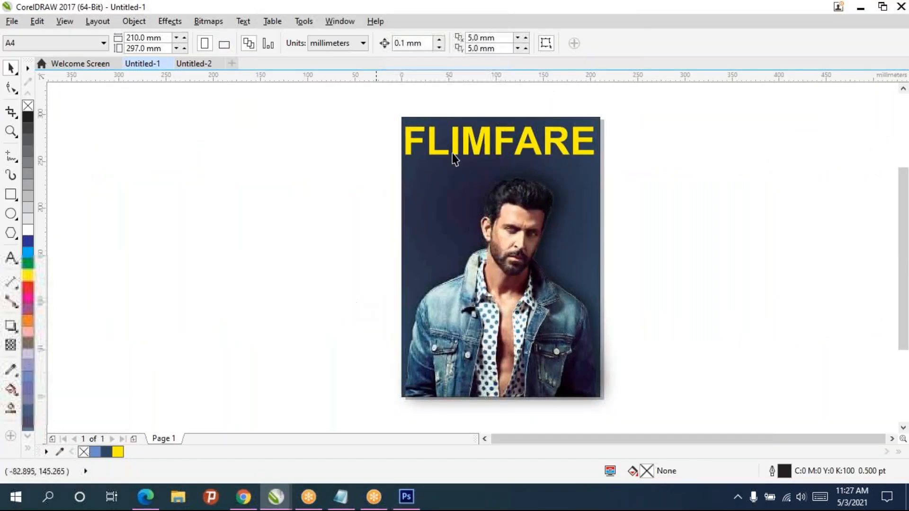
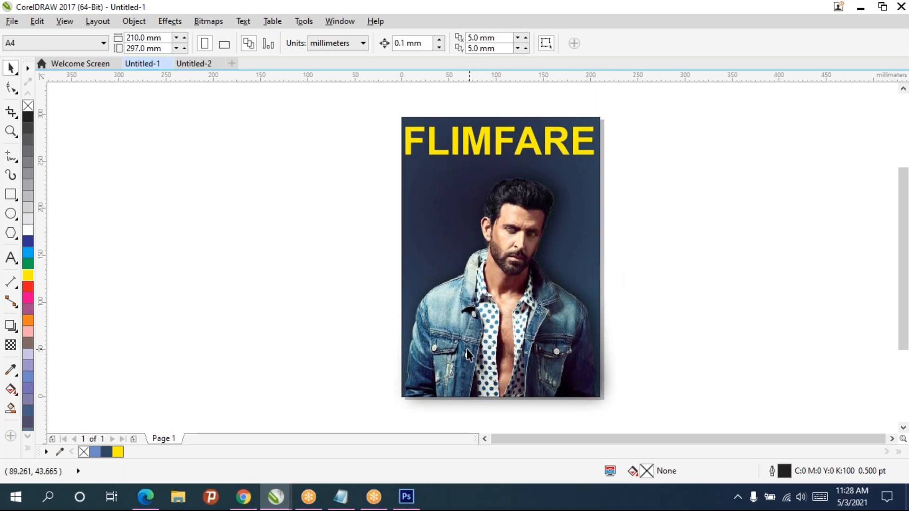
Step: Add the text BRAVEHEART in Arial 24 pt near the page's left edge, over the man's jacket
left_click(12, 258)
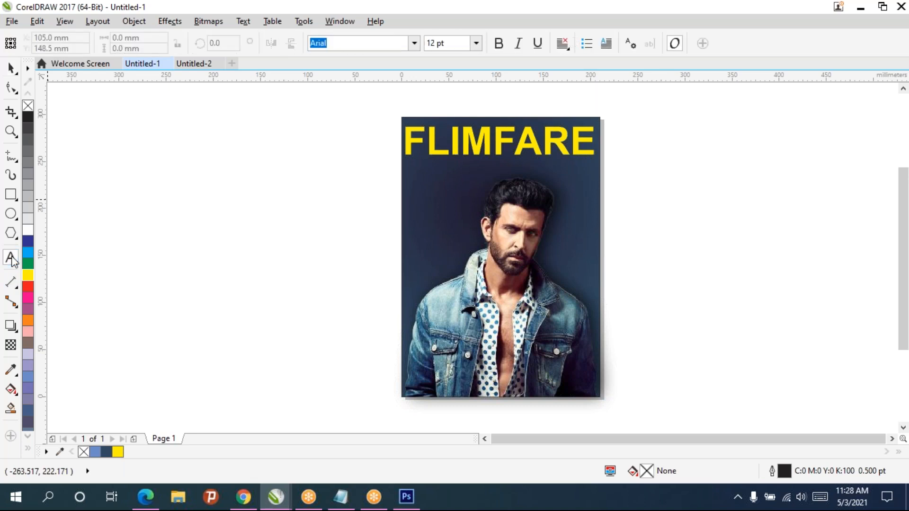
left_click(406, 310)
type("hrit")
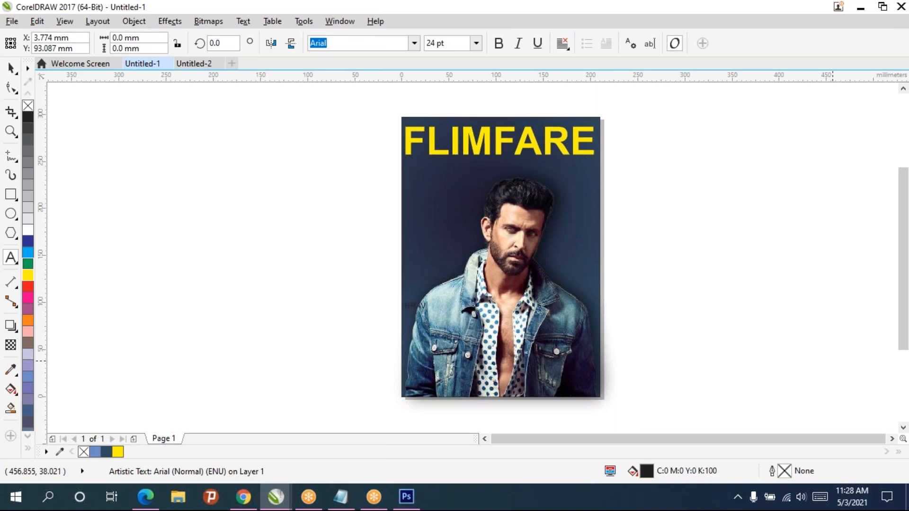
type("ART")
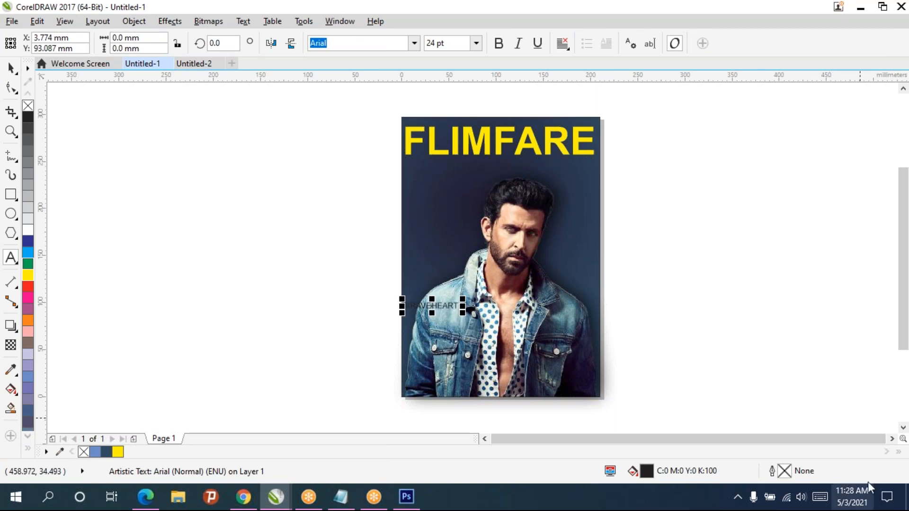
Step: Add a second text line reading HRITHIKROSHAN in Arial 24 pt below BRAVEHEART
left_click(458, 339)
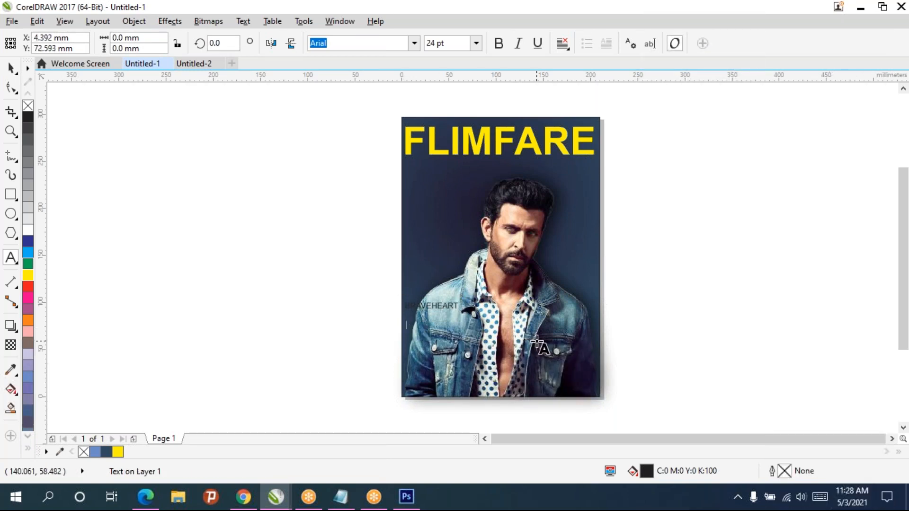
type("H")
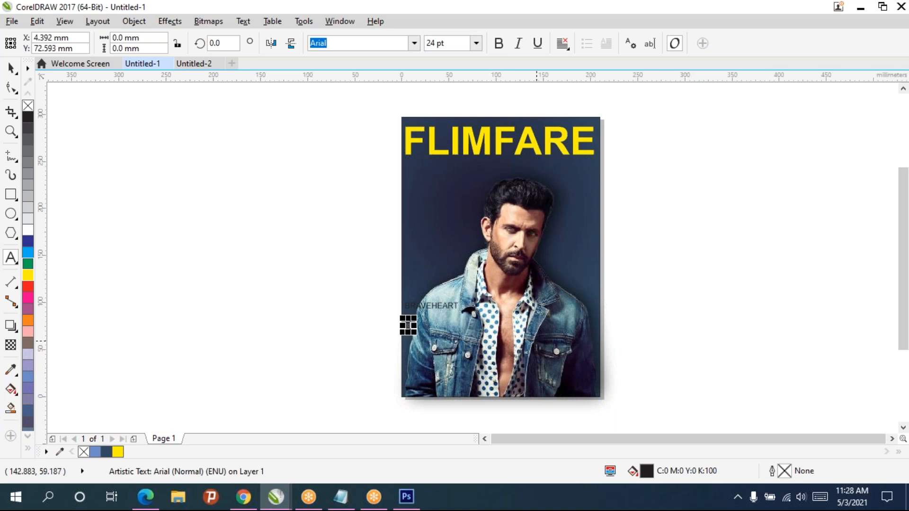
key("BackSpace")
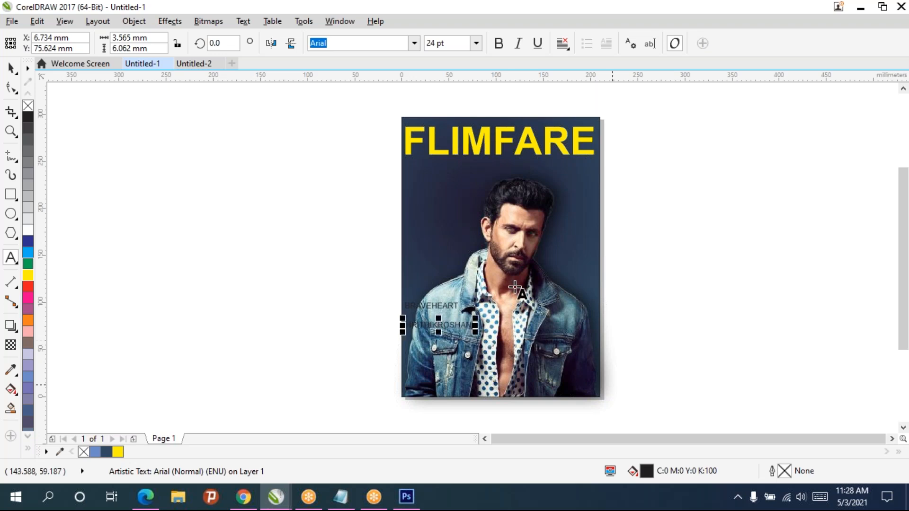
left_click(13, 72)
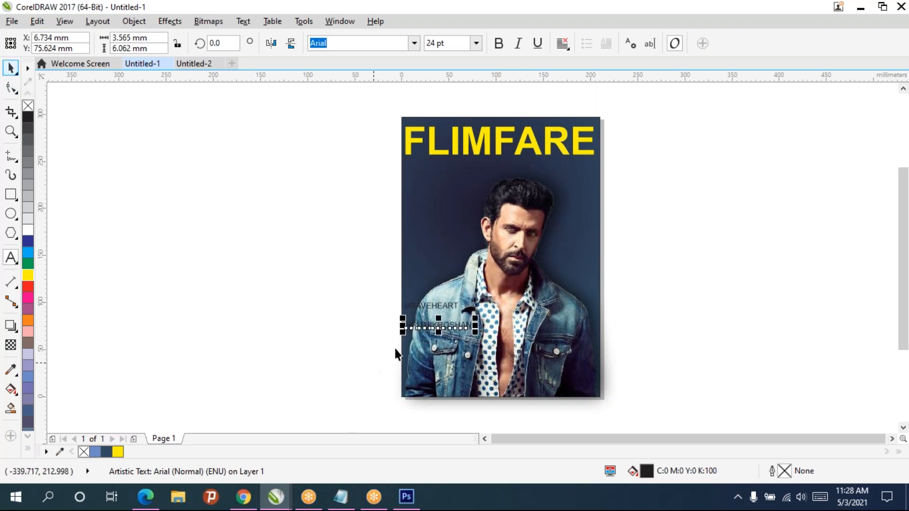
Step: Enlarge BRAVEHEART to about 32.5 pt, make it bold and fill it with yellow
scroll(432, 317, "up", 3)
scroll(434, 266, "up", 2)
left_click(352, 142)
left_click_drag(379, 148, 455, 160)
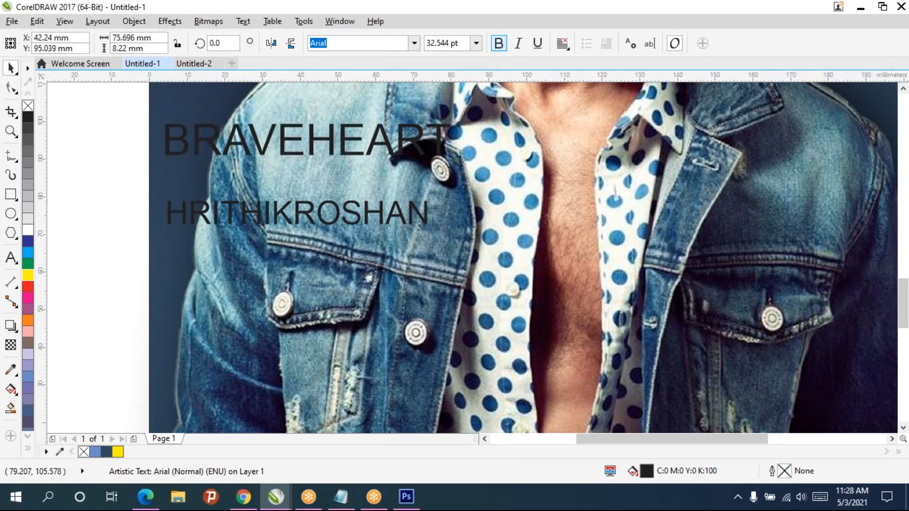
left_click(500, 42)
left_click(28, 275)
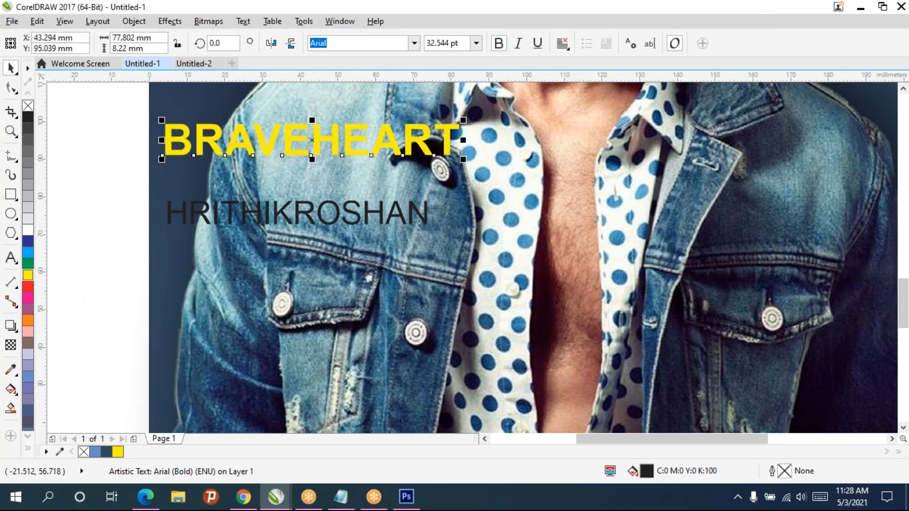
scroll(407, 249, "down", 2)
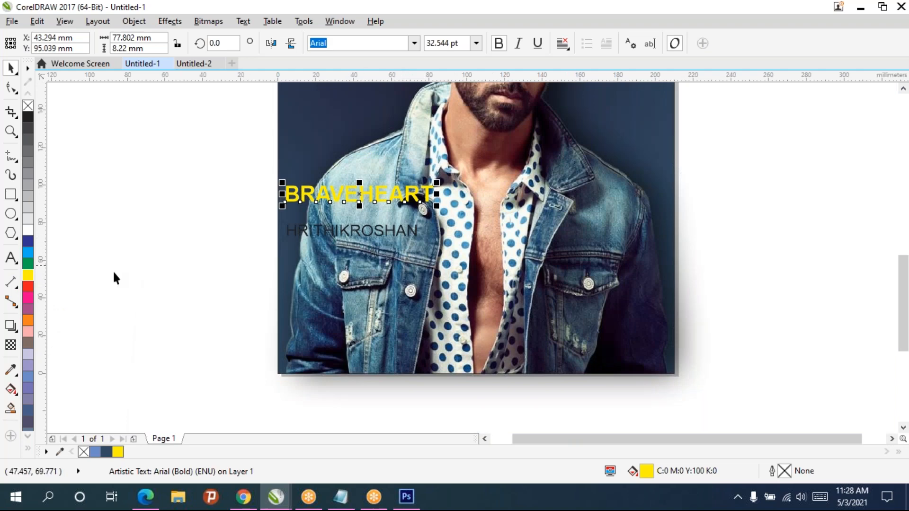
left_click(28, 241)
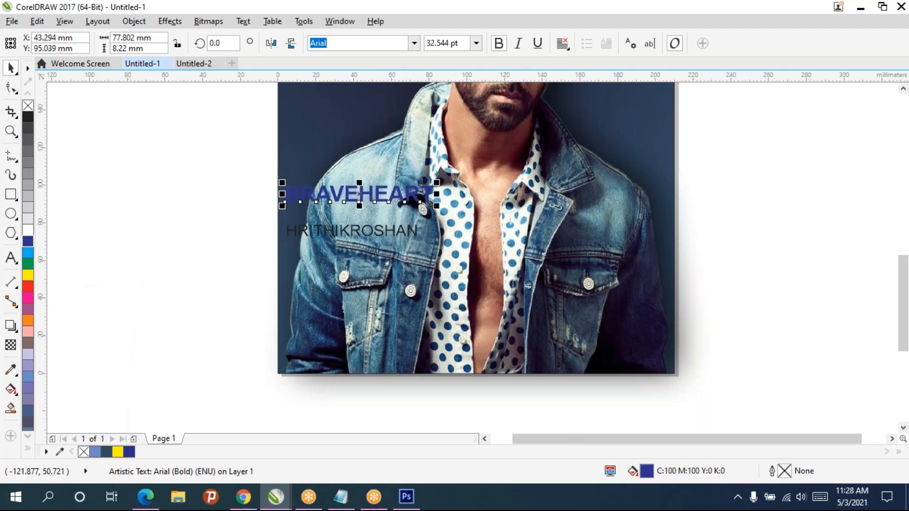
left_click(28, 276)
Step: Make the HRITHIKROSHAN text white and bold, and move it up closer beneath BRAVEHEART
left_click(334, 233)
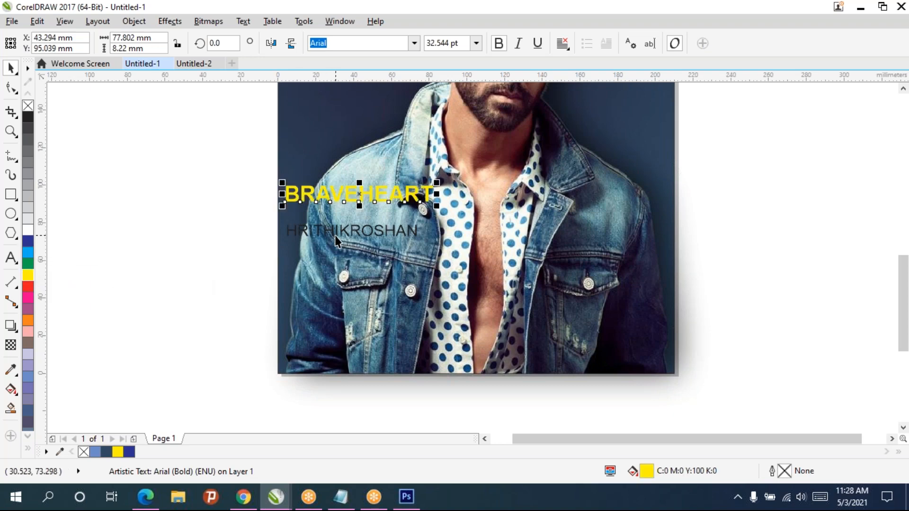
left_click(29, 231)
left_click(262, 213)
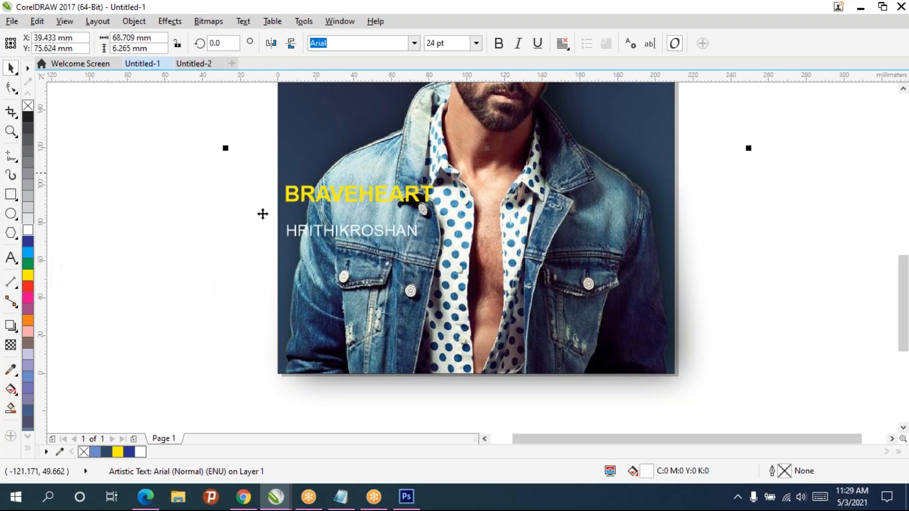
left_click(373, 234)
left_click(499, 43)
left_click(235, 243)
mouse_move(362, 228)
left_mouse_down()
mouse_move(367, 218)
mouse_move(363, 228)
left_mouse_up()
Step: Shift the HRITHIKROSHAN line about 29 mm to the right so it sits offset under BRAVEHEART
left_click_drag(207, 141, 519, 258)
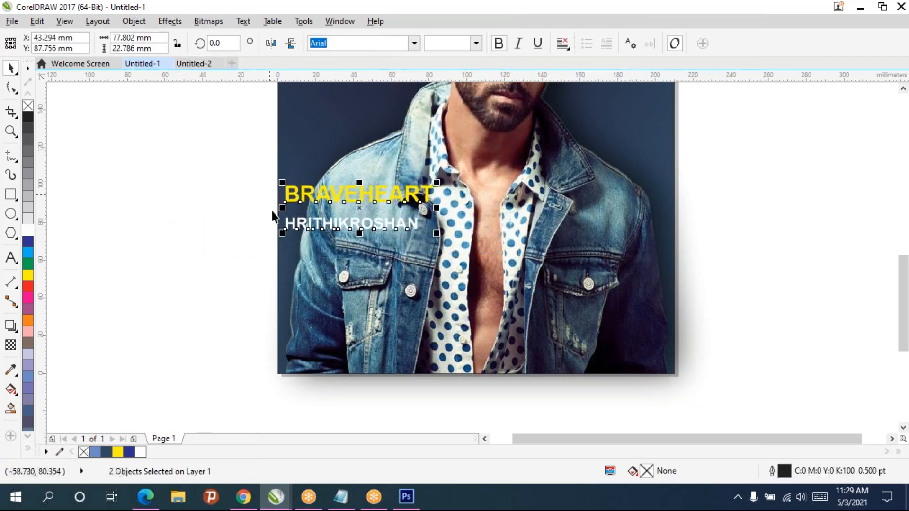
left_click(376, 229)
left_click_drag(382, 228, 437, 228)
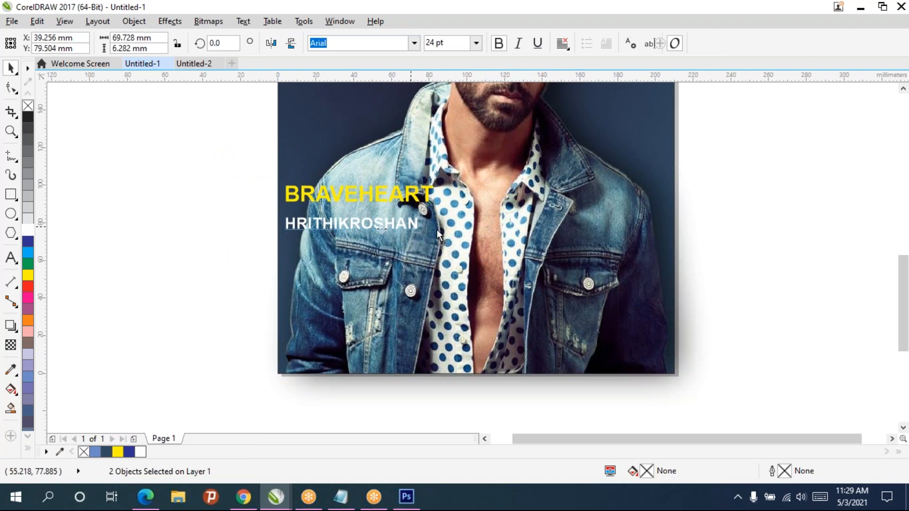
Step: Select both text lines together and move them up about 72 mm onto the background beside the man's face
left_click_drag(452, 259, 742, 438)
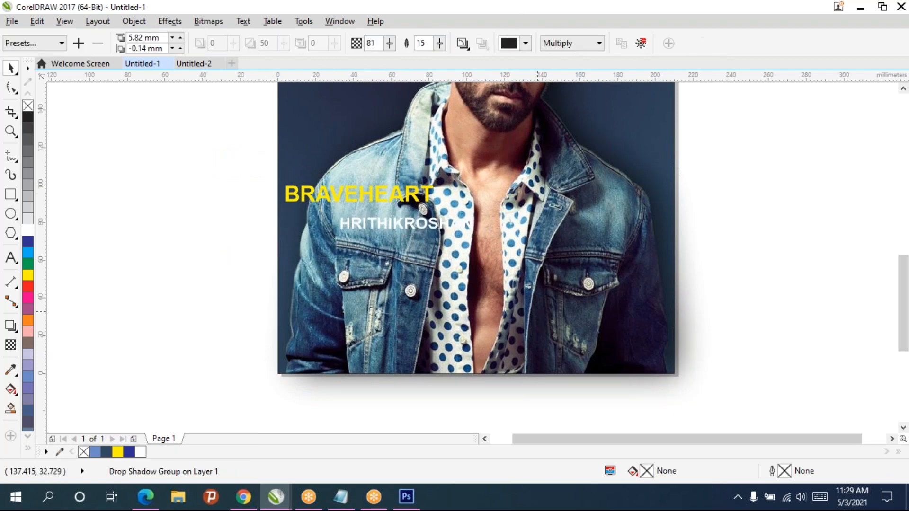
key("ctrl+z")
left_click(180, 141)
left_click_drag(181, 135, 527, 410)
left_click_drag(422, 342, 414, 208)
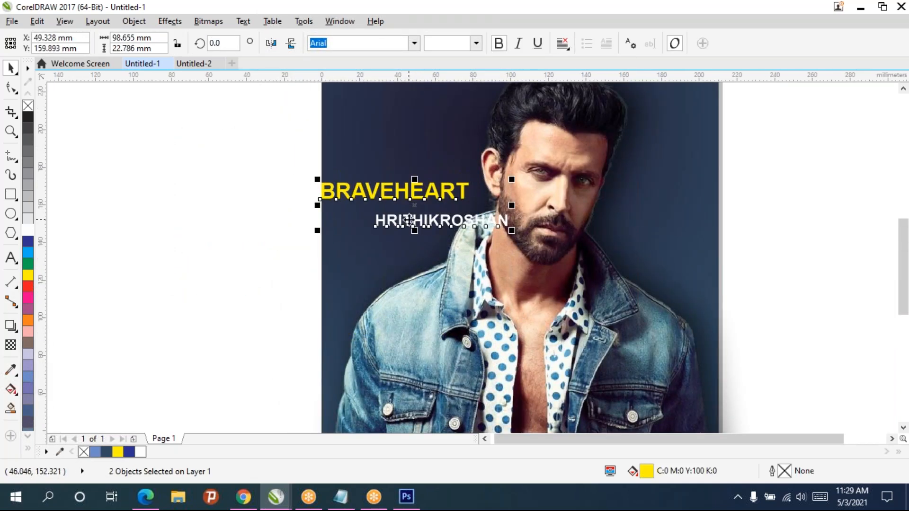
Step: Align the left edges of BRAVEHEART and HRITHIKROSHAN, and move the pair about 15 mm right and 4 mm down
left_click(337, 21)
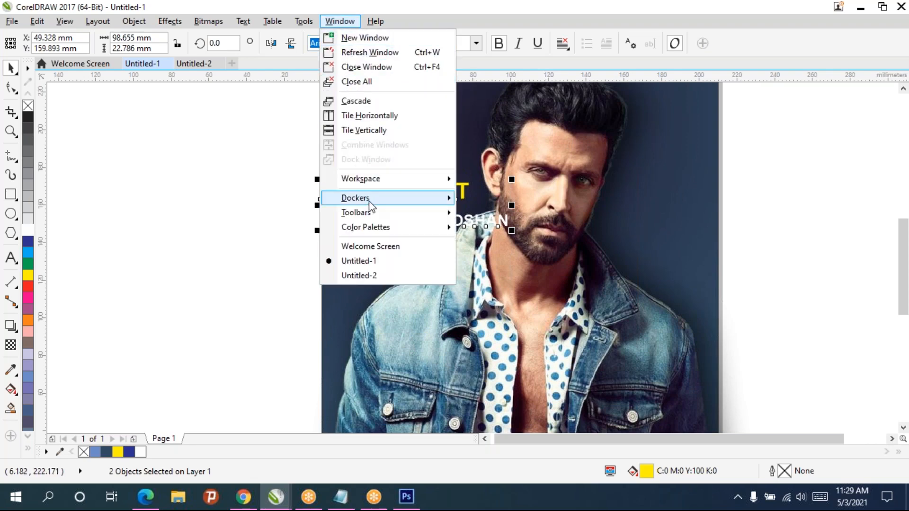
mouse_move(371, 206)
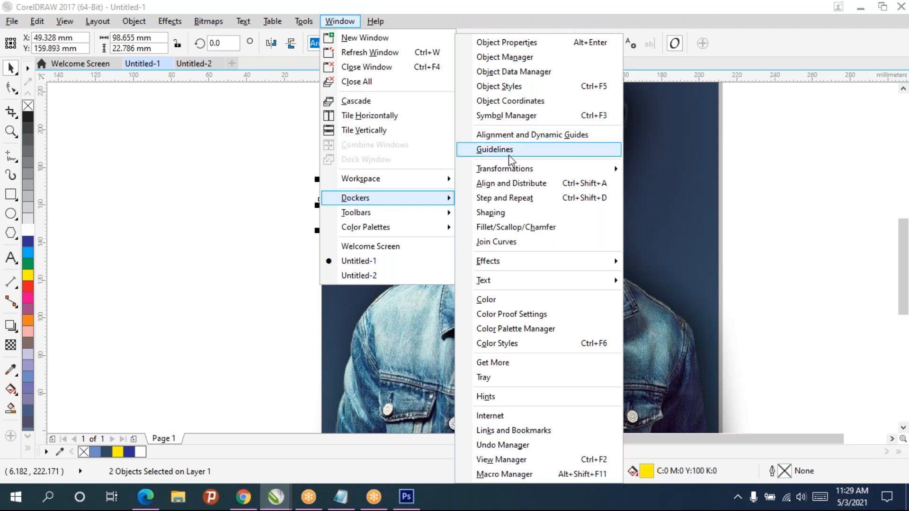
left_click(506, 184)
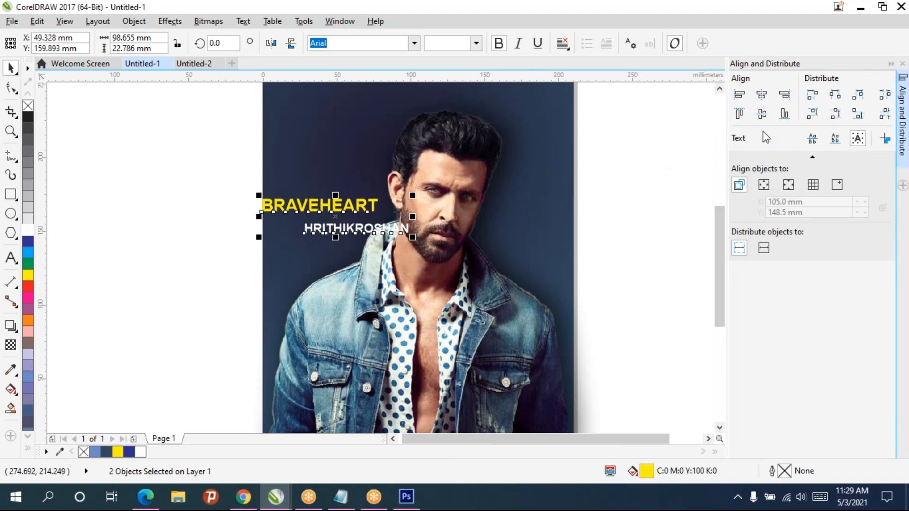
left_click(740, 96)
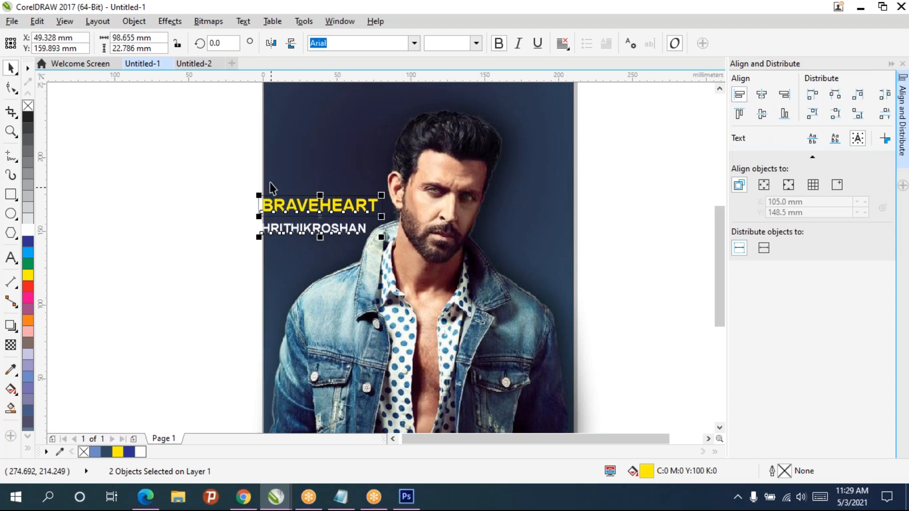
left_click_drag(320, 219, 342, 224)
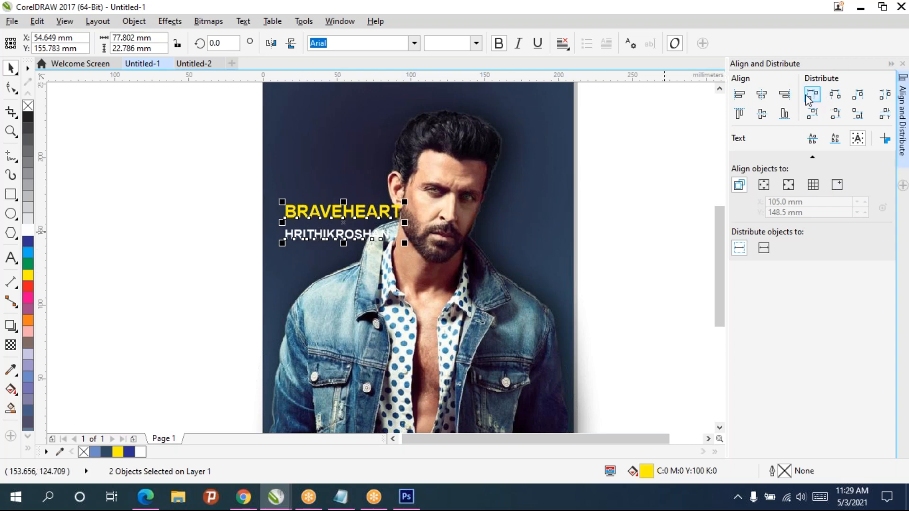
Step: Try right, horizontal centre, top and left alignment on the two selected text lines
left_click(782, 100)
left_click(761, 96)
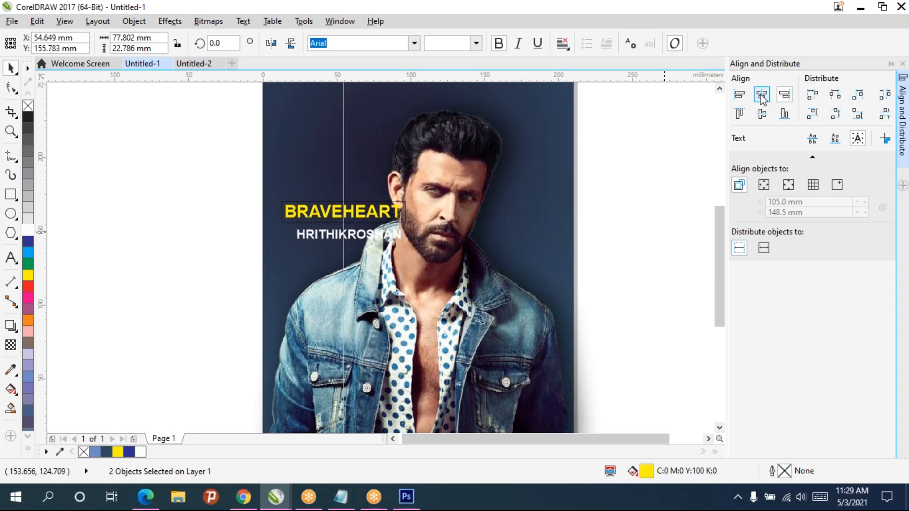
left_click(740, 114)
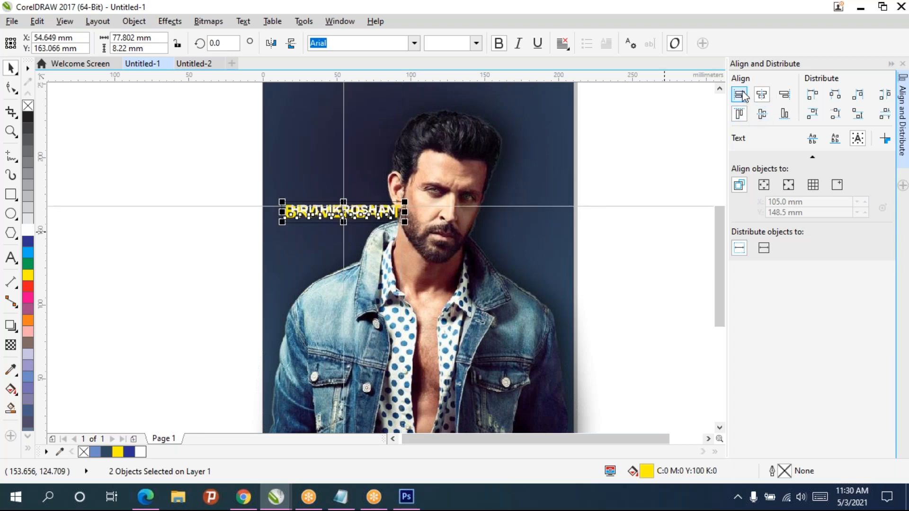
left_click(738, 94)
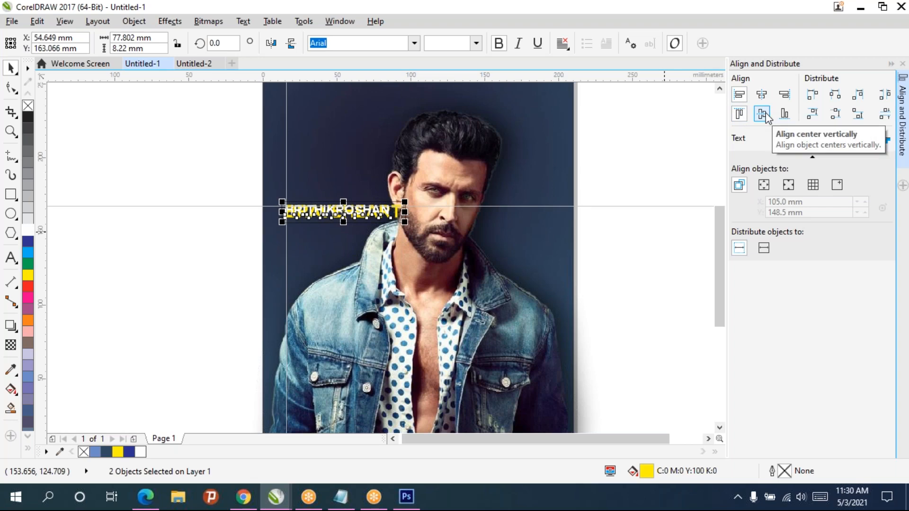
left_click(744, 98)
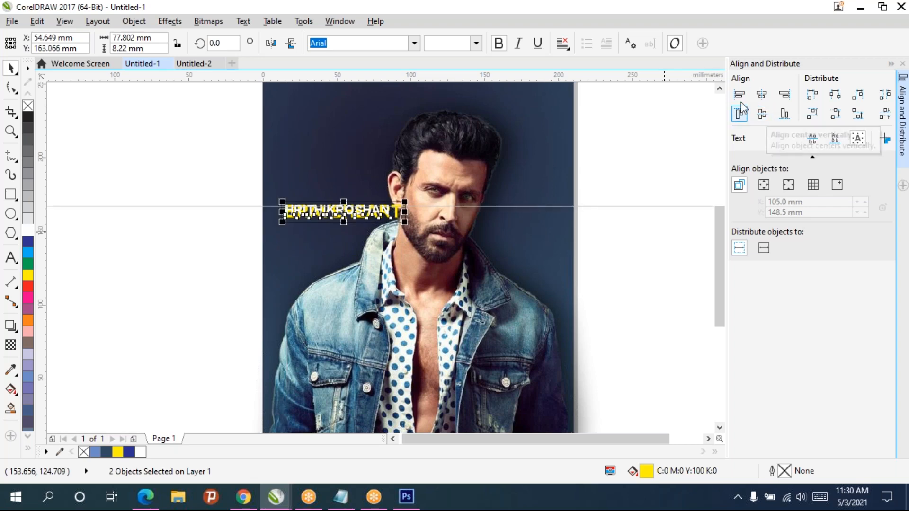
Step: Reselect the two overlapping text lines and try distributing them vertically by centres, bottoms and spacing
left_click(675, 137)
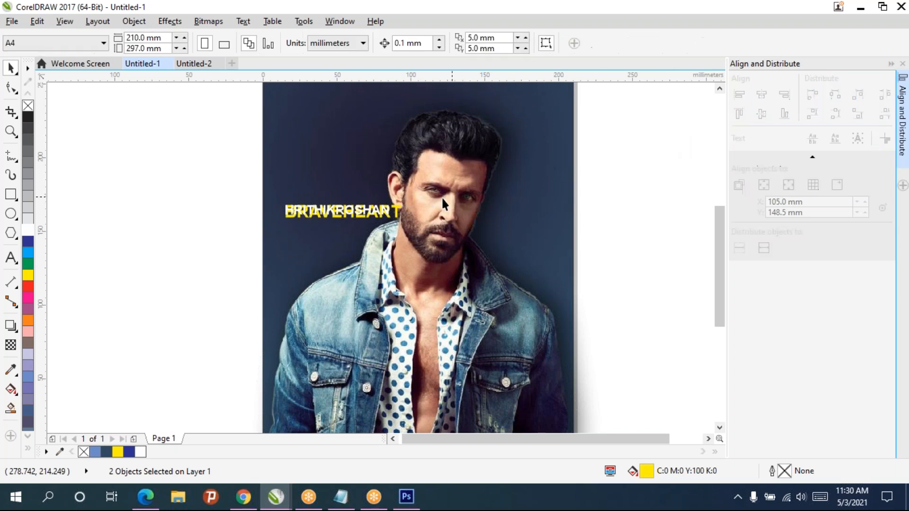
left_click(386, 210)
left_click_drag(213, 193, 423, 237)
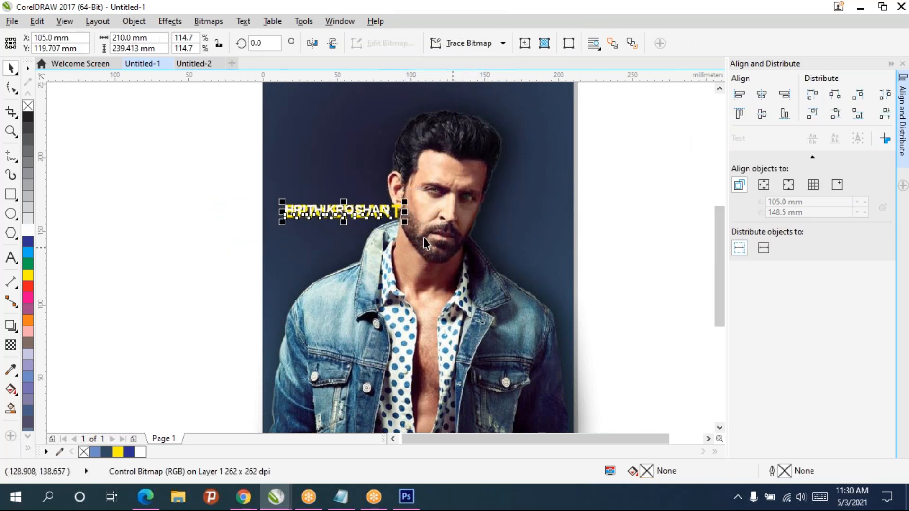
left_click(835, 114)
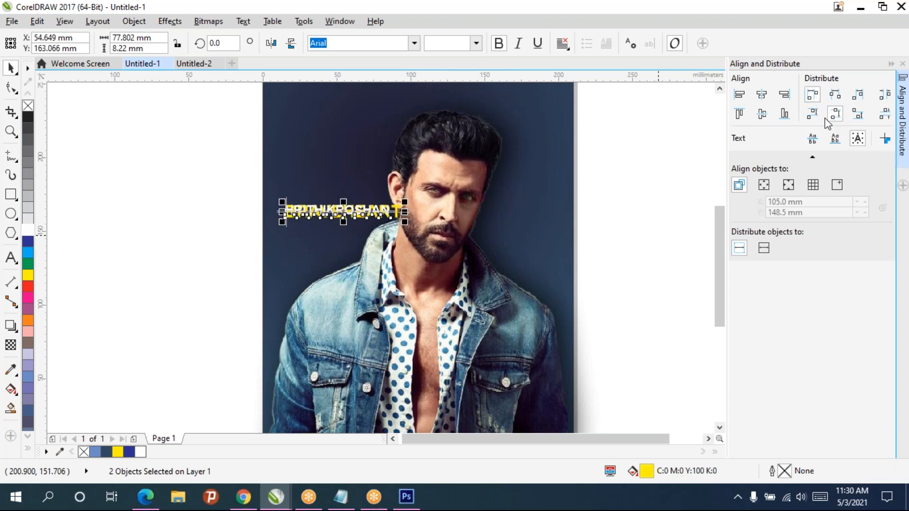
left_click(857, 114)
left_click(882, 120)
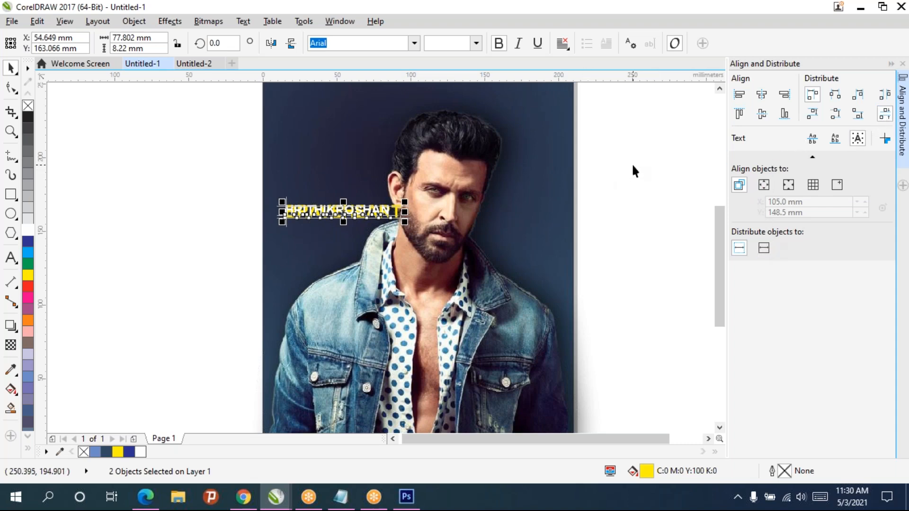
left_click(615, 163)
Step: Move the HRITHIKROSHAN line straight down about 15 mm beneath BRAVEHEART, and undo the accidental move of the man's image
mouse_move(331, 211)
left_mouse_down()
mouse_move(331, 171)
mouse_move(333, 229)
left_mouse_up()
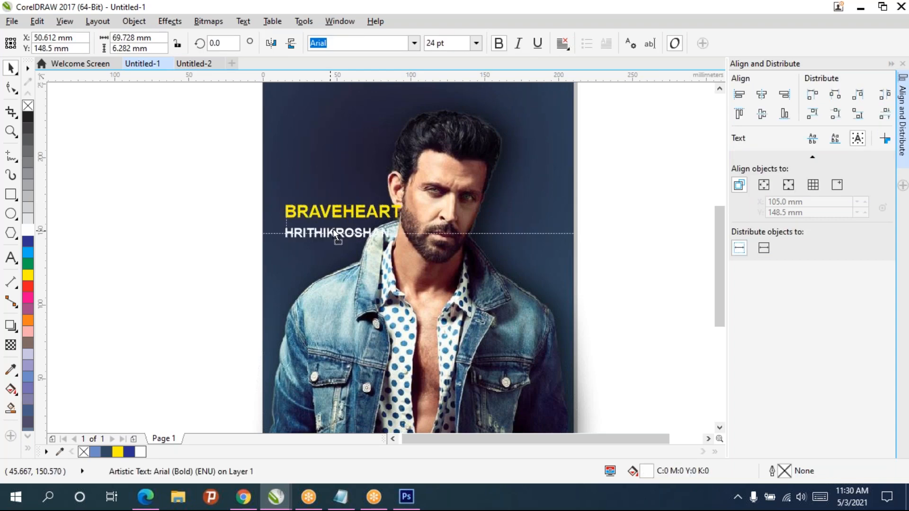
left_click_drag(240, 178, 483, 284)
key("ctrl+z")
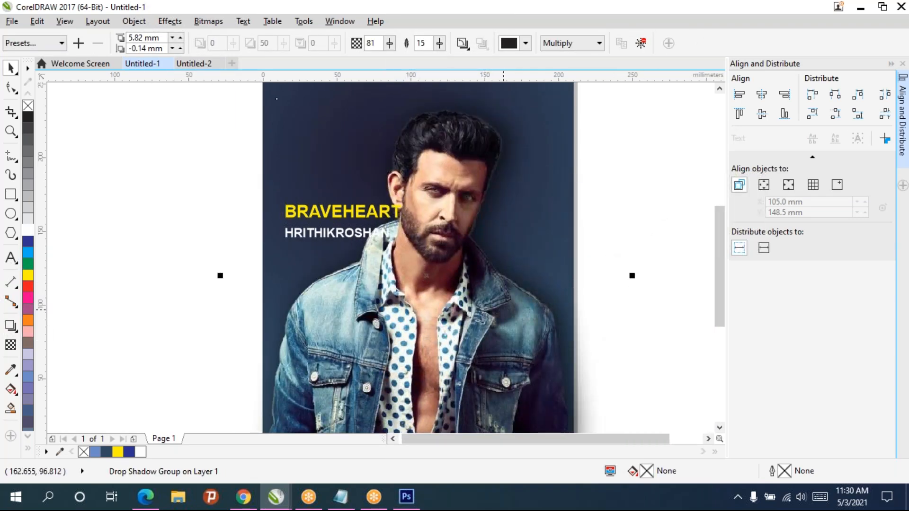
right_click(504, 331)
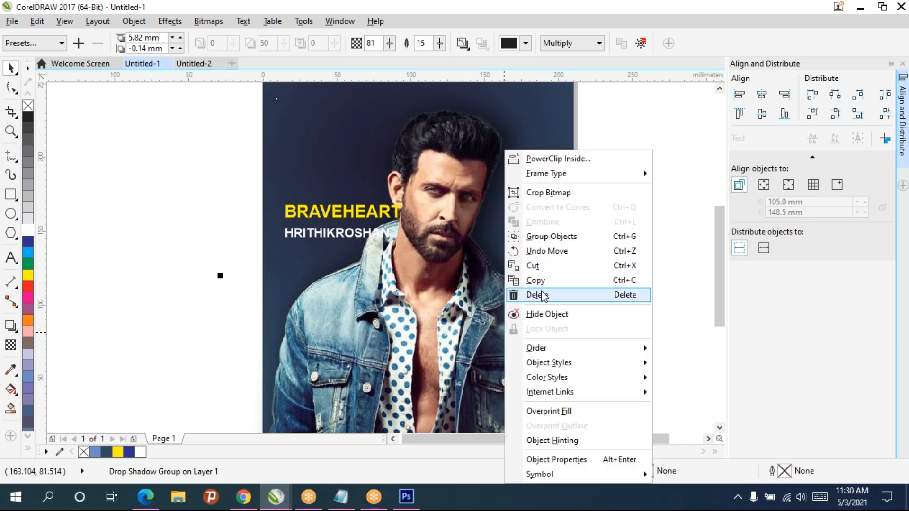
left_click(162, 289)
left_click(461, 364)
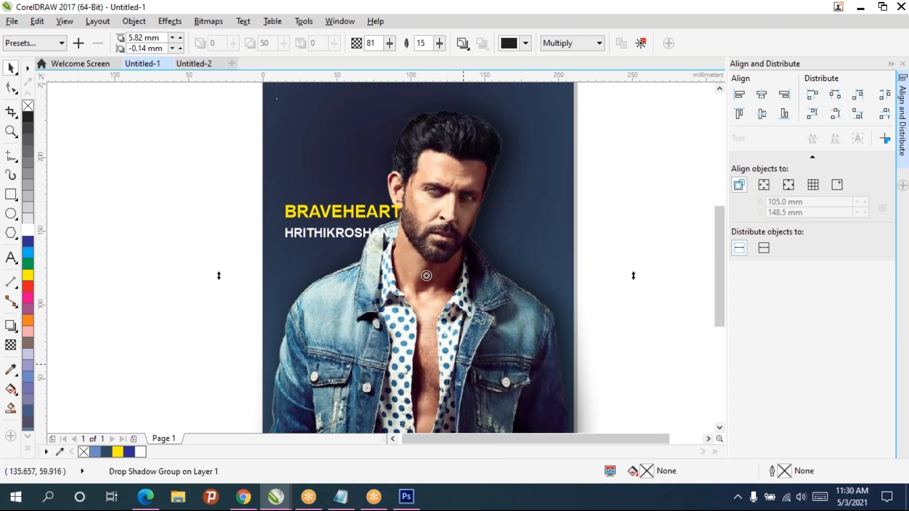
right_click(466, 354)
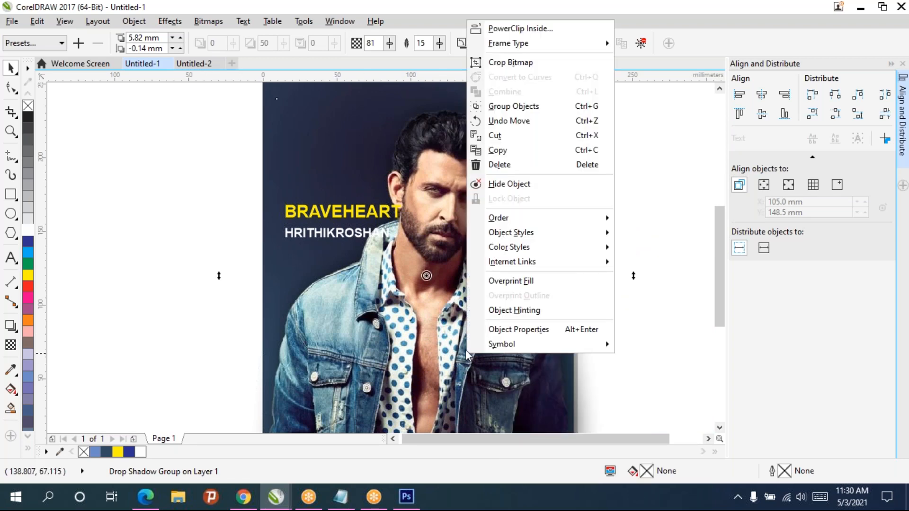
left_click(220, 244)
scroll(250, 229, "down", 3)
left_click(343, 237)
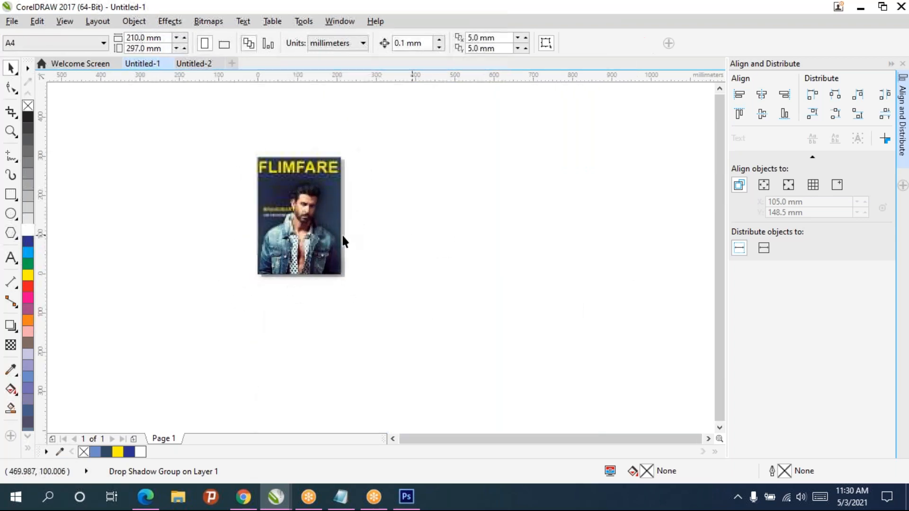
left_click(322, 243)
right_click(308, 239)
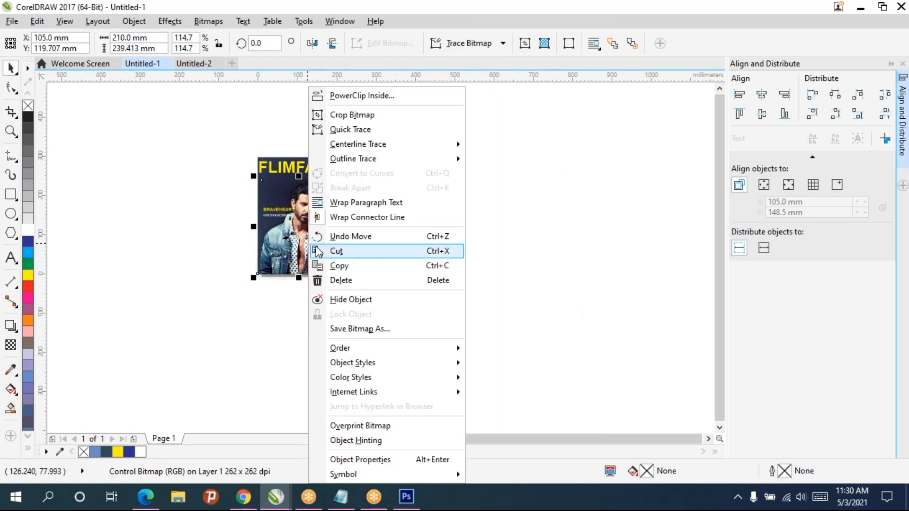
left_click(471, 324)
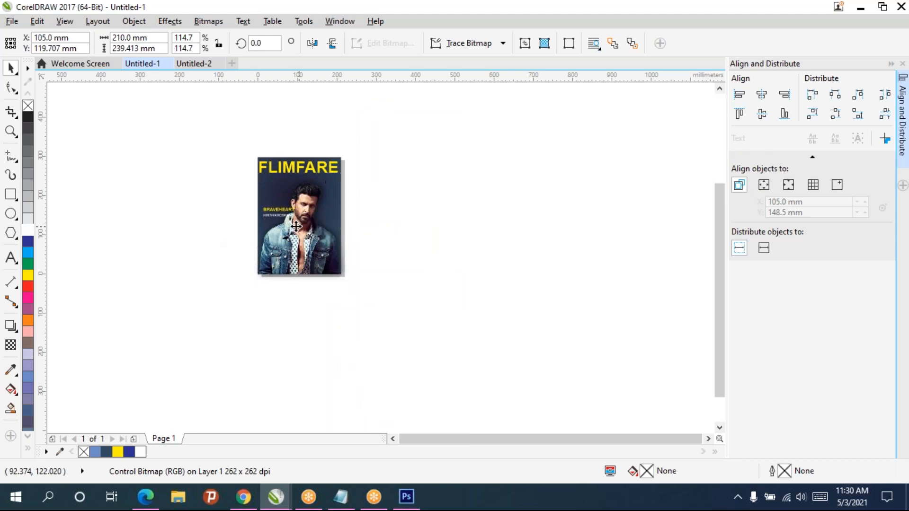
scroll(233, 216, "up", 3)
left_click_drag(233, 215, 406, 209)
scroll(317, 239, "up", 2)
scroll(317, 239, "up", 2)
left_click(170, 176)
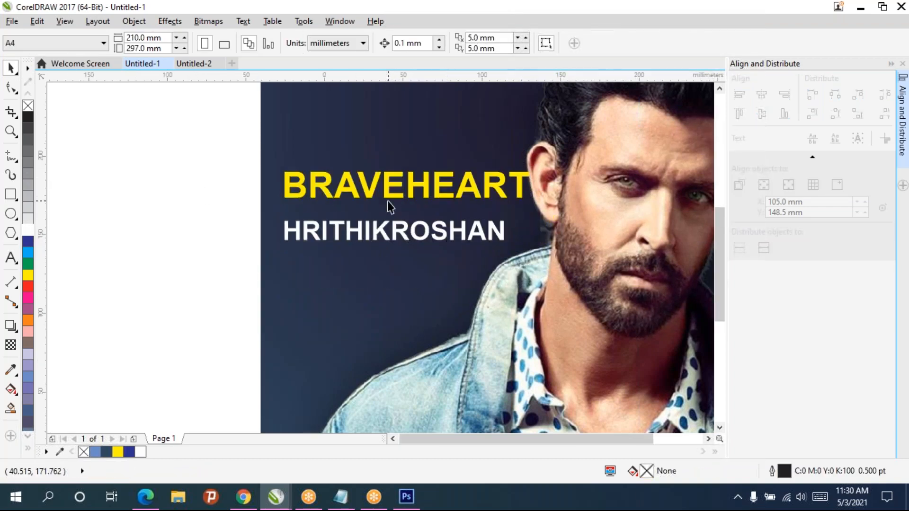
Step: Add the artistic text THE BIG ARRIVAL on three lines at 24 pt, beneath the start of the FLIMFARE title
scroll(389, 205, "down", 4)
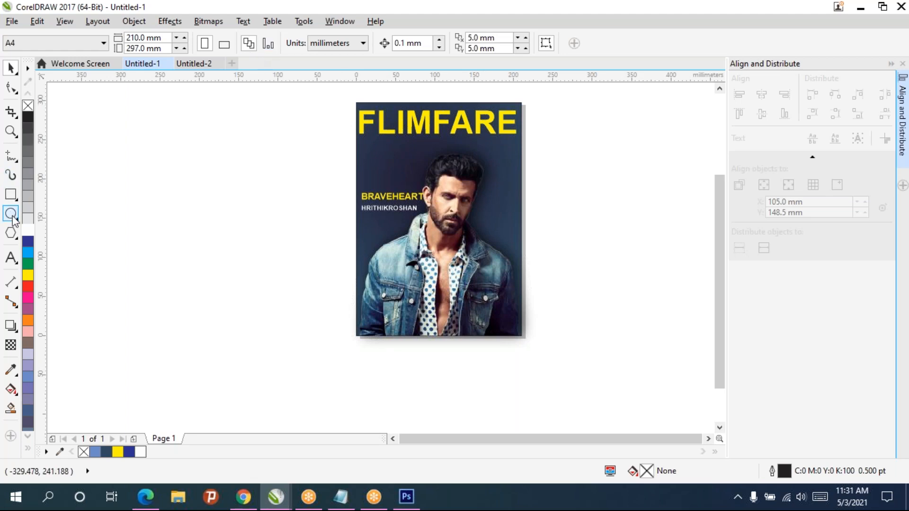
left_click(16, 257)
left_click(377, 148)
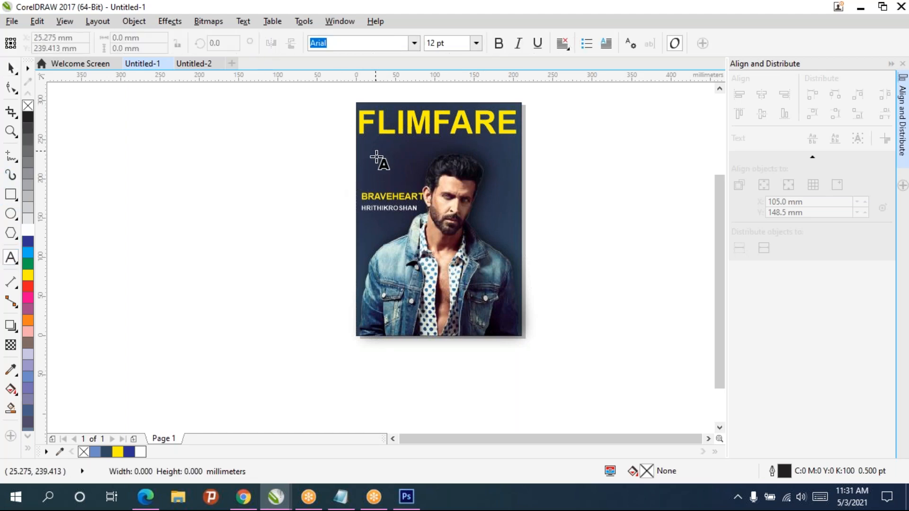
type("M")
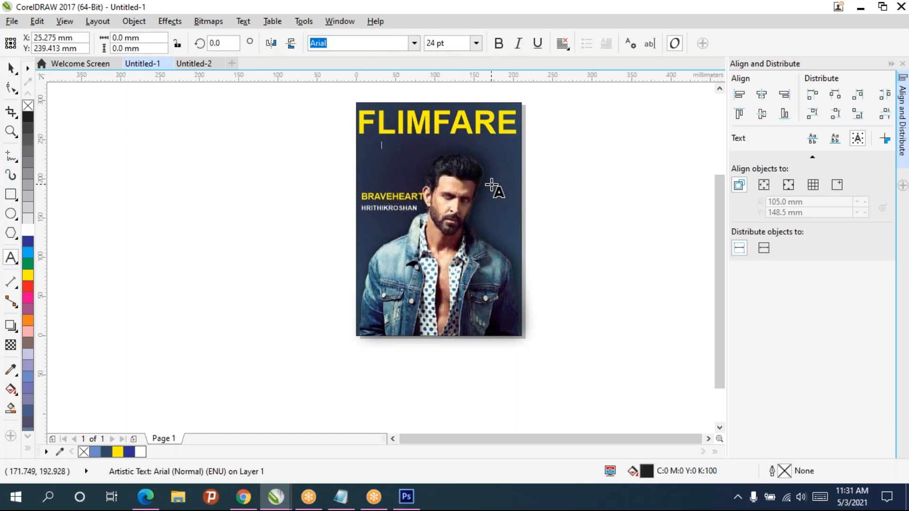
key("BackSpace")
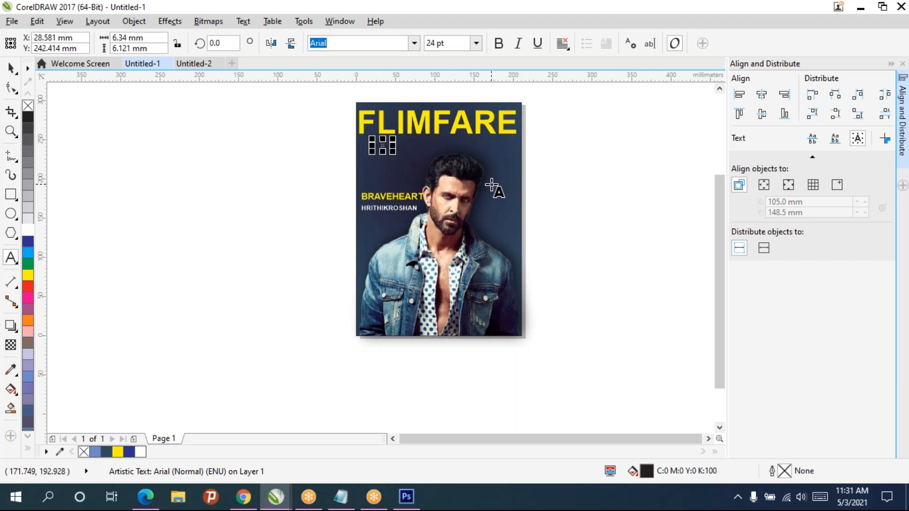
type("MO")
key("Escape")
Step: Make THE BIG ARRIVAL bold and white, and enlarge it to nearly BRAVEHEART's width between the title and BRAVEHEART
key("ctrl+a")
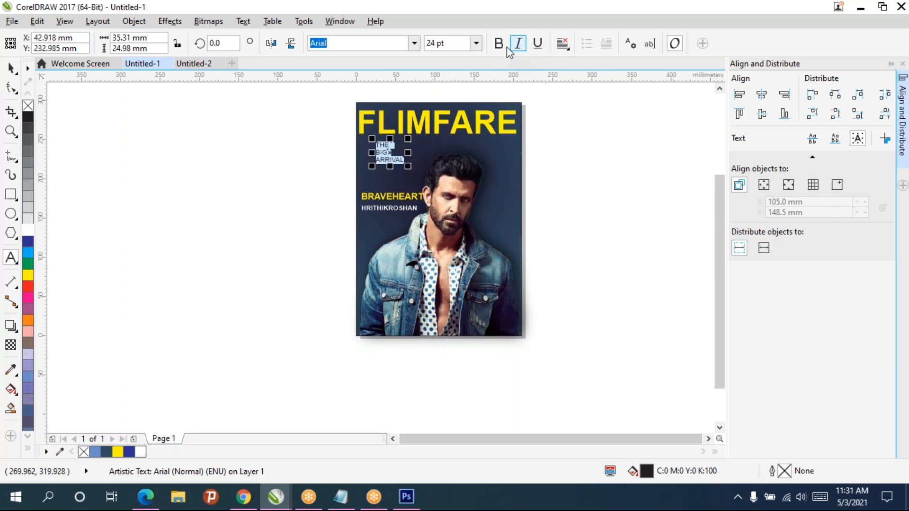
left_click(499, 45)
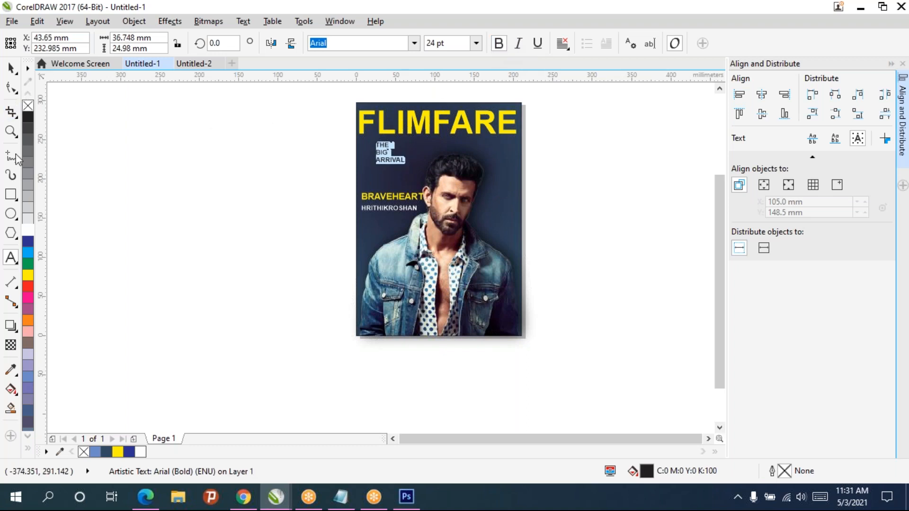
left_click(28, 234)
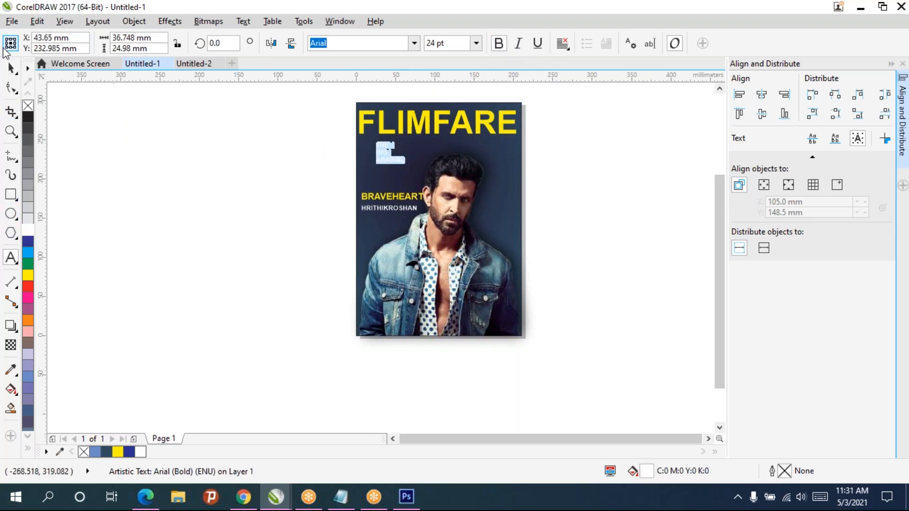
left_click(10, 68)
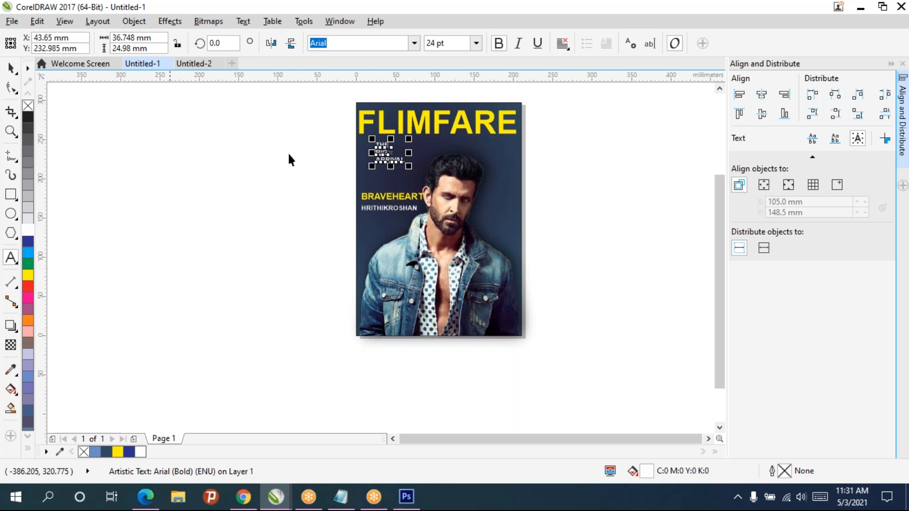
mouse_move(406, 166)
left_mouse_down()
mouse_move(491, 183)
mouse_move(435, 185)
mouse_move(393, 163)
left_mouse_up()
left_click(328, 138)
Step: Align the left edges of THE BIG ARRIVAL, BRAVEHEART and HRITHIKROSHAN
left_click_drag(323, 127, 442, 232)
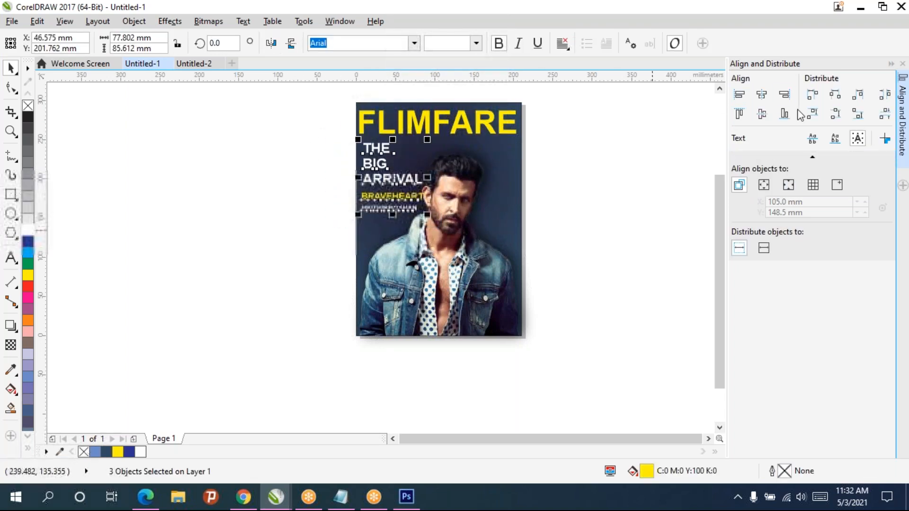
left_click(739, 96)
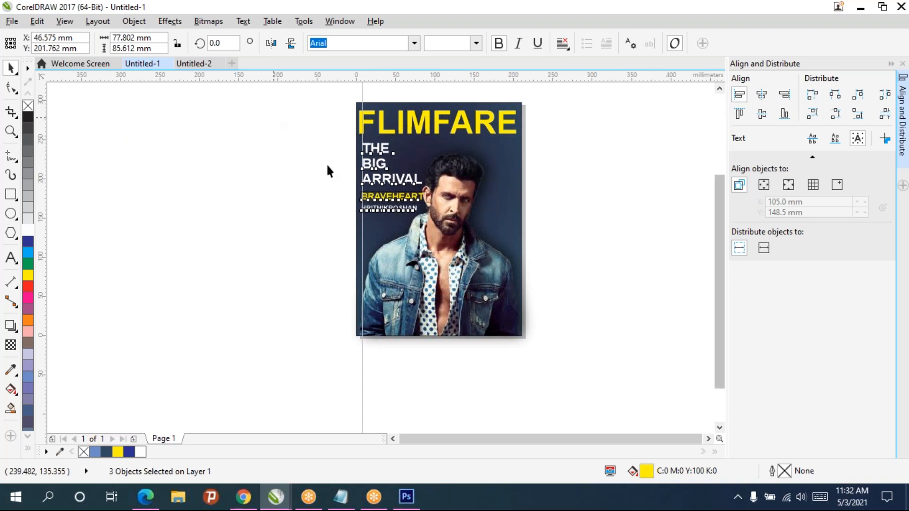
left_click(326, 163)
scroll(354, 120, "up", 2)
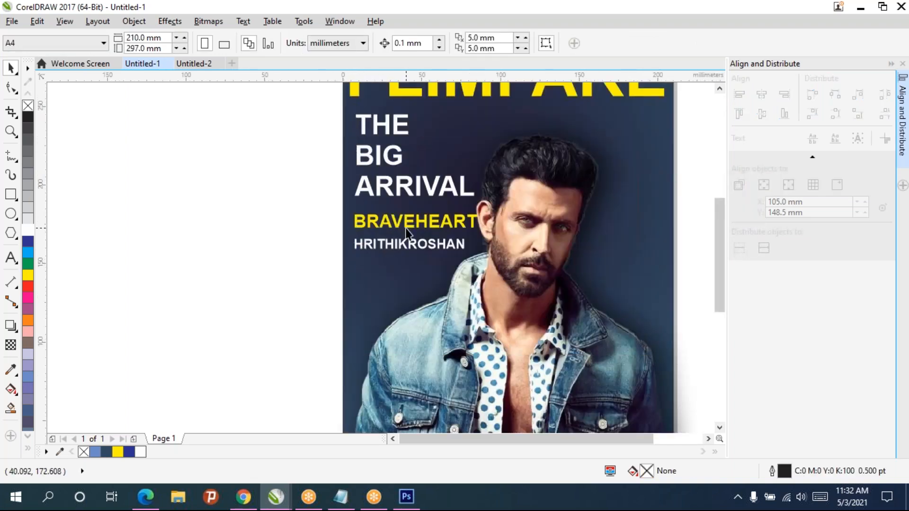
scroll(406, 229, "down", 2)
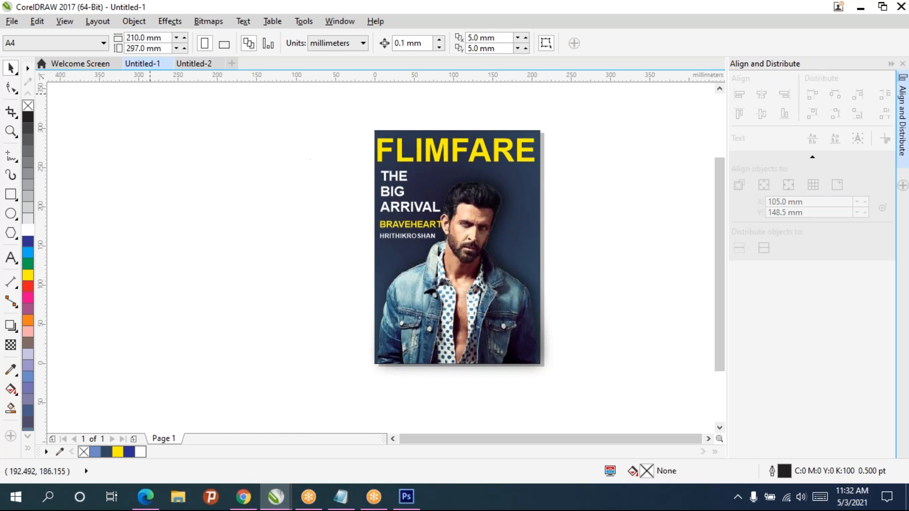
Step: In the Untitled-2 document, draw six overlapping ellipses of different proportions on the empty area beside the gradient rectangle
left_click(211, 63)
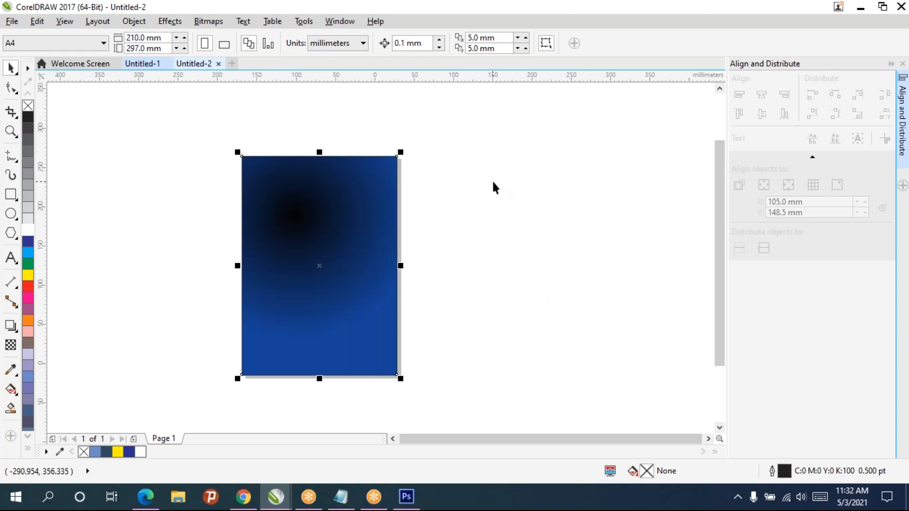
left_click(11, 213)
mouse_move(440, 148)
left_mouse_down()
mouse_move(525, 220)
mouse_move(509, 231)
left_mouse_up()
left_click_drag(589, 165, 500, 231)
left_click_drag(545, 87, 531, 213)
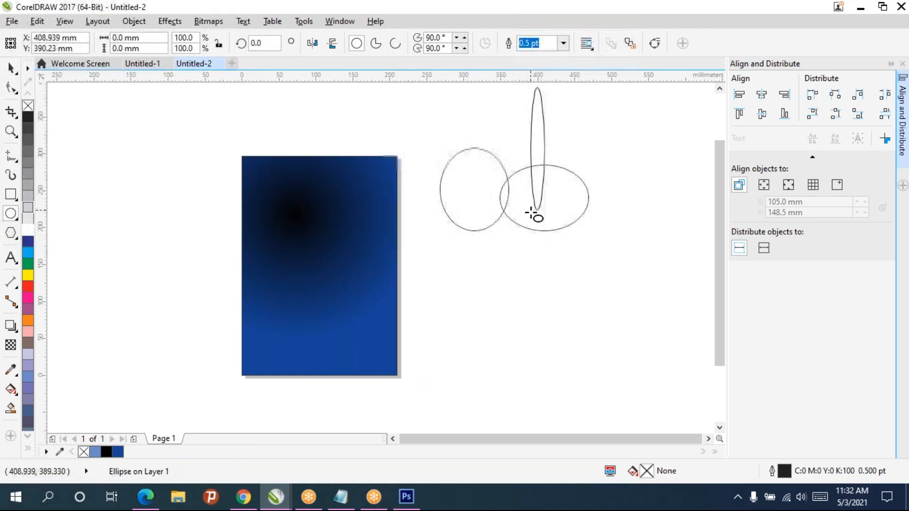
left_click_drag(452, 137, 529, 210)
left_click_drag(637, 173, 538, 225)
left_click_drag(456, 224, 530, 296)
Step: Select all six ellipses, try aligning them by their left edges, and centre them on one another horizontally and vertically
left_click(11, 69)
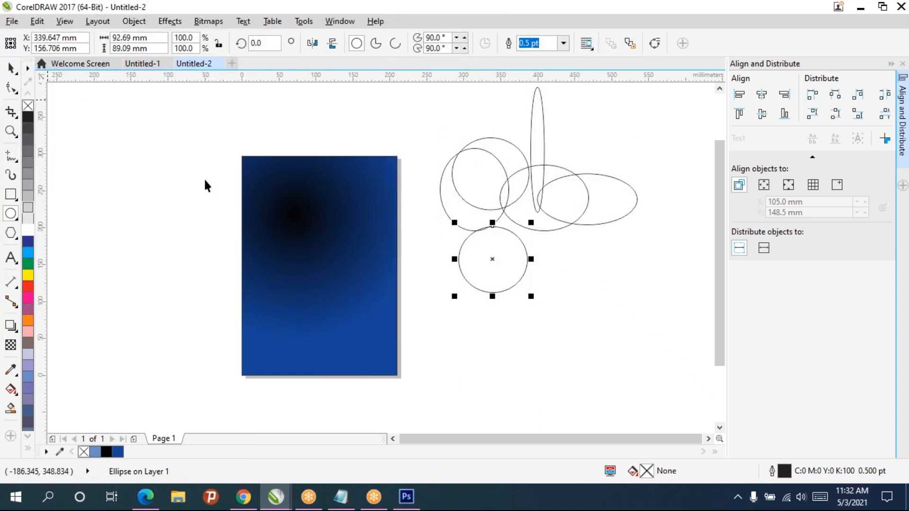
left_click_drag(690, 354, 377, 196)
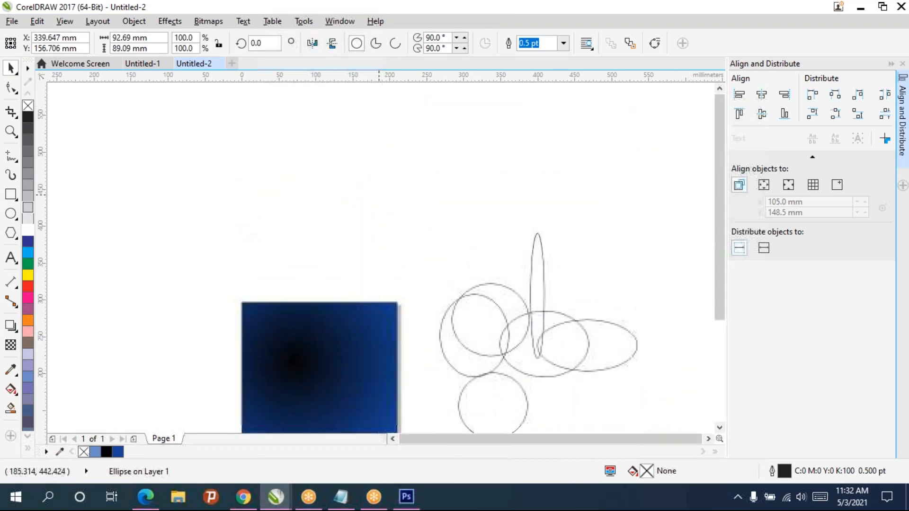
left_click(762, 95)
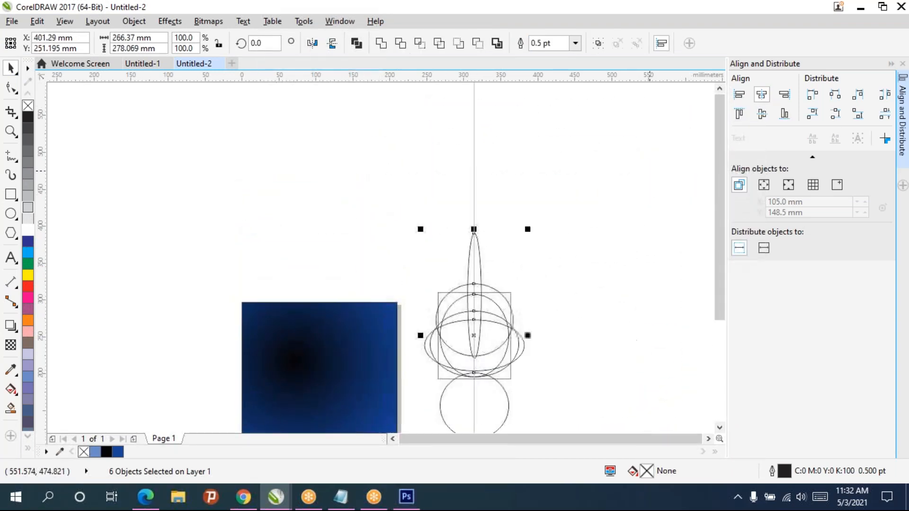
left_click(739, 94)
left_click(760, 114)
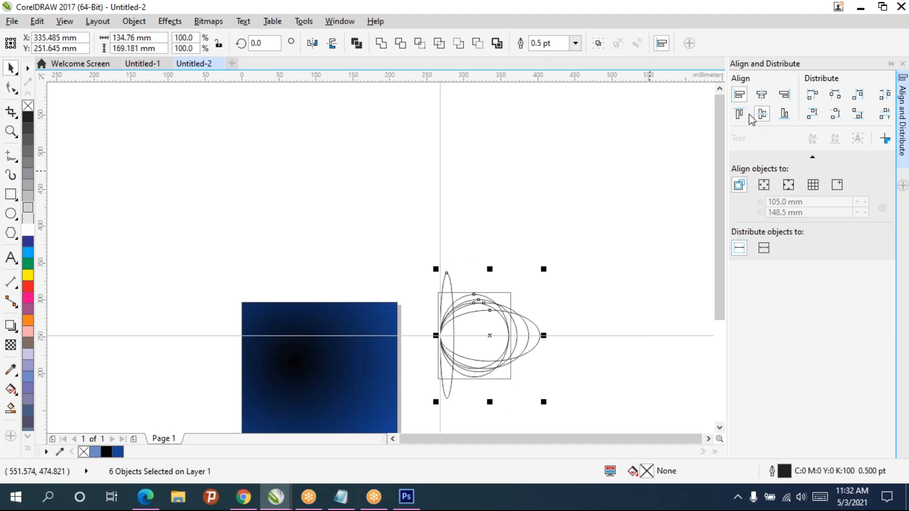
left_click(762, 95)
scroll(539, 314, "down", 3)
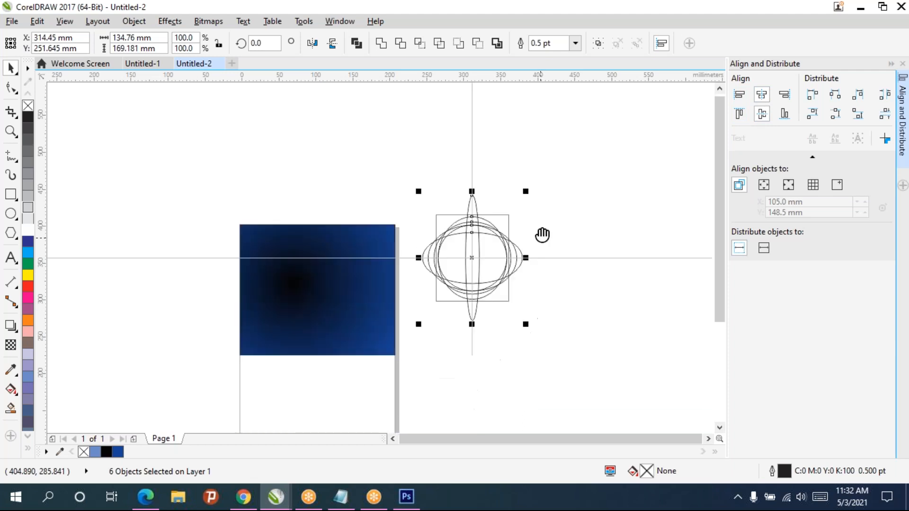
scroll(480, 257, "up", 2)
scroll(481, 256, "down", 2)
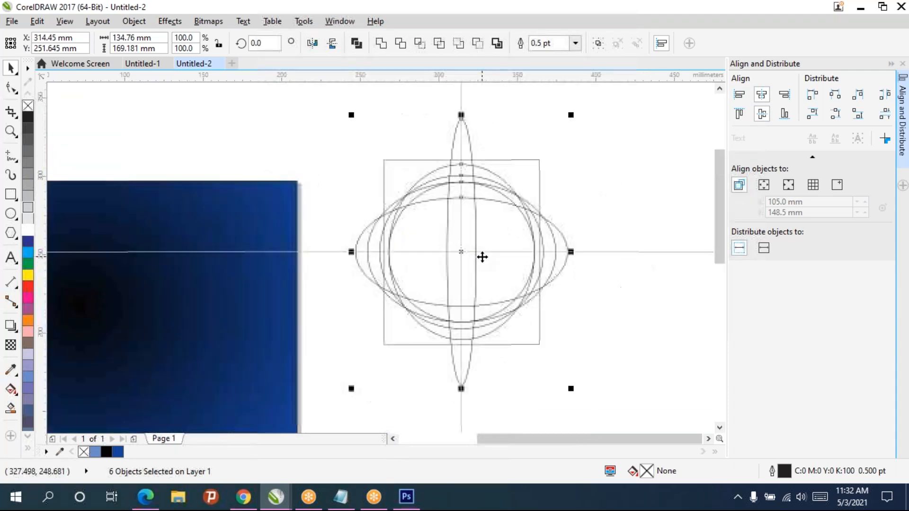
left_click(673, 184)
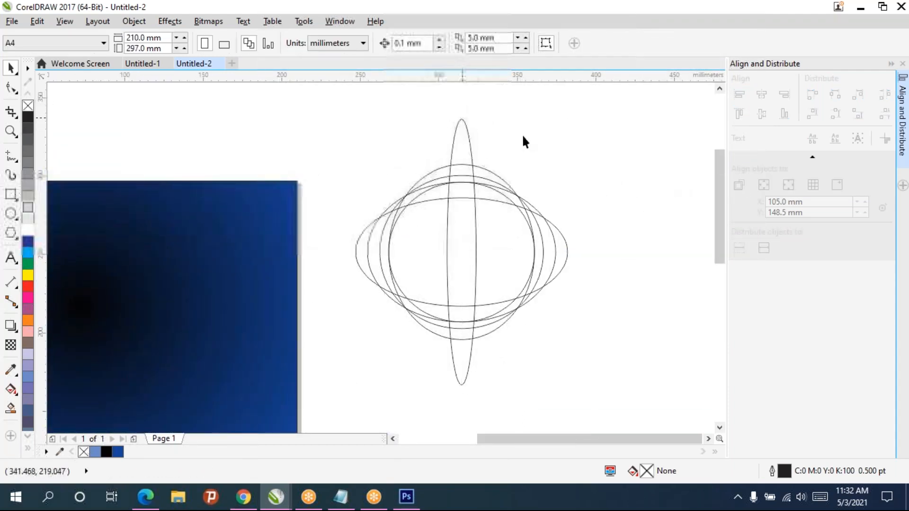
Step: Delete the six concentric ellipses beside the gradient rectangle
scroll(607, 179, "down", 1)
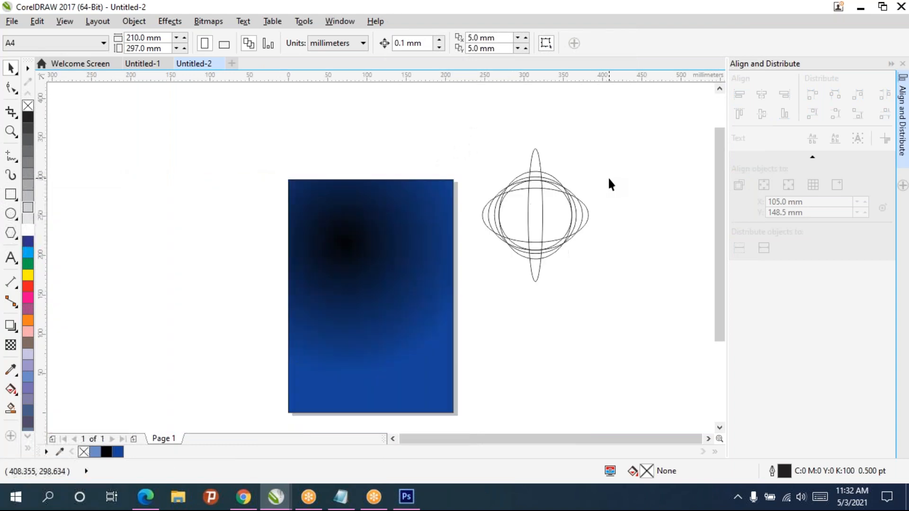
left_click_drag(612, 198, 555, 169)
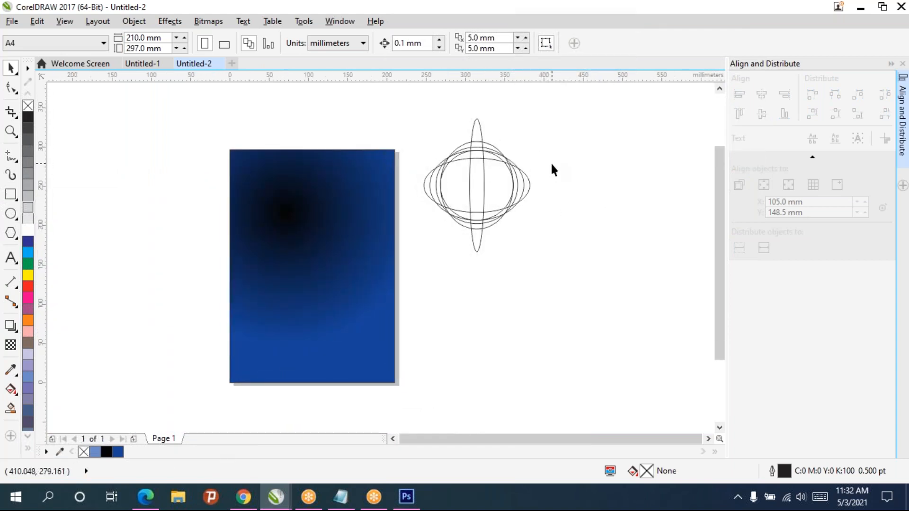
left_click_drag(417, 104, 563, 270)
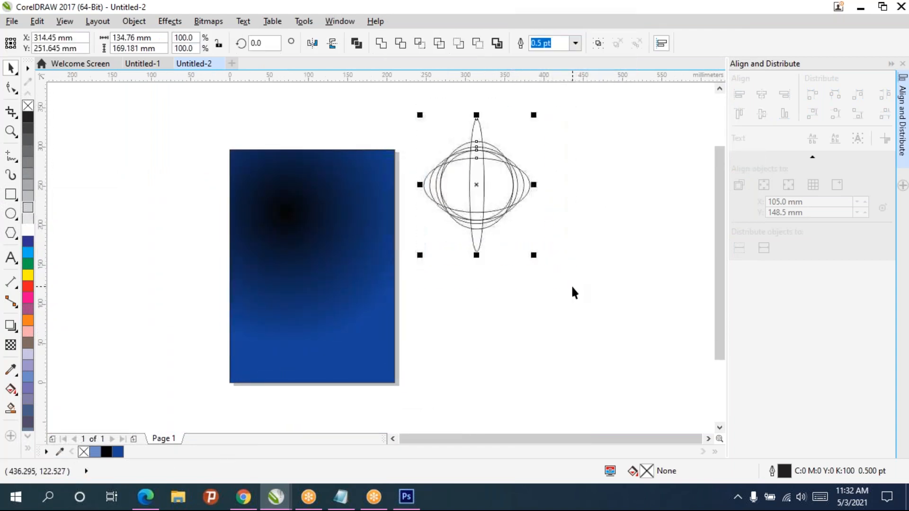
key("Delete")
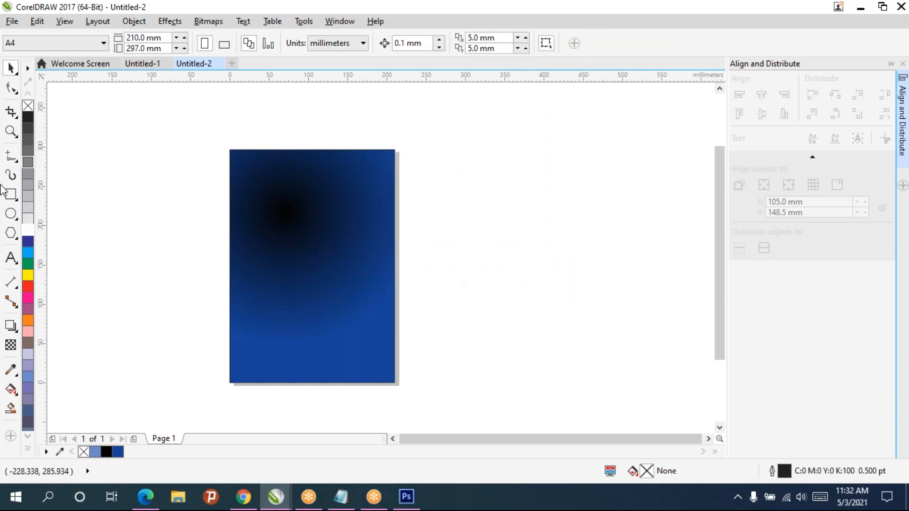
Step: Draw four separate rectangles of different sizes on the empty area beside the gradient rectangle
left_click(10, 194)
left_click_drag(409, 170, 480, 257)
left_click_drag(550, 214, 621, 290)
mouse_move(467, 306)
left_mouse_down()
mouse_move(496, 330)
mouse_move(621, 379)
left_mouse_up()
Step: Select the four rectangles and align their centres vertically so they sit in one row
left_click(11, 68)
left_click_drag(379, 113, 672, 414)
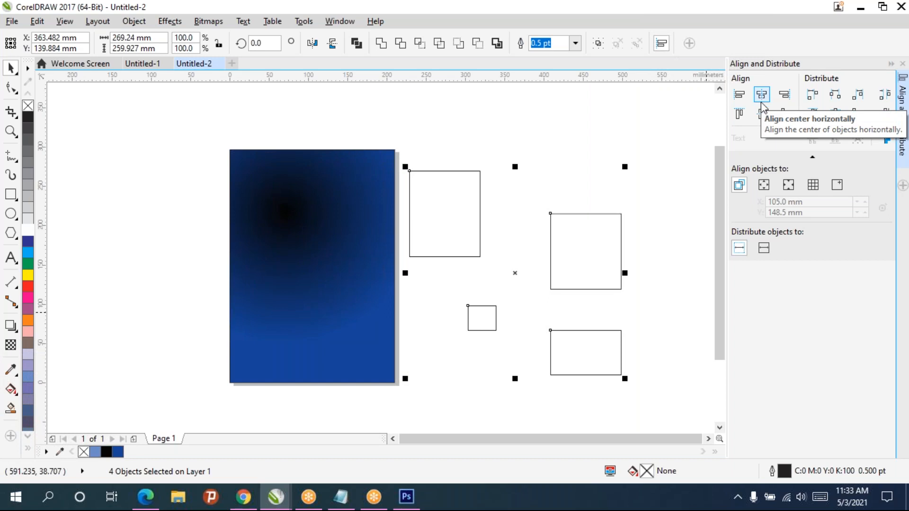
left_click(761, 114)
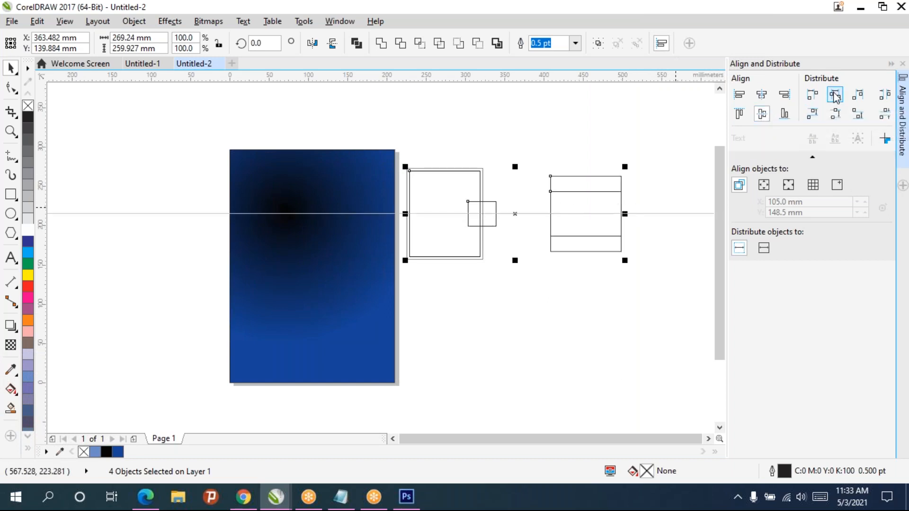
Step: Try distributing the four rectangles by left edges, by horizontal centres and with equal horizontal spacing
left_click(812, 95)
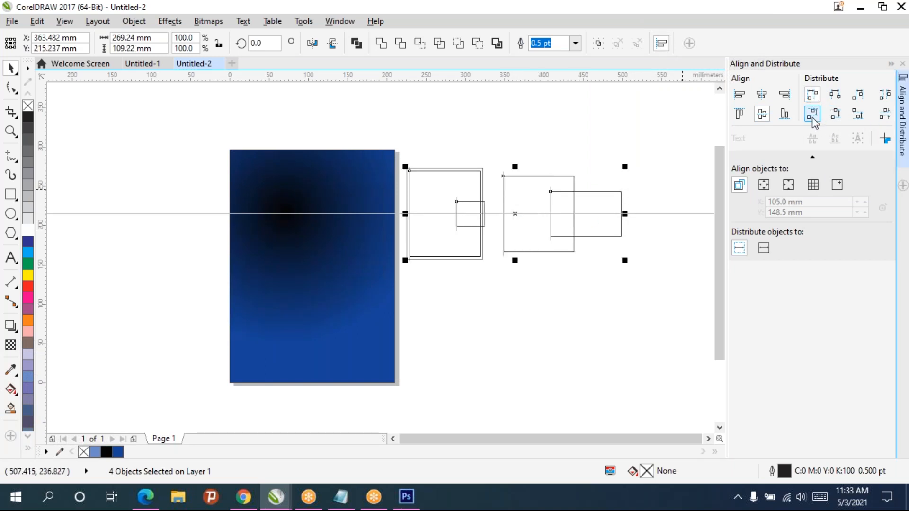
left_click(816, 97)
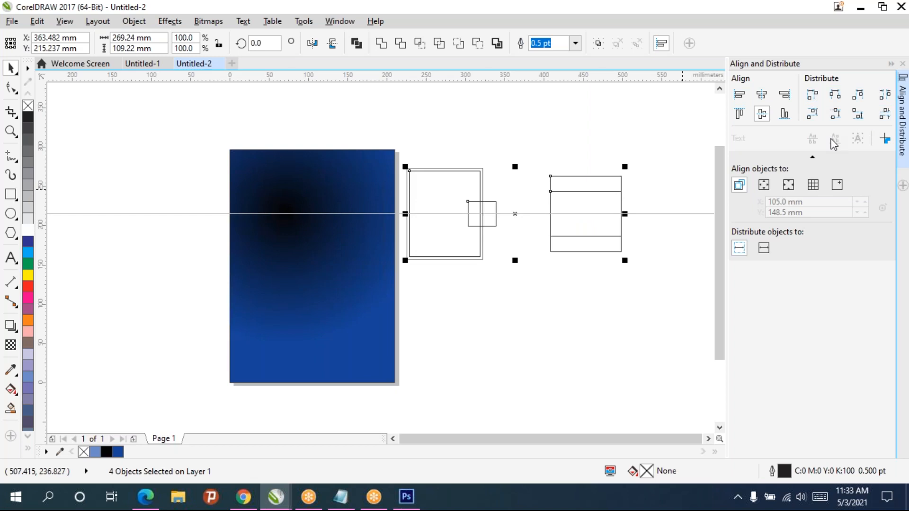
left_click(835, 97)
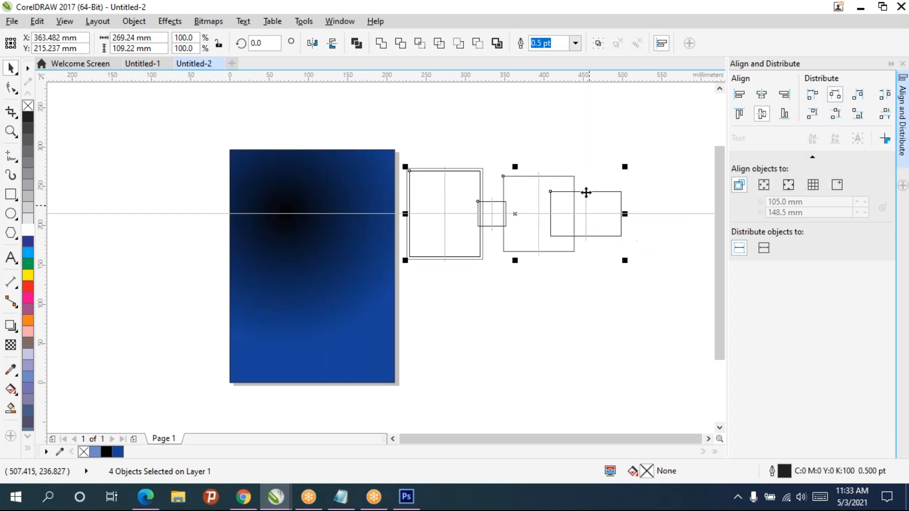
left_click(836, 97)
left_click(884, 94)
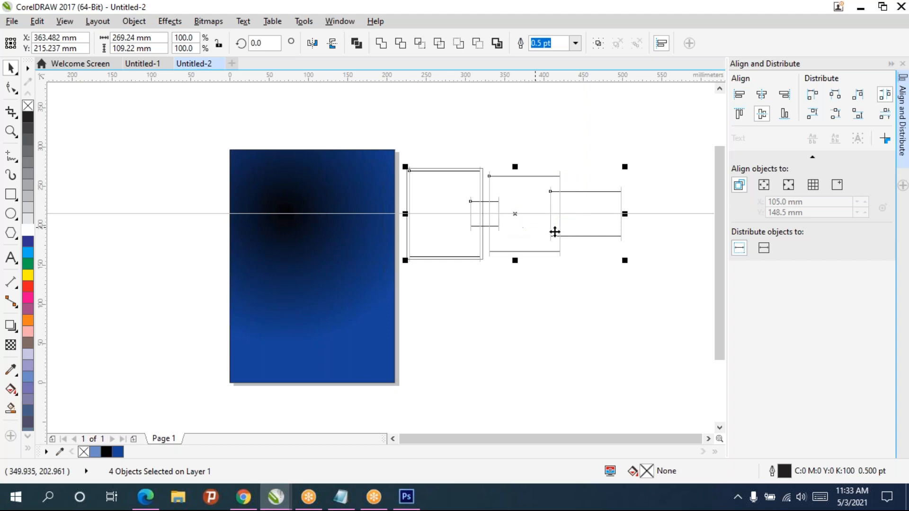
left_click(813, 96)
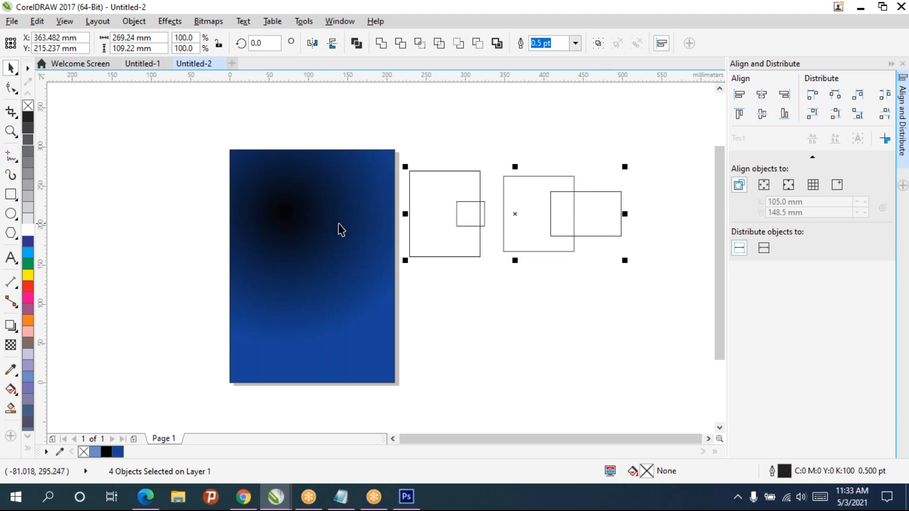
Step: Widen the row by moving the outermost rectangle about 140 mm farther from the page
left_click(621, 215)
left_click_drag(622, 215, 511, 231)
left_click_drag(456, 218, 566, 217)
Step: Distribute the widened row of rectangles by left edges, centres and right edges, finishing with equal horizontal spacing
left_click_drag(239, 140, 672, 286)
left_click(815, 97)
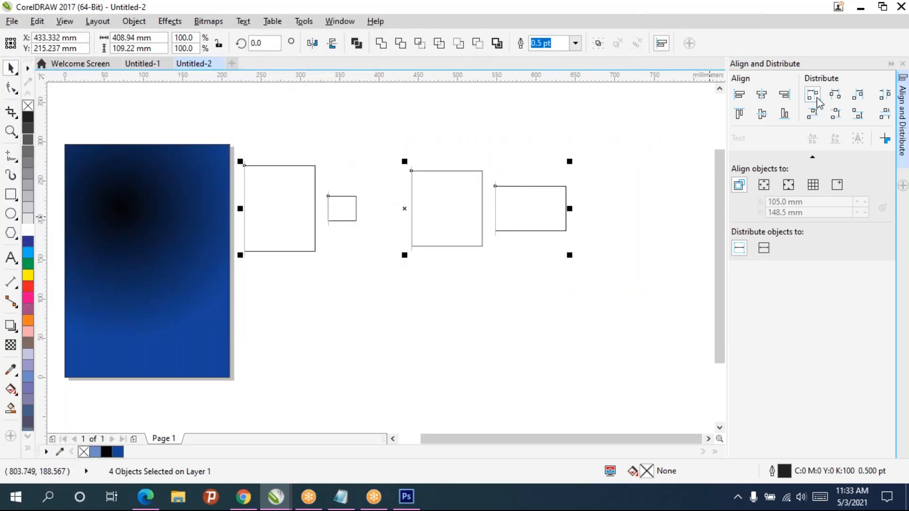
left_click(836, 95)
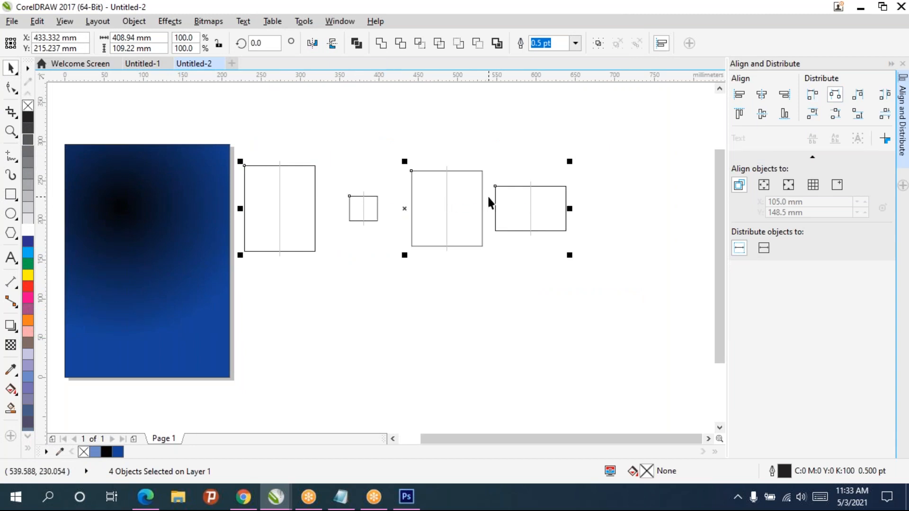
left_click(857, 98)
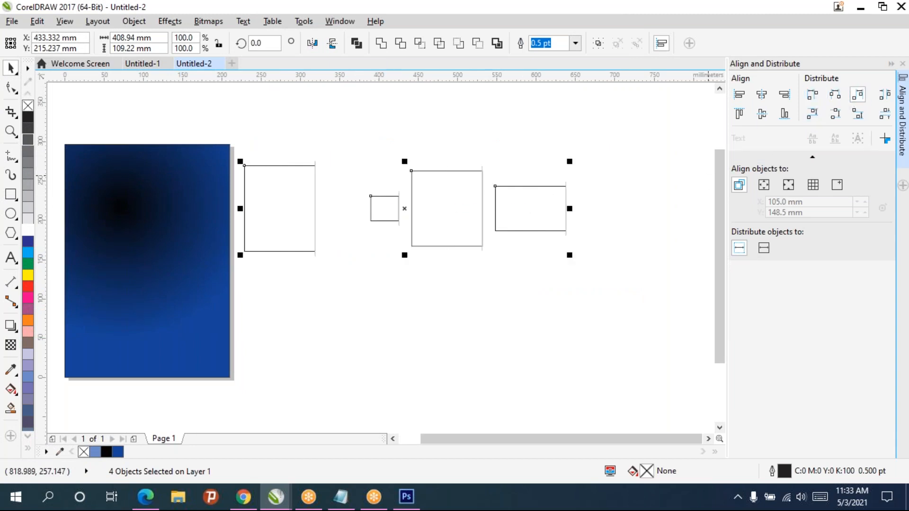
left_click(883, 94)
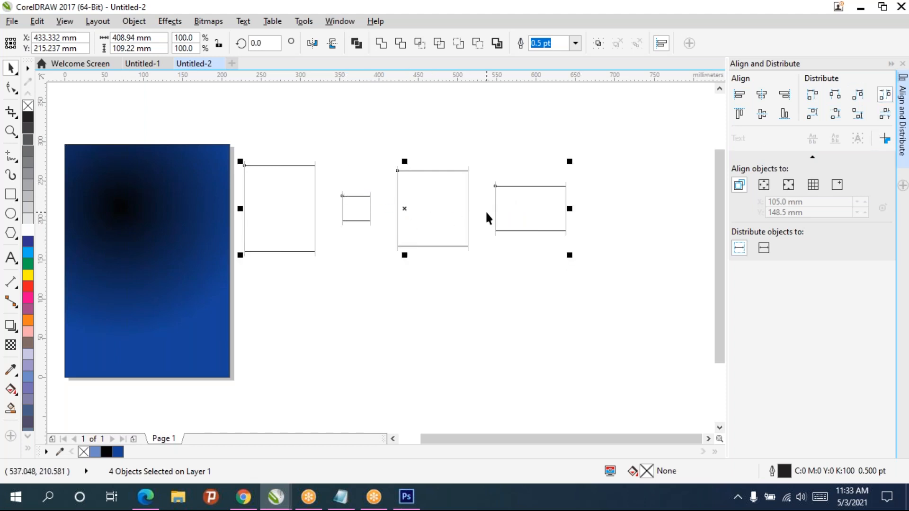
left_click(439, 314)
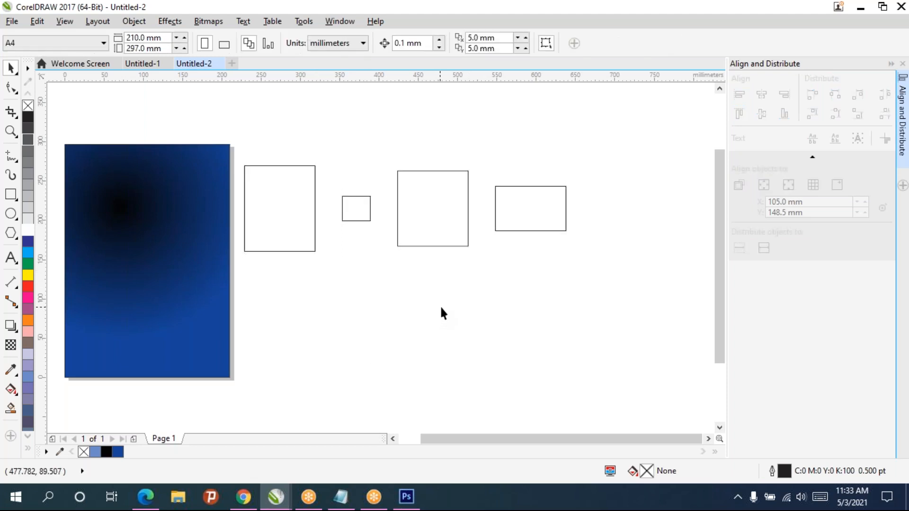
Step: Align the four rectangles by their left and top edges, and delete them
left_click_drag(256, 189, 637, 327)
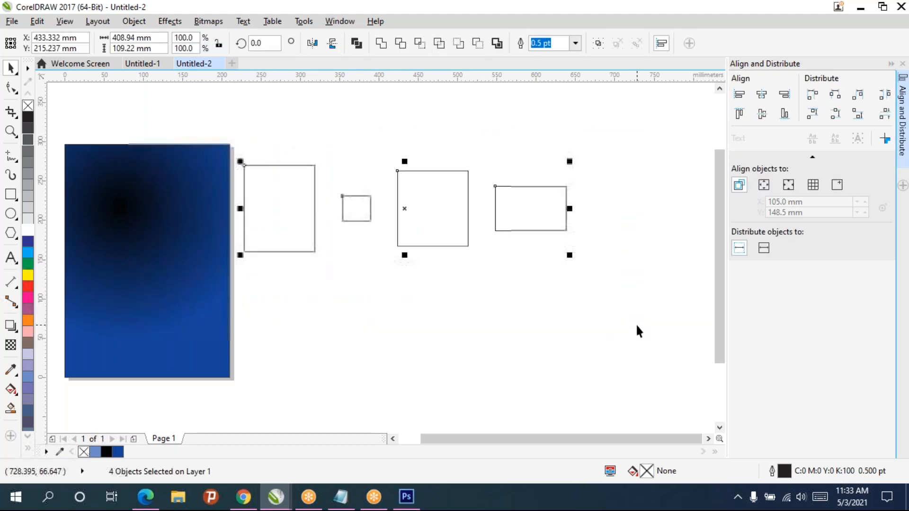
left_click(742, 95)
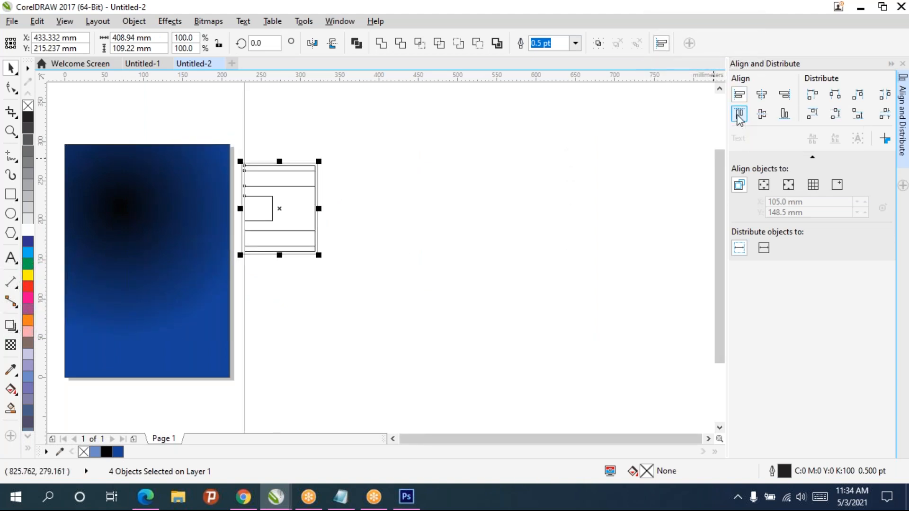
left_click(738, 115)
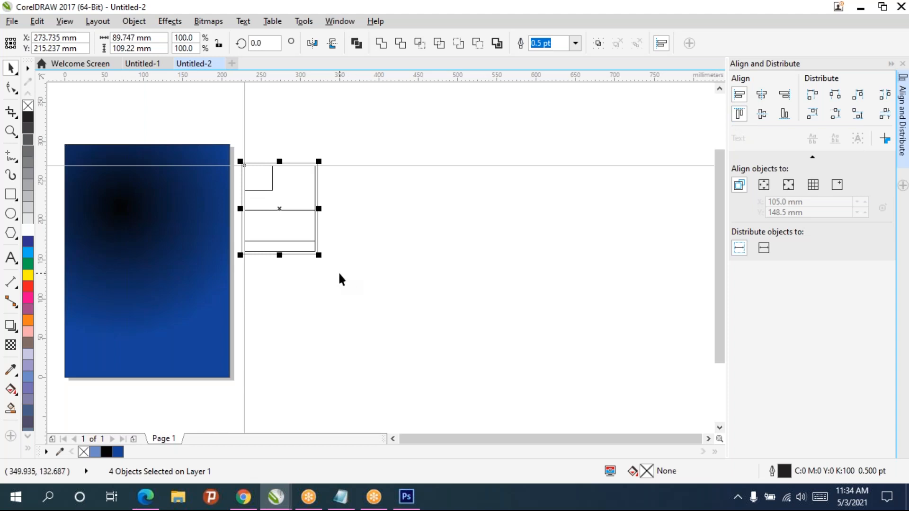
key("Delete")
Step: Lock the blue and black gradient rectangle on the page
scroll(339, 274, "up", 1)
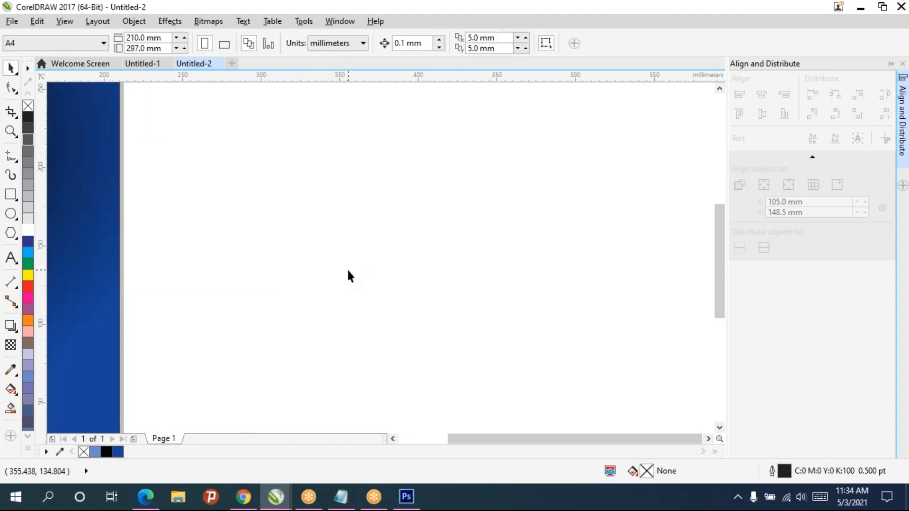
scroll(311, 257, "down", 1)
left_click_drag(319, 263, 478, 269)
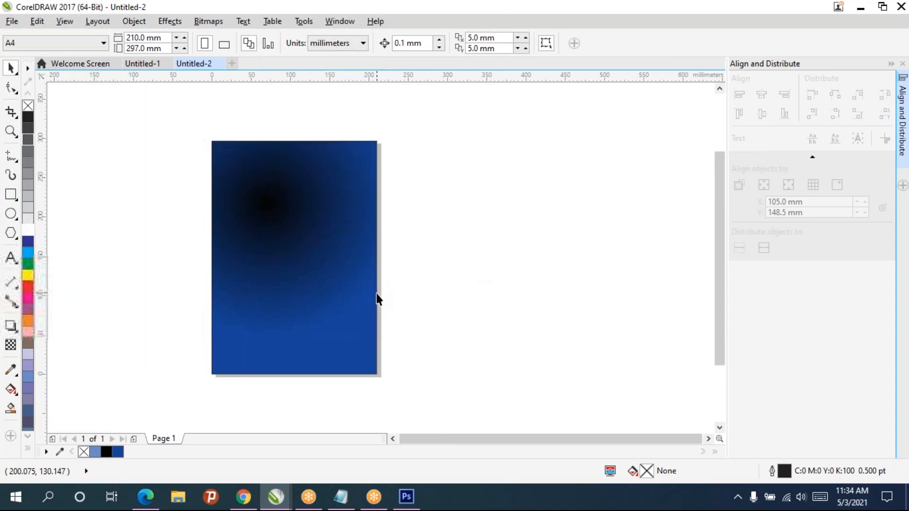
left_click(246, 265)
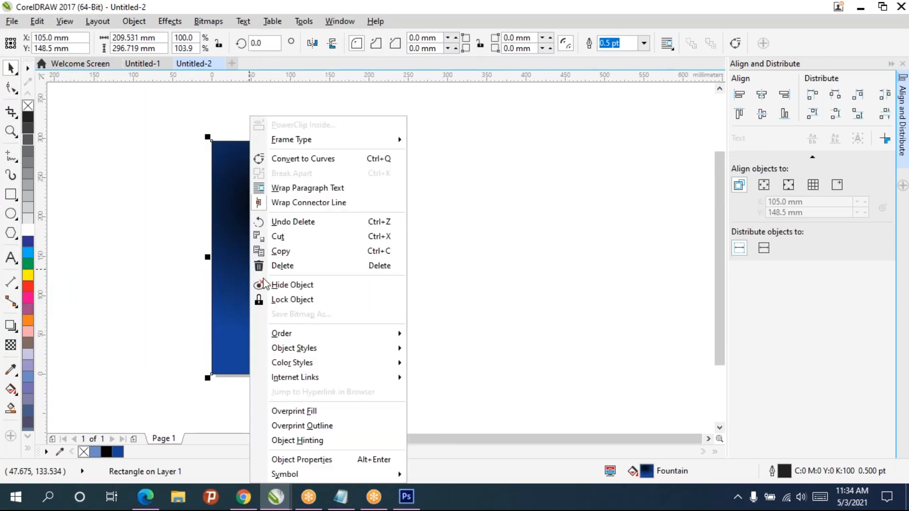
left_click(296, 299)
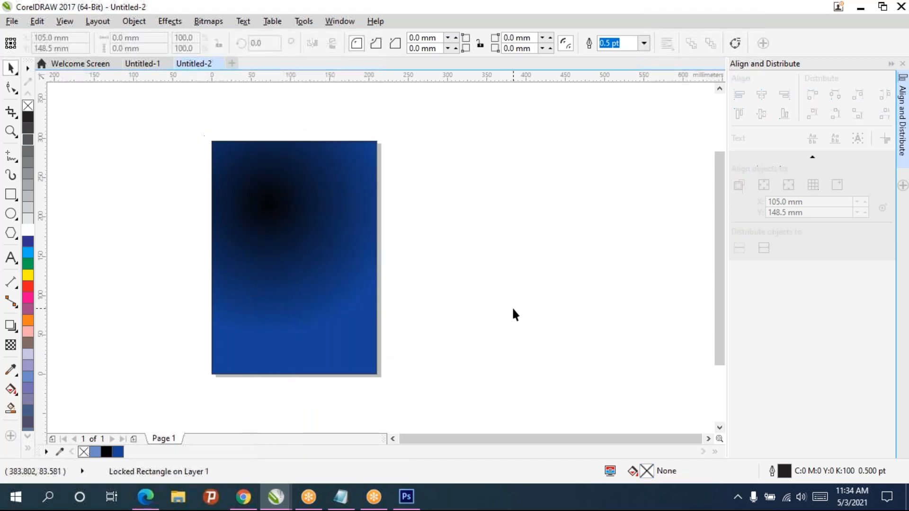
Step: In the Untitled-1 cover, move the man's image straight up to the title, and return it to the page's bottom edge
left_click(130, 66)
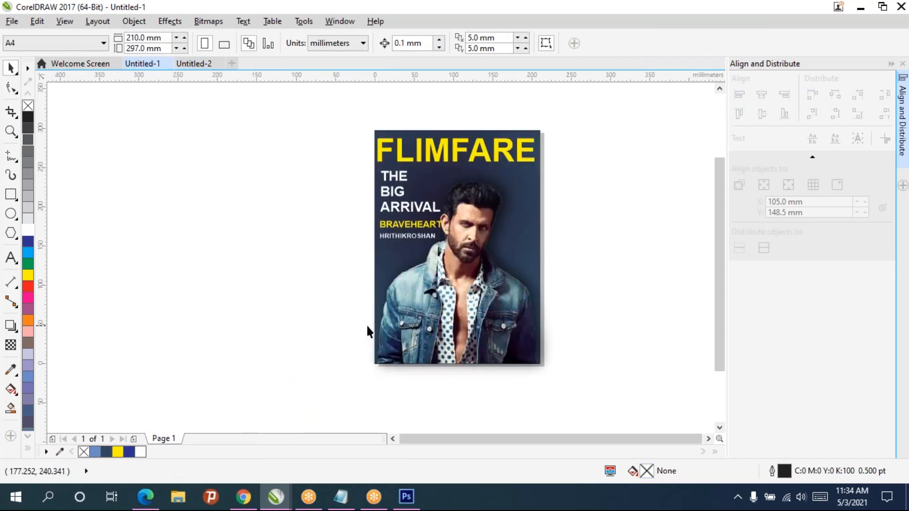
left_click_drag(479, 223, 474, 188)
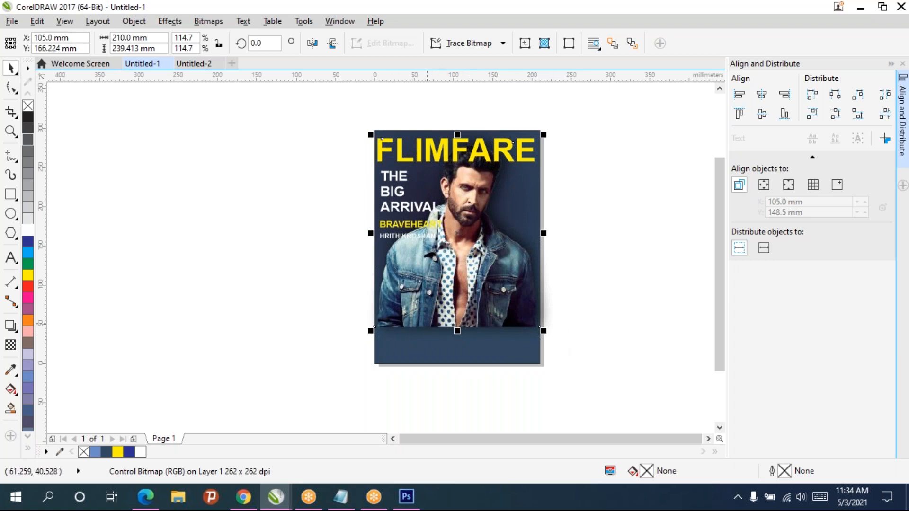
left_click_drag(460, 295, 460, 334)
left_click(605, 305)
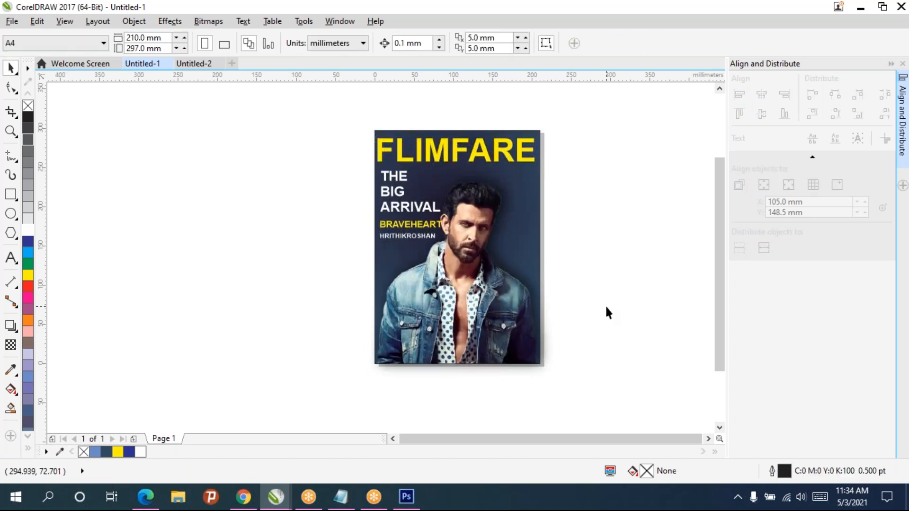
Step: Enlarge the man's image proportionally to about 273 × 311 mm and centre it on the page
left_click(445, 311)
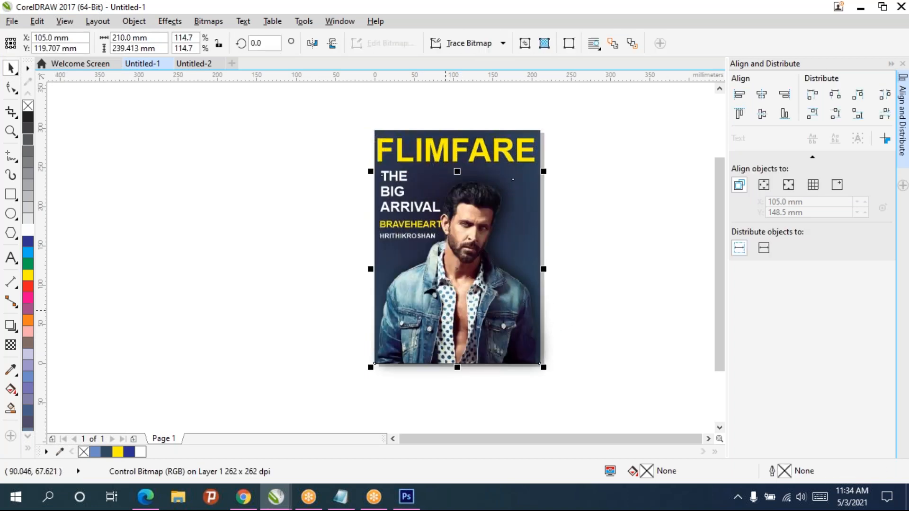
left_click_drag(373, 172, 328, 107)
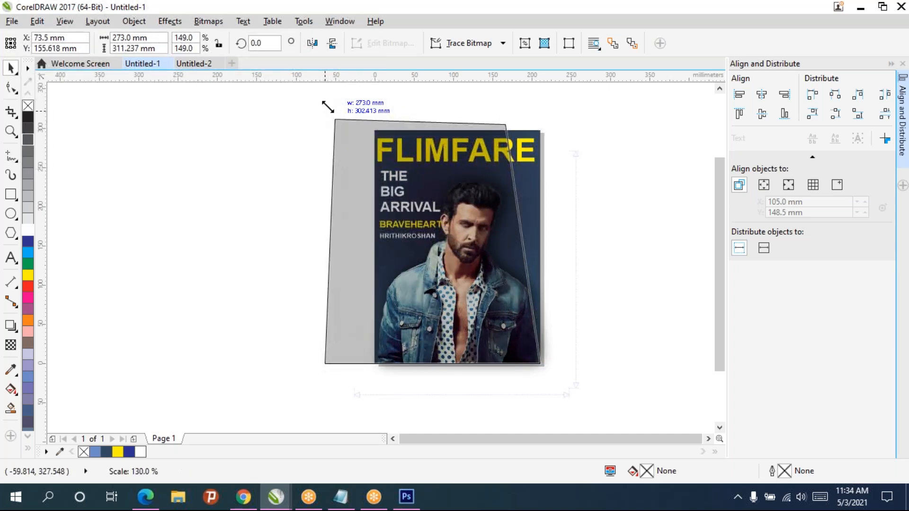
left_click_drag(328, 107, 328, 106)
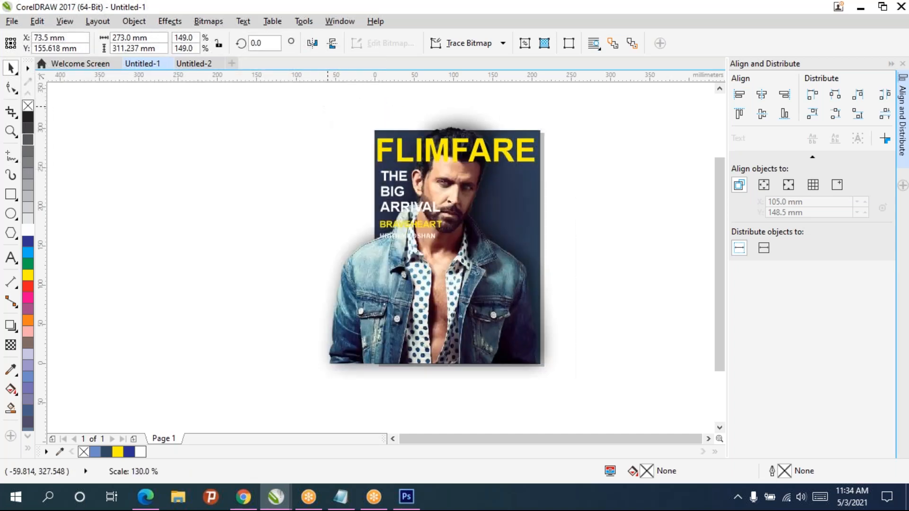
left_click(646, 217)
left_click_drag(475, 303, 498, 303)
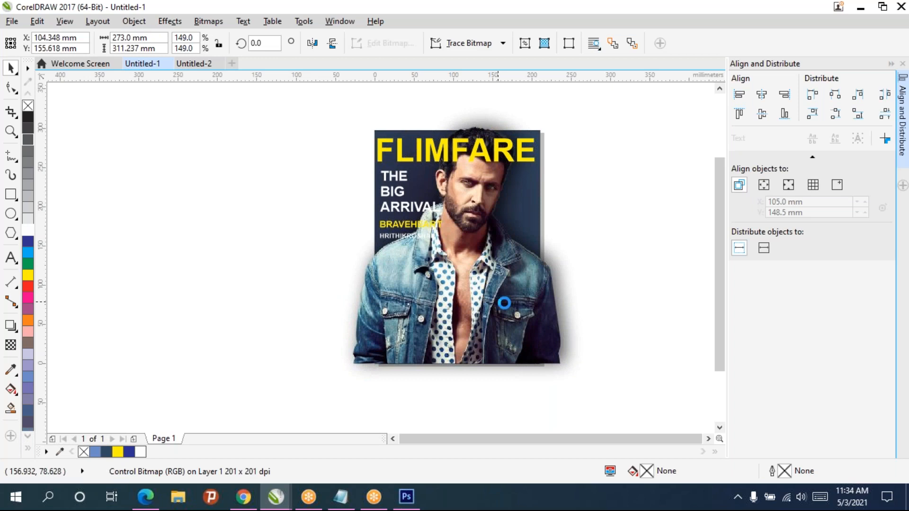
left_click(619, 314)
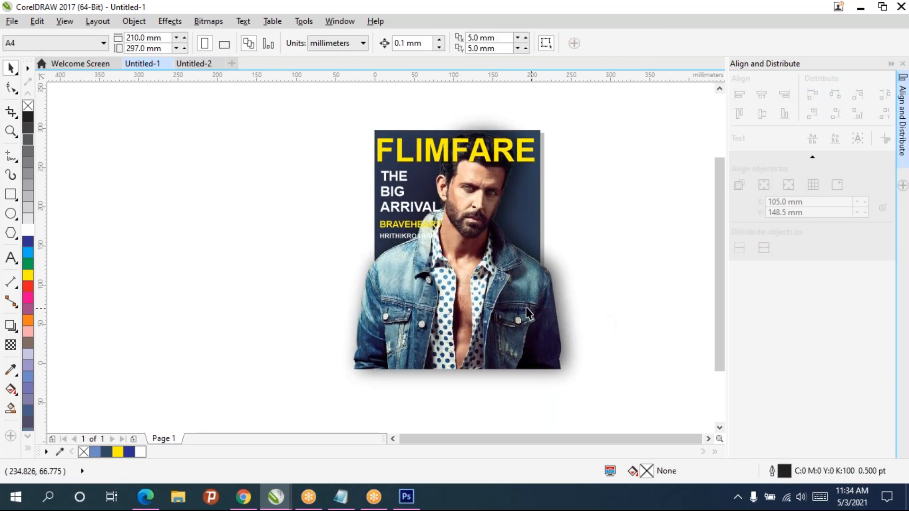
Step: Try to PowerClip the man's image inside the page's background rectangle
left_click(482, 270)
right_click(482, 270)
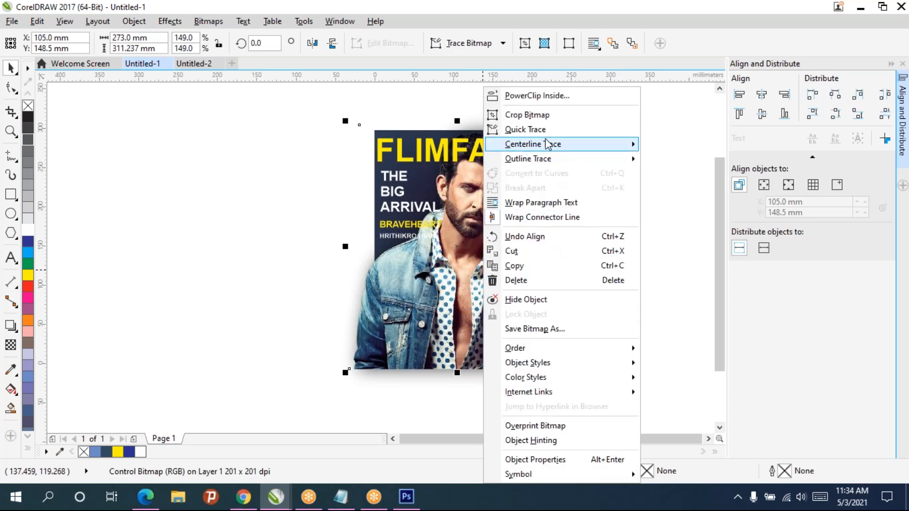
left_click(536, 95)
left_click(522, 201)
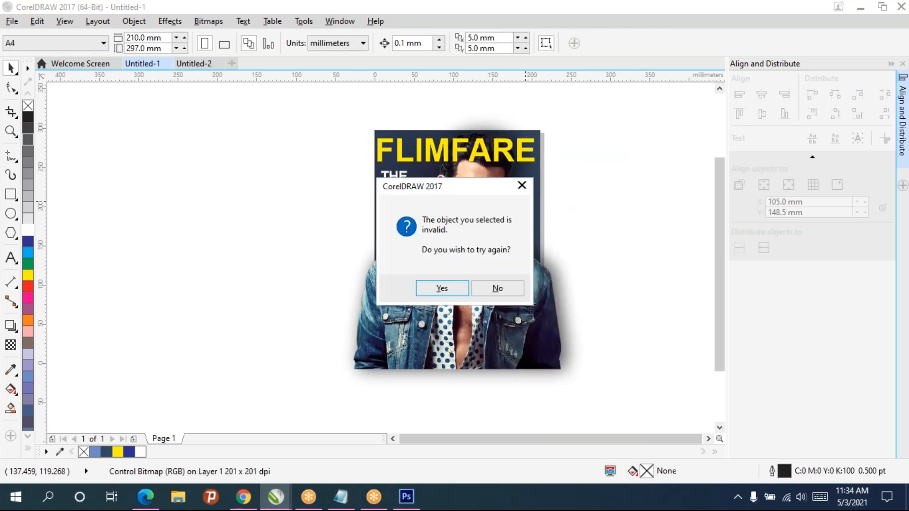
left_click(442, 288)
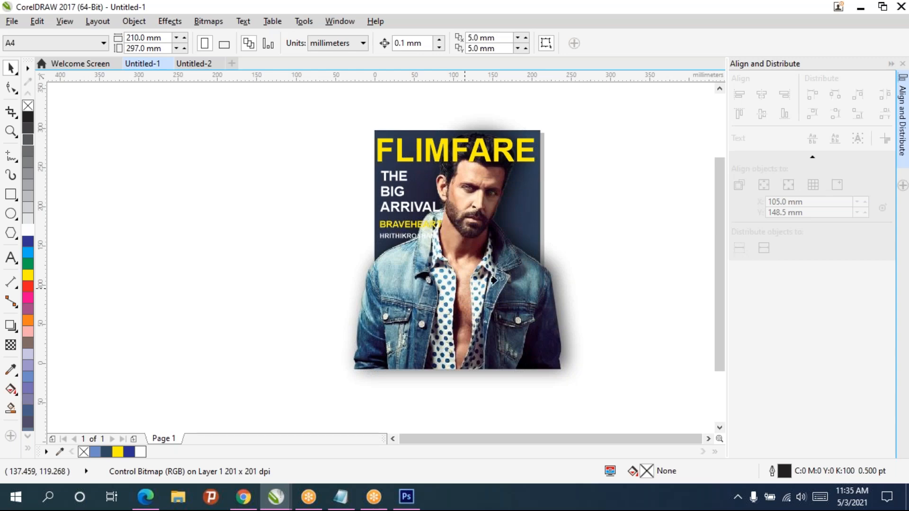
left_click(312, 261)
Step: Move the man's image off the page beside the cover and PowerClip it inside the gradient background rectangle
left_click(494, 290)
left_click_drag(483, 303, 223, 341)
left_click(503, 229)
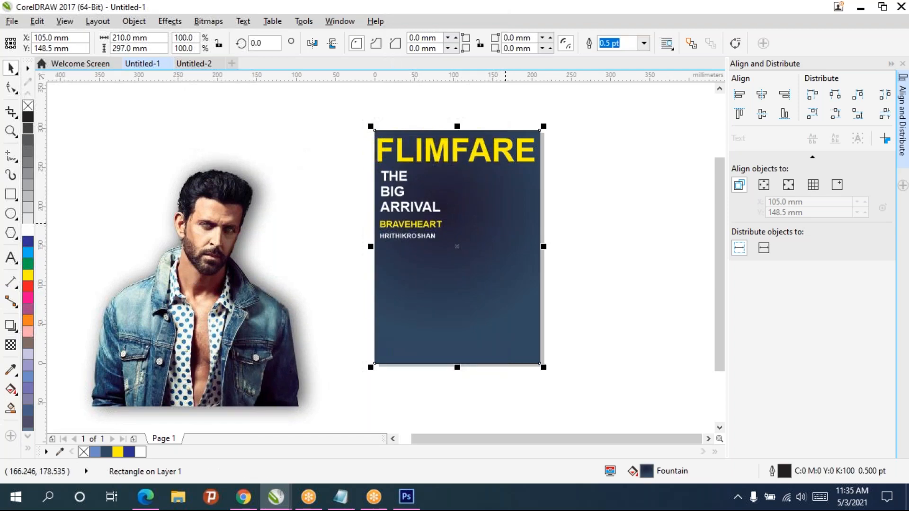
left_click(182, 337)
right_click(182, 336)
left_click(222, 94)
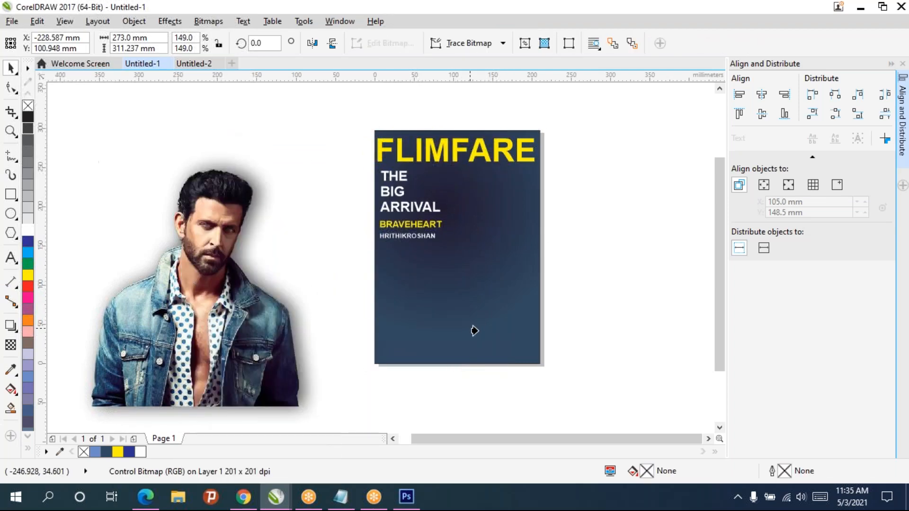
left_click(474, 330)
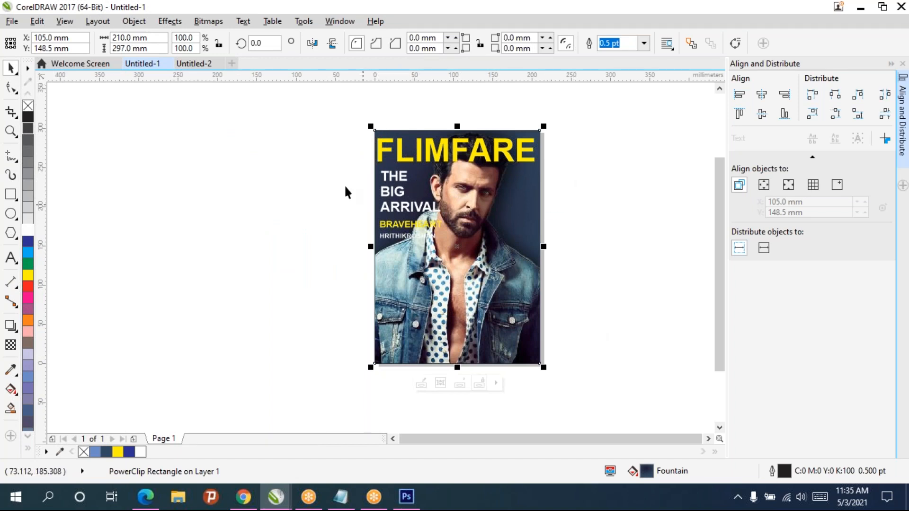
left_click(650, 257)
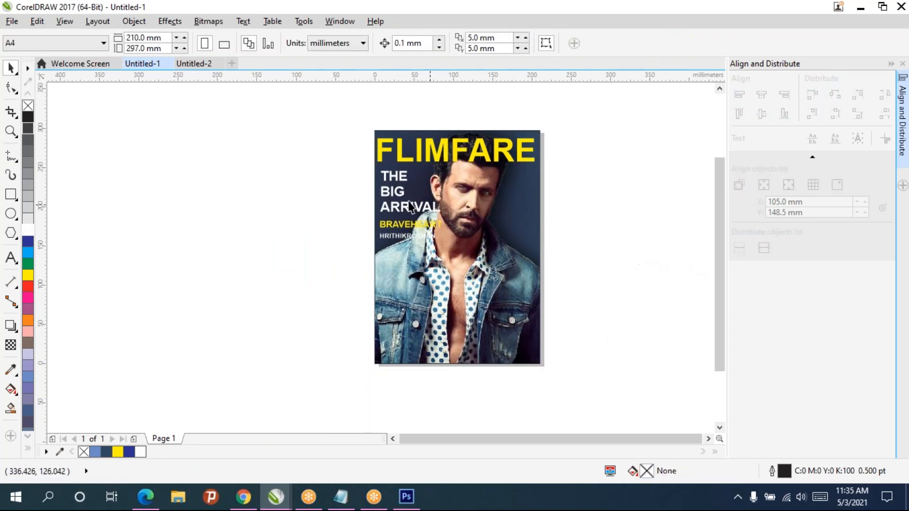
Step: Apply a drop shadow with the Medium Glow preset to the BRAVEHEART line and the name line below it
scroll(418, 226, "up", 2)
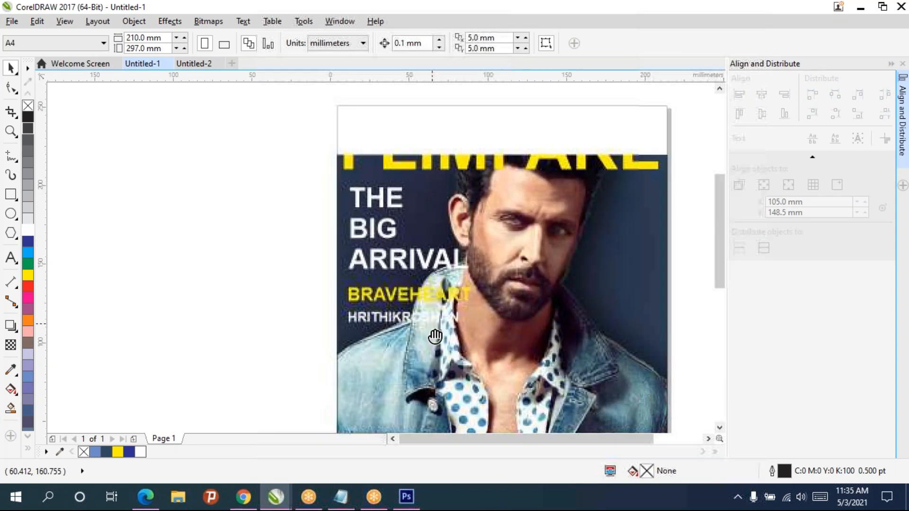
left_click_drag(300, 272, 485, 353)
left_click(11, 326)
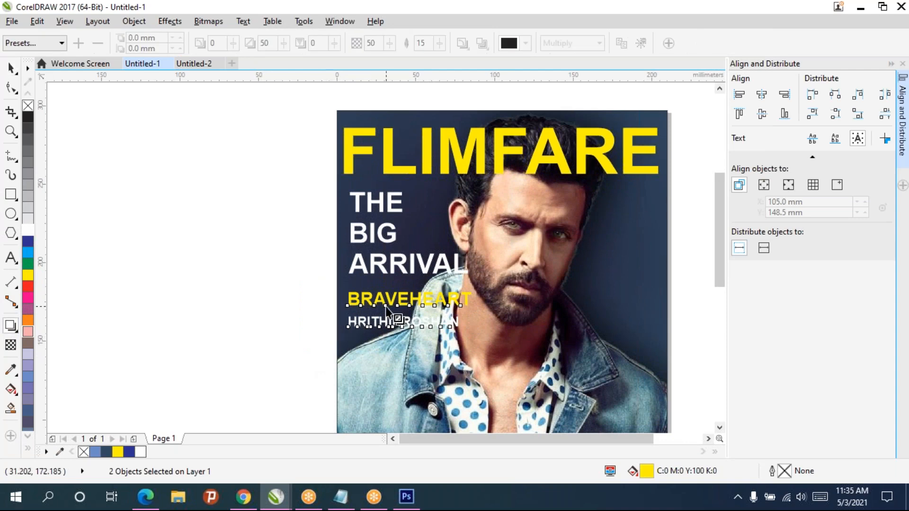
left_click_drag(403, 331, 422, 355)
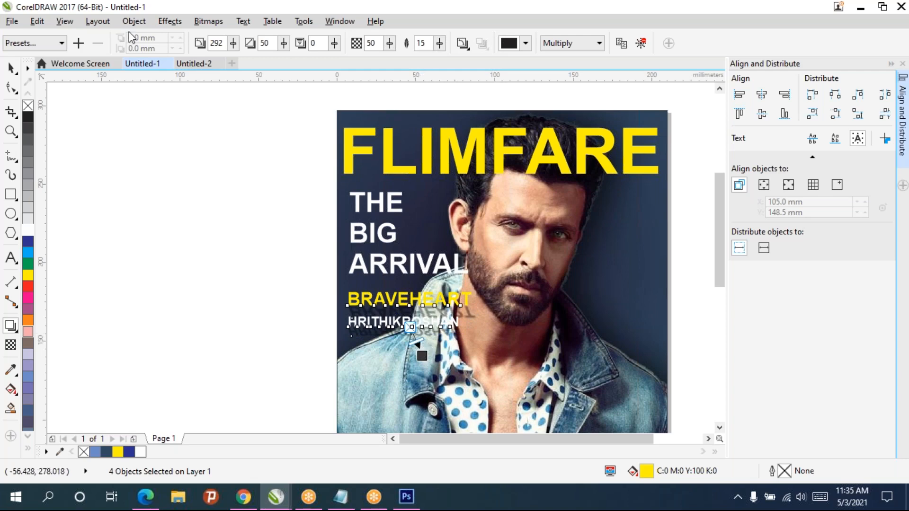
left_click(33, 43)
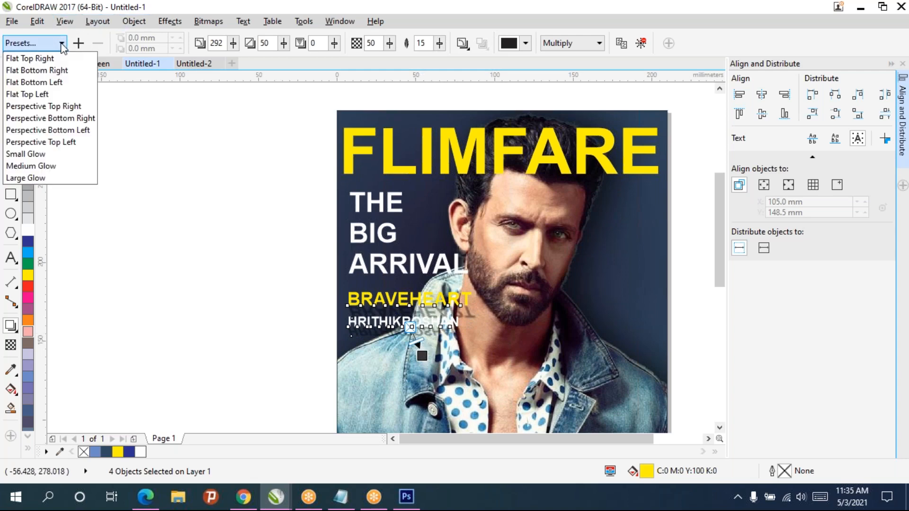
left_click(33, 165)
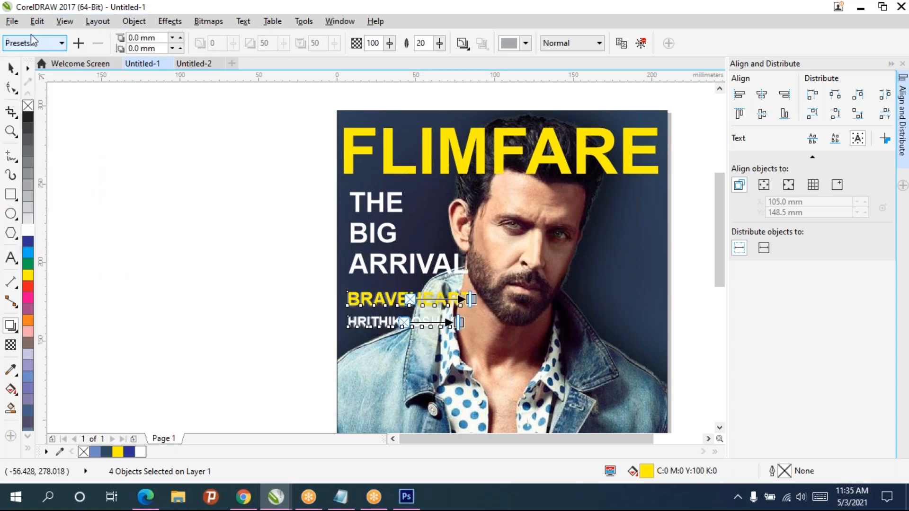
Step: Set the glow colour of the two text lines to near-black, C75 M68 Y65 K90
left_click(526, 44)
left_click(530, 183)
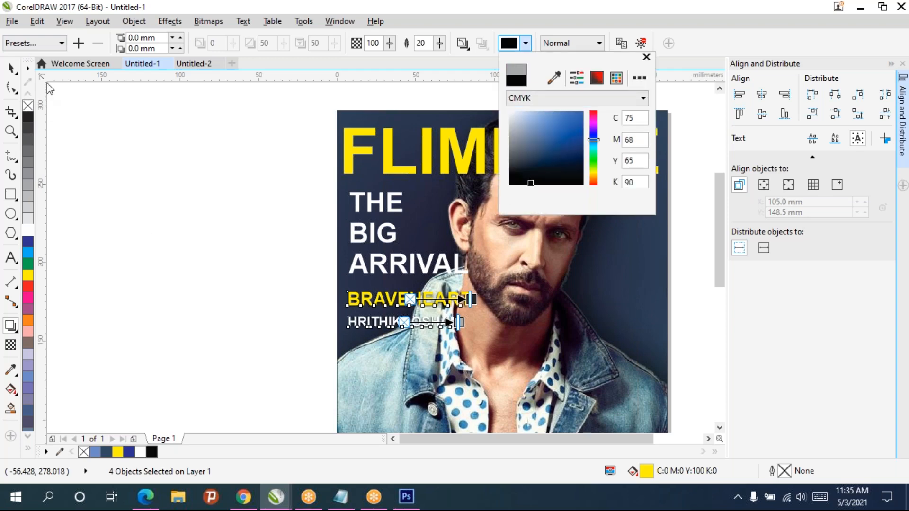
left_click(10, 70)
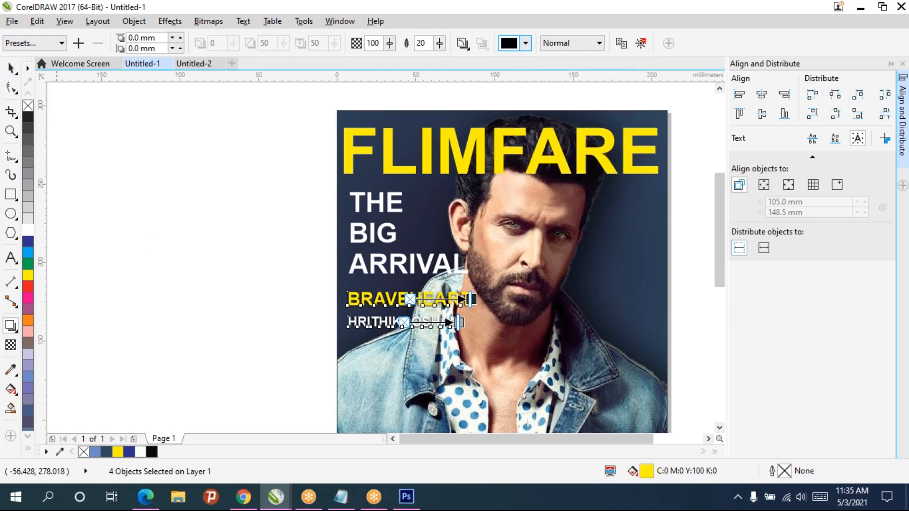
left_click(223, 218)
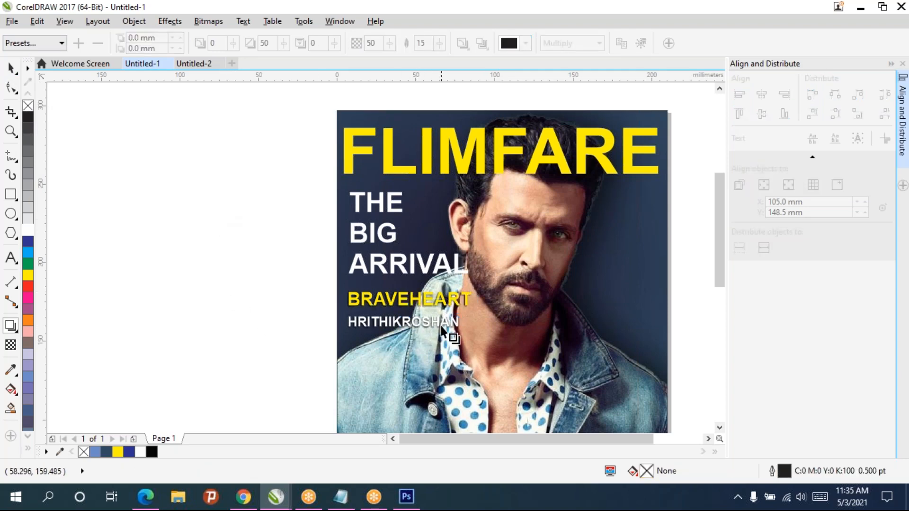
Step: Set the merge mode of the name line's shadow to Normal
scroll(446, 325, "up", 2)
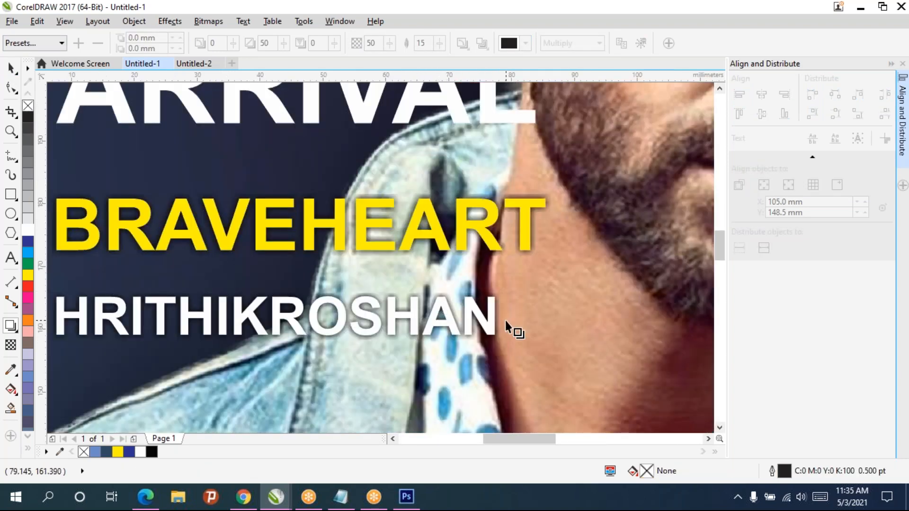
scroll(505, 320, "down", 2)
scroll(516, 325, "up", 2)
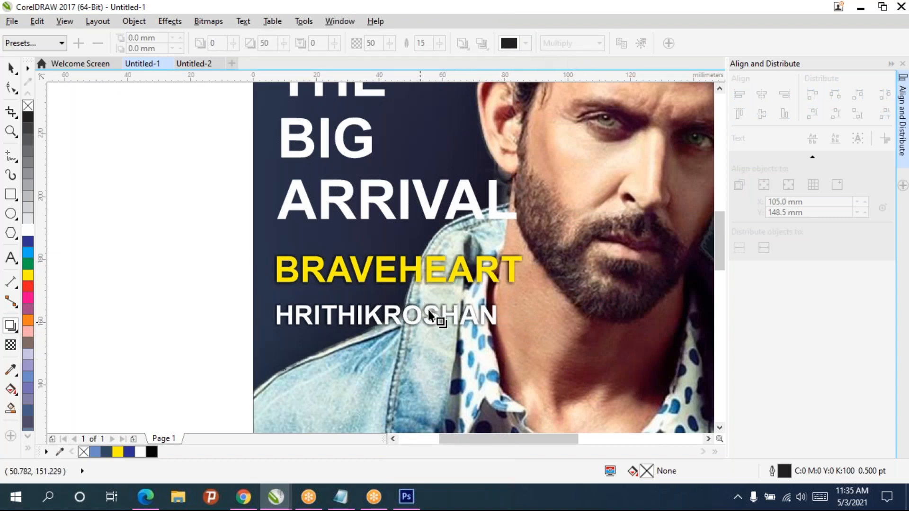
left_click_drag(428, 312, 492, 315)
left_click(595, 43)
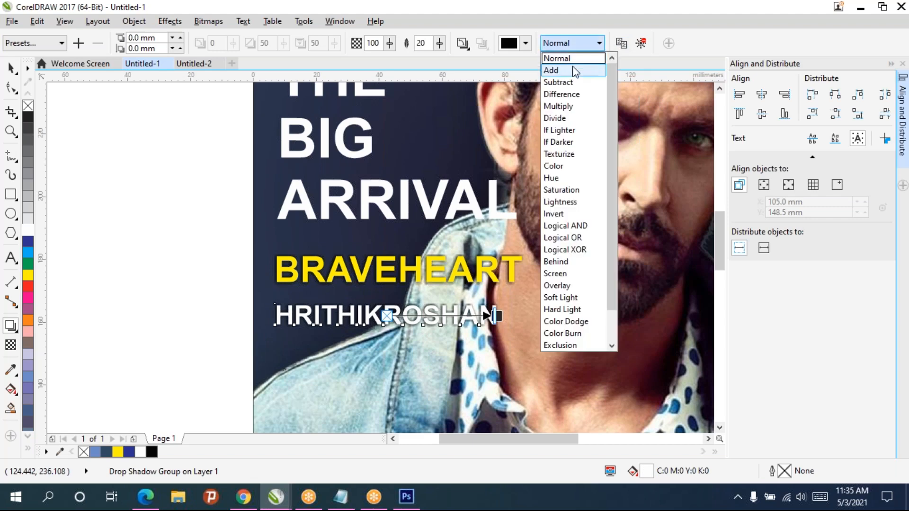
left_click(572, 60)
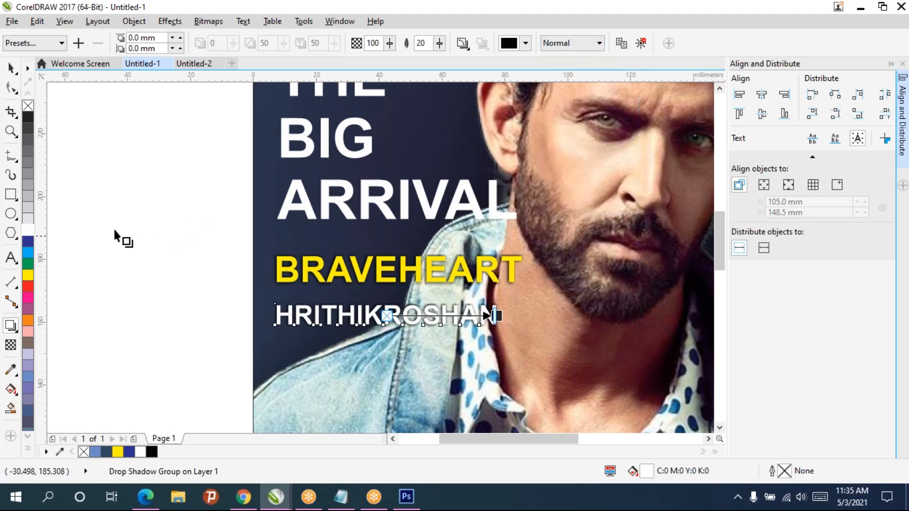
left_click(10, 67)
left_click(70, 144)
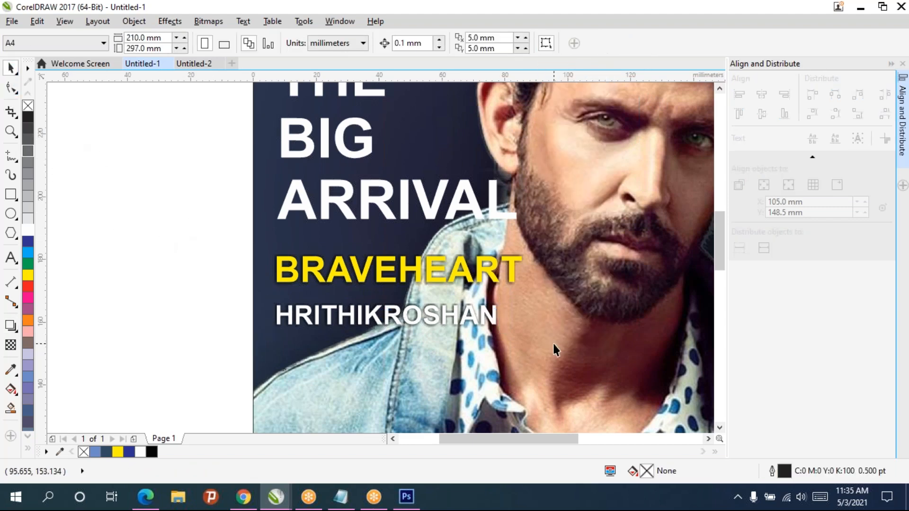
Step: PowerClip the FLIMFARE title inside the background rectangle that holds the man's image
scroll(553, 343, "down", 1)
left_click_drag(559, 350, 375, 316)
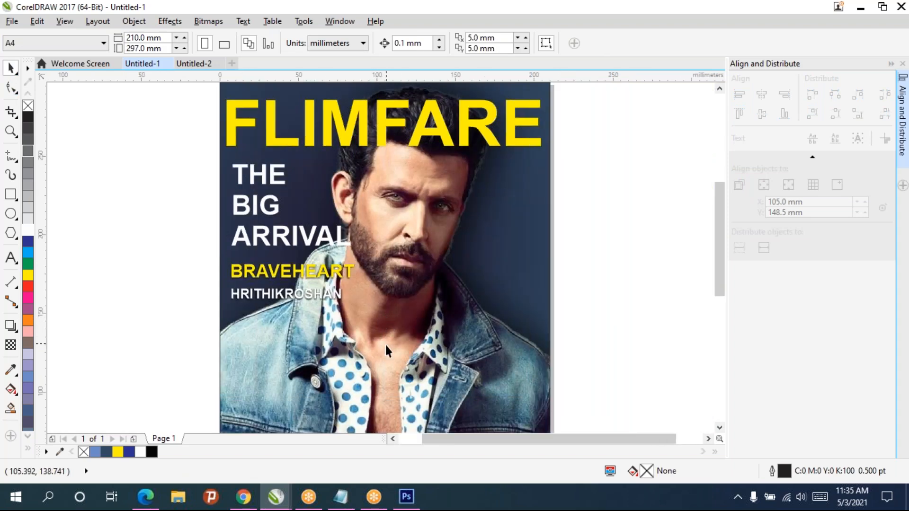
scroll(383, 348, "down", 1)
left_click_drag(383, 348, 356, 327)
left_click_drag(379, 371, 368, 354)
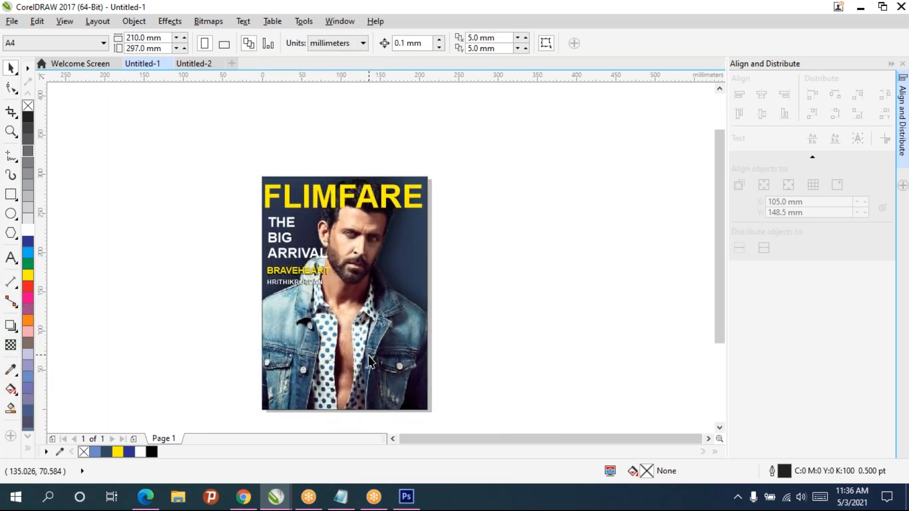
left_click(396, 202)
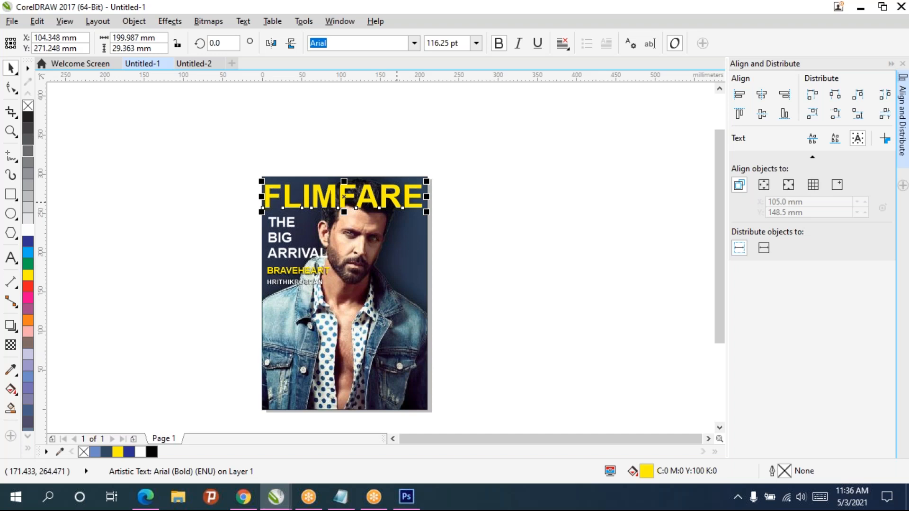
right_click(381, 202)
left_click(162, 164)
right_click(320, 200)
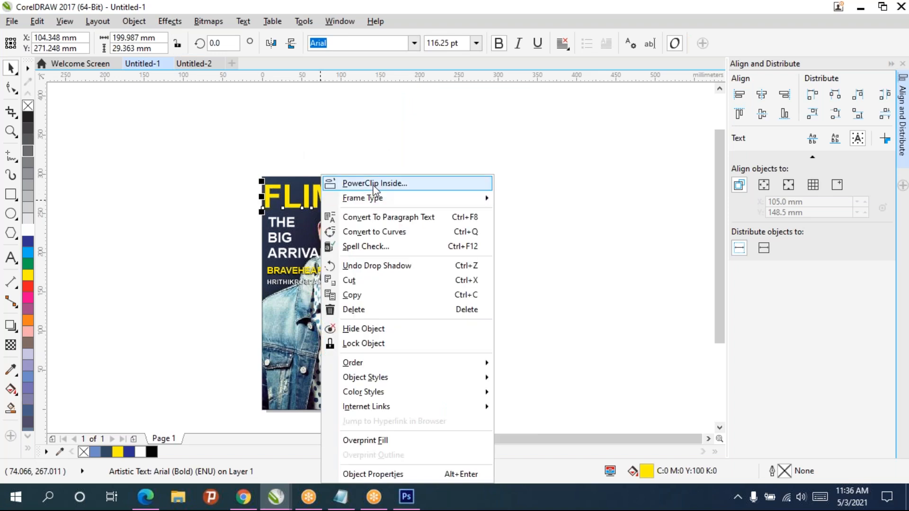
left_click(376, 183)
left_click(408, 243)
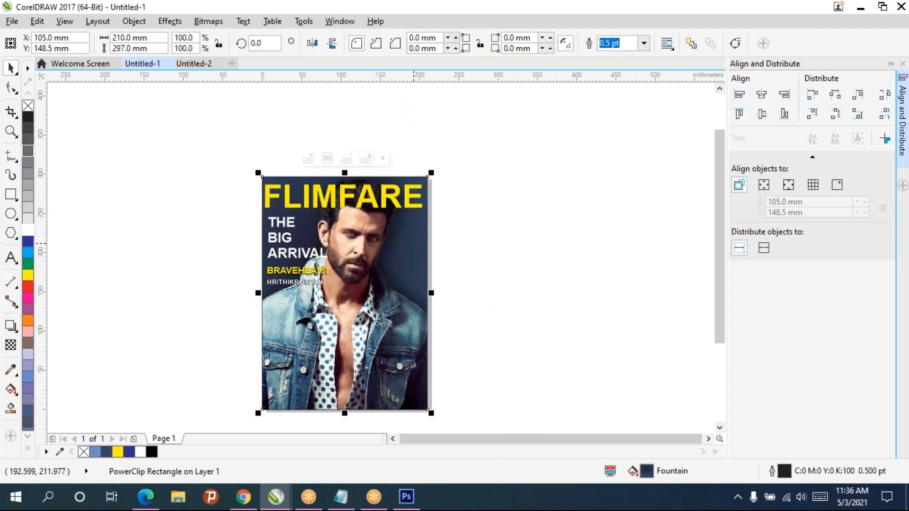
Step: Open the contents of the background rectangle's PowerClip for editing
left_click(438, 195)
left_click(375, 199)
right_click(392, 224)
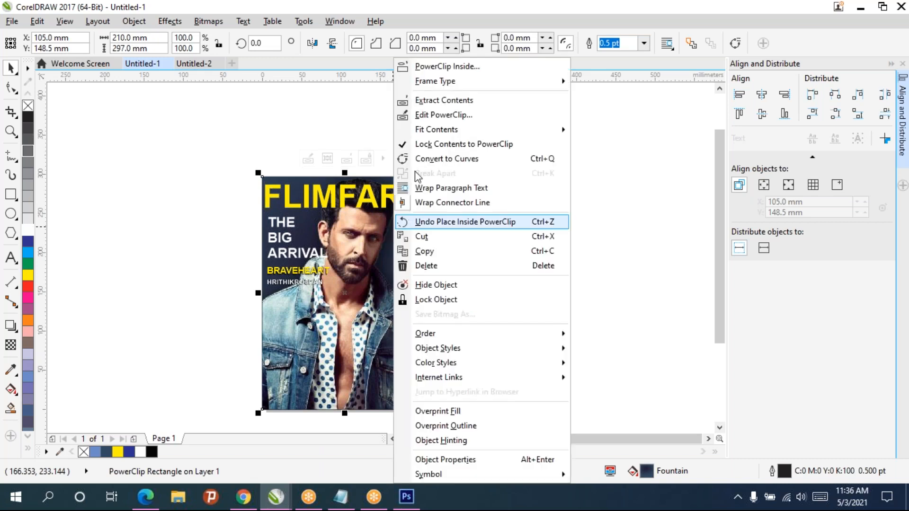
left_click(445, 117)
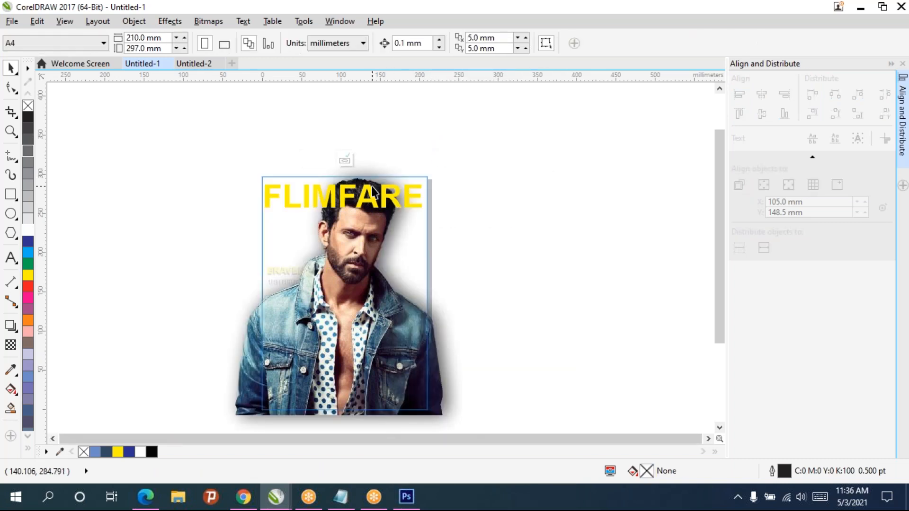
Step: Send the FLIMFARE title back one level so it sits behind the man's head
scroll(374, 194, "up", 2)
left_click(369, 214)
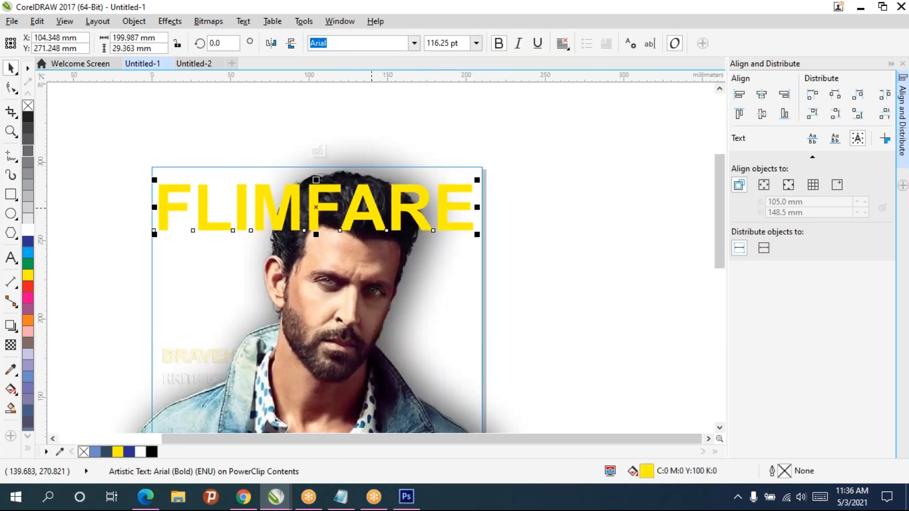
right_click(372, 214)
mouse_move(457, 362)
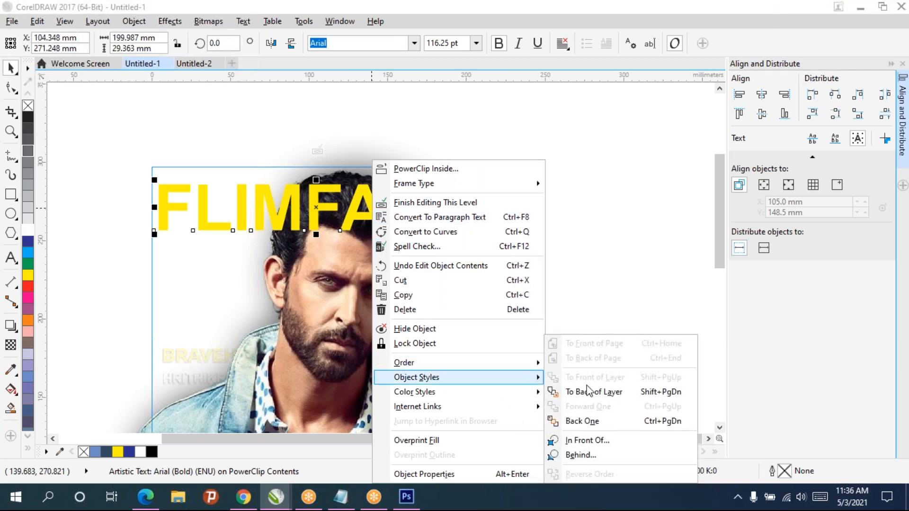
left_click(588, 417)
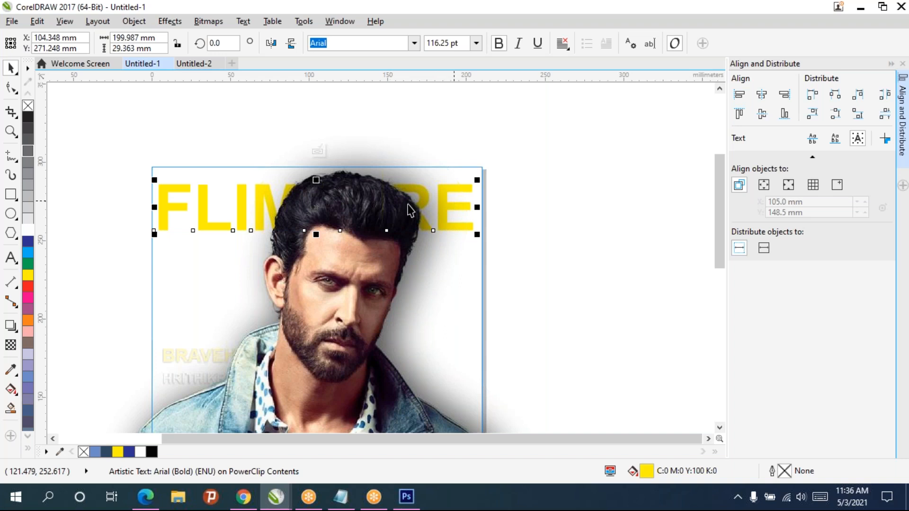
left_click(264, 206)
right_click(264, 207)
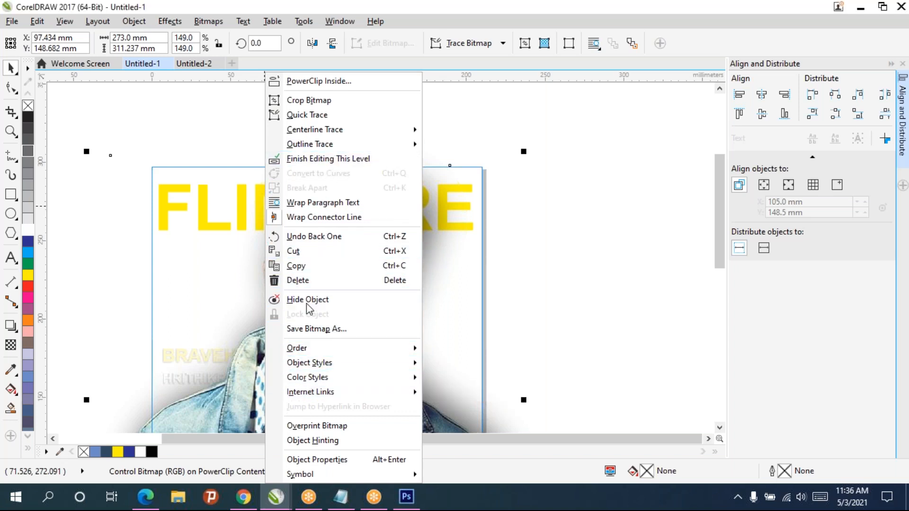
left_click(138, 107)
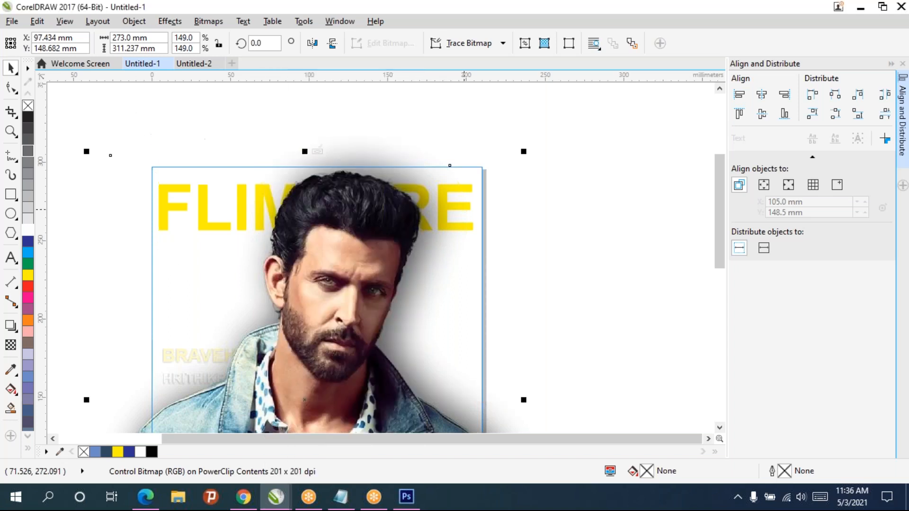
Step: Undo sending the FLIMFARE title back one level, and finish editing the PowerClip contents
key("ctrl+z")
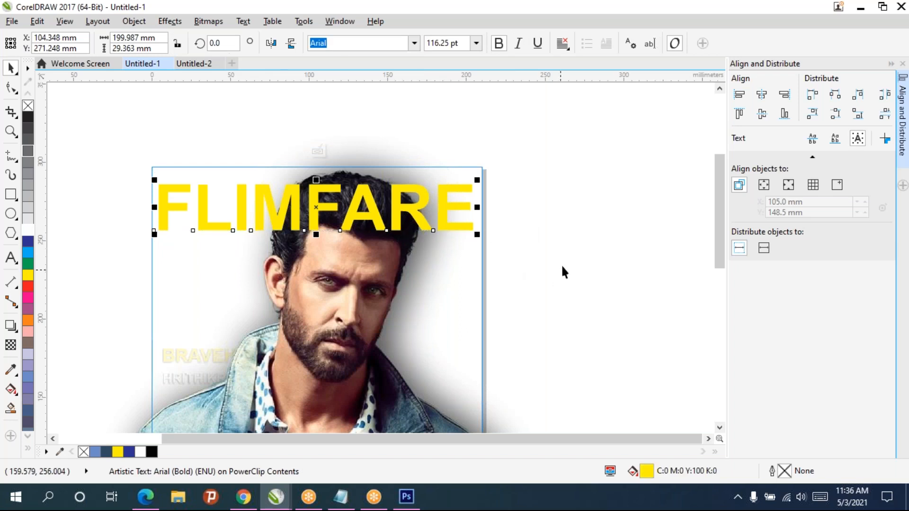
scroll(540, 303, "down", 2)
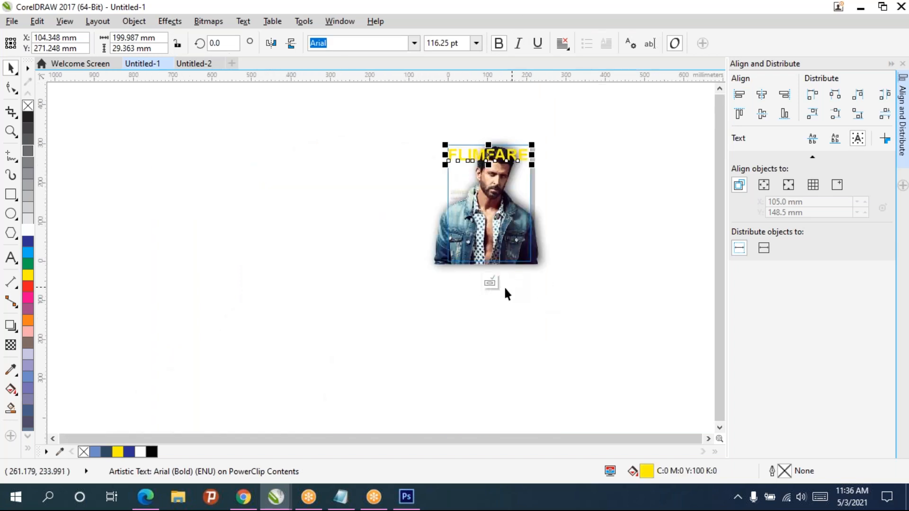
left_click(473, 282)
left_click(591, 263)
scroll(522, 140, "up", 2)
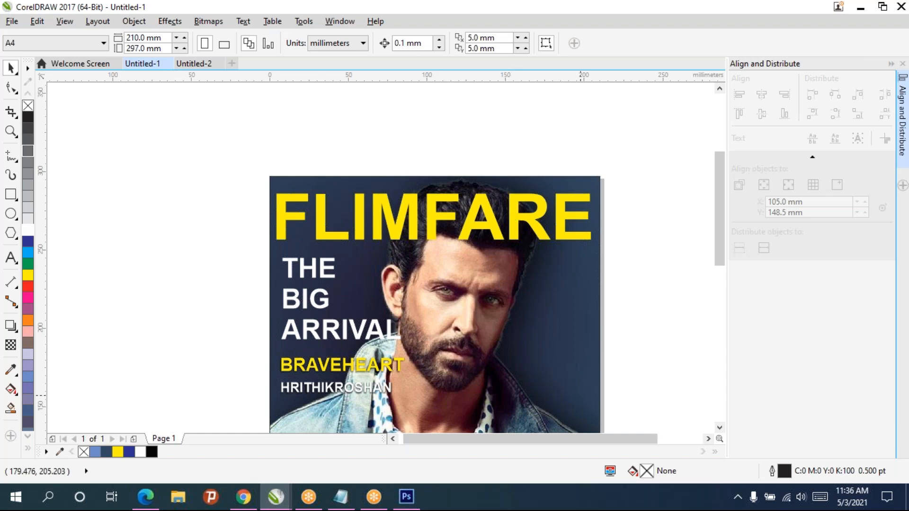
left_click_drag(319, 268, 264, 189)
Step: In the Untitled-2 document, draw an ellipse about 96.5 mm wide and 92.6 mm high over the dark part of the blue background
left_click(194, 64)
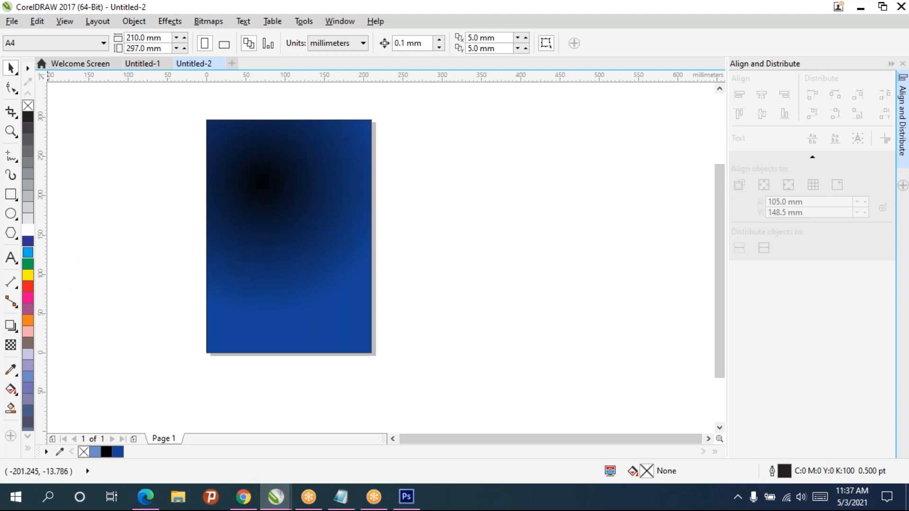
left_click(10, 214)
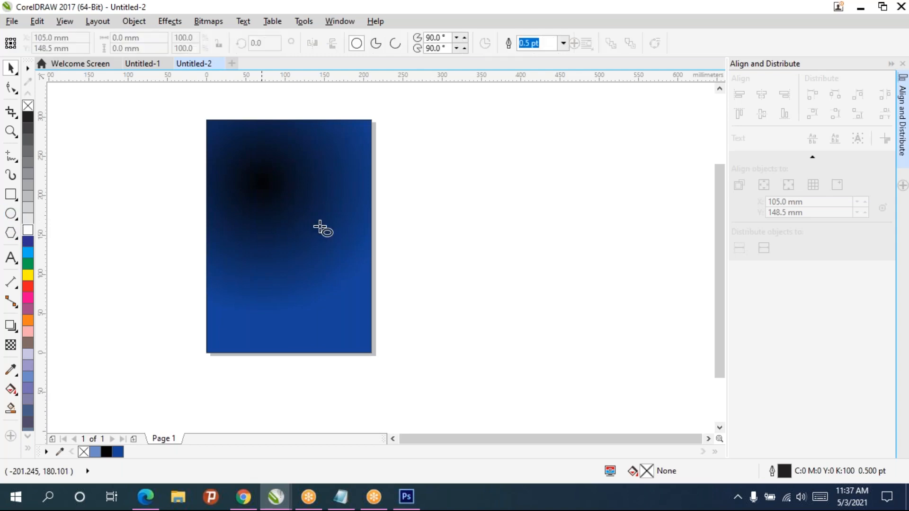
left_click_drag(253, 163, 328, 234)
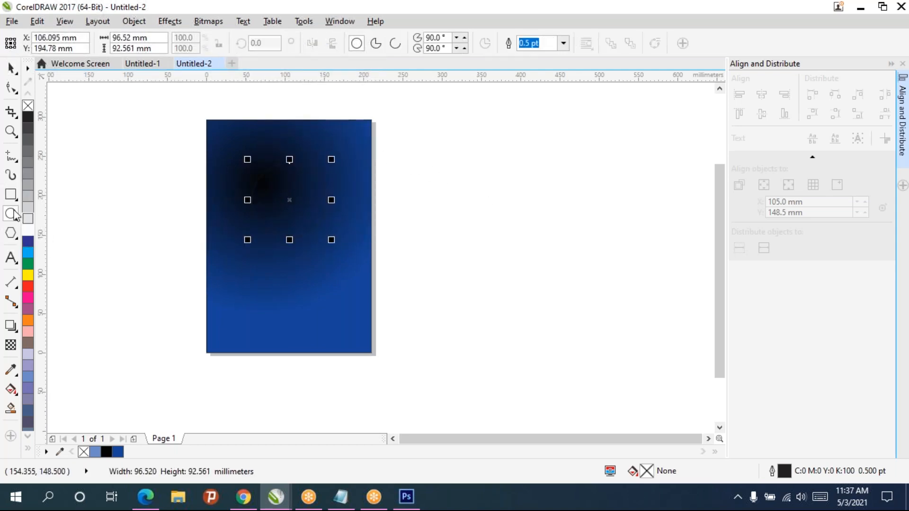
Step: Apply a black-to-white linear fountain fill diagonally across the ellipse with the Interactive Fill tool and adjust its start point
left_click(12, 391)
left_click(54, 389)
left_click_drag(264, 182, 312, 220)
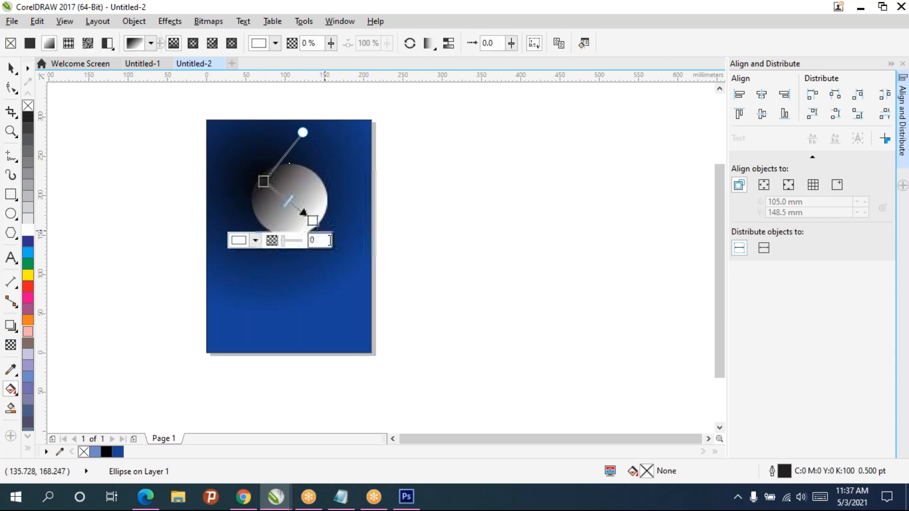
scroll(327, 186, "up", 1)
left_click_drag(201, 178, 219, 179)
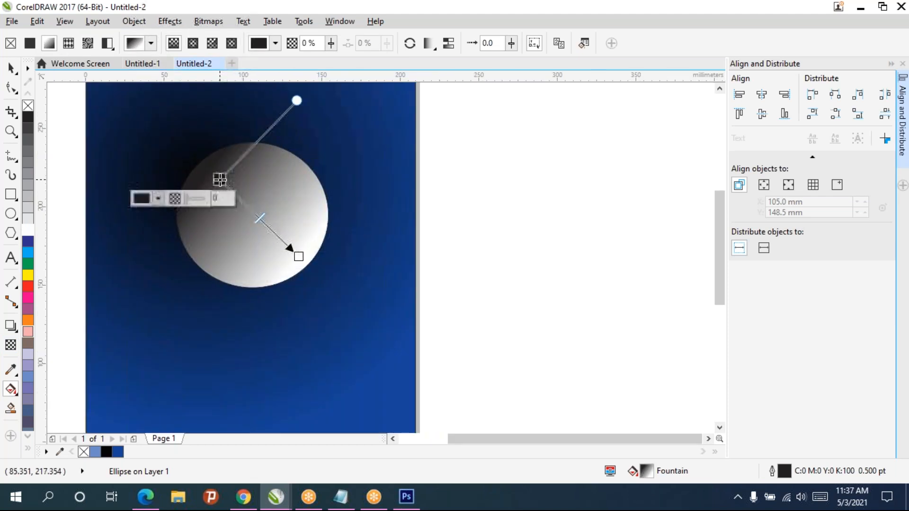
Step: Change the ellipse's fill to an elliptical fountain fill with its white centre at the ellipse's upper left and its dark end at the lower right
left_click(193, 43)
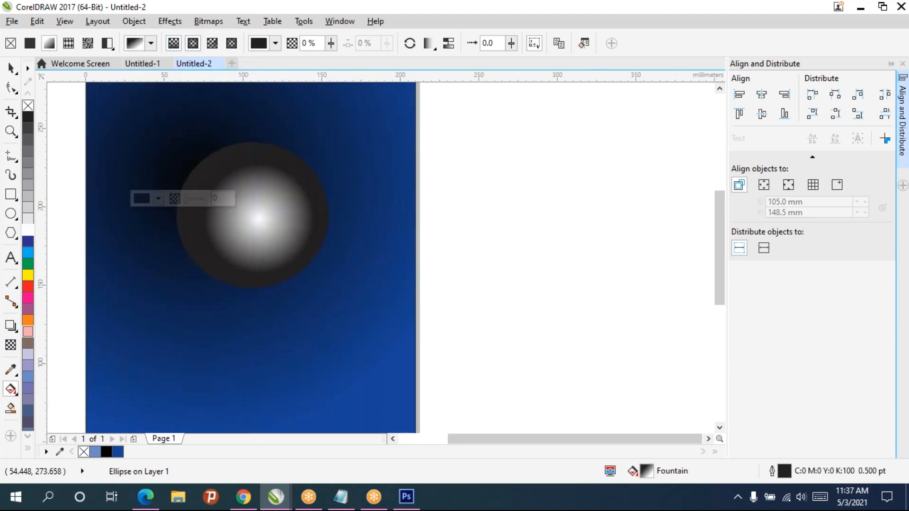
left_click_drag(258, 221, 229, 181)
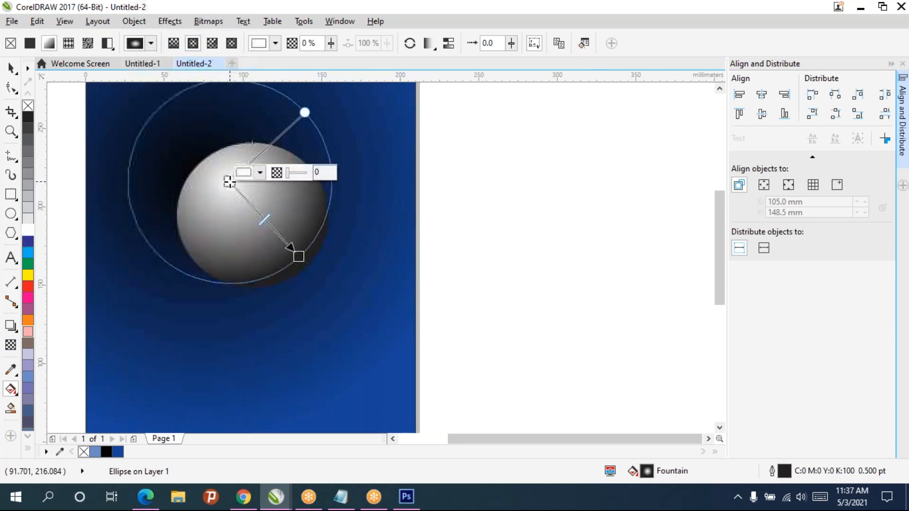
left_click_drag(301, 258, 290, 269)
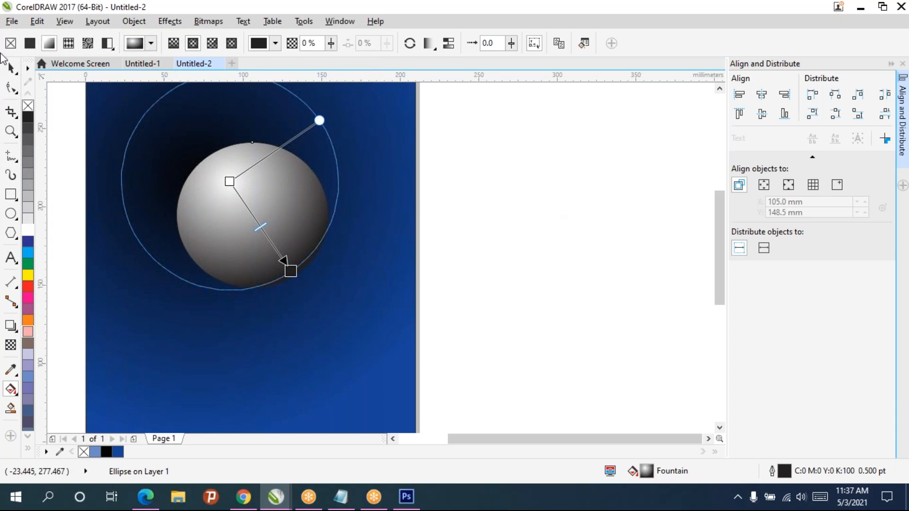
left_click(11, 68)
left_click(538, 243)
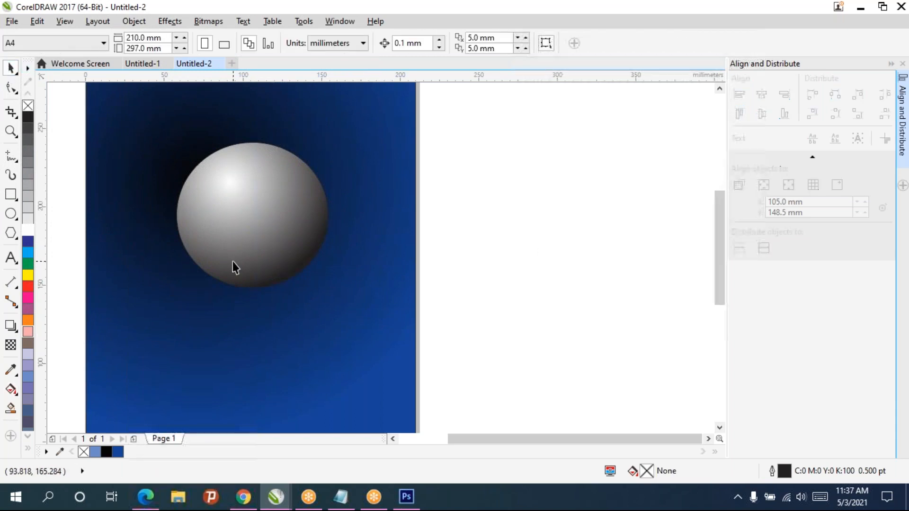
Step: Mirror the shaded sphere horizontally and vertically so its highlight moves to the lower right
scroll(232, 261, "down", 2)
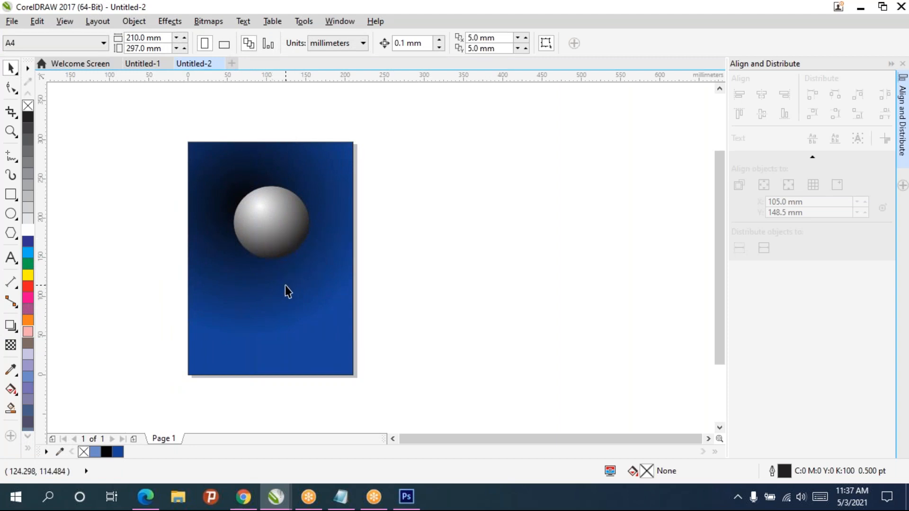
left_click(273, 242)
left_click(314, 43)
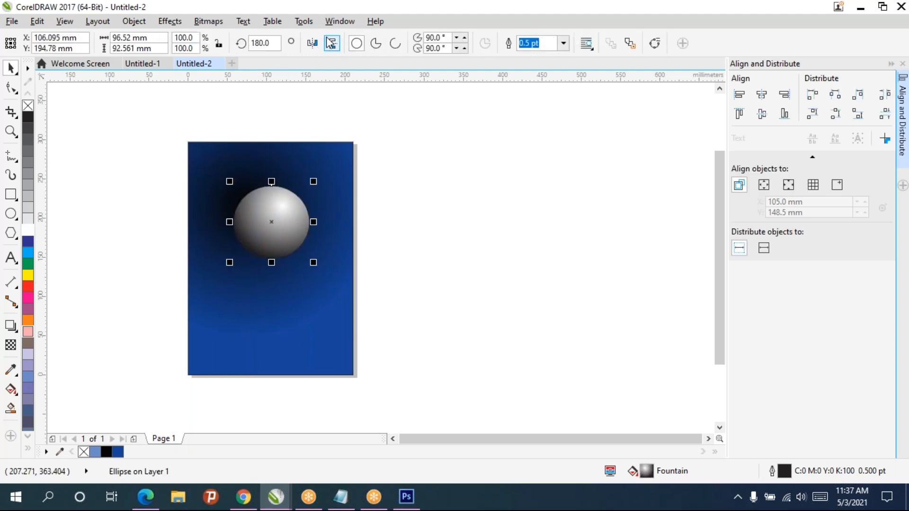
left_click(330, 43)
left_click(459, 197)
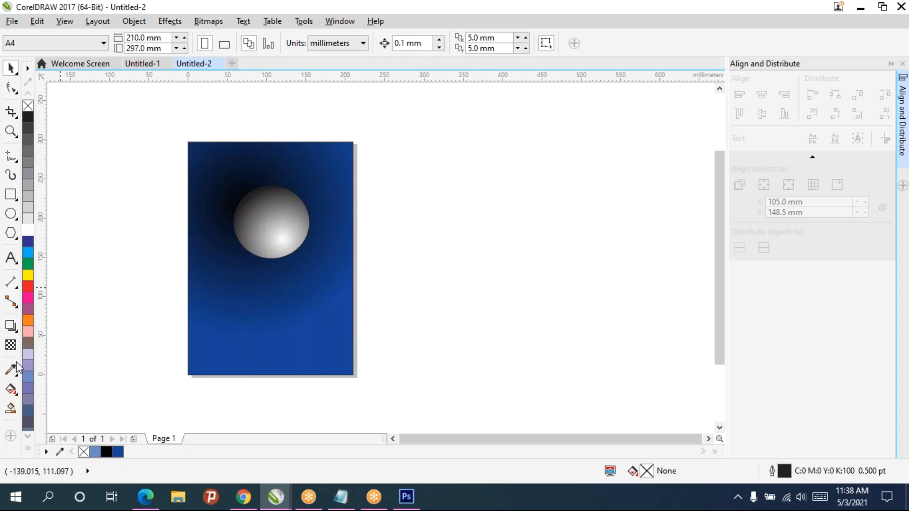
Step: Draw a rectangle about 120 by 110 mm beside the page and a six-sided polygon about 124 by 134 mm below it
left_click(264, 219)
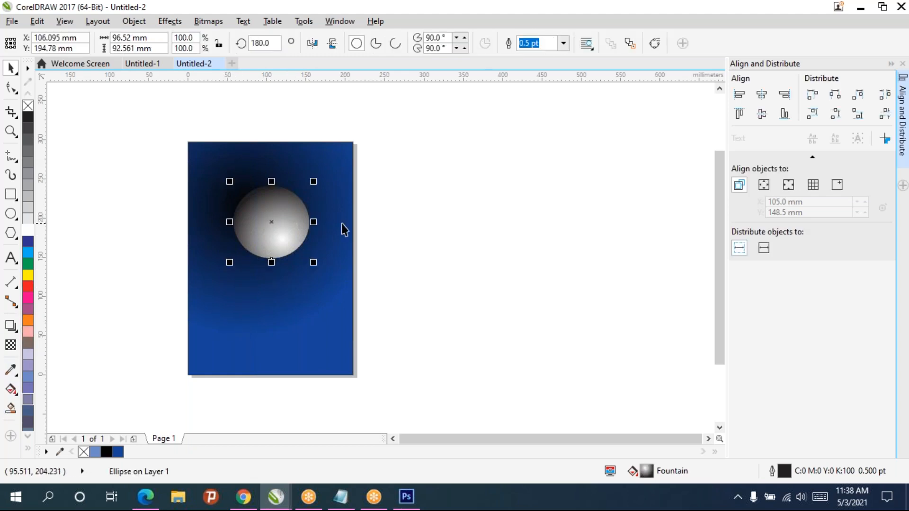
left_click(11, 194)
left_click_drag(414, 186, 510, 273)
key("y")
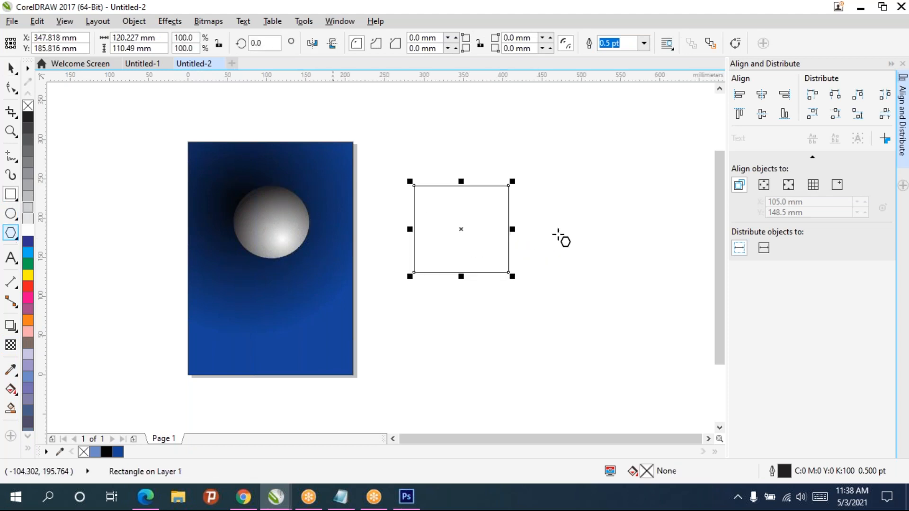
left_click_drag(388, 297, 493, 410)
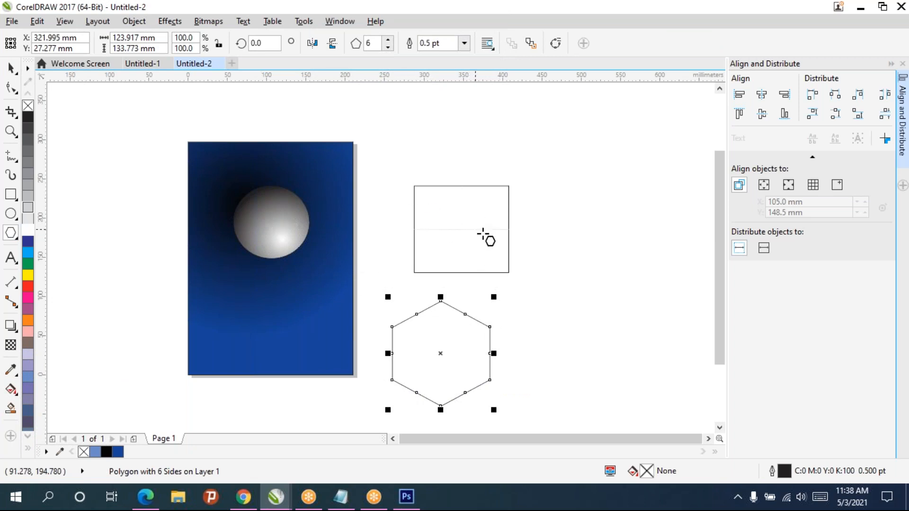
Step: Sample the light grey near the middle of the sphere with the Color Eyedropper
left_click(13, 372)
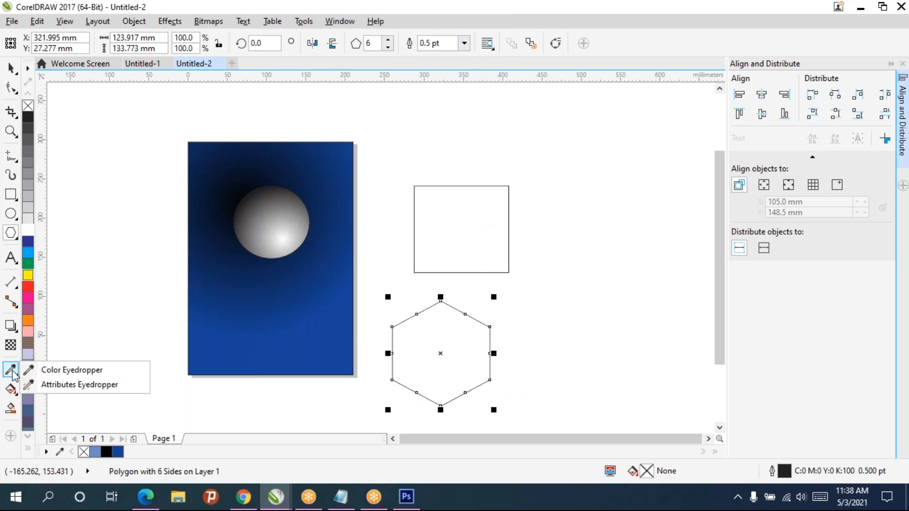
left_click(91, 372)
left_click(290, 219)
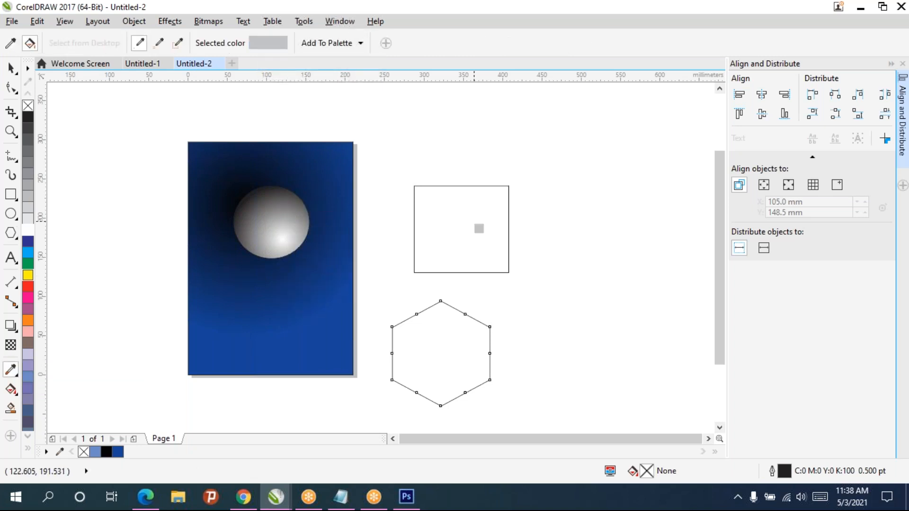
Step: Fill the square and hexagon with the sampled grey, and refill both with dark blue sampled from the page background
left_click(446, 205)
left_click(444, 342)
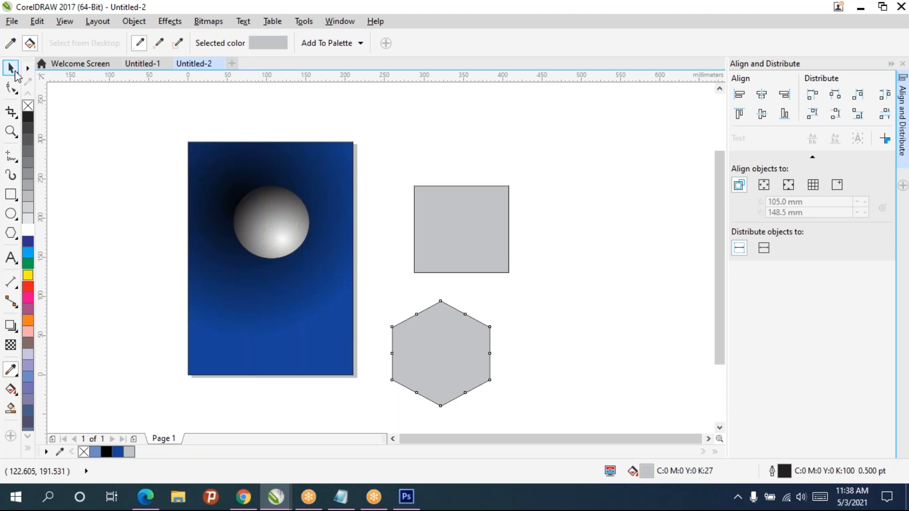
left_click(11, 43)
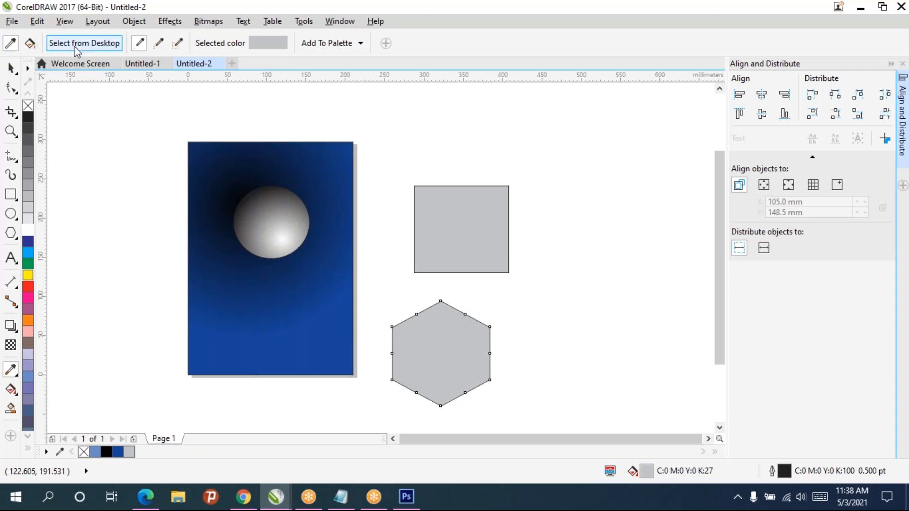
left_click(251, 285)
left_click(481, 236)
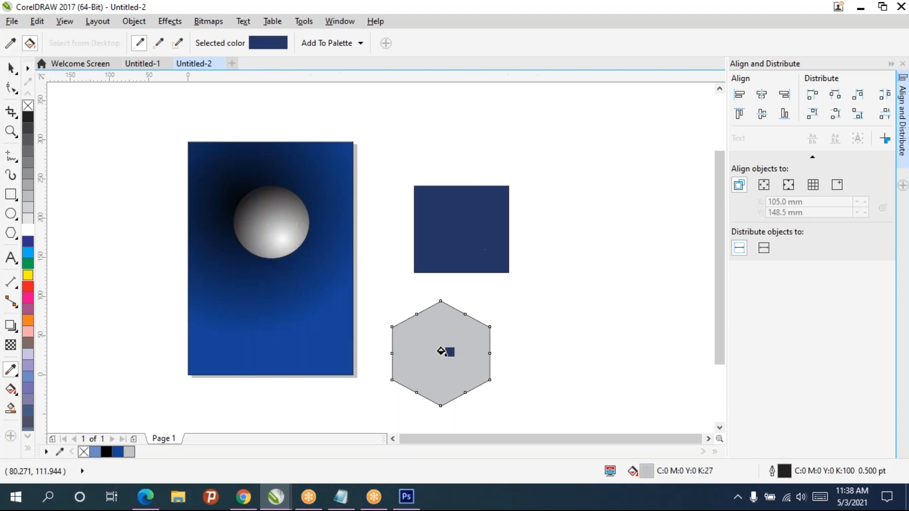
left_click(442, 350)
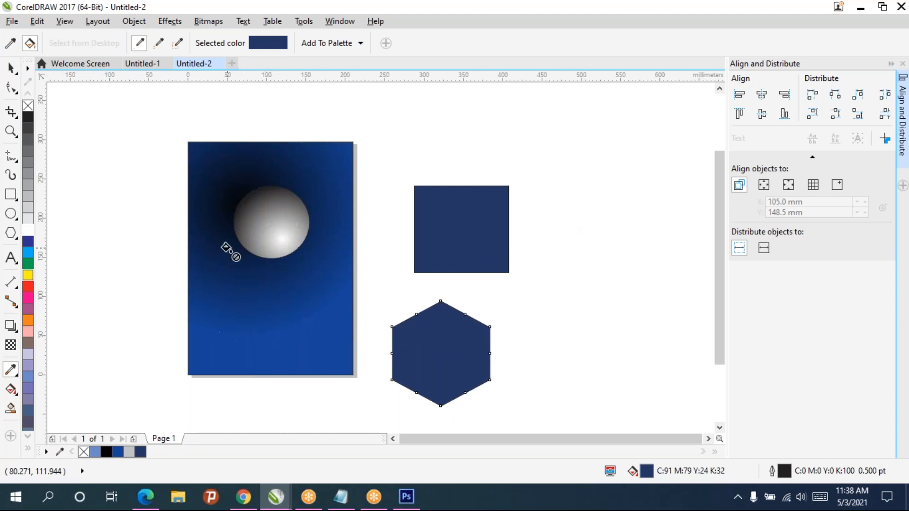
Step: Copy the sphere's grey radial gradient to the square and the hexagon with the Attributes Eyedropper
left_click(17, 371)
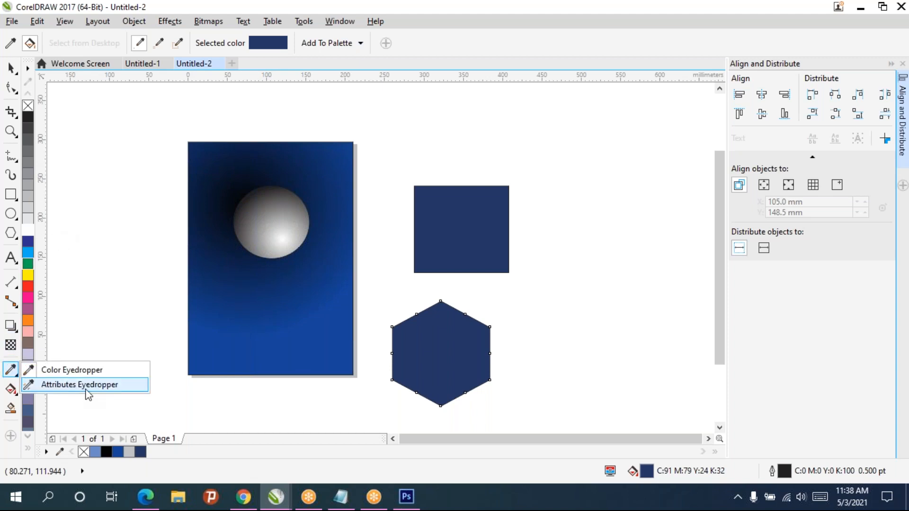
left_click(83, 387)
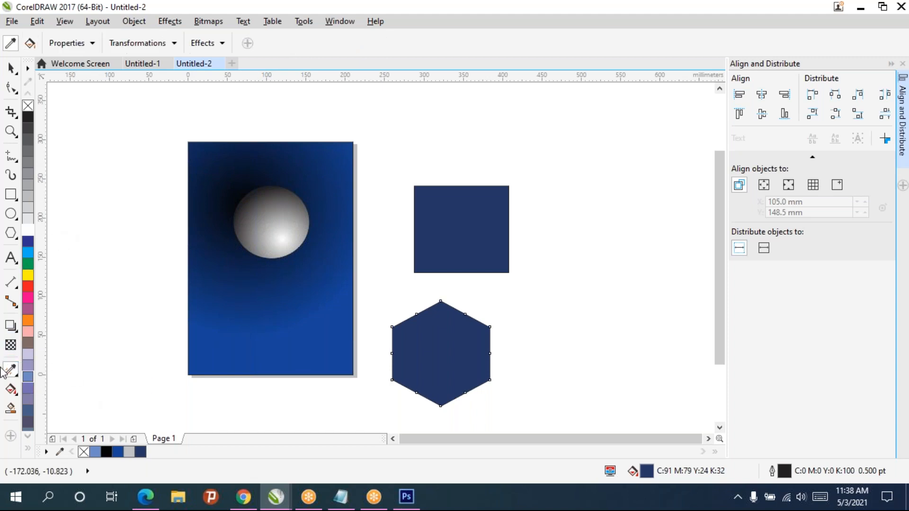
left_click(16, 372)
left_click(63, 385)
left_click(280, 217)
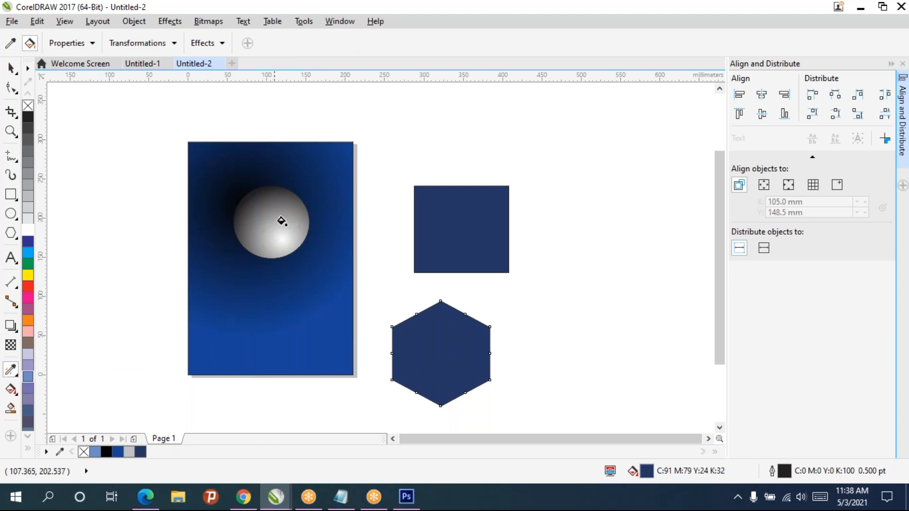
left_click(464, 225)
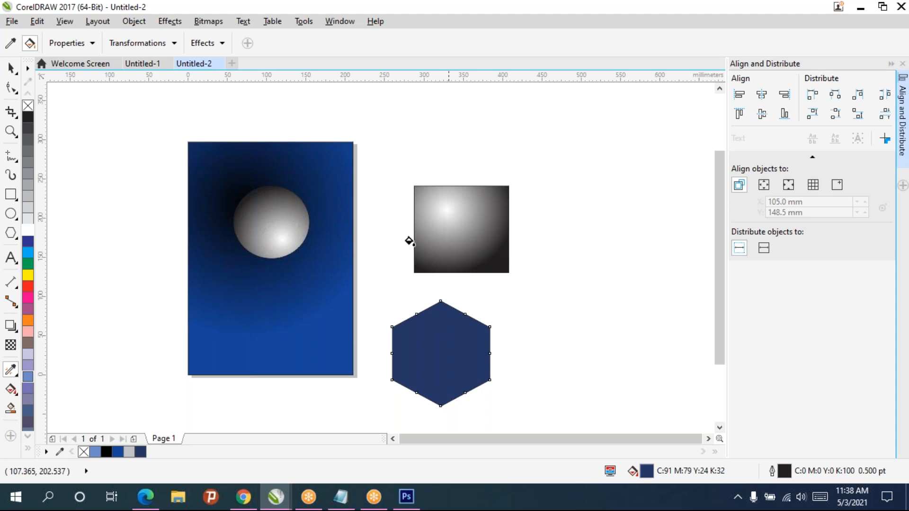
left_click(442, 360)
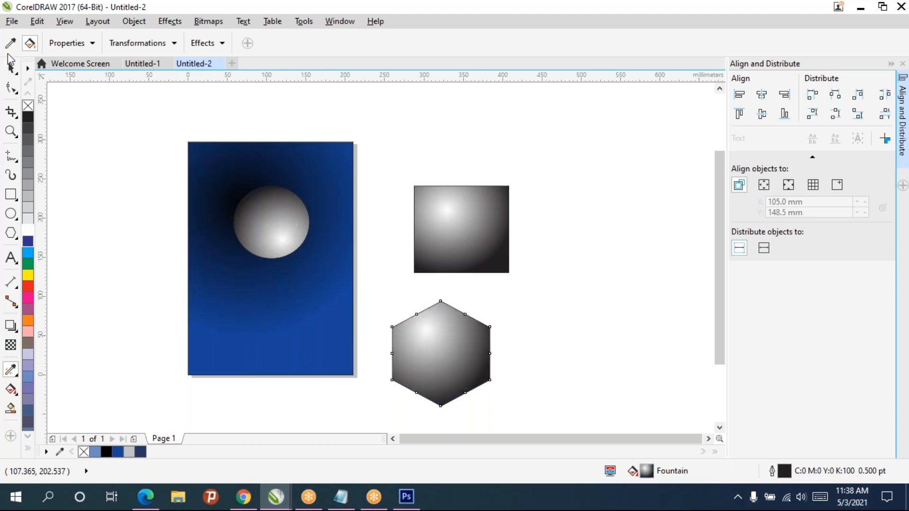
Step: Copy the page background's black-to-blue gradient to the square and the hexagon
left_click(243, 158)
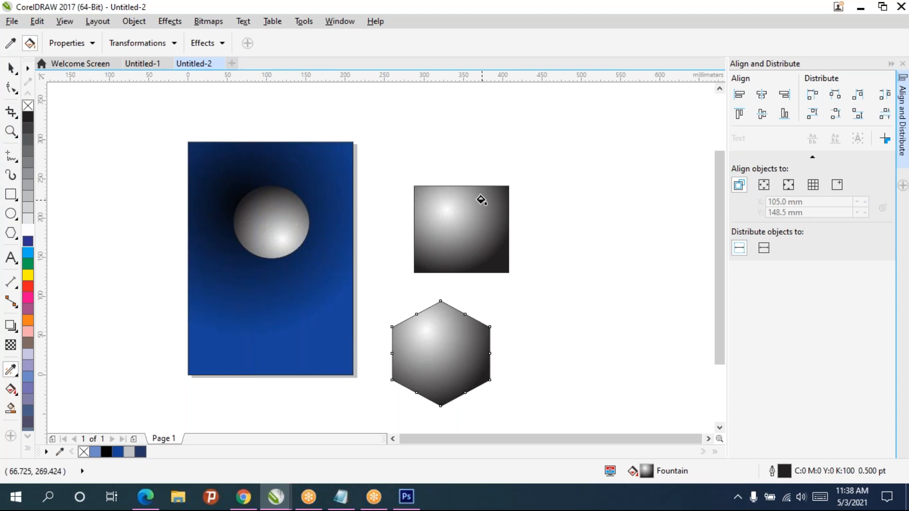
left_click(444, 234)
left_click(418, 353)
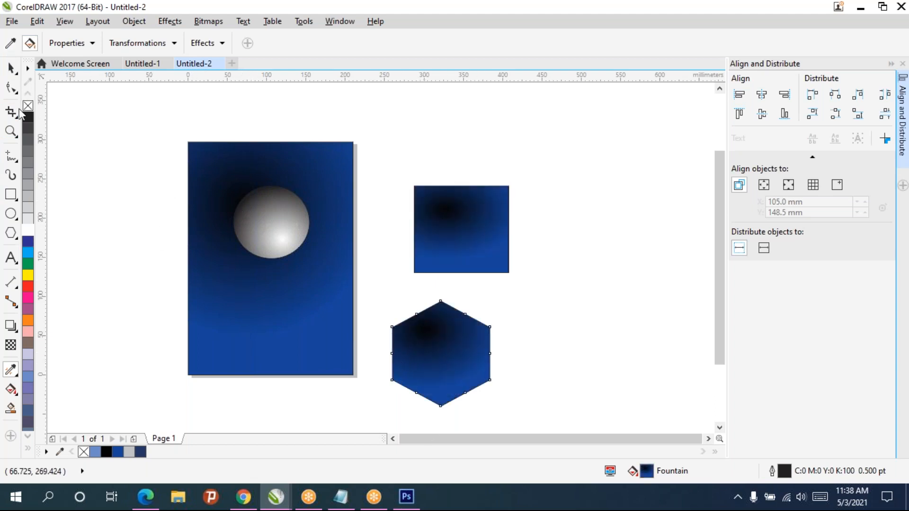
Step: Cast a drop shadow straight below the hexagon so it lies flattened beneath the shape
left_click(207, 43)
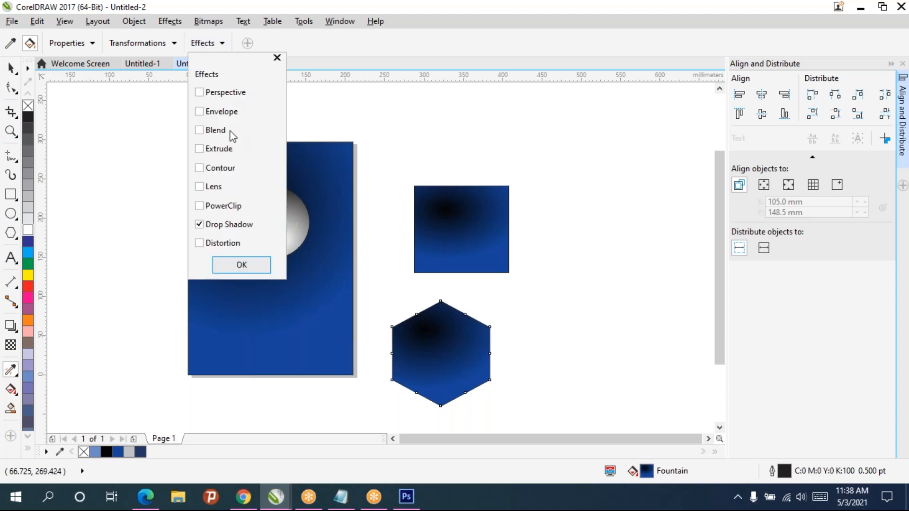
left_click(277, 58)
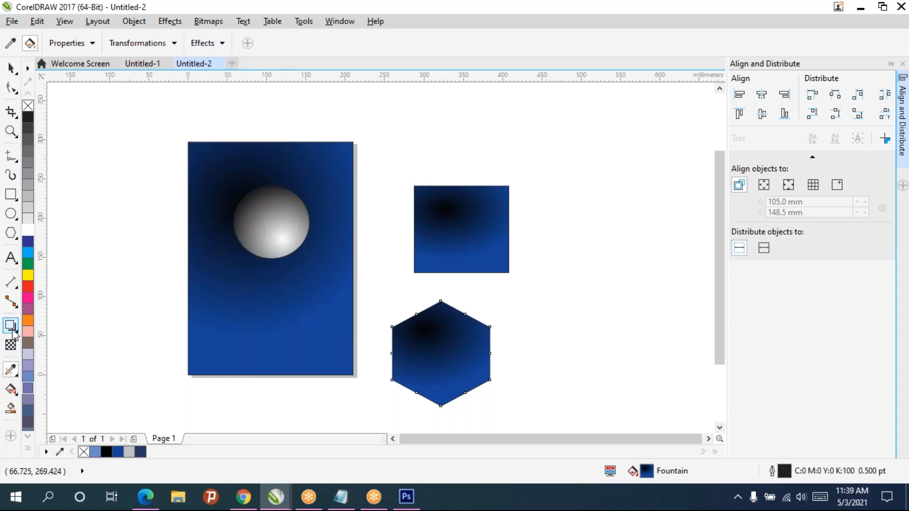
left_click(16, 330)
left_click(73, 329)
left_click_drag(260, 219, 363, 397)
left_click_drag(440, 358, 481, 318)
left_click_drag(426, 310, 435, 372)
left_click(11, 69)
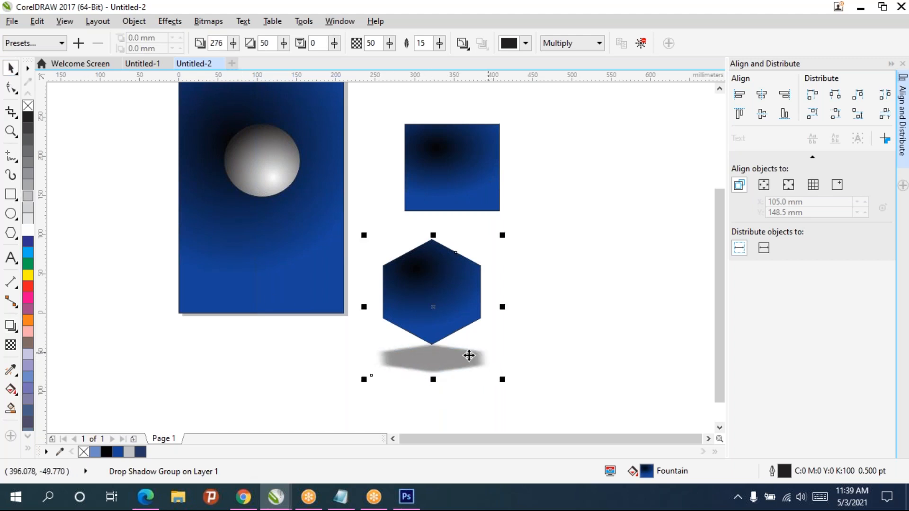
Step: Copy the hexagon's attributes, including its drop shadow, to the square with the Attributes Eyedropper
left_click(10, 369)
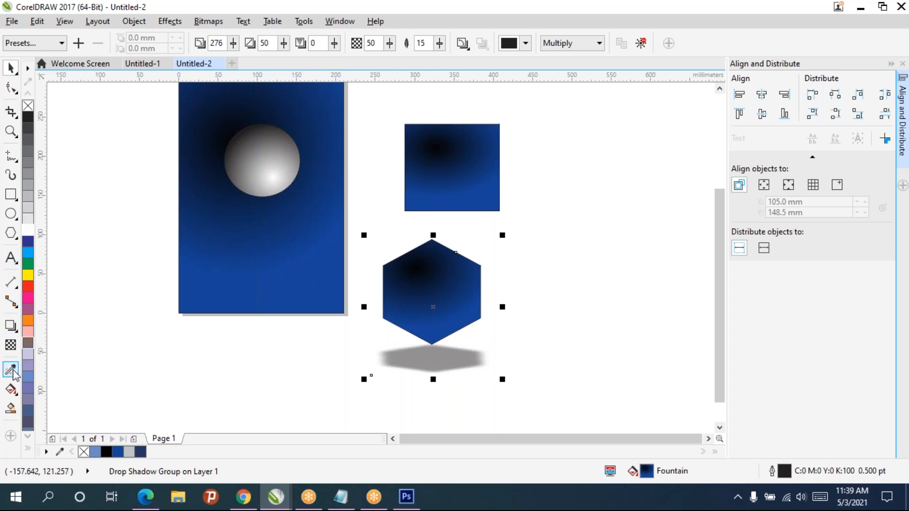
left_click(418, 312)
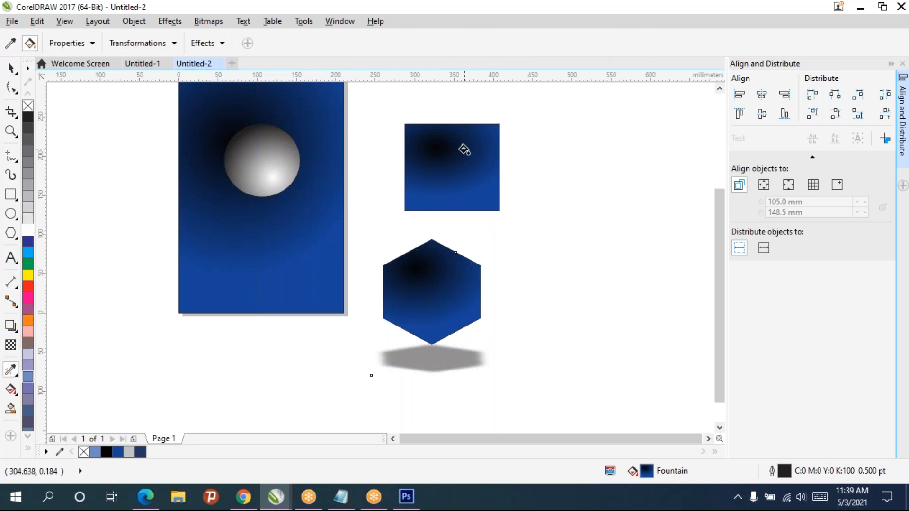
left_click(463, 150)
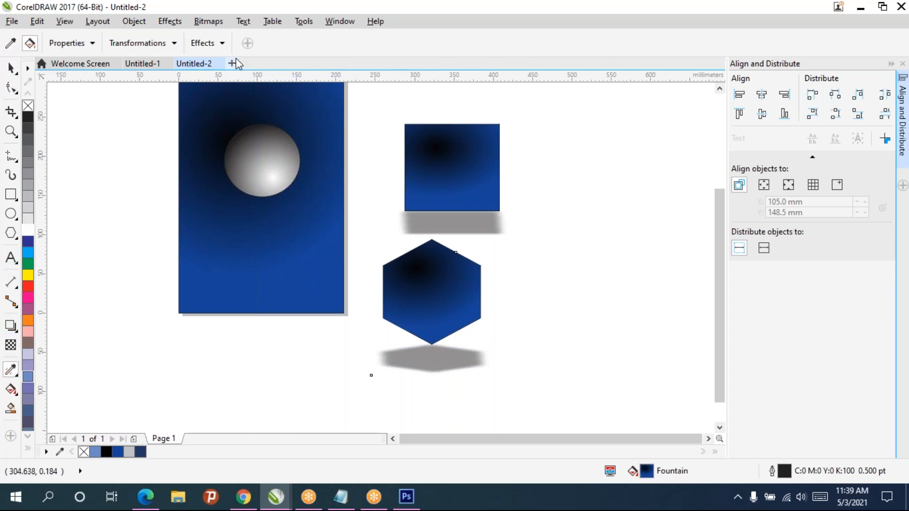
Step: Review which effects and properties the Attributes Eyedropper copies, and apply the hexagon's gradient and drop shadow to the sphere
left_click(216, 43)
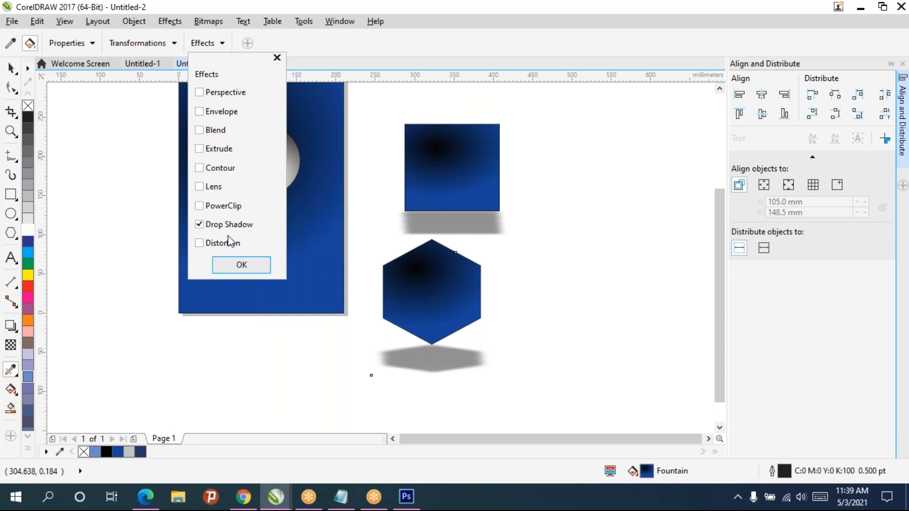
left_click(74, 43)
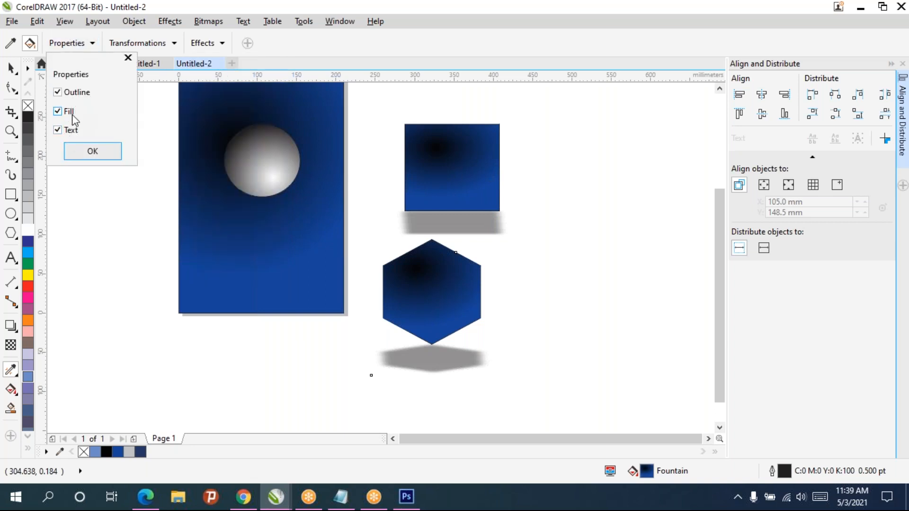
left_click(205, 44)
left_click(207, 43)
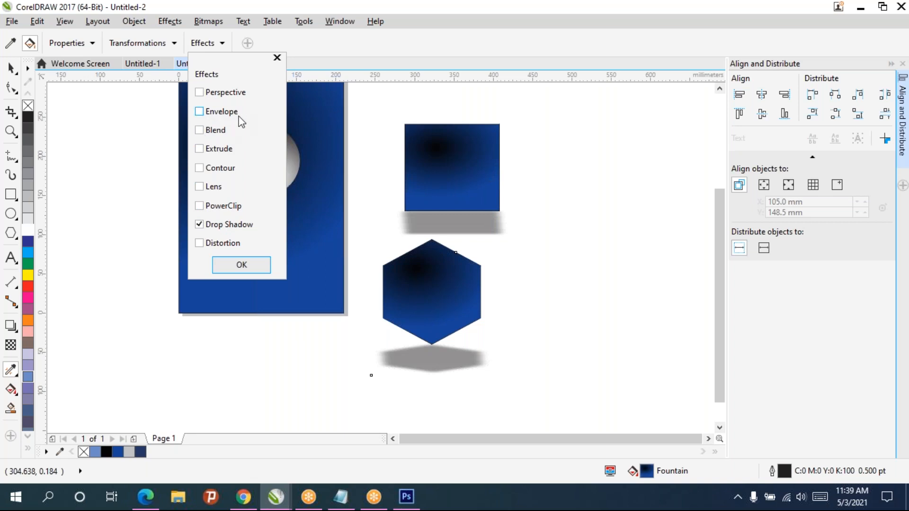
left_click(277, 58)
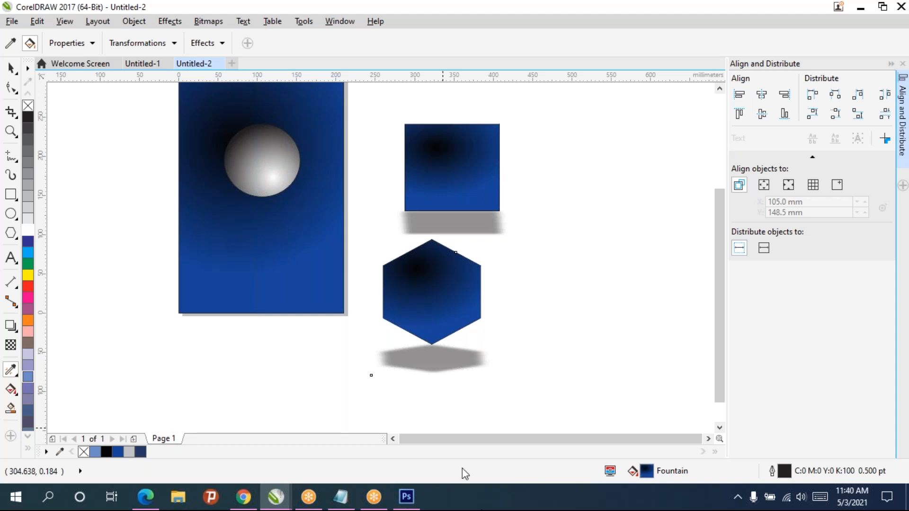
left_click(267, 172)
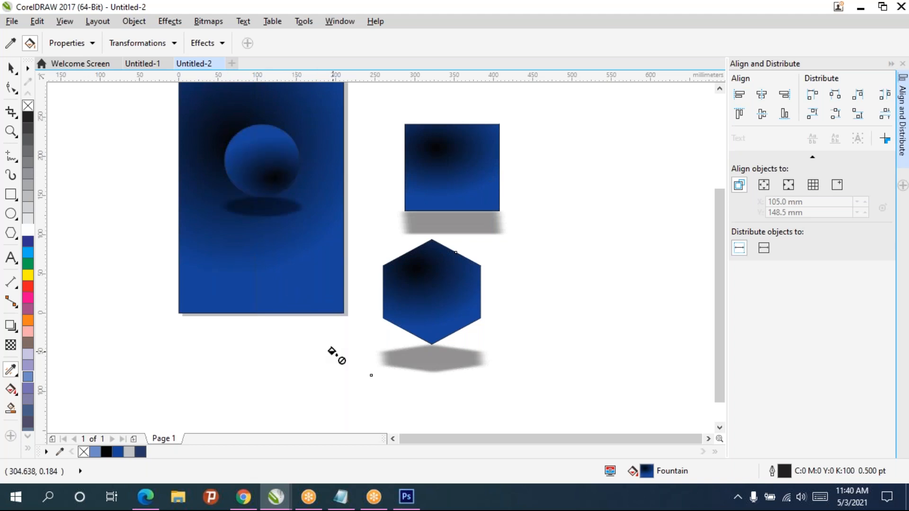
Step: Adjust the sphere's radial gradient so black centres on its upper-left part and blue reaches its lower-right edge
left_click(11, 390)
left_click(264, 146)
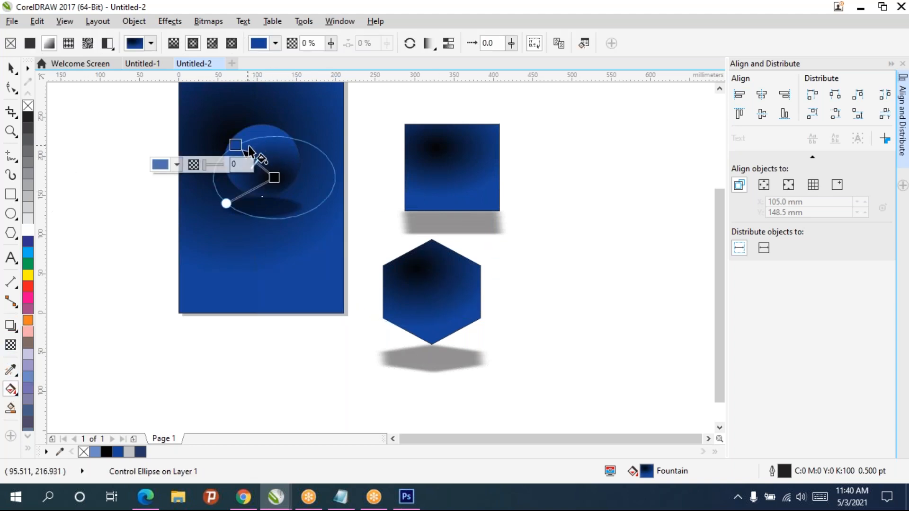
left_click_drag(247, 135, 275, 175)
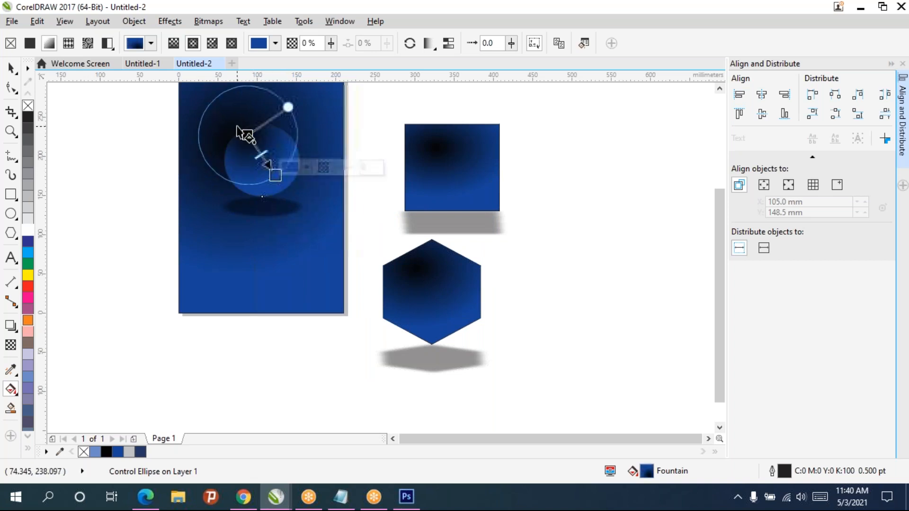
left_click_drag(242, 128, 266, 176)
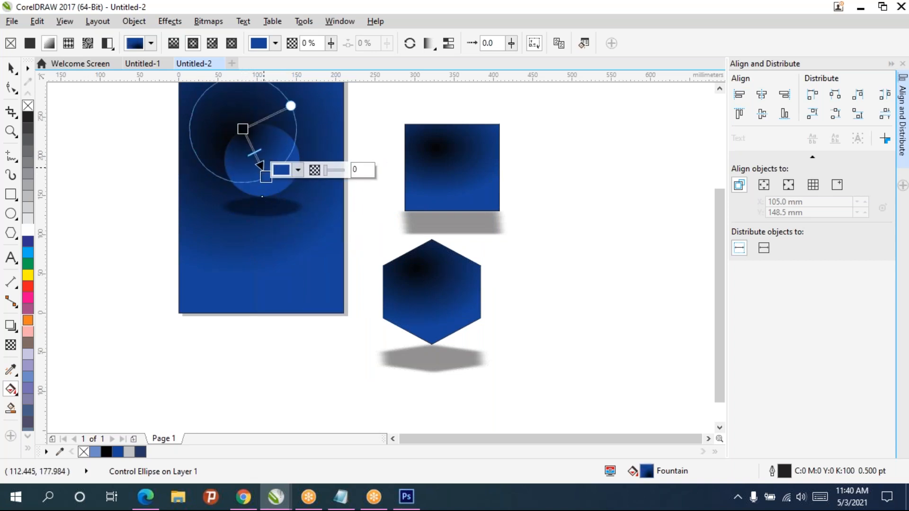
left_click_drag(244, 130, 250, 147)
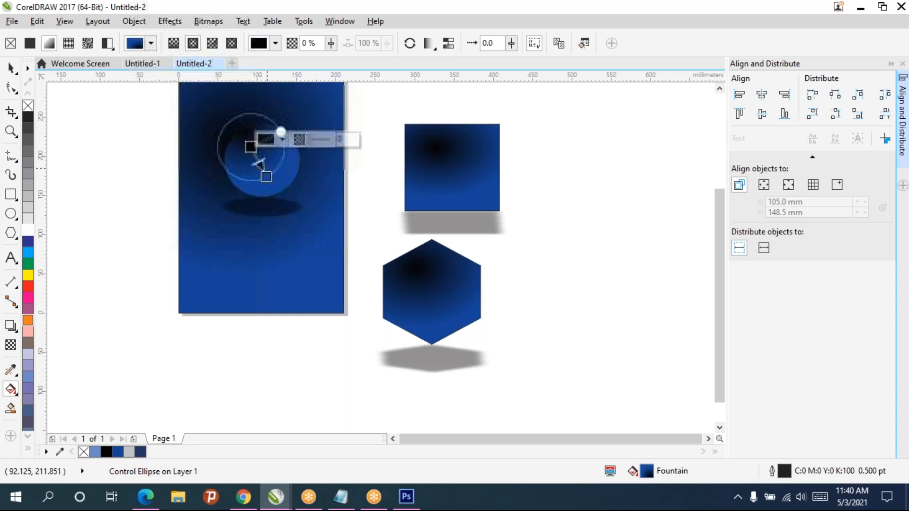
left_click_drag(274, 183, 287, 198)
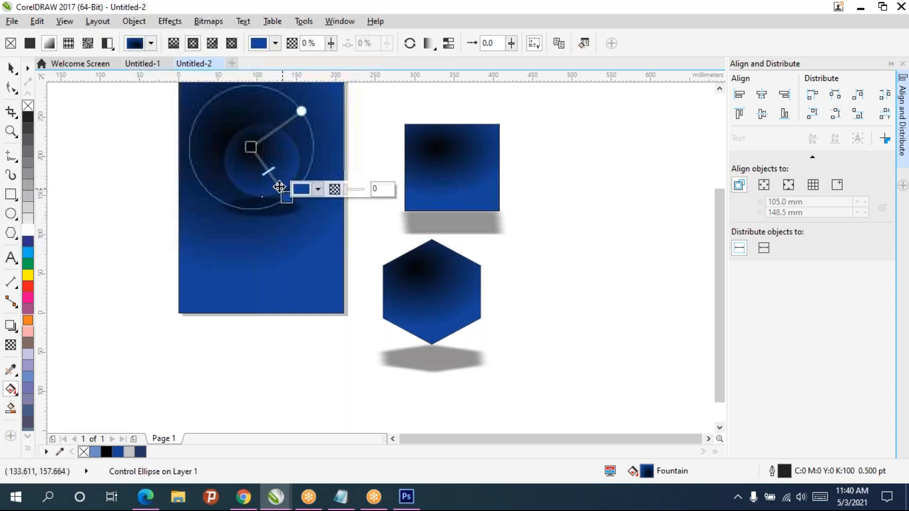
left_click(11, 67)
left_click(93, 129)
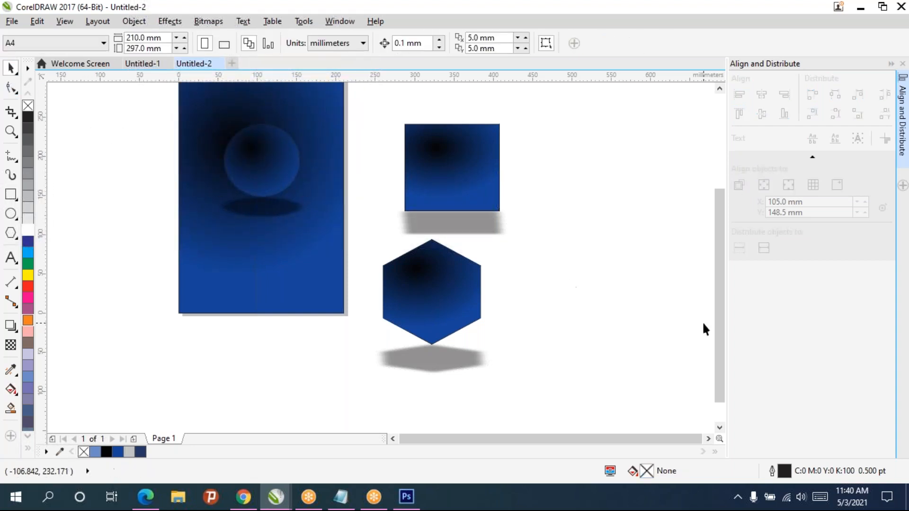
Step: Remove the outline from the sphere on the page
left_click(280, 172)
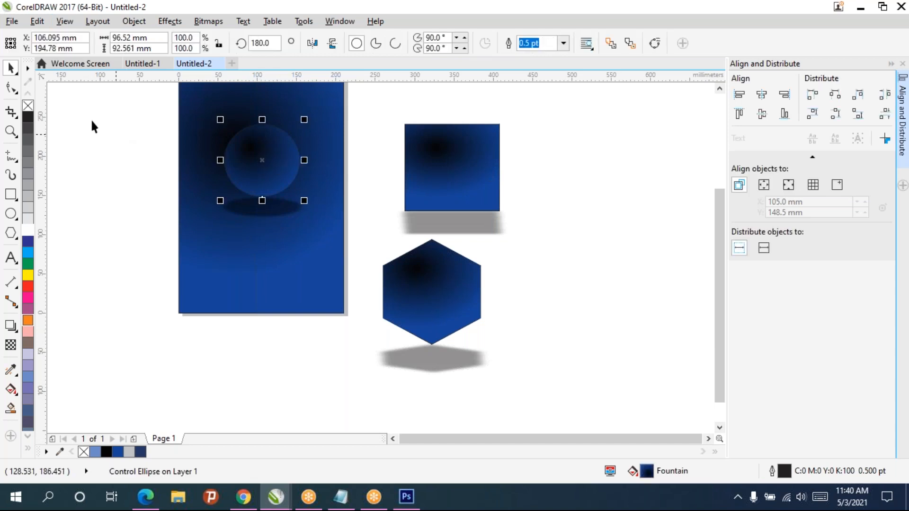
right_click(29, 106)
left_click(615, 284)
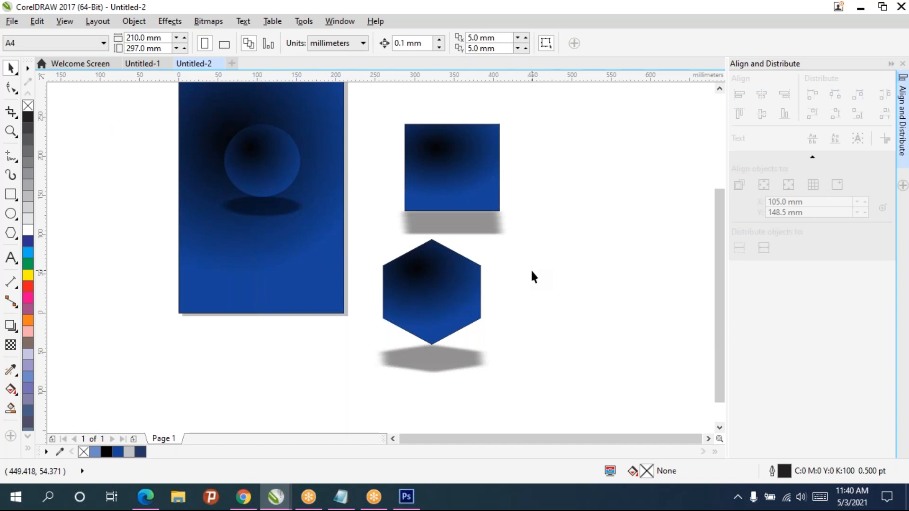
left_click(275, 156)
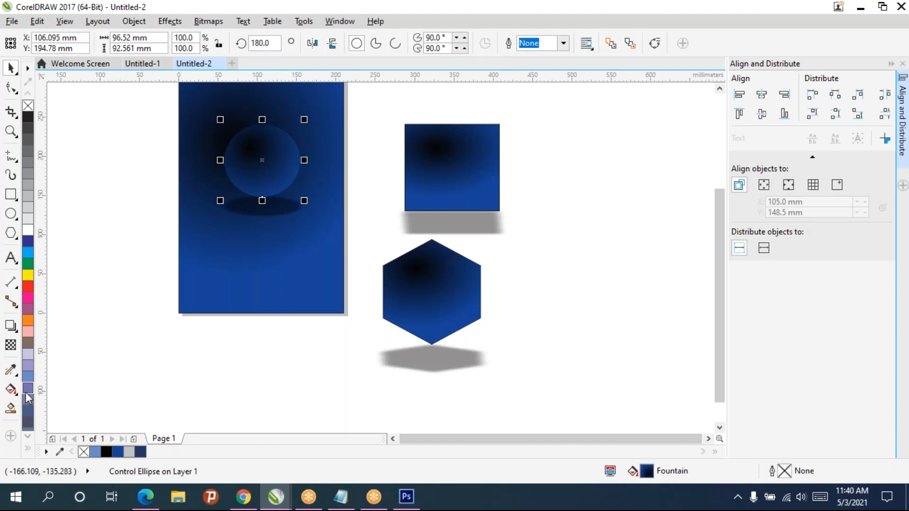
Step: Draw a rectangle about 406 by 243 mm beside the square and give it a horizontal black-to-white linear gradient, black on the left
left_click_drag(594, 186, 417, 187)
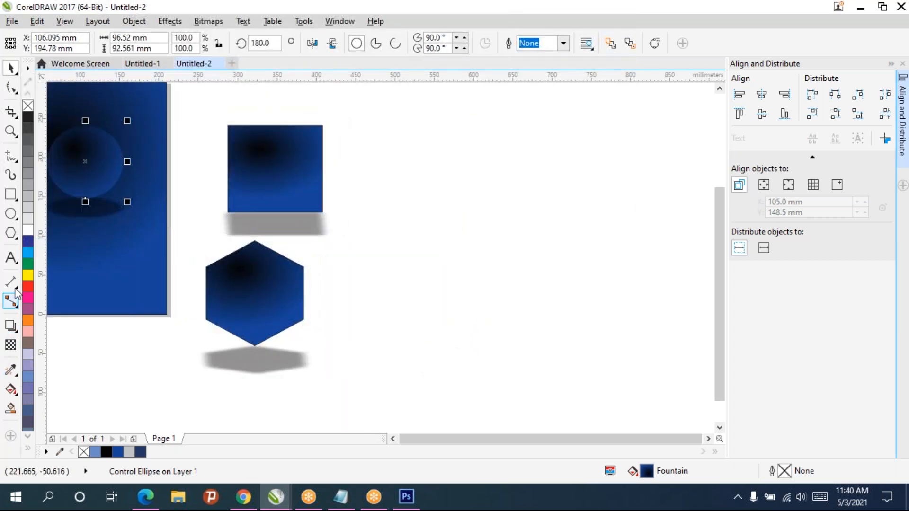
mouse_move(352, 112)
left_mouse_down()
mouse_move(773, 373)
mouse_move(619, 303)
left_mouse_up()
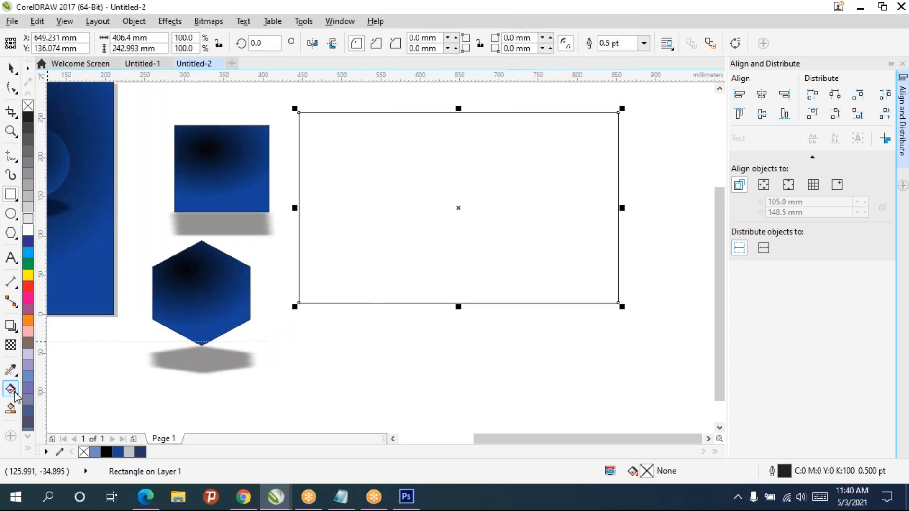
left_click(11, 389)
left_click(63, 391)
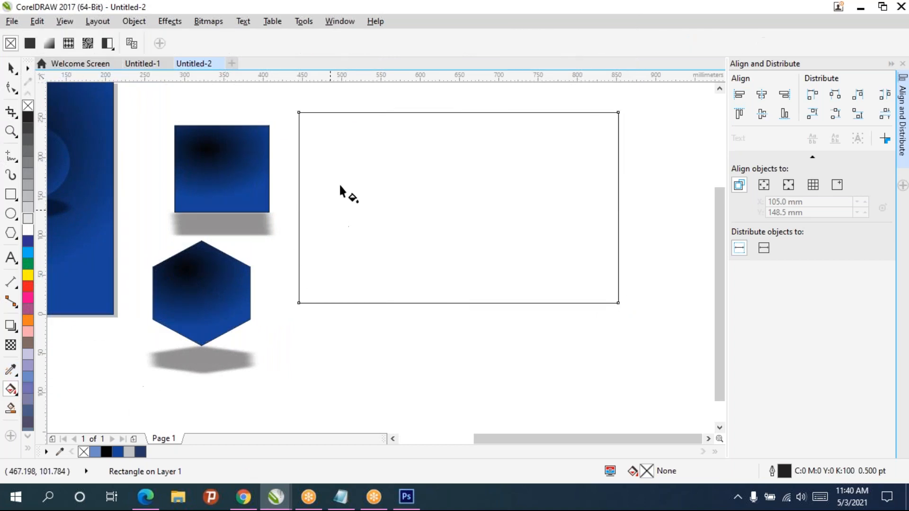
left_click_drag(324, 179, 618, 179)
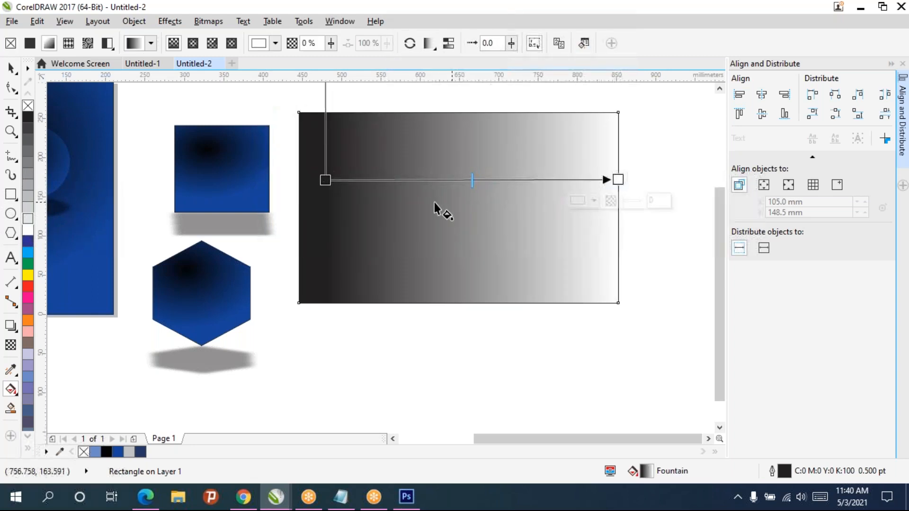
Step: Add a colour stop at 23% on the rectangle's linear gradient, near its black end, and colour it red
double_click(392, 180)
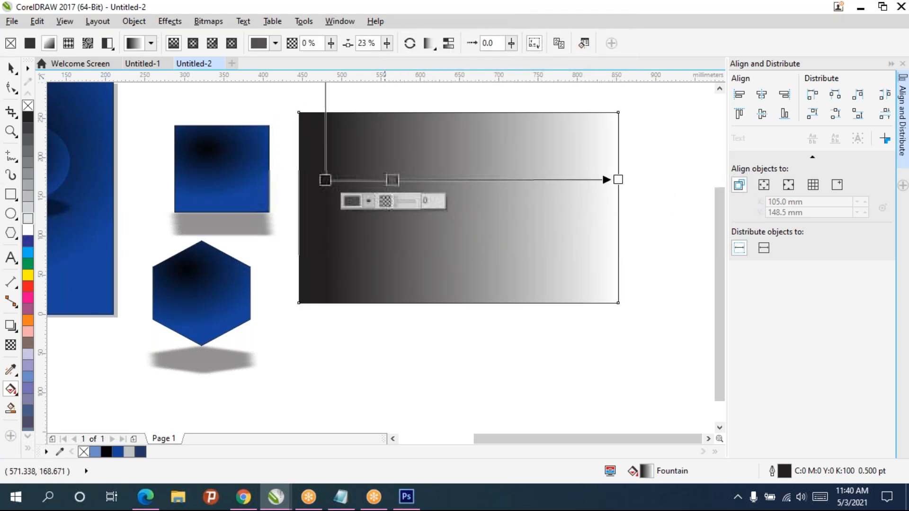
left_click(369, 201)
left_click_drag(362, 293, 407, 292)
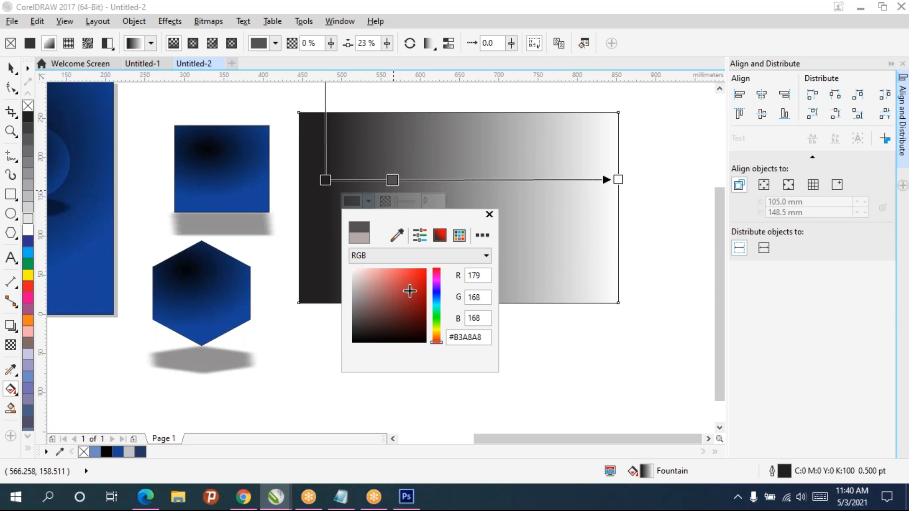
left_click(466, 184)
Step: Add a colour stop at 47% on the rectangle's gradient and colour it dark red, #6E0000
double_click(463, 180)
left_click(439, 202)
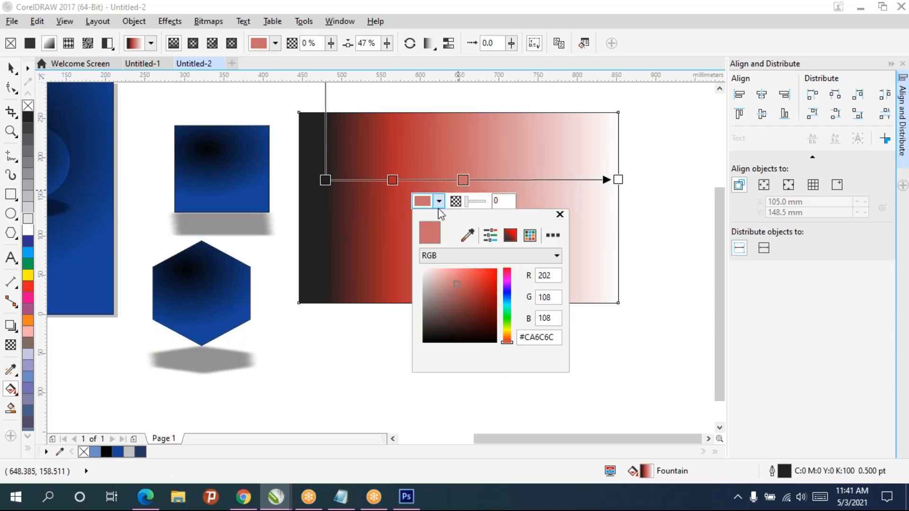
left_click_drag(493, 290, 500, 312)
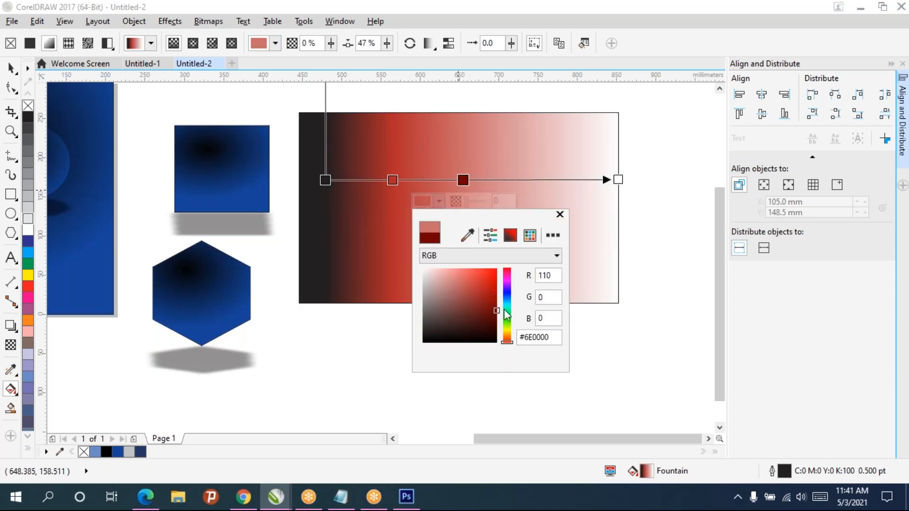
left_click(557, 186)
Step: Add a colour stop at 76% on the rectangle's gradient and colour it cyan, #0DD9D9
double_click(547, 180)
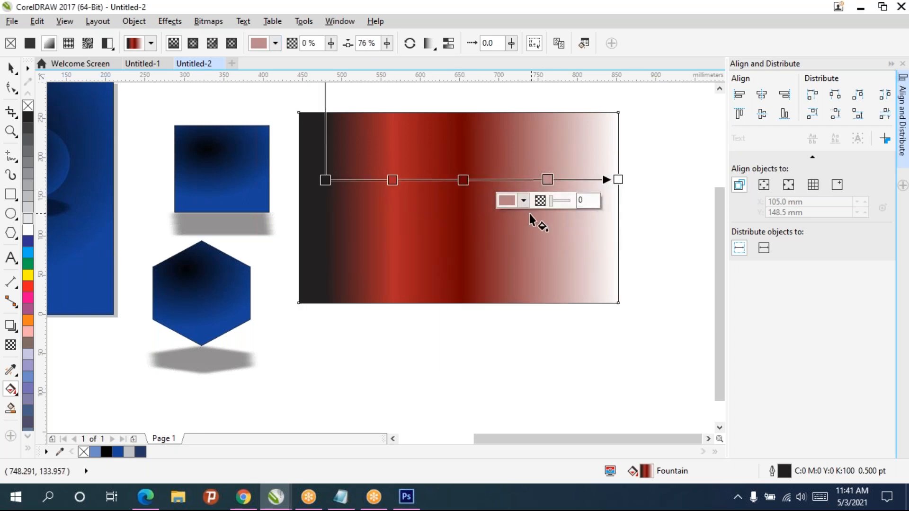
left_click(529, 203)
left_click(574, 299)
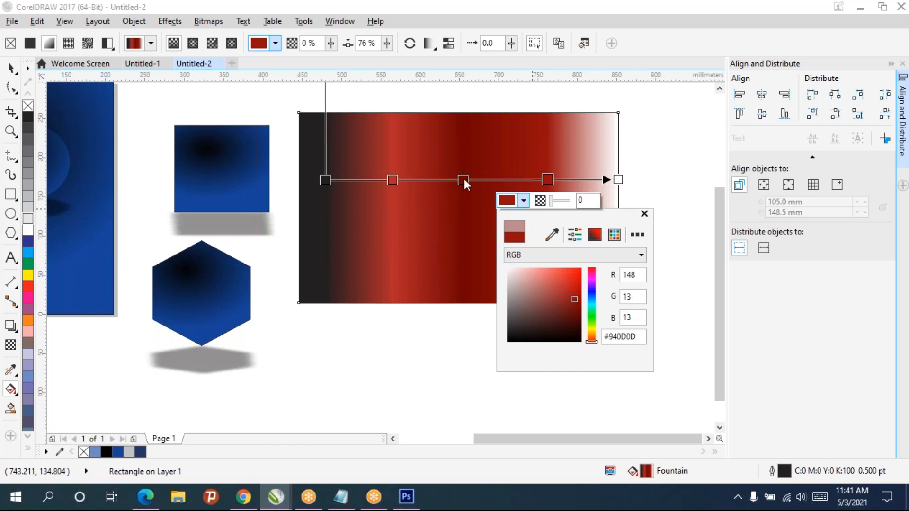
left_click(513, 306)
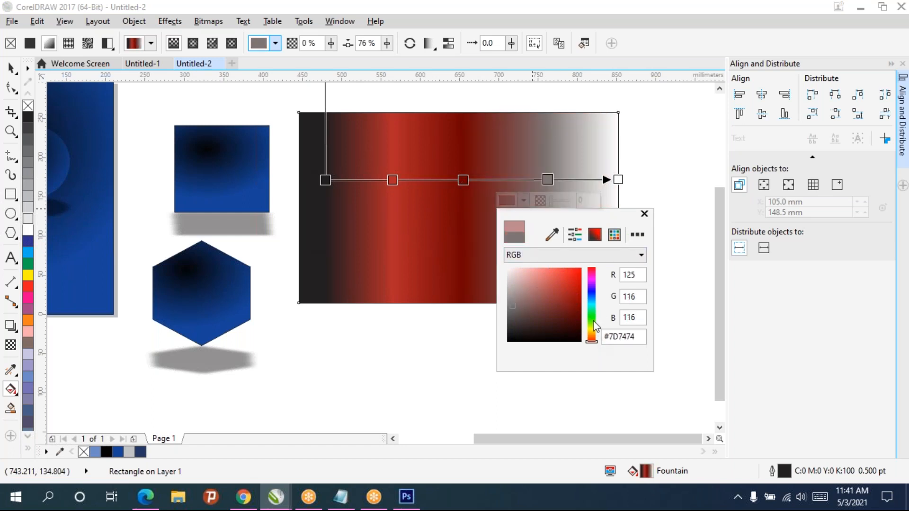
left_click_drag(595, 325, 592, 304)
left_click(576, 279)
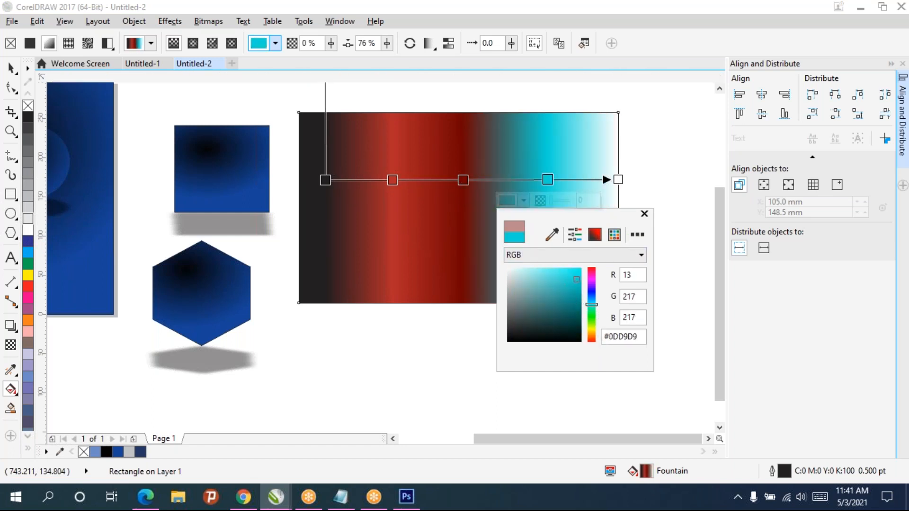
Step: Remove the dark red stop from the rectangle's gradient and move the cyan stop to about where it was
left_click(462, 180)
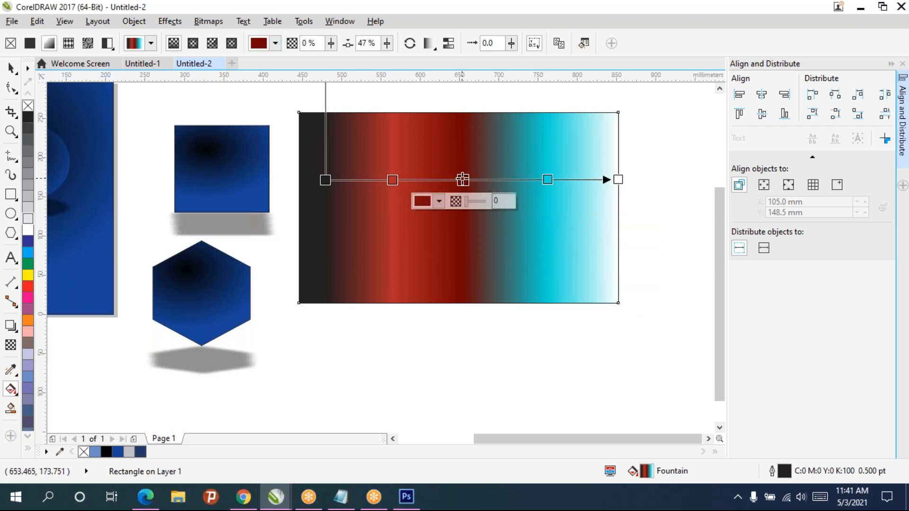
double_click(464, 180)
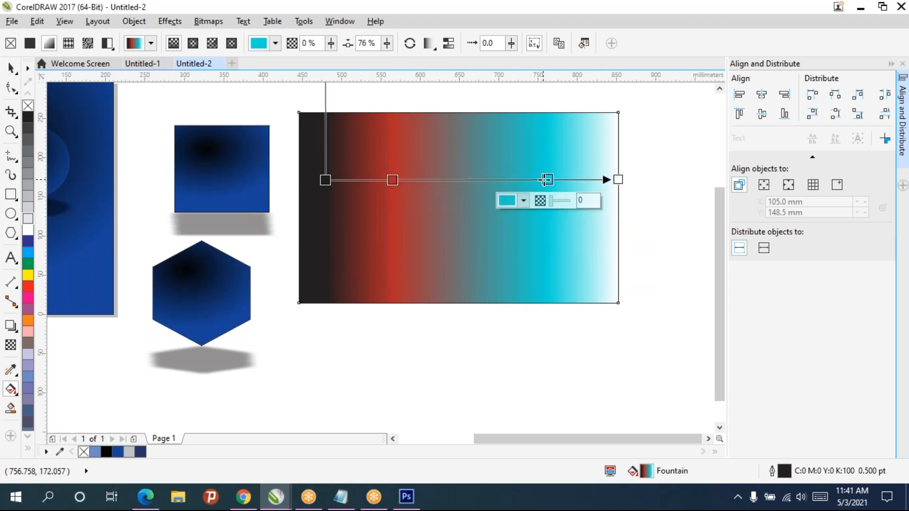
left_click_drag(536, 180, 466, 180)
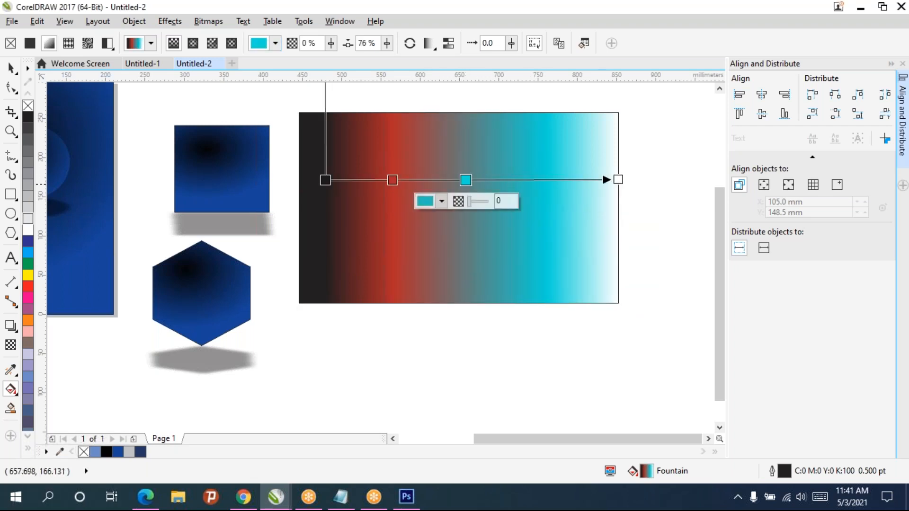
Step: Add a colour stop at 68% between cyan and white on the rectangle's gradient and colour it magenta-purple
double_click(548, 180)
left_click_drag(545, 180, 524, 179)
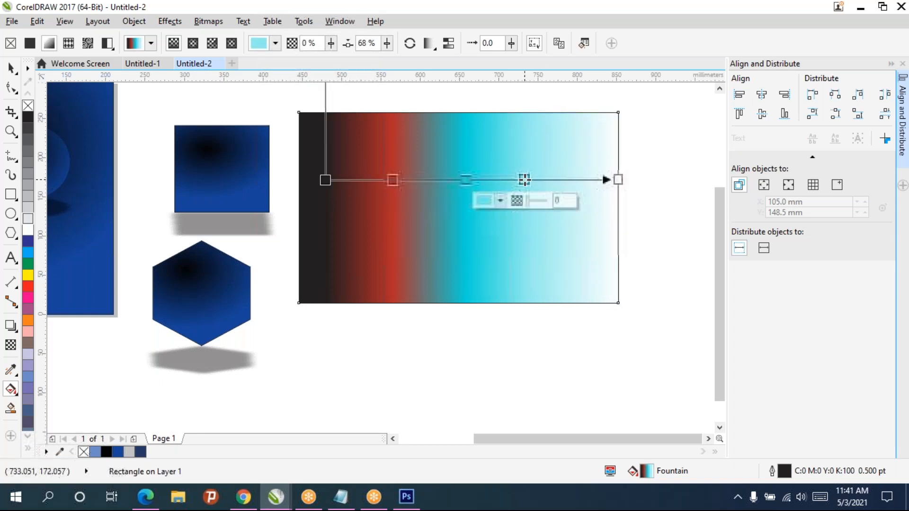
left_click(500, 200)
left_click_drag(574, 298, 568, 281)
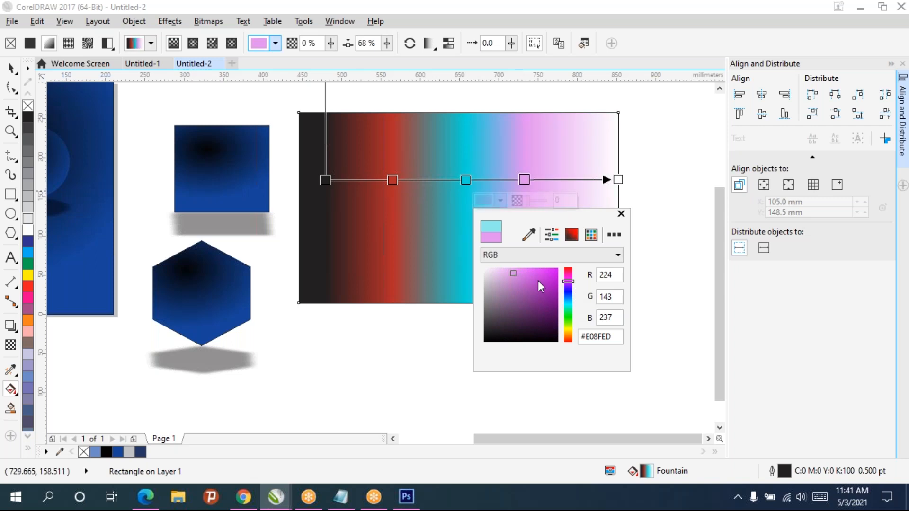
left_click(547, 283)
left_click(650, 167)
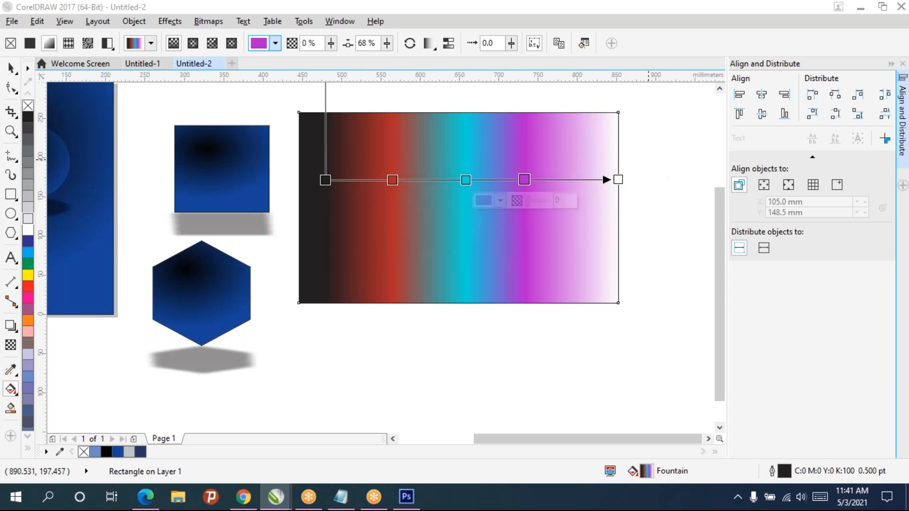
Step: Remove the outline from the multicoloured rectangle and deselect it
right_click(10, 45)
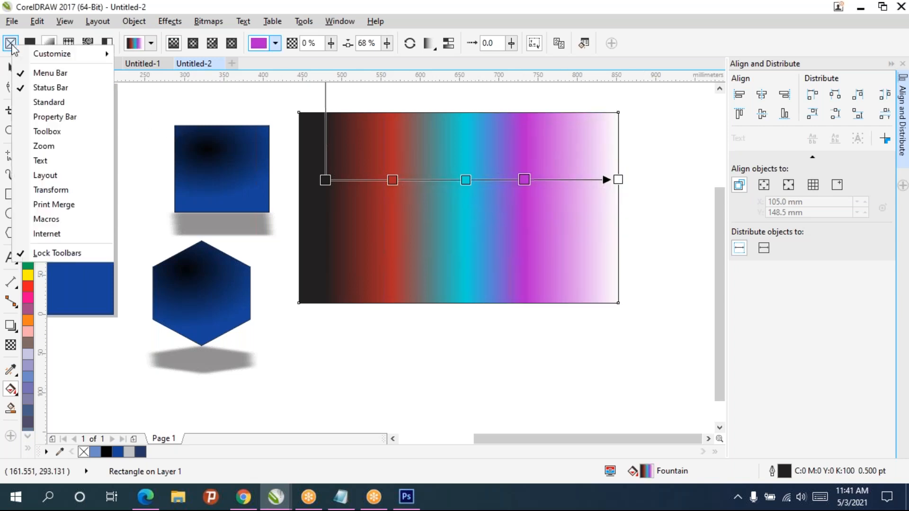
left_click(302, 362)
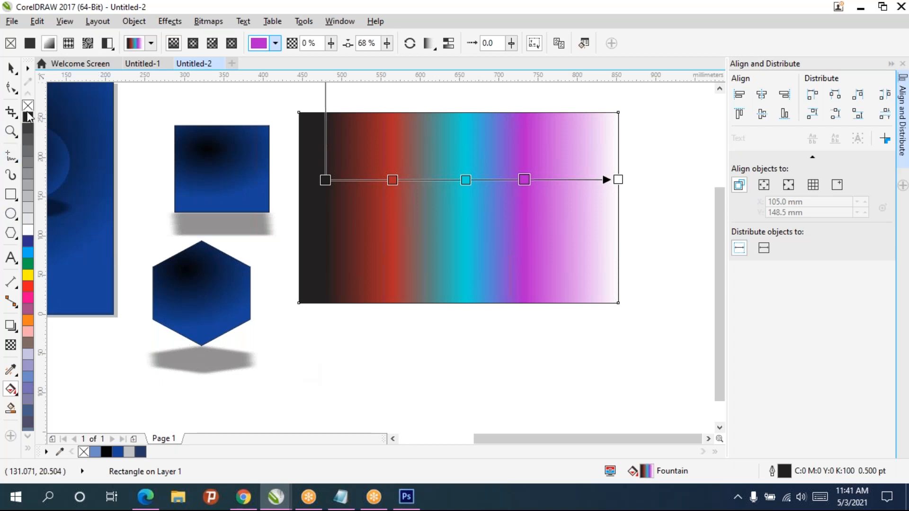
left_click(587, 392)
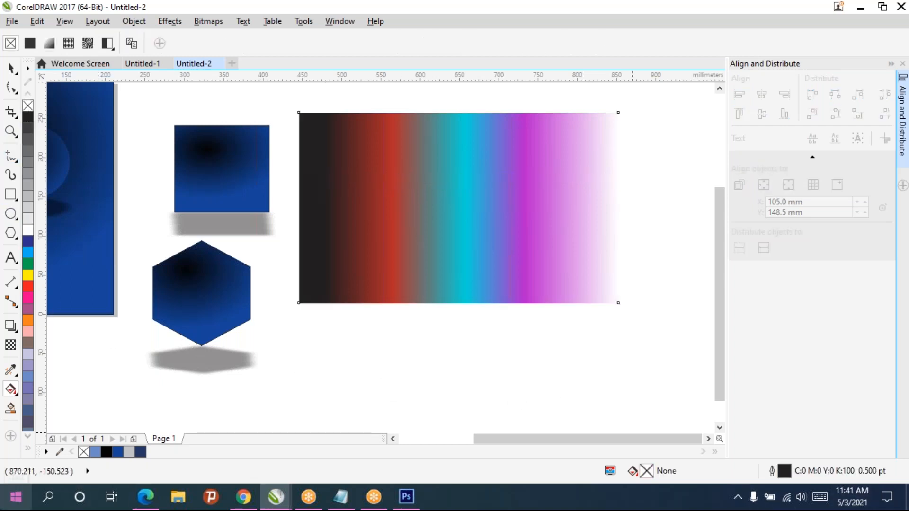
Step: Change the rectangle's fill to a tilted, widened elliptical gradient, white at its centre, and move the magenta stop to the outer end at 2%
left_click(424, 236)
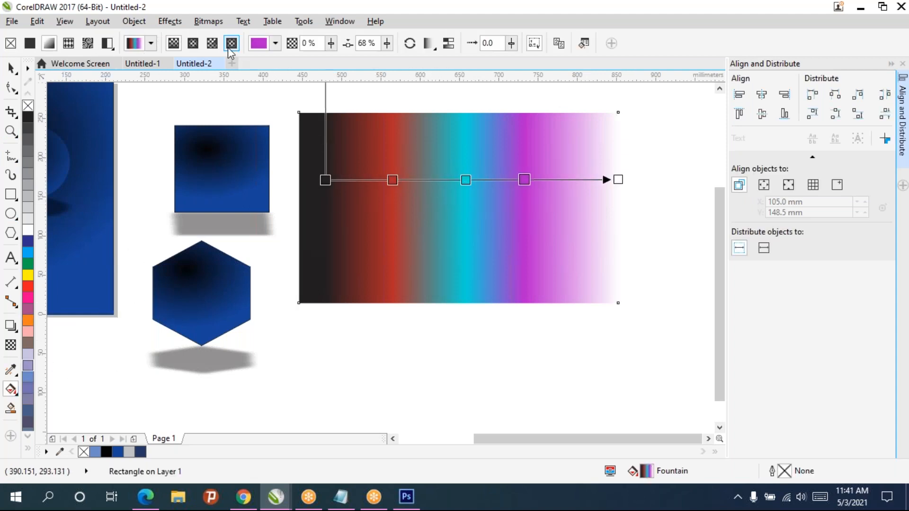
left_click(199, 42)
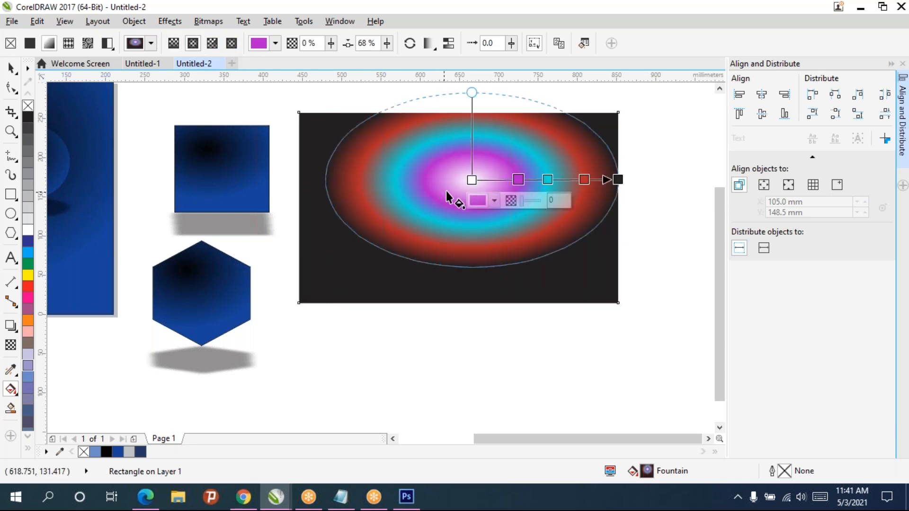
left_click_drag(617, 179, 601, 302)
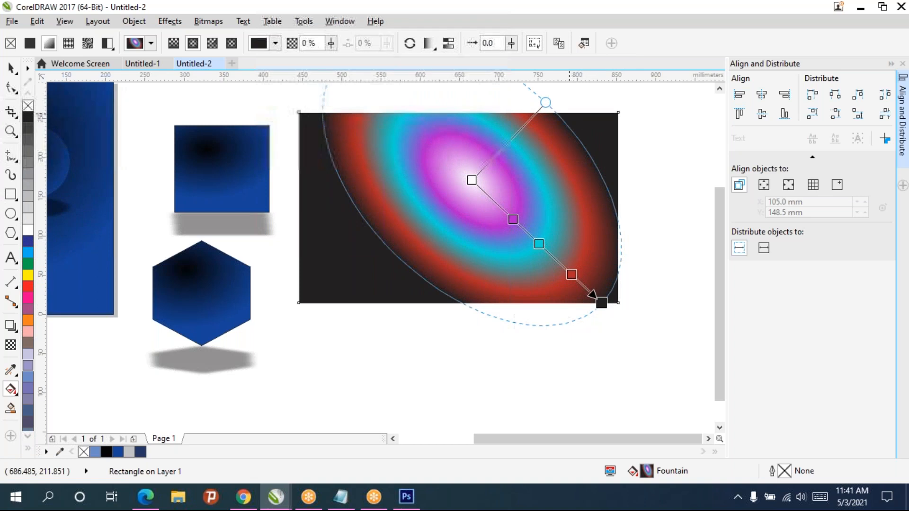
left_click_drag(546, 100, 603, 83)
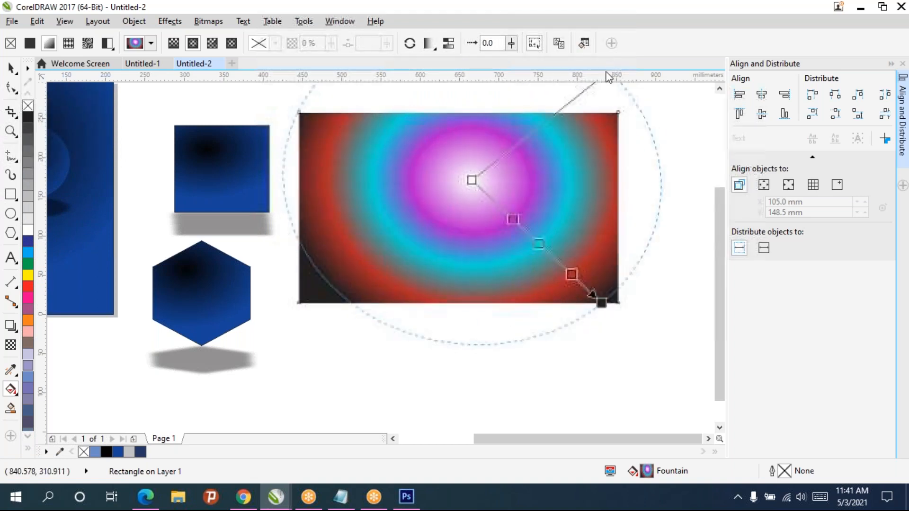
scroll(509, 255, "down", 3)
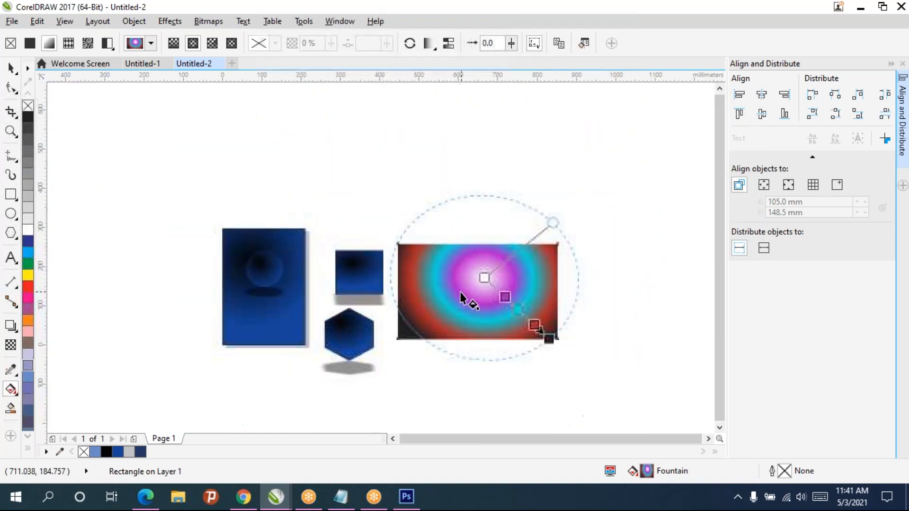
left_click_drag(510, 291, 548, 338)
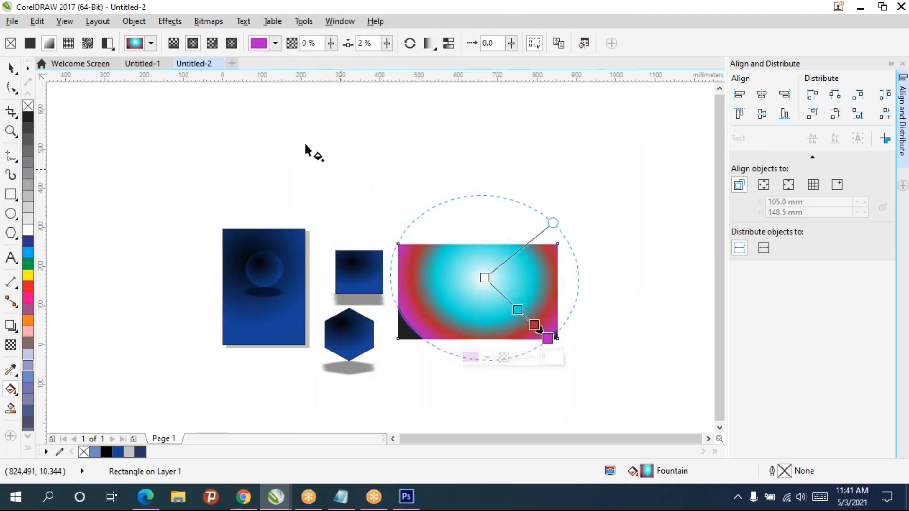
Step: Delete the large multicoloured gradient rectangle beside the square
left_click(13, 71)
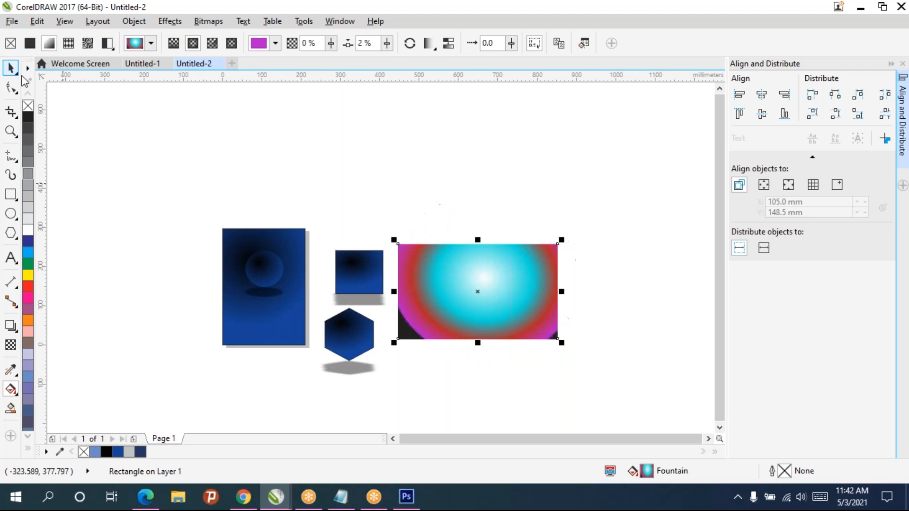
left_click(503, 300)
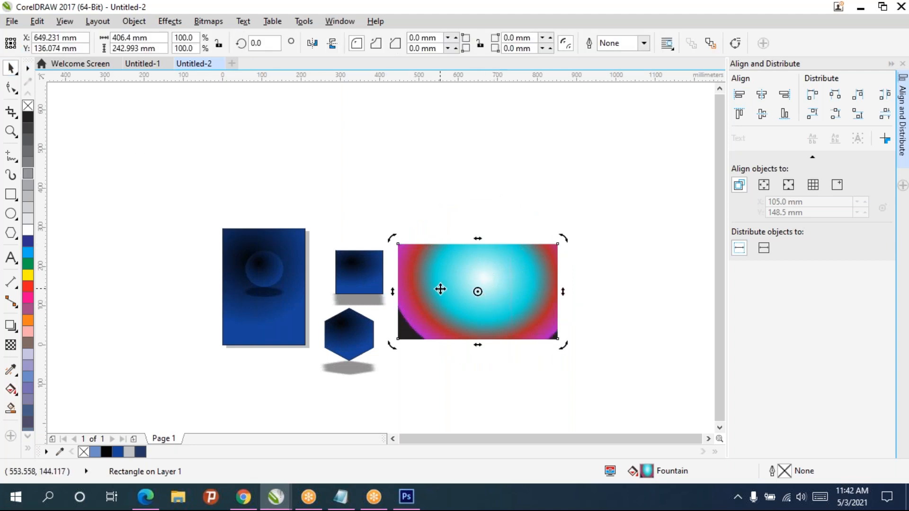
key("Delete")
Step: Delete the square and the hexagon beside the page together with their drop shadows
scroll(285, 307, "up", 2)
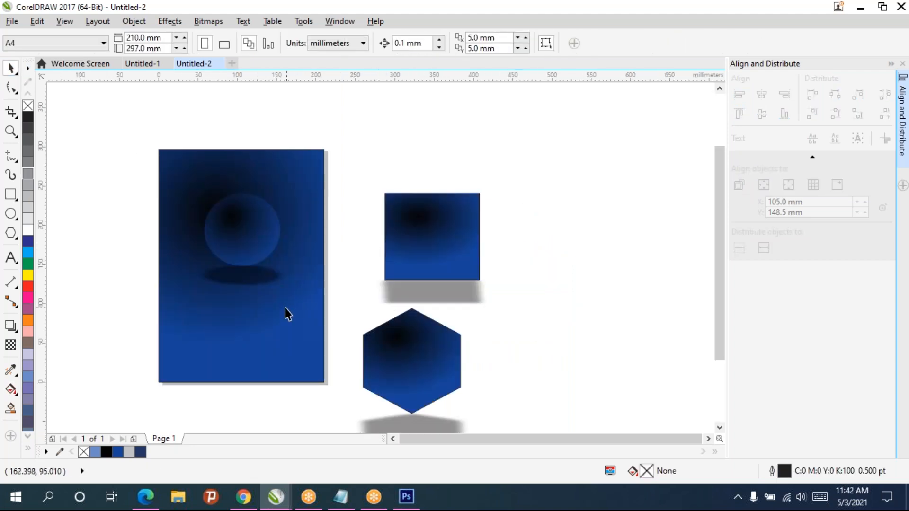
left_click_drag(541, 315, 519, 322)
left_click_drag(408, 112, 618, 440)
key("Delete")
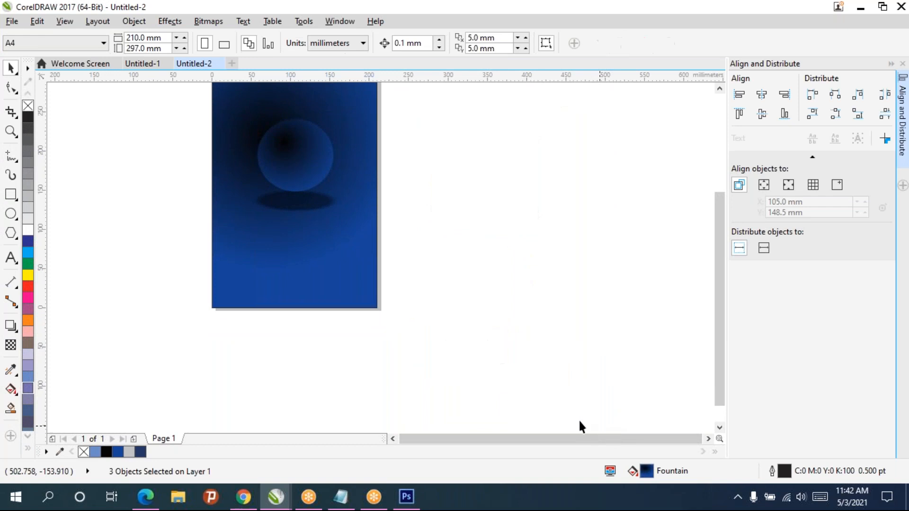
Step: Review the Color Eyedropper and Interactive Fill tools again, and activate the Mesh Fill tool
left_click(14, 372)
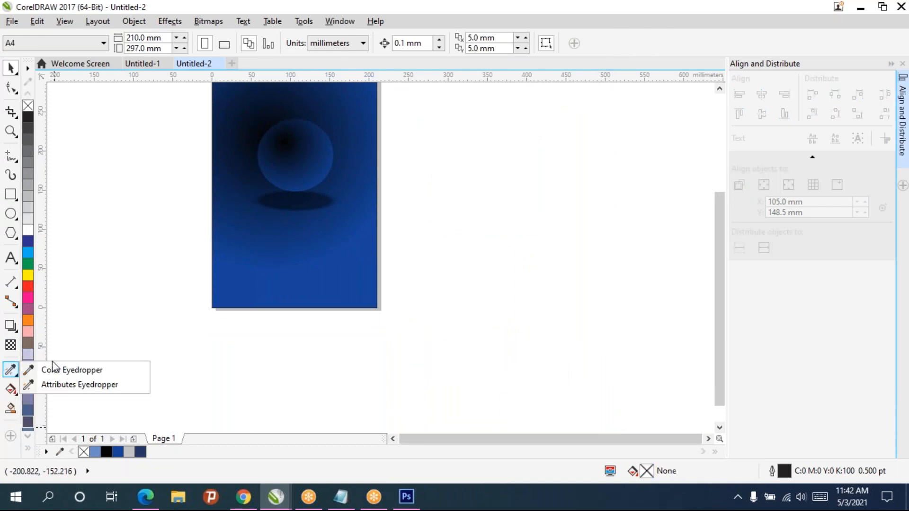
left_click(75, 370)
left_click(18, 392)
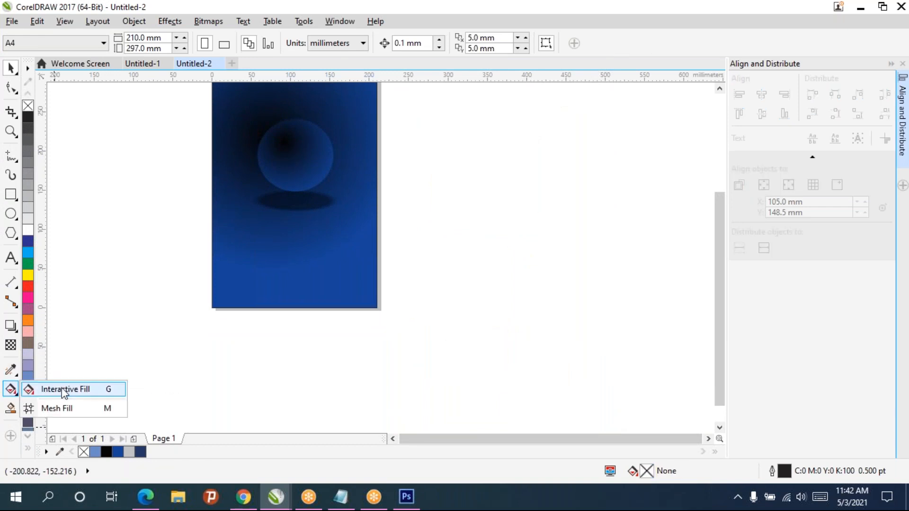
left_click(97, 392)
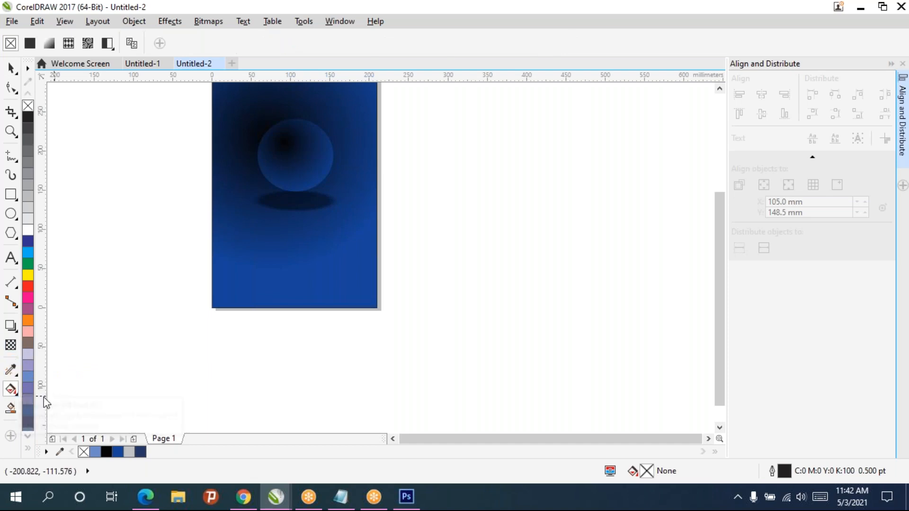
left_click(14, 374)
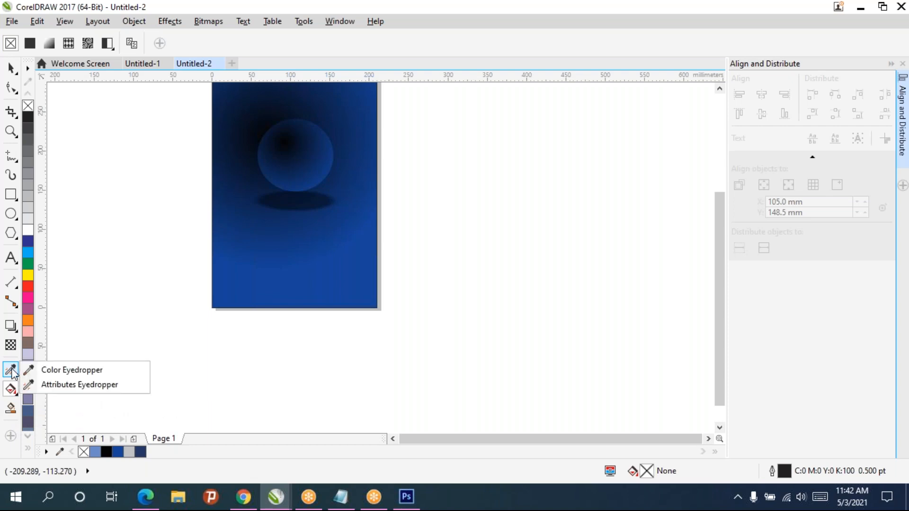
left_click(53, 371)
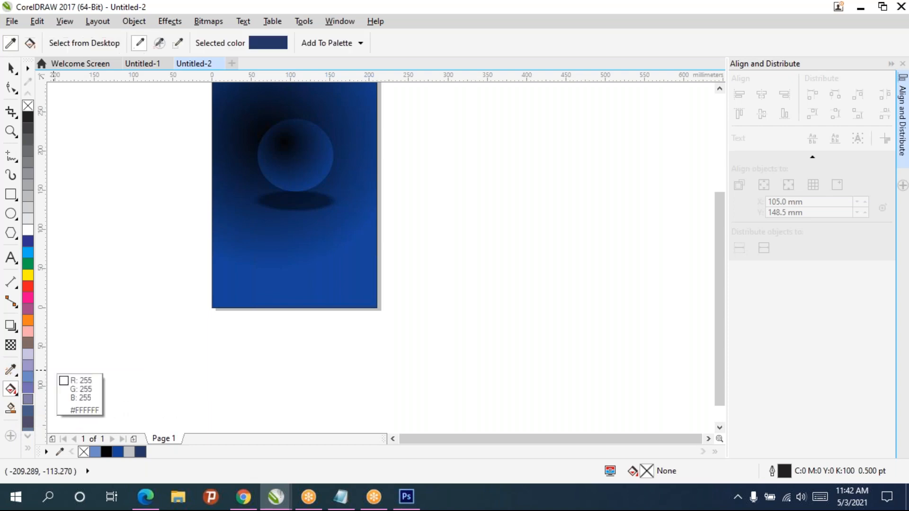
left_click(14, 392)
left_click(77, 392)
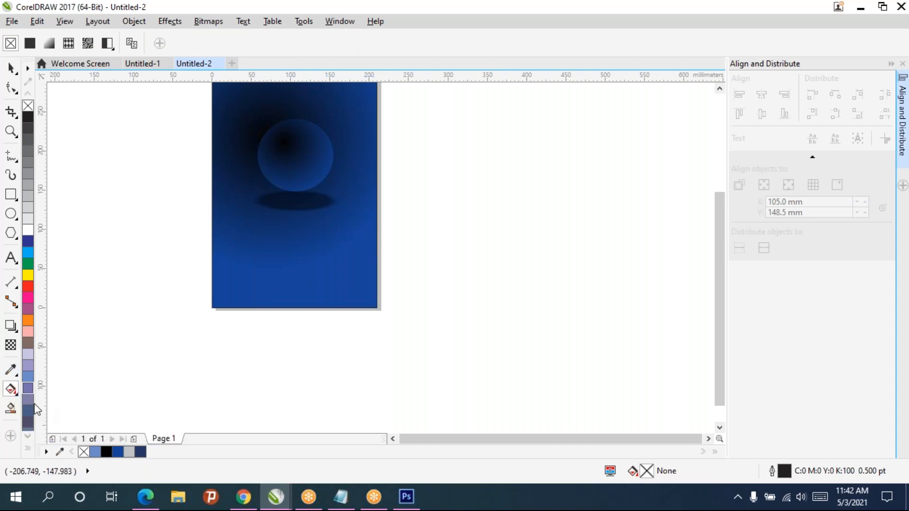
left_click(9, 388)
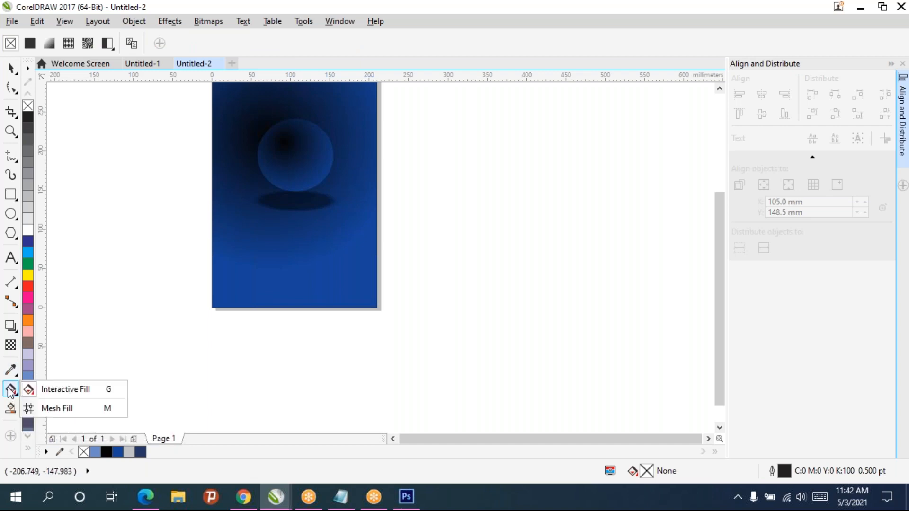
left_click(46, 413)
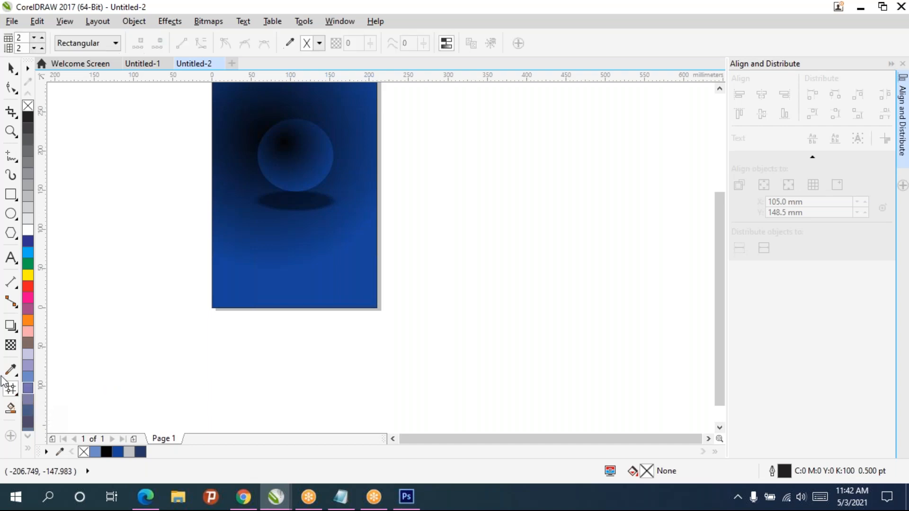
Step: Draw a circle about 224 mm in diameter beside the page and convert it to curves
left_click(11, 216)
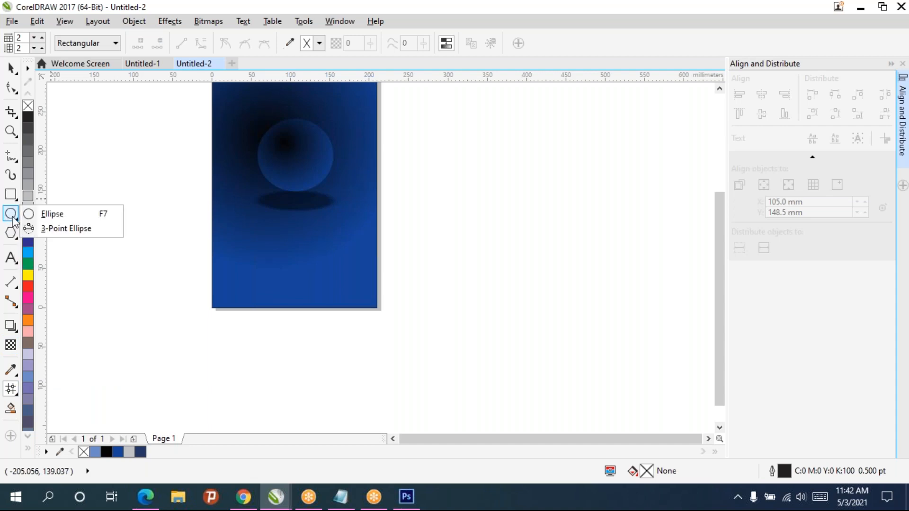
left_click(99, 217)
left_click_drag(432, 132, 604, 308)
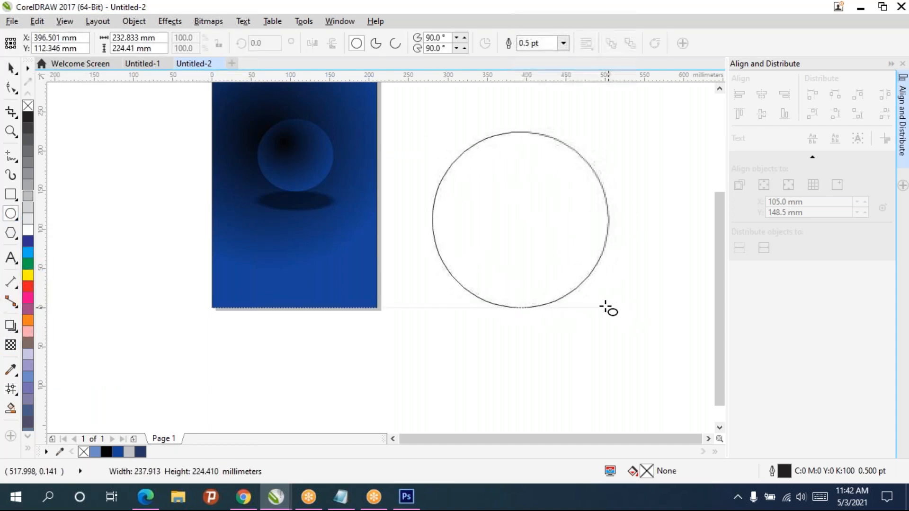
key("ctrl+q")
Step: Add a node on each upper shoulder of the circle with the Shape tool and pull its top node down into a dip
left_click(11, 88)
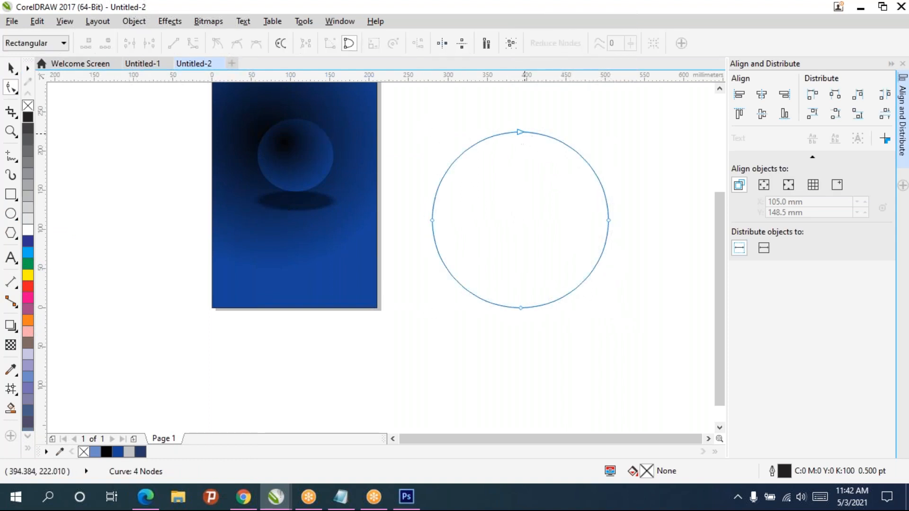
double_click(582, 157)
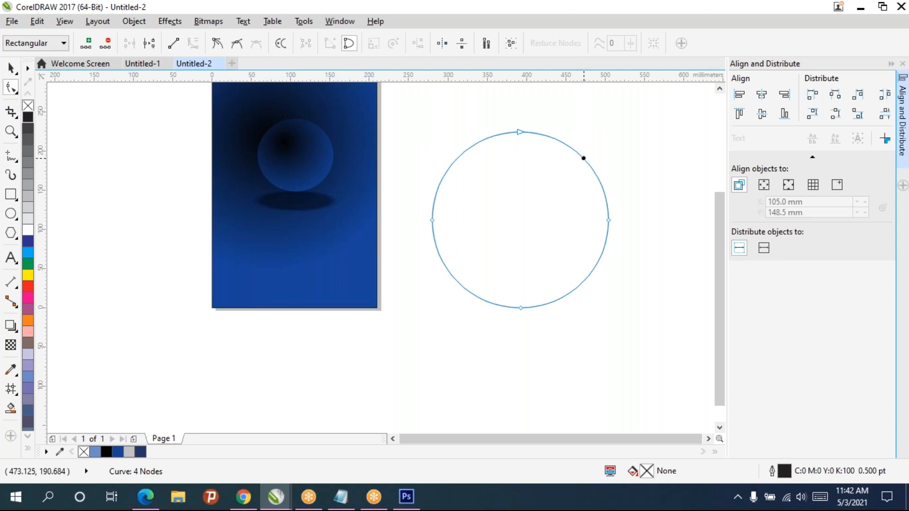
left_click(451, 164)
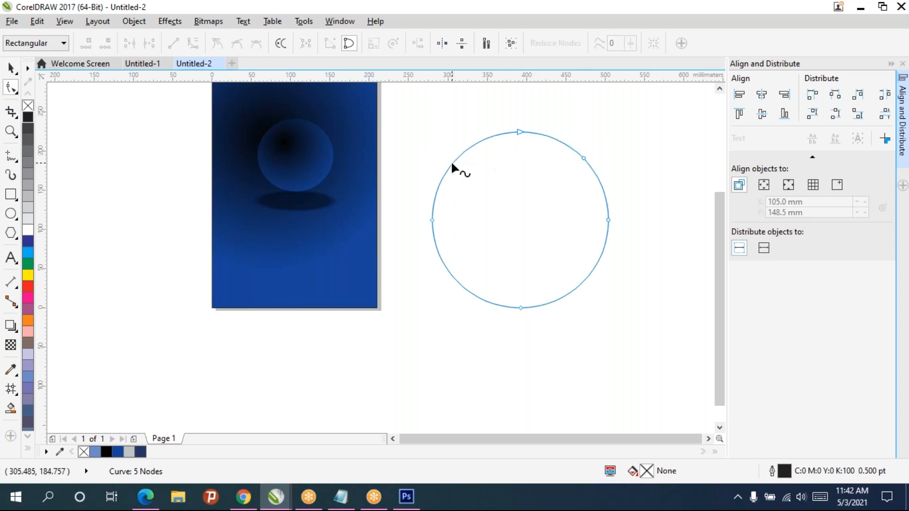
double_click(452, 164)
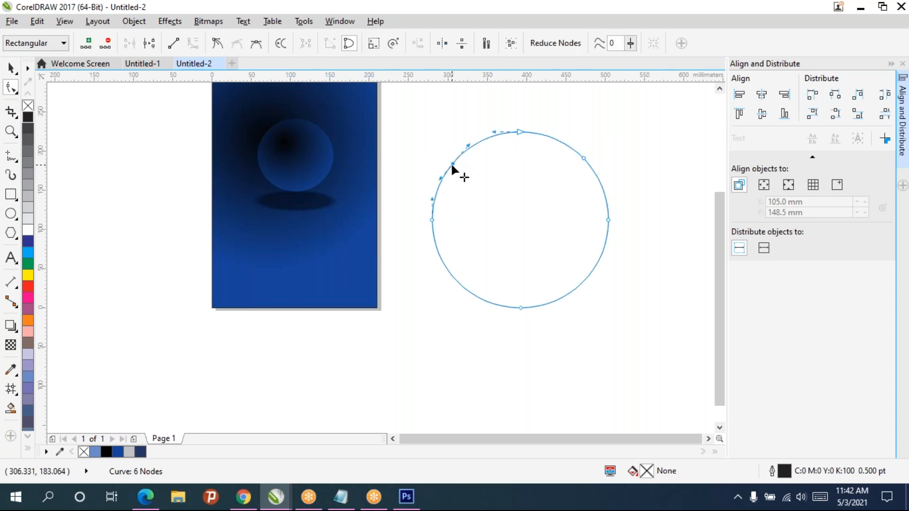
left_click_drag(521, 133, 517, 163)
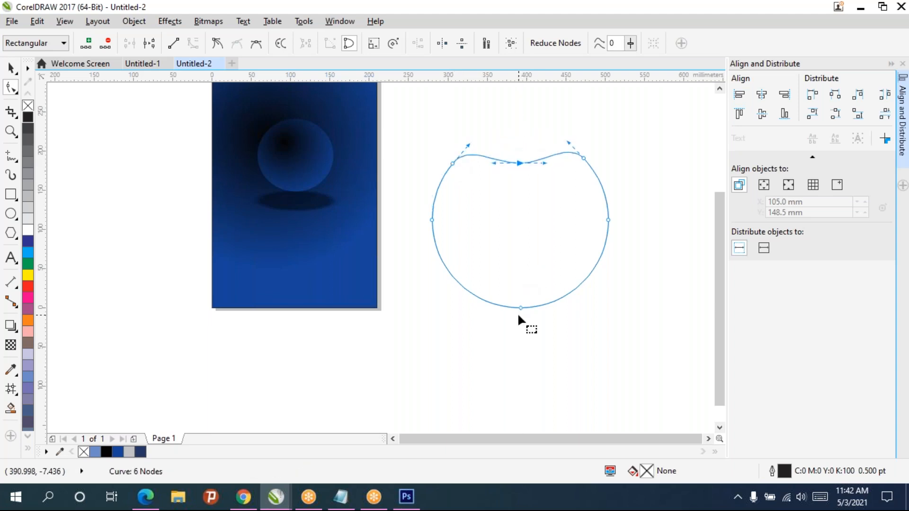
Step: Raise the three upper nodes slightly, and move the two side nodes higher together
mouse_move(609, 220)
left_mouse_down()
mouse_move(609, 201)
mouse_move(607, 219)
left_mouse_up()
left_click_drag(424, 130, 593, 204)
mouse_move(518, 162)
left_mouse_down()
mouse_move(518, 145)
mouse_move(517, 156)
left_mouse_up()
left_click_drag(625, 225, 419, 208)
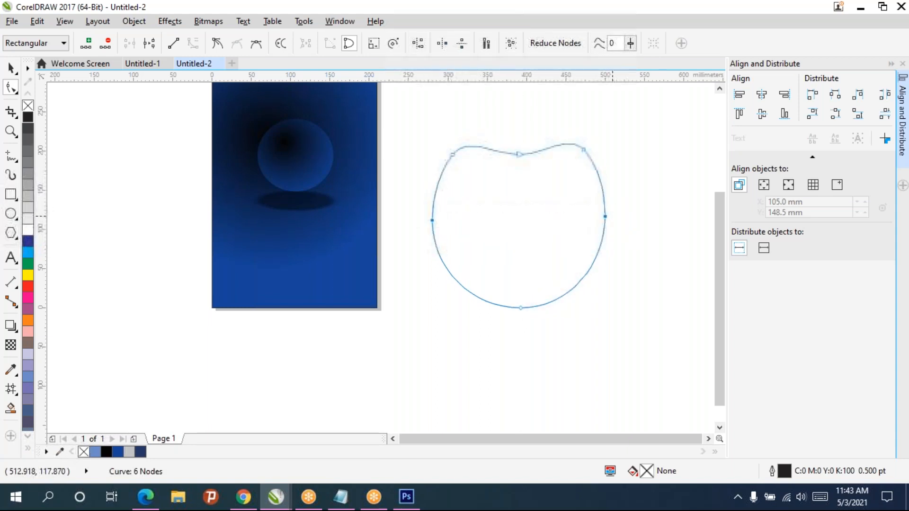
left_click_drag(605, 216, 607, 198)
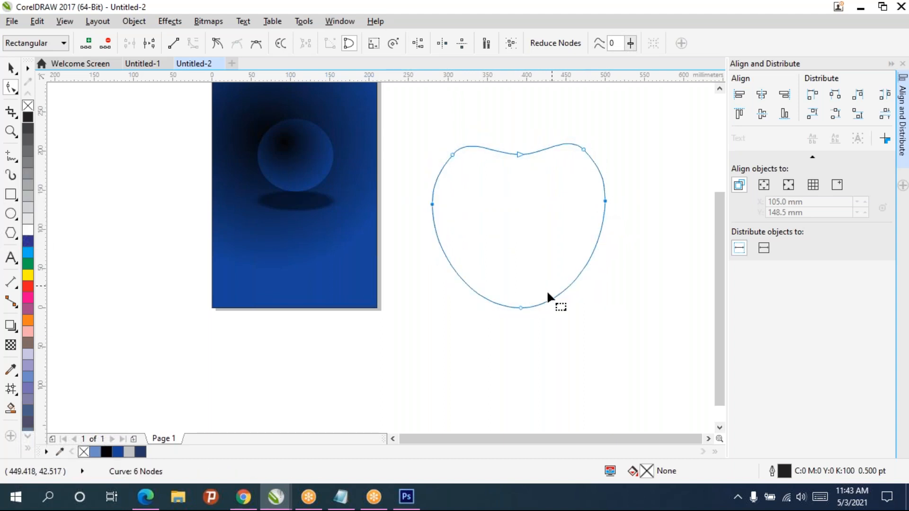
Step: Add a node on each side of the bottom node and pull the bottom node up into a small notch
double_click(554, 297)
double_click(487, 299)
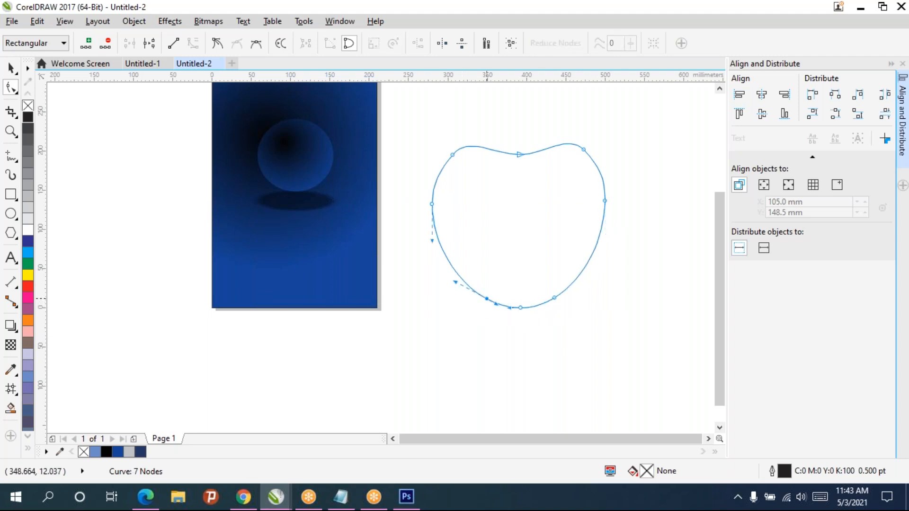
left_click_drag(519, 307, 521, 293)
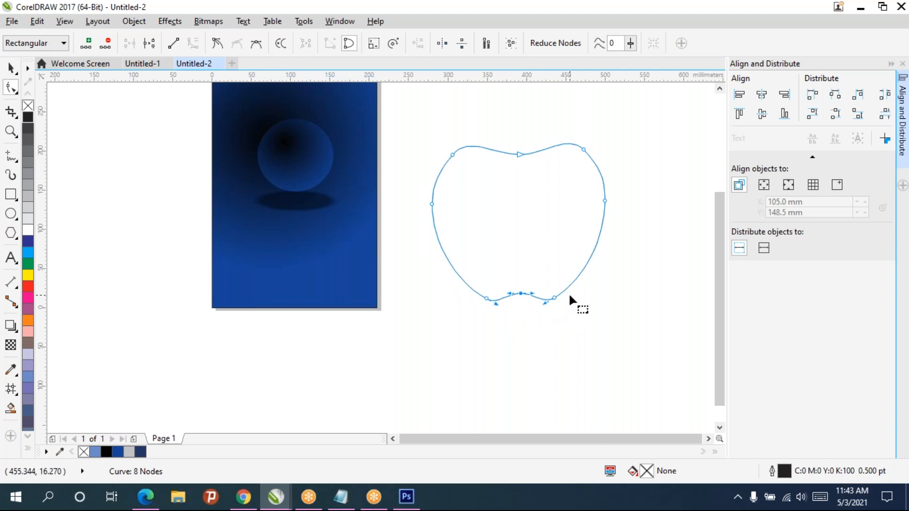
Step: Lower the two side nodes together slightly to round out the apple outline
left_click_drag(435, 191, 423, 200)
left_click_drag(604, 201, 604, 207)
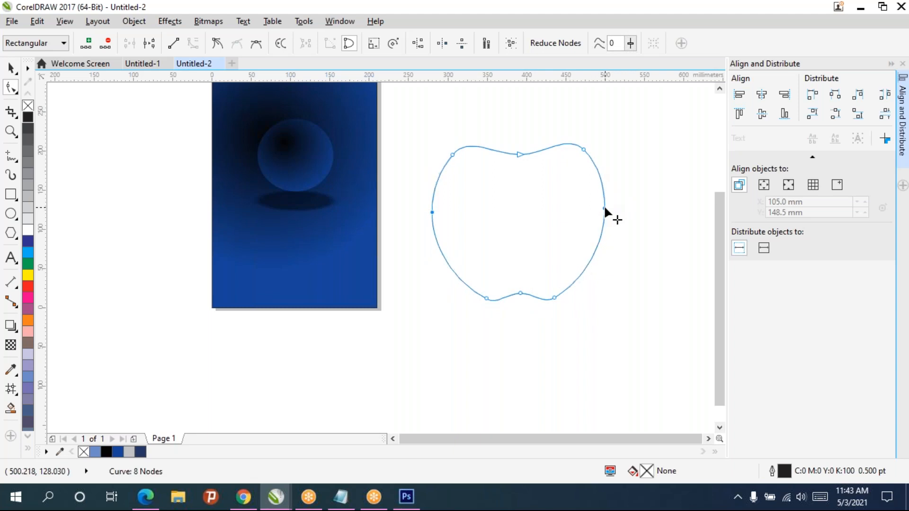
left_click(630, 224)
Step: Make the top dip node a cusp and bend both its handles upward to form two rounded lobes
left_click(522, 154)
scroll(525, 149, "up", 2)
scroll(562, 163, "down", 1)
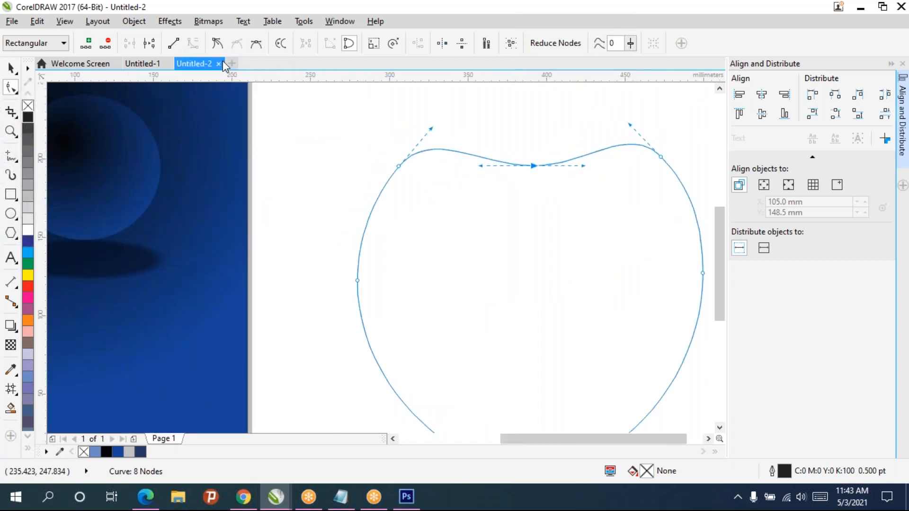
left_click(217, 44)
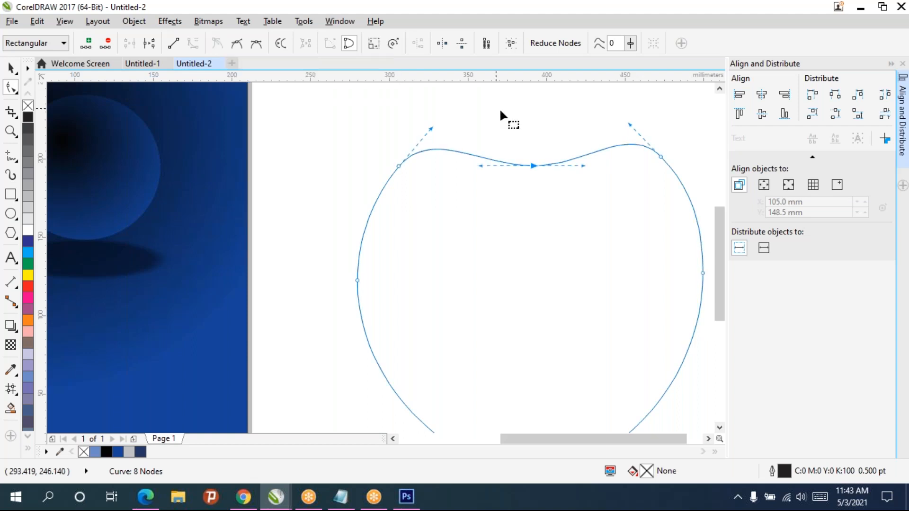
left_click_drag(583, 167, 562, 137)
left_click_drag(480, 166, 489, 128)
Step: Round off the top cusp by adding a node on each side, removing the middle node and adjusting the curve handle
double_click(519, 156)
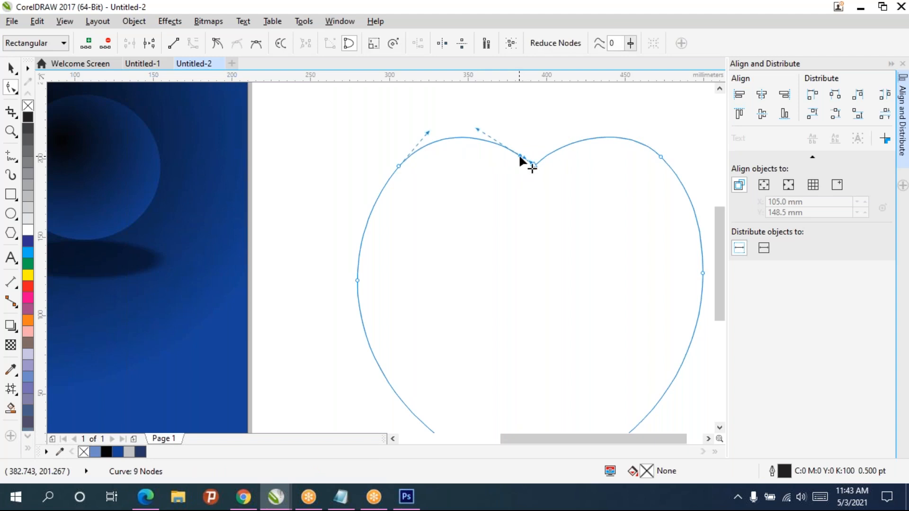
double_click(546, 156)
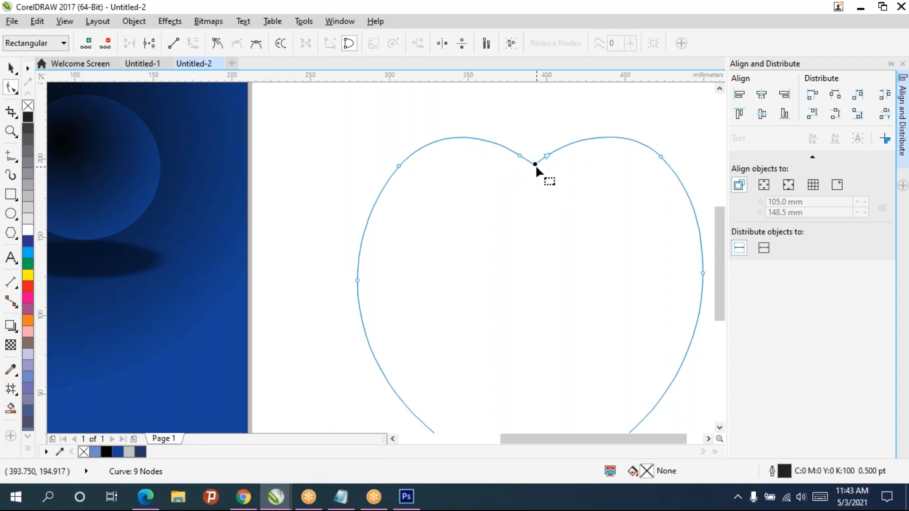
left_click(546, 156)
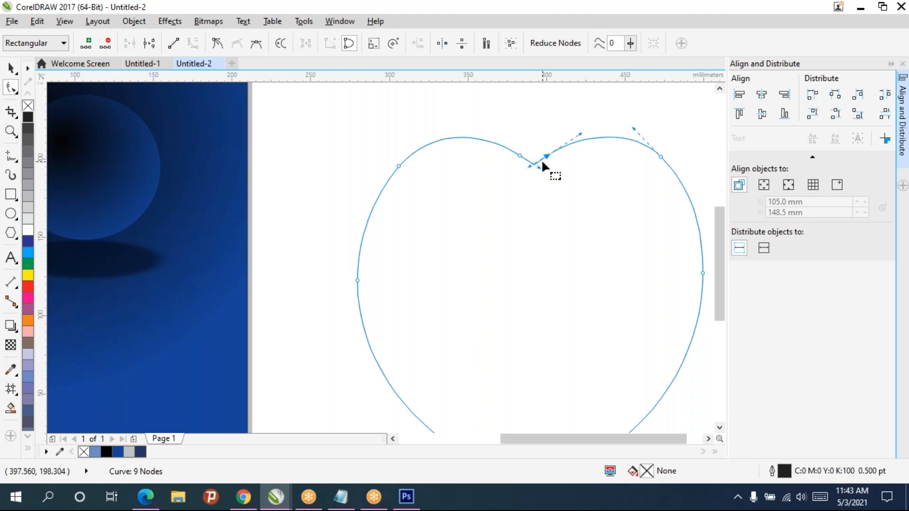
scroll(541, 159, "up", 3)
left_click_drag(494, 181, 501, 162)
scroll(500, 162, "down", 2)
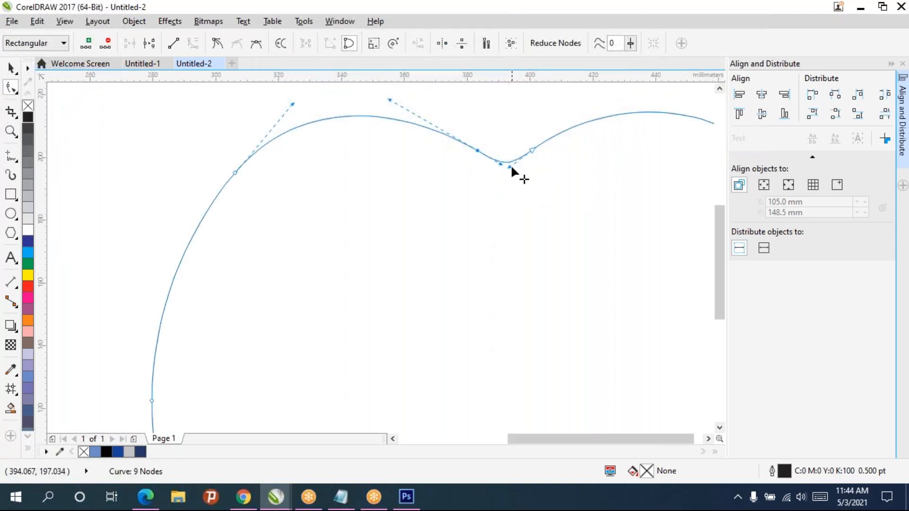
scroll(510, 165, "down", 2)
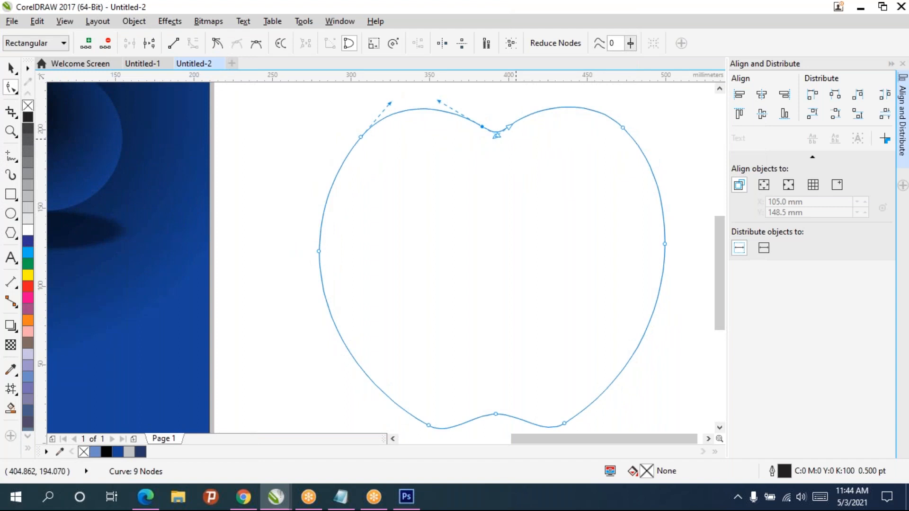
scroll(514, 138, "down", 2)
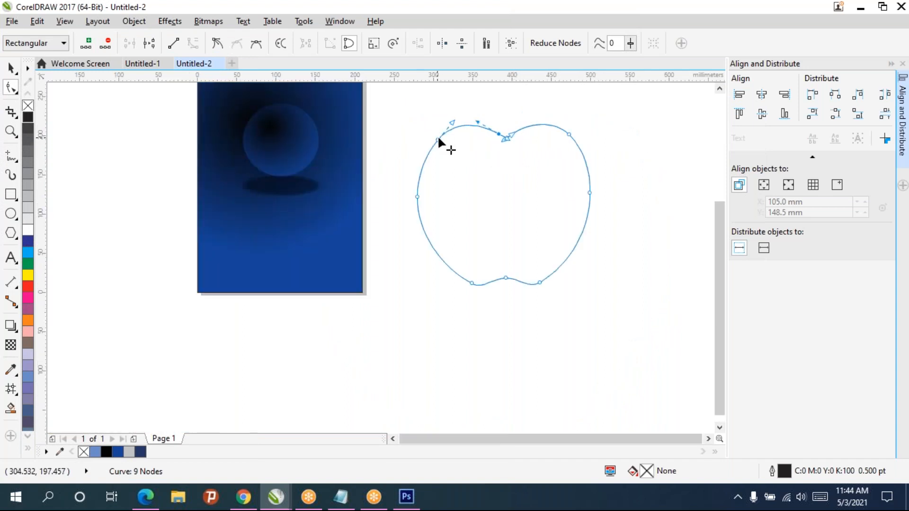
Step: Widen the apple by moving its two shoulder nodes and its left and right side nodes outward
left_click_drag(437, 139, 430, 139)
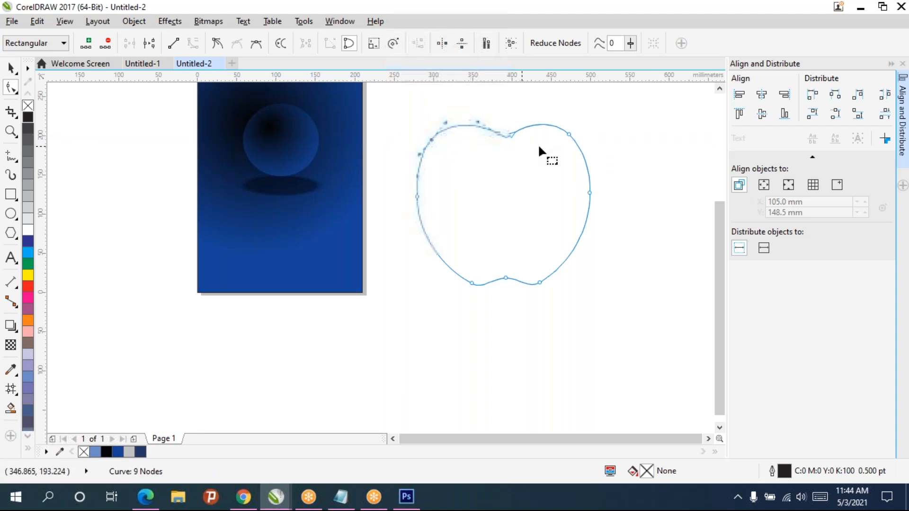
left_click_drag(569, 134, 576, 140)
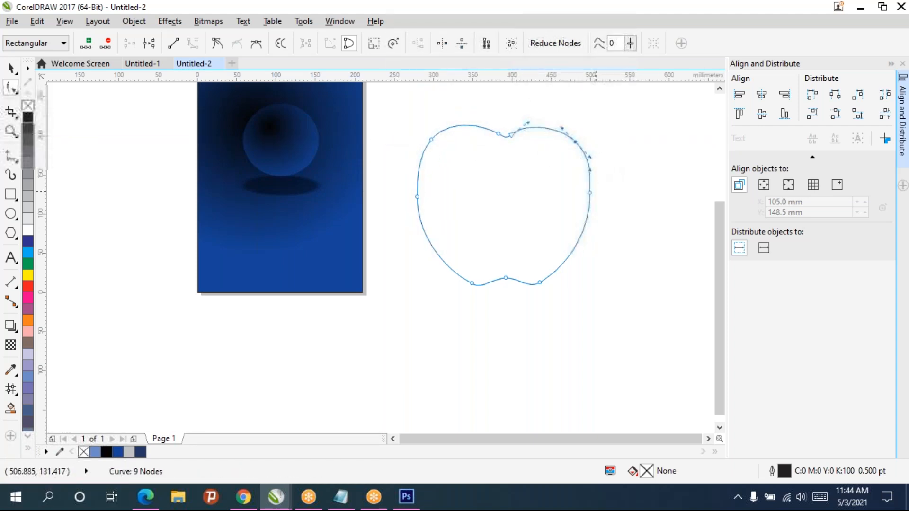
left_click_drag(589, 193, 610, 189)
scroll(590, 198, "up", 4)
scroll(610, 190, "down", 4)
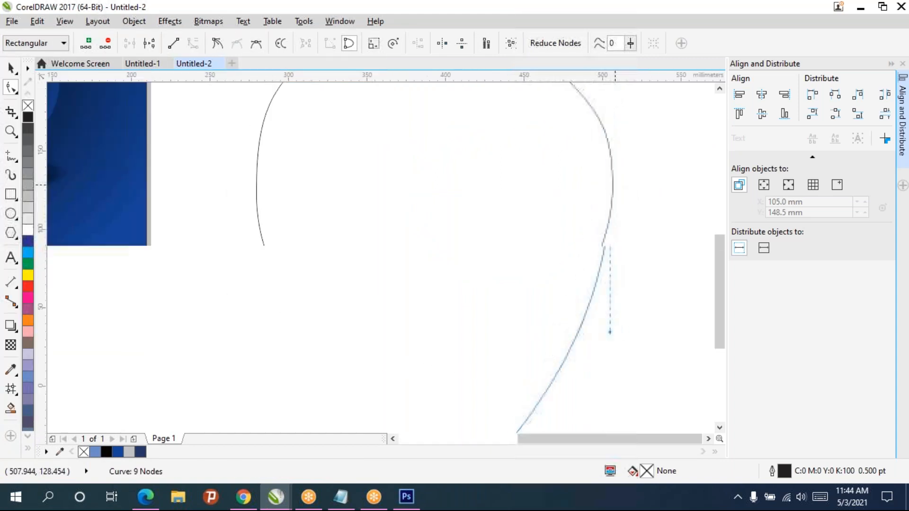
scroll(444, 187, "up", 5)
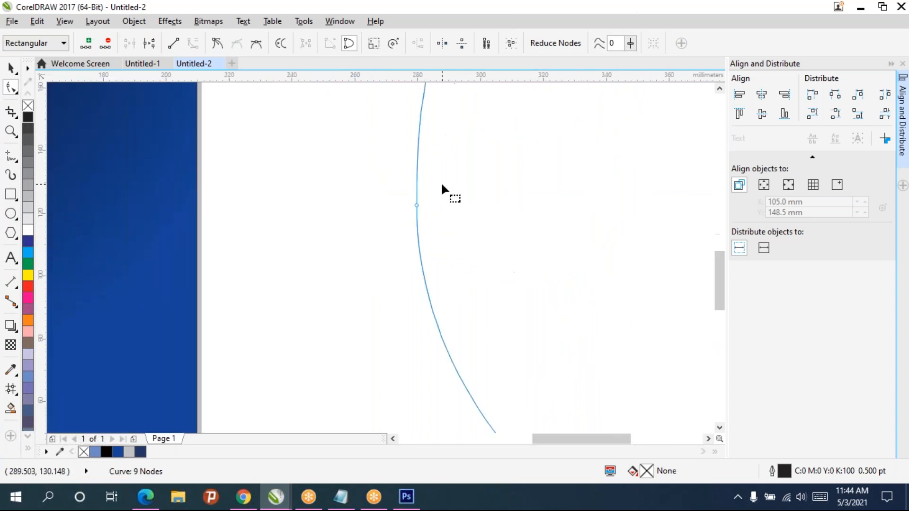
left_click_drag(393, 222, 354, 222)
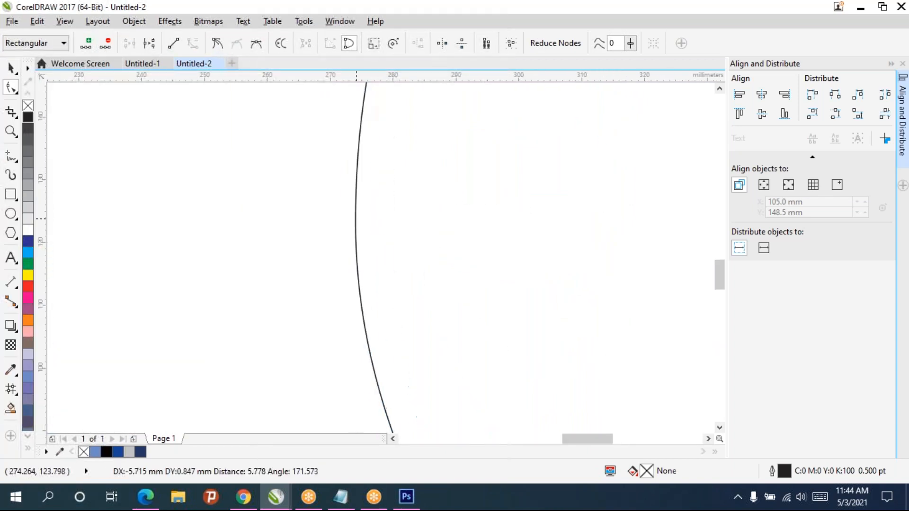
scroll(375, 207, "down", 4)
left_click_drag(417, 228, 387, 185)
scroll(415, 208, "down", 2)
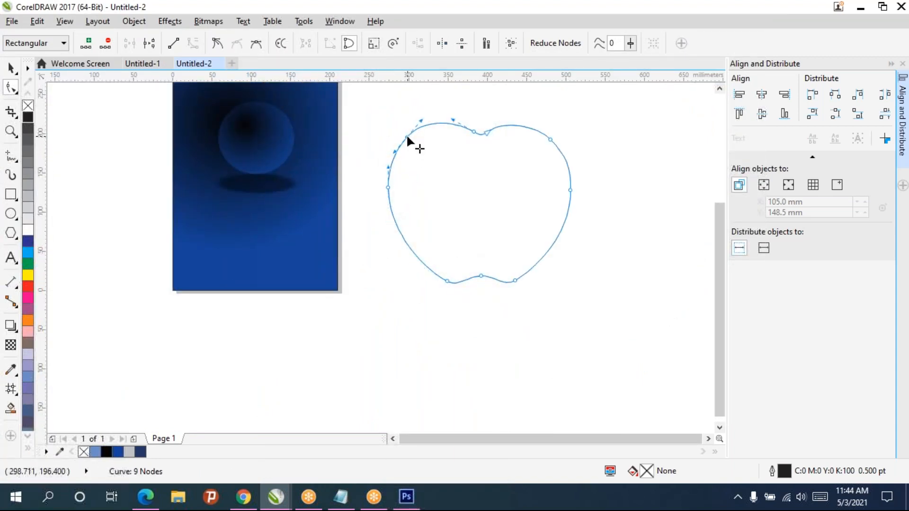
Step: Delete both shoulder nodes and adjust the node and handle right of the dip to even out the lobes
double_click(406, 136)
double_click(551, 140)
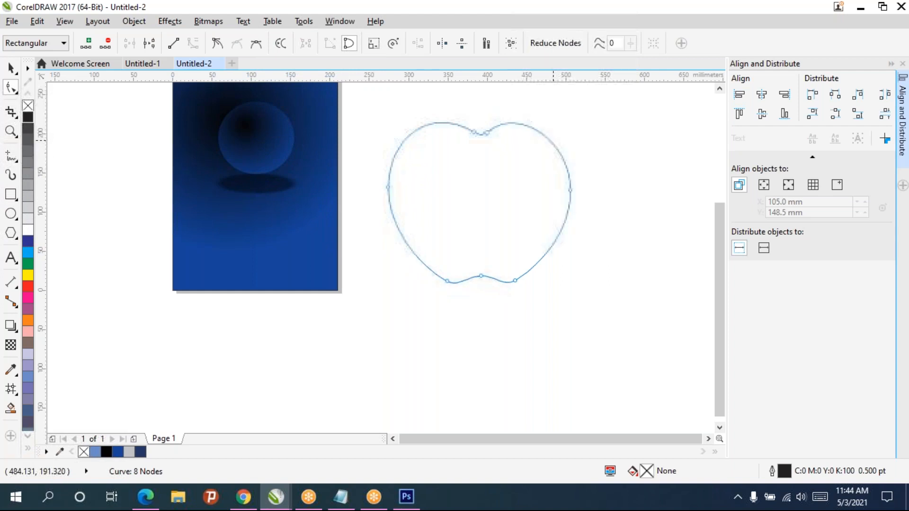
left_click_drag(487, 133, 491, 131)
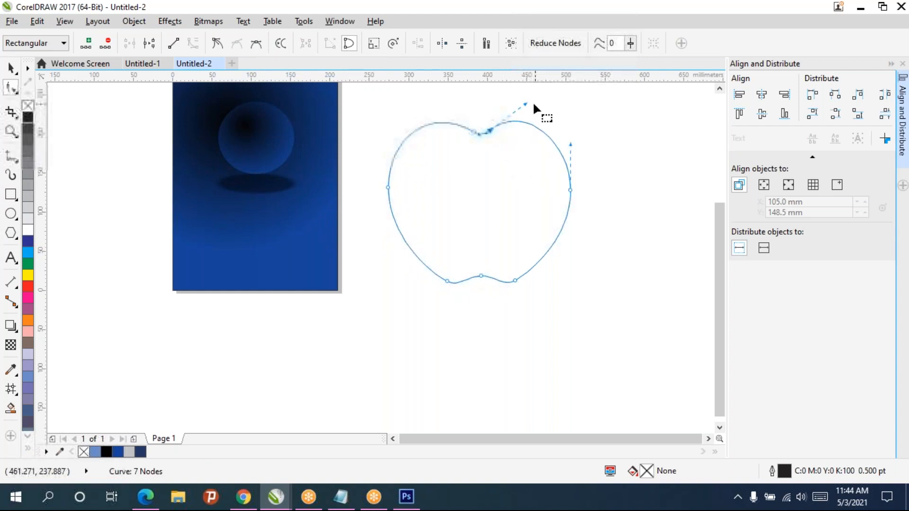
left_click_drag(525, 104, 539, 112)
Step: Fill the apple with red and start a rectangular 2 × 2 mesh fill on it
left_click(502, 187)
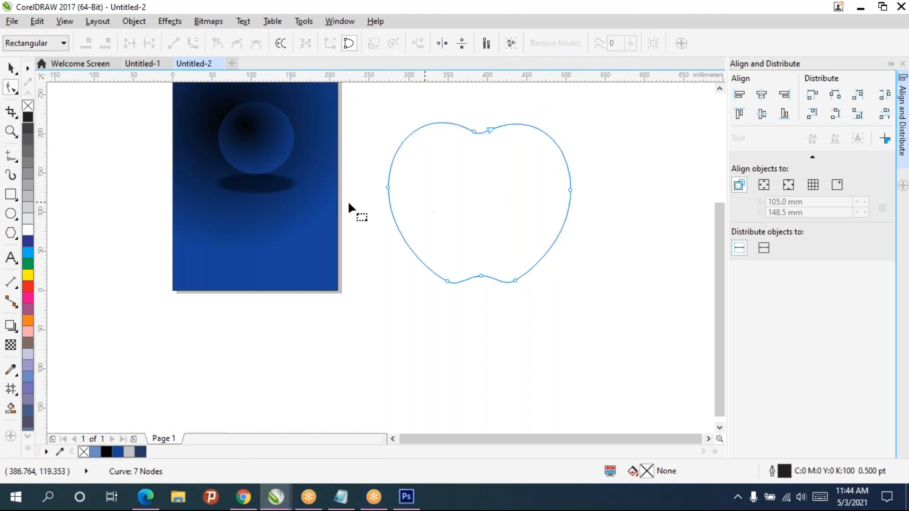
left_click(28, 286)
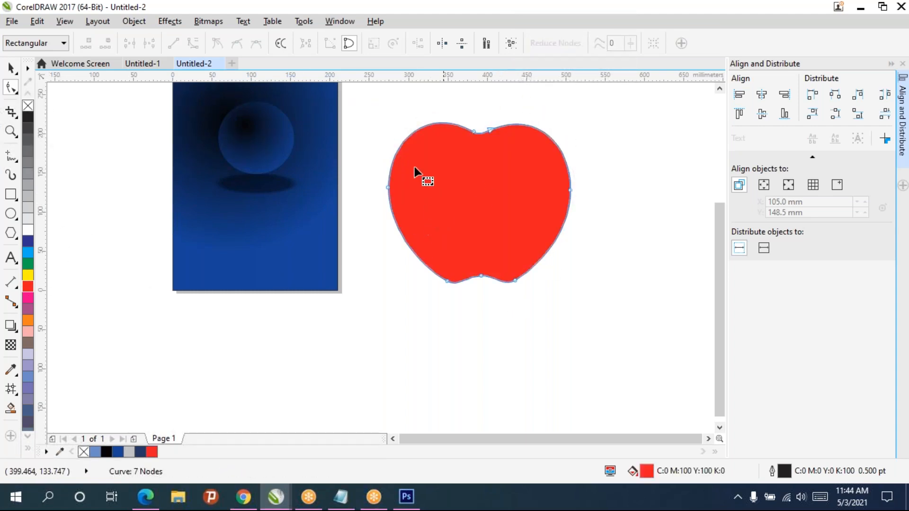
left_click(11, 388)
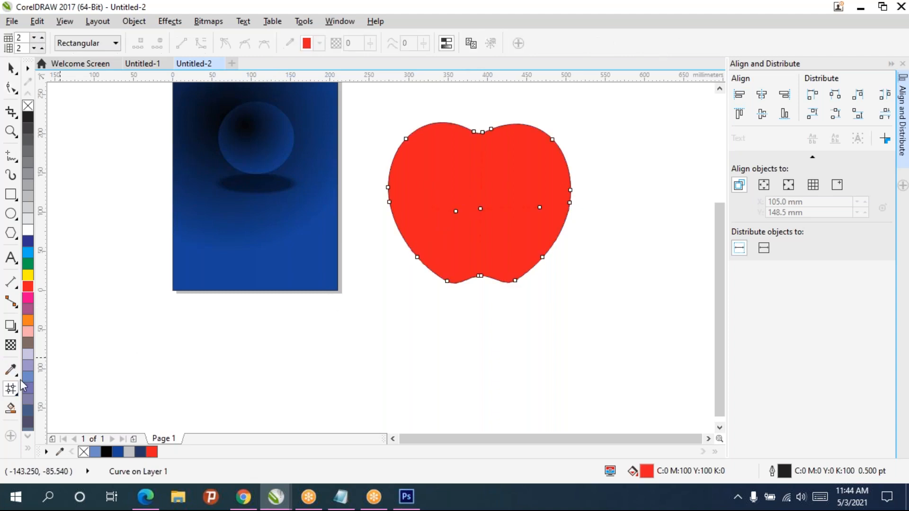
Step: Select the lower-right patch of the apple's mesh and colour its nodes yellow
left_click(483, 226)
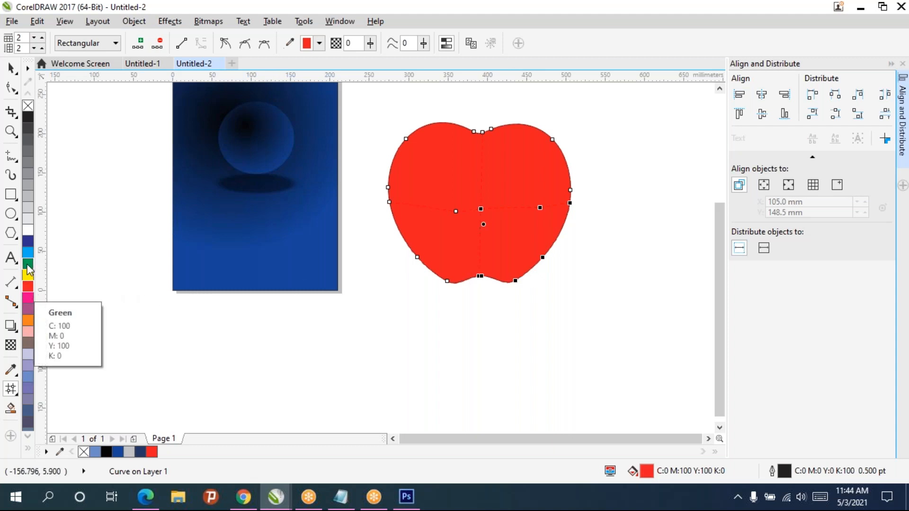
scroll(534, 209, "up", 1)
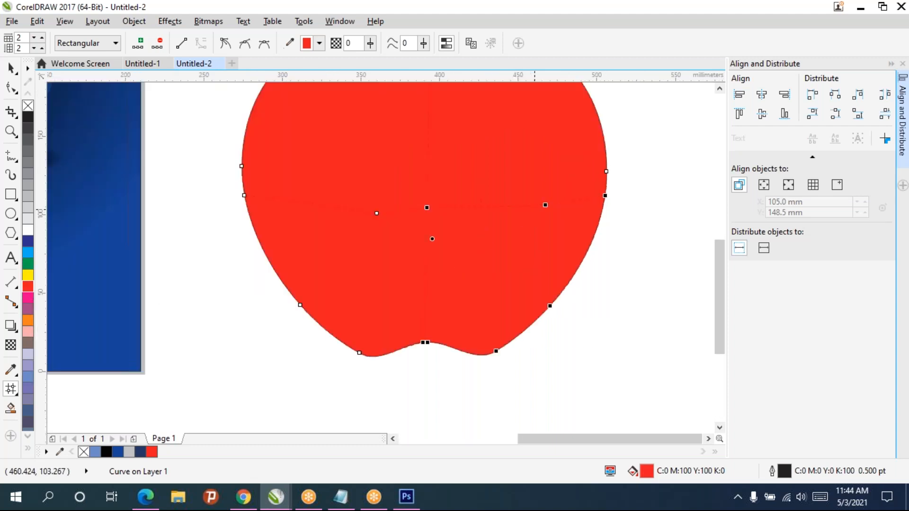
left_click(426, 207)
left_click(28, 274)
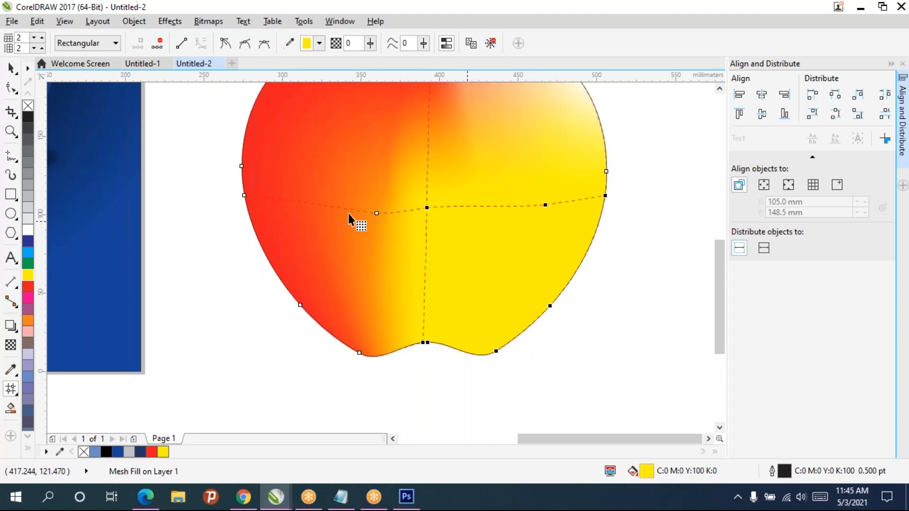
scroll(410, 217, "down", 2)
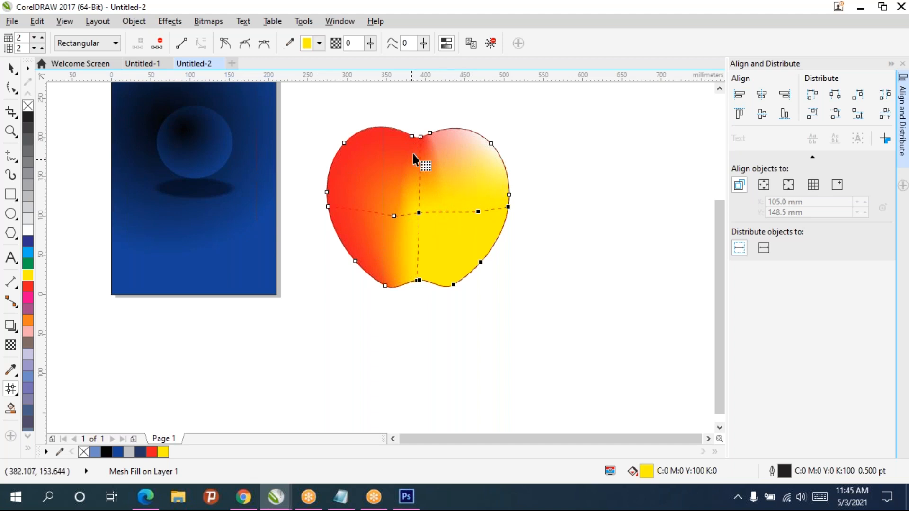
Step: Add a mesh node on the apple's vertical centre mesh line, between the top dip and the middle row
left_click(329, 207)
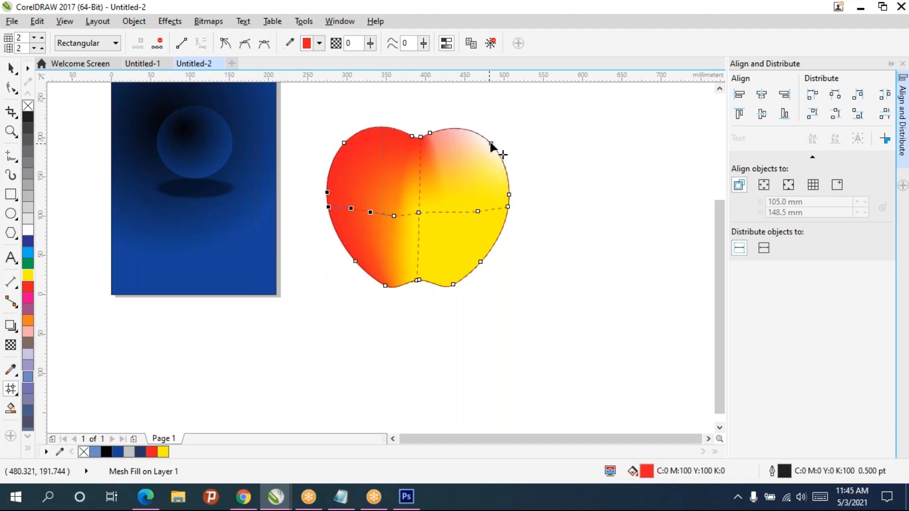
double_click(420, 171)
left_click(420, 172)
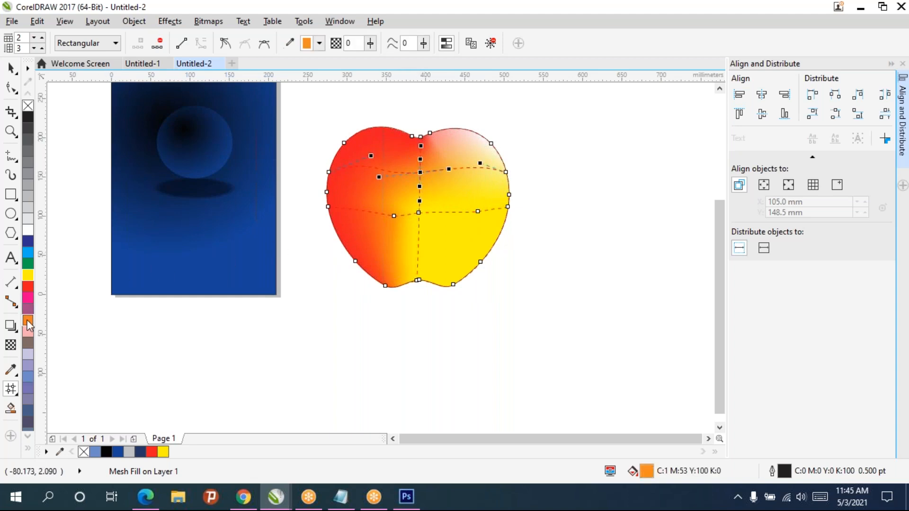
Step: Try white, 10% black and light pink as the colour of the new node below the dip
left_click(28, 232)
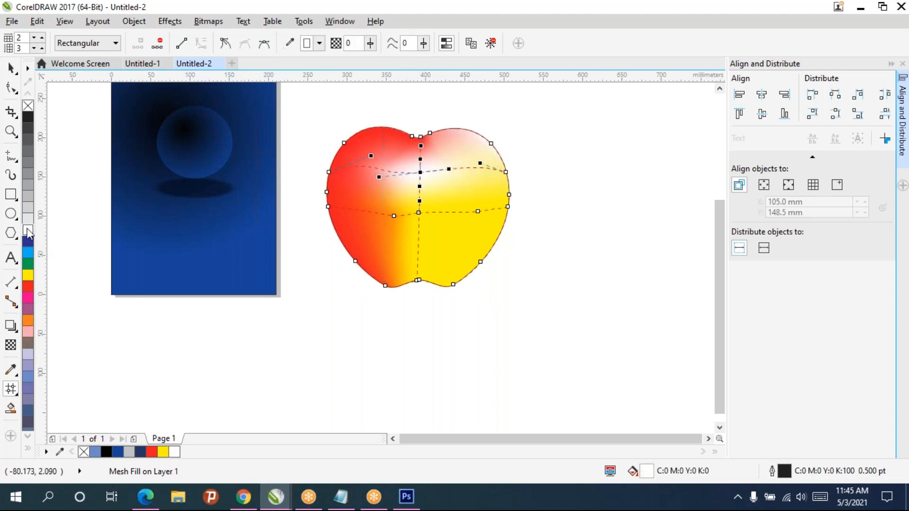
left_click(30, 197)
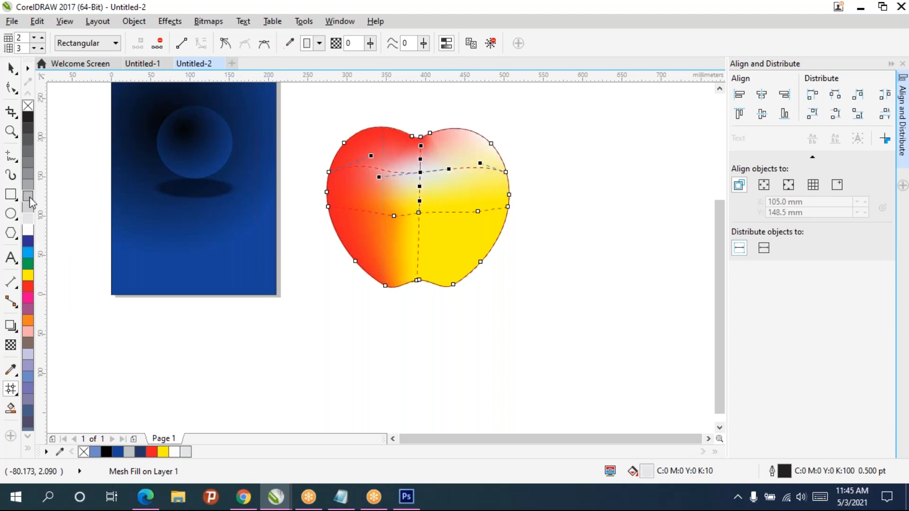
left_click(29, 231)
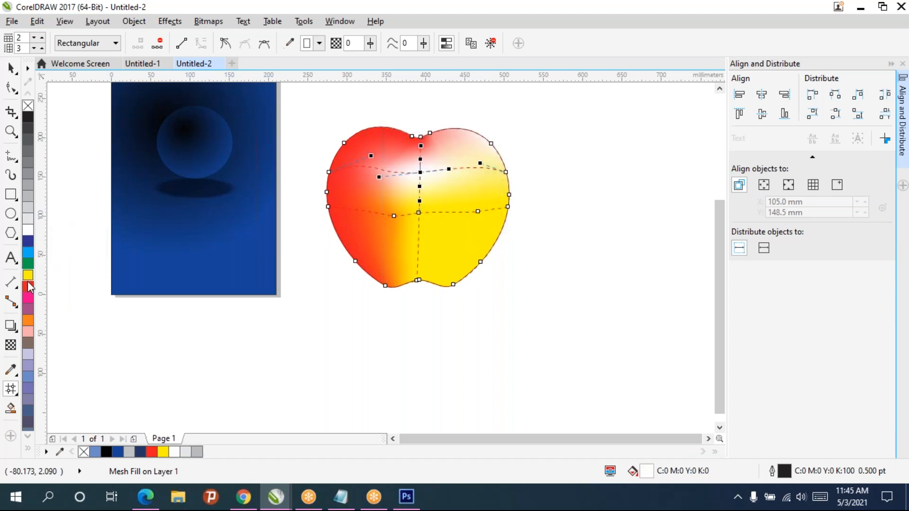
left_click(28, 288)
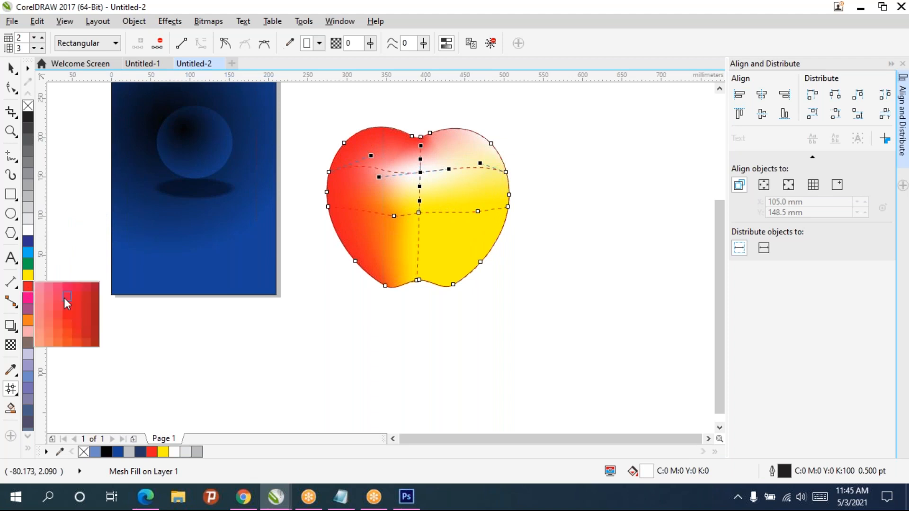
left_click(41, 285)
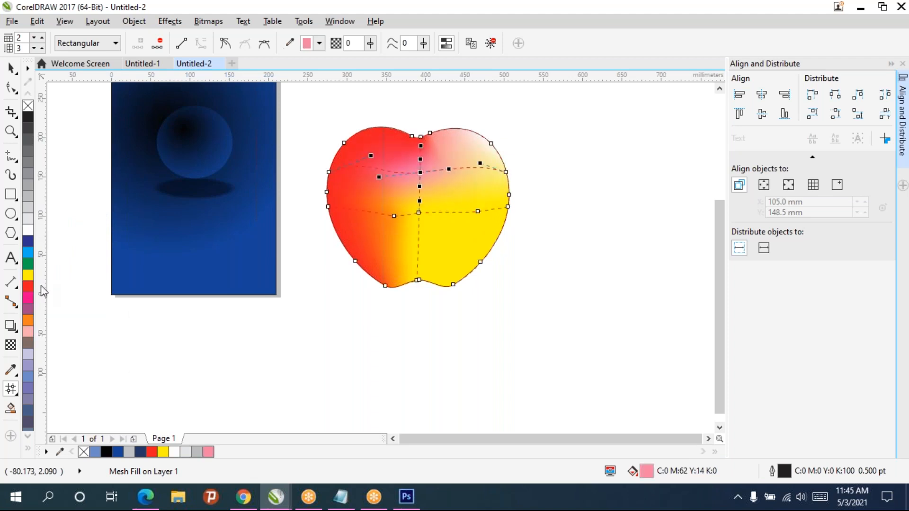
Step: Colour the node below the dip with the red shade C0 M96 Y100 K0 and add an orange mesh node in the lower-left patch
mouse_move(28, 290)
left_mouse_down()
mouse_move(57, 300)
mouse_move(28, 293)
left_mouse_up()
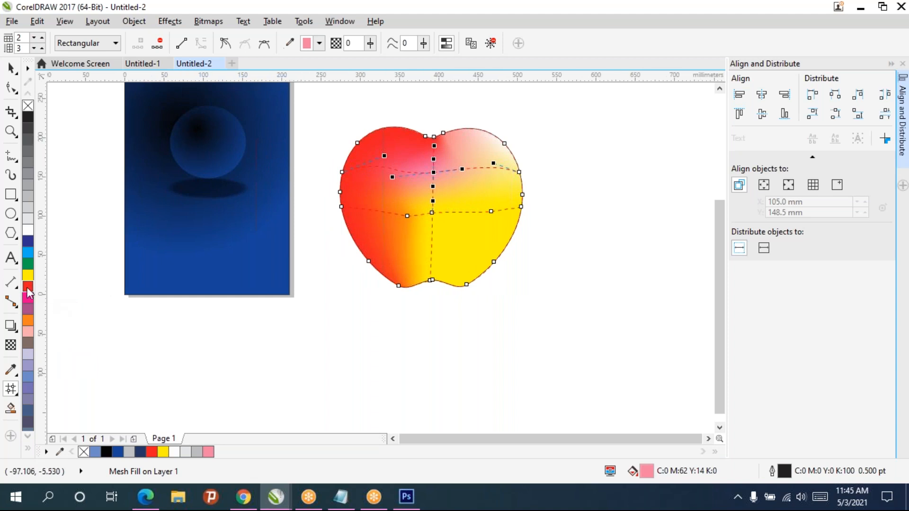
left_click(29, 292)
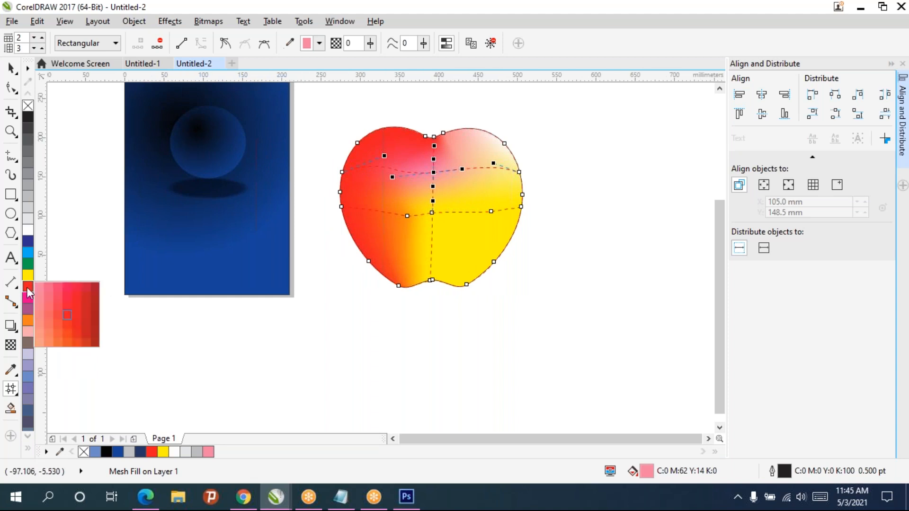
left_click(69, 327)
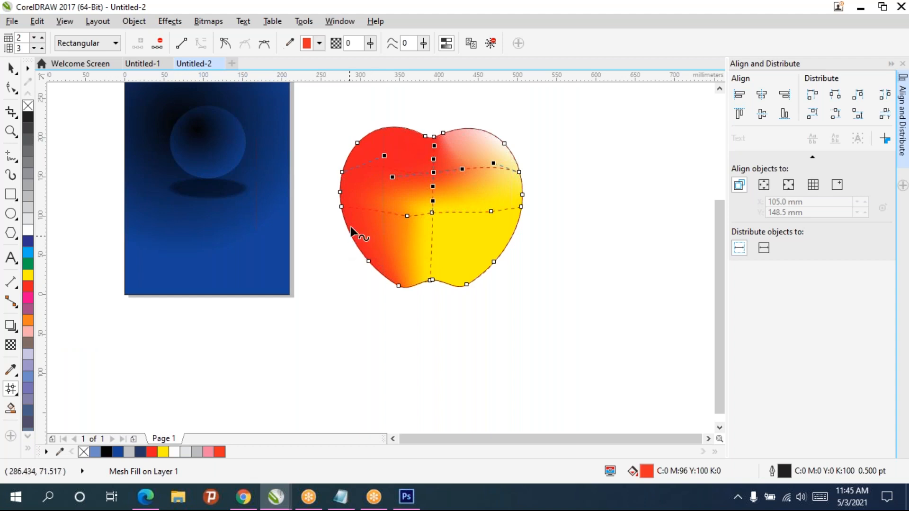
double_click(381, 237)
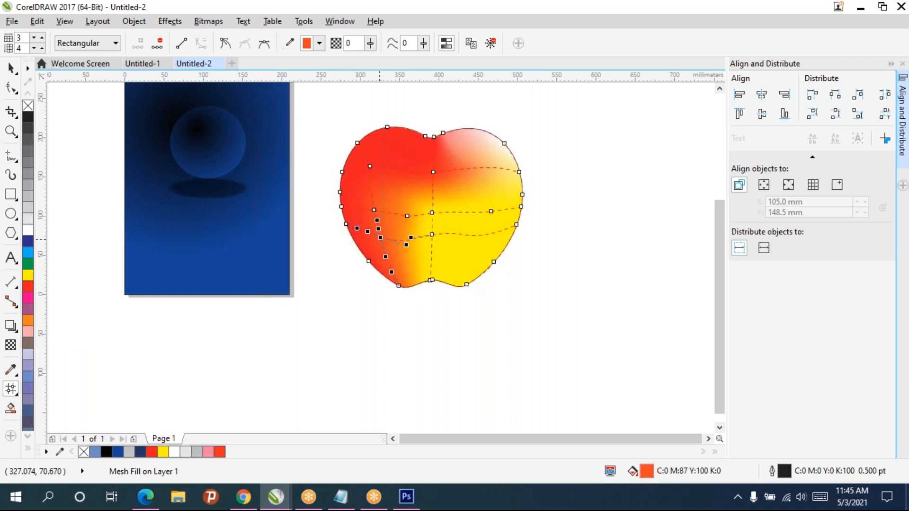
left_click(29, 320)
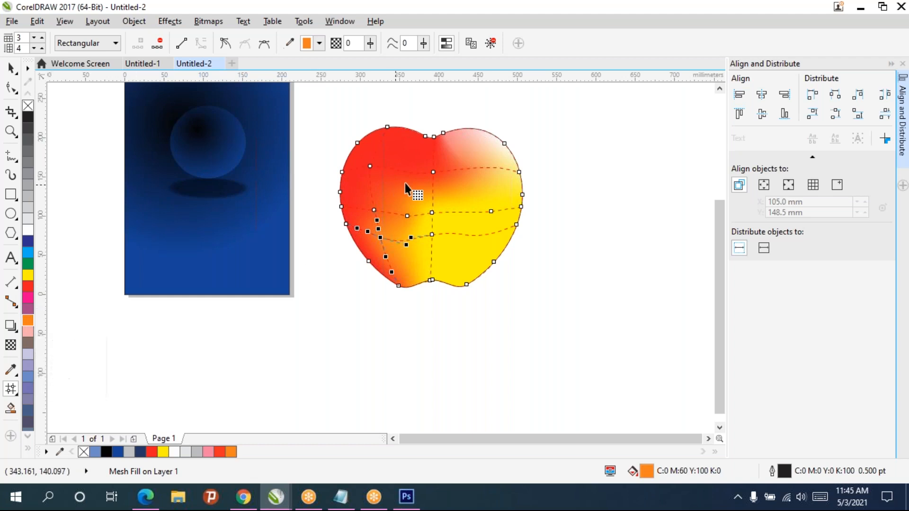
Step: Colour the mesh nodes along the apple's right edge yellow and the upper-right shoulder node red
left_click_drag(438, 154, 507, 265)
left_click(29, 322)
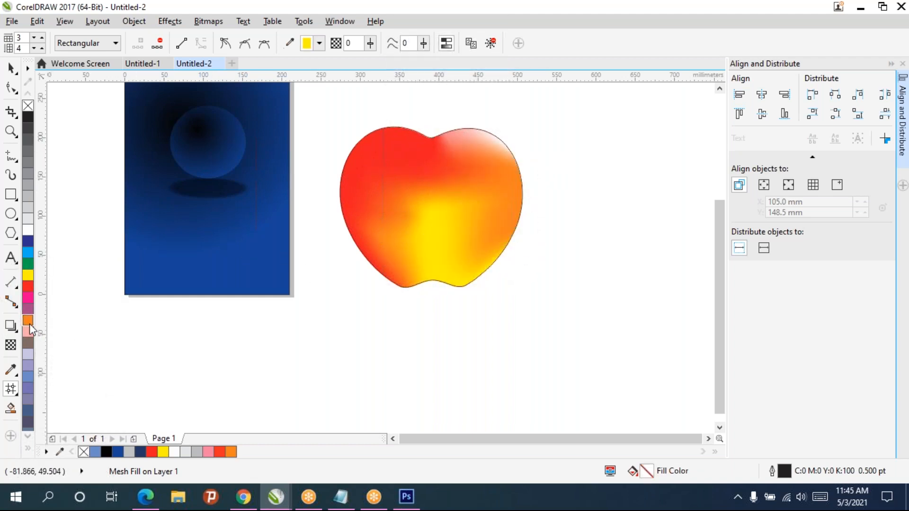
left_click(27, 275)
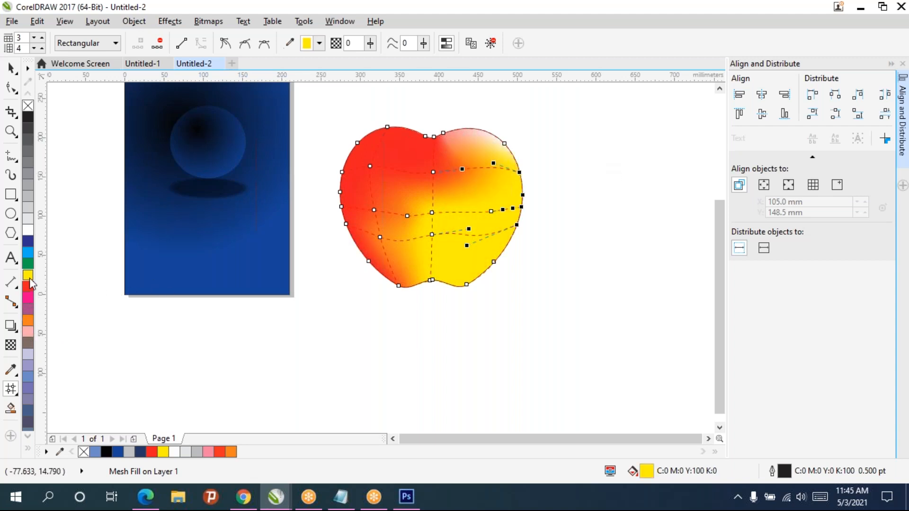
left_click(544, 143)
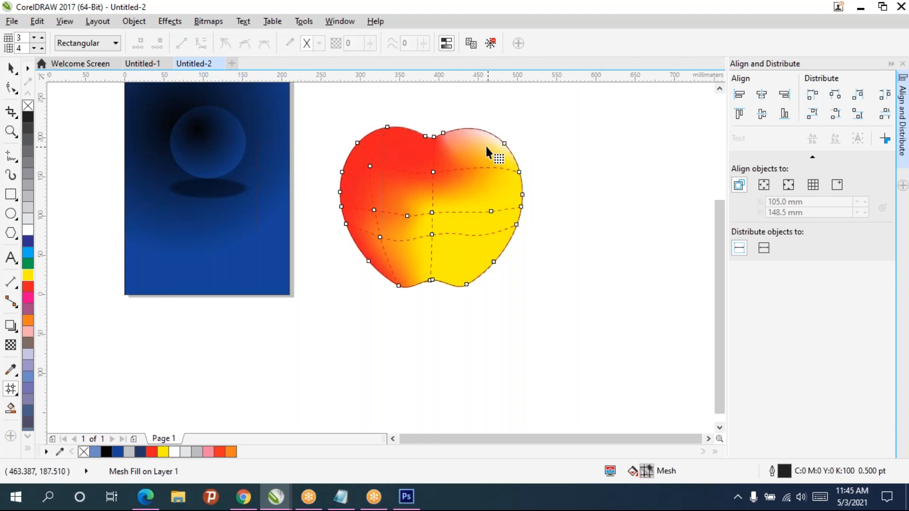
left_click(506, 147)
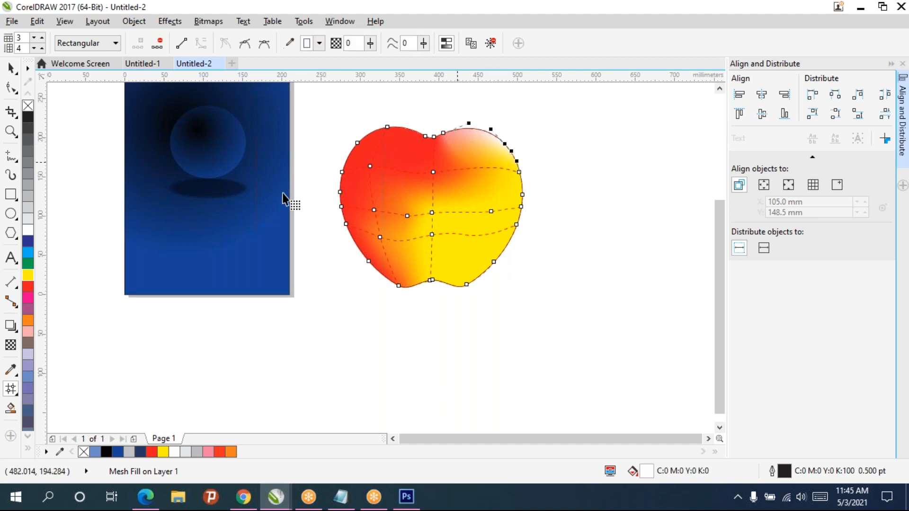
left_click(28, 286)
left_click(562, 174)
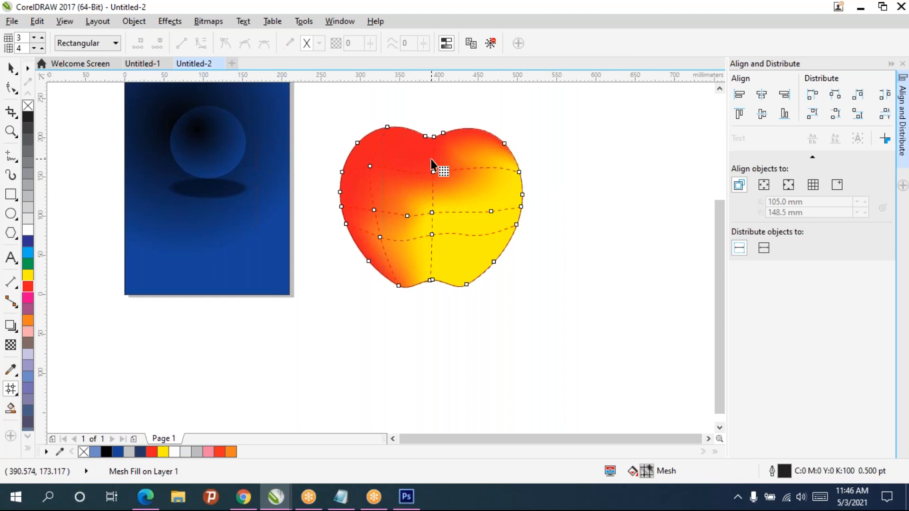
Step: Switch to Chrome to look at the magazine cover page image results, and return to CorelDRAW
left_click(255, 488)
left_click(253, 480)
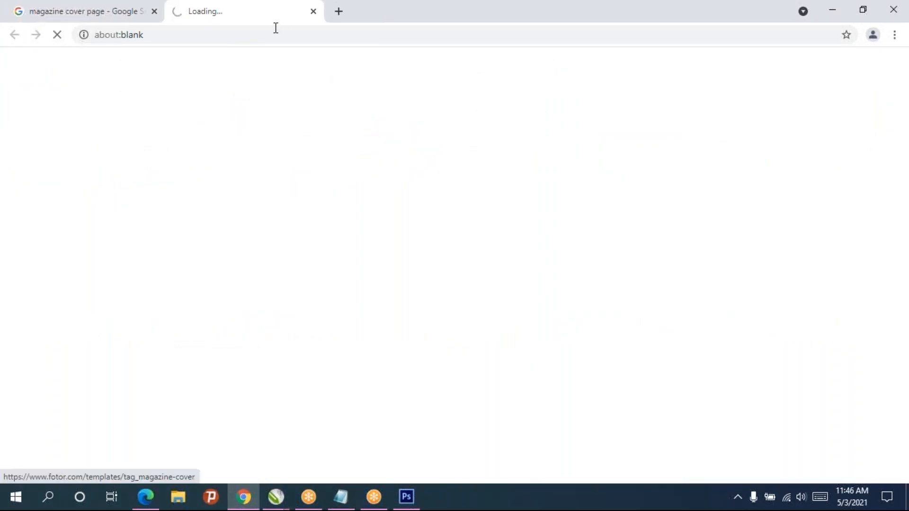
left_click(132, 21)
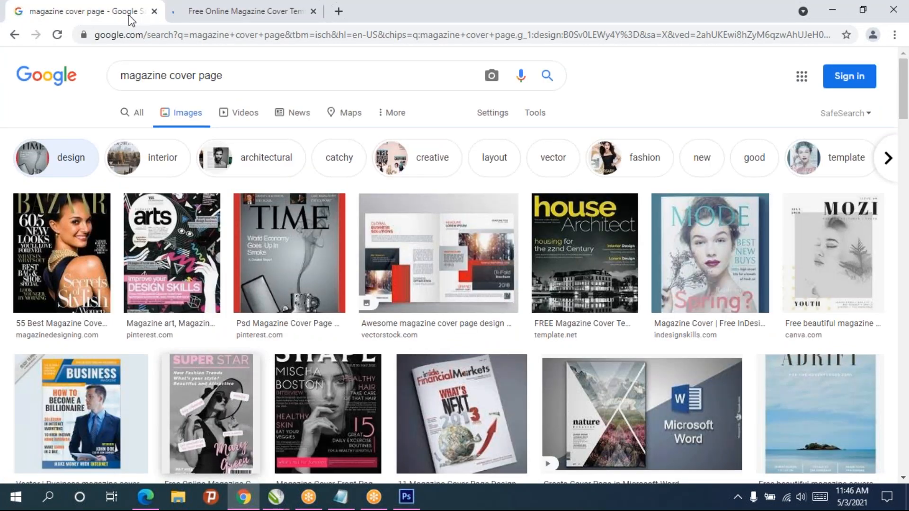
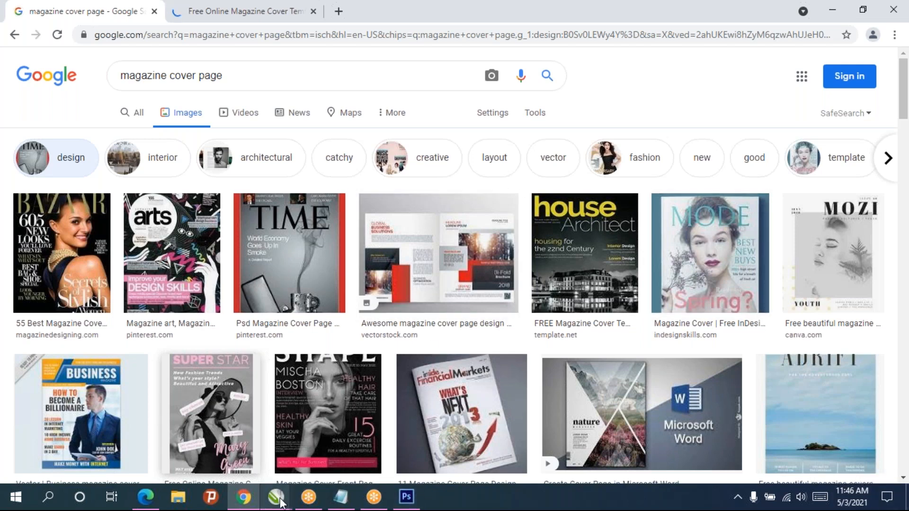
mouse_move(275, 497)
left_click(370, 457)
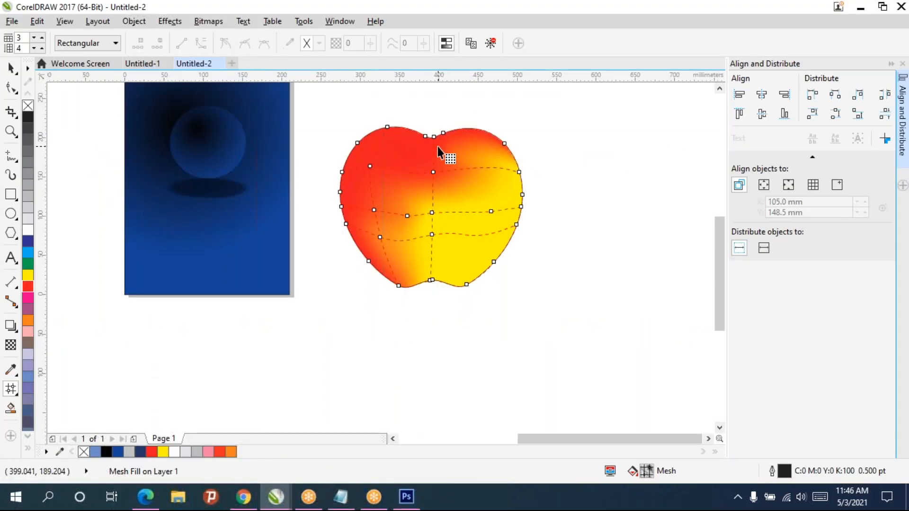
Step: Draw a closed Pen shape about 119 × 31 mm over the apple's top dip, with a curved upper edge bridging both lobes
scroll(437, 146, "up", 2)
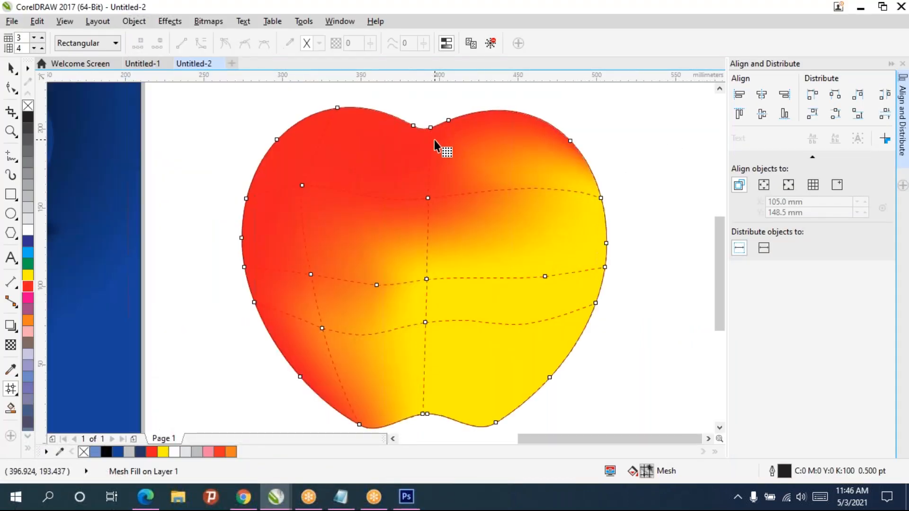
left_click_drag(434, 140, 439, 191)
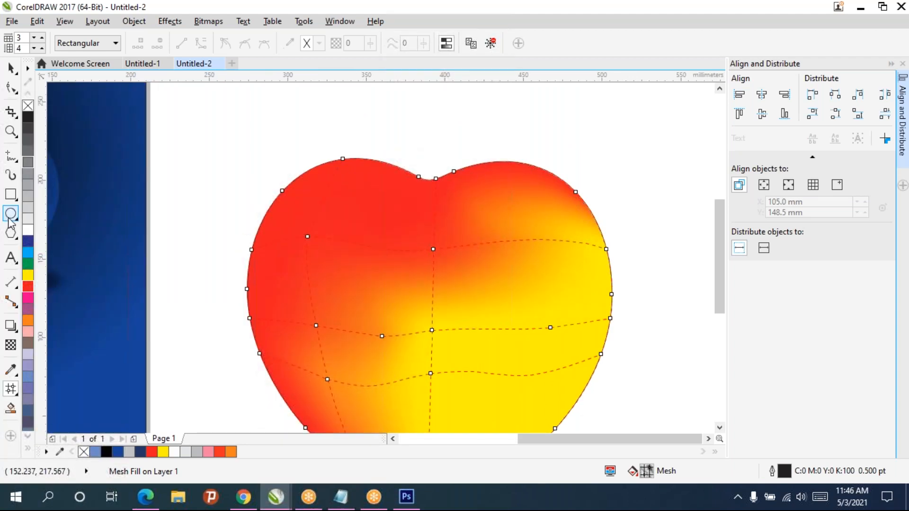
left_click(14, 159)
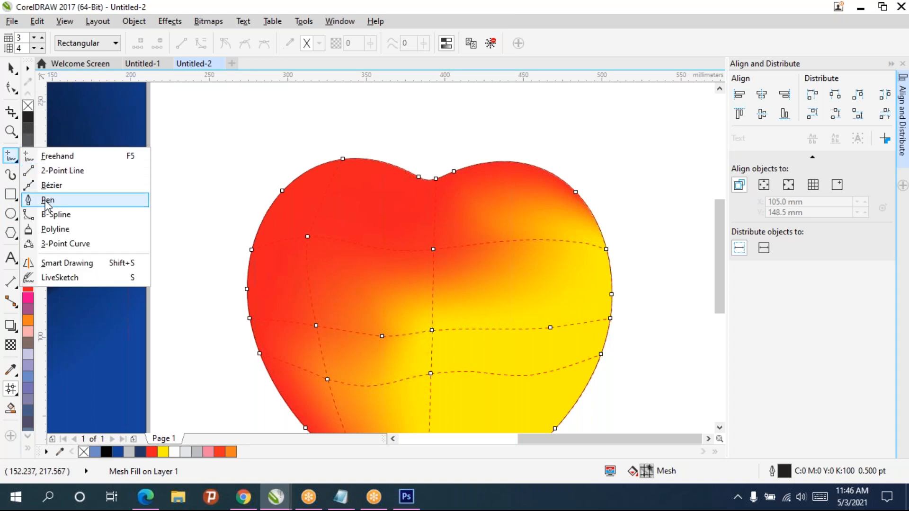
left_click(47, 199)
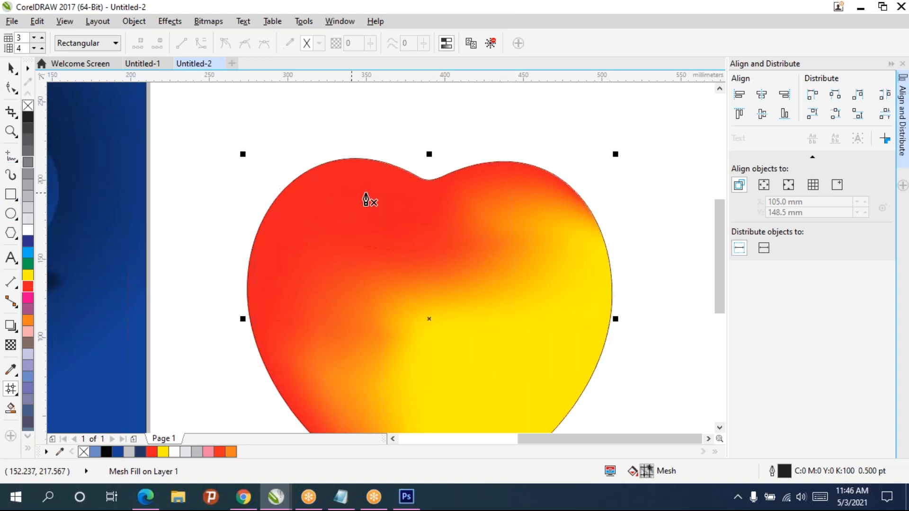
left_click(335, 161)
left_click(429, 146)
left_click_drag(452, 152, 481, 150)
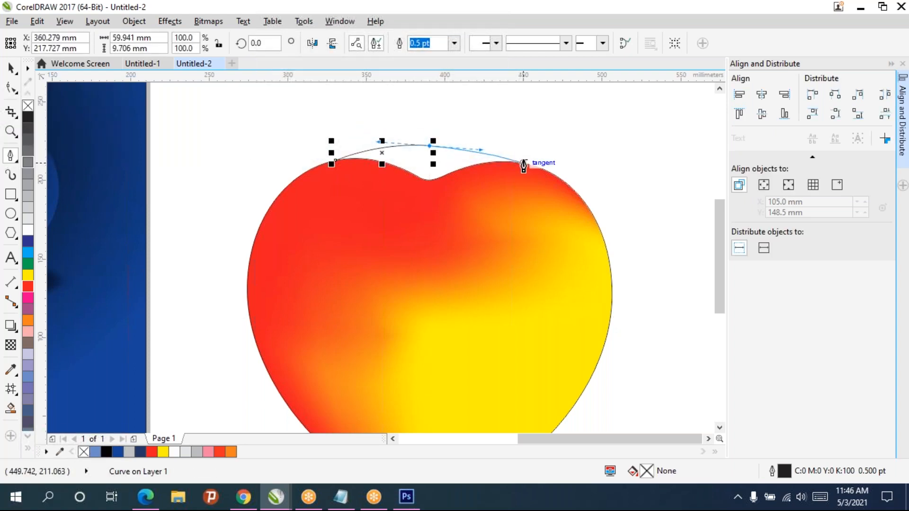
left_click(523, 165)
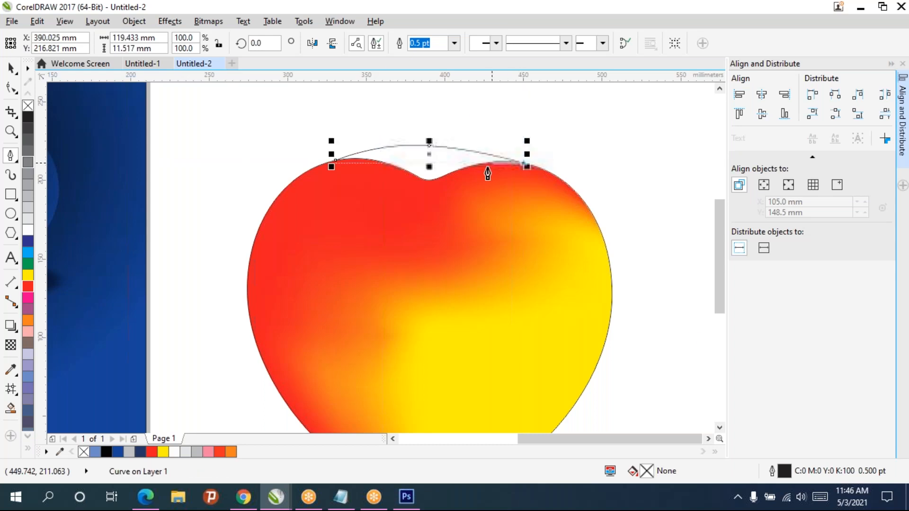
left_click_drag(436, 193, 356, 189)
left_click(335, 161)
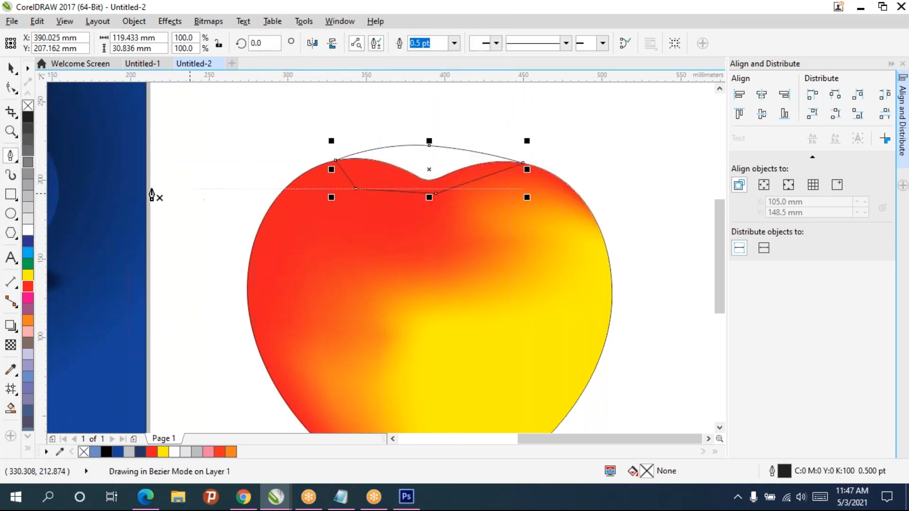
Step: Fill the new shape over the dip with red
left_click(10, 68)
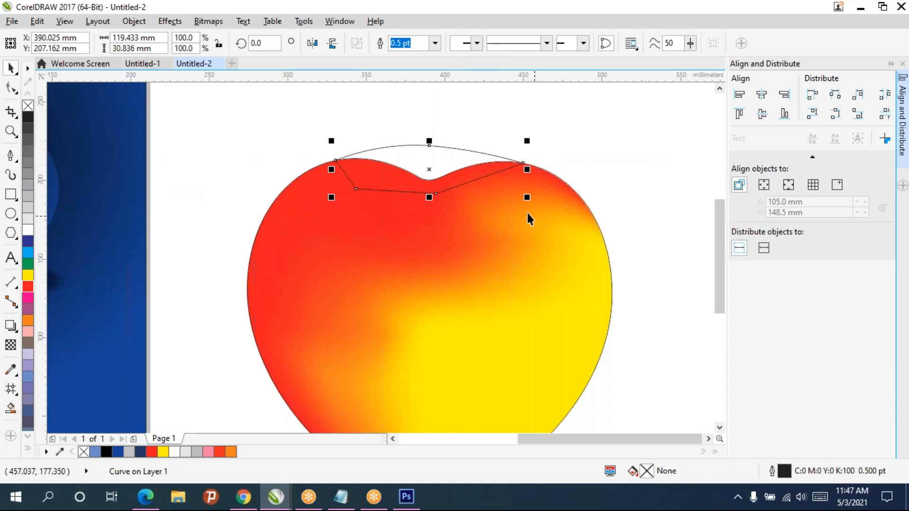
left_click(31, 286)
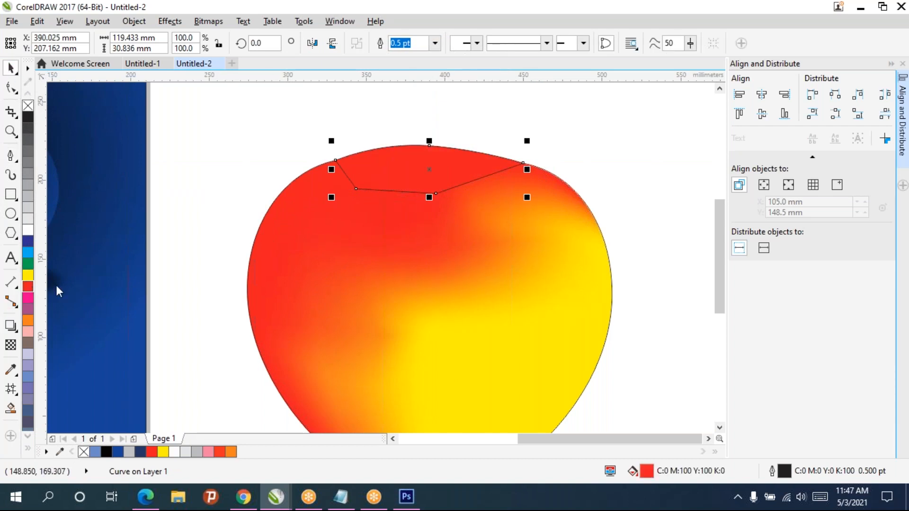
right_click(472, 204)
left_click(432, 180)
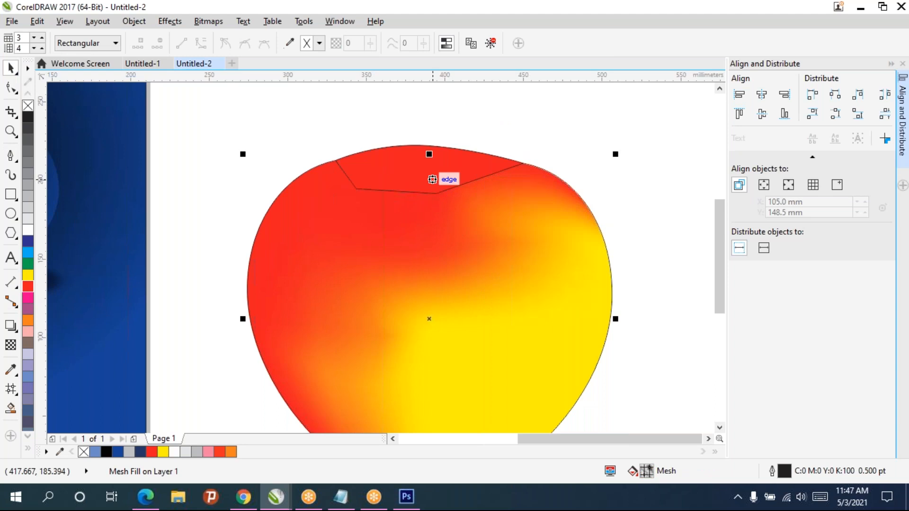
Step: Send the red shape to the back of the page so that it sits behind the apple
left_click(428, 107)
left_click(399, 163)
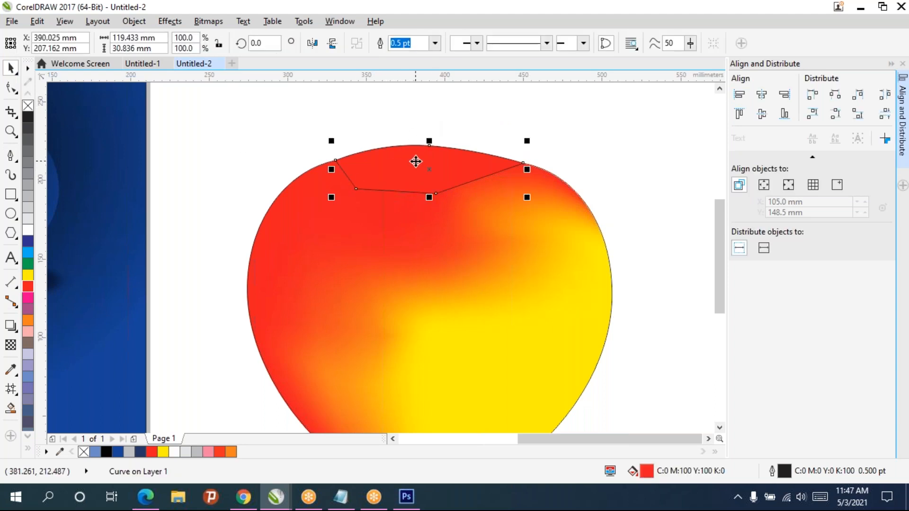
right_click(416, 164)
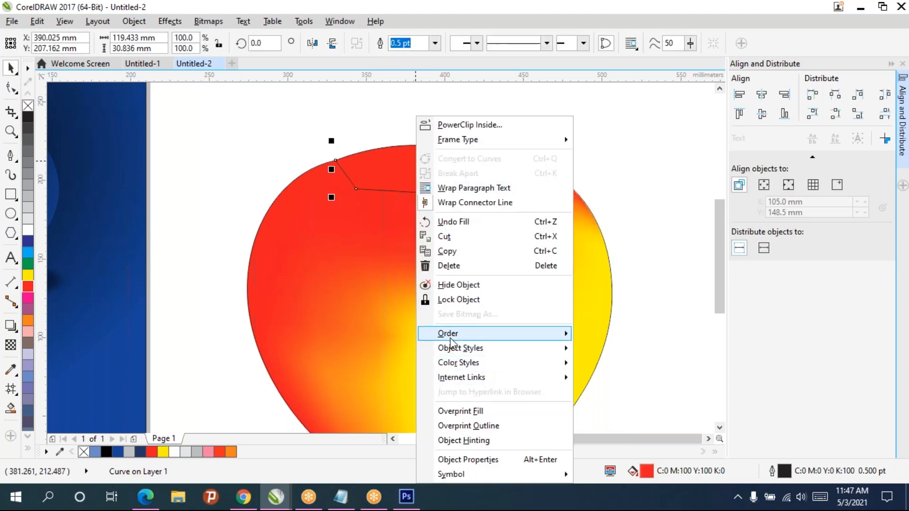
mouse_move(474, 333)
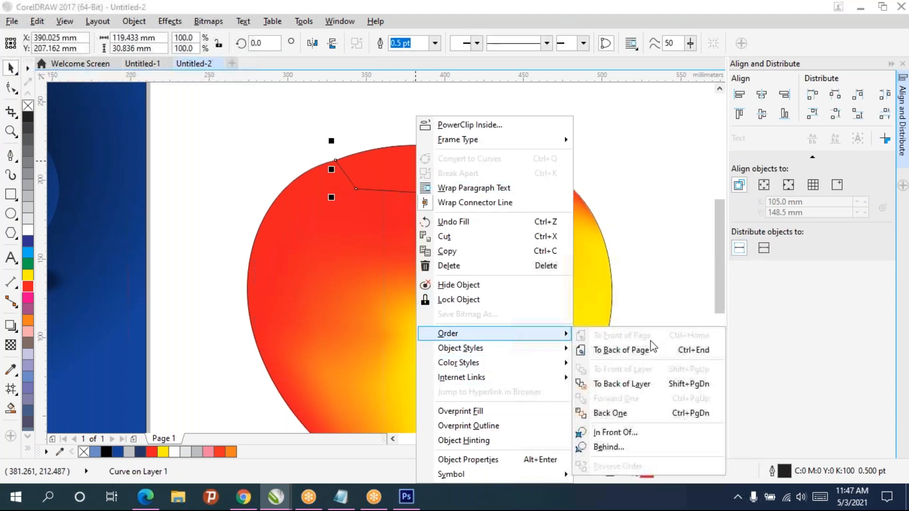
left_click(625, 355)
left_click(665, 186)
left_click(343, 161)
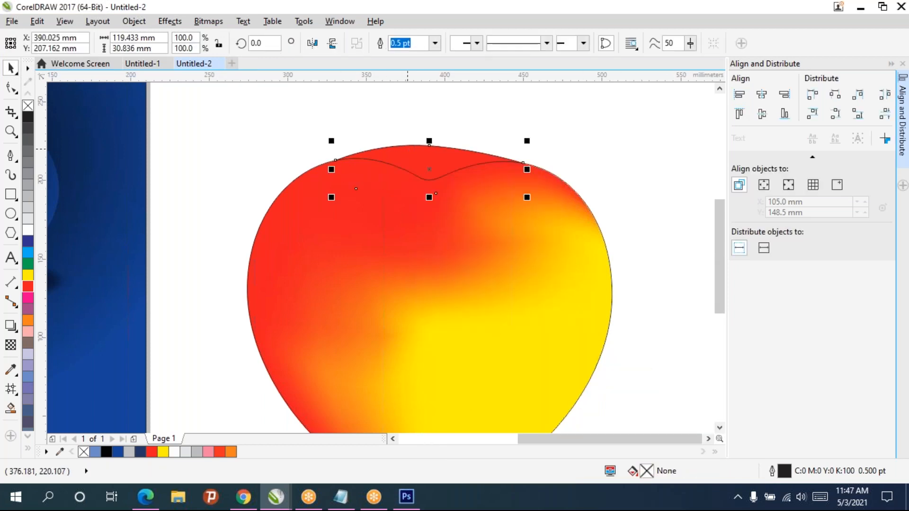
Step: Apply a mesh fill to the red shape behind the apple's dip and colour its central and lower nodes yellow
left_click(455, 245)
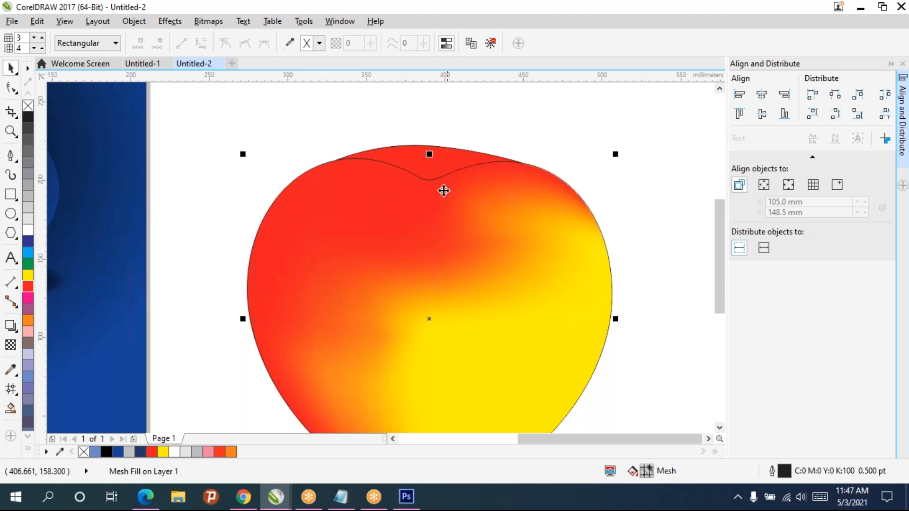
left_click(11, 388)
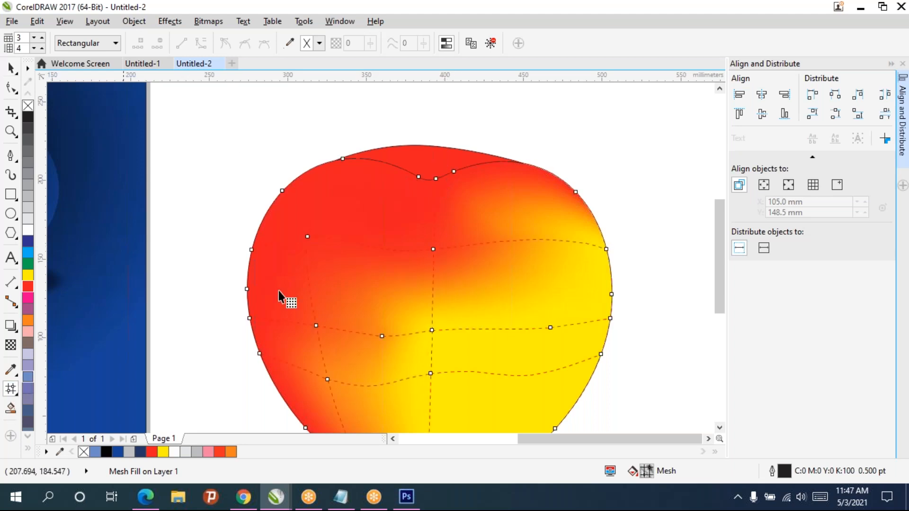
left_click(432, 157)
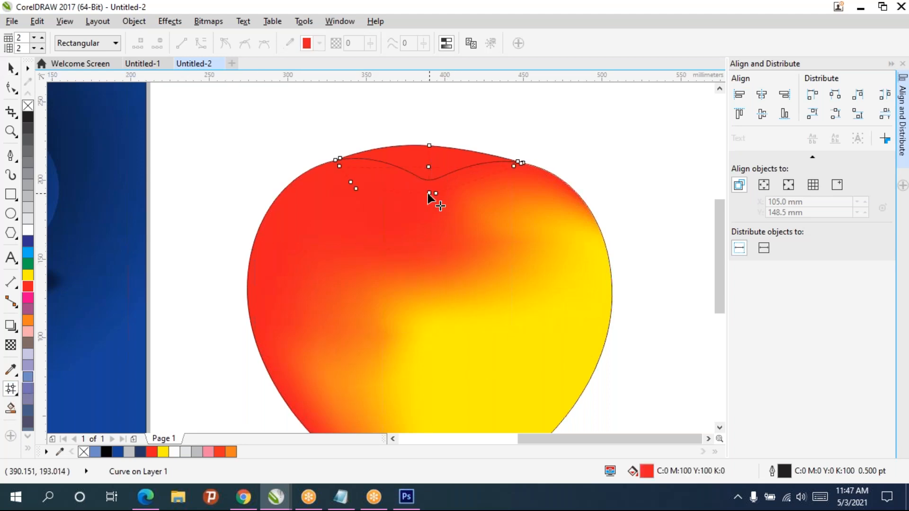
left_click_drag(473, 213, 405, 166)
left_click(28, 276)
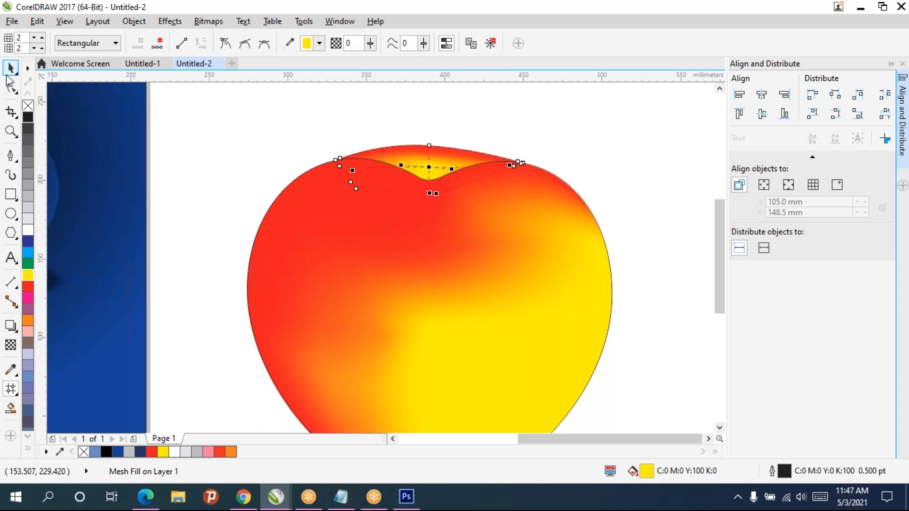
Step: Remove the outlines from the apple and from the rear rim shape
left_click(12, 71)
left_click(202, 121)
left_click(552, 270)
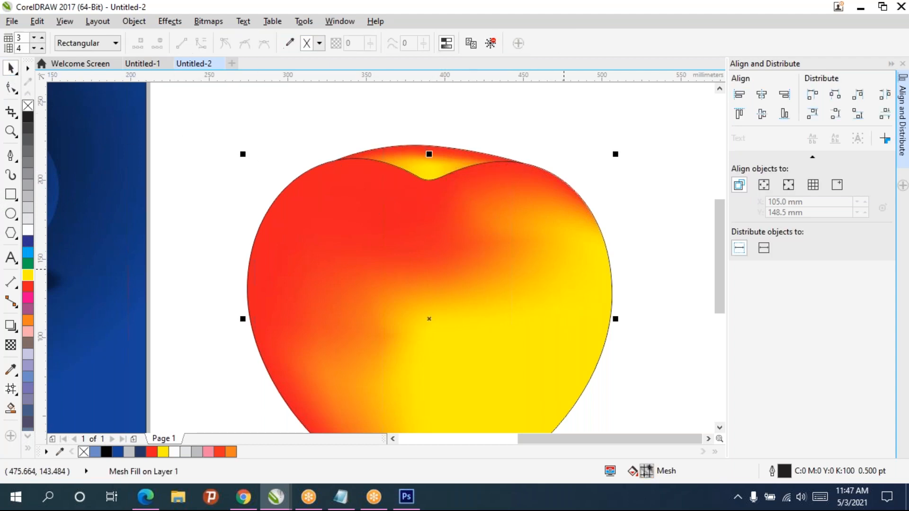
left_click(224, 154)
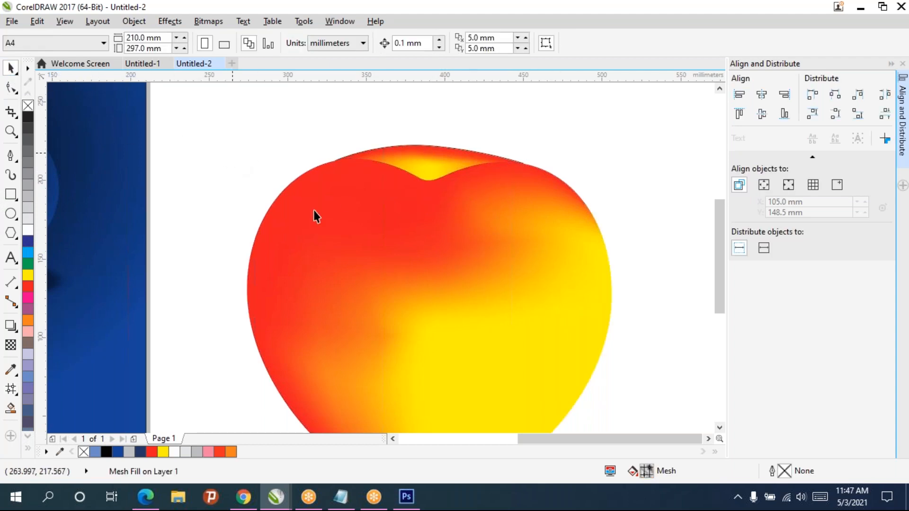
left_click(476, 161)
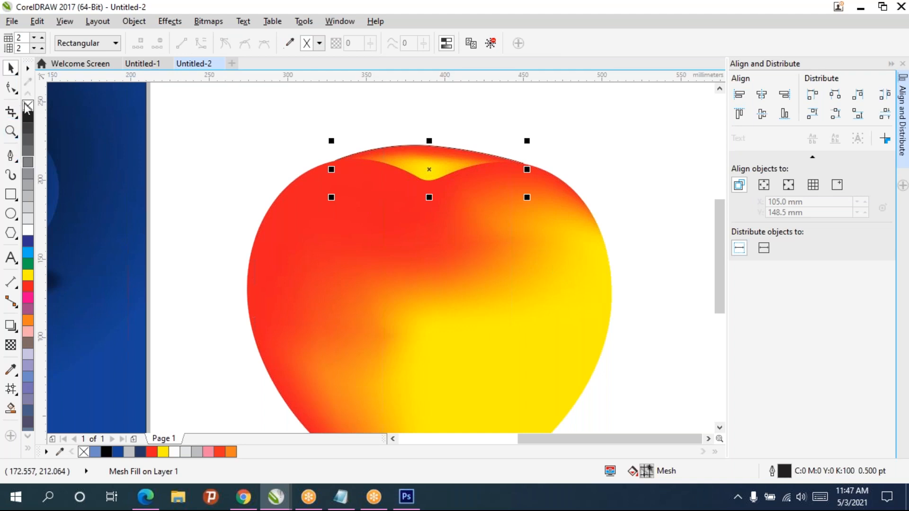
left_click(270, 189)
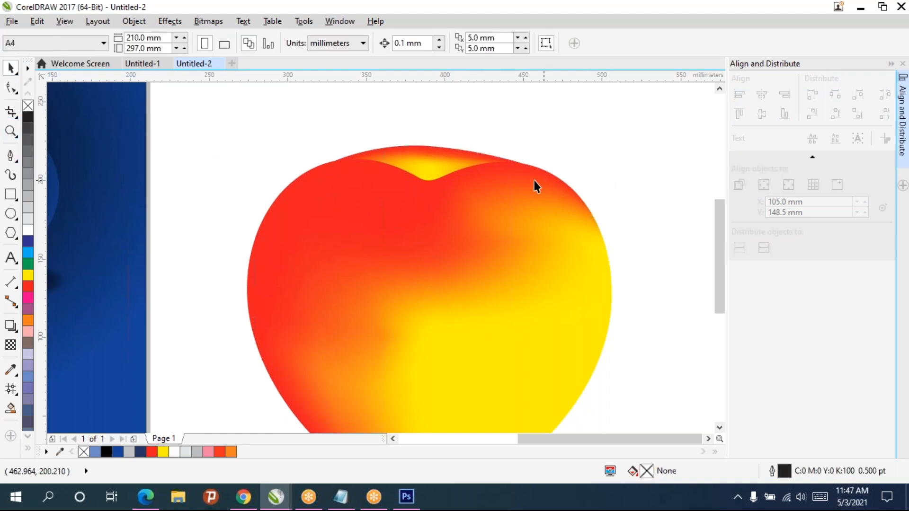
Step: Try to reshape the apple's dip by selecting its mesh nodes and moving them on the right side
left_click(447, 172)
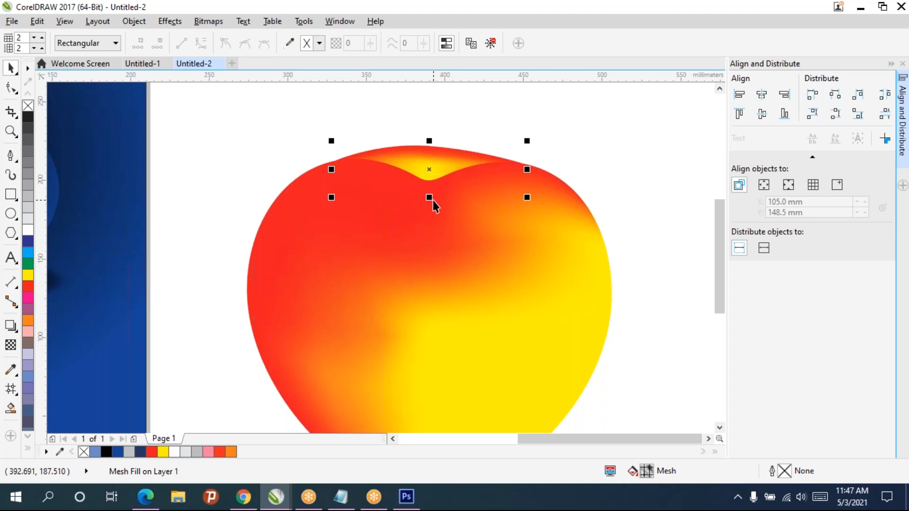
scroll(432, 198, "up", 4)
scroll(457, 222, "down", 4)
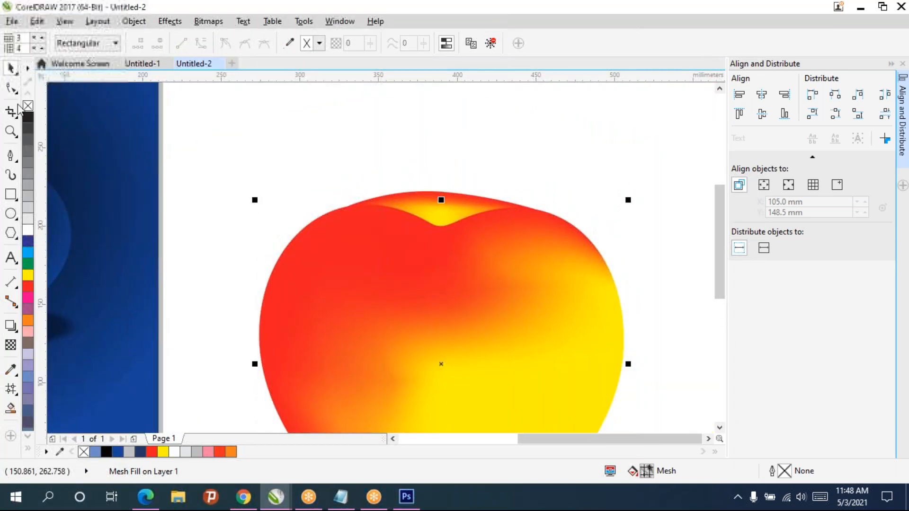
scroll(444, 224, "up", 2)
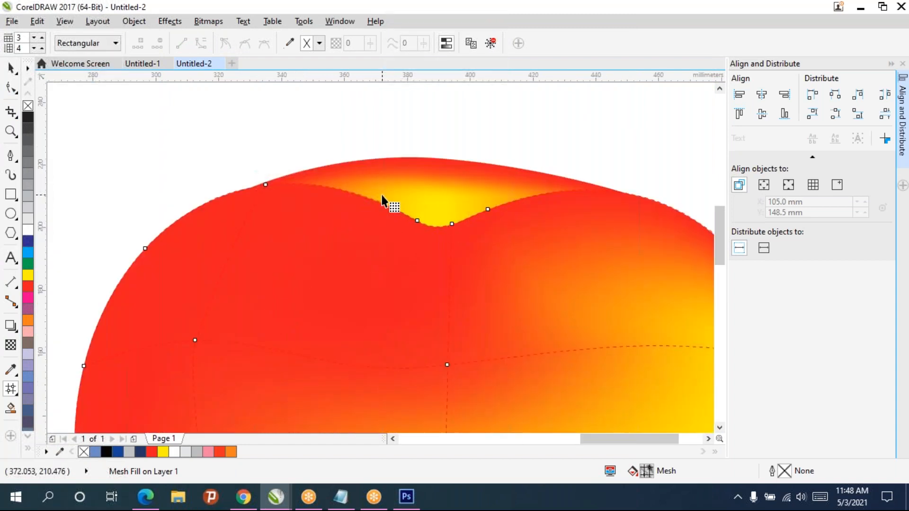
left_click_drag(379, 188, 523, 250)
left_click_drag(456, 225, 490, 218)
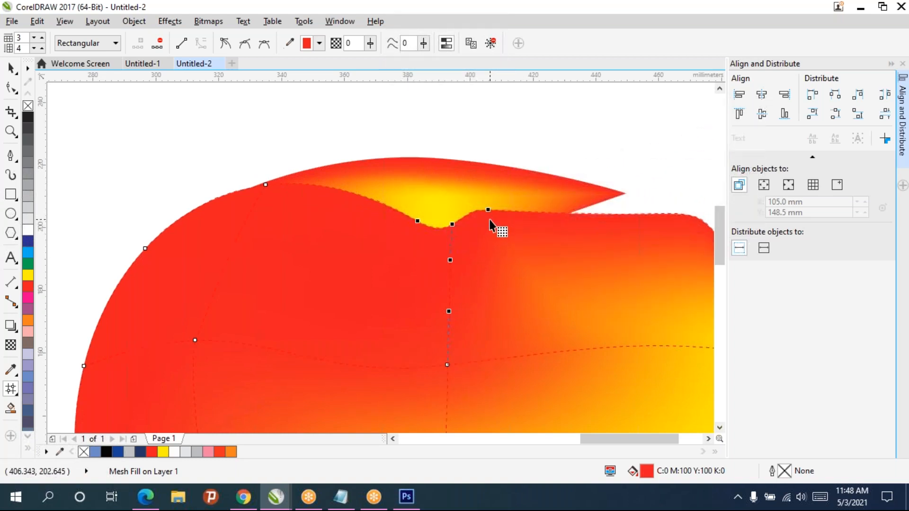
Step: Undo the mesh changes at the apple's dip and the outline removal on the rear rim shape
key("ctrl+z")
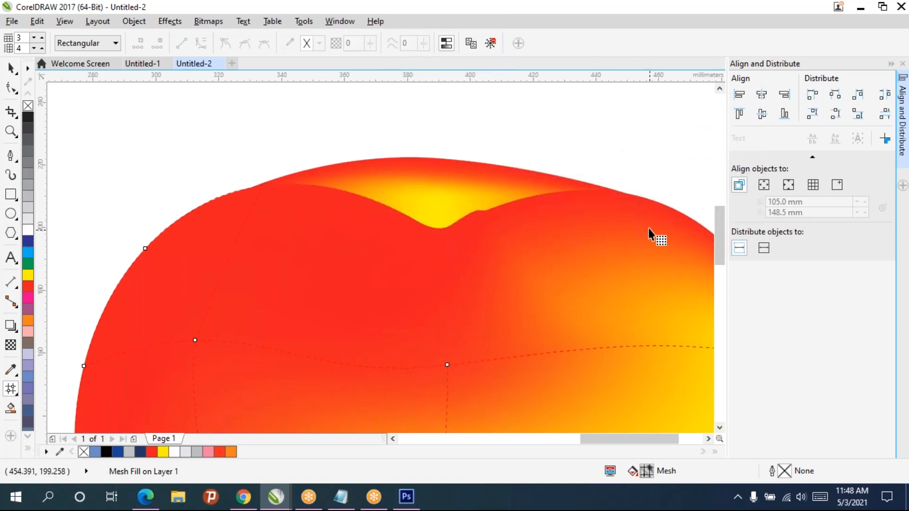
key("ctrl+z")
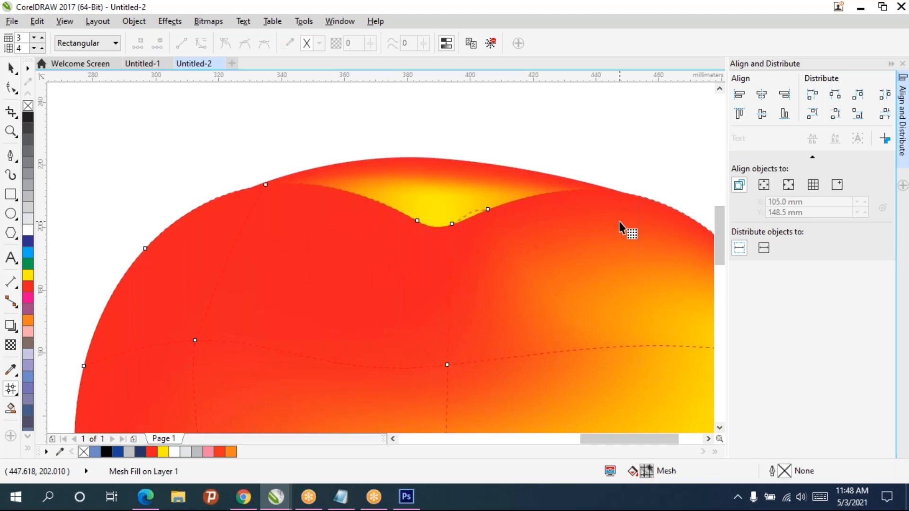
key("ctrl+z")
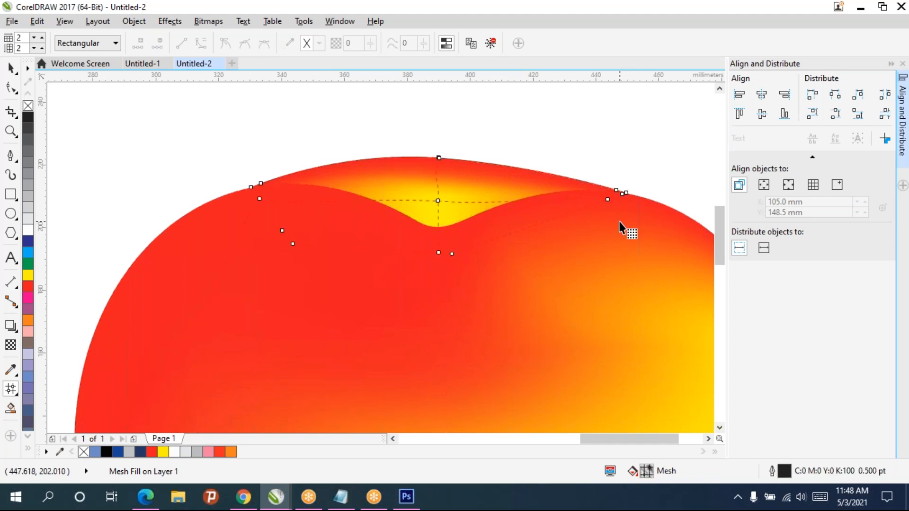
Step: Move the mesh node on the left side of the apple's dip slightly up and to the left
left_click(502, 254)
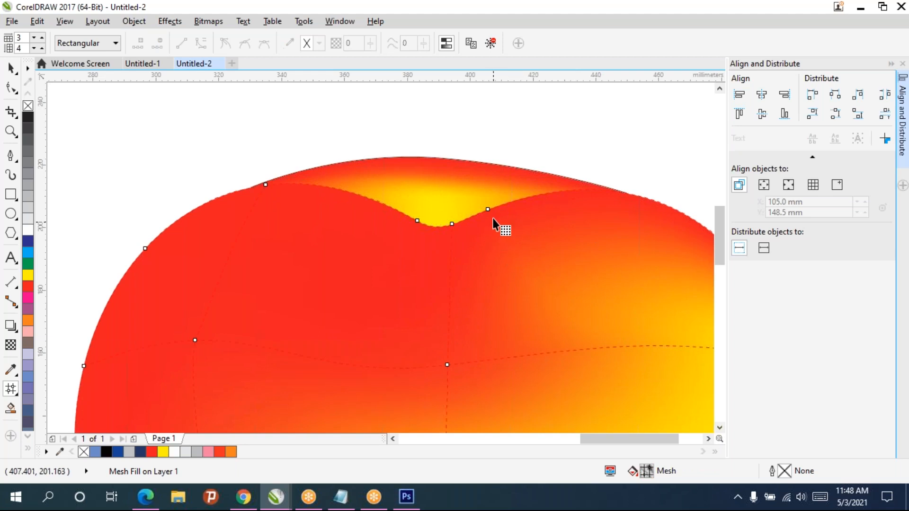
left_click(453, 225)
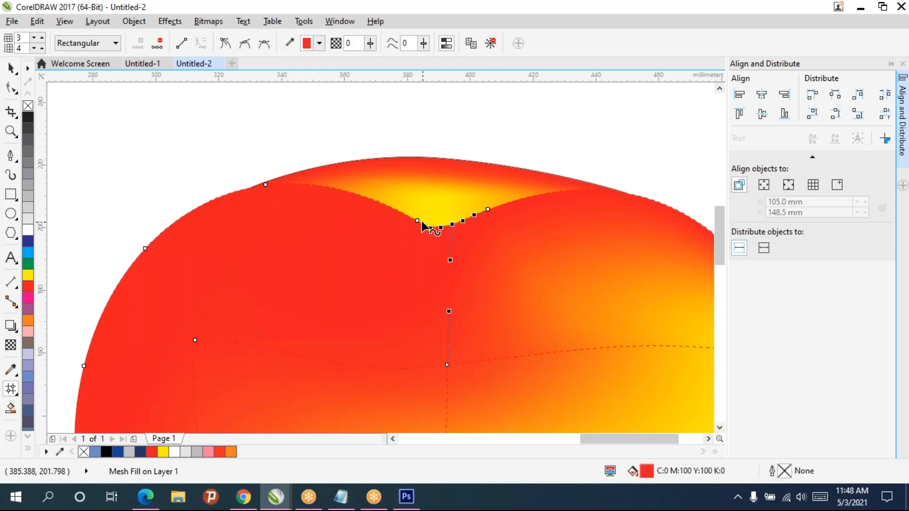
left_click(417, 220)
left_click_drag(416, 223, 411, 209)
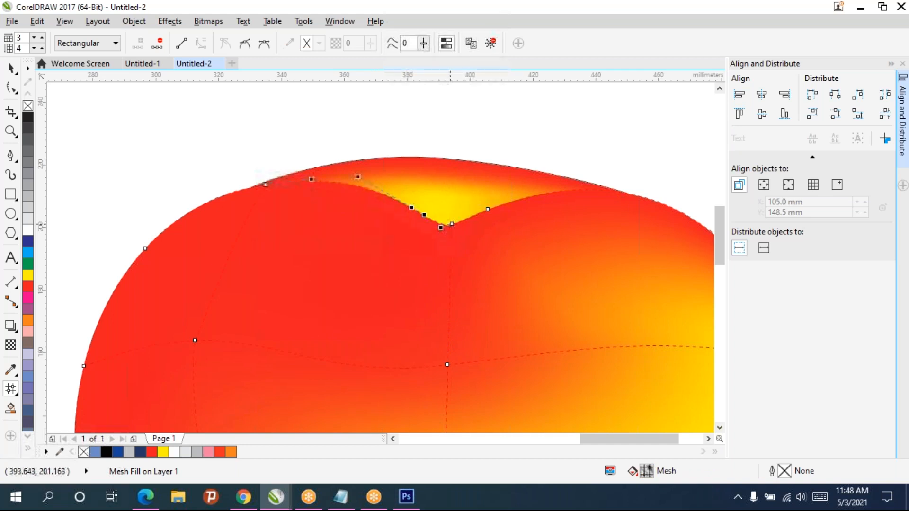
Step: Try deleting the mesh node at the bottom of the dip, and try raising it together with its neighbours
left_click(448, 223)
key("Delete")
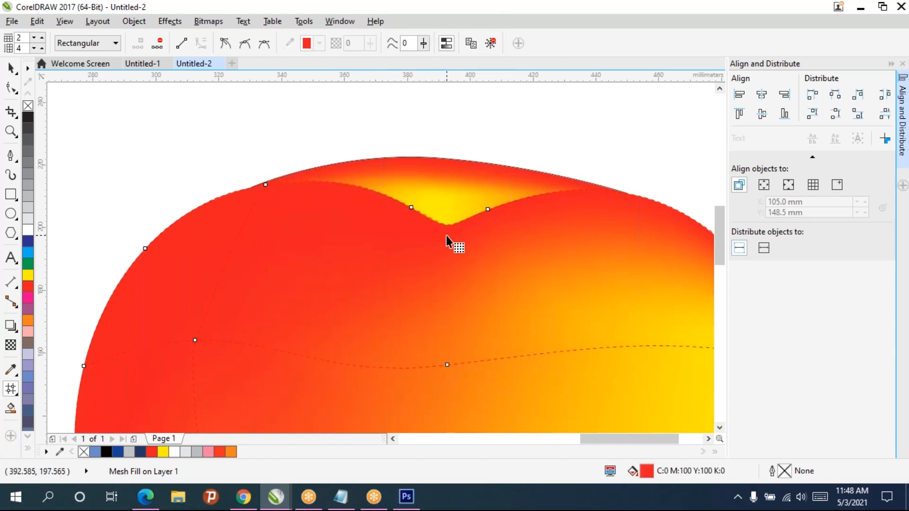
key("ctrl+z")
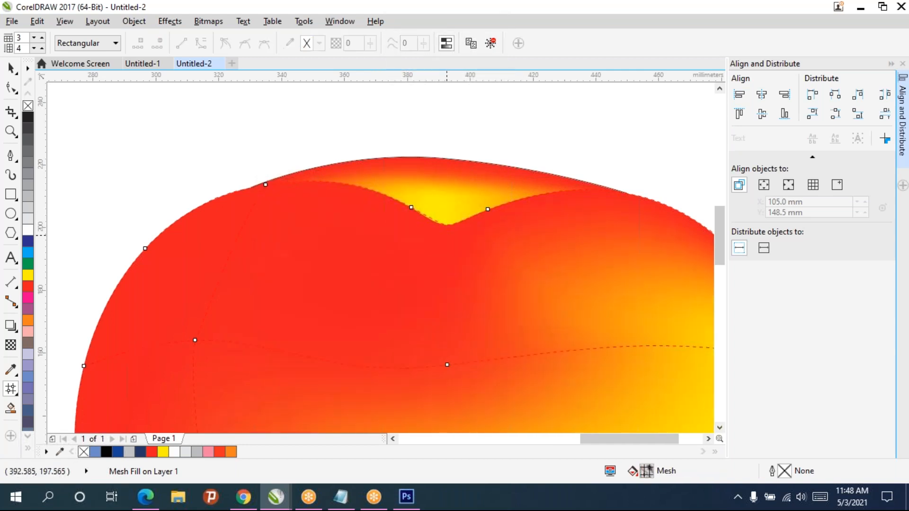
left_click(452, 224)
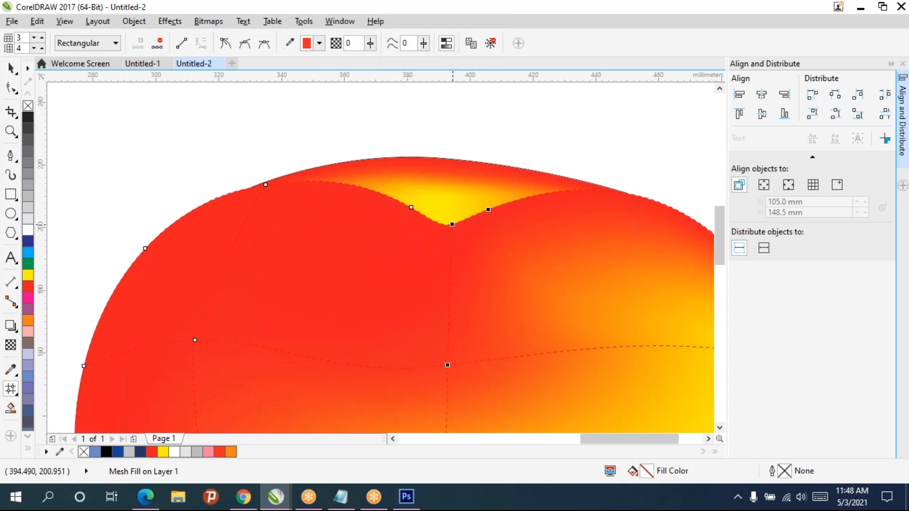
left_click_drag(453, 226, 452, 216)
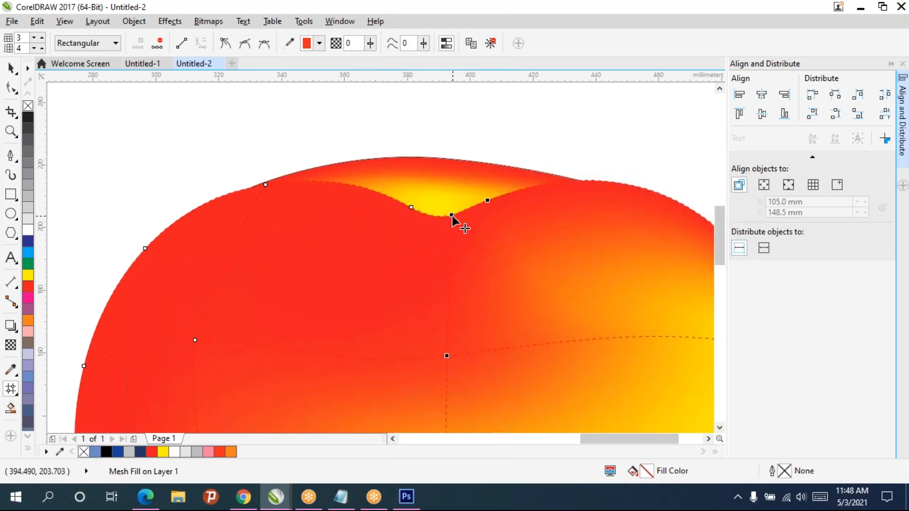
key("ctrl+z")
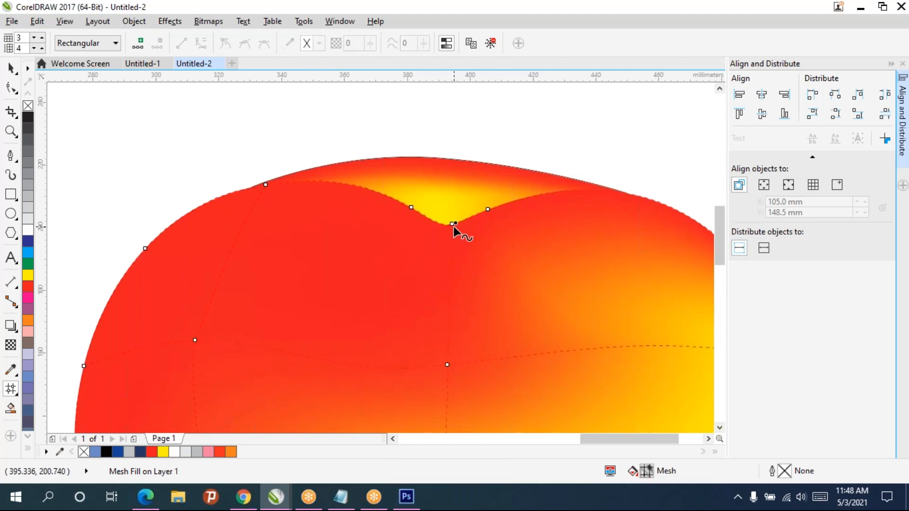
Step: Raise the mesh node at the bottom of the dip and shift the left dip node outward to make the dip shallower and wider
left_click(452, 224)
left_click_drag(452, 224, 451, 210)
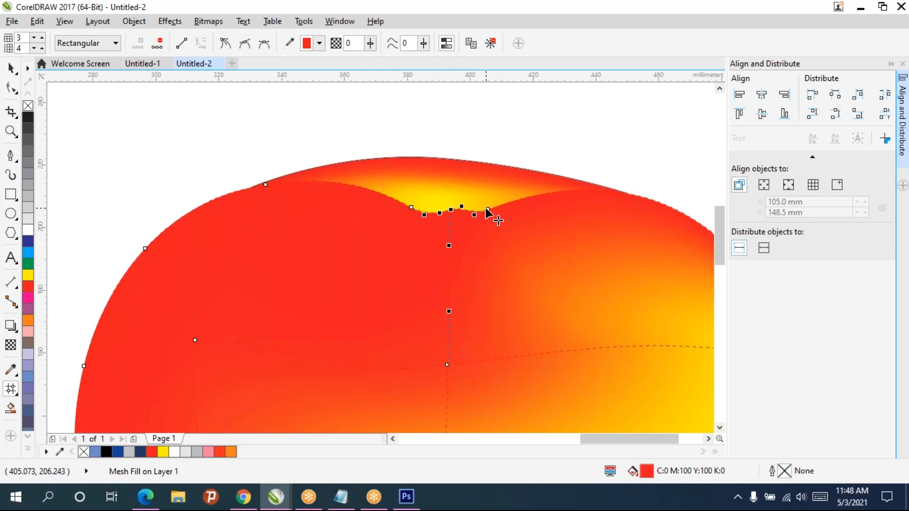
left_click(410, 207)
left_click_drag(410, 207, 388, 201)
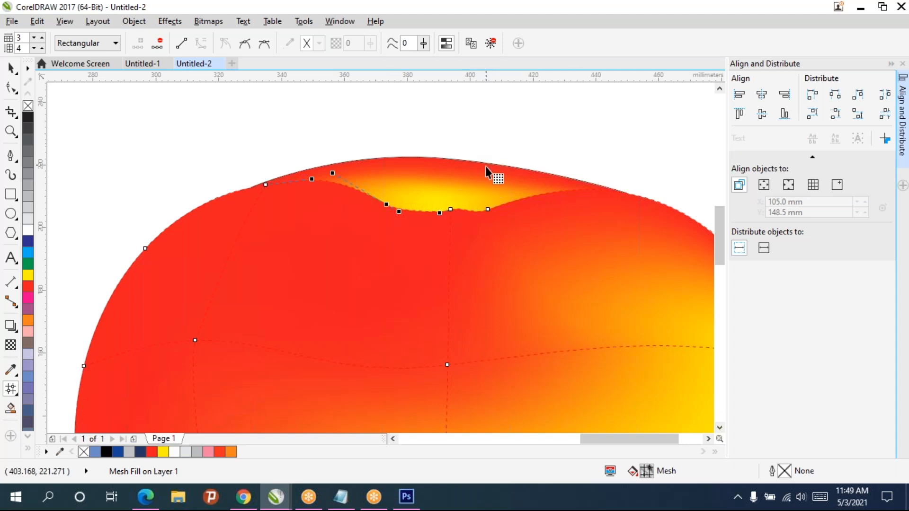
Step: Add a mesh node on the apple's left lobe just below the dip's edge and colour it yellow
left_click_drag(501, 201, 443, 217)
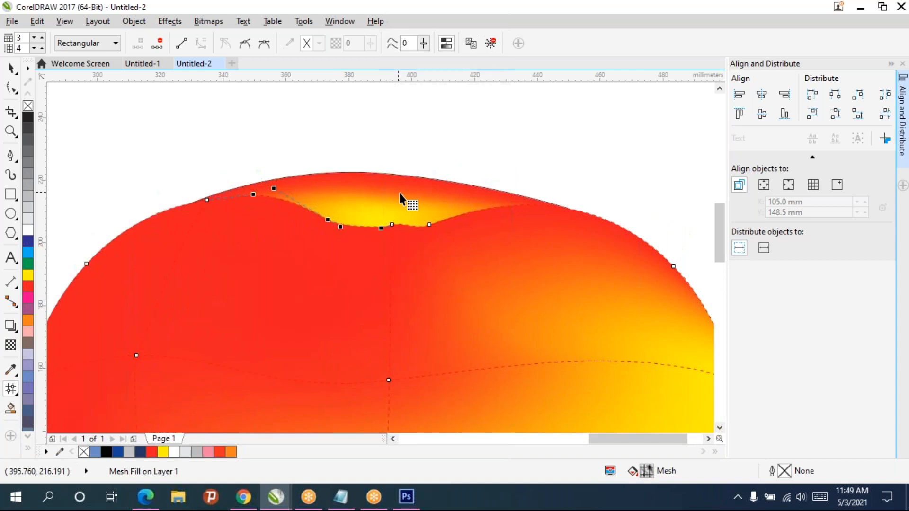
double_click(268, 226)
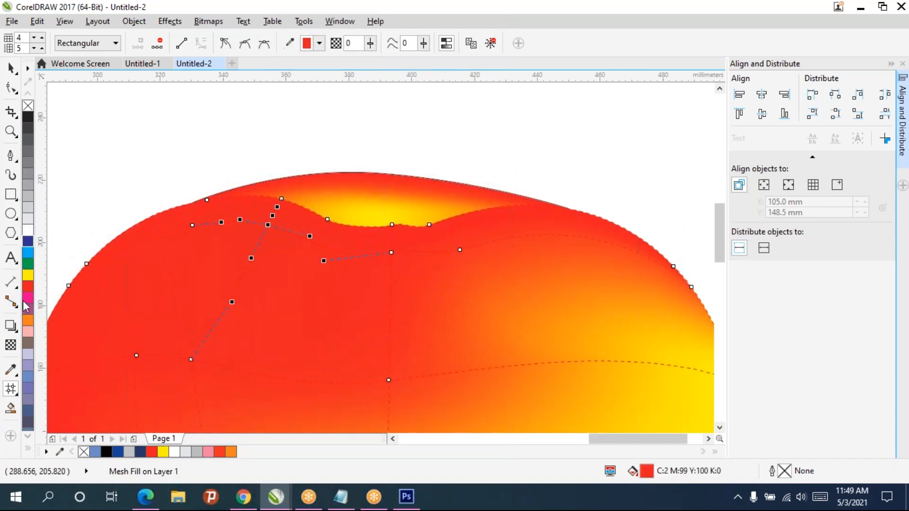
left_click(28, 276)
scroll(243, 300, "down", 3)
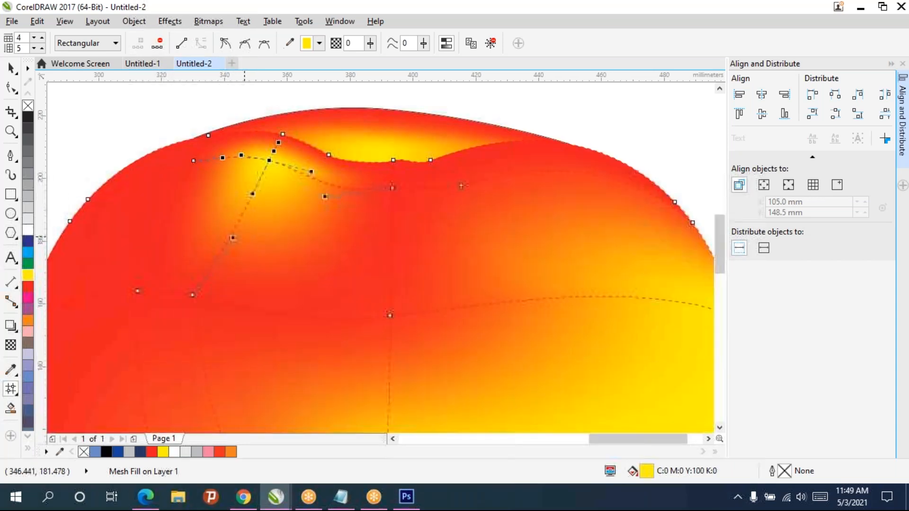
Step: Try colouring the mesh node below the left lobe's highlight yellow, and try deleting that node
left_click(192, 295)
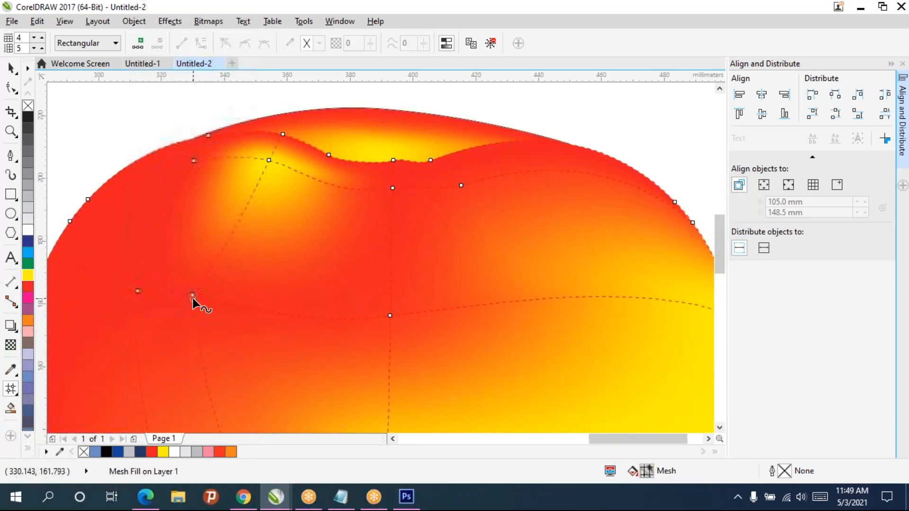
left_click(29, 276)
scroll(253, 247, "down", 2)
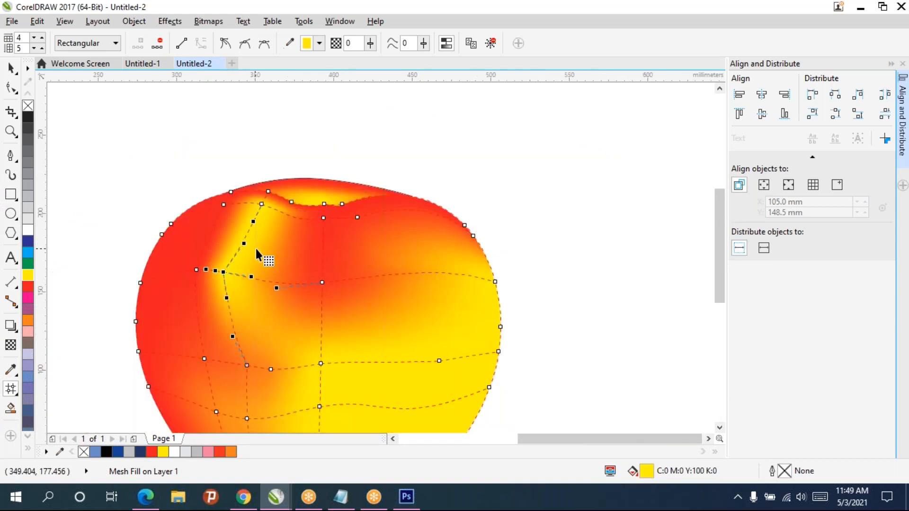
left_click_drag(275, 260, 285, 238)
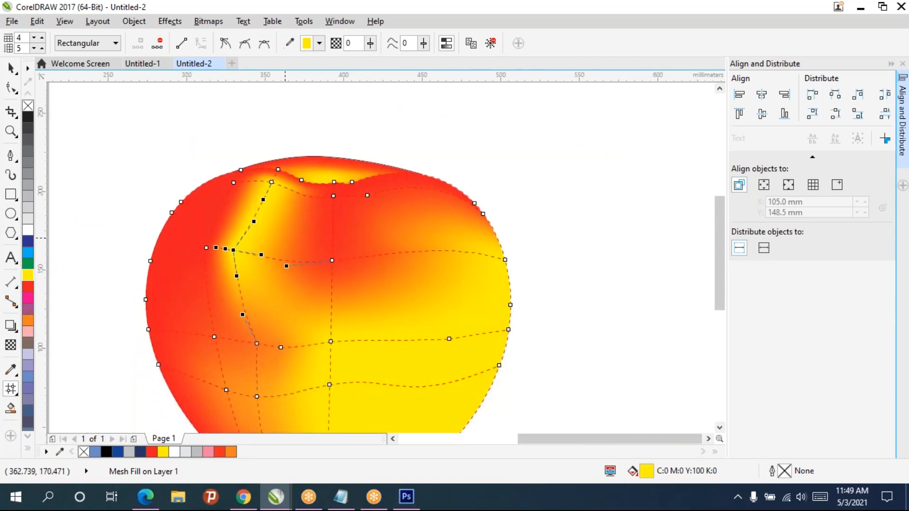
key("Delete")
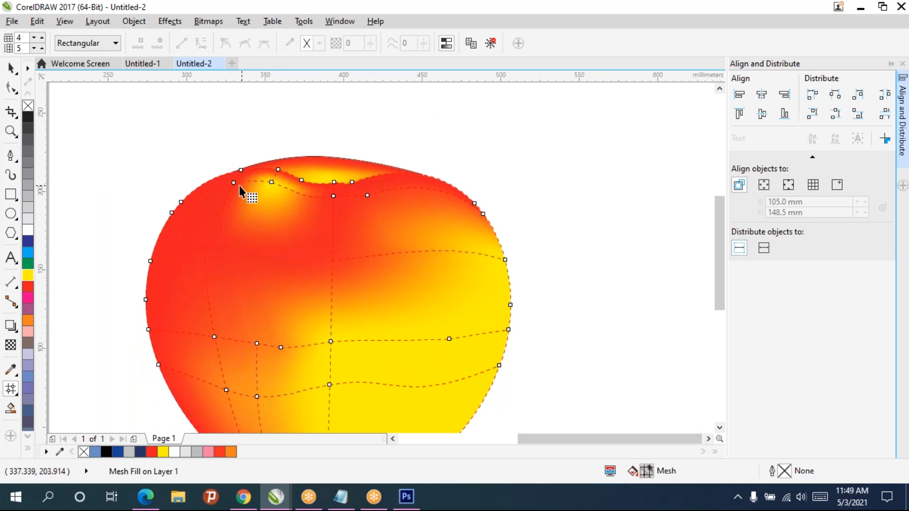
key("ctrl+z")
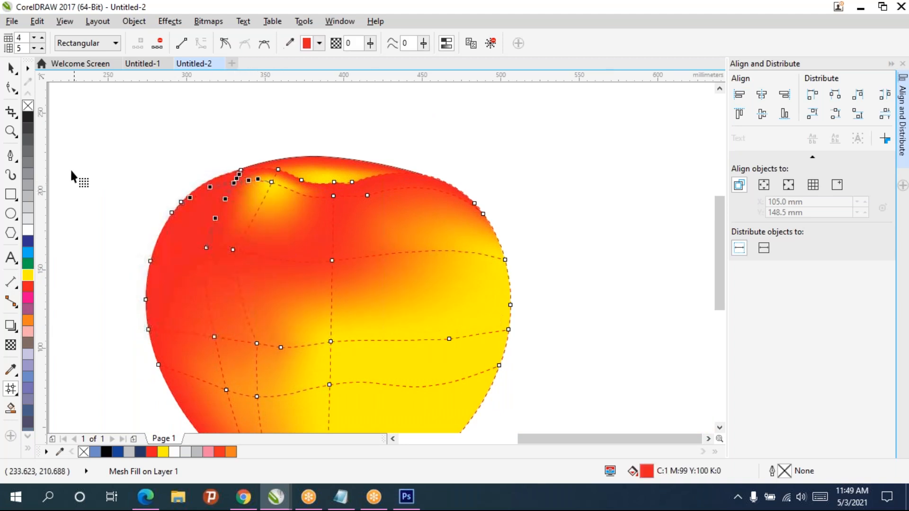
Step: Colour the mesh node near the left lobe's outer upper edge yellow to widen the highlight
left_click(26, 277)
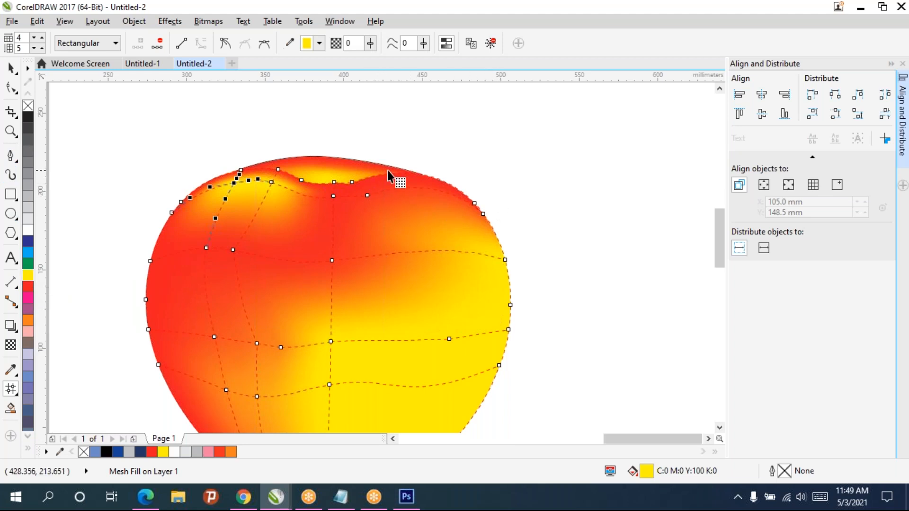
Step: Add a mesh node on the dip's right edge and move it up and inward to raise the right lobe
scroll(389, 171, "up", 2)
left_click(403, 177)
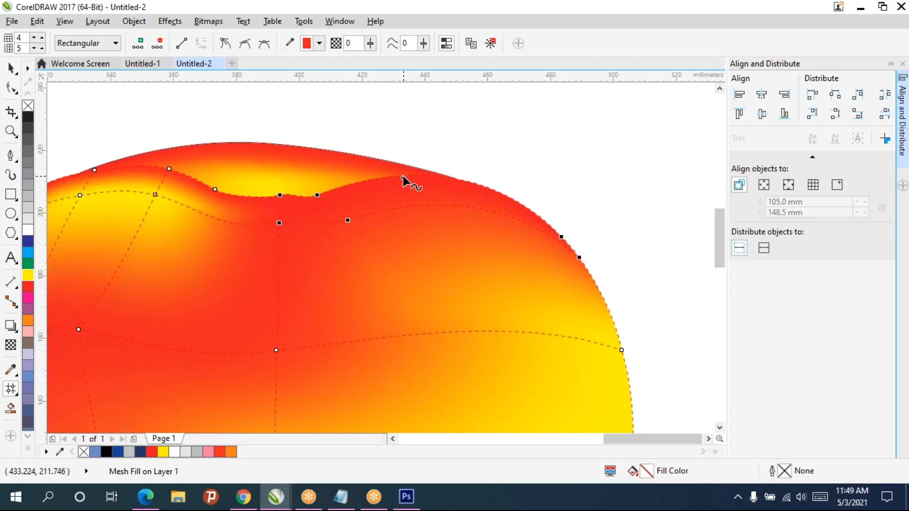
double_click(403, 176)
left_click_drag(404, 165, 384, 166)
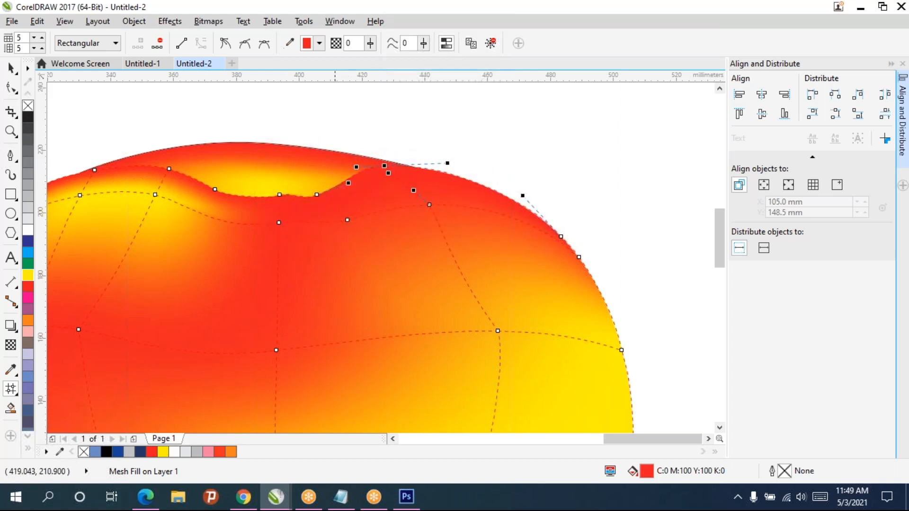
Step: Colour the mesh nodes at the bottom of the dip and at the crest of the right lobe white
left_click(280, 195)
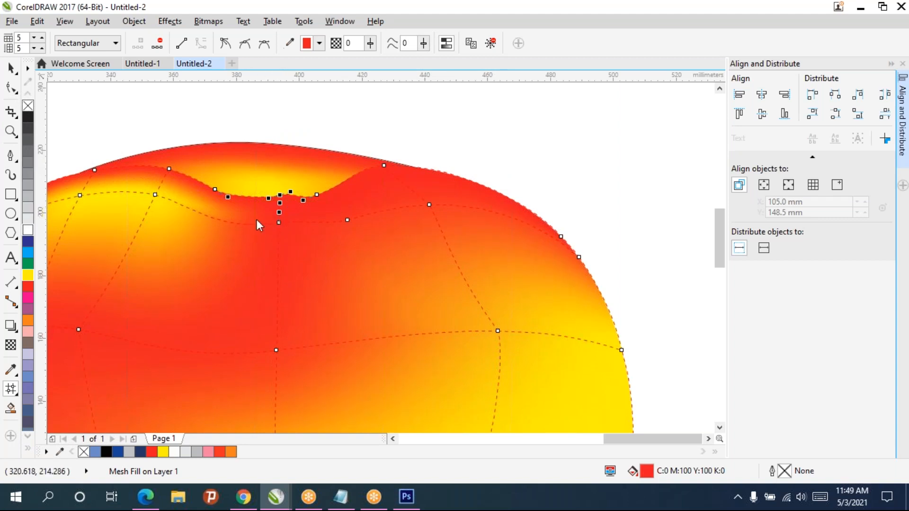
left_click(316, 194)
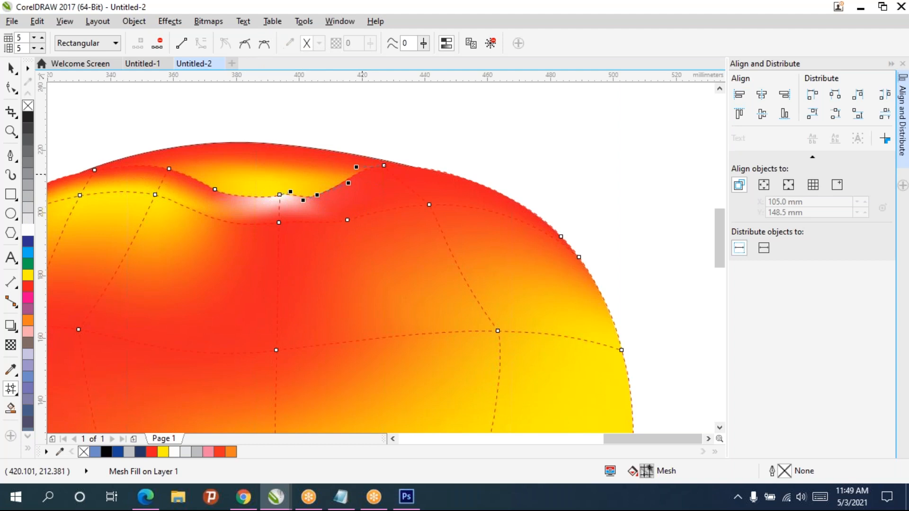
left_click(384, 166)
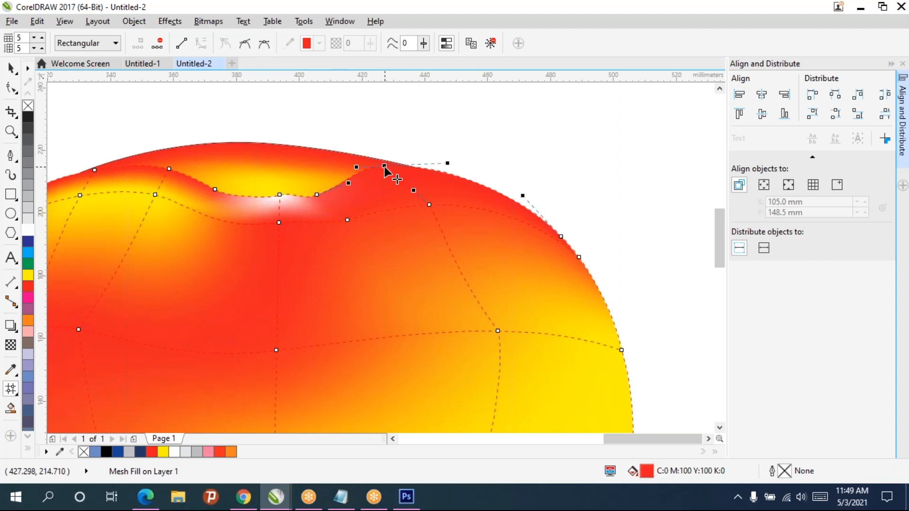
left_click(27, 230)
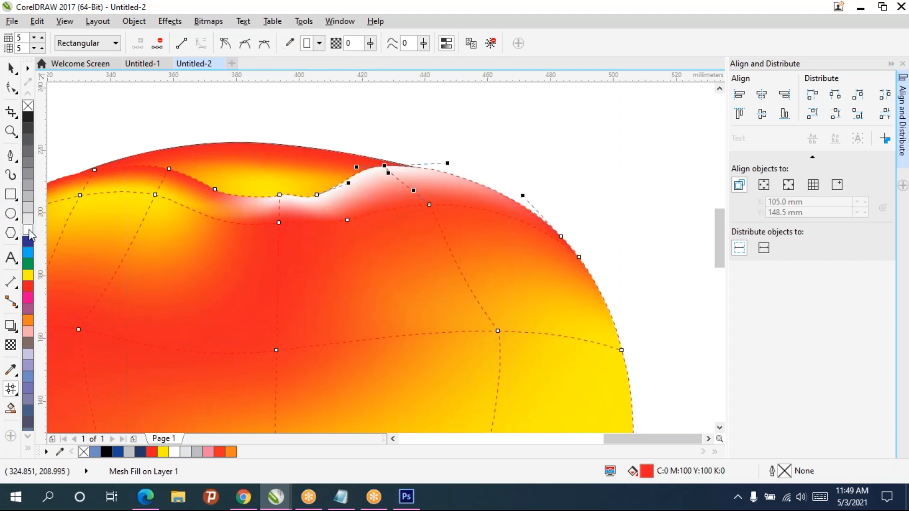
left_click(217, 194)
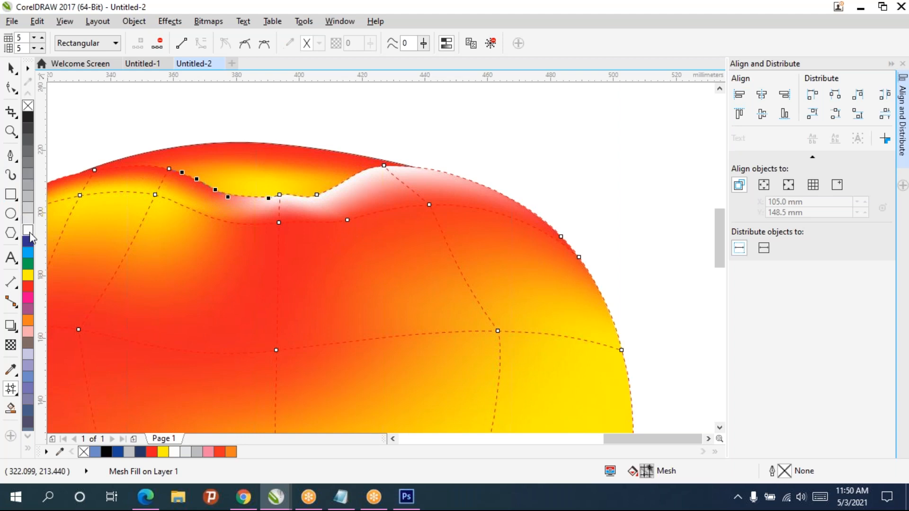
Step: Remove the outline from the apple's rear rim and deselect it to check the result
scroll(363, 161, "down", 2)
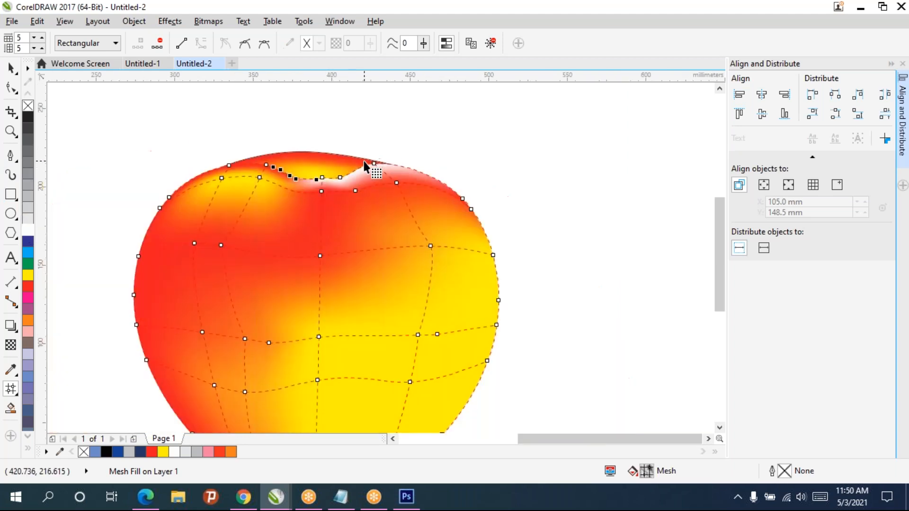
left_click(10, 68)
left_click(278, 123)
left_click(329, 161)
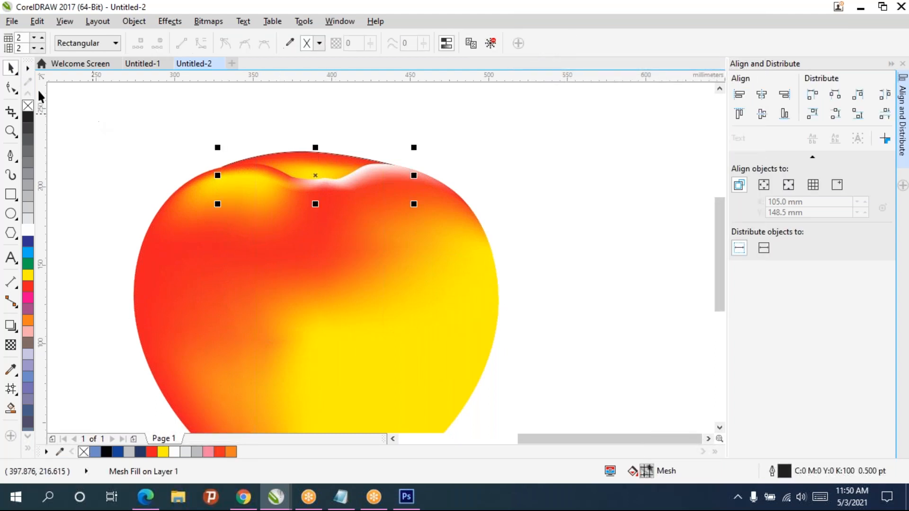
right_click(29, 109)
left_click(138, 121)
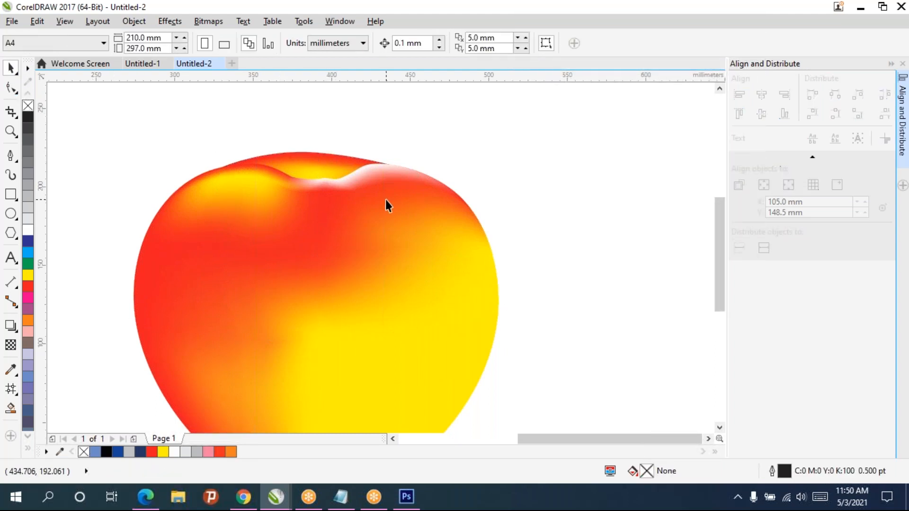
scroll(385, 200, "down", 2)
scroll(384, 201, "up", 2)
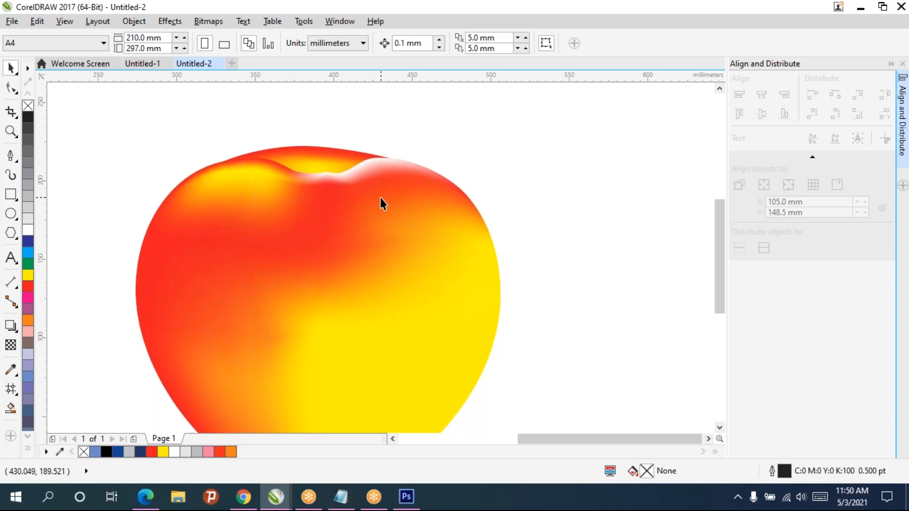
Step: Try filling the whole rear rim with red, and undo the fill
left_click(293, 164)
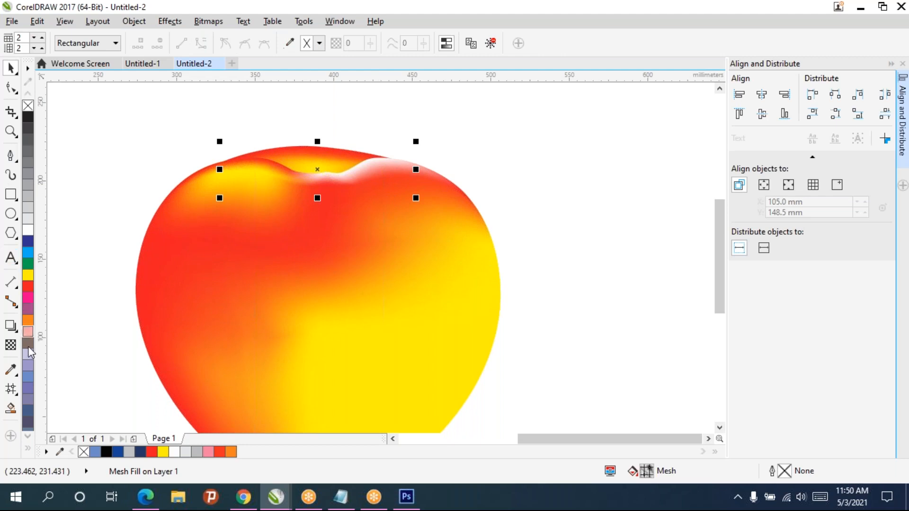
left_click(29, 289)
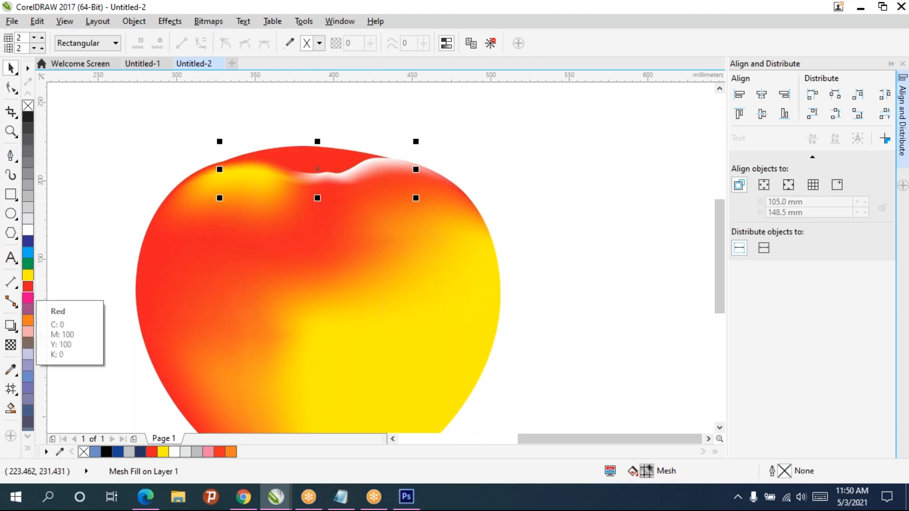
key("ctrl+z")
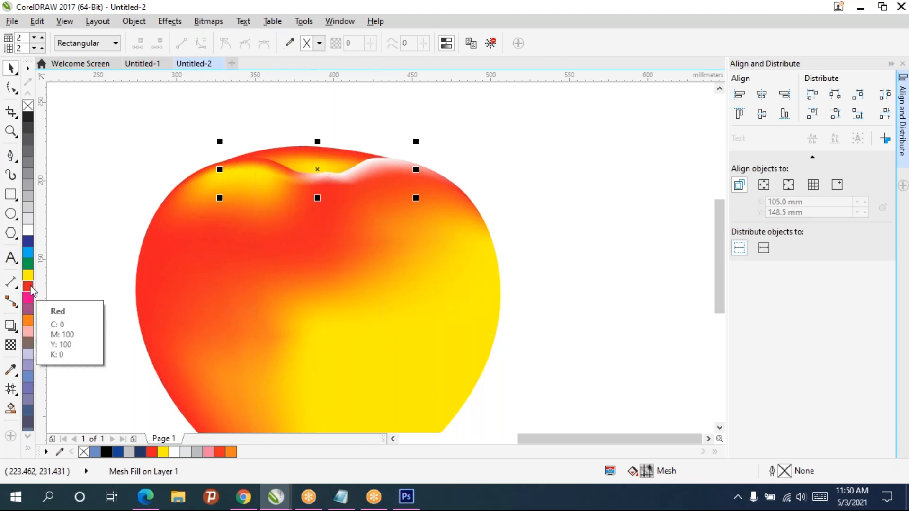
Step: Add a mesh node on the left part of the rear rim and colour it red
left_click(11, 388)
scroll(271, 175, "up", 2)
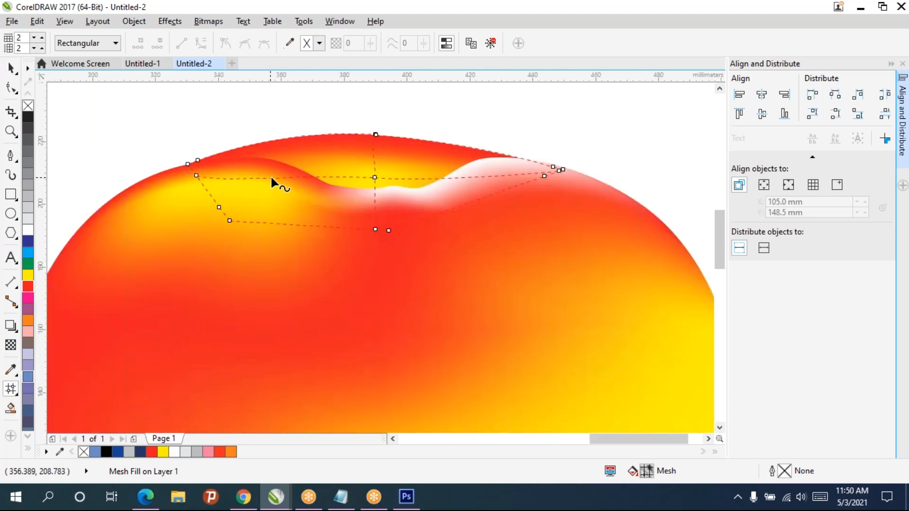
double_click(282, 168)
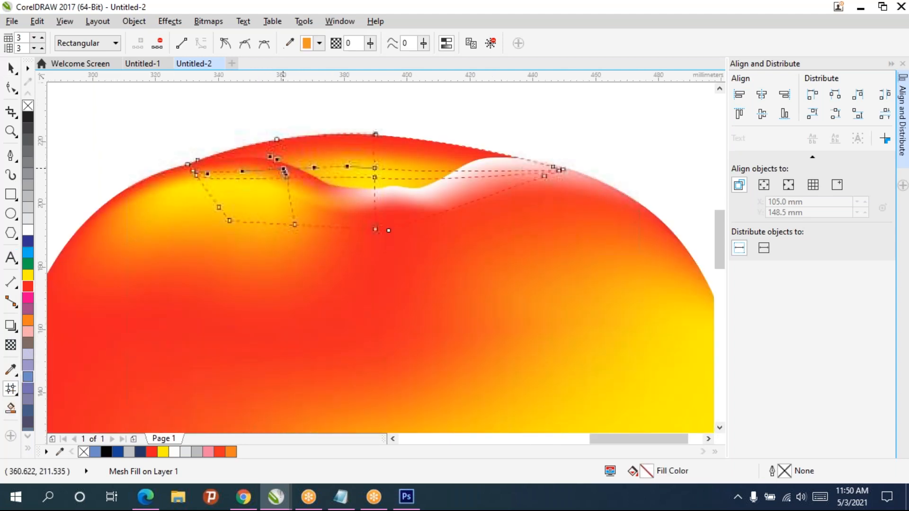
left_click(28, 287)
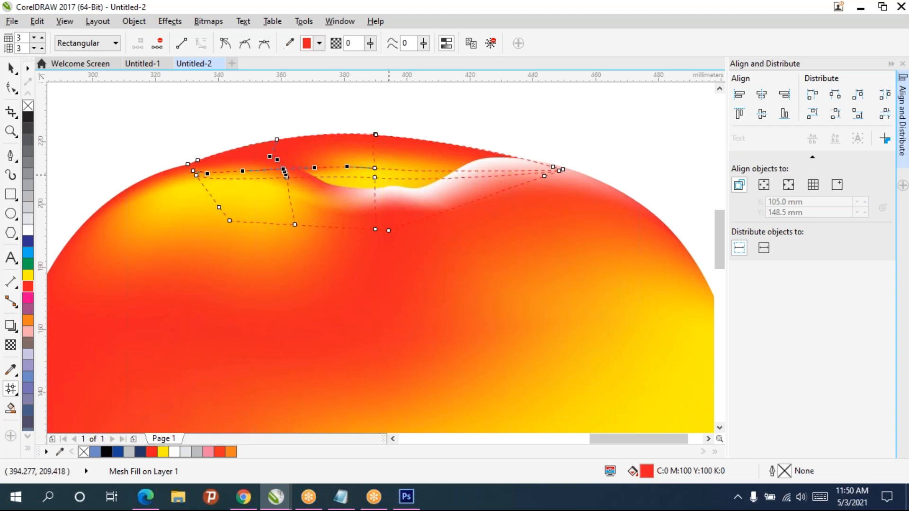
Step: Add more mesh nodes across the rear rim and colour the one near the dip's right side yellow
double_click(404, 164)
double_click(348, 161)
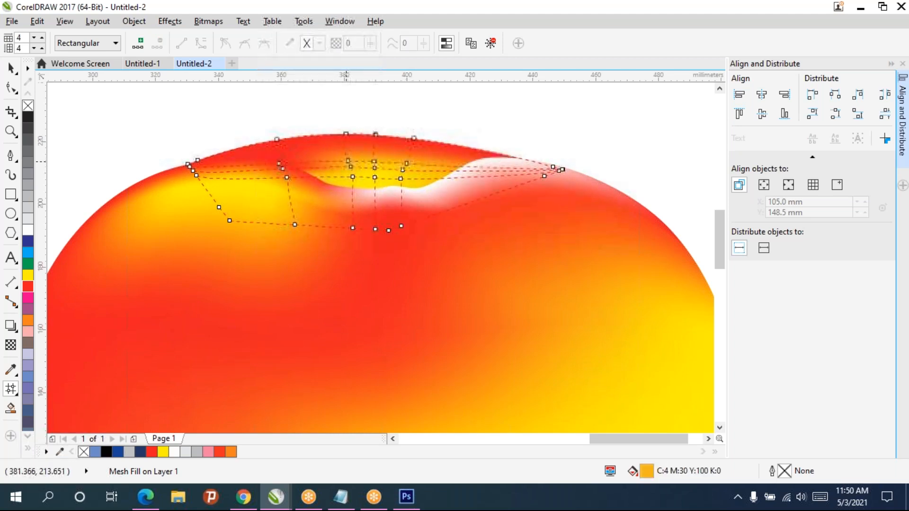
double_click(315, 149)
double_click(434, 165)
double_click(467, 166)
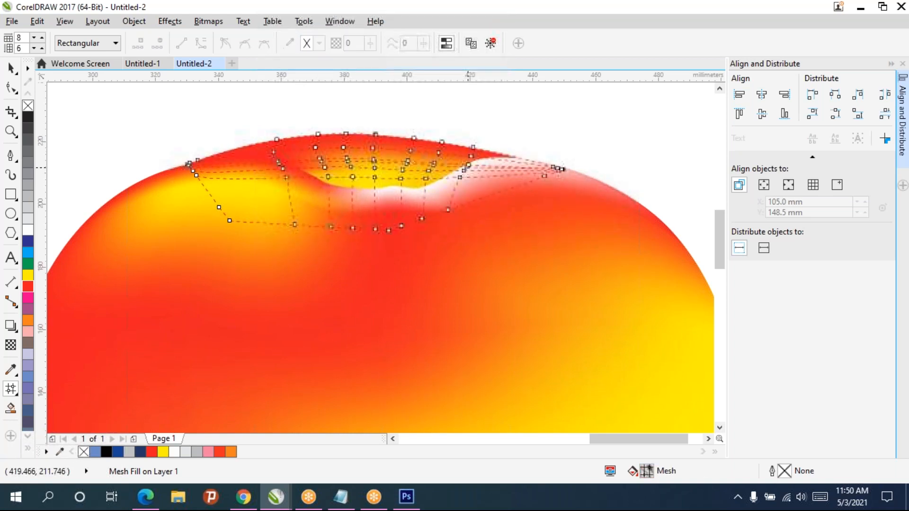
left_click(435, 163)
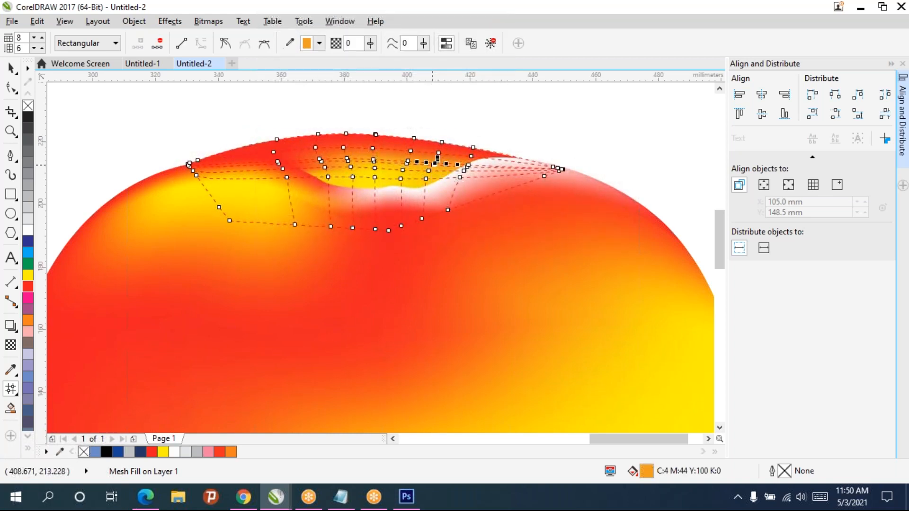
left_click(27, 277)
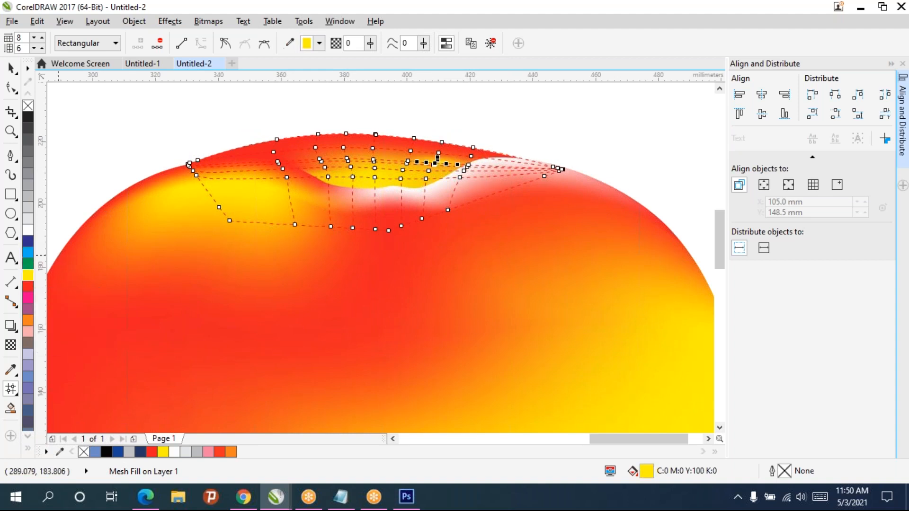
left_click(10, 68)
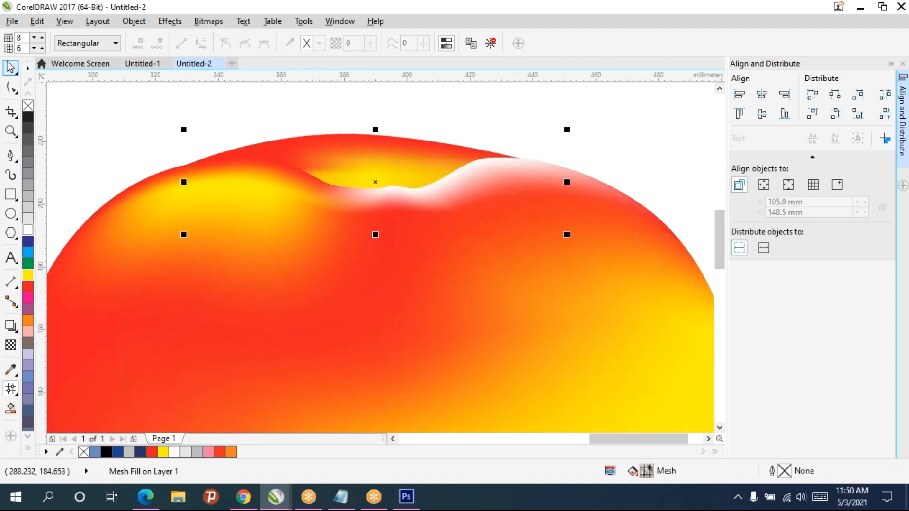
left_click(632, 142)
Step: On the apple's base, pull the centre mesh nodes down and shift the right node inward to form lobes
scroll(570, 189, "down", 1)
left_click_drag(572, 188, 535, 138)
left_click_drag(547, 222, 526, 177)
left_click_drag(530, 287, 528, 253)
left_click(431, 275)
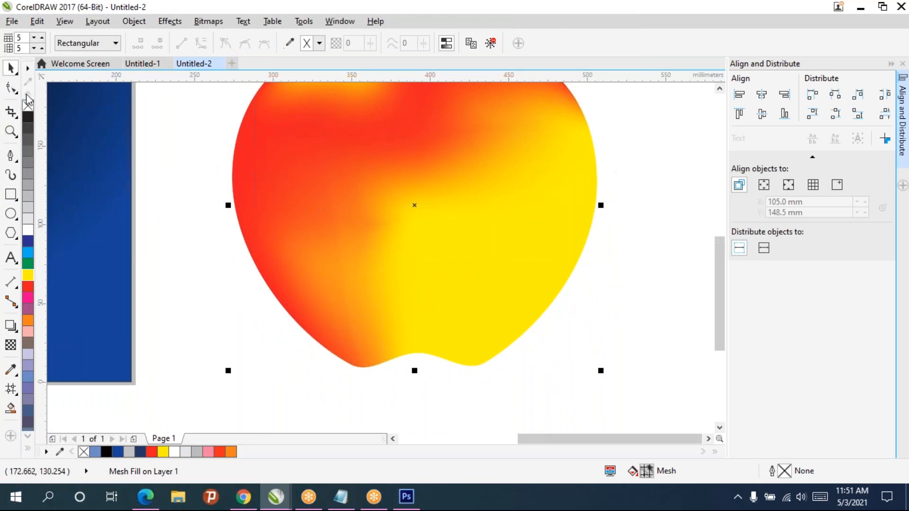
left_click(10, 389)
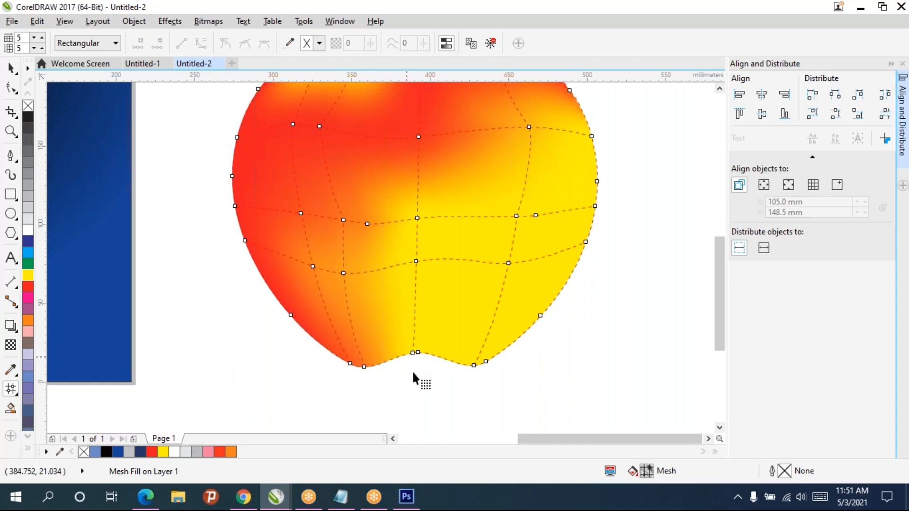
left_click(415, 357)
left_click_drag(414, 357, 416, 375)
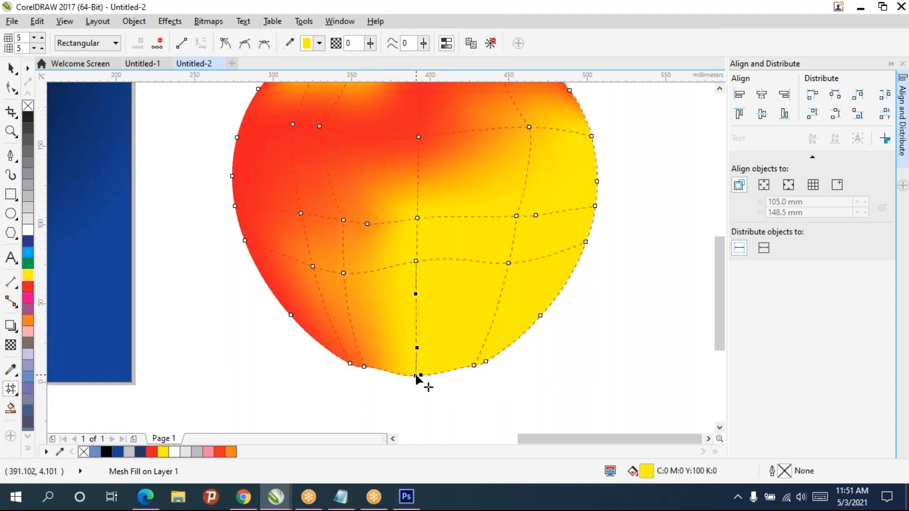
left_click(474, 365)
left_click_drag(463, 364, 460, 361)
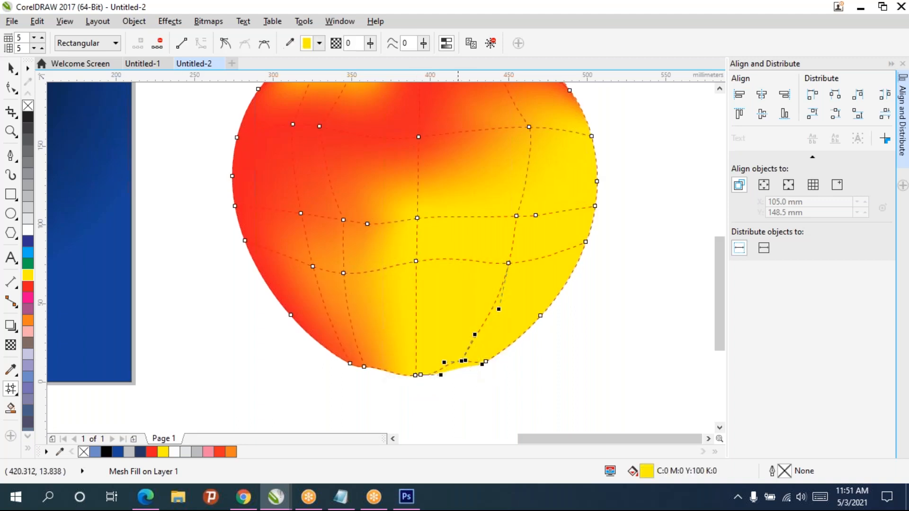
Step: Replace the mesh node left of the base's centre with a new one closer to the middle
key("Delete")
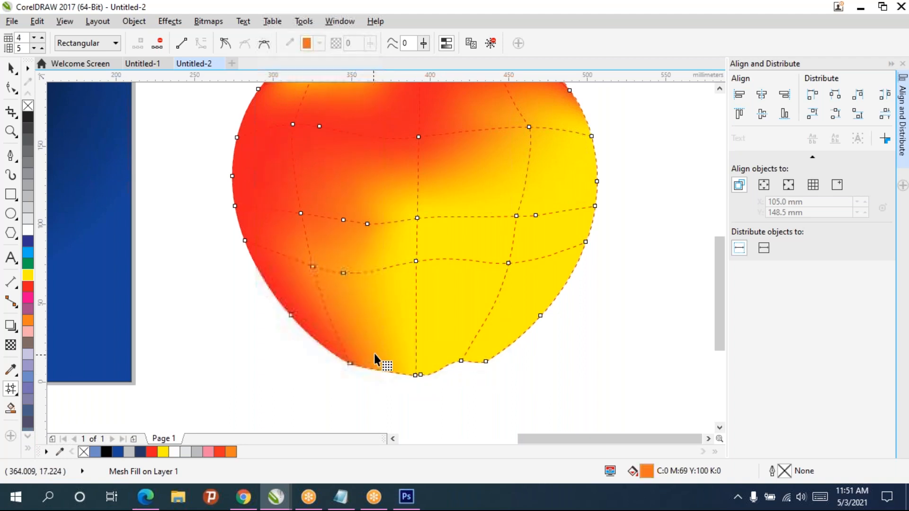
double_click(373, 366)
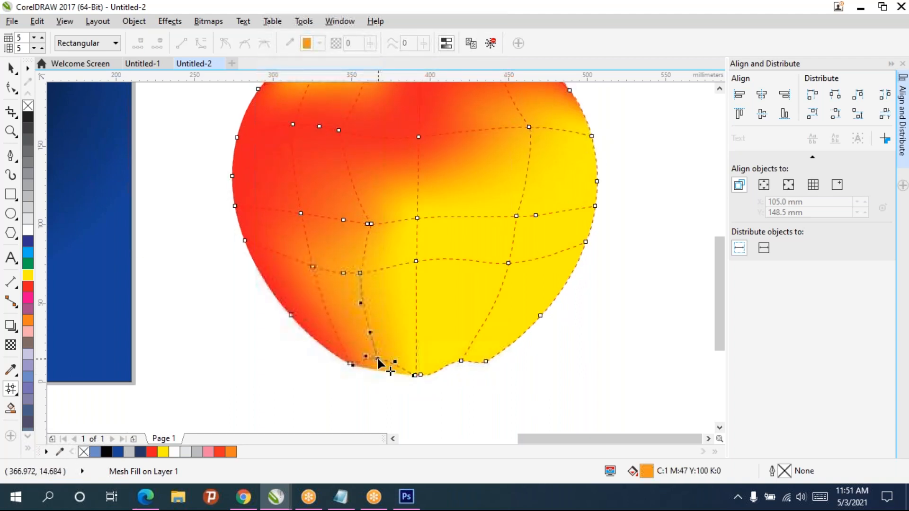
left_click_drag(373, 366, 378, 366)
left_click(379, 380)
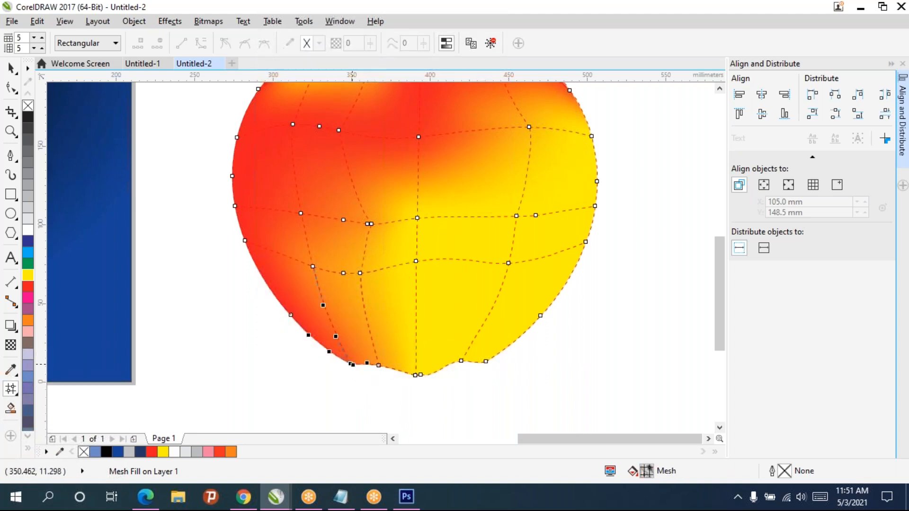
Step: Make the mesh node at the base's left corner symmetrical
left_click(351, 364)
left_click(245, 43)
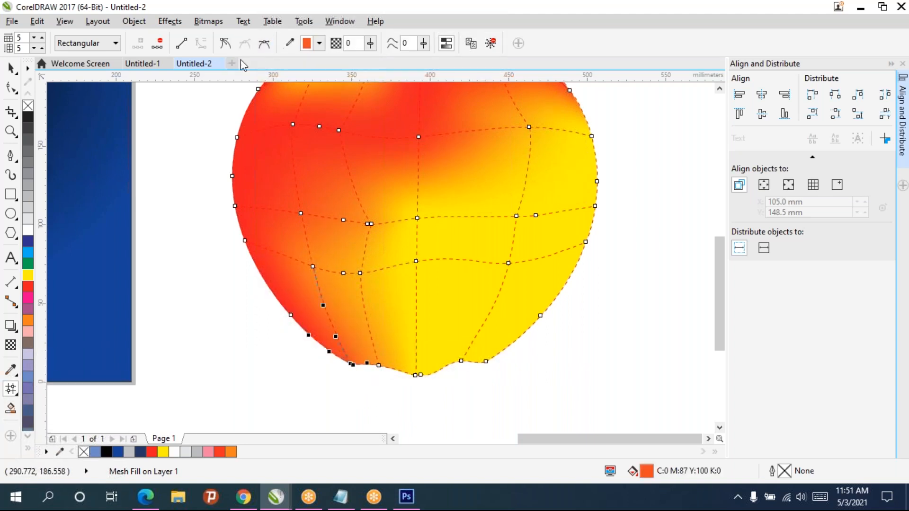
left_click(264, 43)
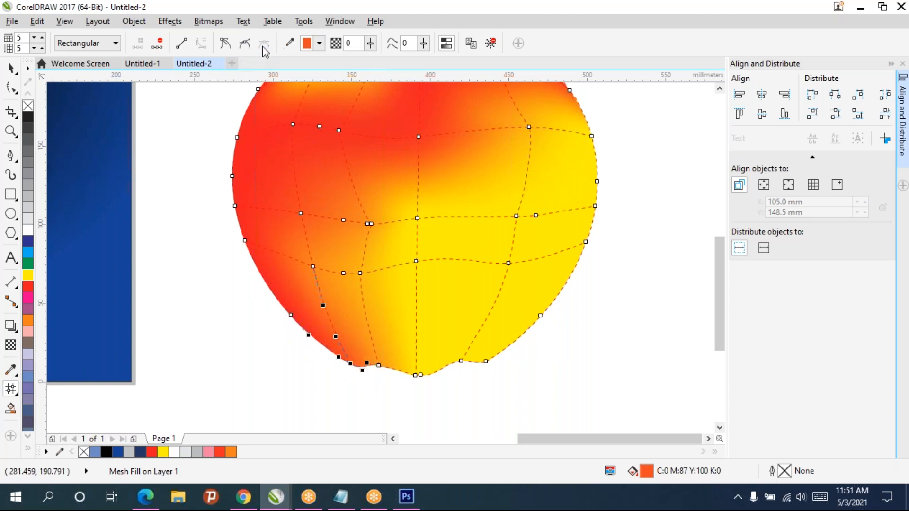
Step: Examine the reshaped base without its mesh, and reopen the apple's mesh for editing
left_click(11, 88)
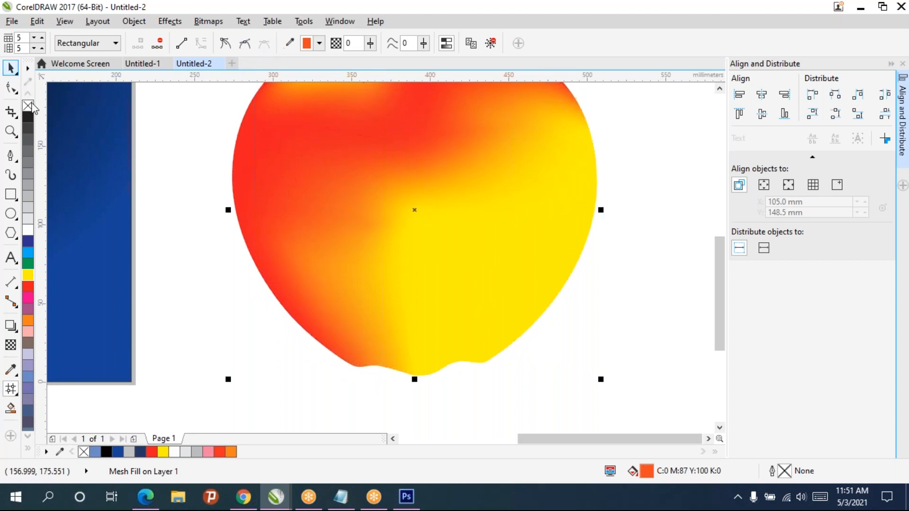
left_click(537, 385)
left_click(492, 285)
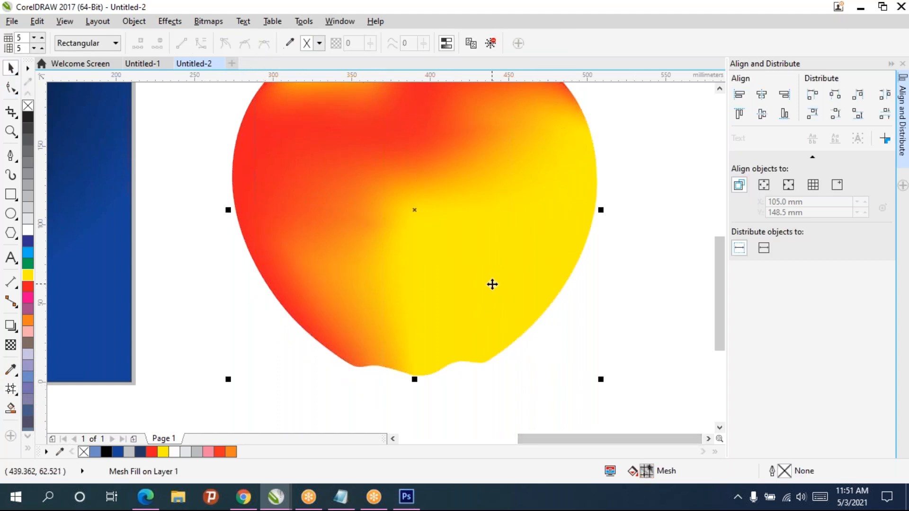
left_click(509, 384)
left_click(488, 304)
left_click(426, 233)
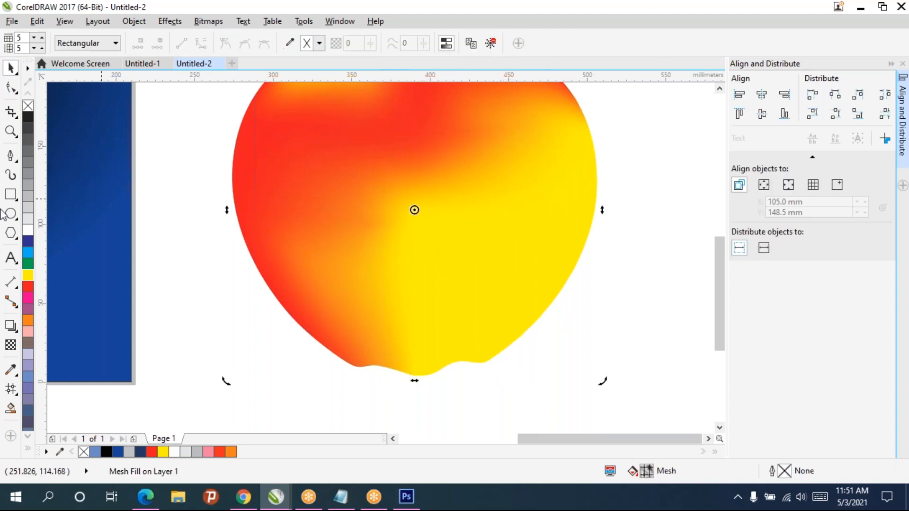
left_click(11, 388)
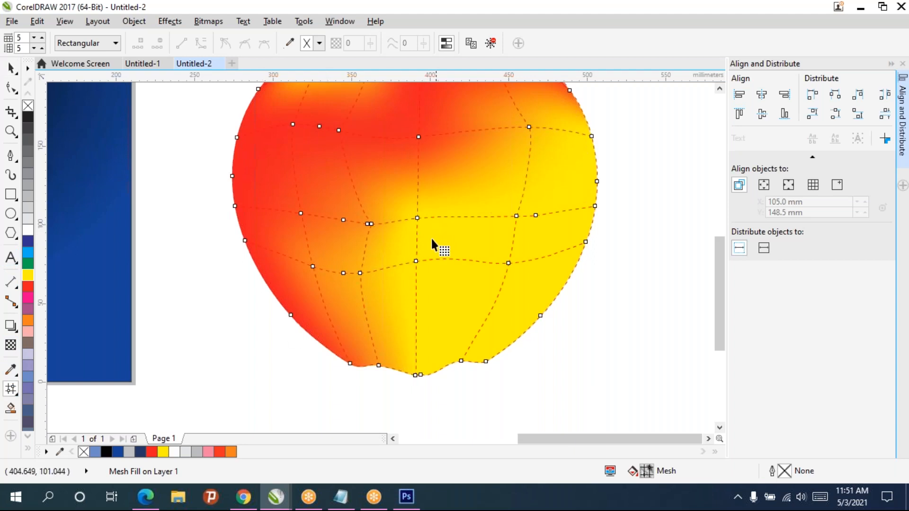
Step: Add a mesh intersection right of the apple's centre and colour its column of nodes dark red, C13 M100 Y100 K5
left_click_drag(404, 194, 447, 298)
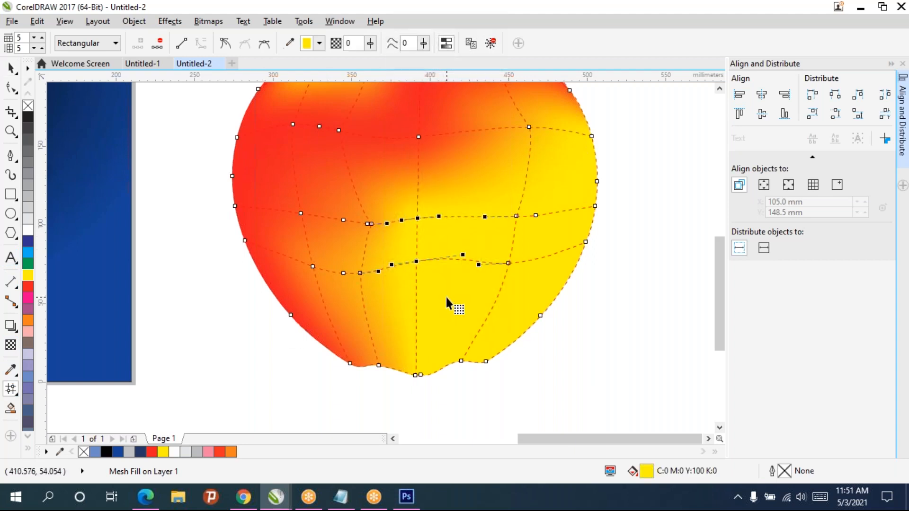
double_click(467, 175)
left_click_drag(448, 139, 476, 272)
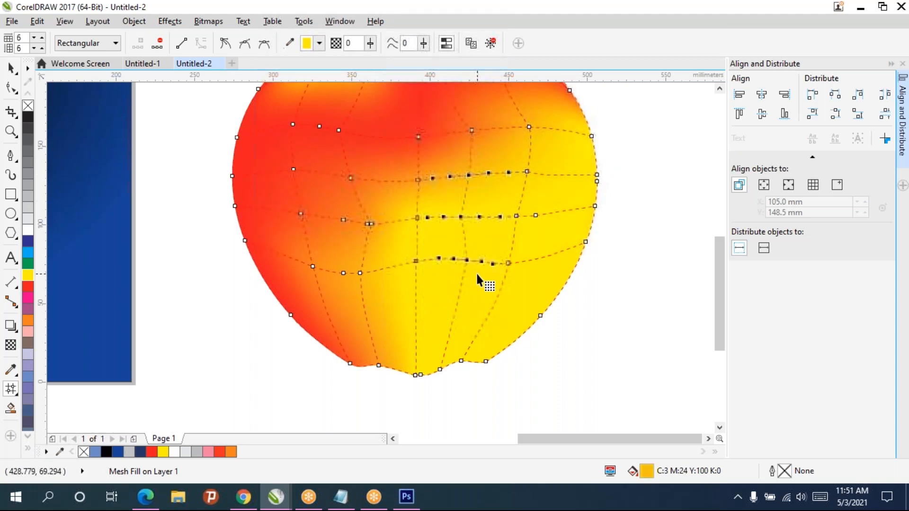
left_click(29, 293)
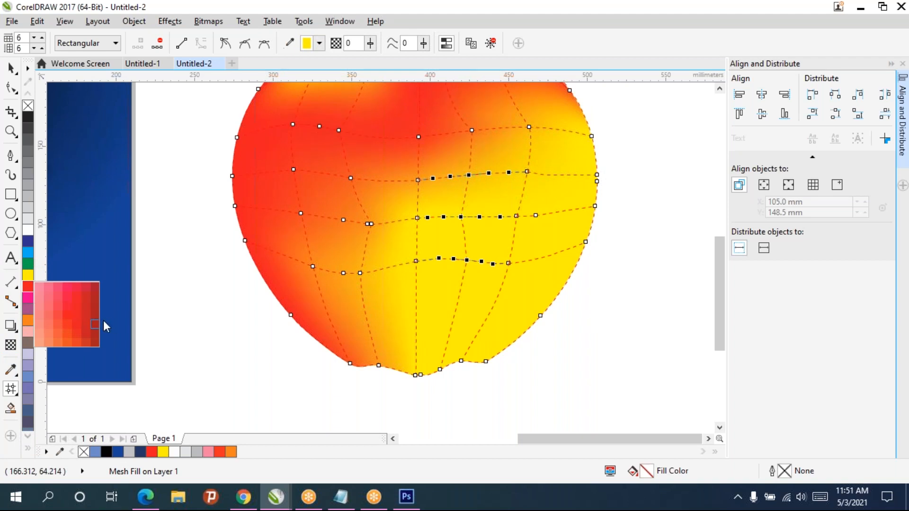
left_click(98, 295)
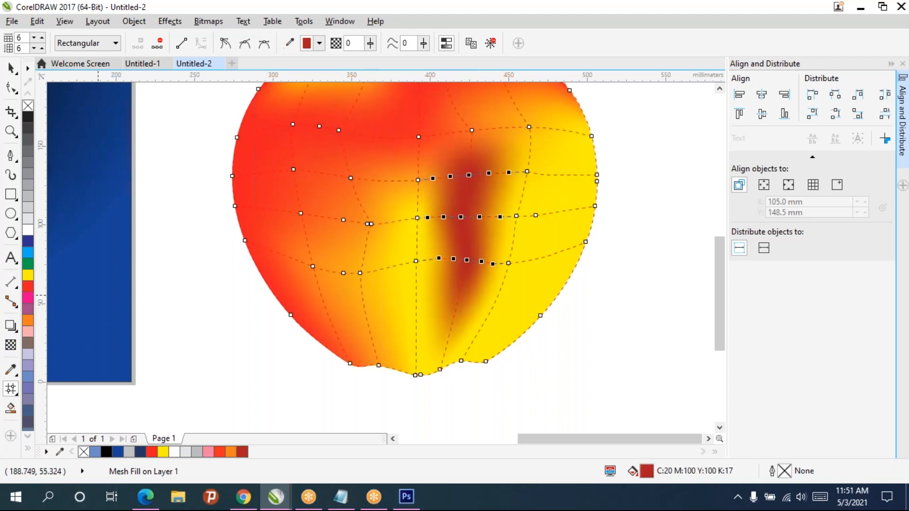
left_click(29, 285)
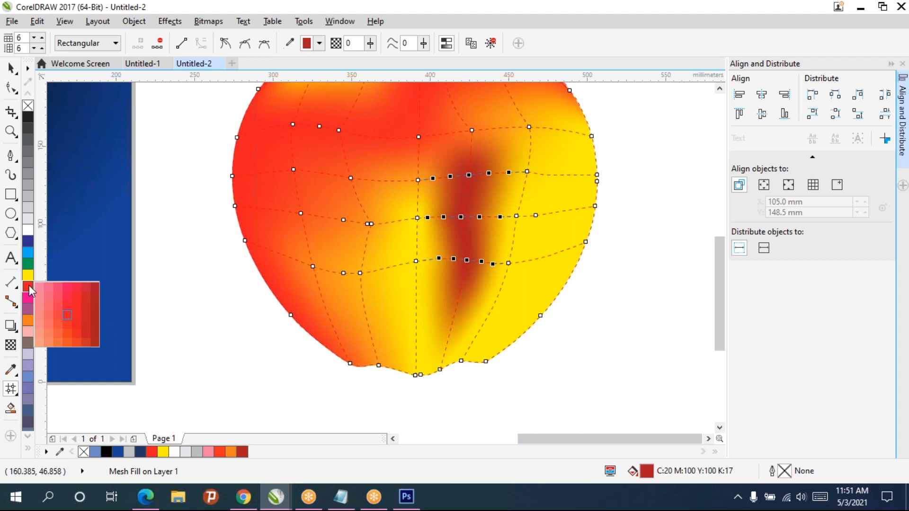
left_click(87, 298)
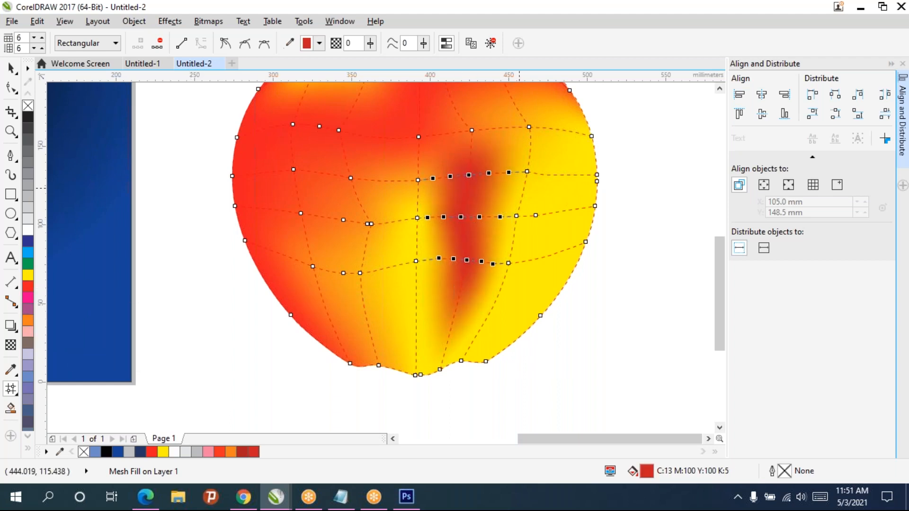
Step: Colour the two columns of mesh nodes across the apple's right half dark red, C13 M100 Y100 K5
left_click_drag(535, 228, 529, 252)
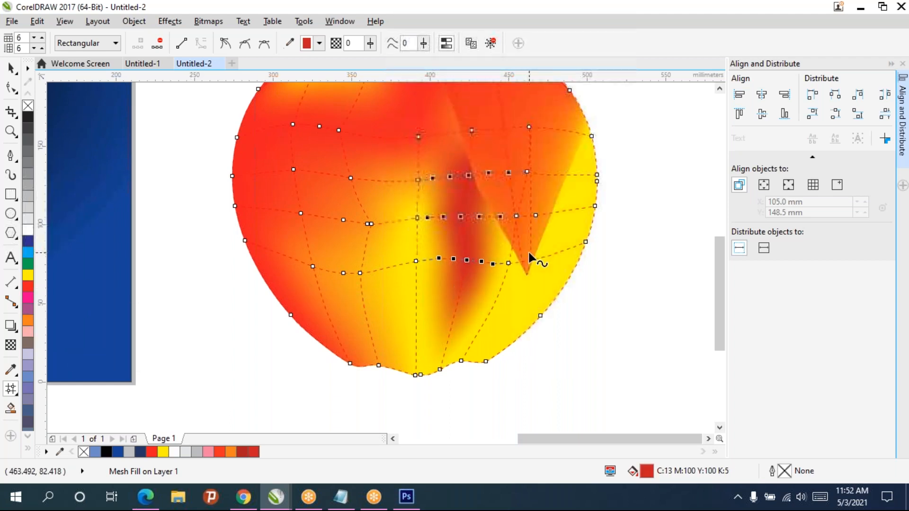
key("Delete")
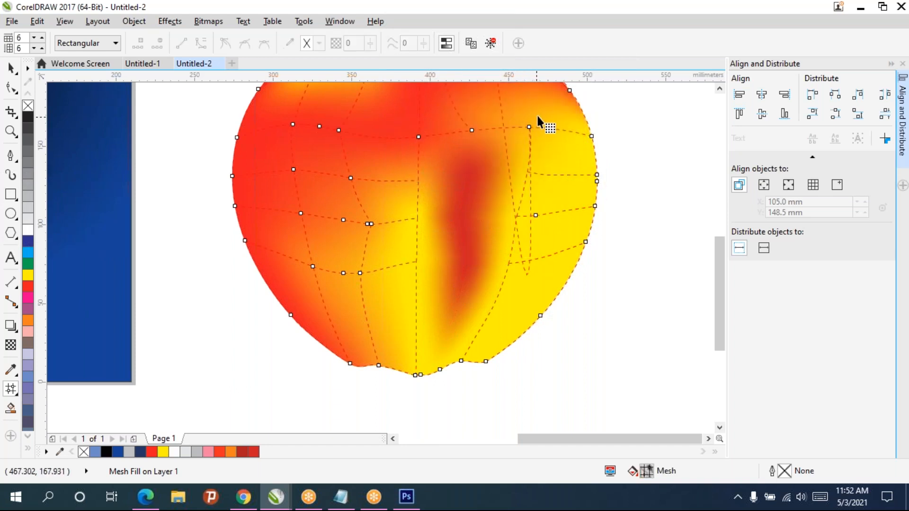
left_click(556, 147)
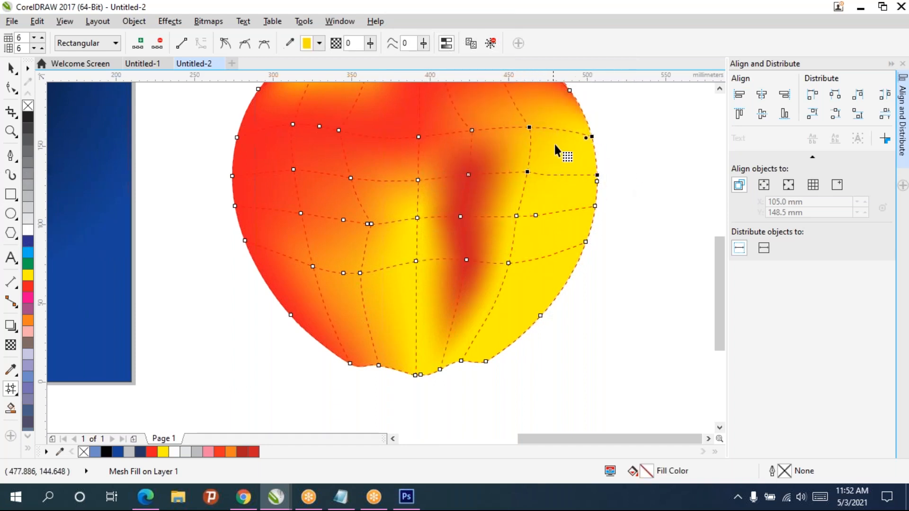
left_click_drag(505, 255, 505, 254)
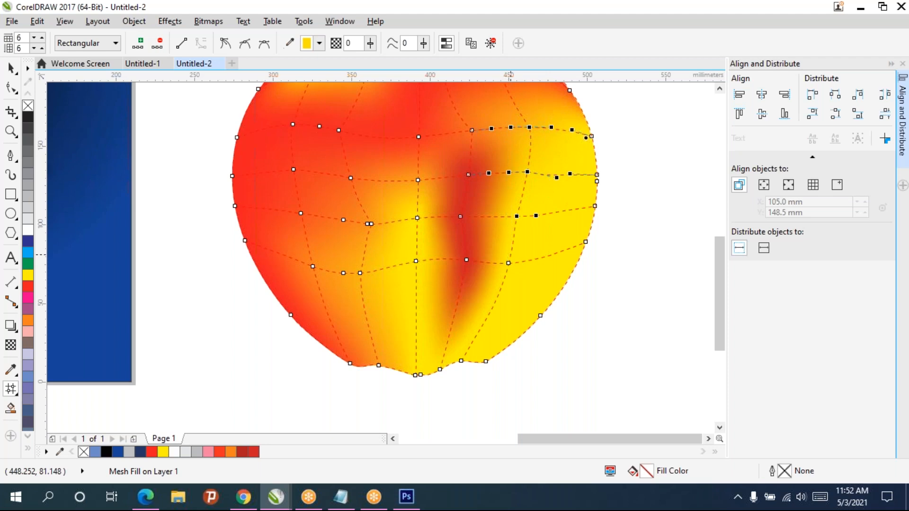
left_click_drag(541, 115, 440, 277)
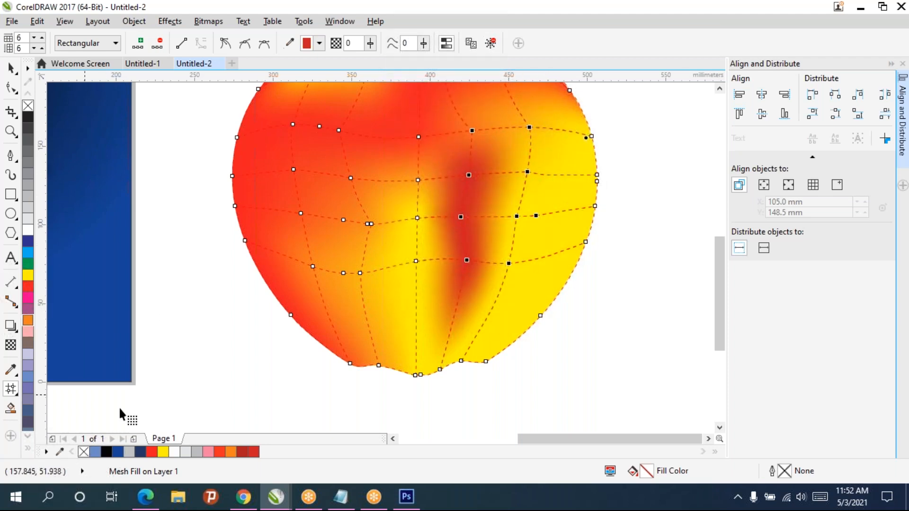
left_click(253, 452)
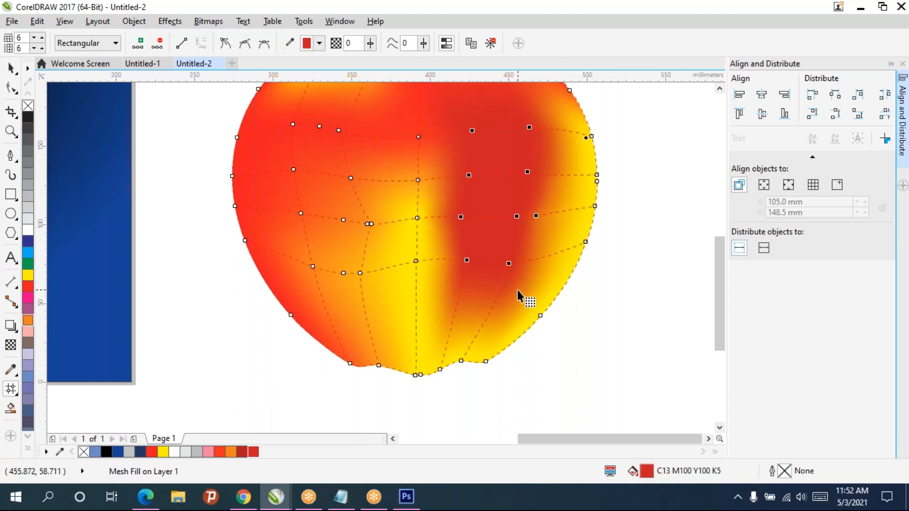
Step: Add a mesh intersection near the apple's right edge and colour its column of nodes white as a highlight
double_click(567, 145)
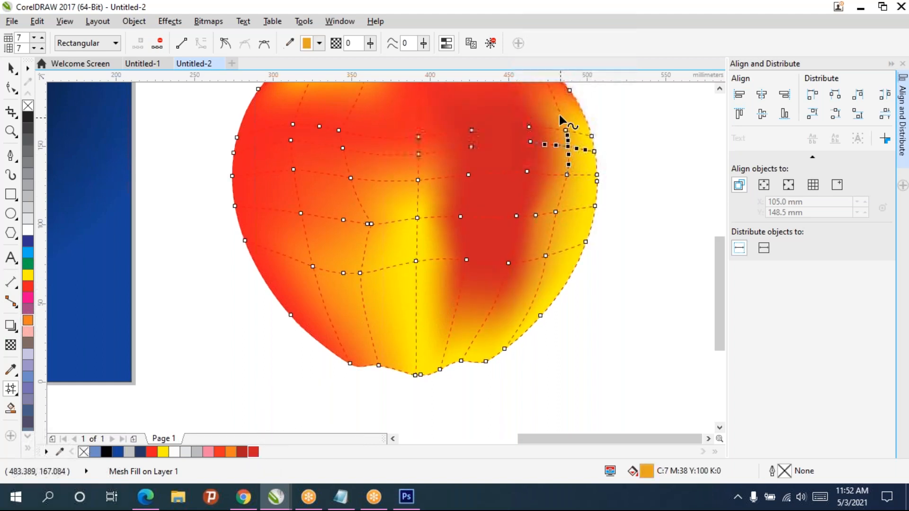
left_click_drag(559, 115, 563, 247)
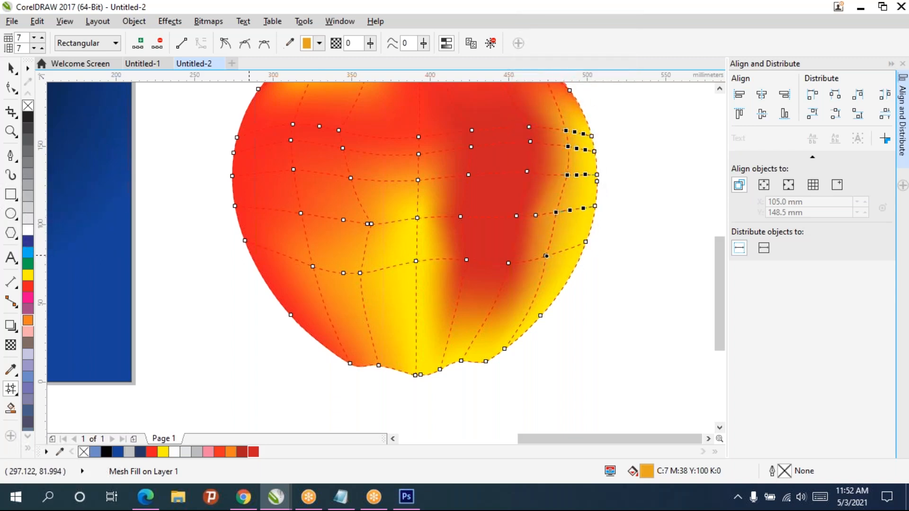
left_click(28, 232)
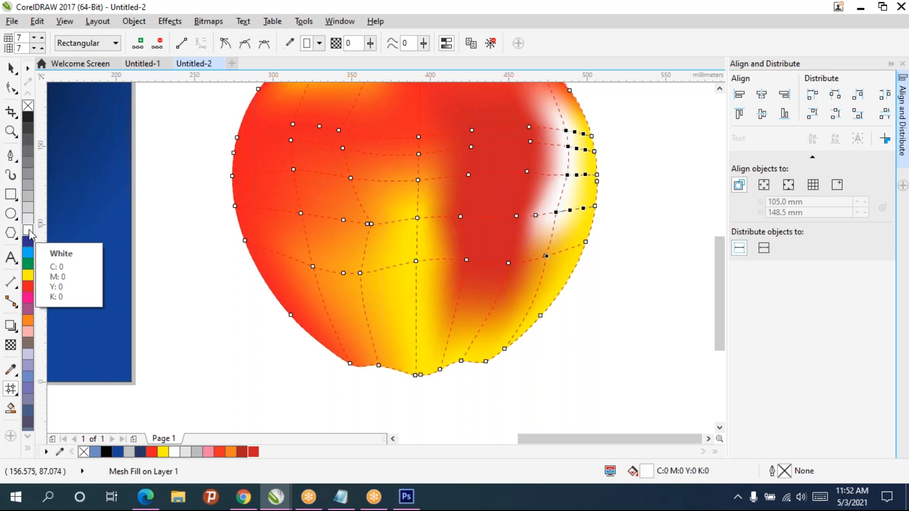
Step: Colour the mesh nodes along the apple's right edge and the node just below the white highlight red, C0 M100 Y100 K0
left_click(676, 190)
left_click_drag(616, 110, 572, 258)
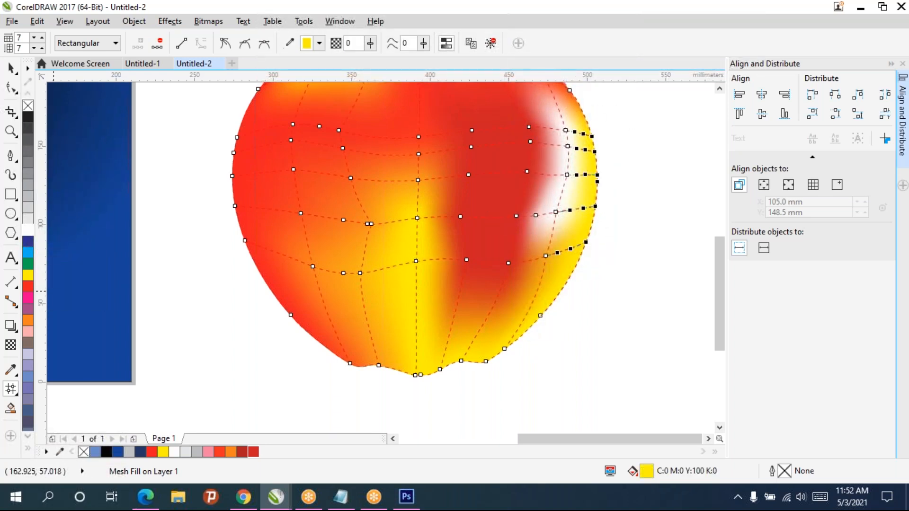
left_click(29, 287)
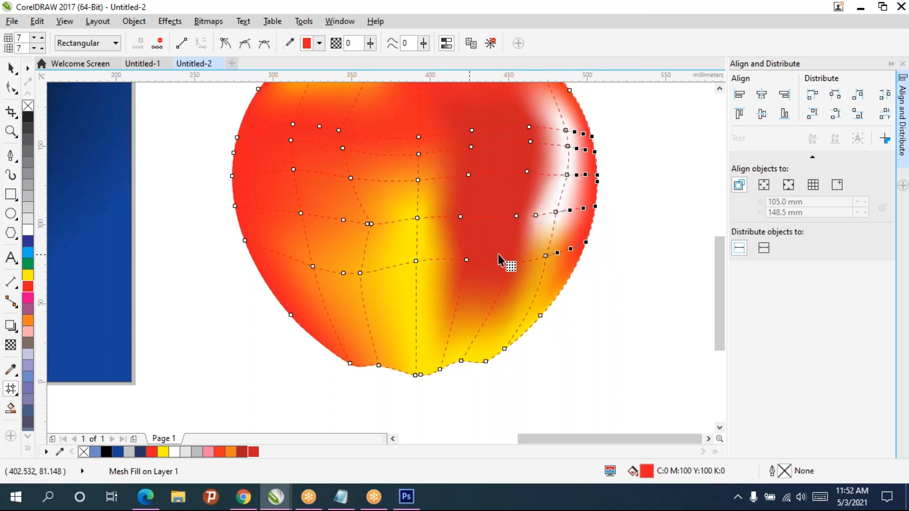
left_click(545, 255)
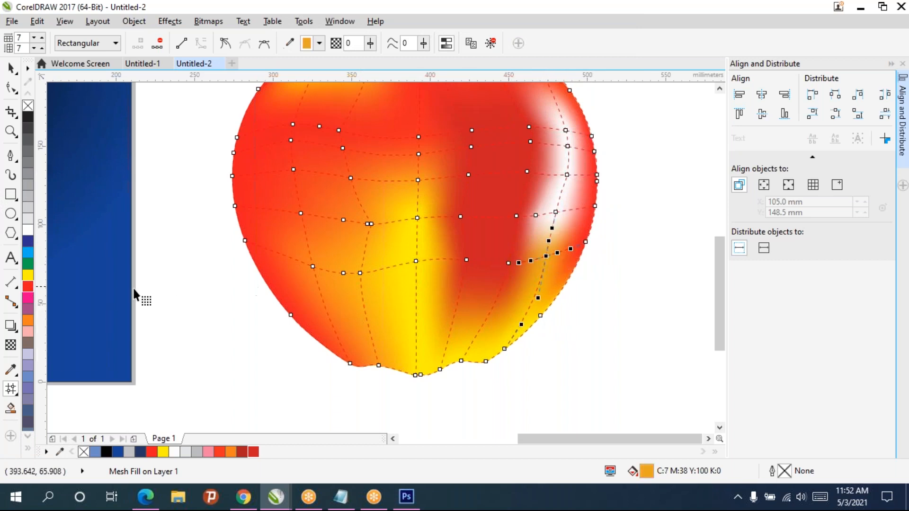
left_click(28, 287)
left_click(563, 309)
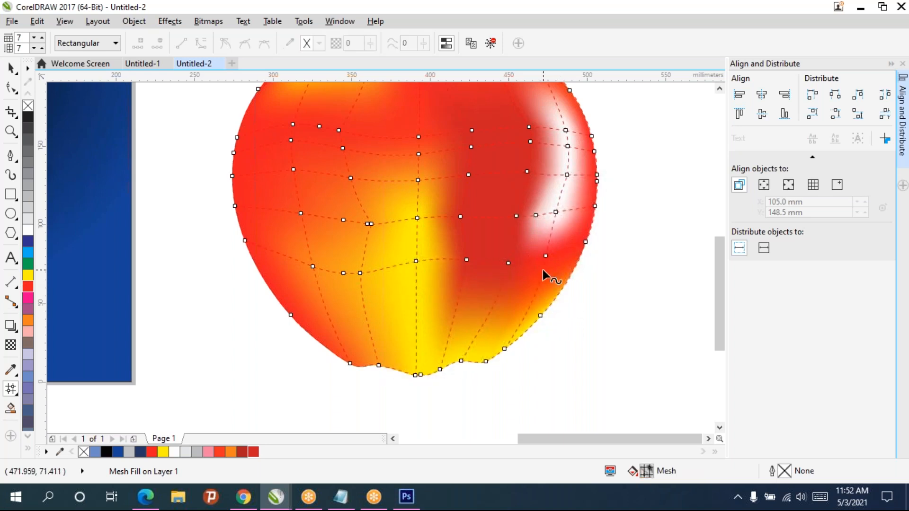
Step: Colour the mesh nodes in the apple's upper left area light orange-red, C0 M79 Y80 K0
scroll(542, 268, "down", 2)
scroll(507, 253, "up", 2)
scroll(521, 254, "up", 1)
scroll(539, 250, "down", 1)
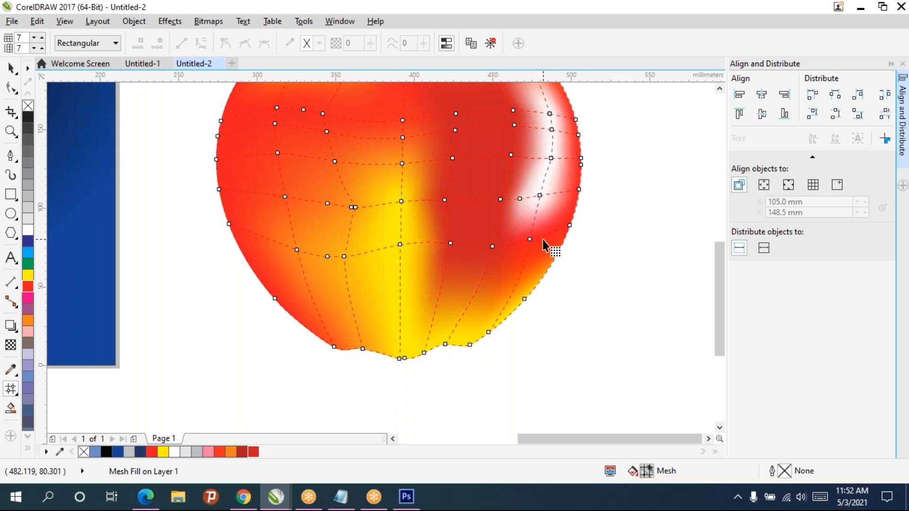
left_click_drag(420, 162, 427, 283)
left_click_drag(389, 259, 386, 230)
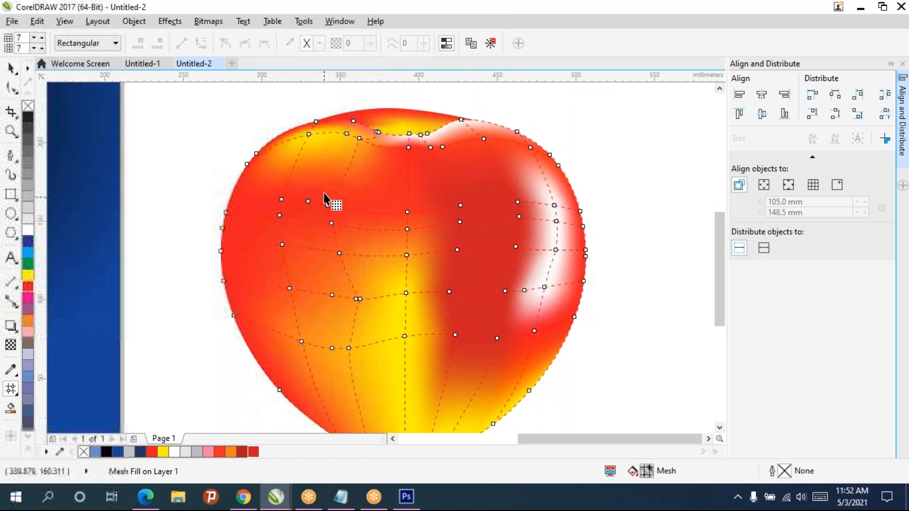
left_click_drag(371, 181, 319, 247)
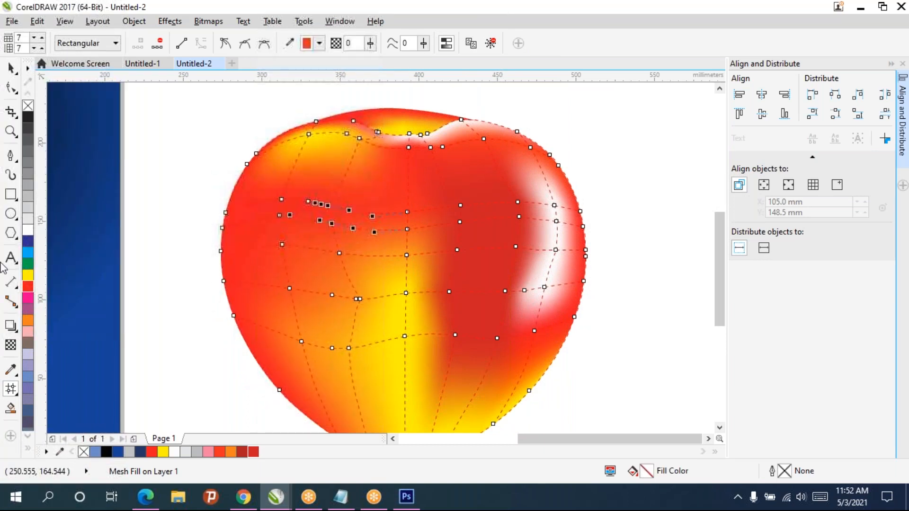
left_click(28, 290)
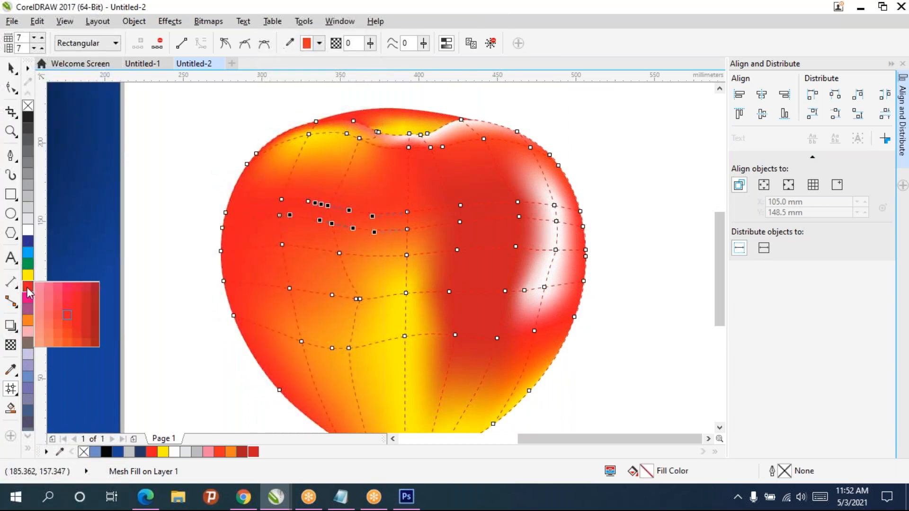
left_click(58, 337)
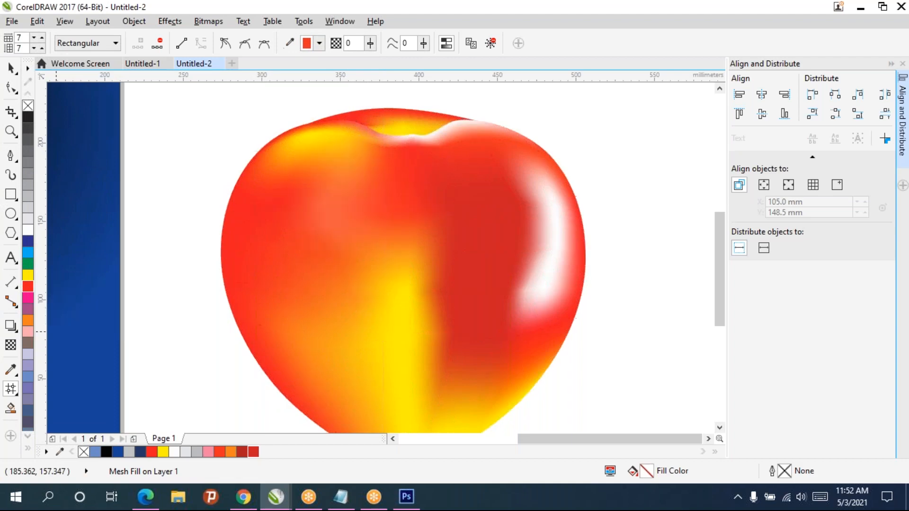
Step: Add a mesh row just above the apple's base and colour the centre column's nodes above it dark red, C20 M100 Y100 K17
scroll(430, 263, "down", 5)
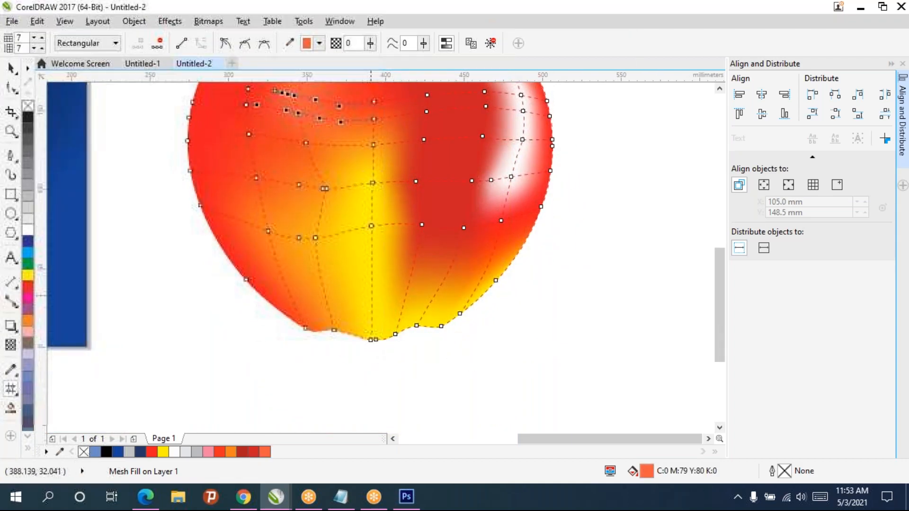
double_click(371, 281)
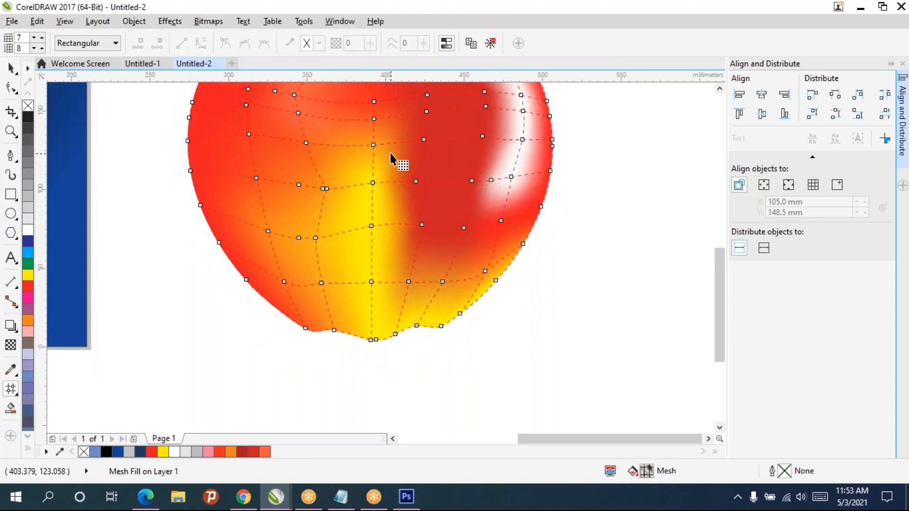
left_click_drag(400, 122, 357, 253)
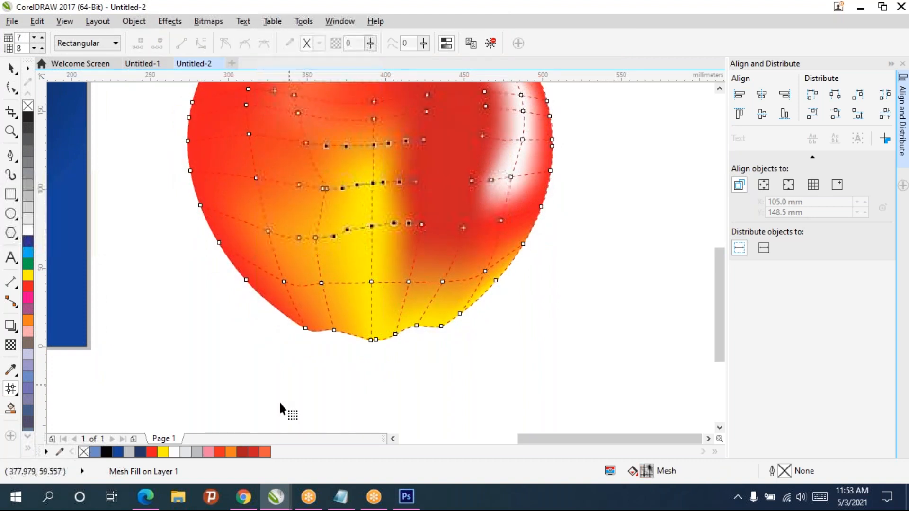
left_click(242, 452)
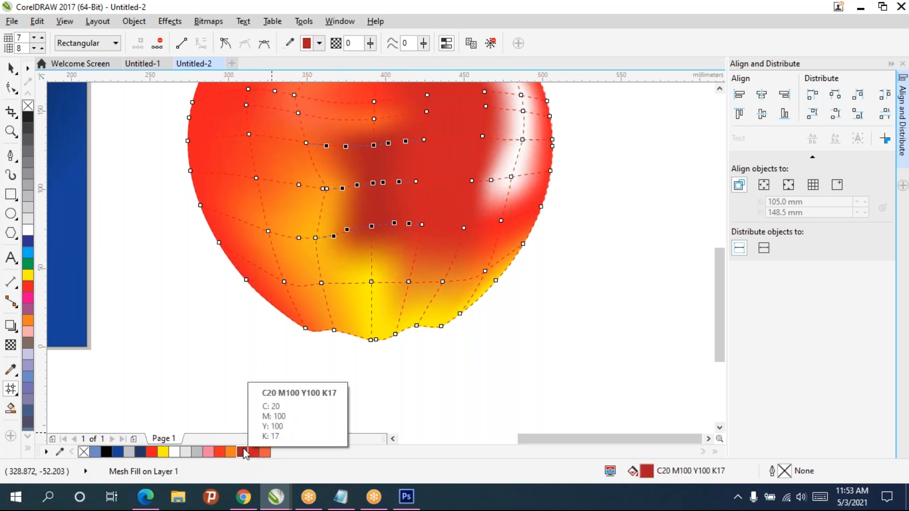
Step: Extend the dark red C20 M100 Y100 K17 to the upper nodes of the apple's centre mesh column
scroll(377, 242, "up", 1)
left_click_drag(377, 242, 363, 341)
left_click_drag(371, 212, 339, 225)
left_click(244, 452)
Step: Add a mesh row below the yellow patch at the apple's upper left and colour its node orange-red, C0 M79 Y80 K0
left_click_drag(403, 278, 391, 361)
double_click(317, 212)
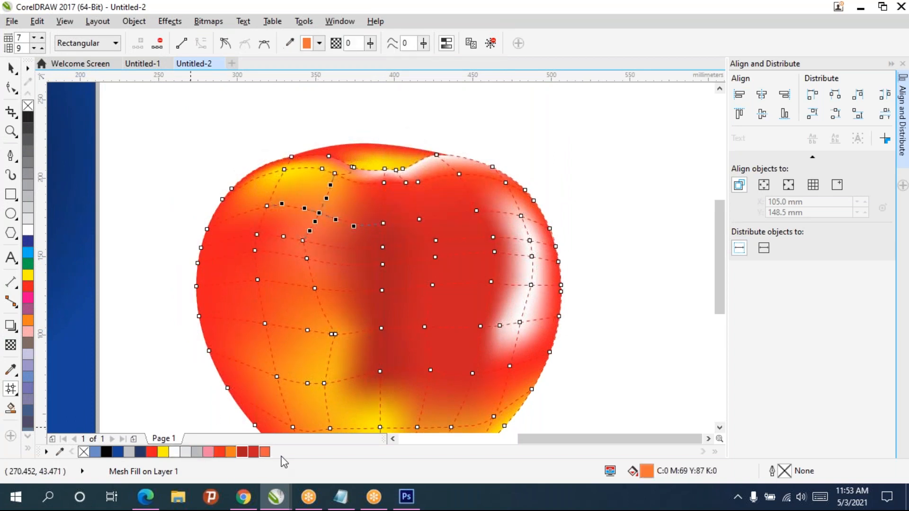
left_click(264, 452)
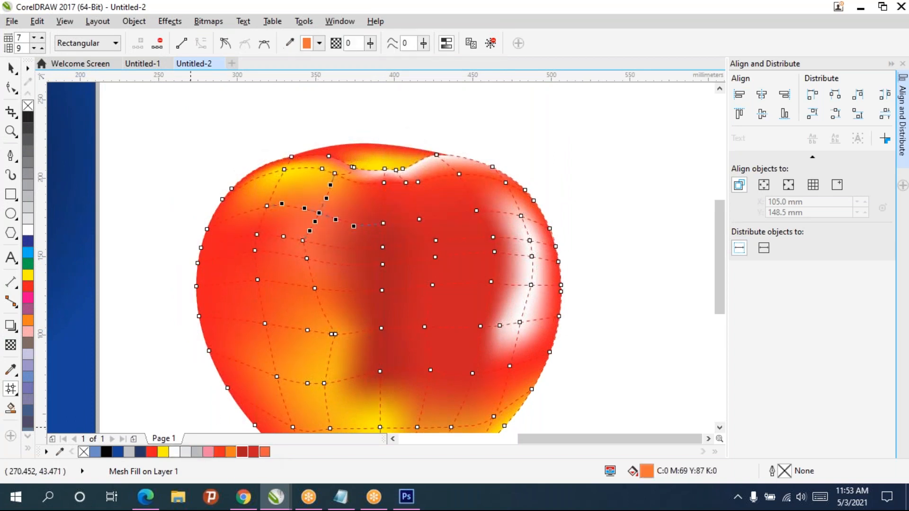
Step: Add a mesh column between the apple's centre and the light orange area, and colour its upper node red, C0 M96 Y100 K0
double_click(356, 221)
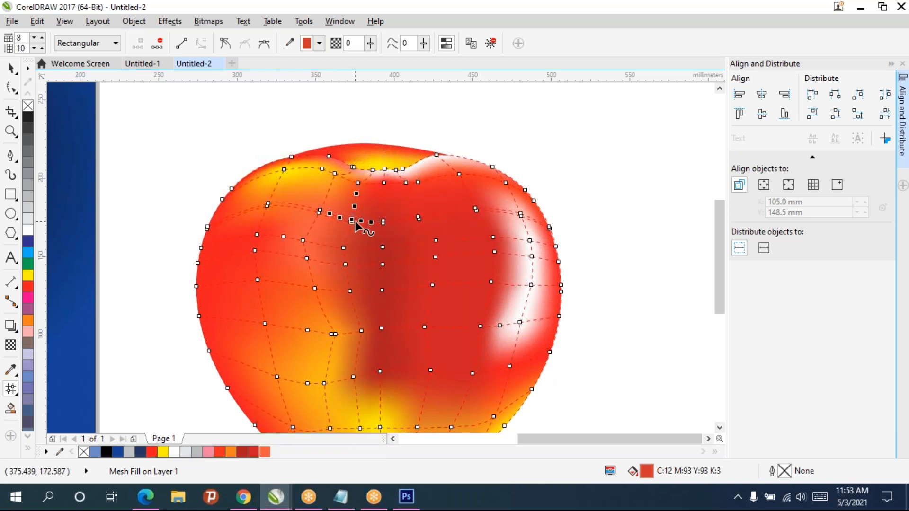
key("ctrl+z")
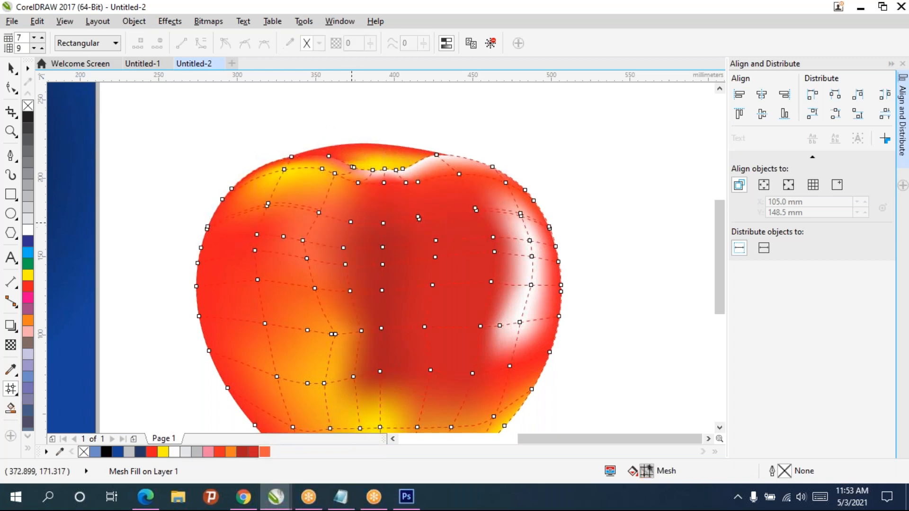
left_click(352, 222)
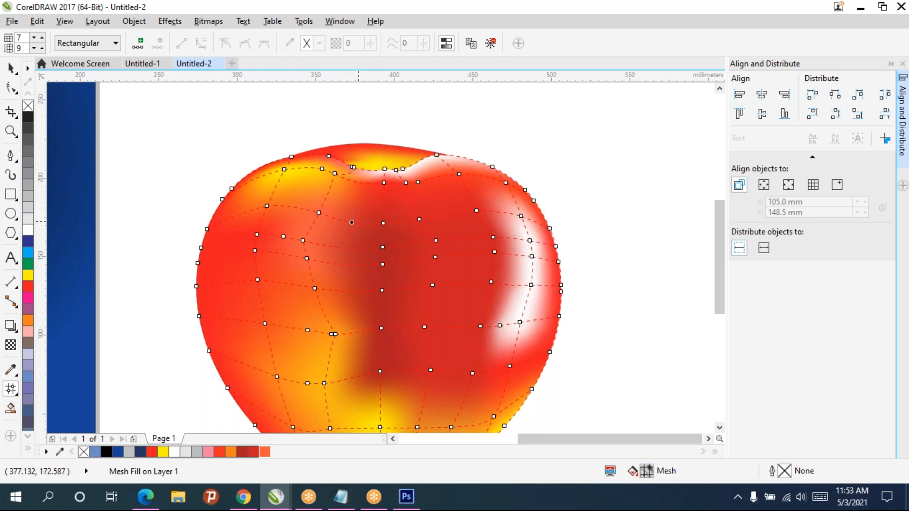
double_click(352, 222)
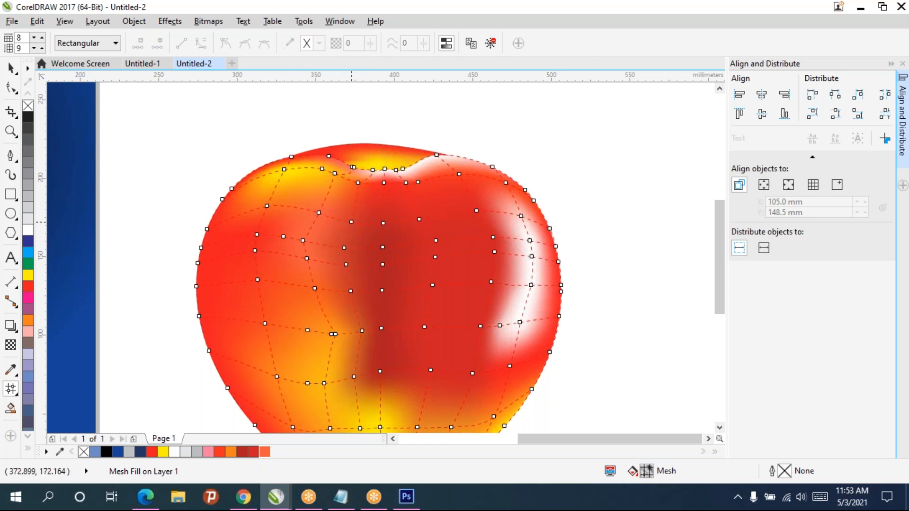
left_click(351, 223)
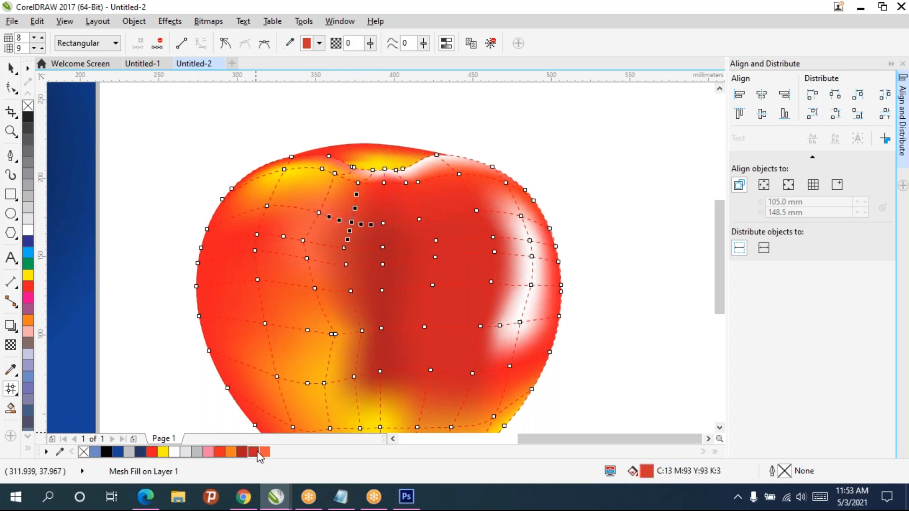
left_click(219, 452)
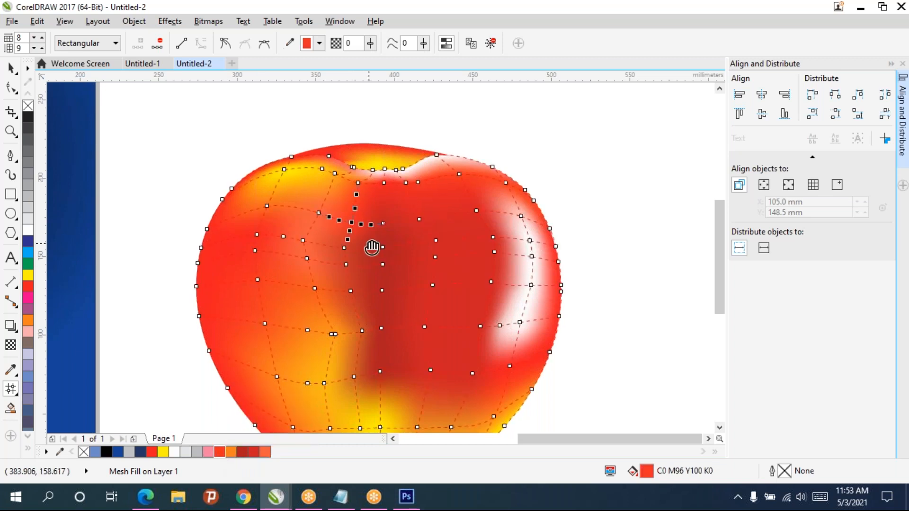
Step: Colour the mesh nodes in the apple's lower left area dark red, C20 M100 Y100 K17
left_click_drag(371, 246, 371, 200)
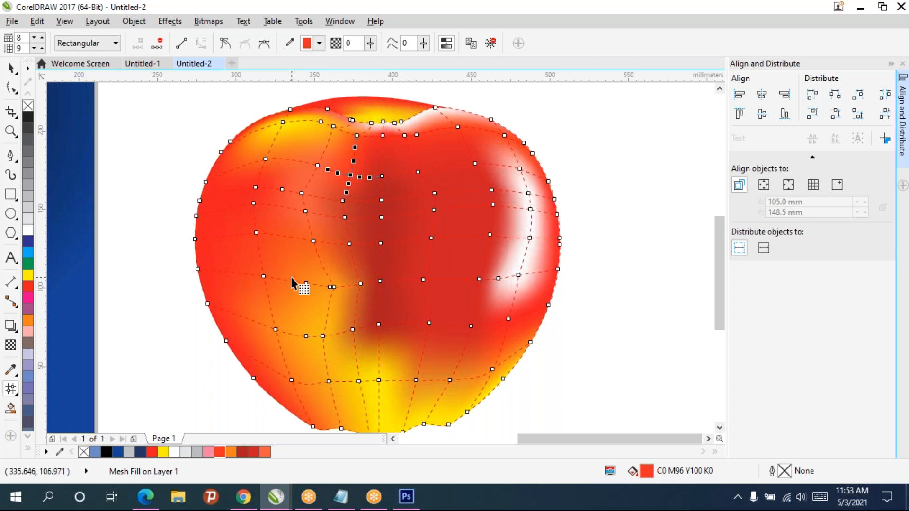
left_click_drag(291, 278, 288, 239)
left_click_drag(182, 213, 309, 400)
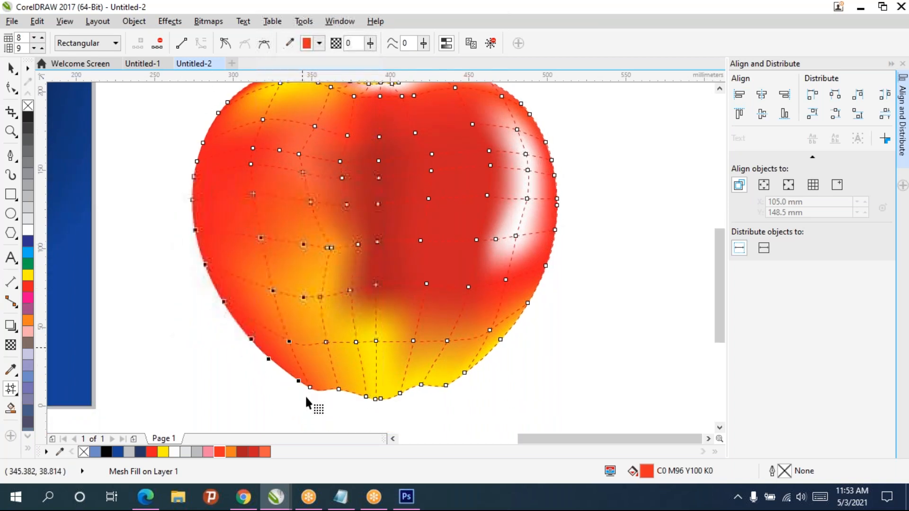
left_click(243, 451)
Step: Colour the nodes along the apple's bottom left edge red, C0 M96 Y100 K0
left_click_drag(326, 410, 243, 331)
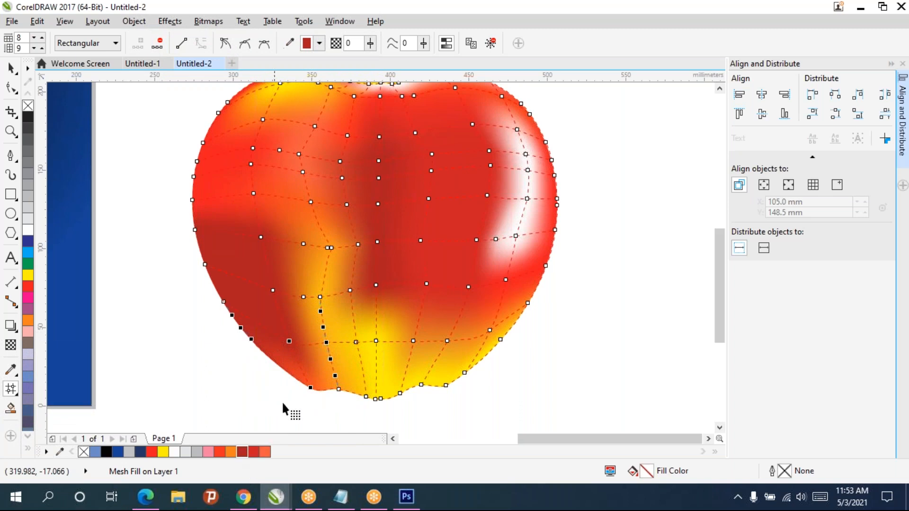
left_click(219, 452)
left_click(341, 419)
Step: Colour the nodes of the orange-yellow patch left of the apple's lower centre red, C13 M100 Y100 K5
left_click_drag(291, 226, 342, 319)
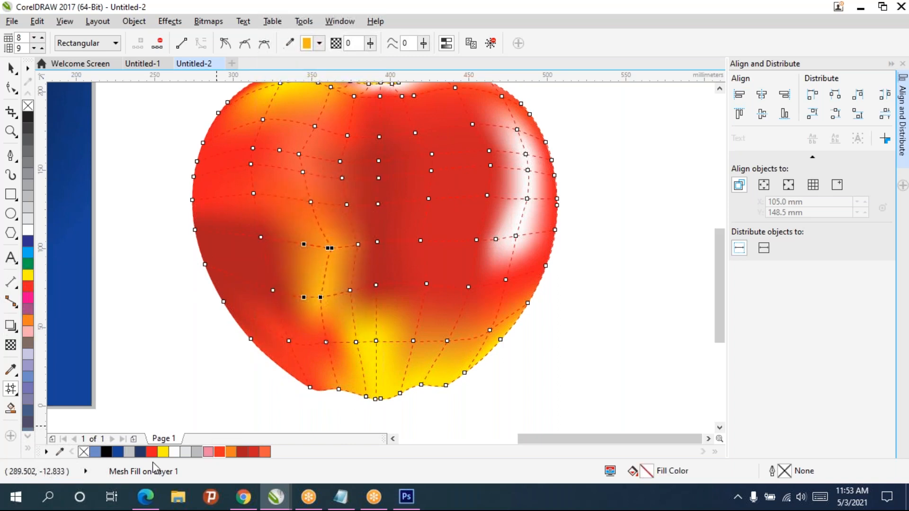
left_click(247, 451)
left_click(255, 451)
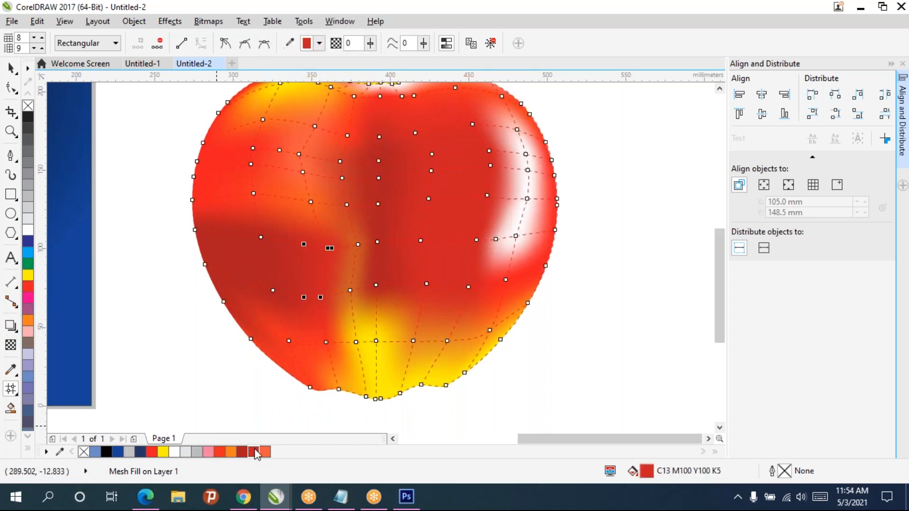
Step: Colour the remaining orange nodes left of the lower centre and the nodes along the apple's left edge dark red, C20 M100 Y100 K17
left_click_drag(356, 250, 339, 320)
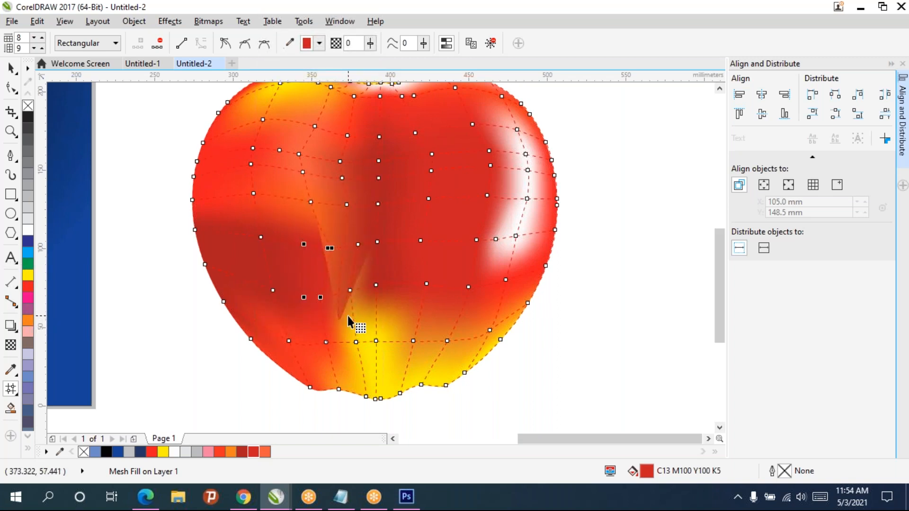
key("Delete")
key("ctrl+z")
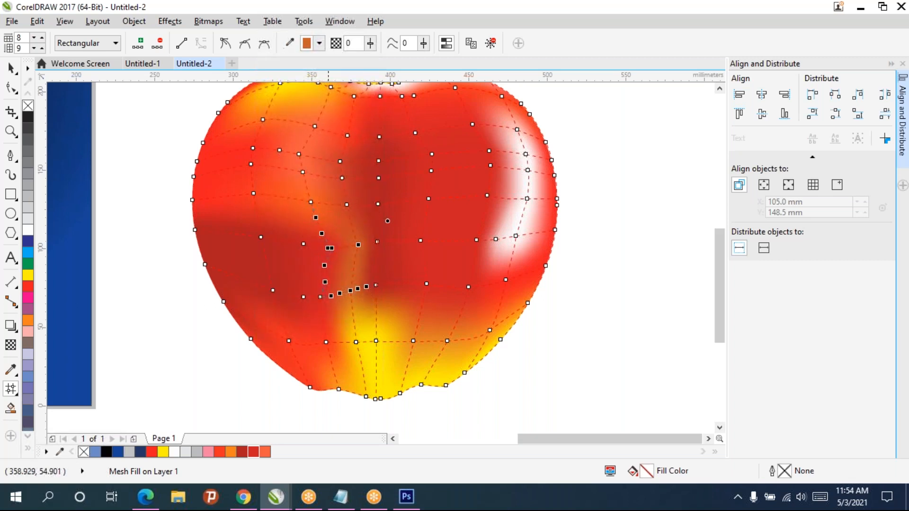
left_click(247, 452)
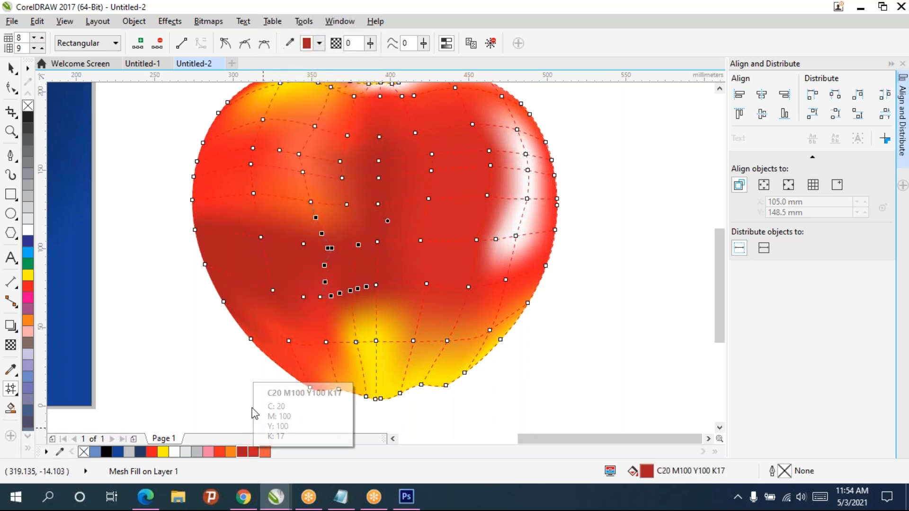
left_click_drag(173, 122, 220, 241)
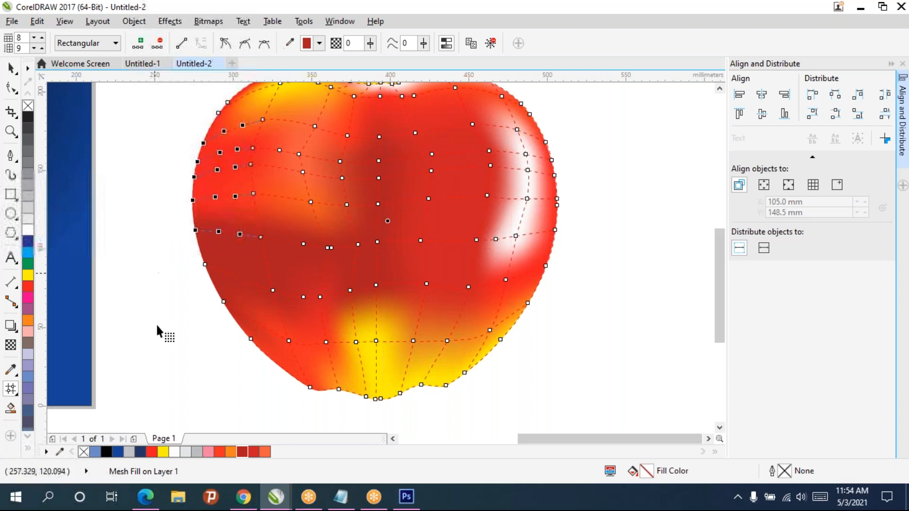
left_click(242, 452)
Step: Recolour the yellow nodes across the apple's base and at its bottom tip red, C0 M96 Y100 K0
left_click_drag(357, 187, 313, 192)
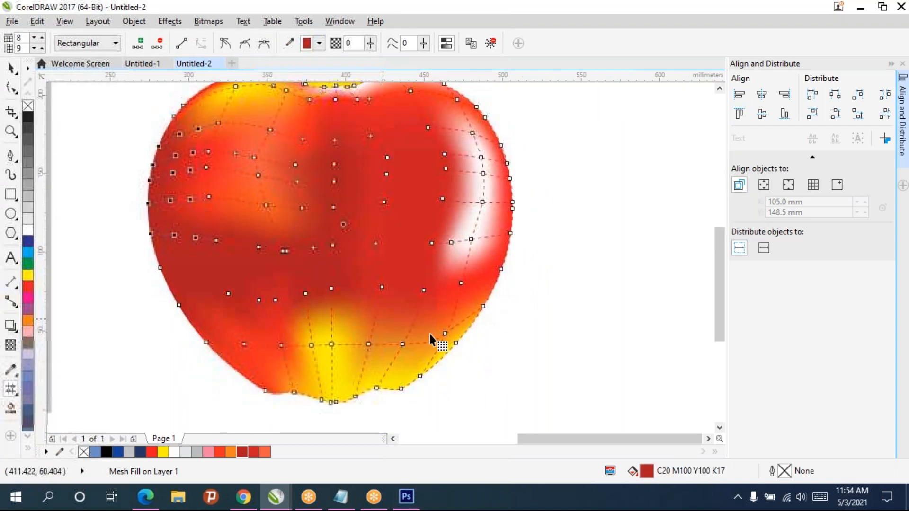
left_click_drag(548, 400, 322, 300)
left_click(218, 452)
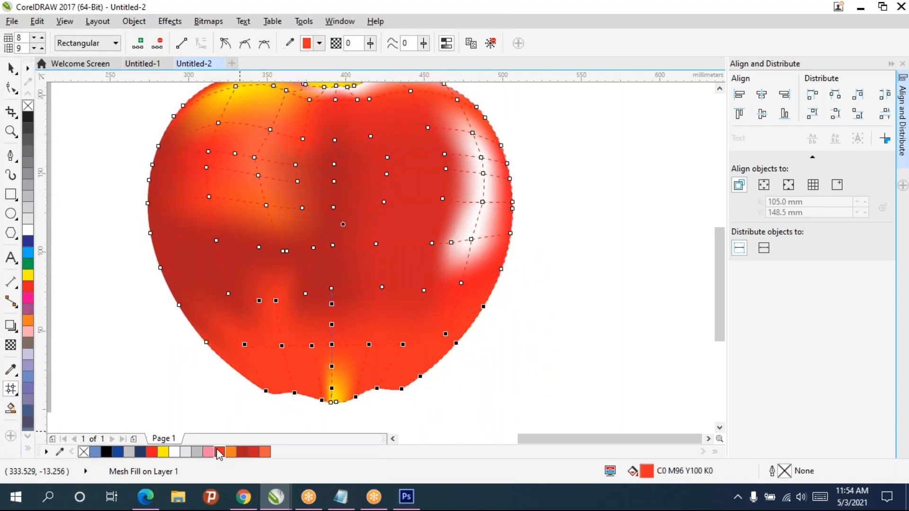
left_click_drag(355, 421, 299, 349)
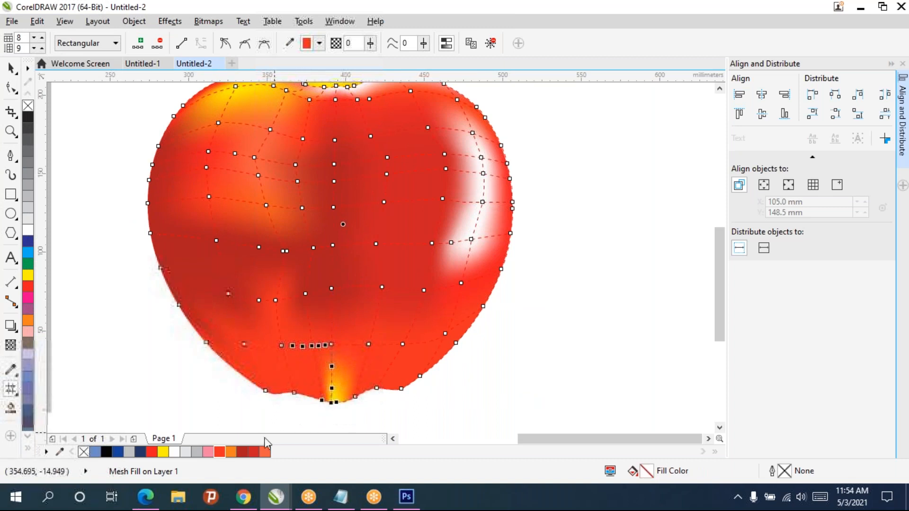
left_click(223, 452)
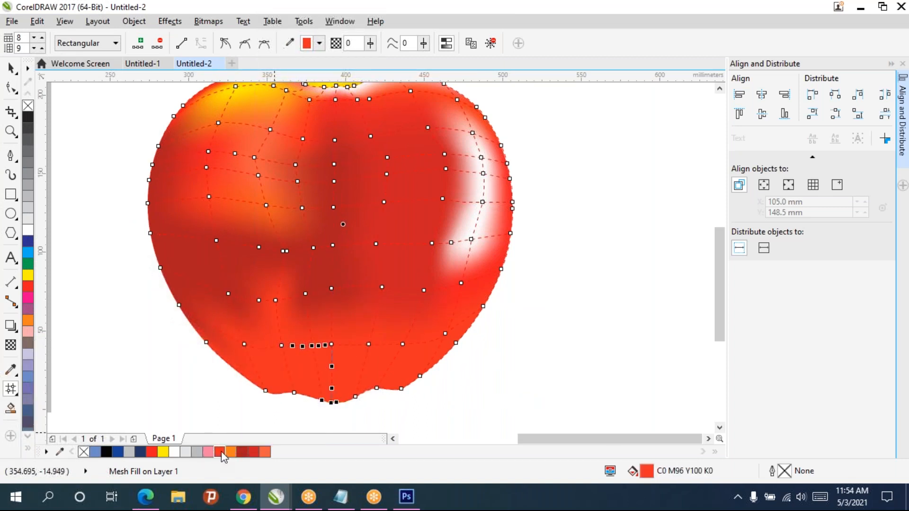
left_click(453, 421)
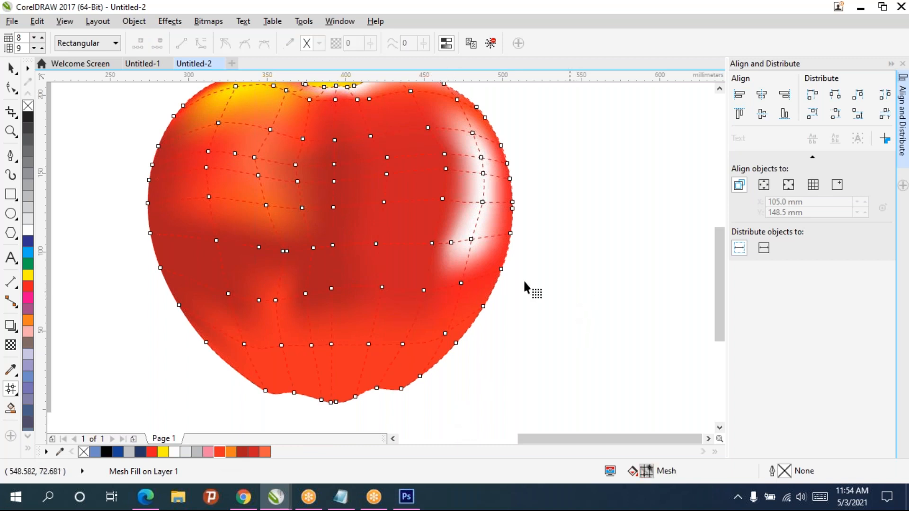
Step: Colour the node in the left notch of the apple's bottom edge black, C0 M0 Y0 K100
left_click_drag(341, 230, 359, 269)
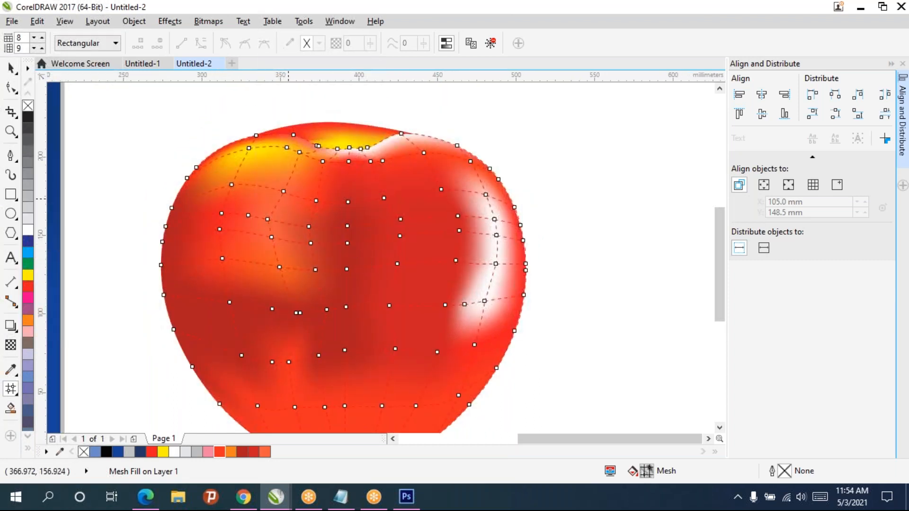
left_click_drag(294, 246, 310, 193)
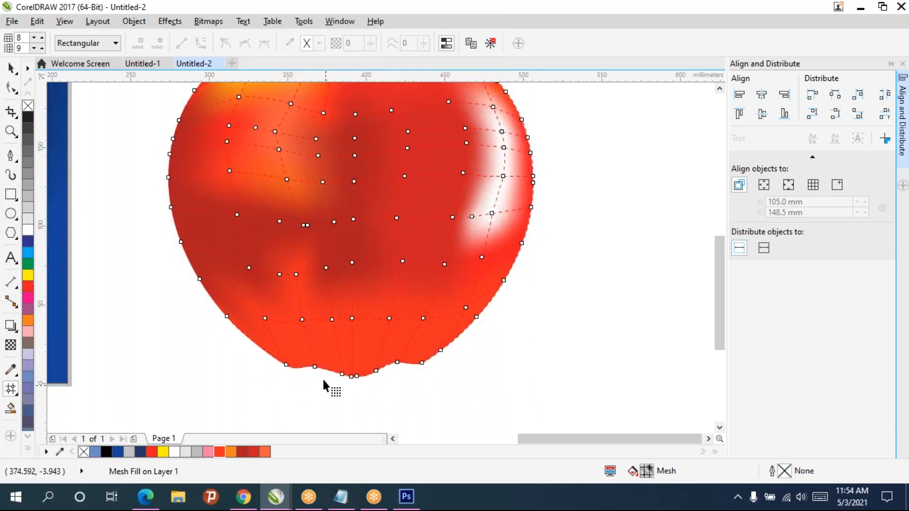
left_click_drag(328, 391, 295, 327)
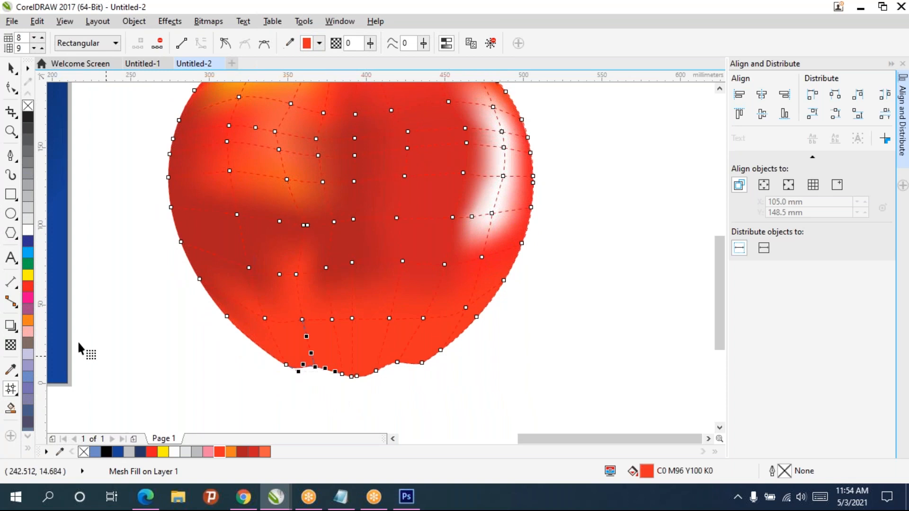
left_click(32, 134)
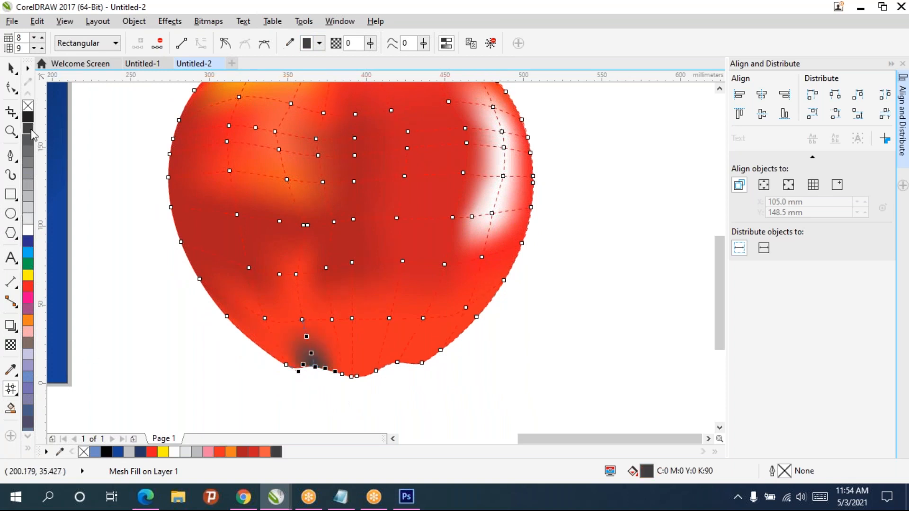
left_click(28, 117)
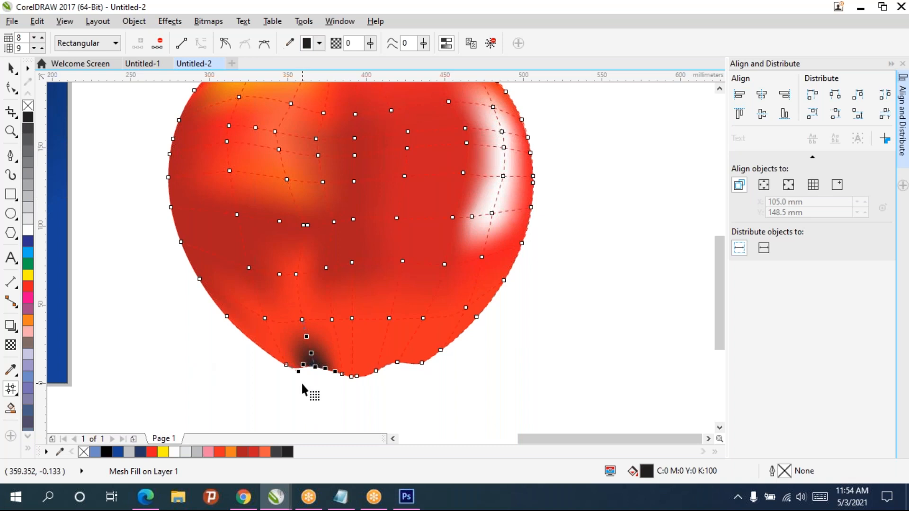
Step: Colour the node in the right notch of the apple's bottom edge dark brown, C42 M91 Y82 K66
left_click_drag(417, 376, 389, 341)
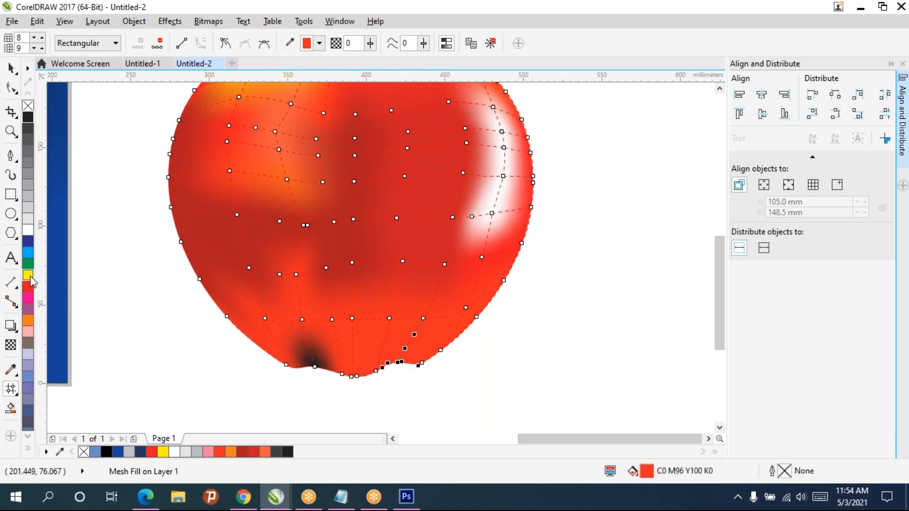
left_click_drag(29, 287, 97, 291)
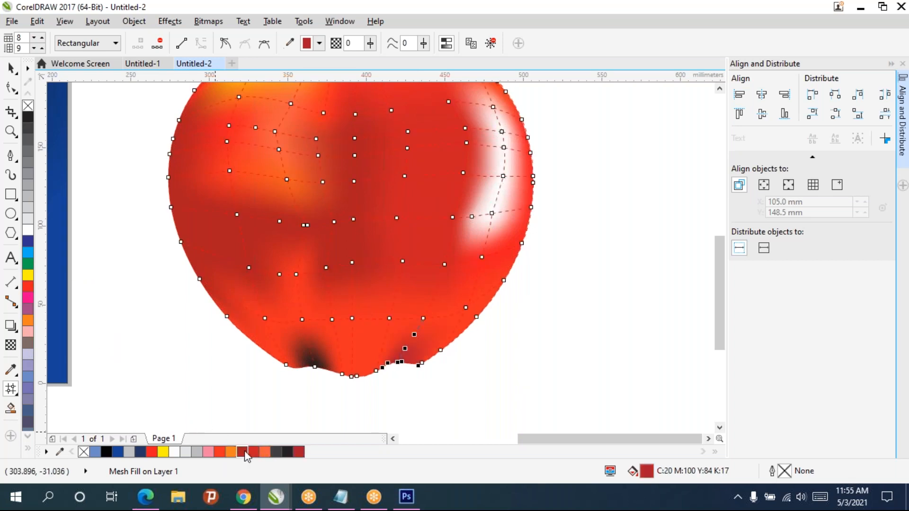
left_click_drag(244, 451, 244, 451)
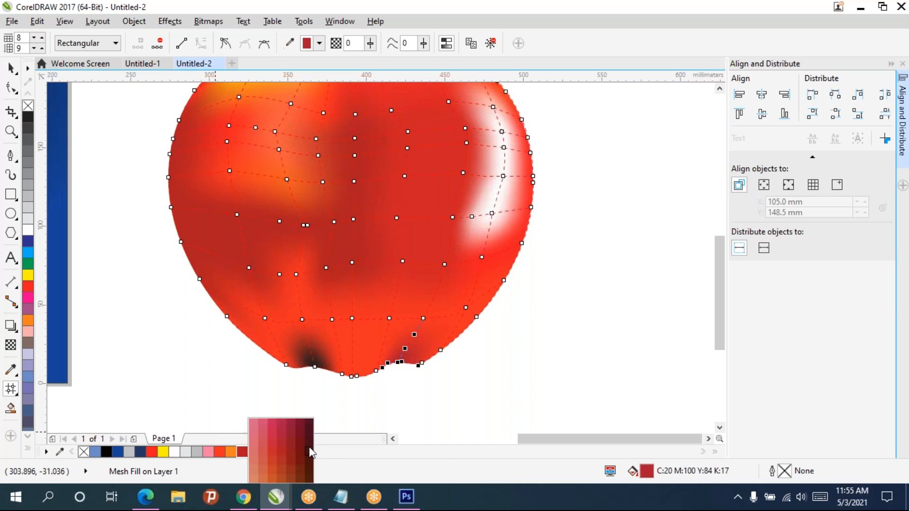
left_click_drag(310, 452, 311, 452)
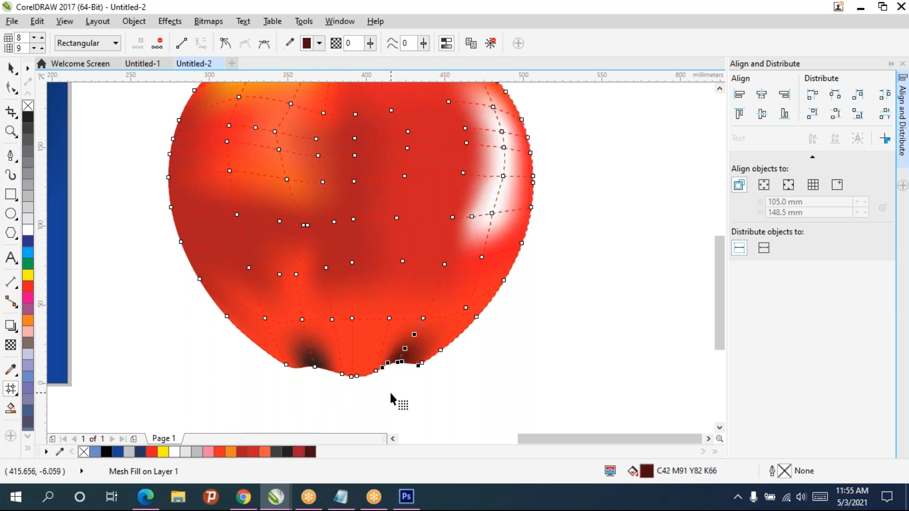
Step: Colour the nodes at the apple's bottom tip, between the two dark notches, dark brown, C42 M91 Y82 K66
left_click_drag(388, 391, 325, 367)
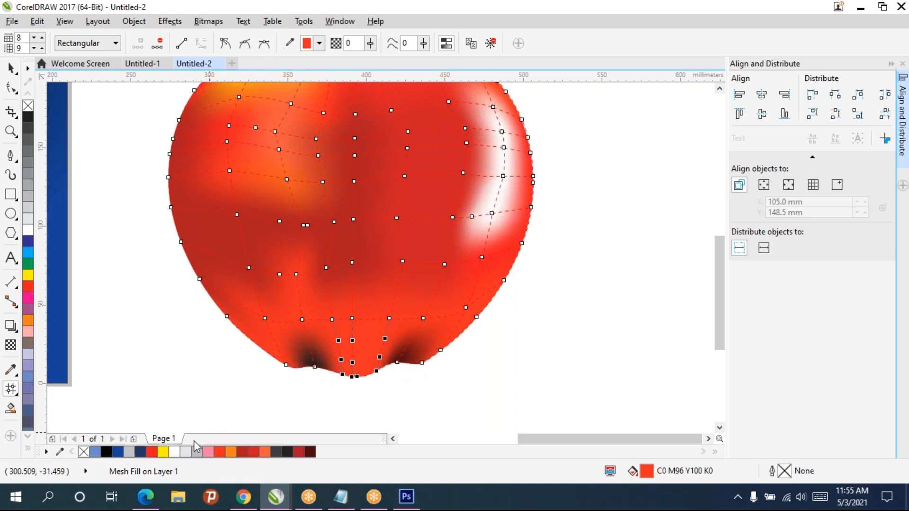
left_click(309, 453)
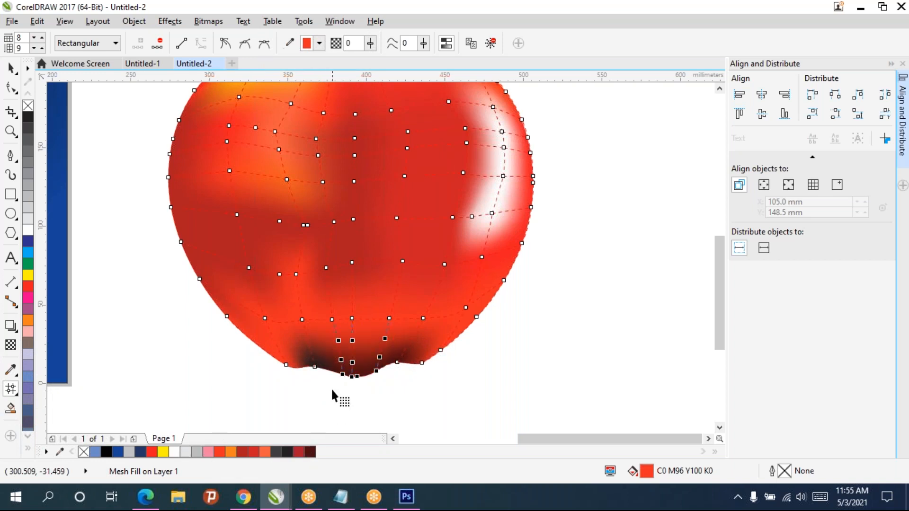
left_click_drag(328, 379, 259, 355)
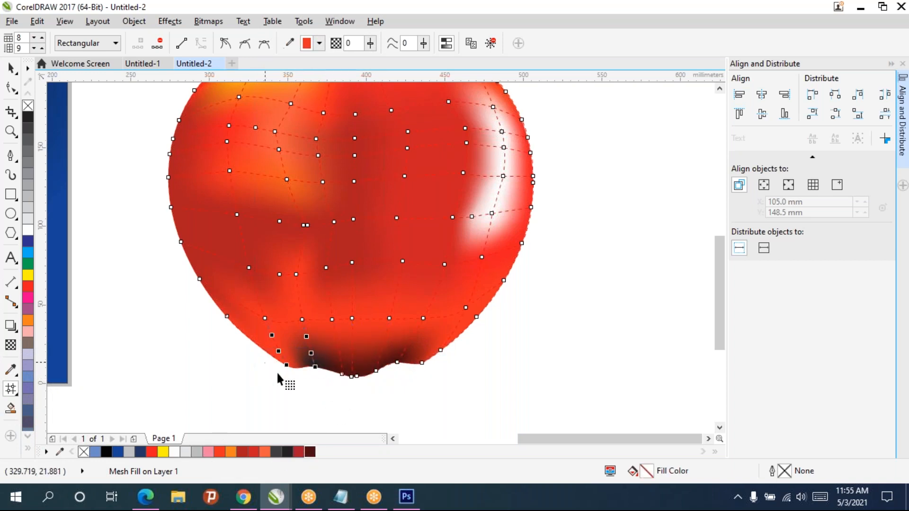
left_click(339, 386)
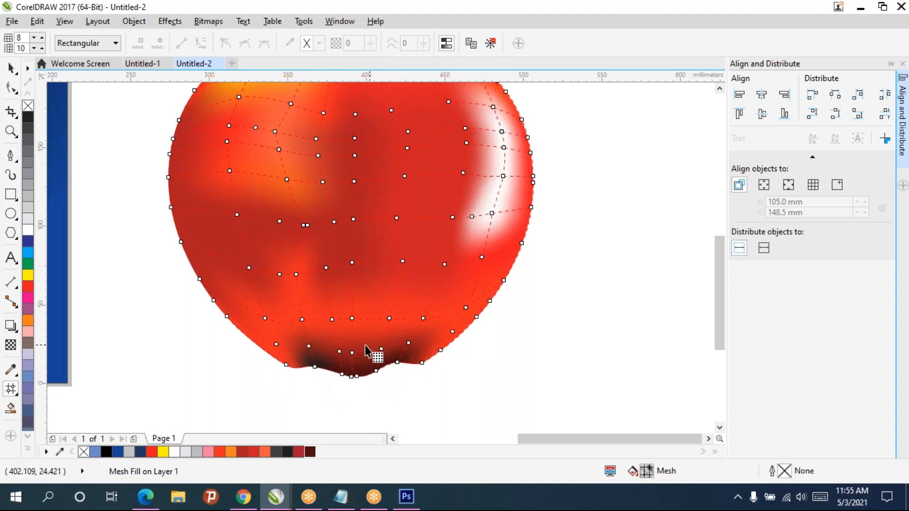
Step: Add a mesh row just above the apple's bottom edge and colour its nodes red, C0 M96 Y100 K0, to narrow the dark shading
left_click_drag(434, 376, 432, 375)
key("ctrl+z")
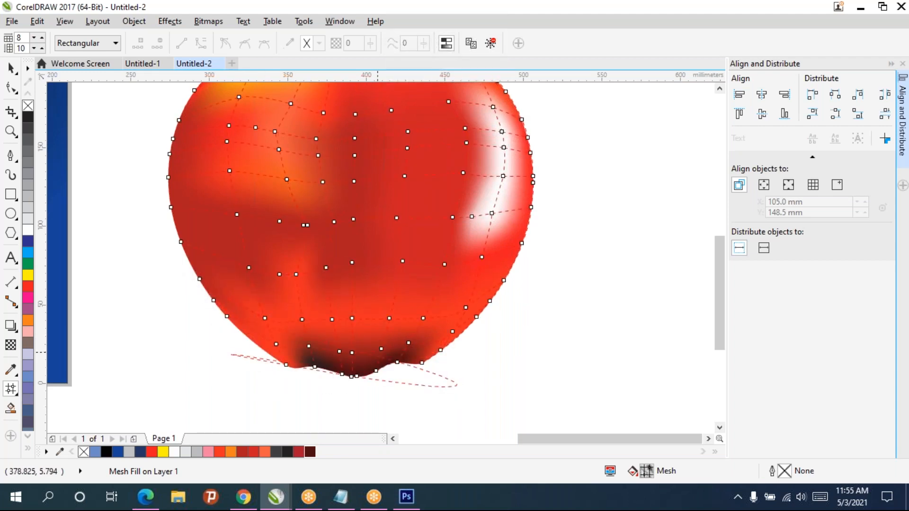
left_click_drag(490, 343, 236, 356)
key("Delete")
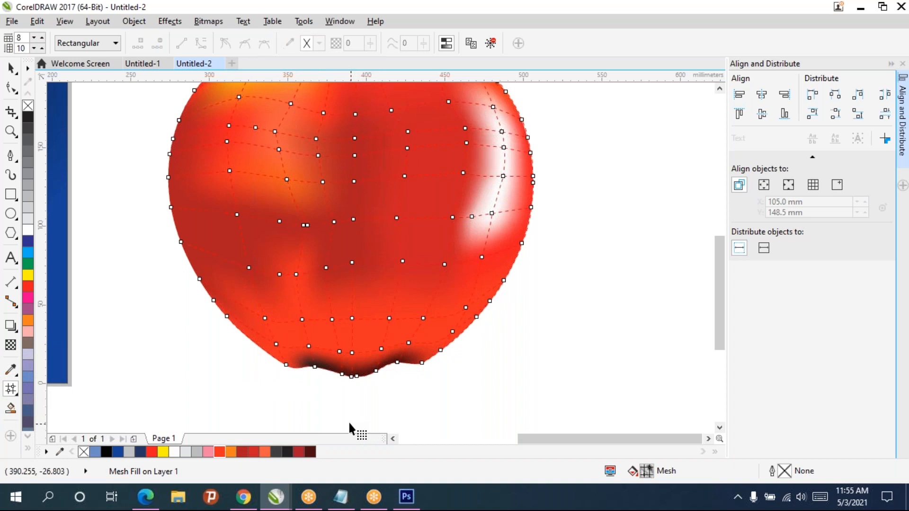
Step: Colour the two mesh nodes at the middle of the apple's lower body dark red, C20 M100 Y100 K17
left_click_drag(325, 298, 368, 349)
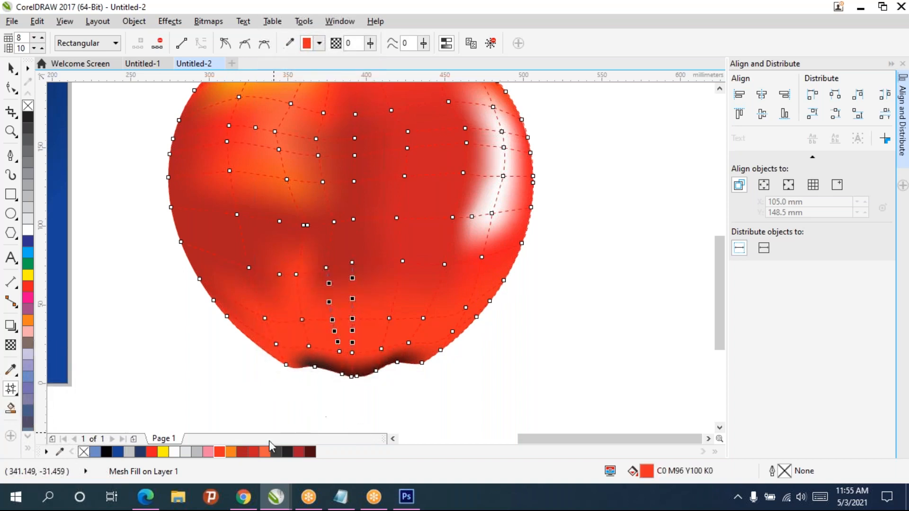
left_click(243, 452)
left_click(421, 408)
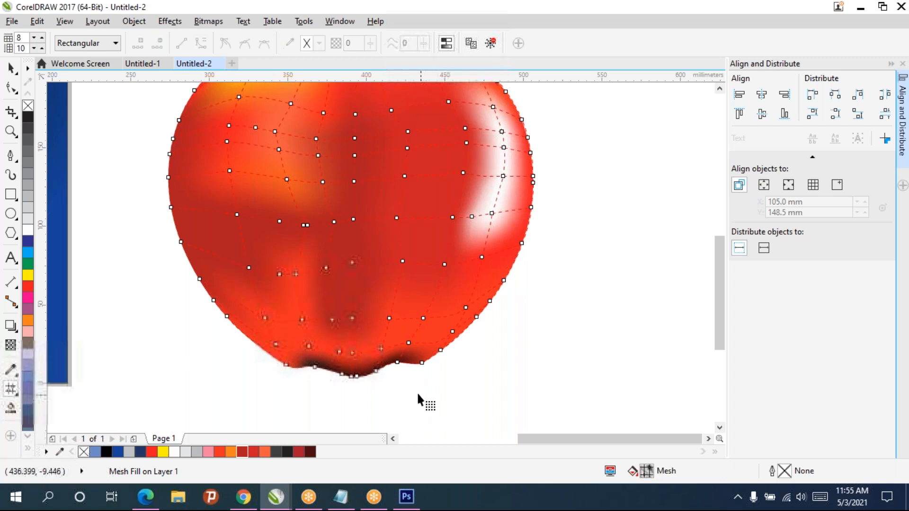
Step: Recolour the black node in the left notch of the apple's bottom edge dark brown, C42 M91 Y82 K66
scroll(326, 374, "up", 2)
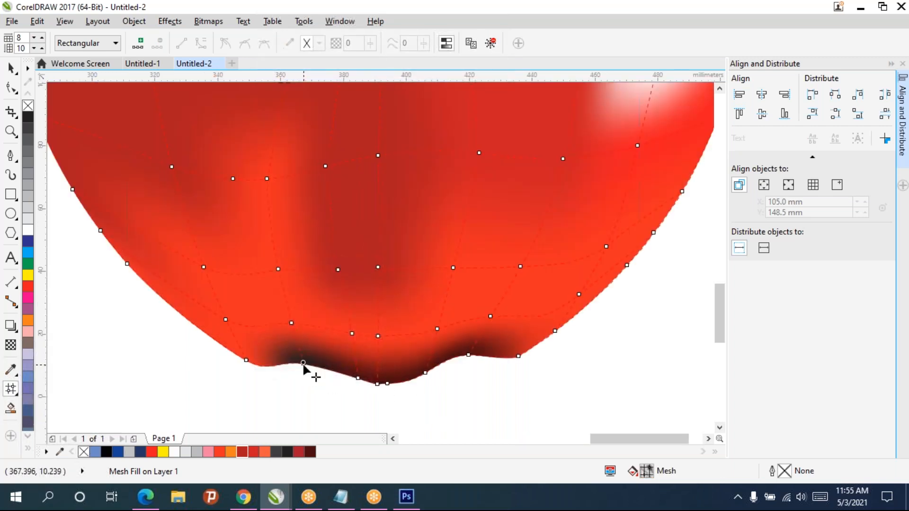
left_click(304, 364)
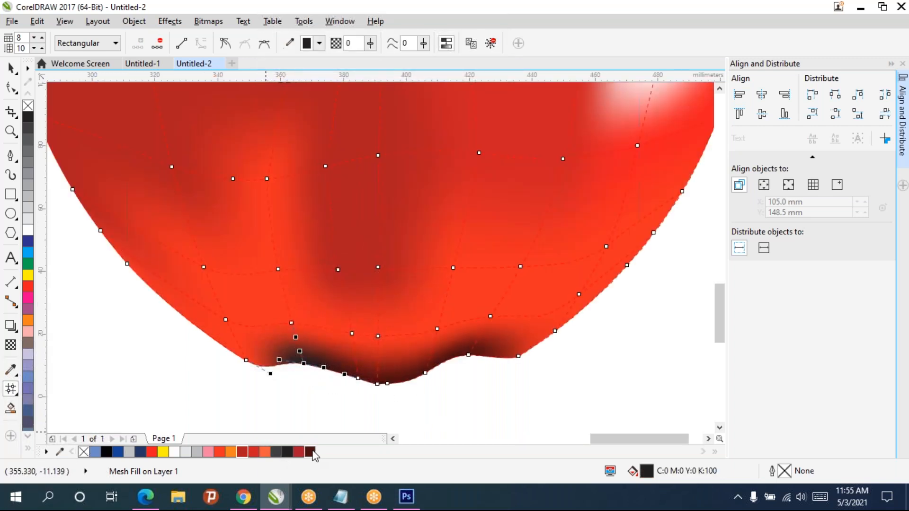
left_click(470, 386)
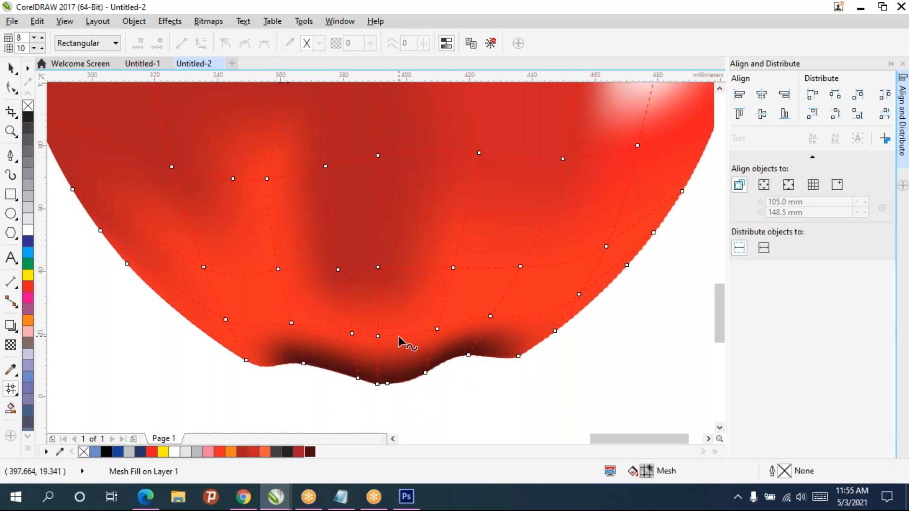
scroll(398, 336, "down", 5)
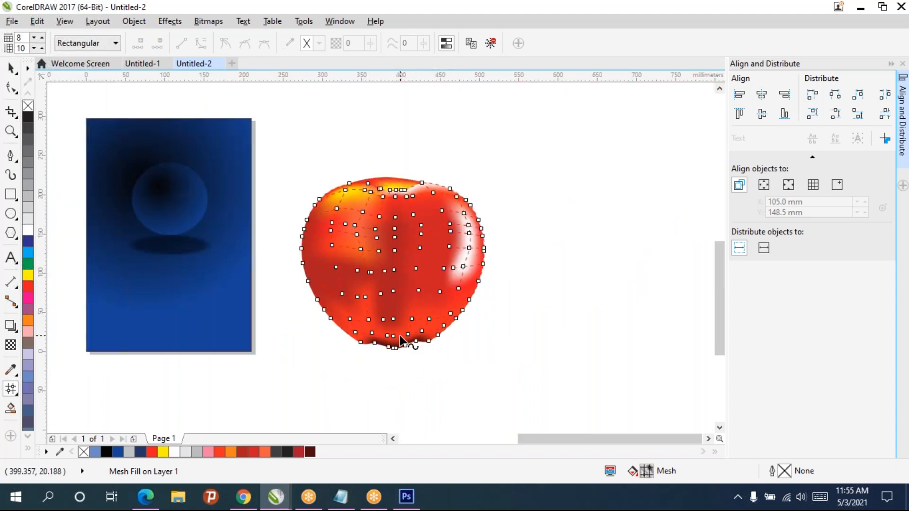
Step: Add a mesh column through the apple's lower left side and colour its new node dark red, C20 M100 Y100 K17
scroll(400, 340, "up", 2)
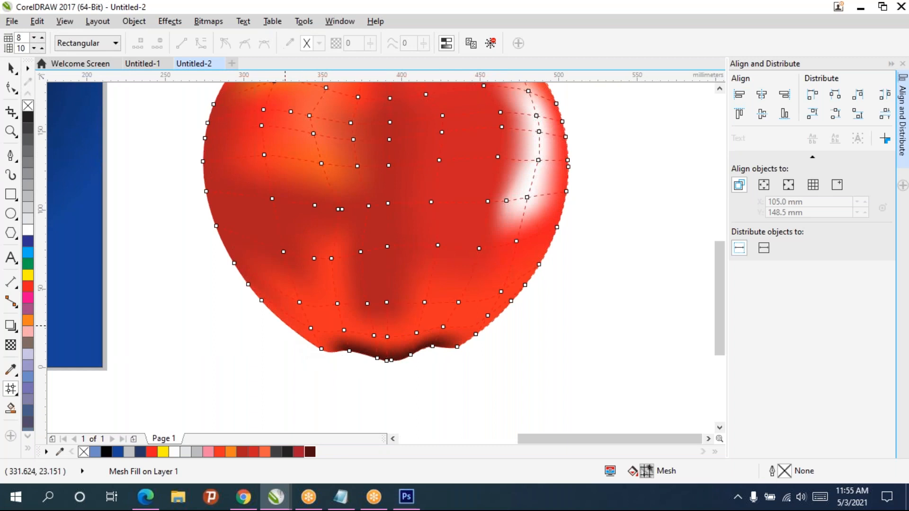
double_click(281, 296)
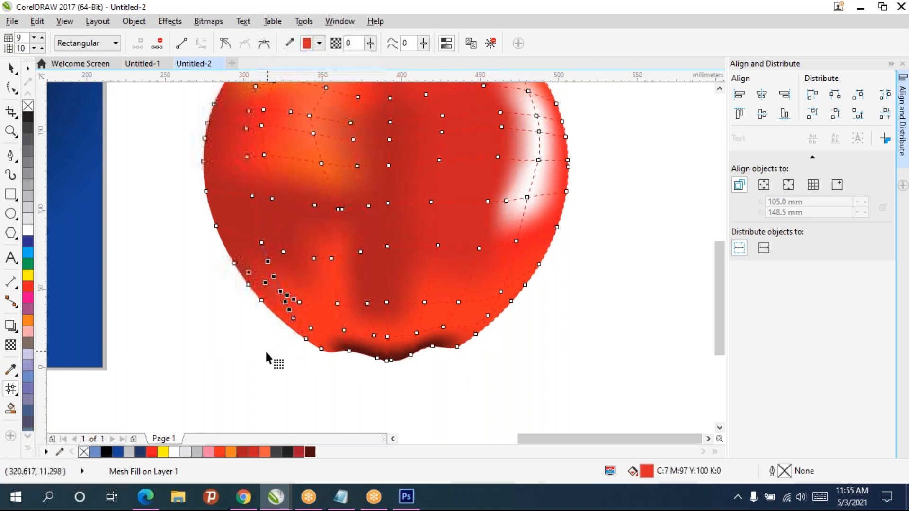
left_click(242, 453)
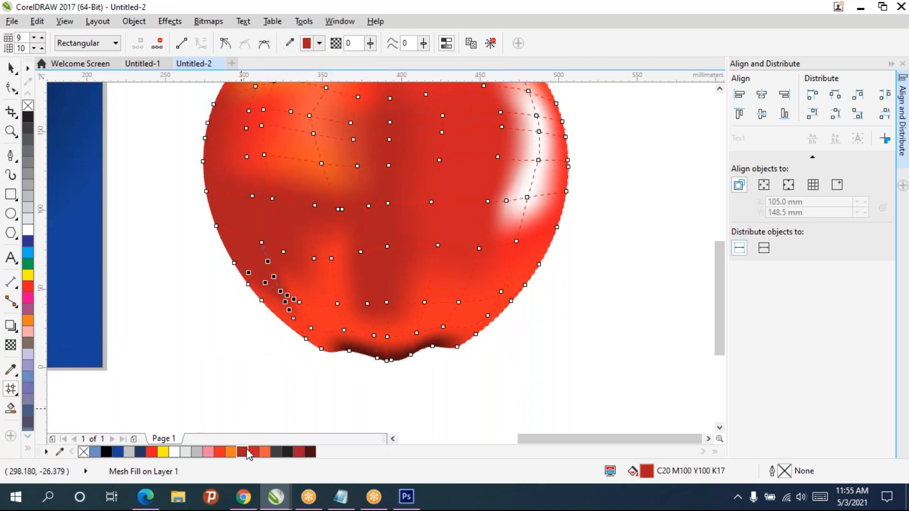
left_click(276, 391)
Step: Colour the mesh node at the lower right of the apple's body red, C13 M100 Y100 K5
left_click(458, 302)
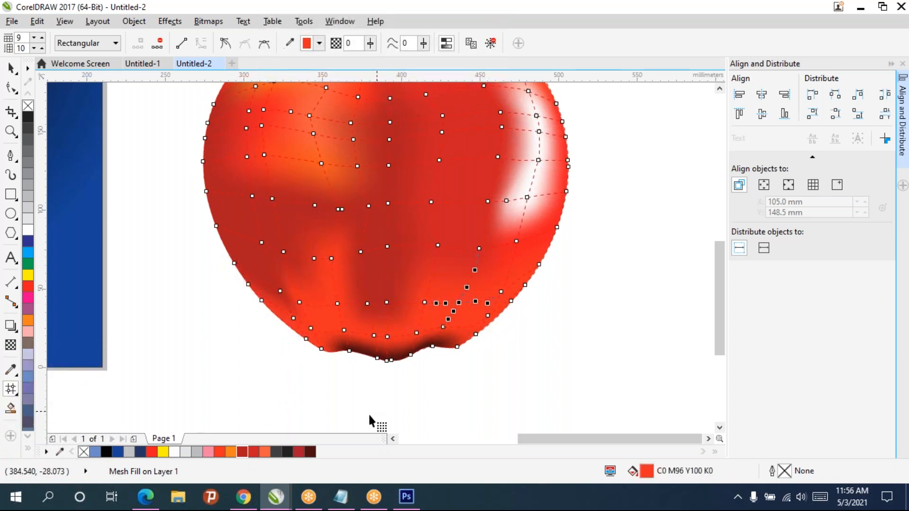
left_click(253, 453)
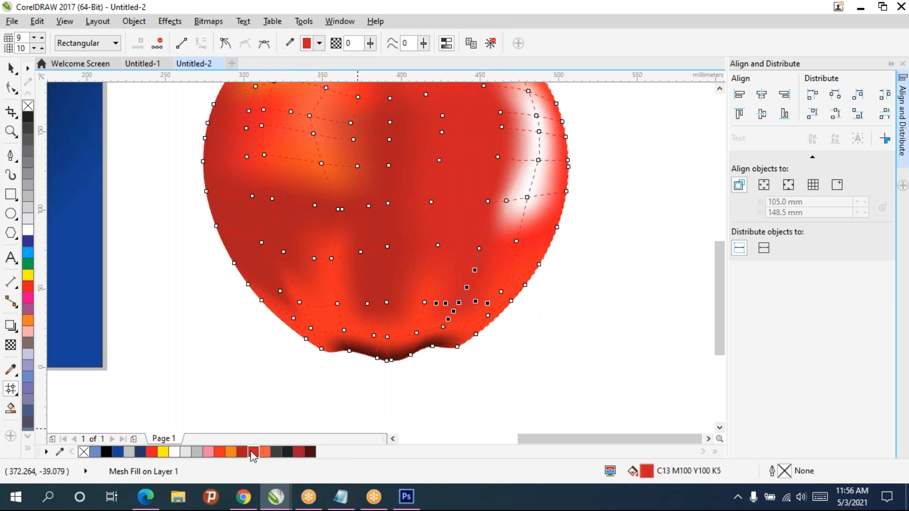
left_click(530, 331)
scroll(530, 325, "down", 2)
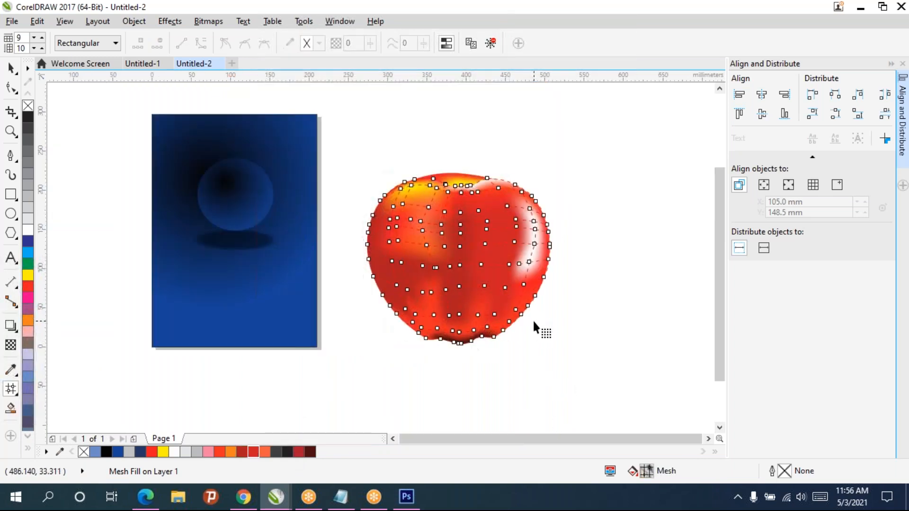
Step: Colour the mesh node just below the yellow area on the apple's upper left white to create a highlight
scroll(430, 208, "up", 2)
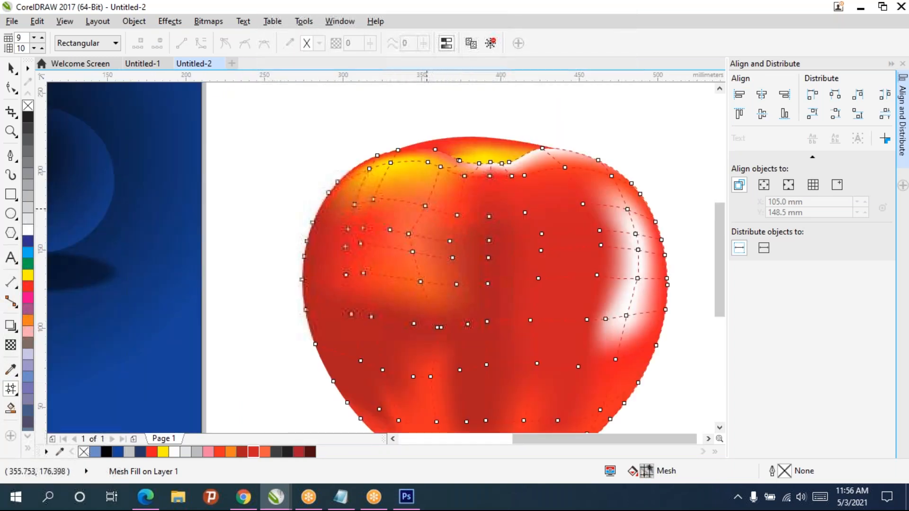
left_click(426, 207)
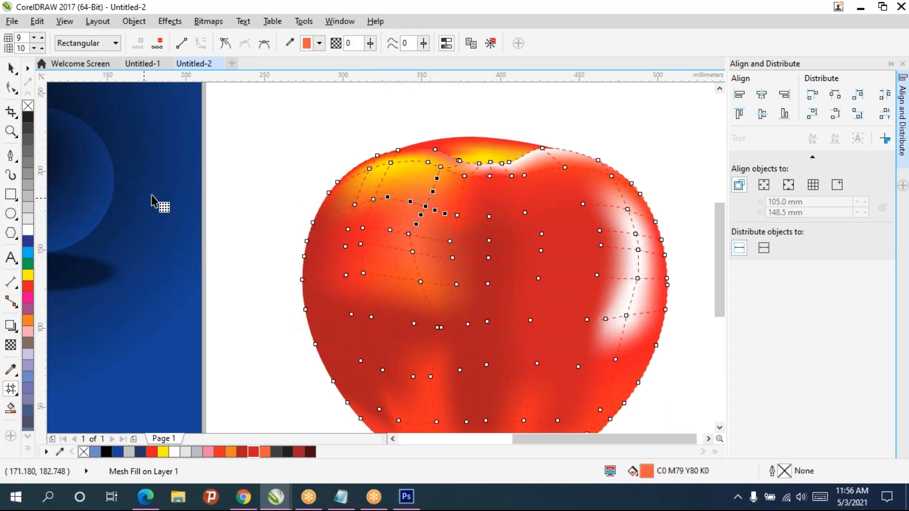
left_click(27, 231)
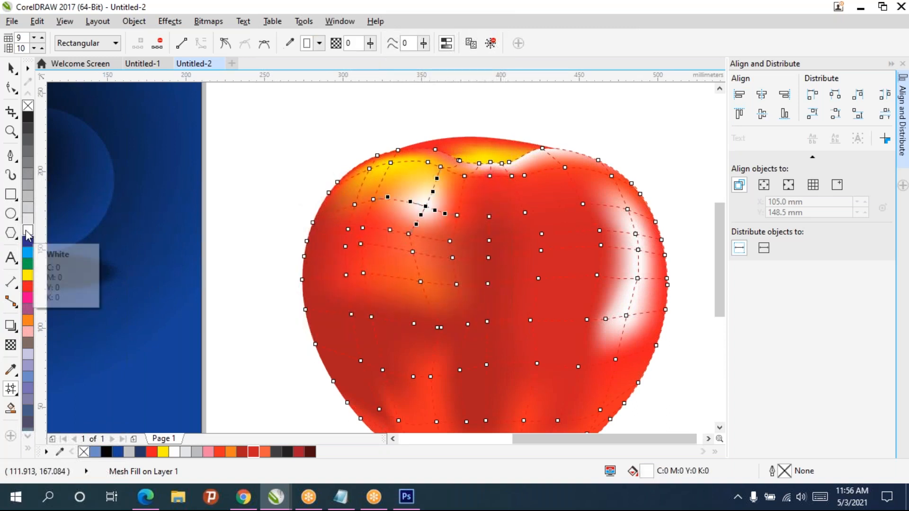
scroll(592, 265, "down", 2)
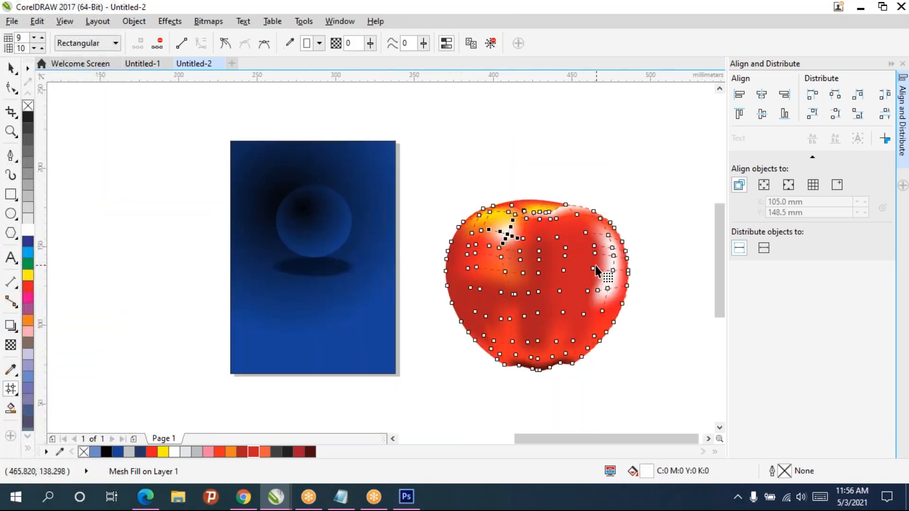
scroll(595, 265, "up", 2)
scroll(462, 226, "down", 2)
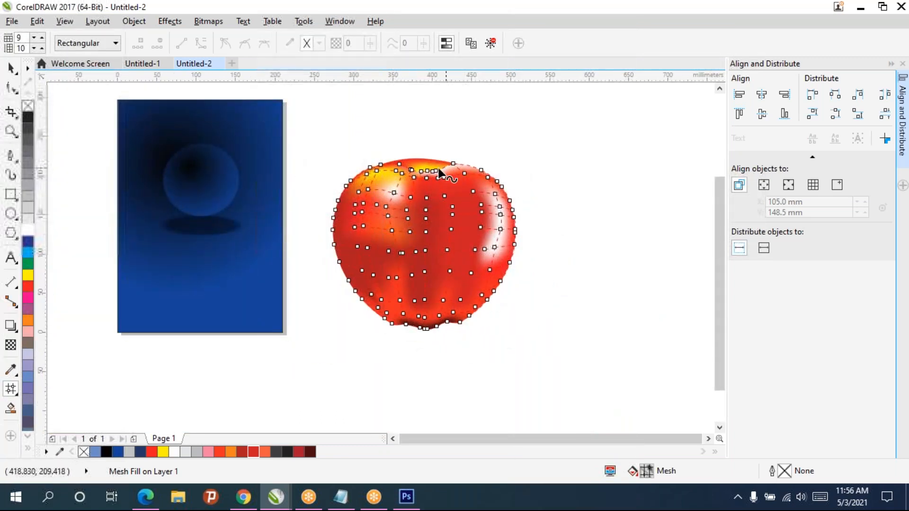
Step: Draw a closed stem outline with the Pen tool, flared at its upper end and rising from the apple's top hollow, about 18 by 26 mm
left_click(11, 162)
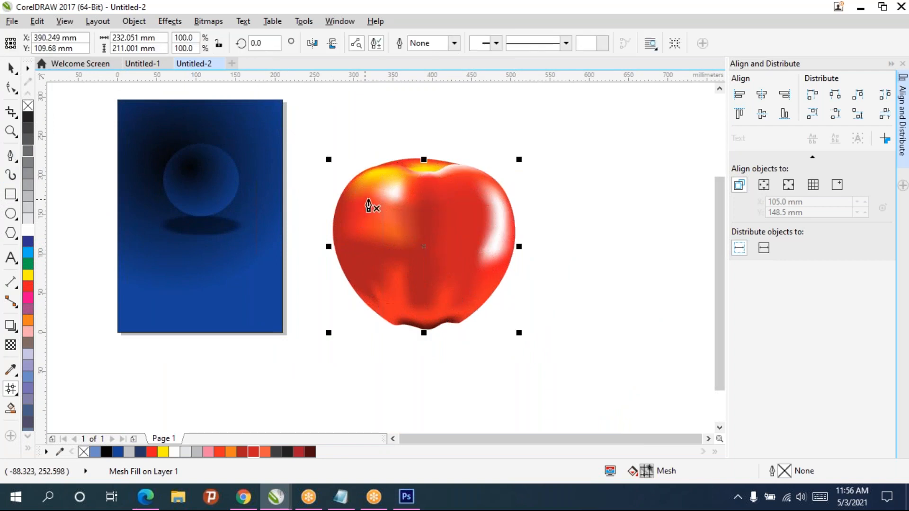
scroll(538, 166, "up", 1)
scroll(313, 180, "up", 1)
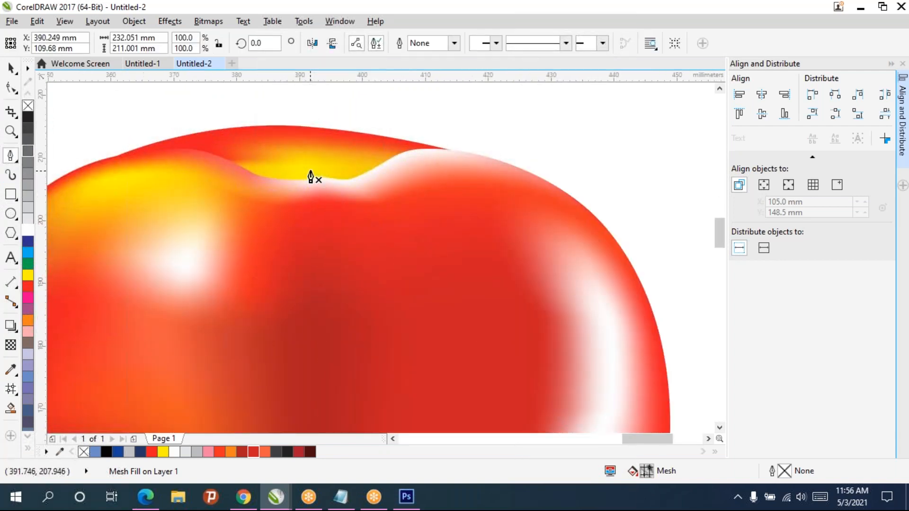
scroll(311, 177, "up", 1)
left_click(338, 292)
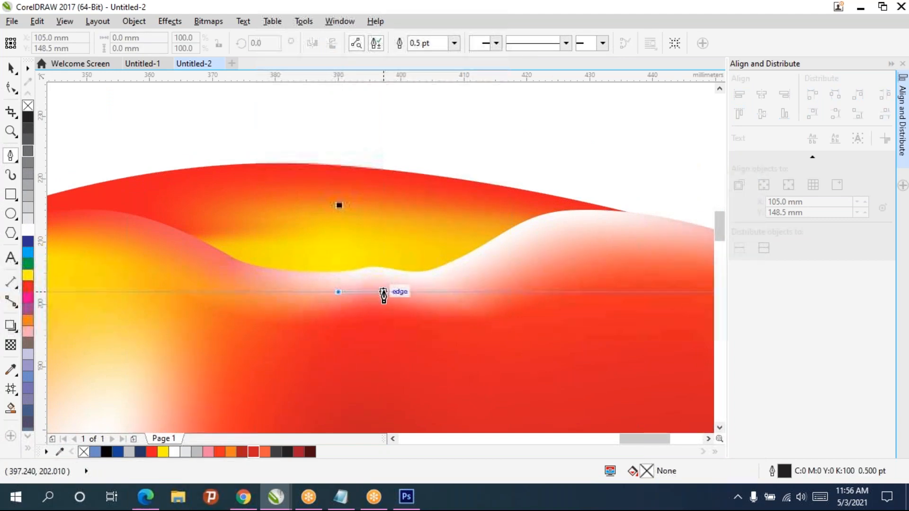
left_click(384, 292)
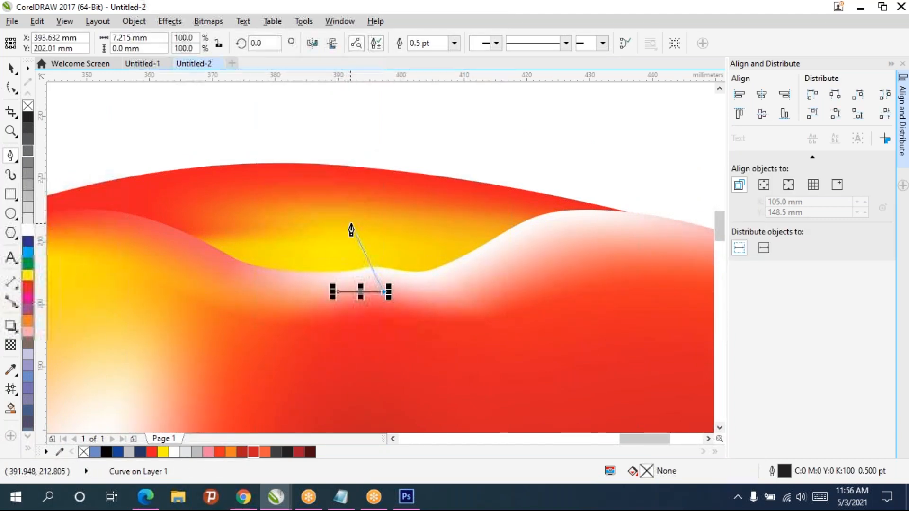
left_click_drag(361, 224, 375, 163)
left_click_drag(339, 137, 266, 163)
left_click_drag(271, 130, 260, 150)
left_click_drag(289, 182, 293, 194)
left_click_drag(316, 229, 338, 273)
left_click(338, 293)
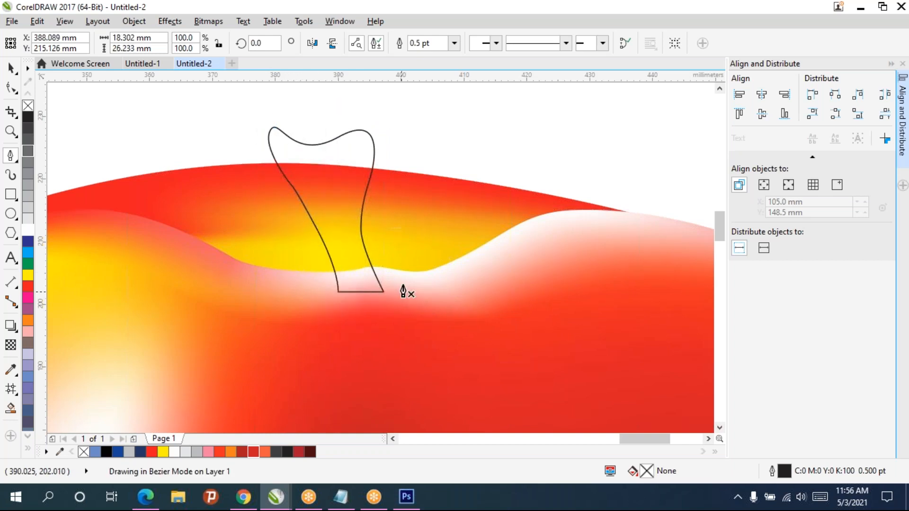
Step: Remove the extra node on the right side of the stem outline
scroll(409, 270, "down", 1)
left_click_drag(406, 253, 310, 278)
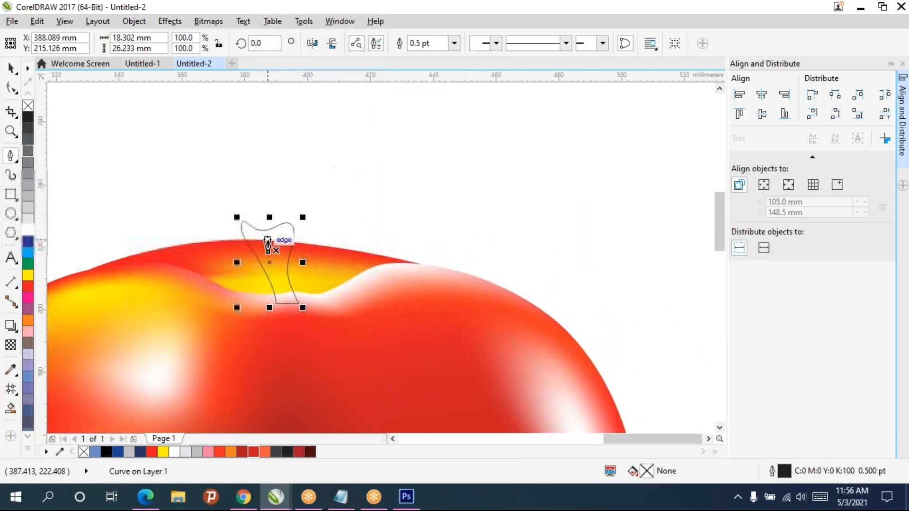
scroll(268, 241, "up", 1)
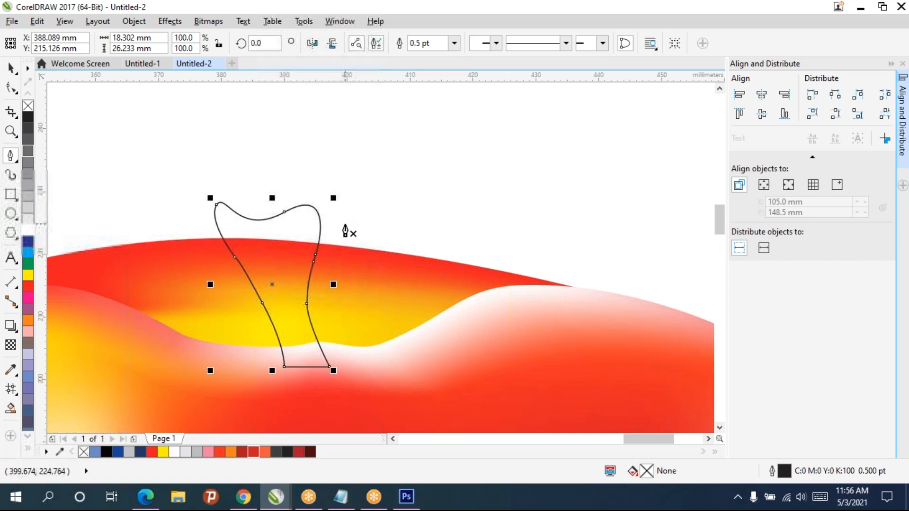
left_click(313, 262)
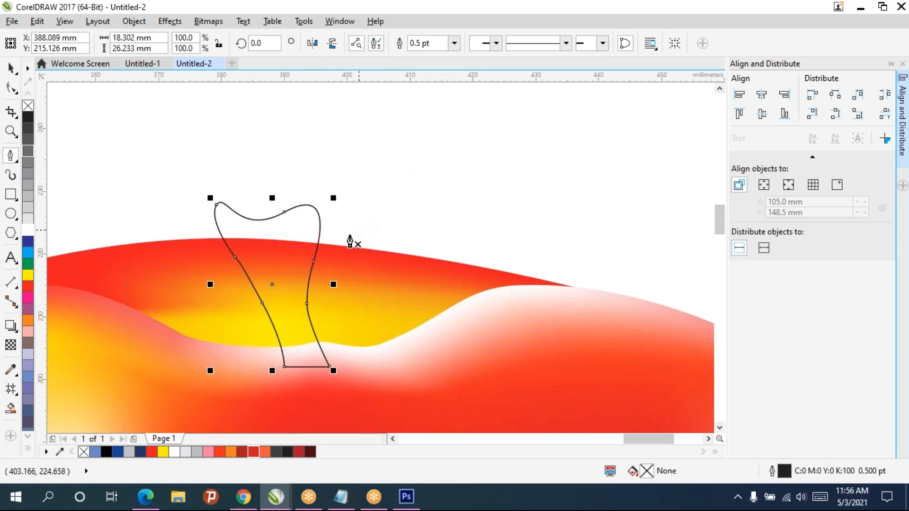
Step: Draw the lower edge of a thin stalk arching from the stem's right side out over the apple, about 87 by 23 mm
left_click(322, 252)
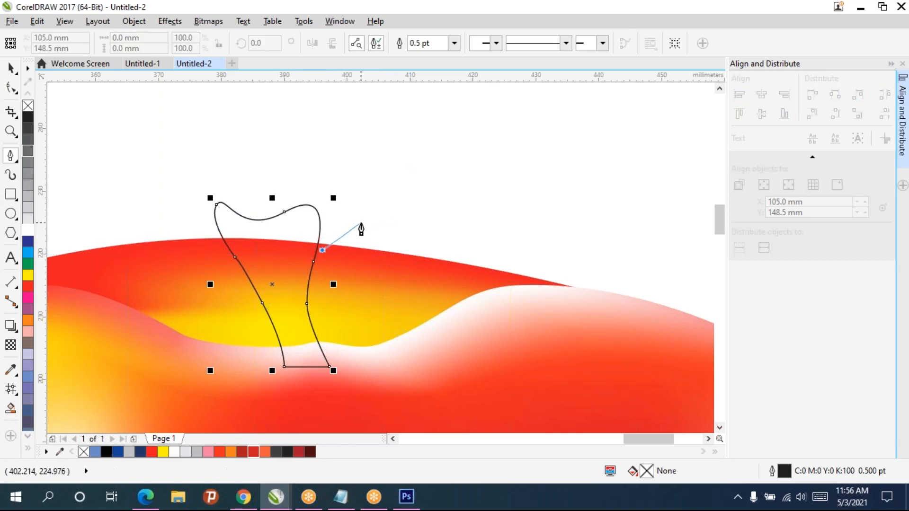
left_click_drag(362, 223, 407, 204)
scroll(509, 217, "down", 4)
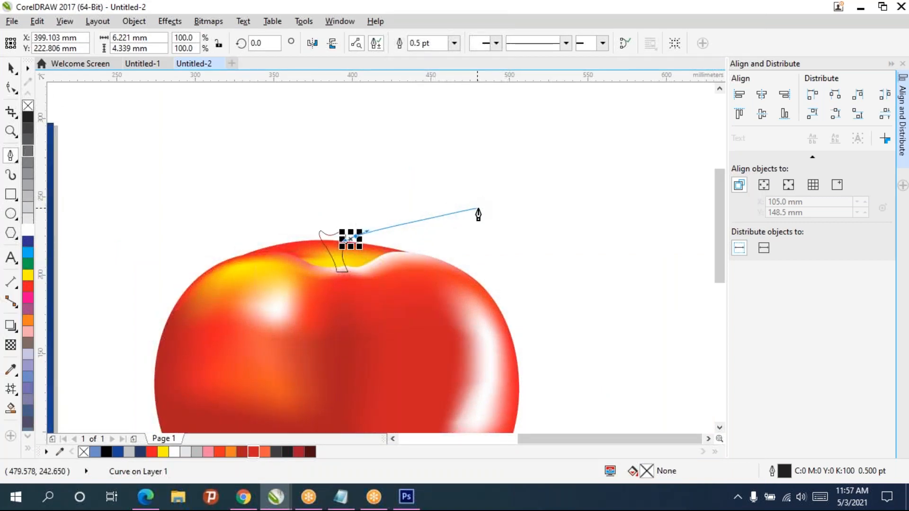
left_click_drag(481, 208, 562, 214)
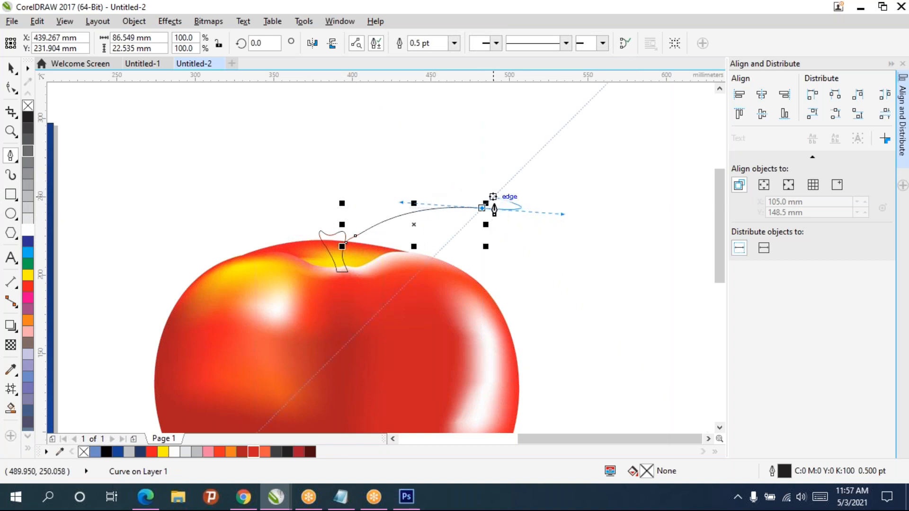
Step: Draw the stalk's upper edge back to the stem's right side and close the outline, about 88 by 25 mm overall
scroll(492, 208, "up", 2)
scroll(482, 263, "up", 4)
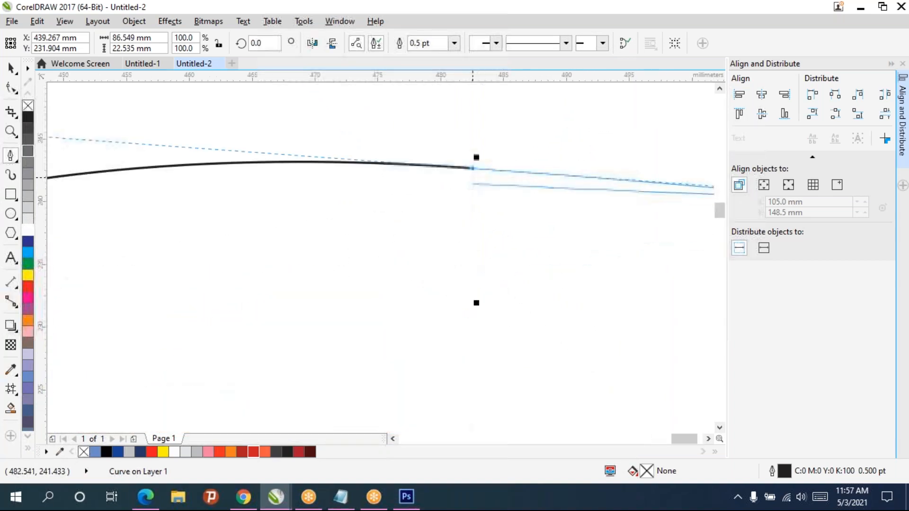
scroll(449, 241, "down", 5)
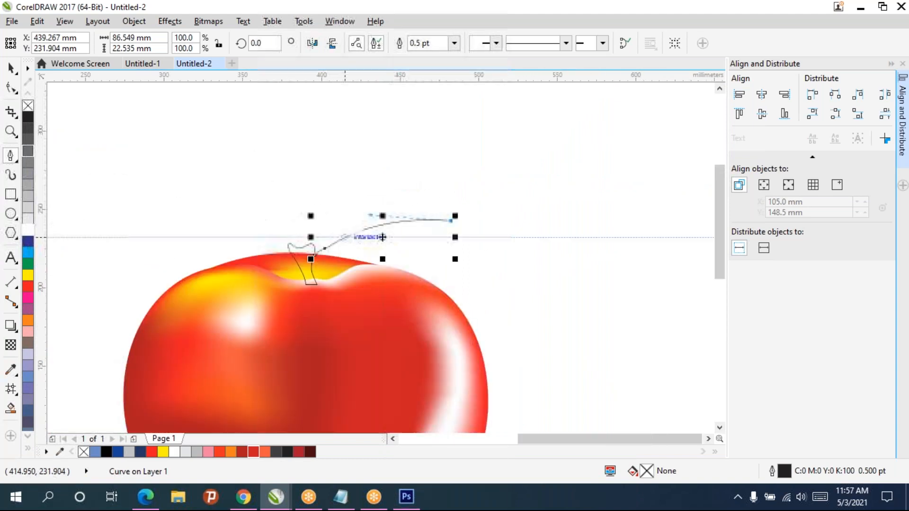
scroll(487, 154, "up", 4)
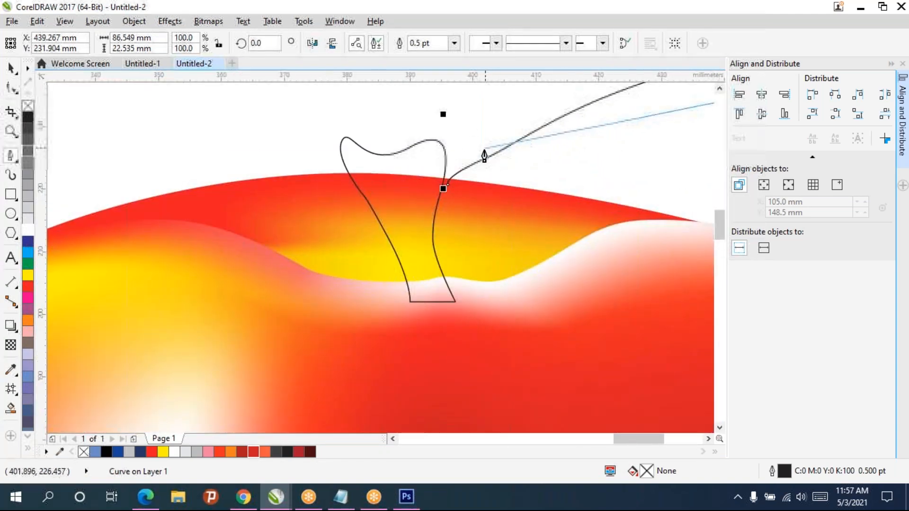
left_click_drag(486, 154, 81, 361)
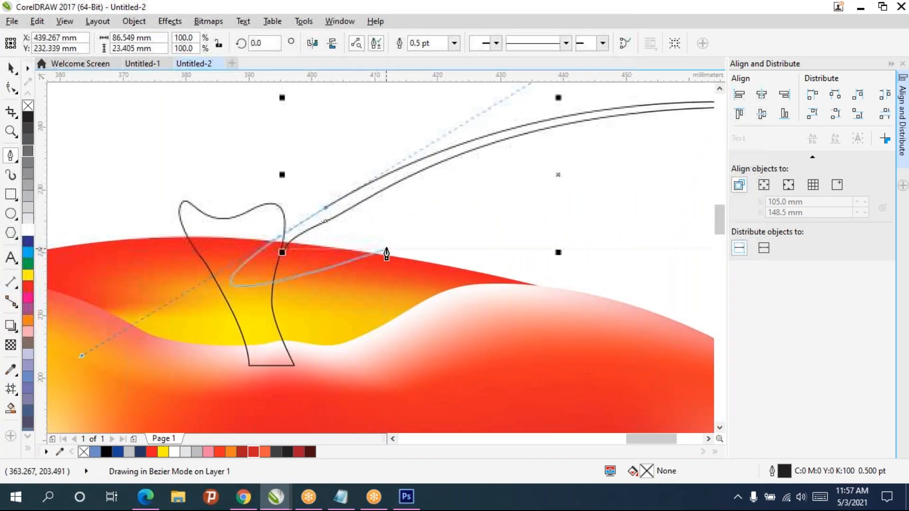
scroll(385, 251, "down", 1)
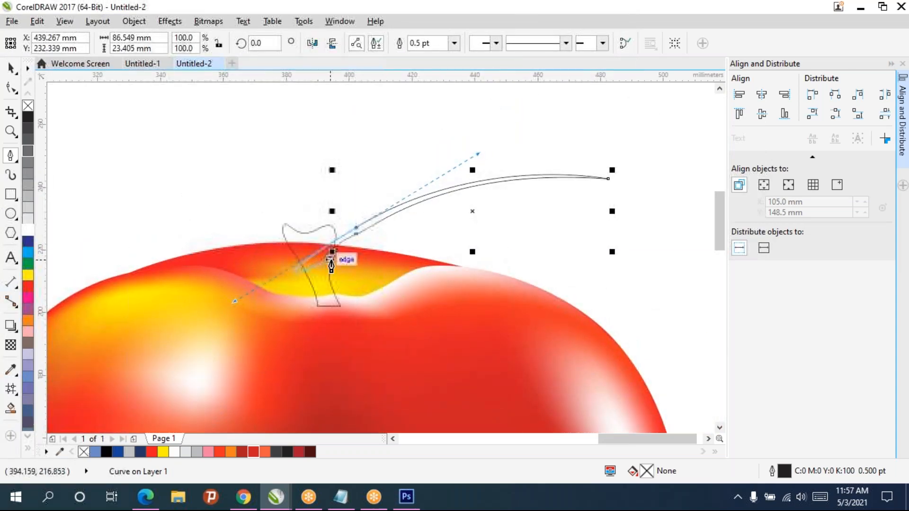
scroll(352, 247, "up", 2)
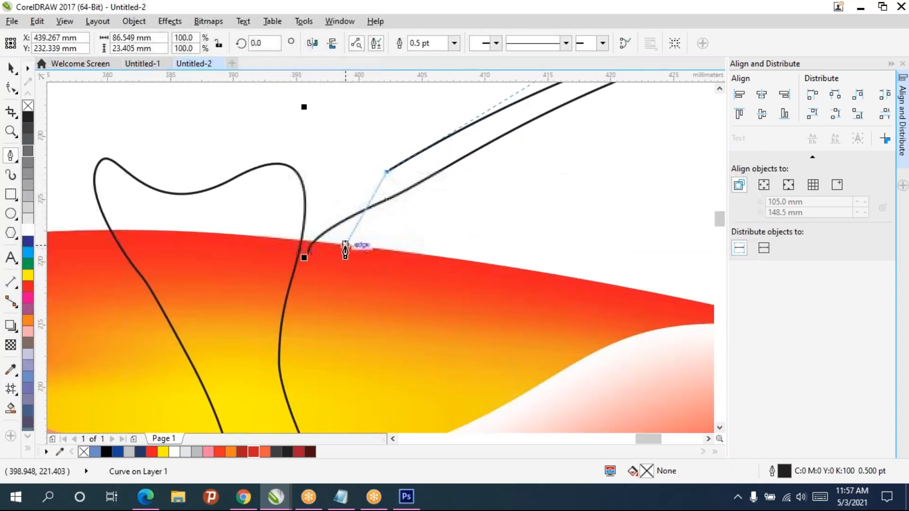
left_click_drag(304, 205, 304, 223)
left_click(294, 270)
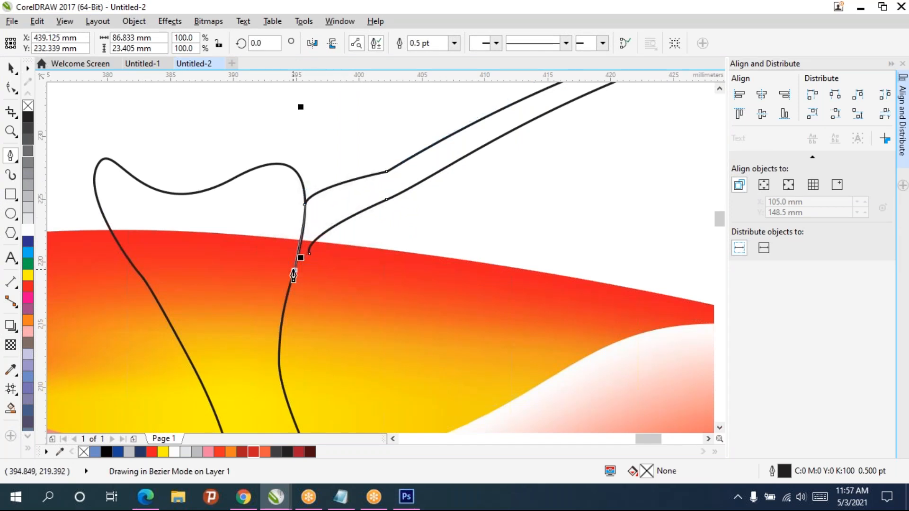
left_click(309, 254)
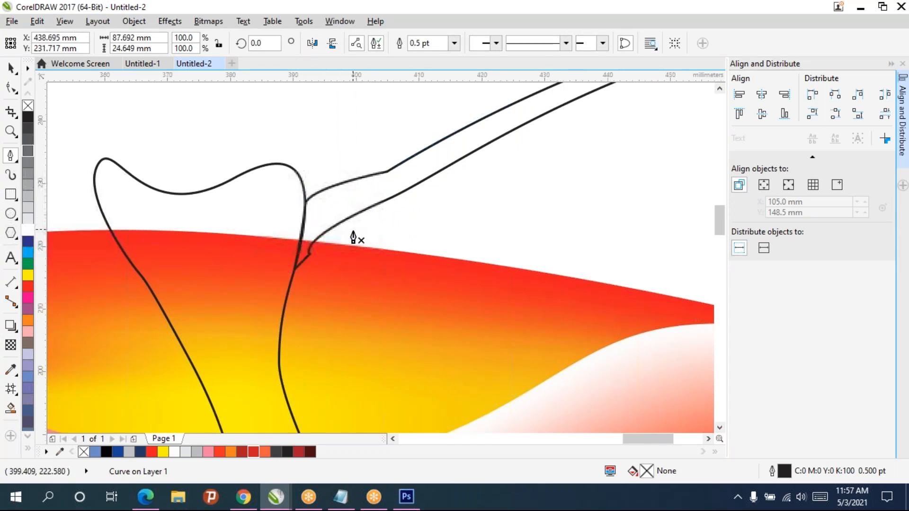
Step: Select the stalk outline's nodes around its junction with the stem and make them smooth
scroll(353, 237, "down", 1)
left_click(11, 87)
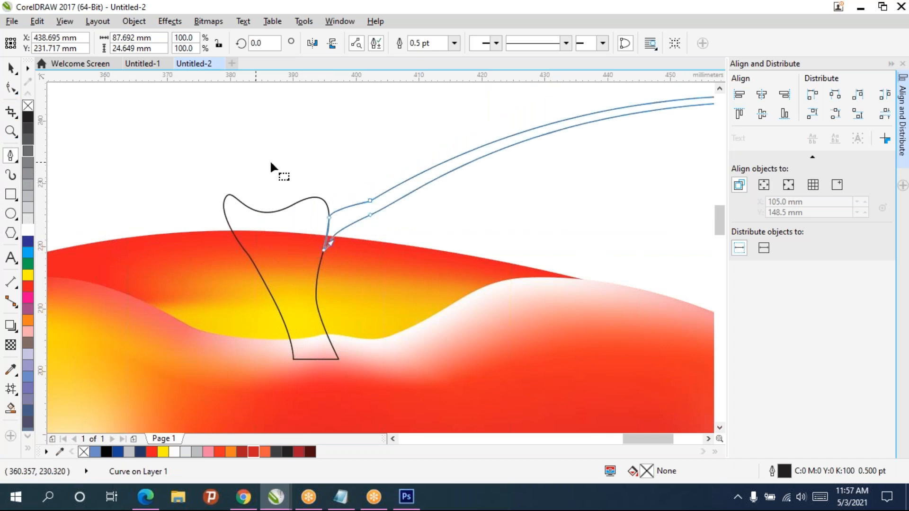
left_click_drag(280, 160, 382, 279)
left_click(242, 43)
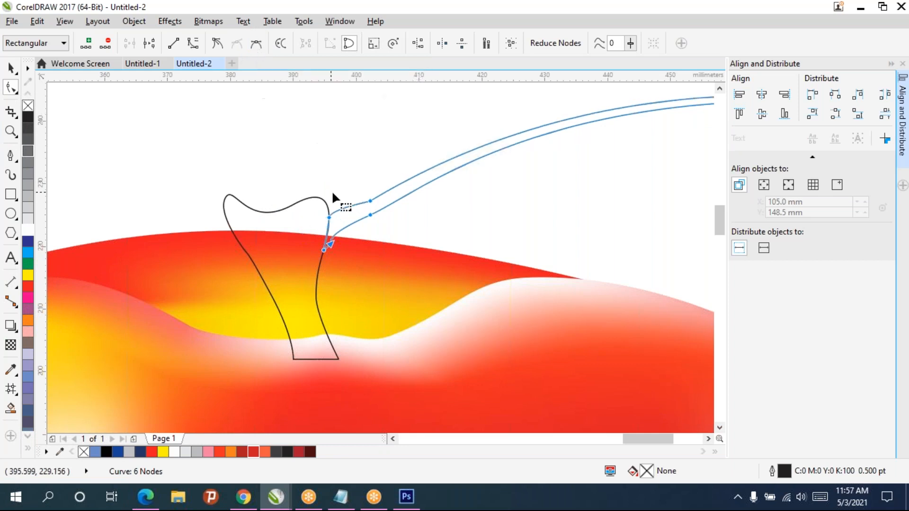
Step: Try to delete the node on the stalk's upper edge near the stem
left_click(369, 202)
key("Delete")
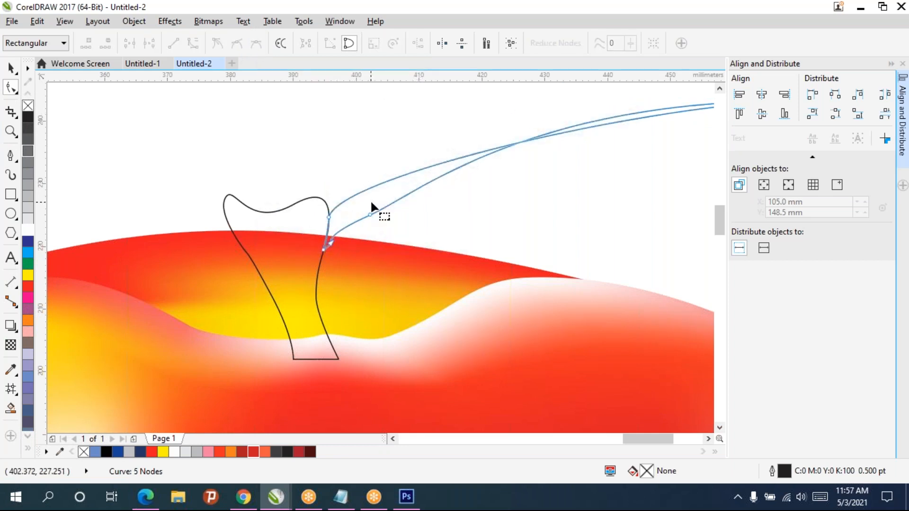
key("ctrl+z")
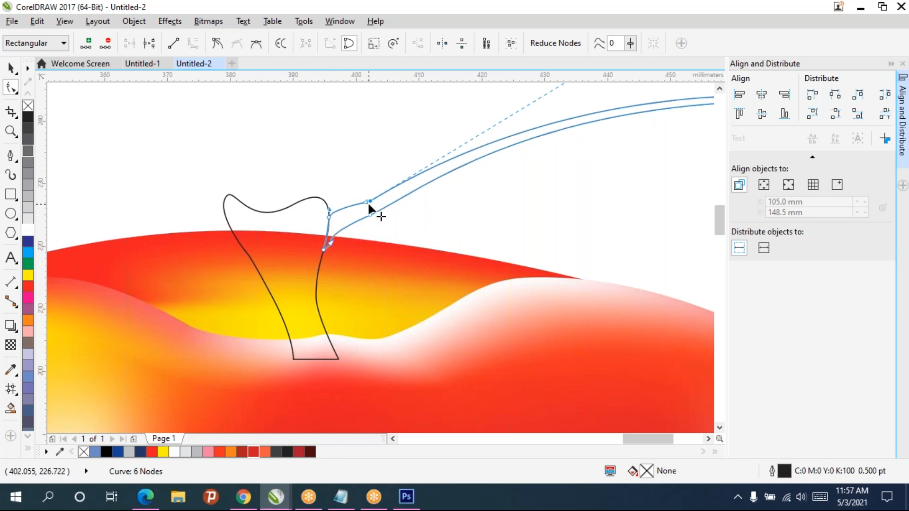
Step: Lengthen the stem-side control handle of the node on the stalk's upper edge to soften the bend there
left_click_drag(367, 203, 342, 215)
scroll(400, 217, "down", 2)
left_click_drag(415, 215, 299, 210)
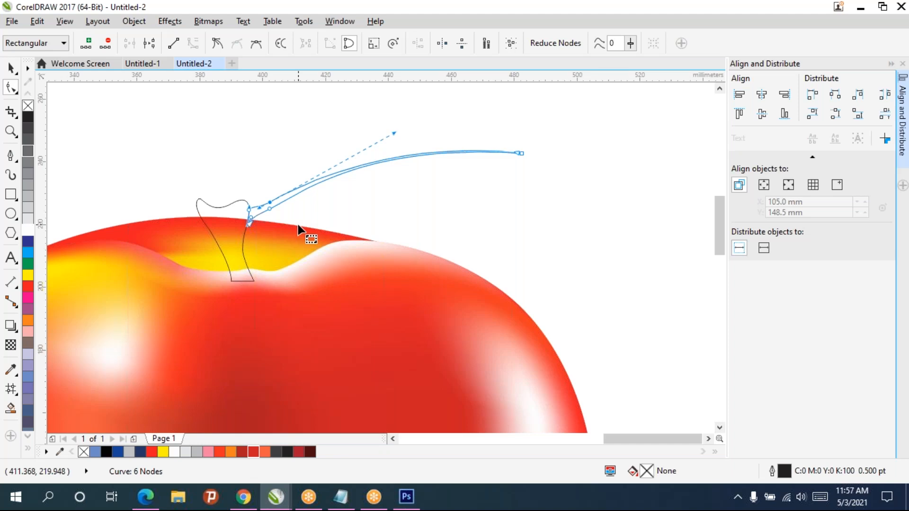
left_click_drag(299, 236, 259, 280)
scroll(247, 271, "up", 1)
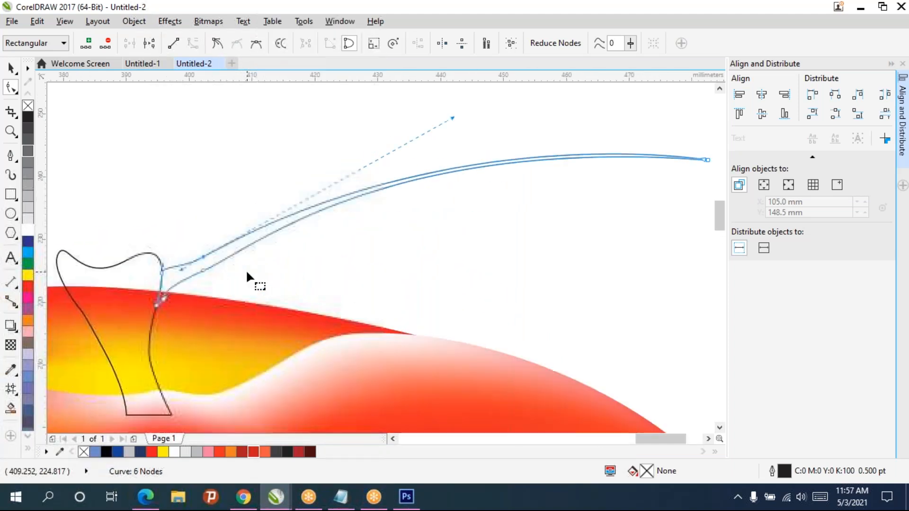
Step: Draw the leaf's wavy upper edge with the Pen tool, starting at the stalk near the stem, about 55 by 30 mm
left_click(10, 156)
left_click_drag(265, 306, 207, 261)
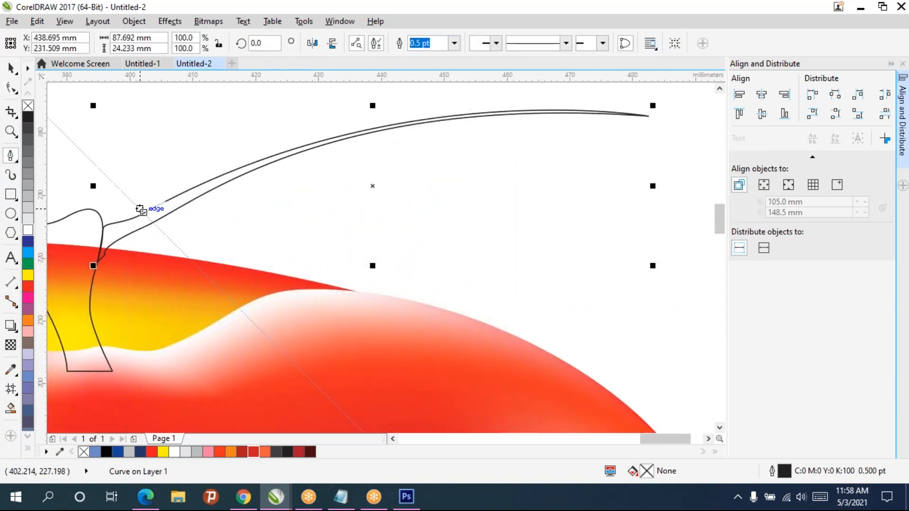
left_click(140, 208)
left_click_drag(154, 126, 169, 268)
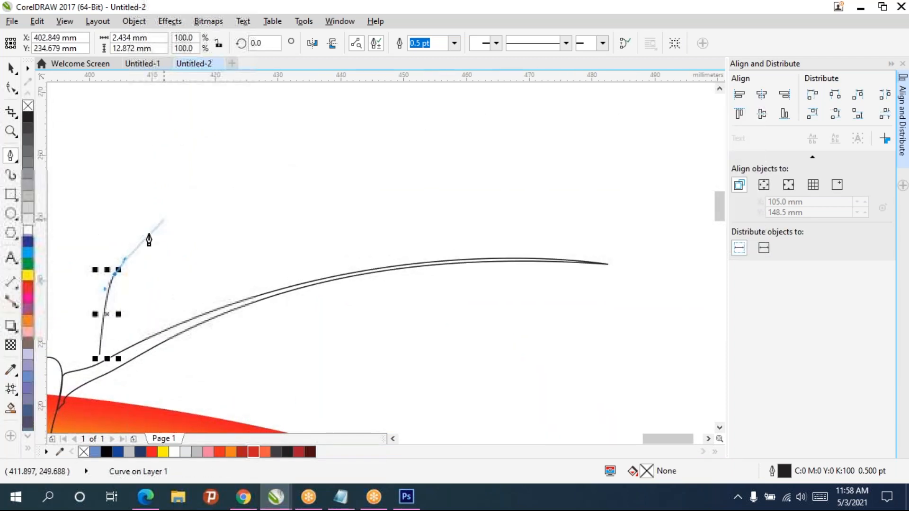
left_click_drag(143, 236, 162, 236)
left_click_drag(192, 204, 444, 186)
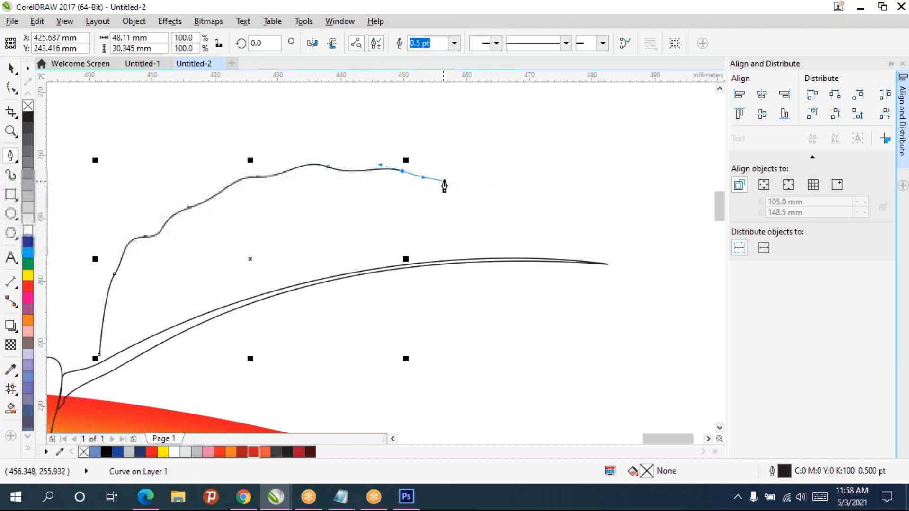
left_click(444, 179)
Step: Continue the leaf's upper edge with straight zigzag teeth ending in a pointed tip, reaching about 94 mm overall width
left_click(433, 190)
left_click(473, 180)
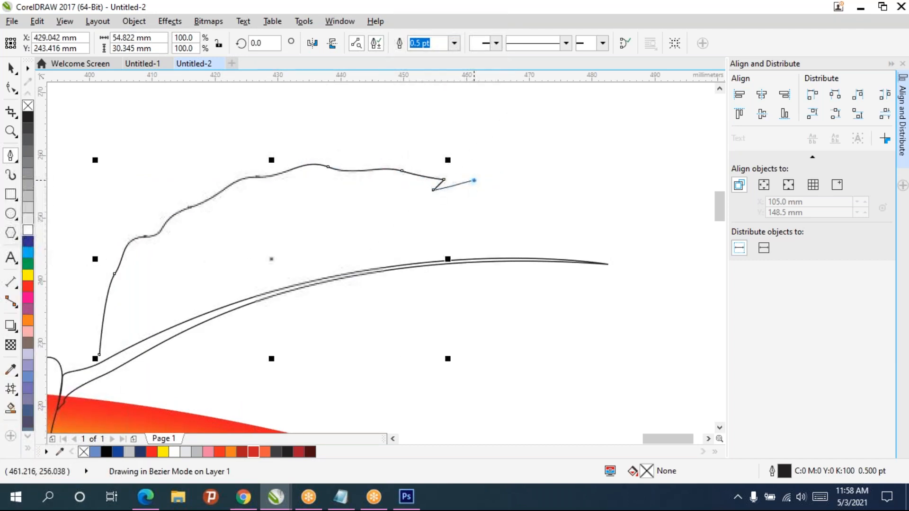
left_click(490, 186)
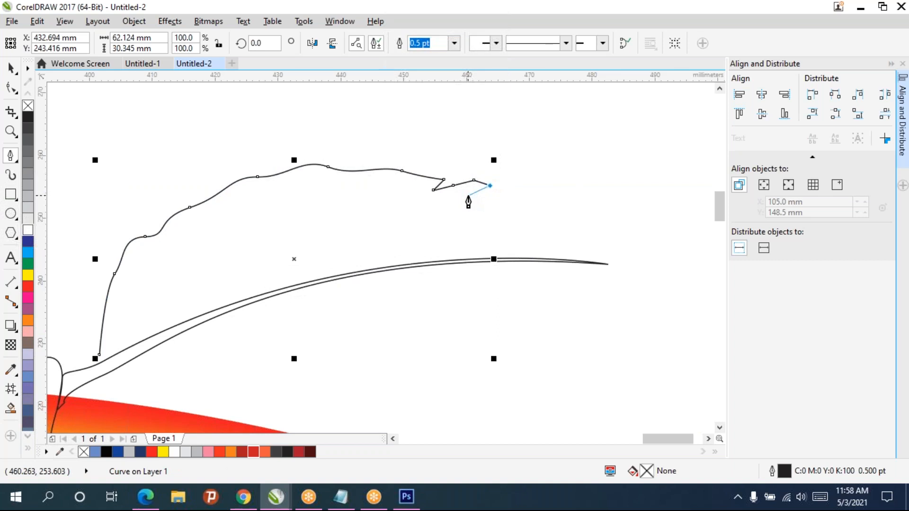
key("ctrl+z")
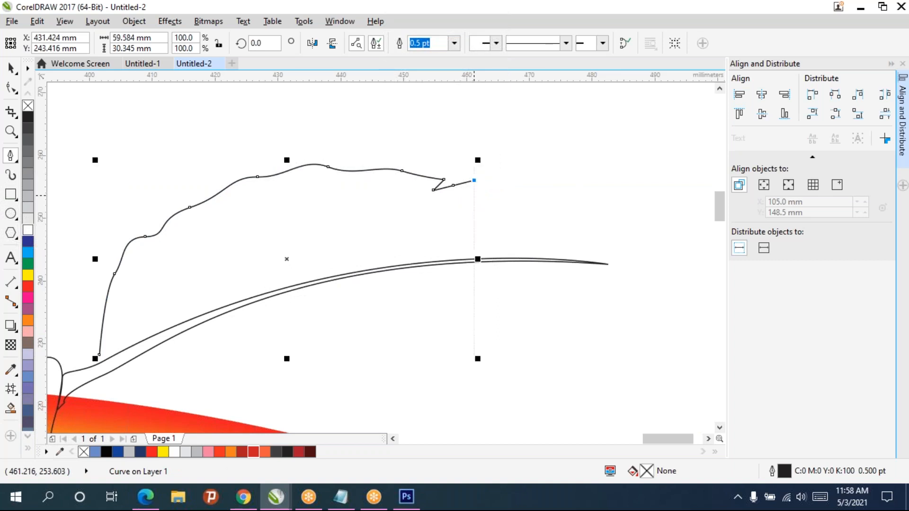
left_click(461, 193)
left_click(485, 188)
left_click(485, 197)
left_click(522, 190)
left_click(510, 200)
left_click(566, 202)
left_click(545, 213)
left_click(608, 220)
left_click(571, 233)
left_click(625, 245)
left_click(692, 272)
Step: Draw matching zigzag teeth from the leaf's tip back along its lower edge
left_click(608, 292)
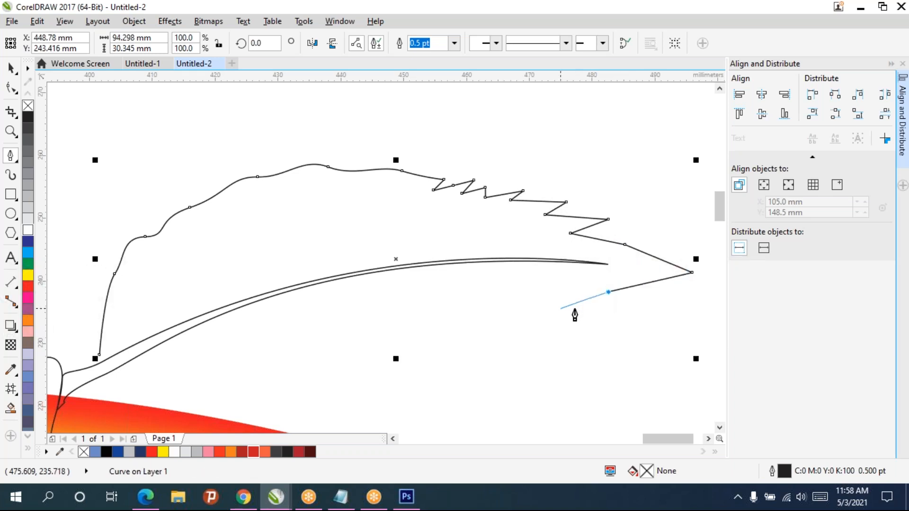
left_click(626, 309)
left_click(585, 316)
left_click(604, 327)
left_click(548, 334)
left_click(569, 362)
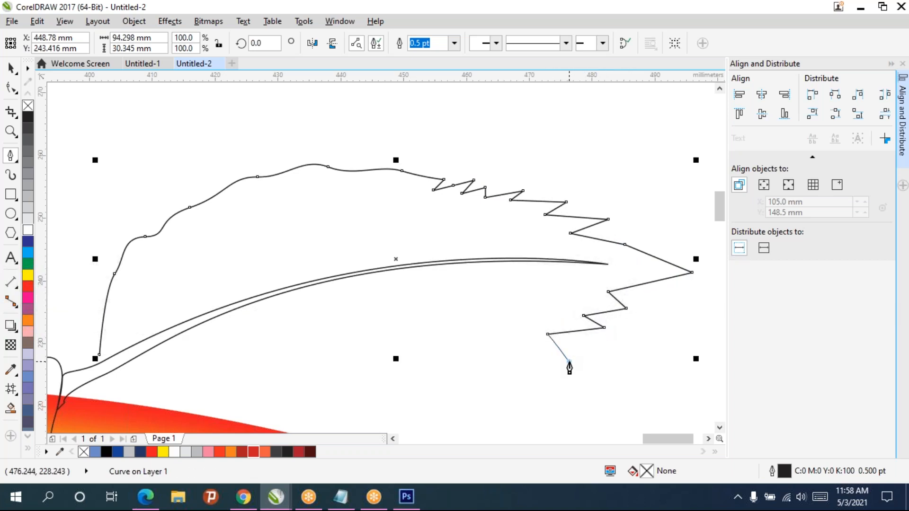
left_click(506, 361)
left_click(455, 375)
left_click(470, 382)
Step: Complete the lower edge with a wavy line back to the stalk and close the leaf, about 94 by 43 mm
left_click_drag(497, 324, 533, 261)
left_click(485, 279)
left_click(383, 270)
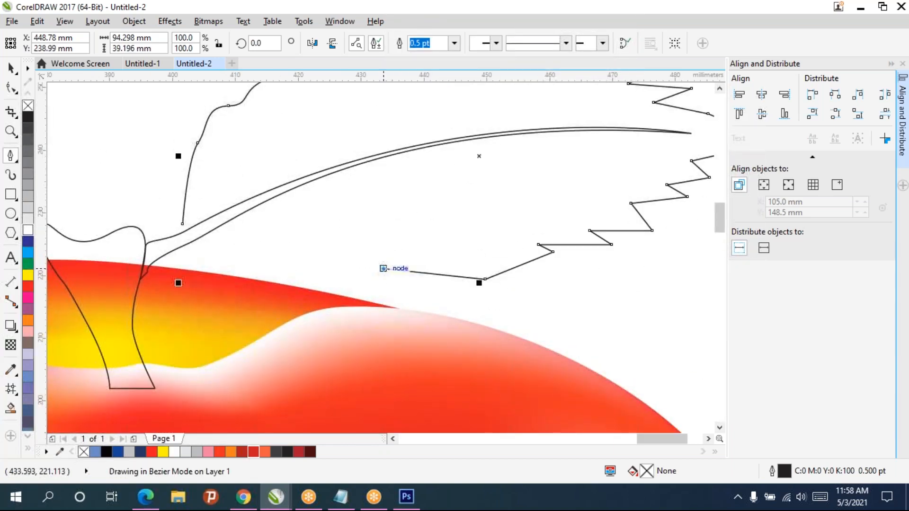
key("ctrl+z")
left_click_drag(415, 299, 187, 227)
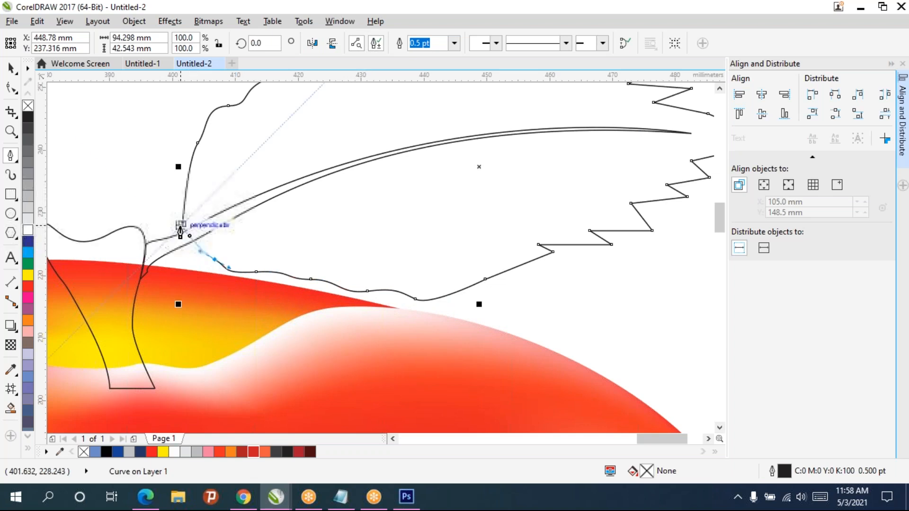
scroll(195, 233, "down", 3)
left_click_drag(252, 227, 236, 240)
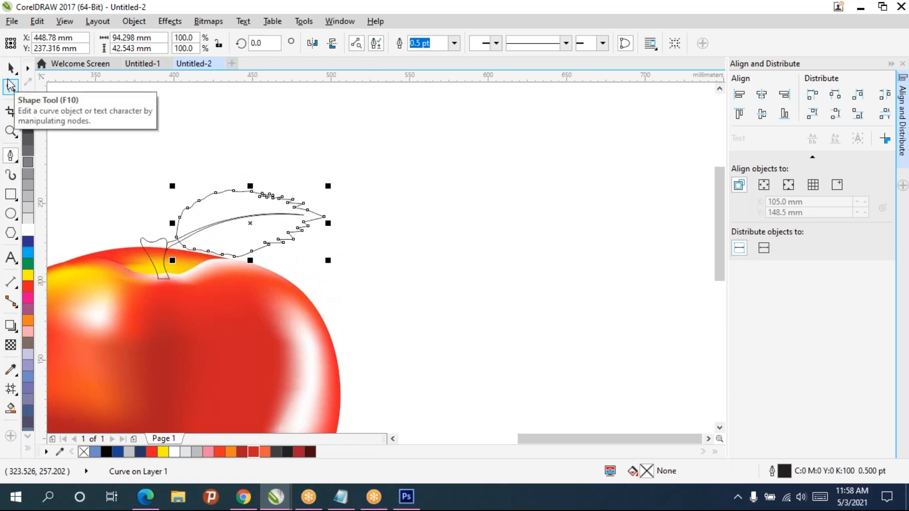
Step: Fill the leaf with the lighter green shade C:71 M:0 Y:100 K:0
left_click(28, 264)
scroll(215, 229, "up", 2)
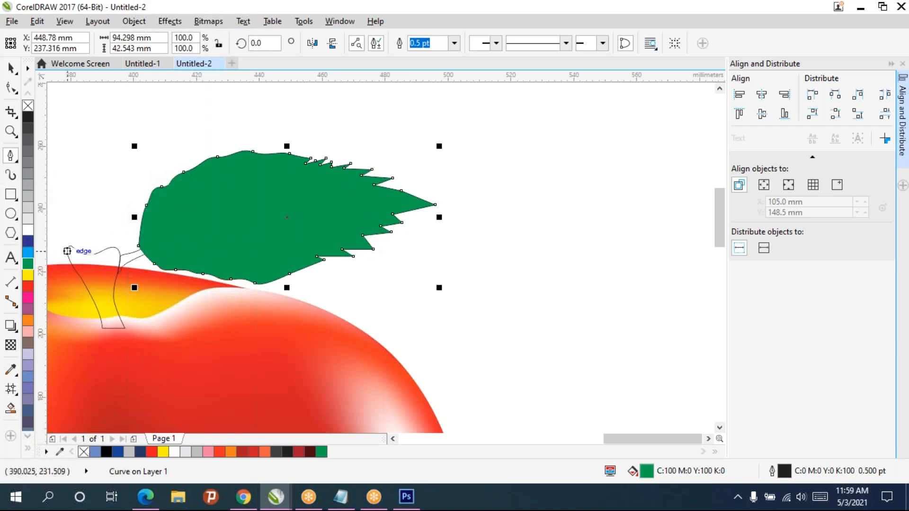
left_click(31, 262)
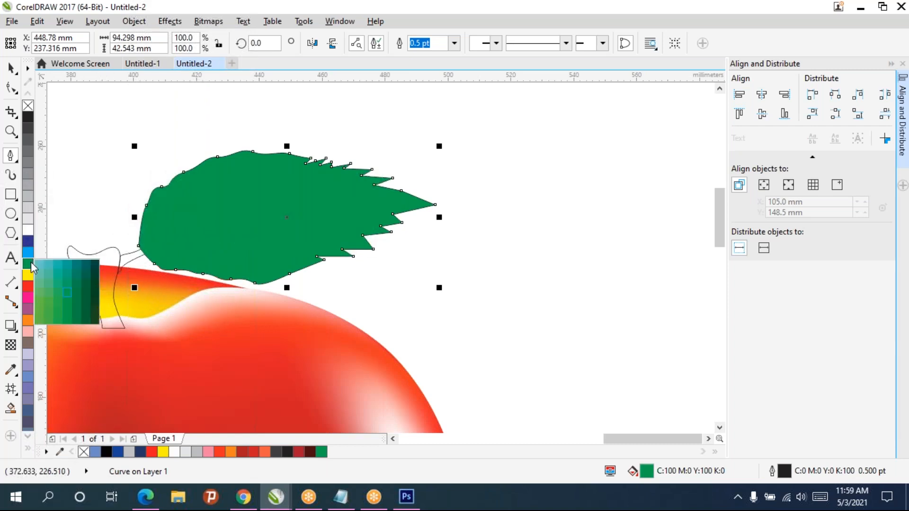
left_click(47, 306)
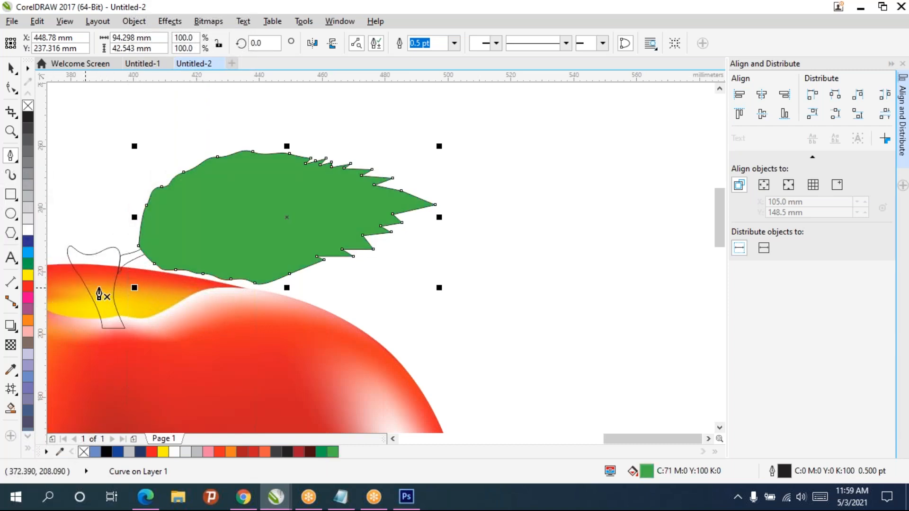
Step: Fill the thin stalk with the light green shade C:63 M:0 Y:100 K:0
left_click(15, 69)
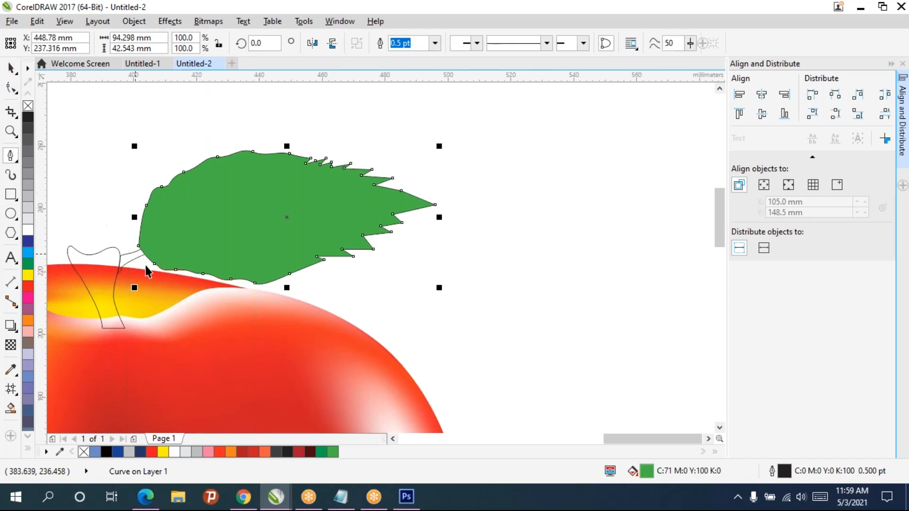
left_click(128, 260)
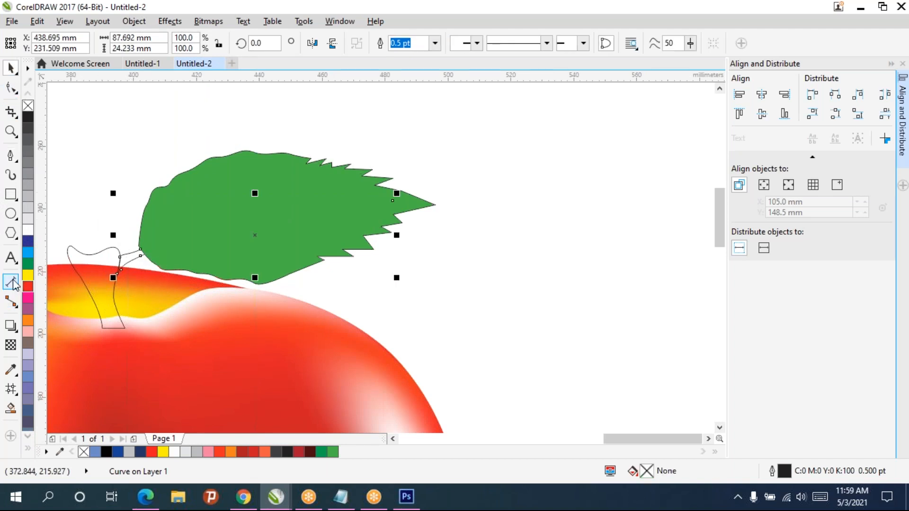
left_click(29, 268)
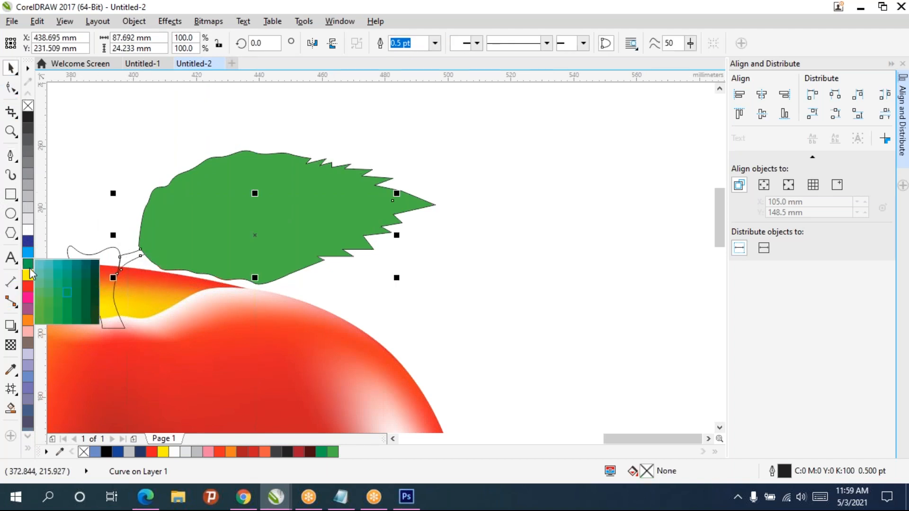
left_click(39, 299)
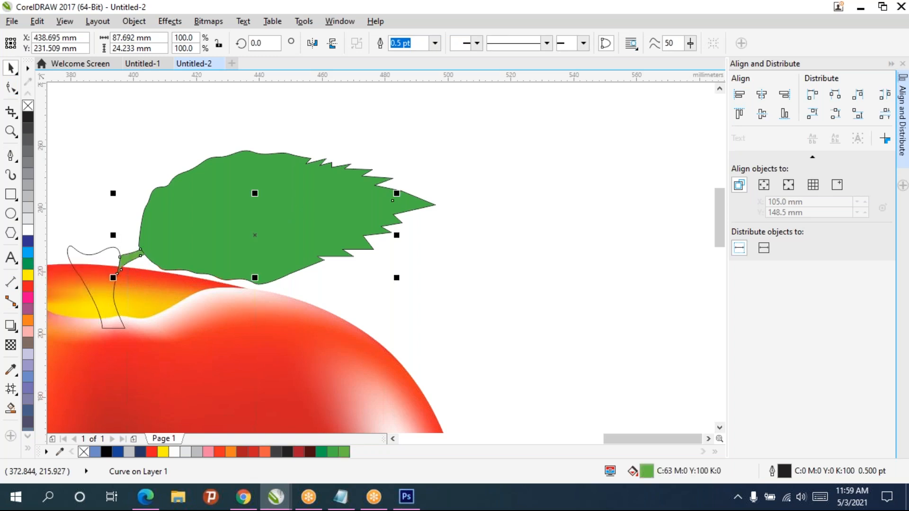
Step: Fill the apple's stem with brown C:0 M:20 Y:20 K:60 and activate the Mesh Fill tool
left_click_drag(246, 255, 442, 227)
left_click(281, 266)
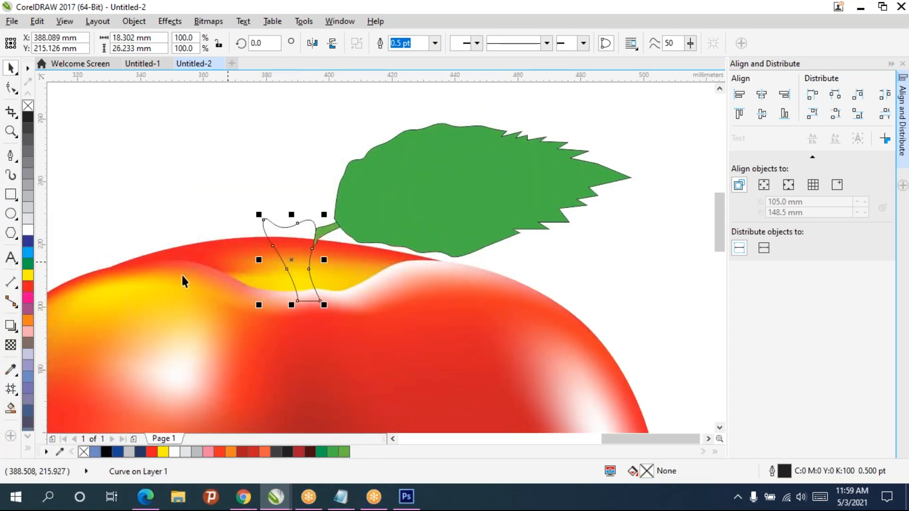
left_click(28, 342)
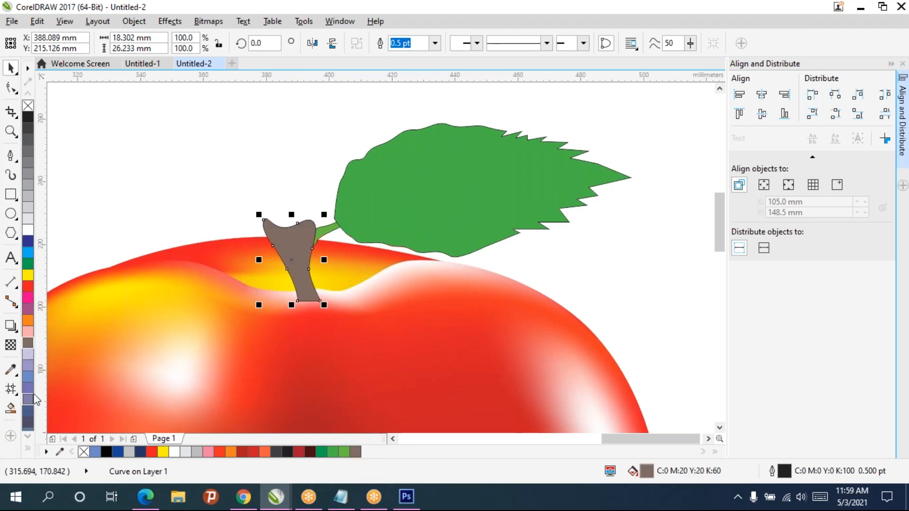
left_click(11, 388)
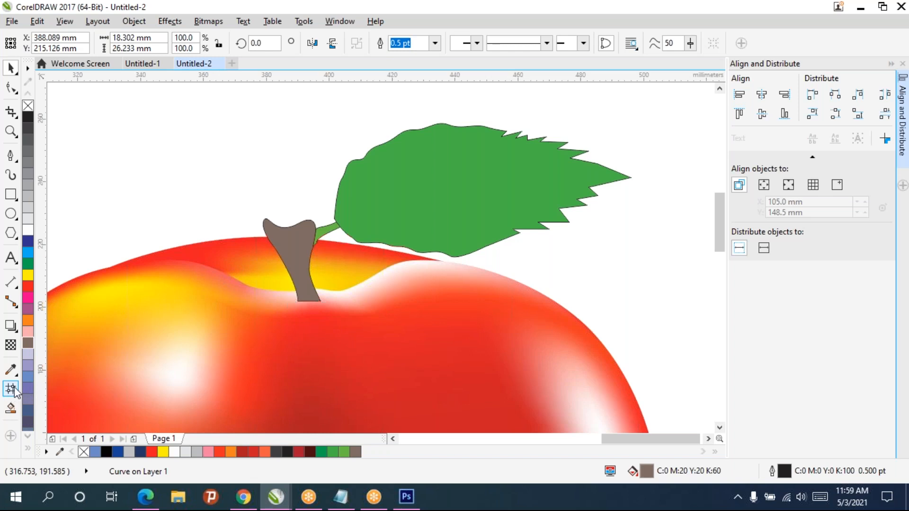
Step: Add a mesh intersection in the upper part of the stem and colour it Brick Red C:0 M:60 Y:80 K:20
double_click(281, 237)
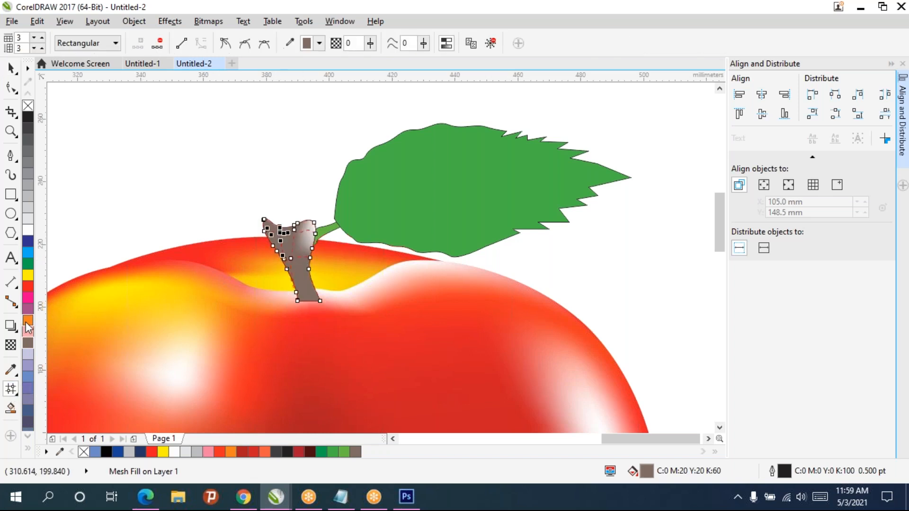
scroll(28, 328, "down", 3)
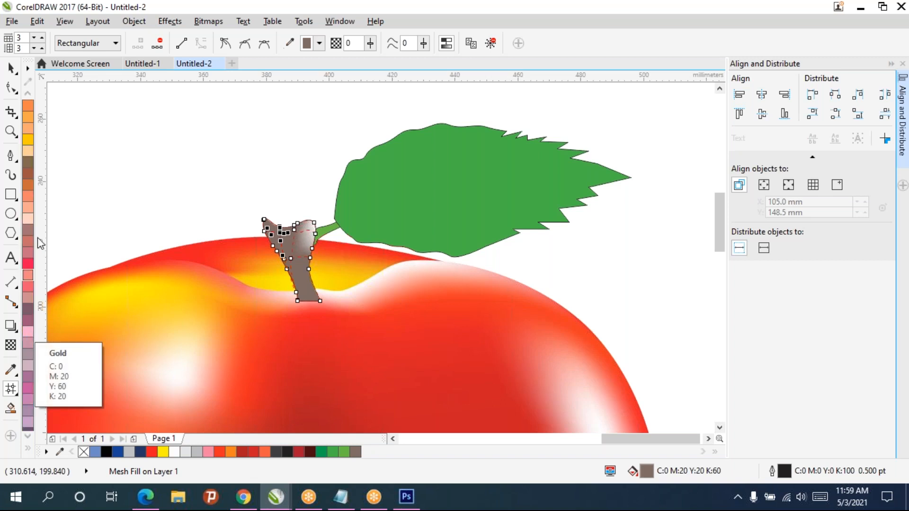
left_click(27, 186)
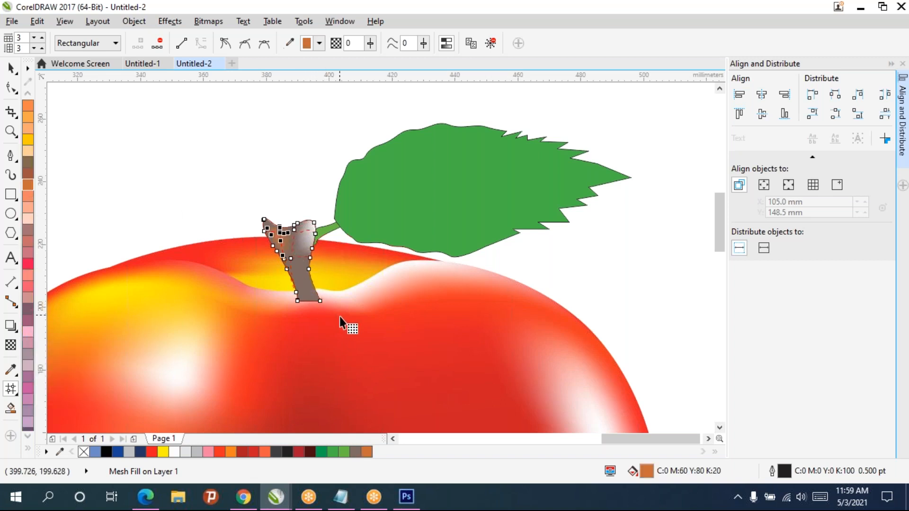
Step: Recolour the whole stem mesh with brown C:0 M:20 Y:40 K:60
left_click_drag(217, 188, 214, 190)
left_click(27, 163)
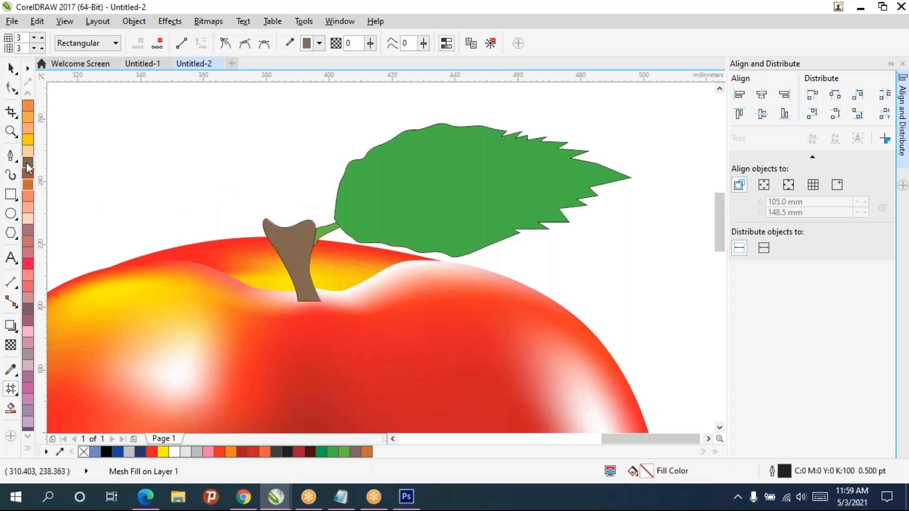
left_click(299, 233)
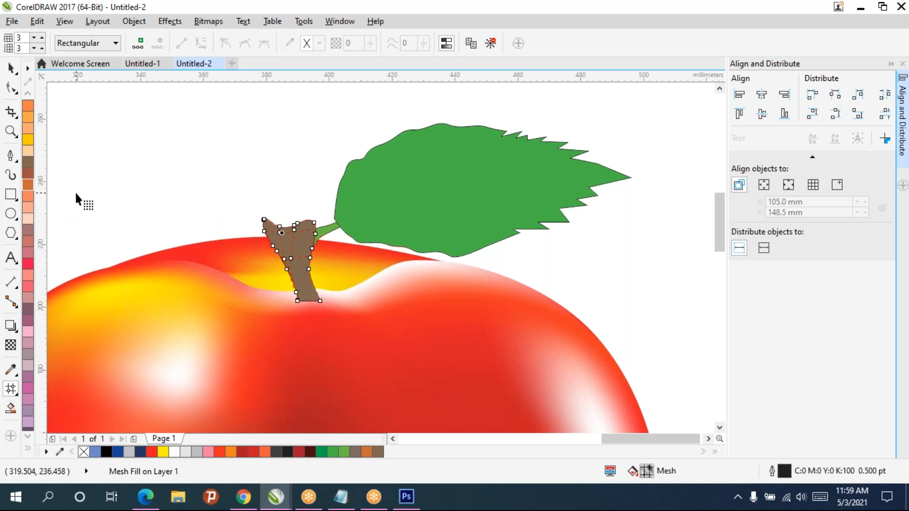
Step: Colour the mesh node at the stem's upper left with Brick Red C:0 M:60 Y:80 K:20
scroll(287, 241, "up", 3)
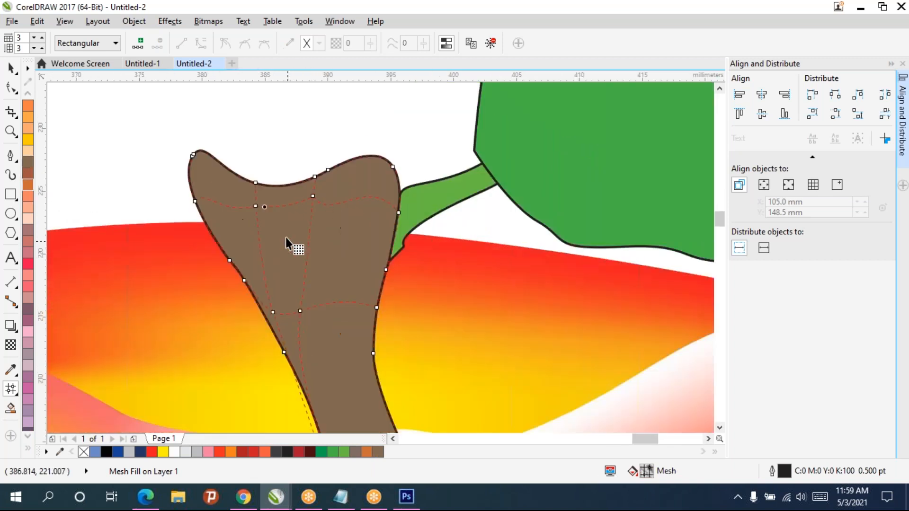
left_click(255, 207)
left_click(28, 185)
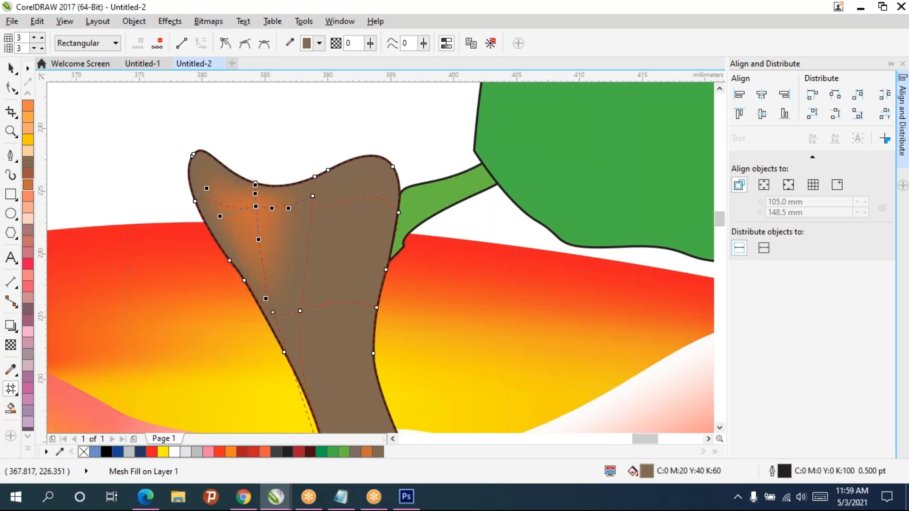
Step: Add mesh nodes inside the stem's lower right and upper right edges and colour both black C75 M68 Y65 K90
left_click_drag(342, 311, 298, 221)
double_click(303, 273)
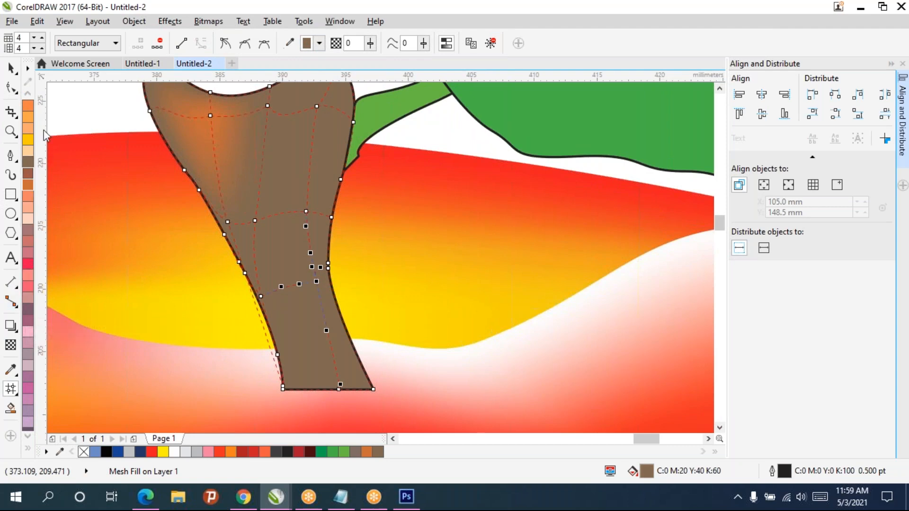
left_click(106, 452)
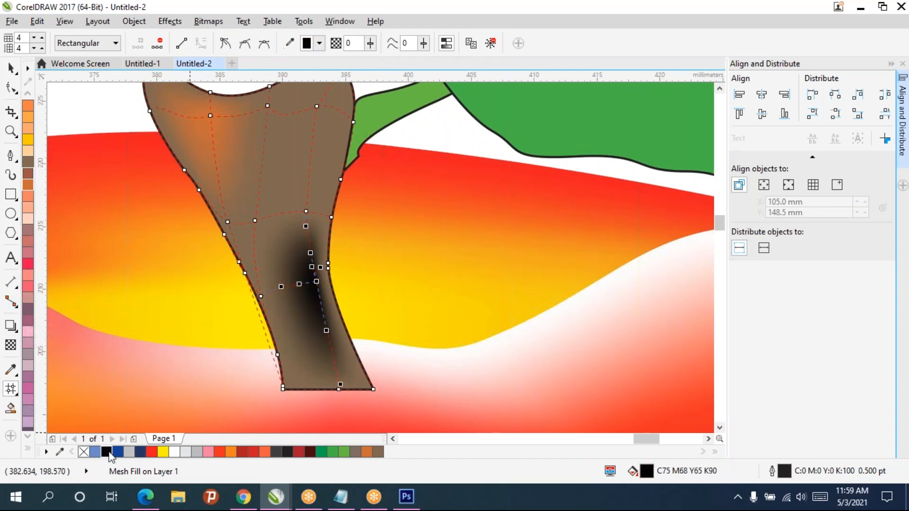
double_click(328, 166)
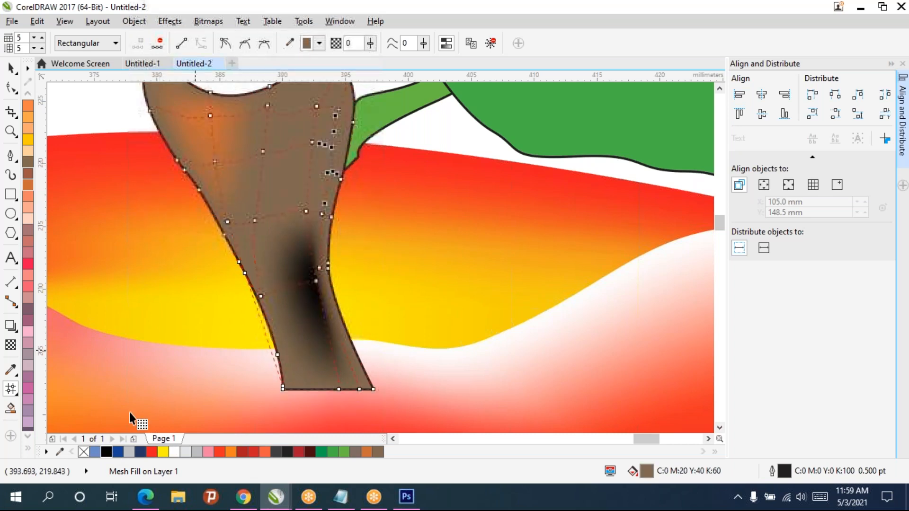
left_click(106, 452)
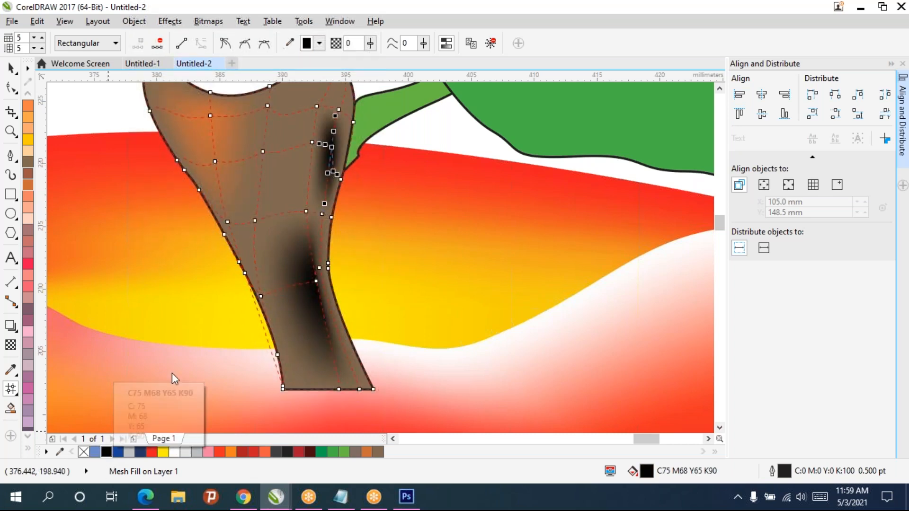
Step: Colour the mesh patch on the stem's left side and the nodes along its top edge black C75 M68 Y65 K90
left_click(244, 192)
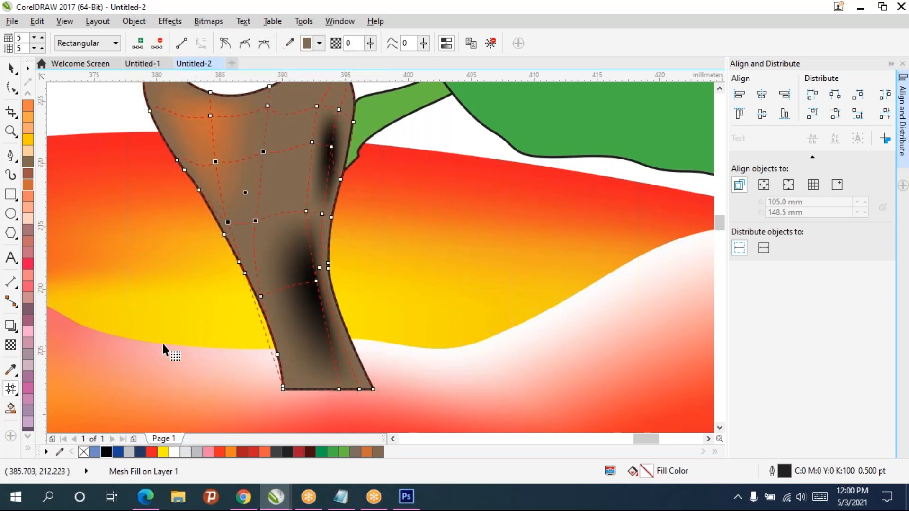
left_click(107, 453)
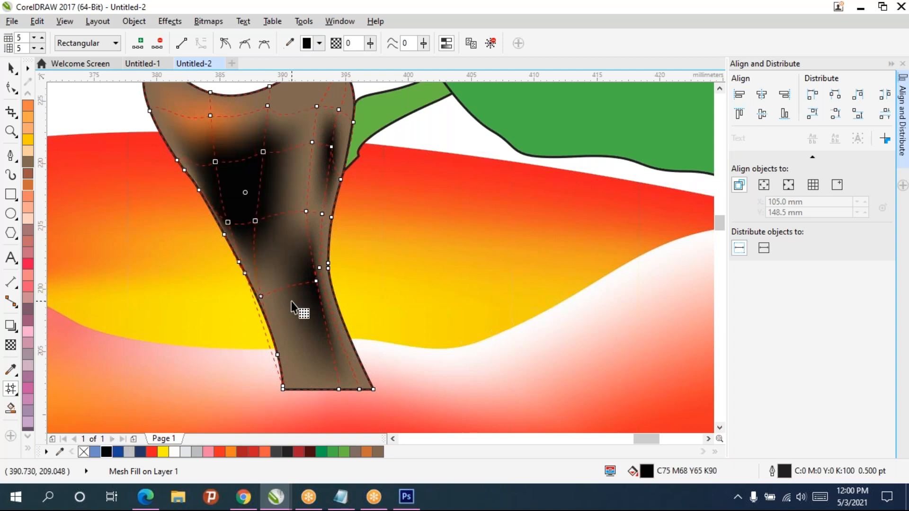
scroll(291, 306, "down", 2)
left_click_drag(214, 167, 339, 212)
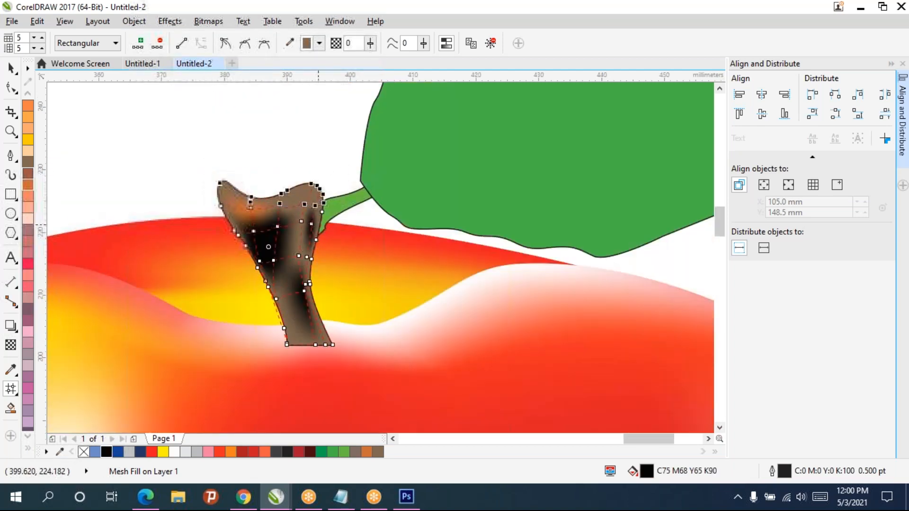
left_click(106, 453)
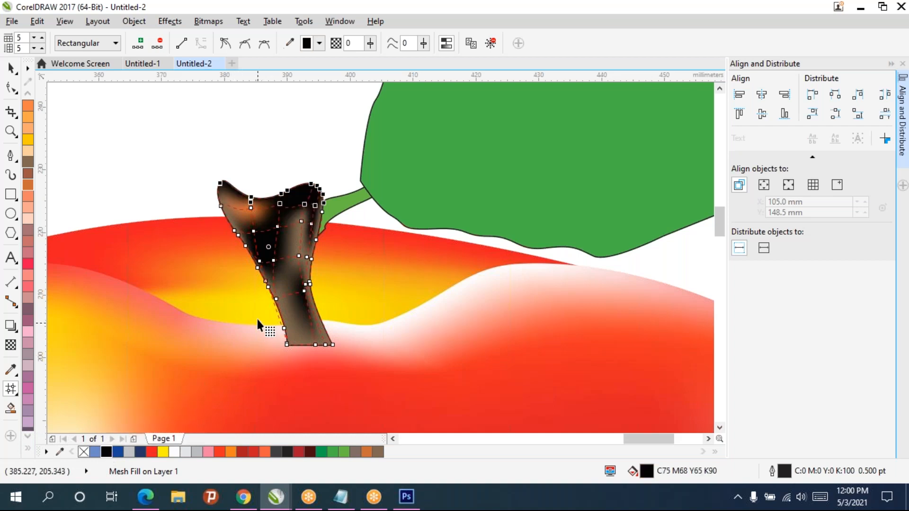
Step: Colour the stem's middle right mesh node and the nodes at its base with Brick Red C:0 M:60 Y:80 K:20
left_click(298, 256)
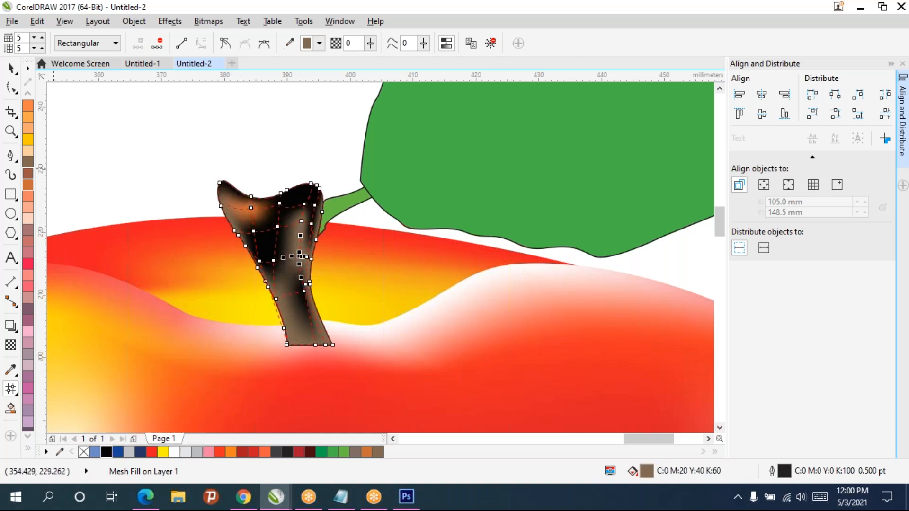
left_click(28, 174)
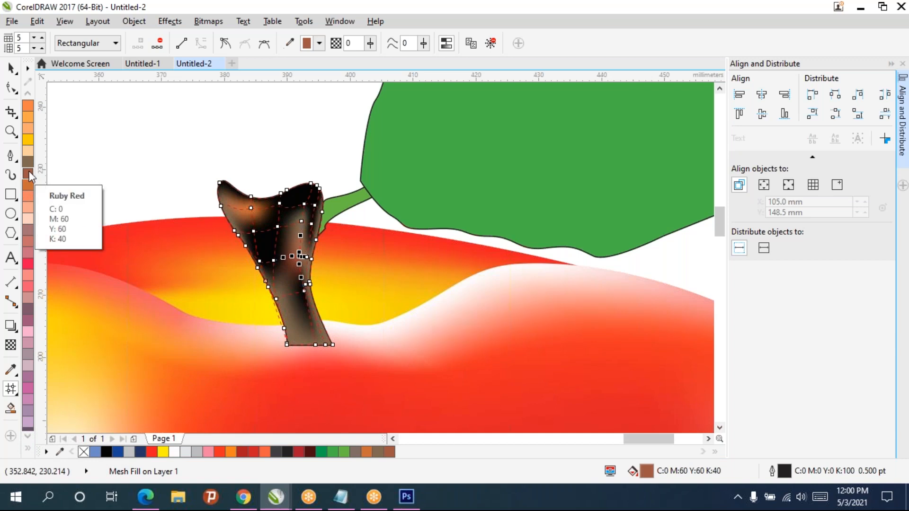
left_click(30, 186)
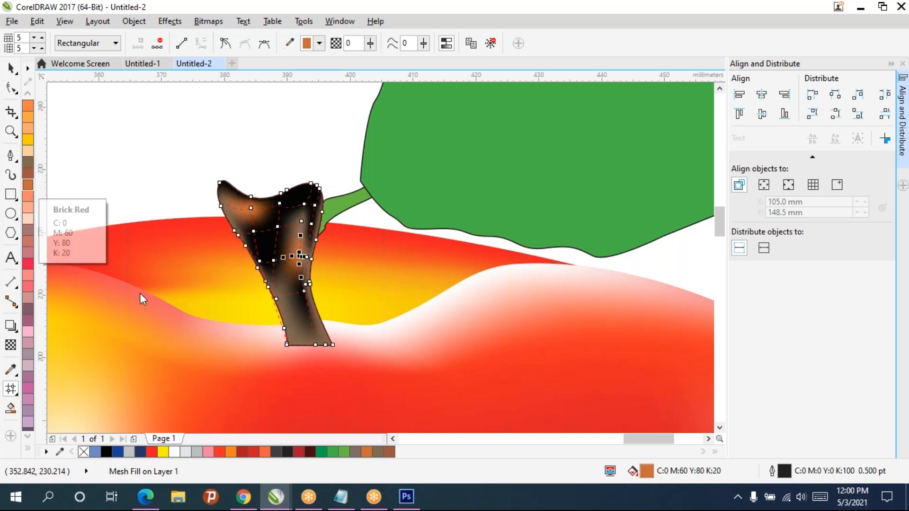
left_click_drag(319, 359, 356, 385)
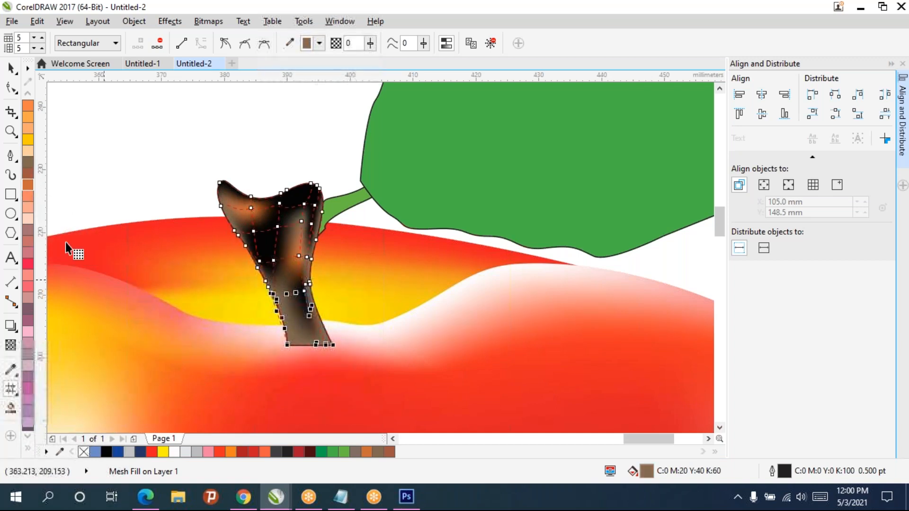
left_click(28, 181)
Step: Remove the outline from the mesh-filled stem
left_click(17, 74)
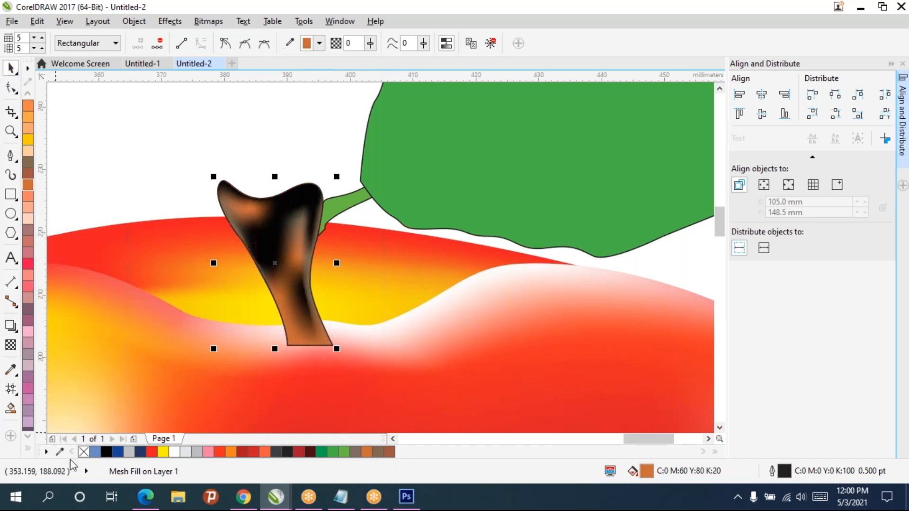
right_click(84, 453)
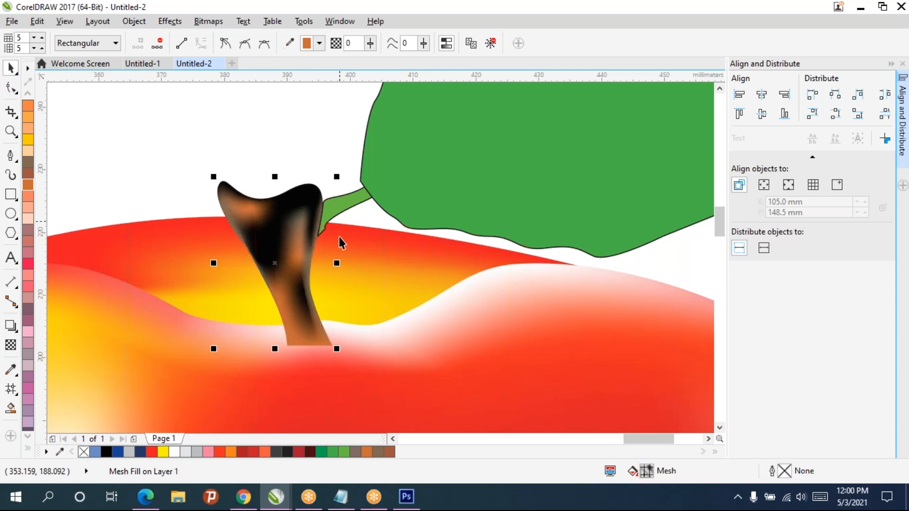
scroll(339, 239, "down", 2)
Step: Send the stem back one level so its base sits behind the apple's front body
left_click_drag(343, 271, 370, 253)
left_click(255, 151)
right_click(346, 231)
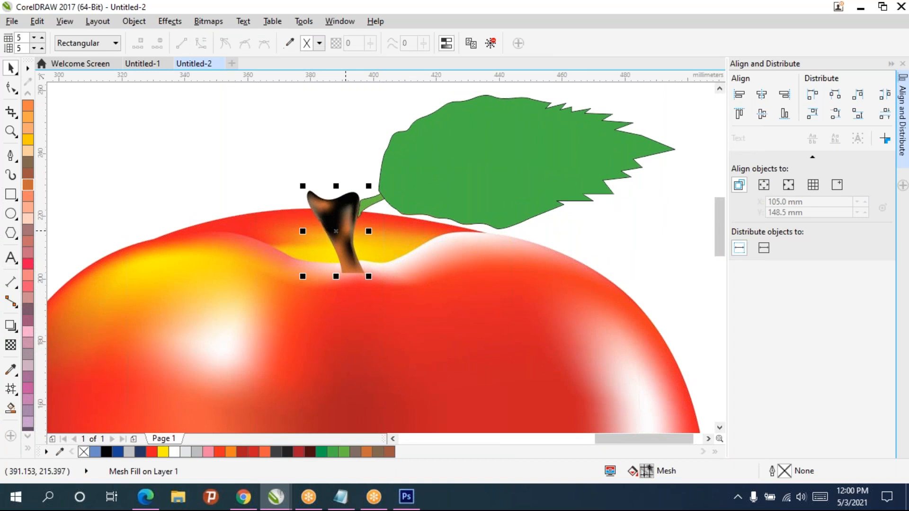
mouse_move(375, 334)
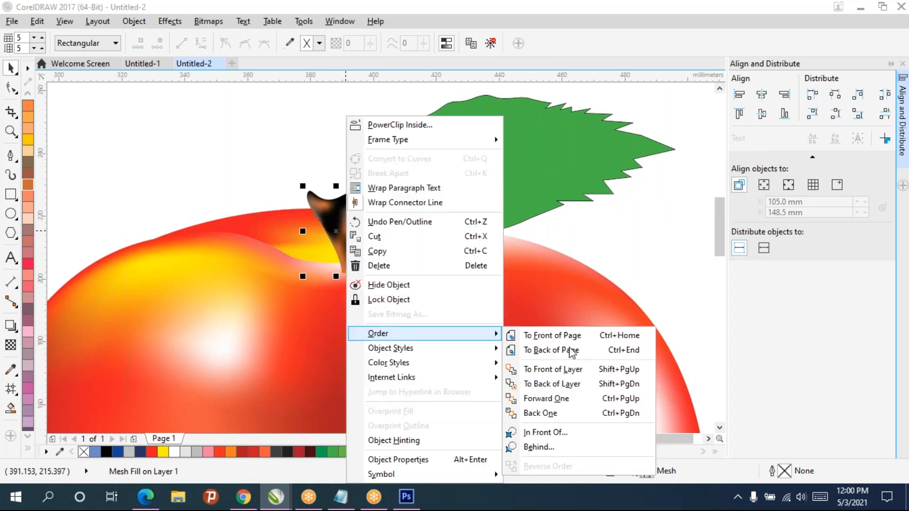
left_click(540, 413)
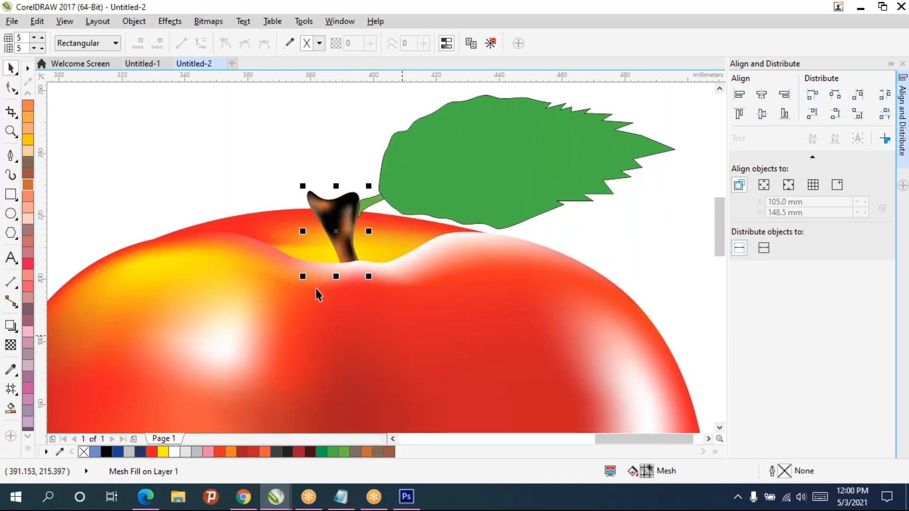
scroll(376, 235, "down", 2)
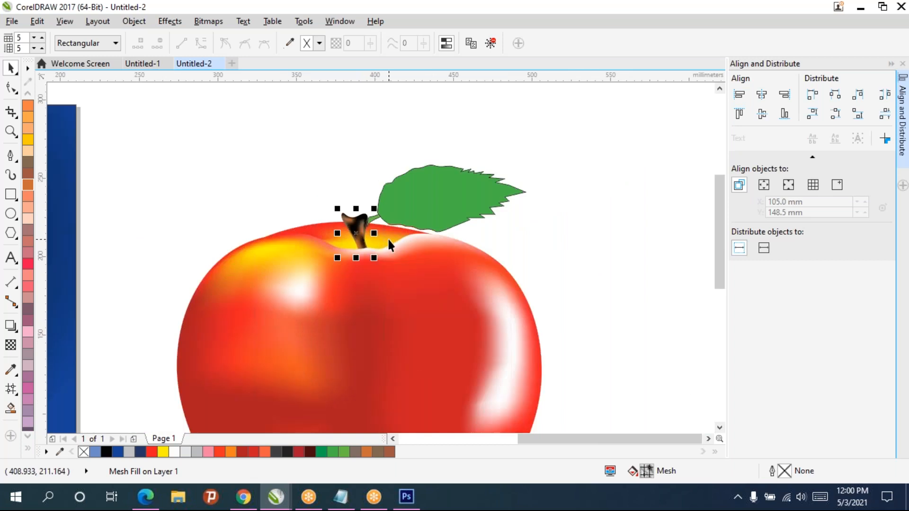
Step: Bring the thin light green stalk to the front of the page, over the leaf
scroll(387, 238, "up", 2)
left_click(438, 184)
left_click(354, 199)
right_click(354, 200)
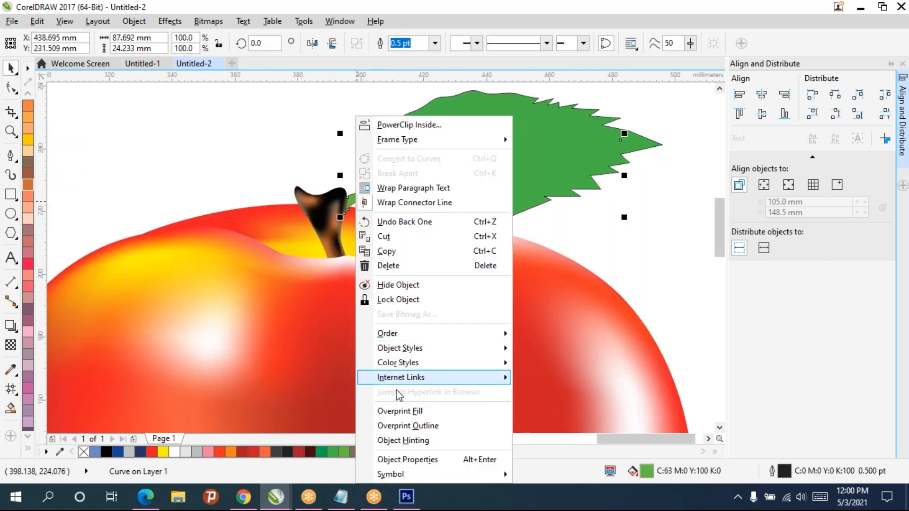
mouse_move(402, 334)
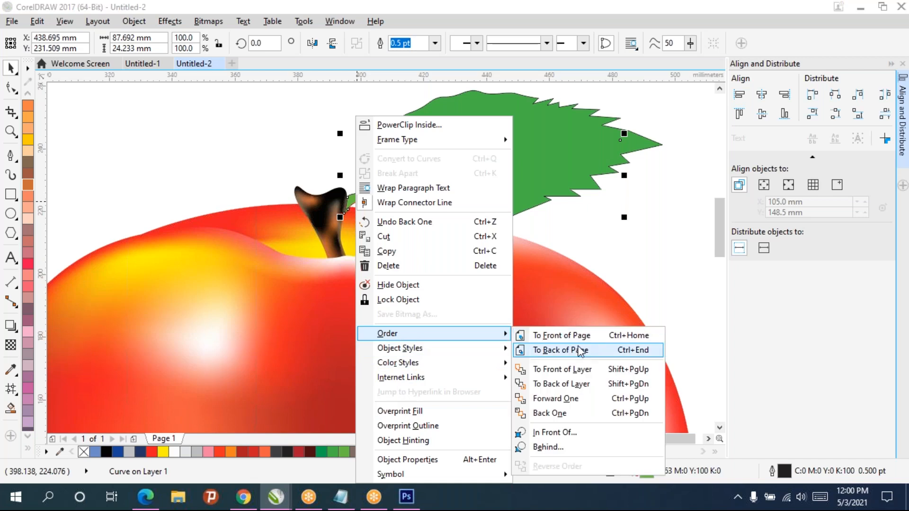
left_click(578, 336)
left_click(611, 228)
Step: Select the stem, stalk and leaf together and remove their outlines
scroll(616, 239, "down", 1)
left_click_drag(616, 238, 341, 224)
left_click_drag(135, 121, 445, 291)
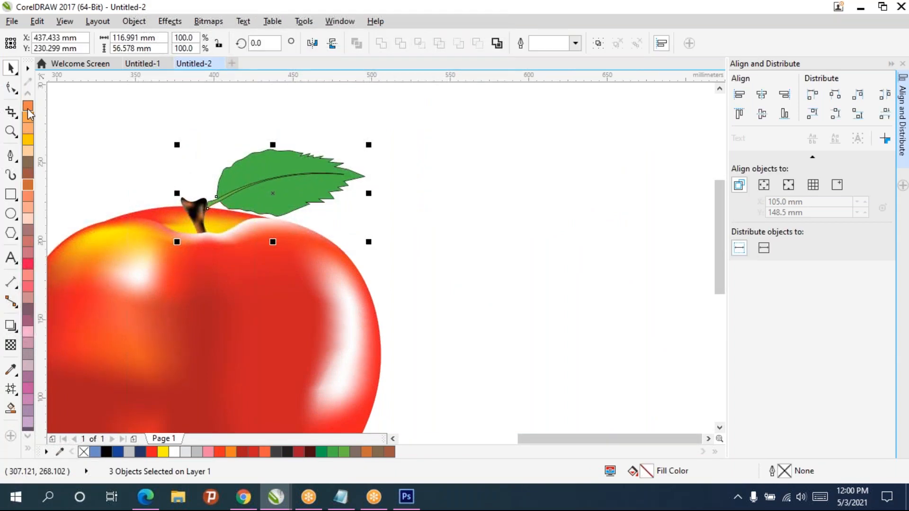
left_click(495, 240)
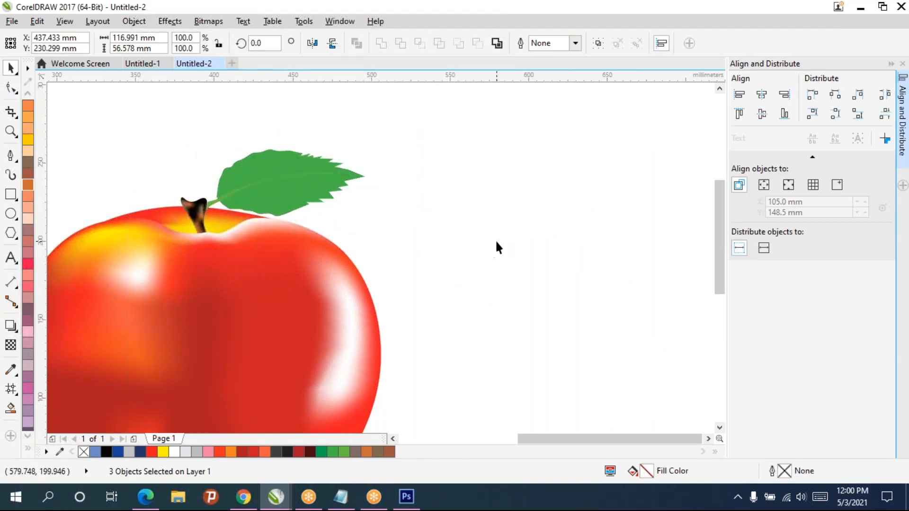
Step: Select the apple's body pieces together with the stem and group them
scroll(193, 253, "down", 1)
left_click_drag(209, 269, 449, 218)
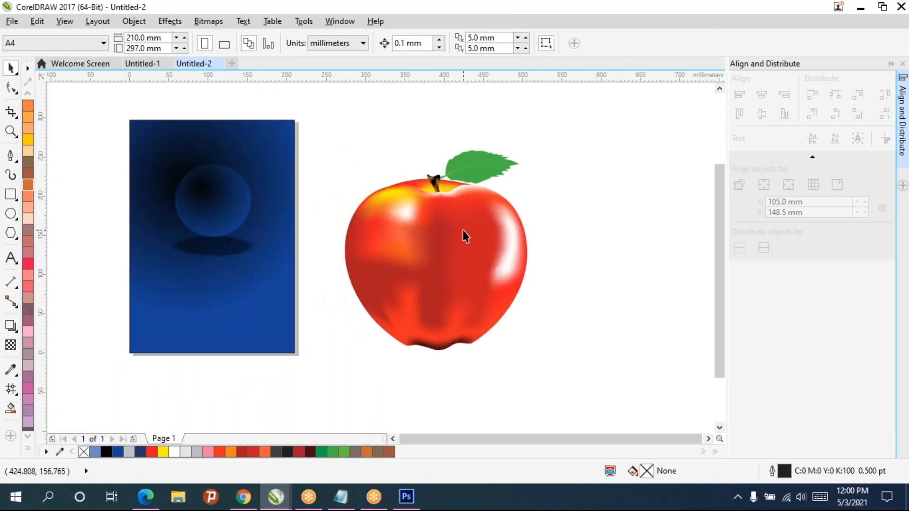
scroll(462, 220, "up", 1)
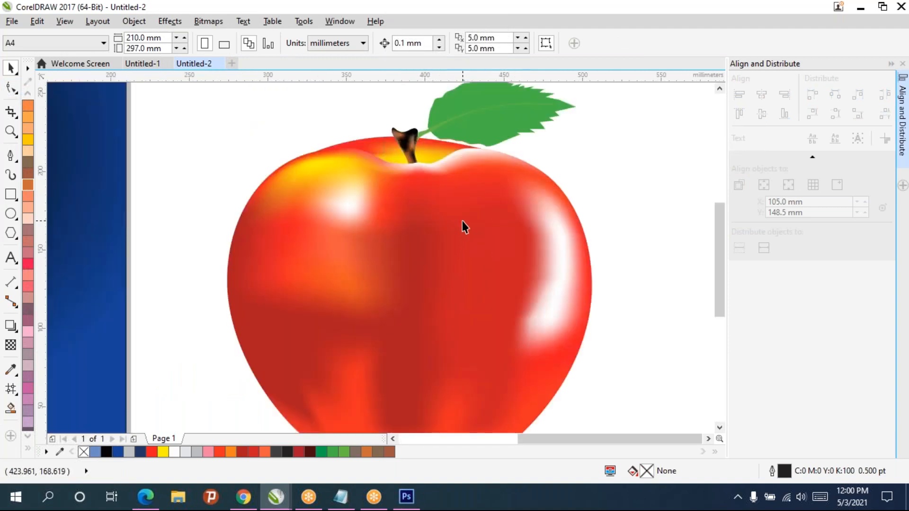
scroll(462, 220, "down", 1)
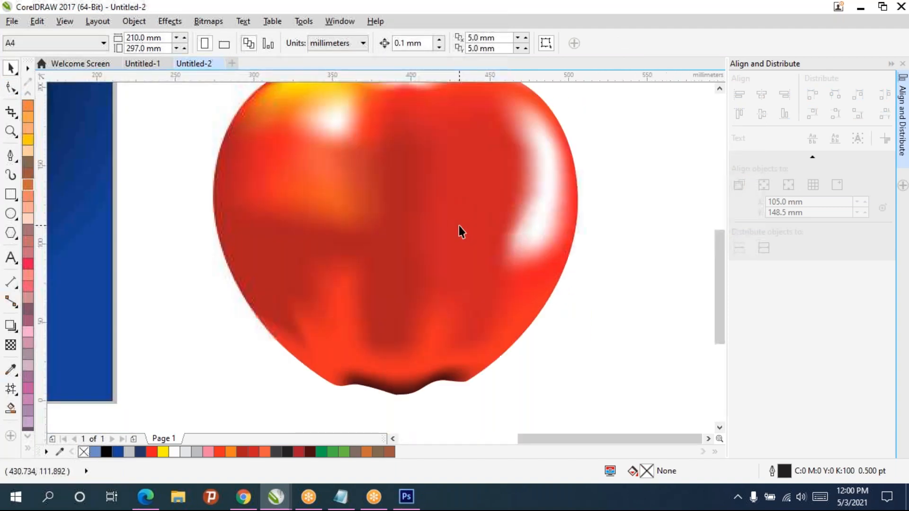
scroll(459, 225, "up", 1)
left_click(473, 235)
scroll(473, 235, "down", 1)
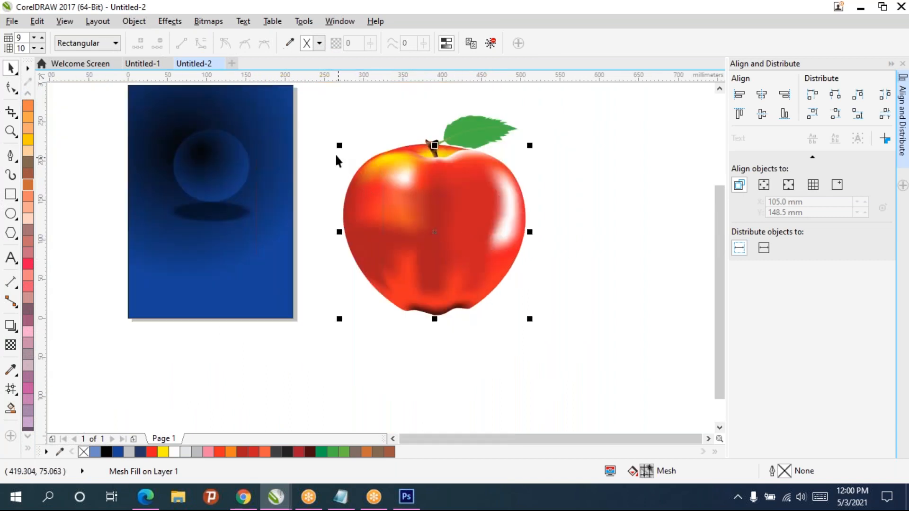
left_click_drag(333, 129, 527, 361)
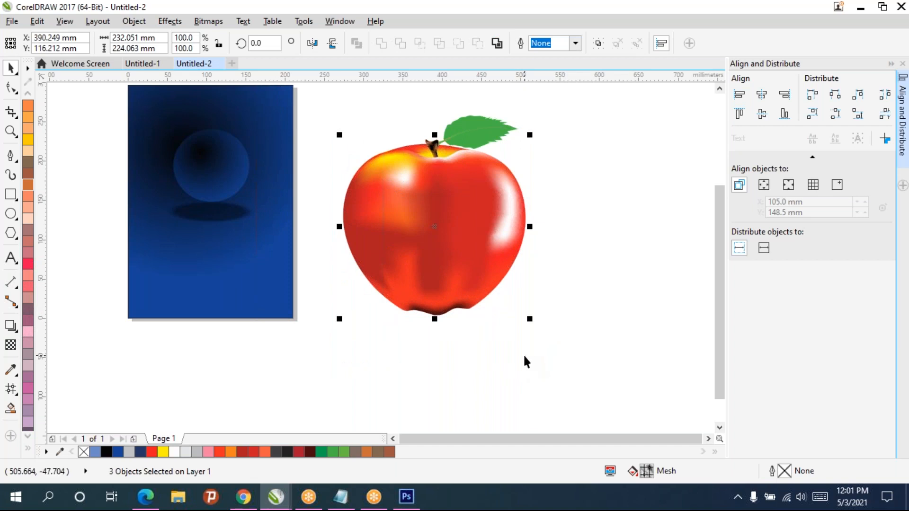
key("ctrl+g")
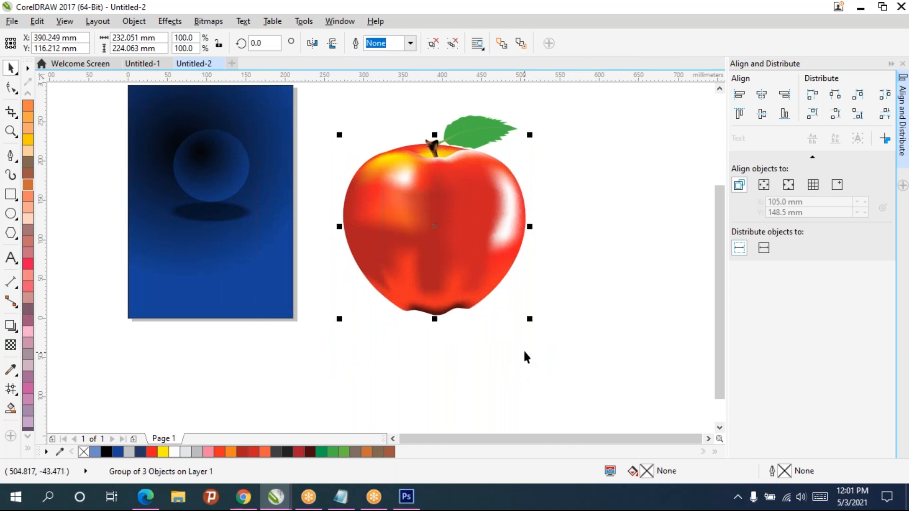
Step: Place a copy of the apple body group diagonally below the original, overlapping it, and fill the copy with solid brown
mouse_move(471, 260)
left_mouse_down()
mouse_move(405, 286)
mouse_move(556, 313)
mouse_move(545, 298)
mouse_move(478, 276)
left_mouse_up()
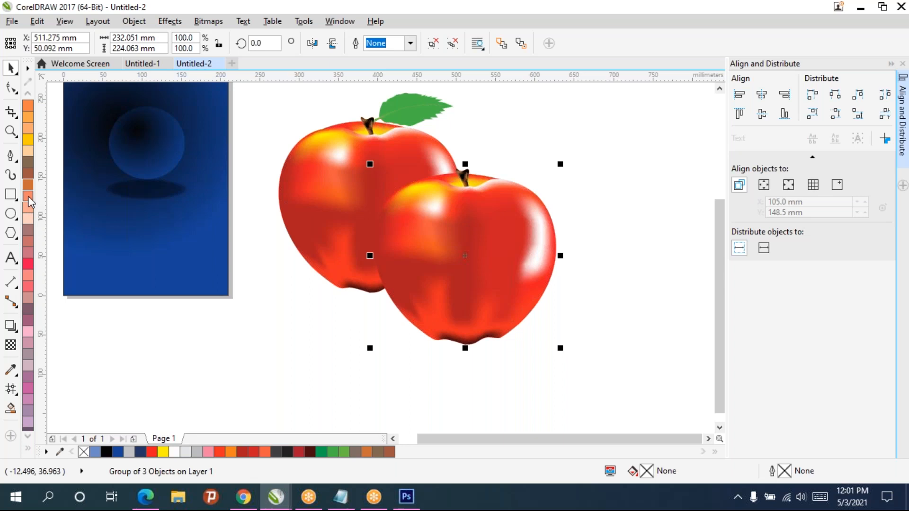
left_click_drag(28, 163, 512, 252)
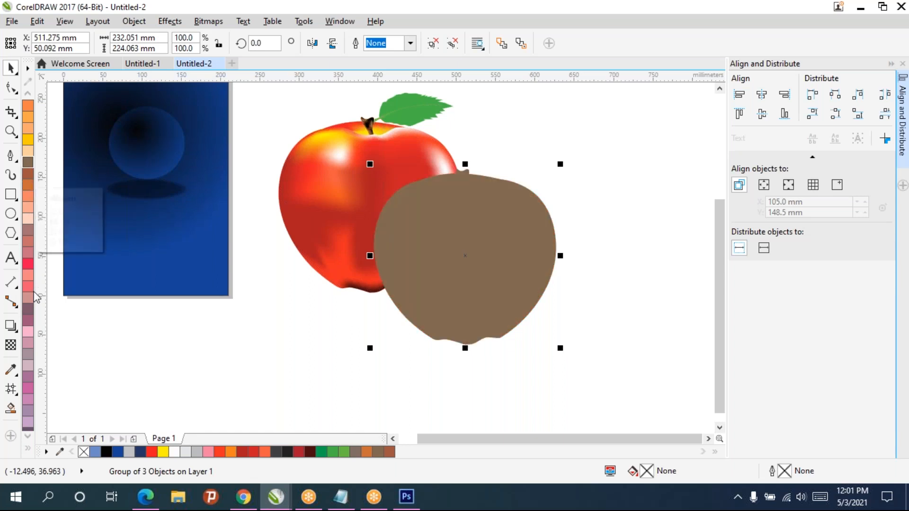
Step: Try a diagonal gradient transparency on the brown copy and replace it with a texture transparency from the Samples library
left_click(11, 346)
left_click_drag(417, 220, 509, 306)
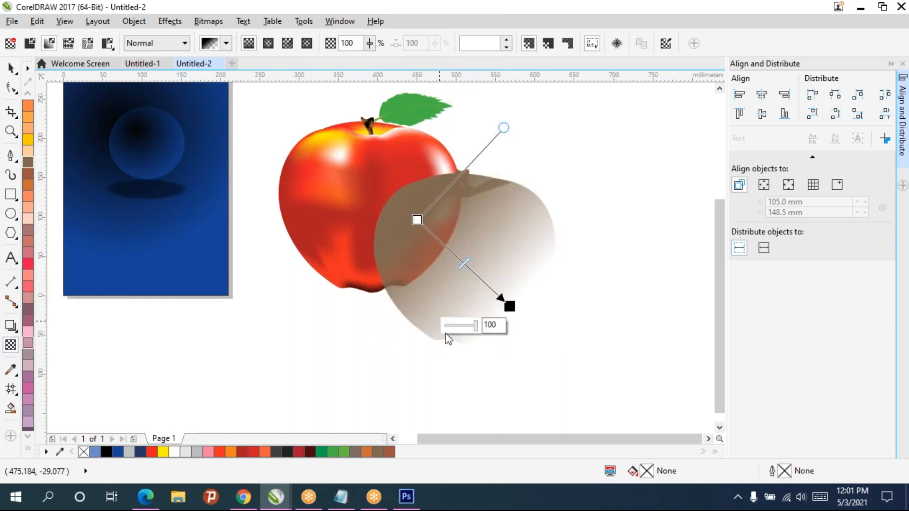
left_click(112, 48)
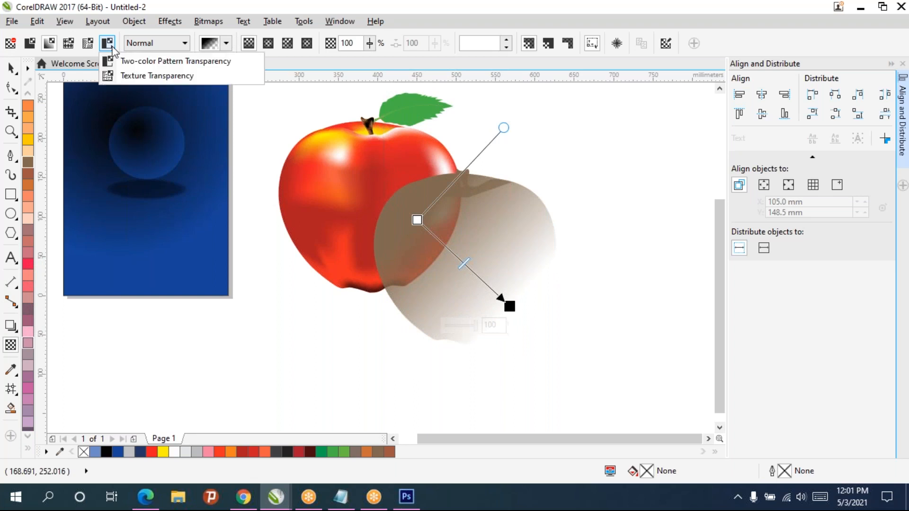
left_click(115, 78)
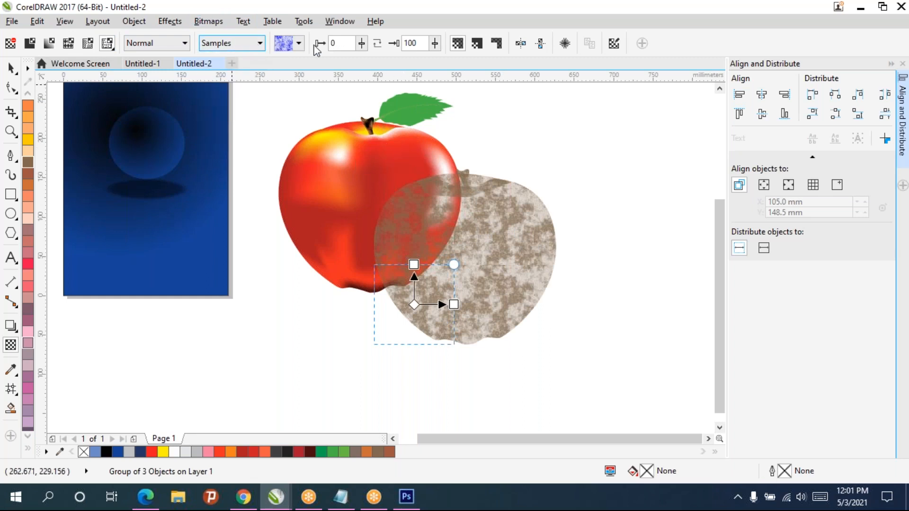
left_click(299, 43)
left_click(300, 44)
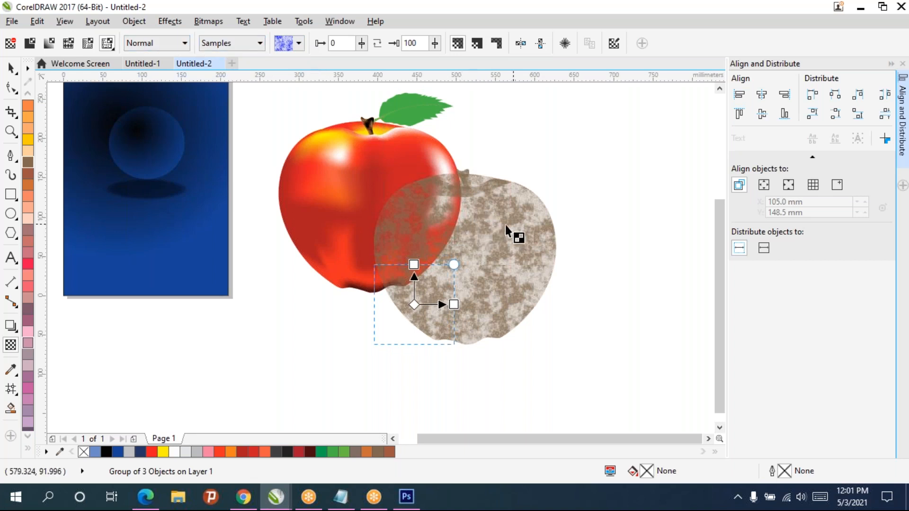
Step: Move the textured brown copy exactly over the original apple and check the mottled skin up close
left_click(11, 67)
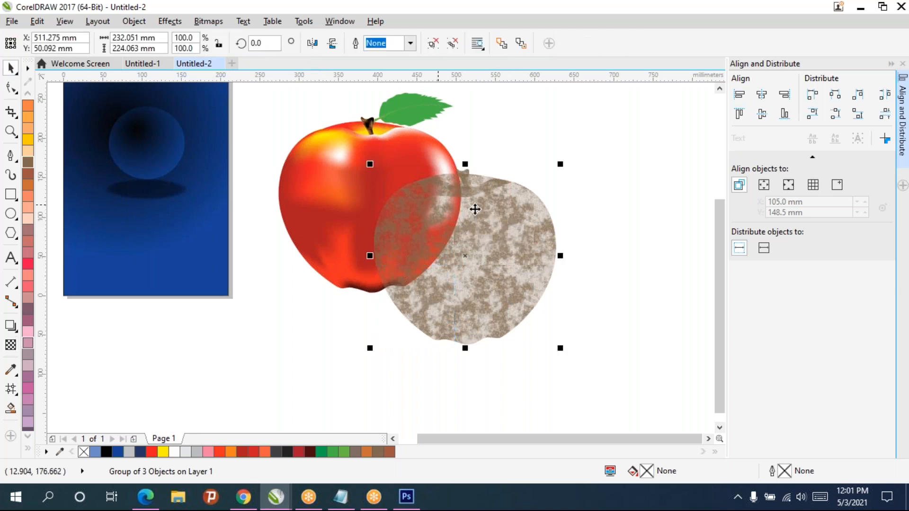
left_click_drag(468, 252, 370, 208)
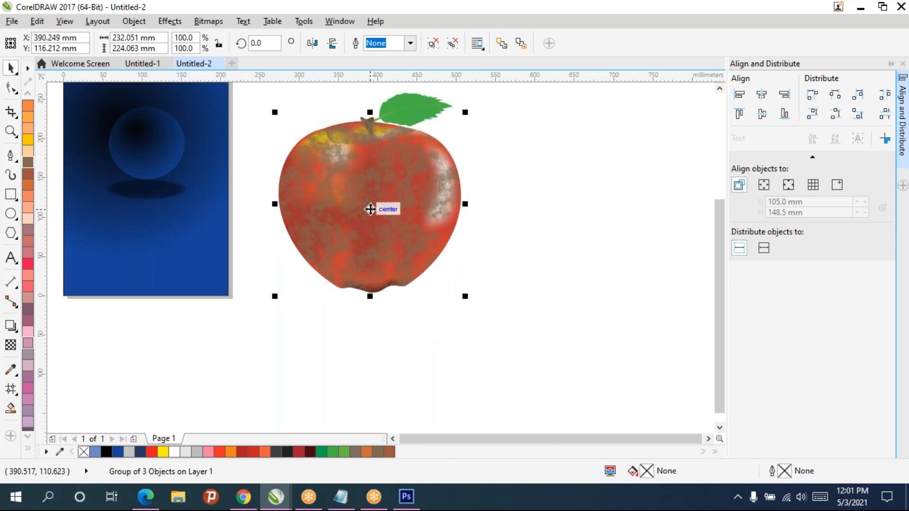
left_click(465, 203)
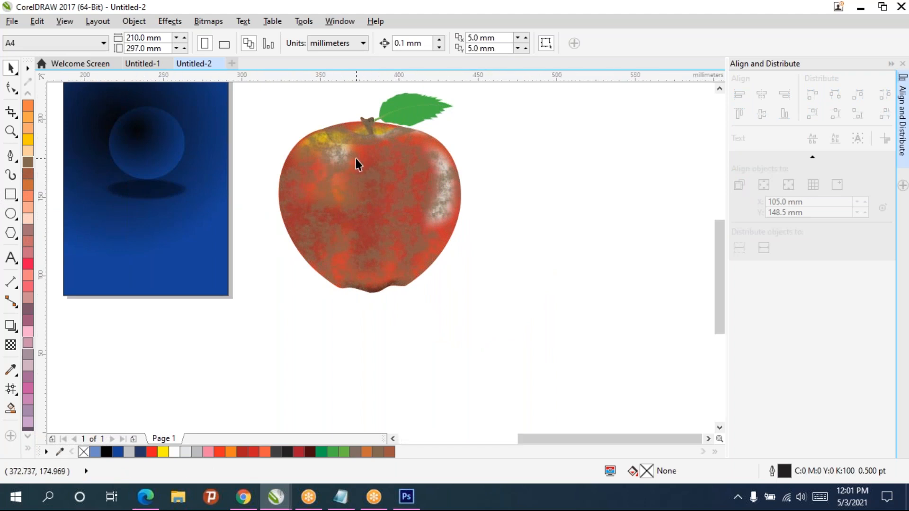
scroll(356, 164, "up", 2)
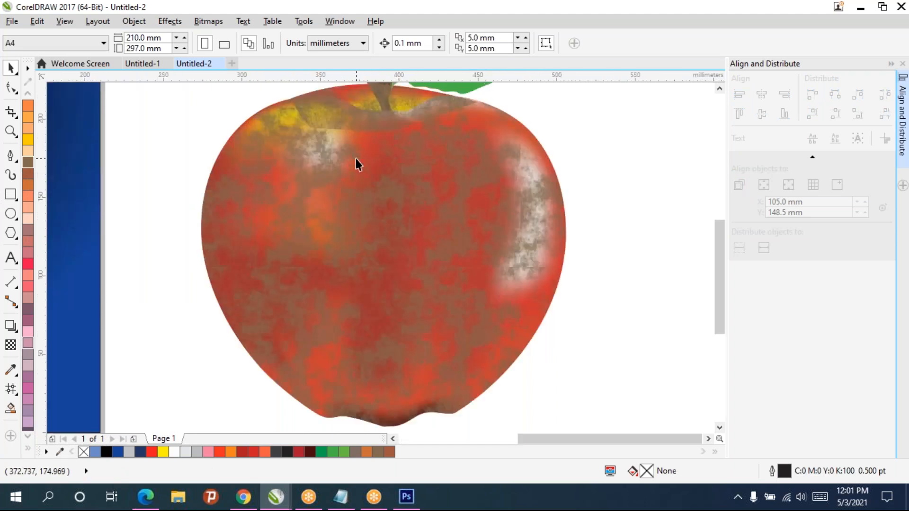
left_click(396, 138)
scroll(430, 178, "down", 2)
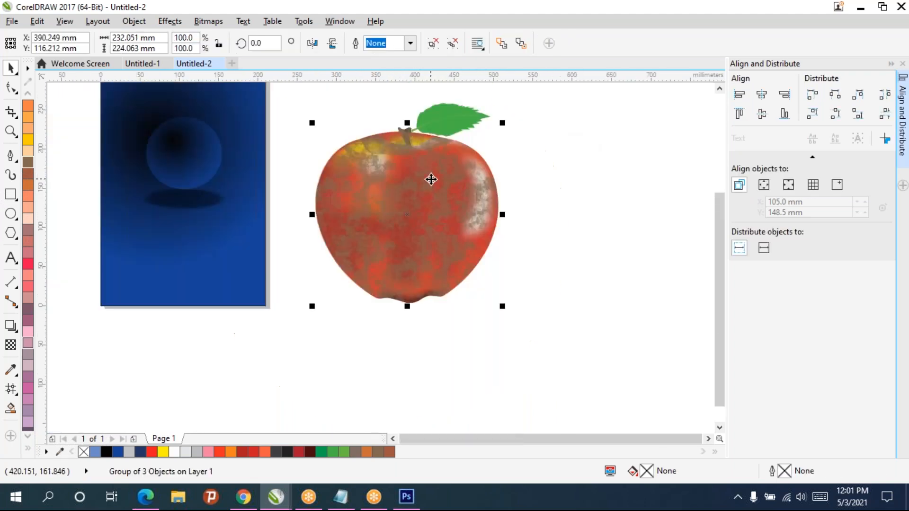
left_click(547, 187)
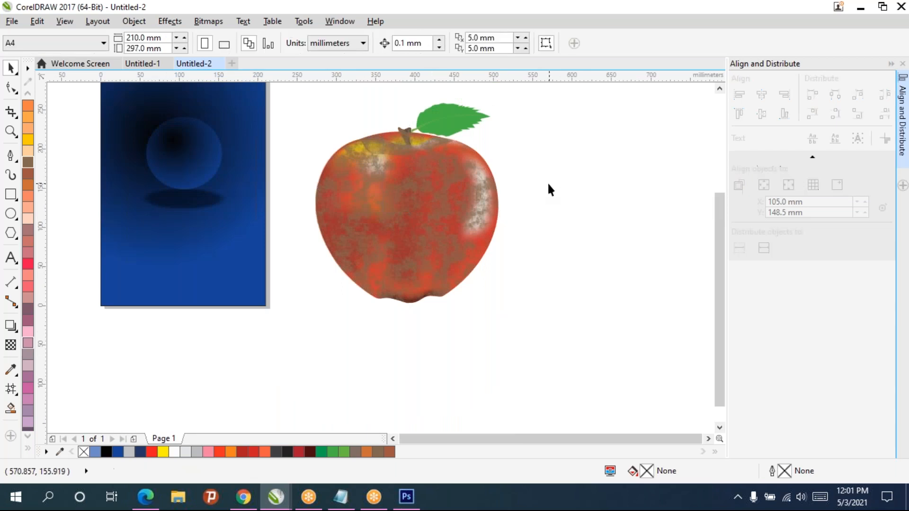
Step: Set the transparency merge mode of the textured copy over the apple to Overlay and inspect the skin
left_click(417, 205)
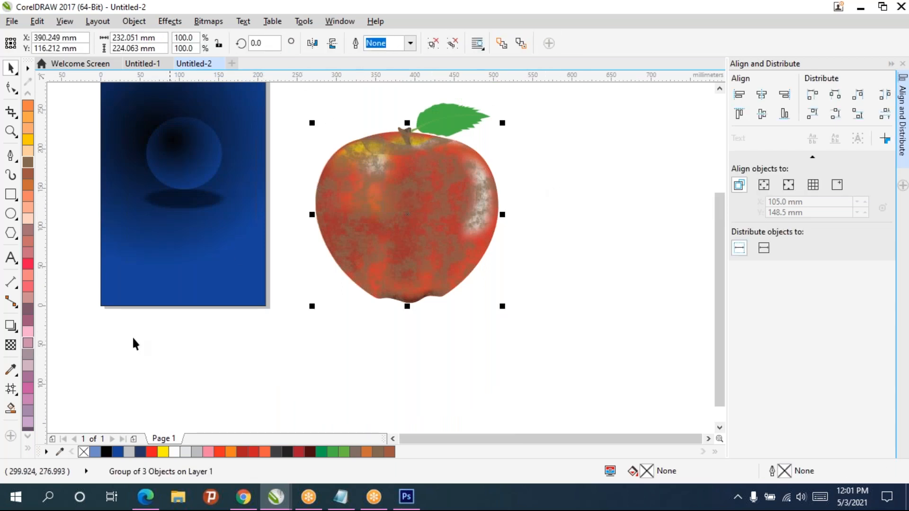
left_click(10, 345)
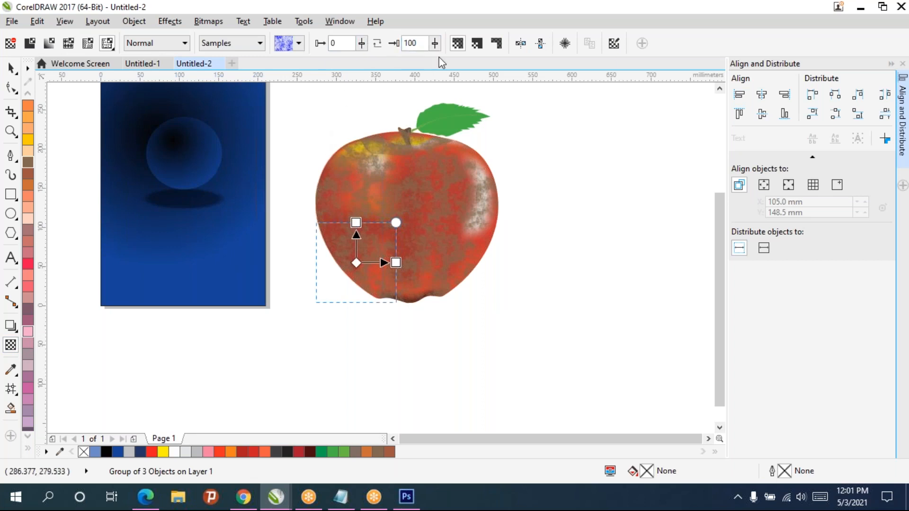
left_click(158, 45)
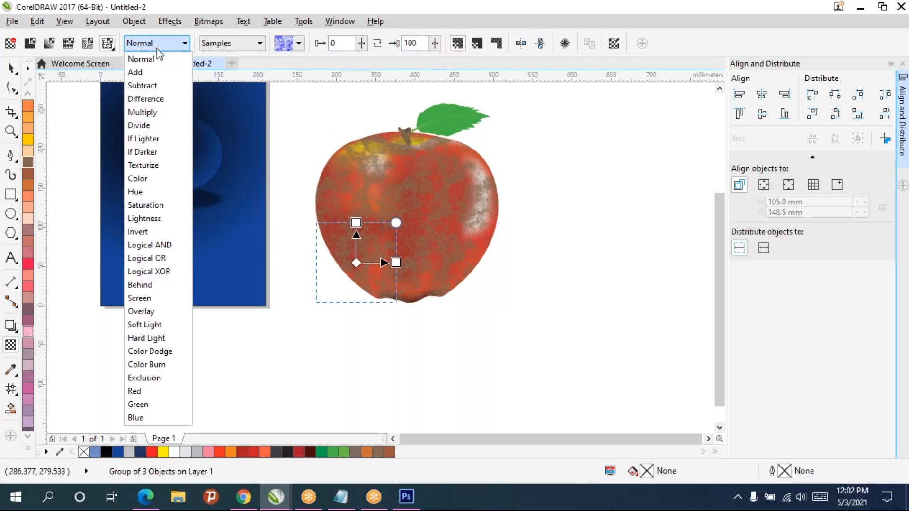
left_click(142, 311)
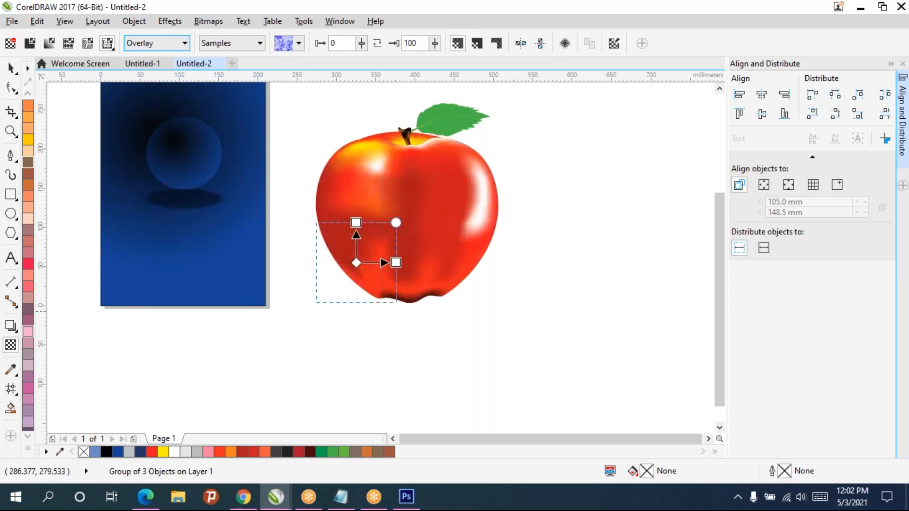
scroll(417, 179, "up", 4)
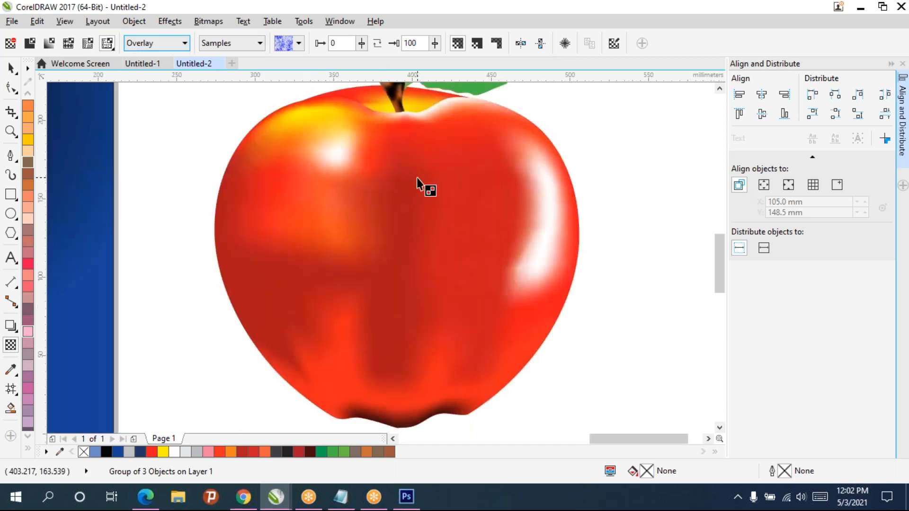
scroll(417, 179, "down", 2)
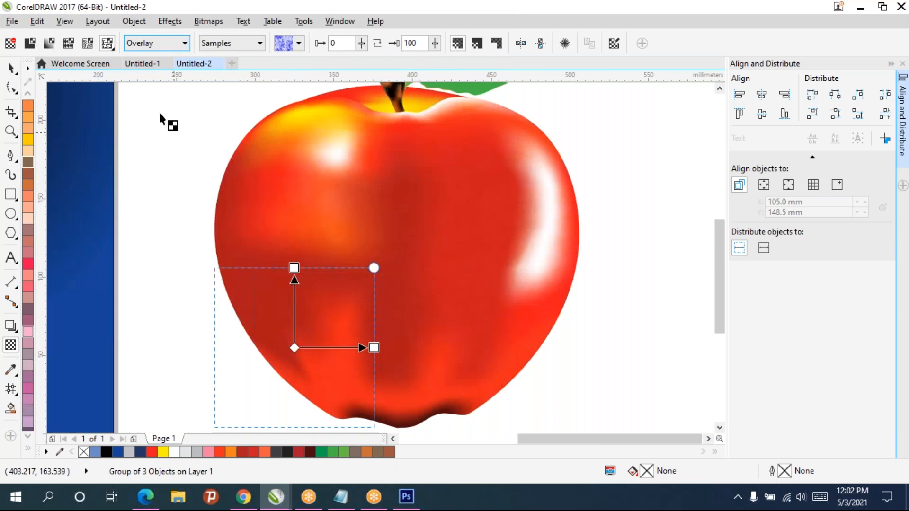
Step: Try the Add and Screen merge modes on the textured copy and return it to Overlay
left_click(163, 45)
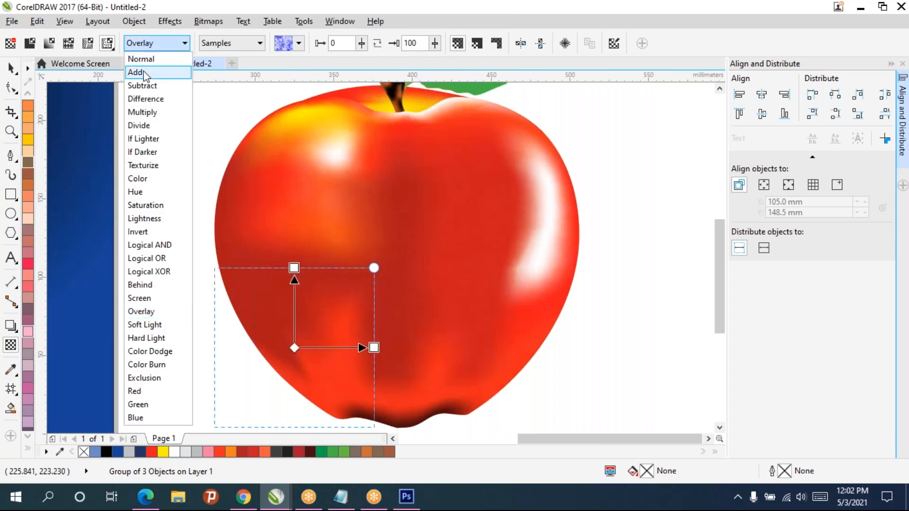
left_click(144, 73)
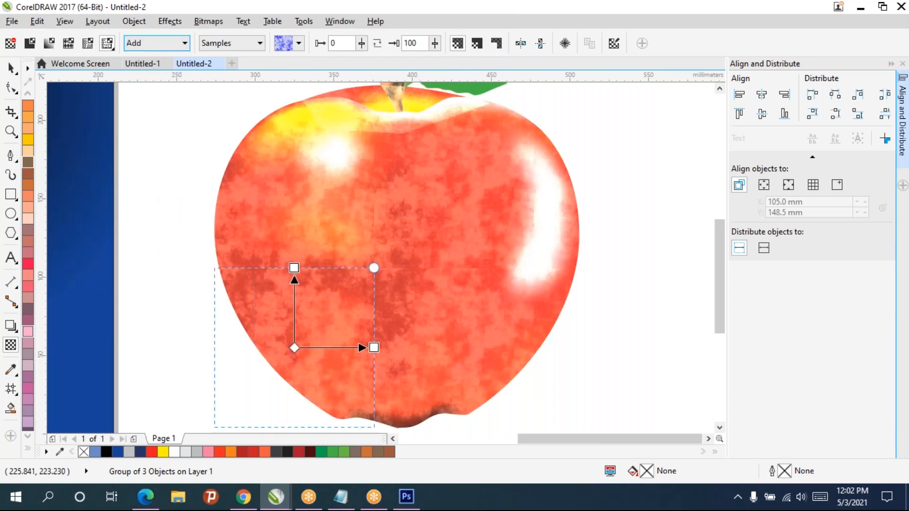
left_click(149, 44)
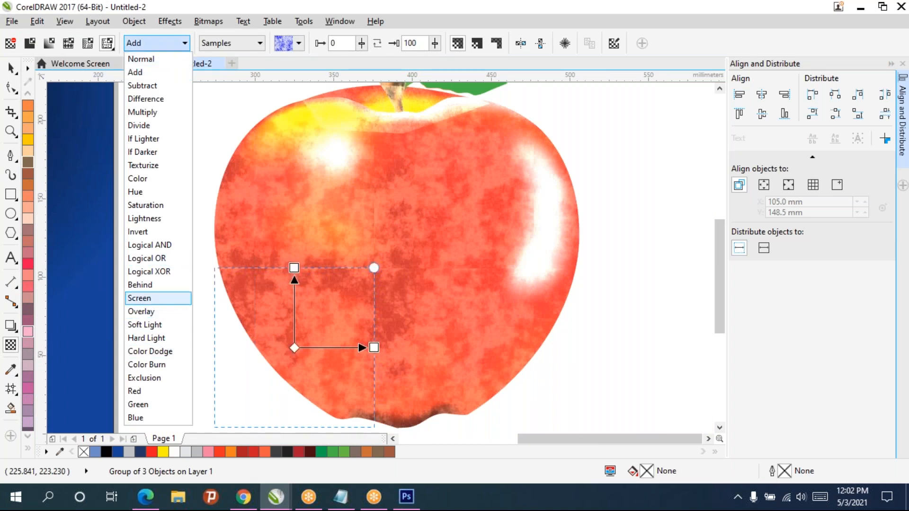
left_click(158, 300)
left_click(166, 45)
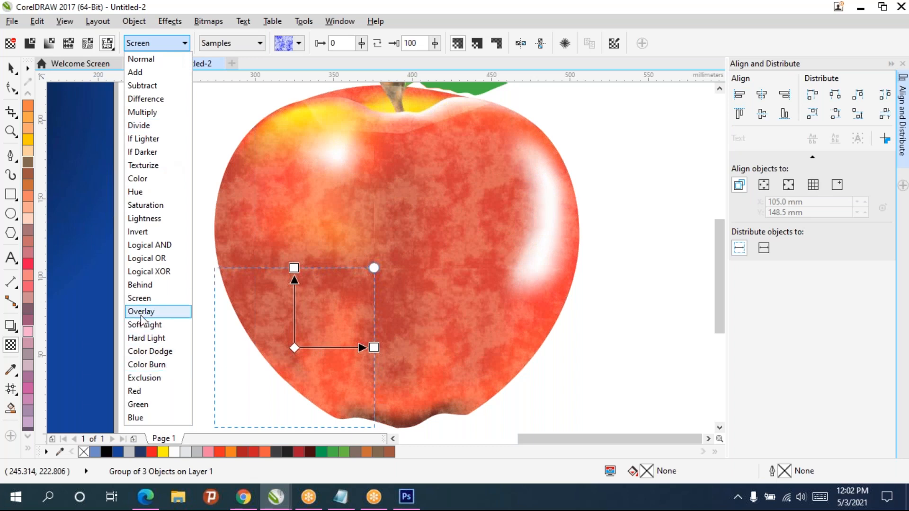
left_click(158, 312)
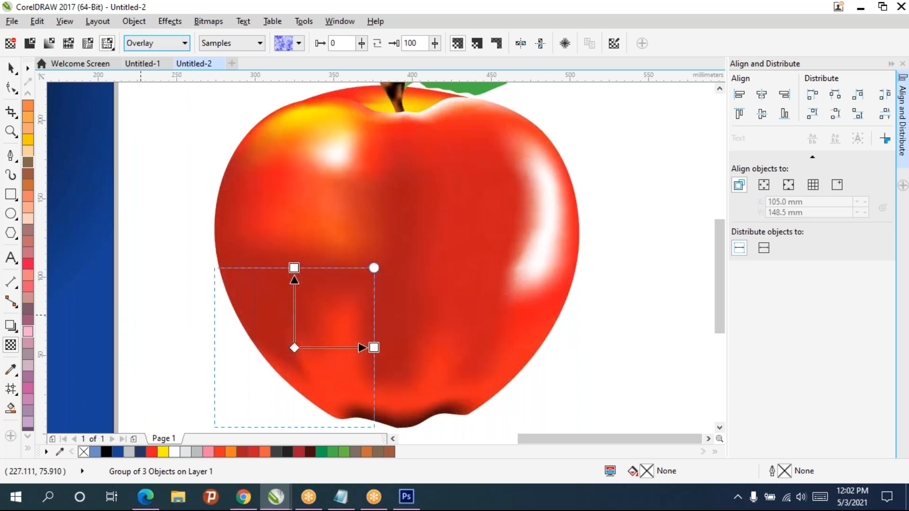
Step: Change the copy's transparency texture to the pale multicoloured speckle sample and bring up the texture samples again
left_click(297, 44)
left_click(325, 204)
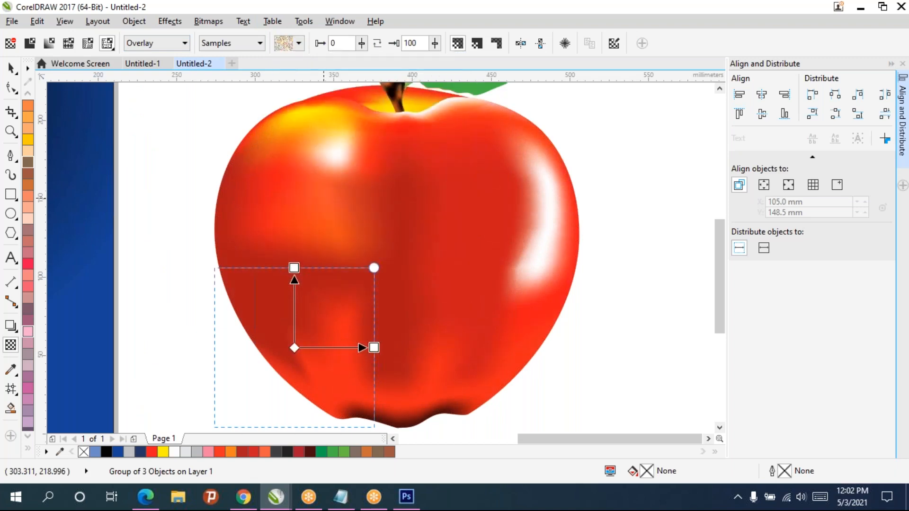
left_click(298, 43)
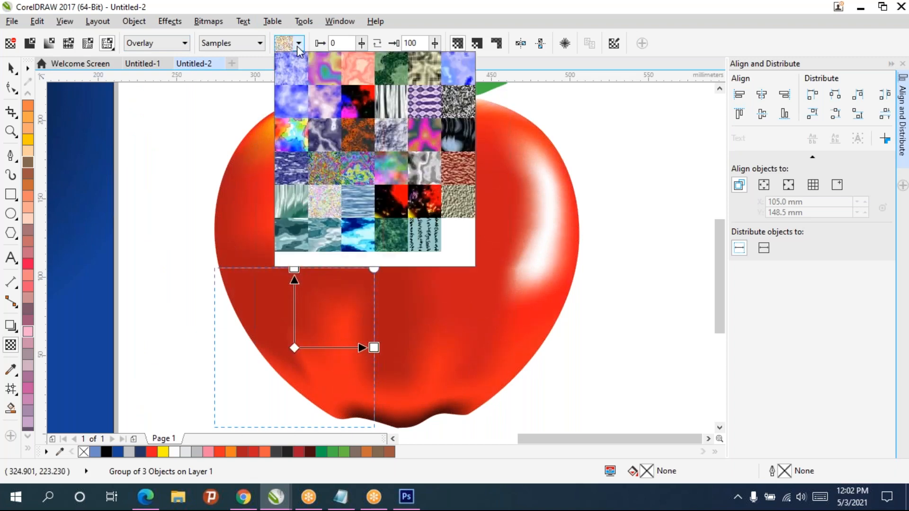
Step: Apply the beige grainy texture from Samples as the apple overlay group's transparency and fill the group with Autumn Orange
left_click(458, 195)
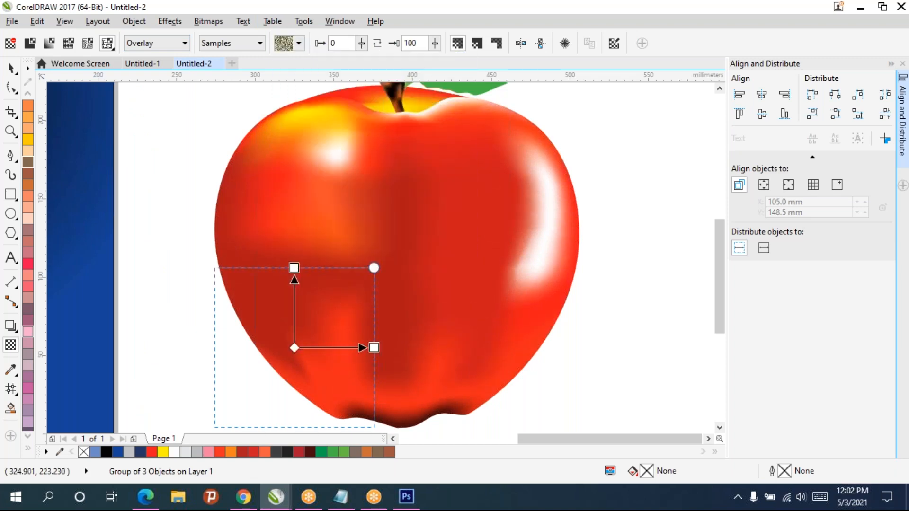
left_click(250, 45)
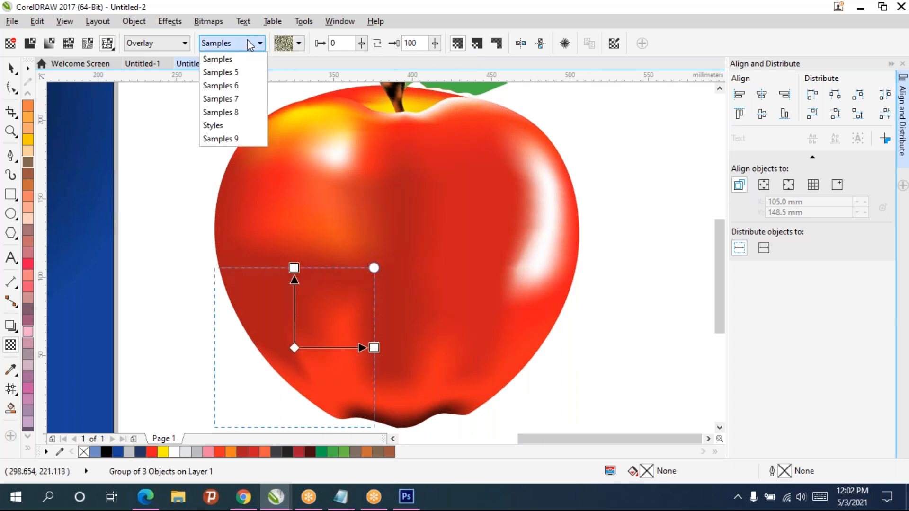
left_click(507, 210)
scroll(28, 179, "up", 4)
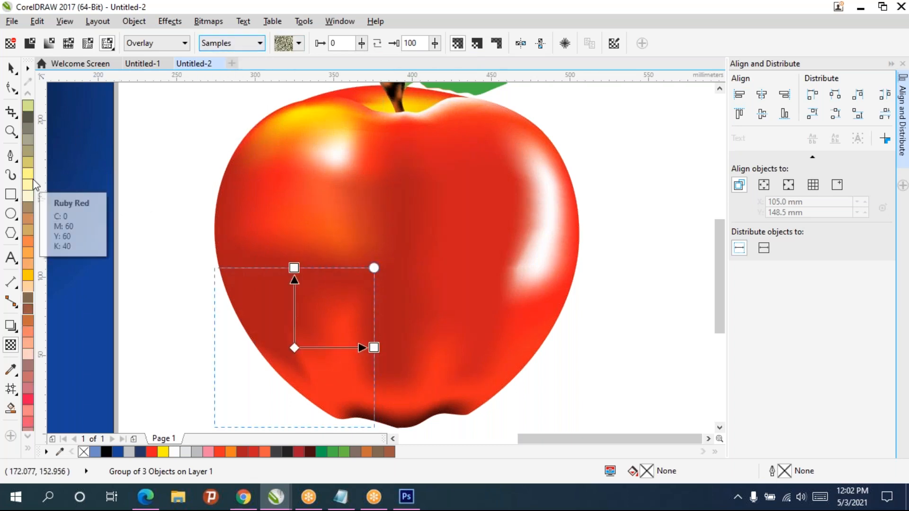
left_click(29, 244)
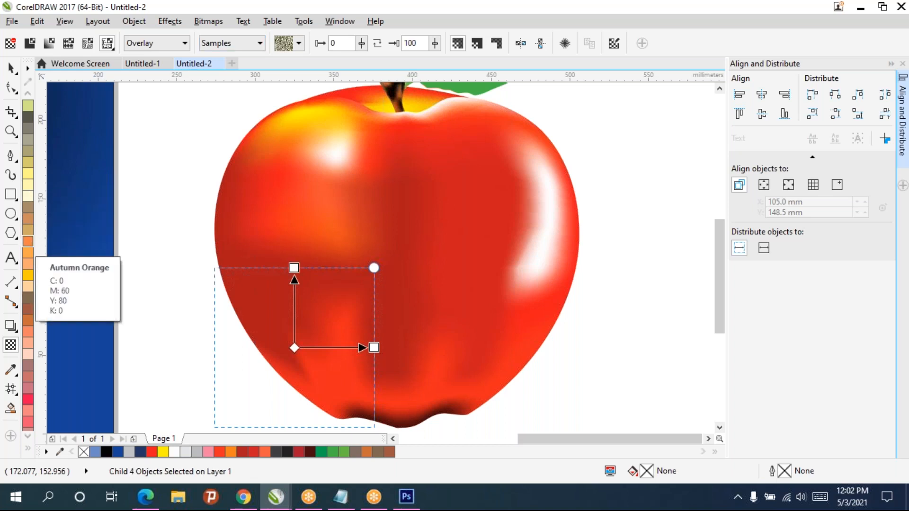
scroll(377, 133, "up", 2)
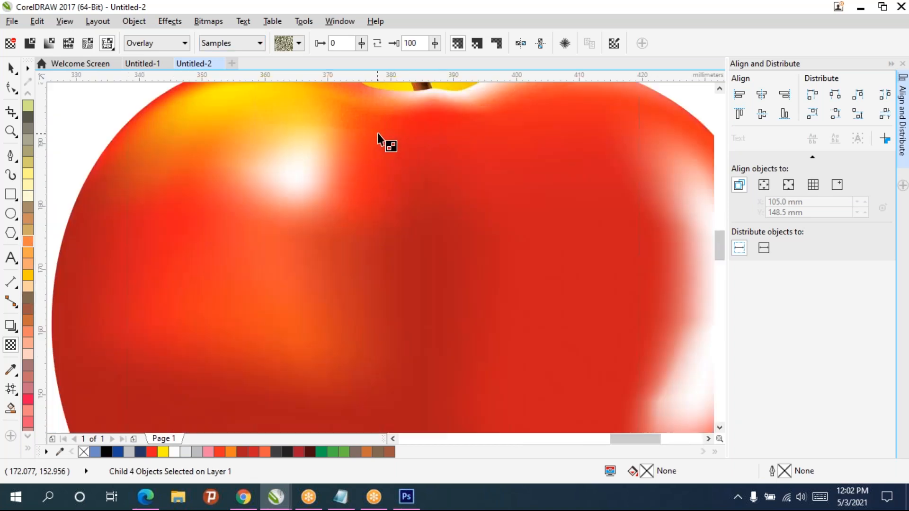
scroll(377, 134, "down", 2)
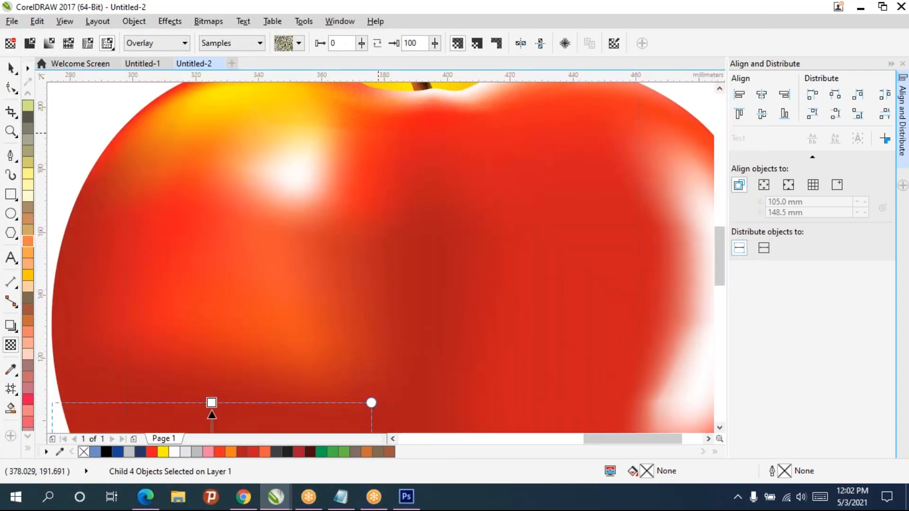
Step: Enlarge and slightly rotate the texture transparency tile so that it spans most of the apple's body
left_click_drag(380, 259, 362, 205)
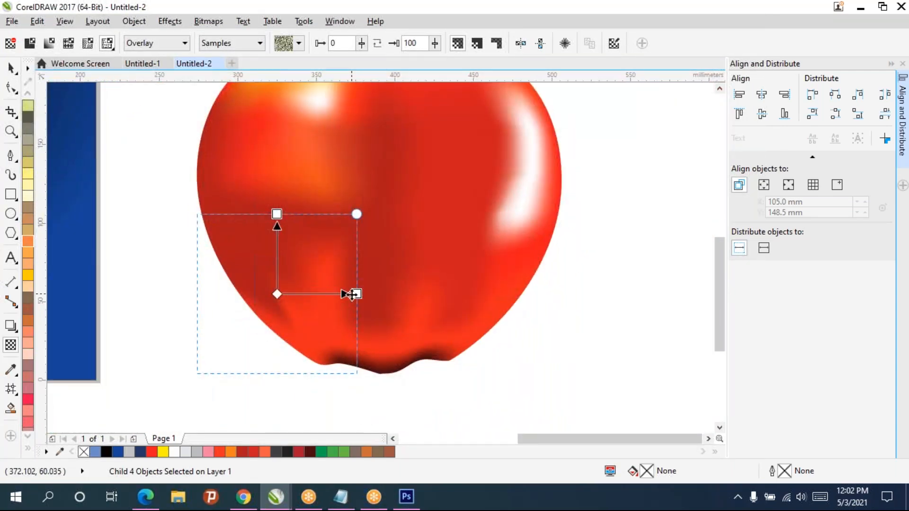
left_click_drag(357, 294, 479, 299)
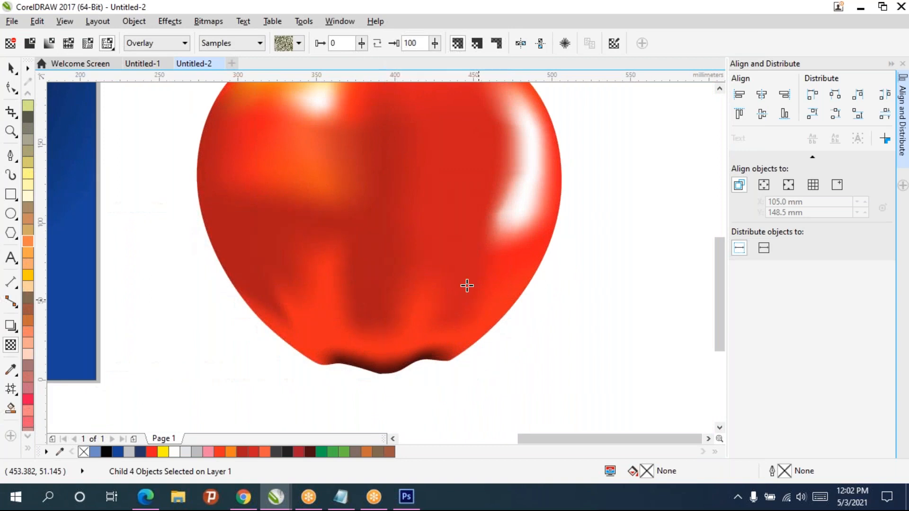
left_click_drag(277, 214, 286, 244)
scroll(299, 117, "down", 1)
scroll(296, 188, "up", 1)
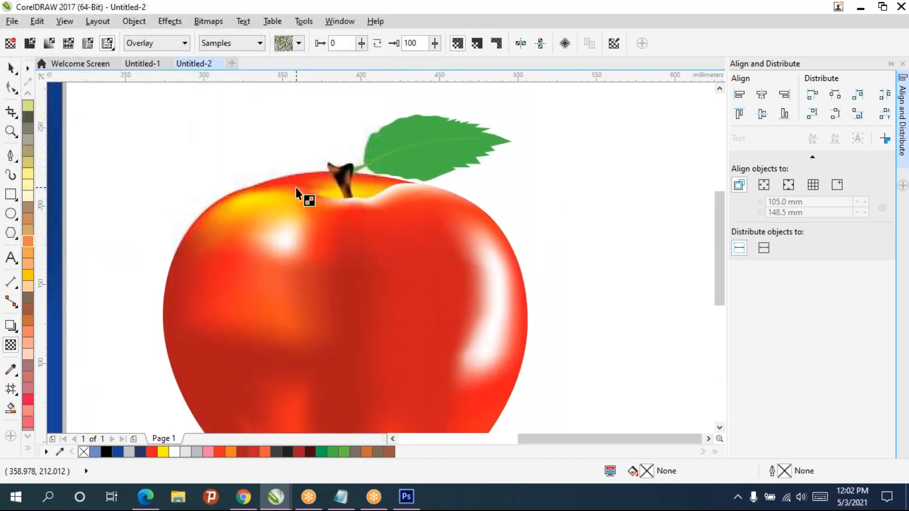
scroll(284, 219, "up", 2)
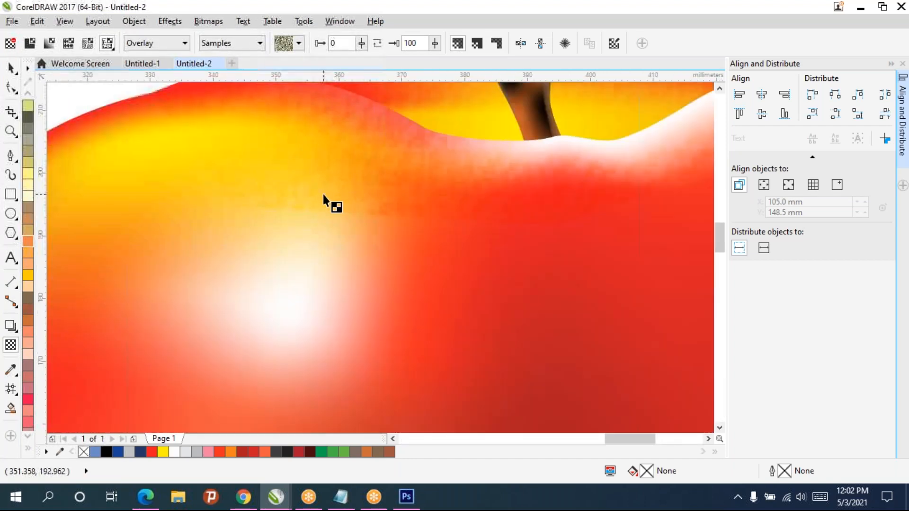
scroll(326, 194, "down", 1)
scroll(394, 189, "down", 1)
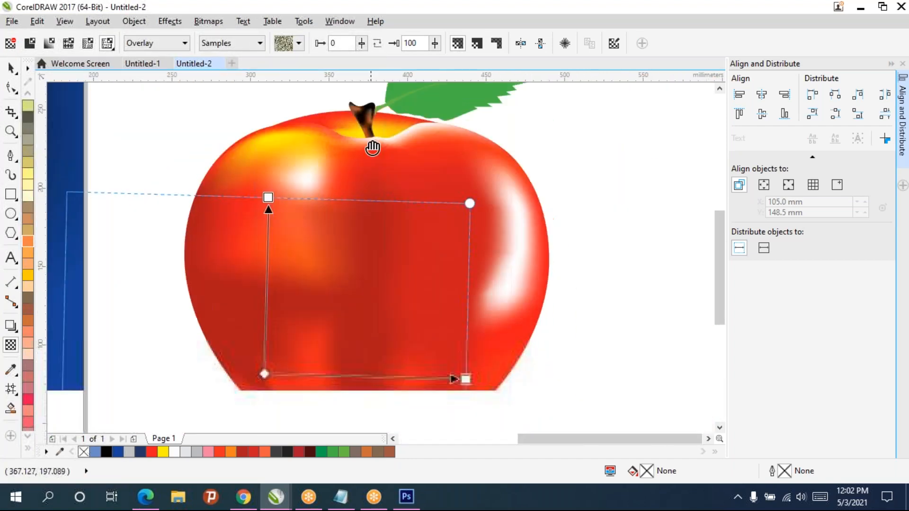
Step: Switch the transparency texture library to Styles and apply the grey-green speckled texture to the overlay group
left_click(299, 43)
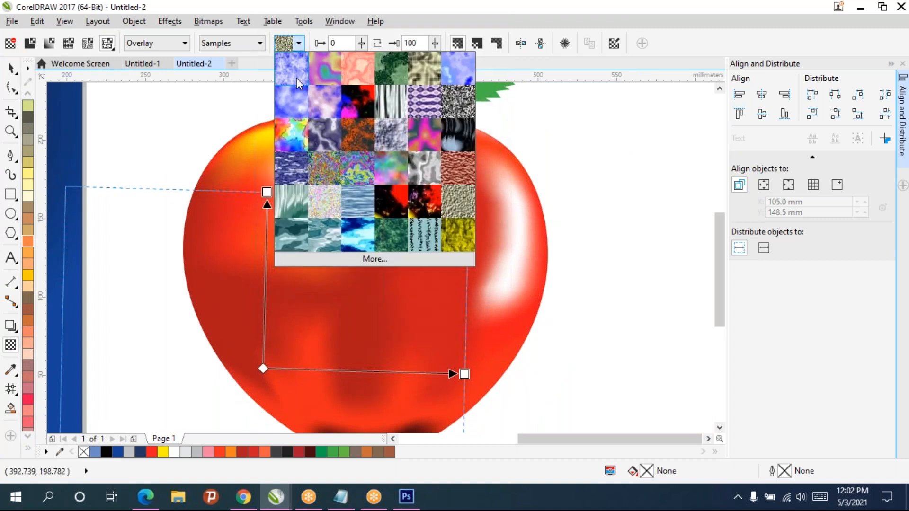
left_click(232, 42)
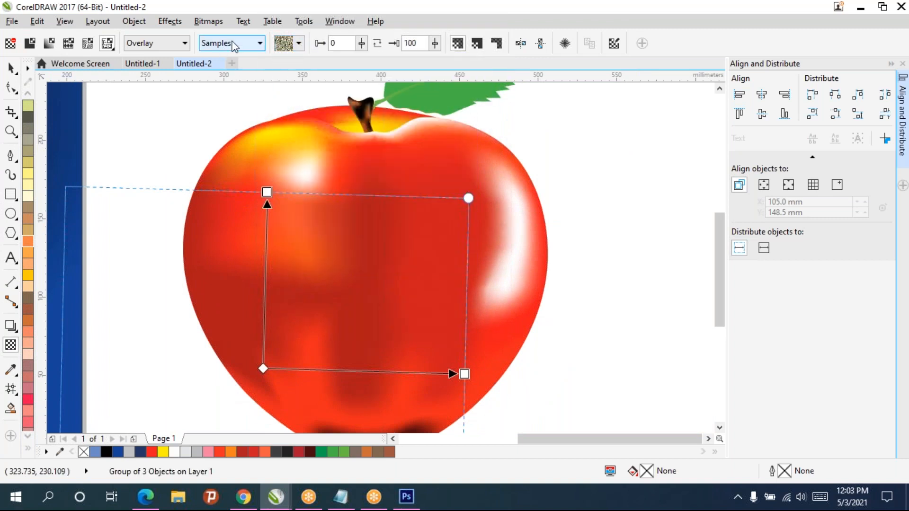
left_click(259, 45)
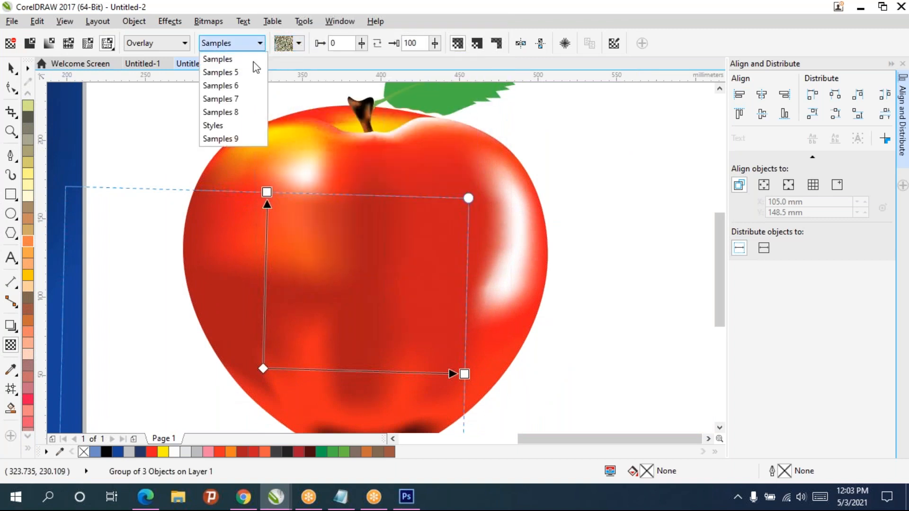
left_click(232, 126)
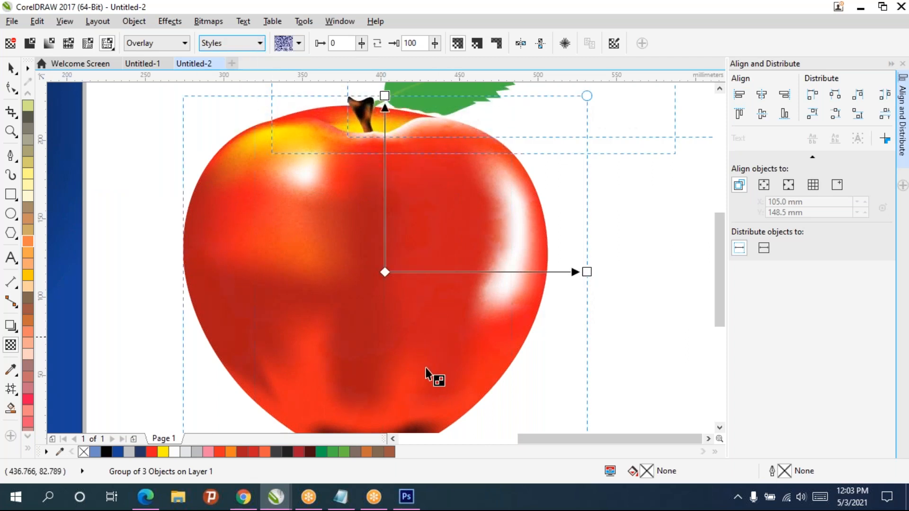
left_click(299, 43)
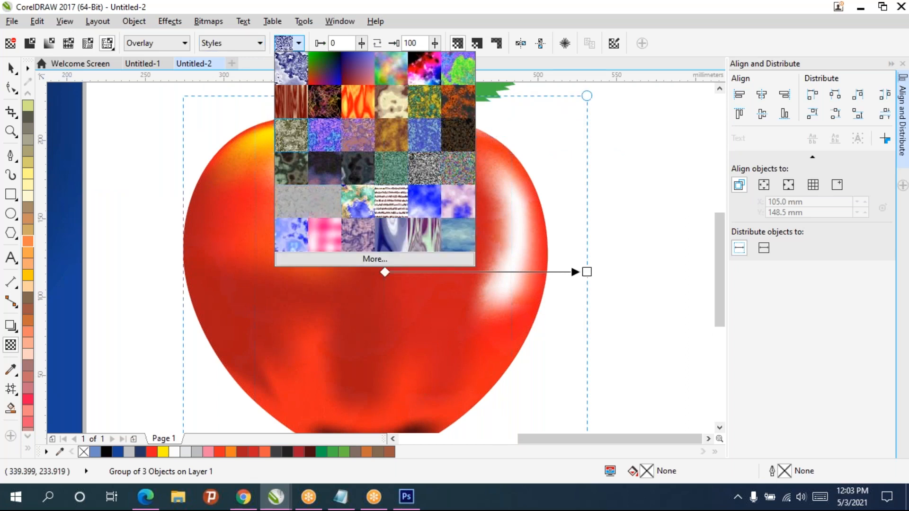
left_click(284, 139)
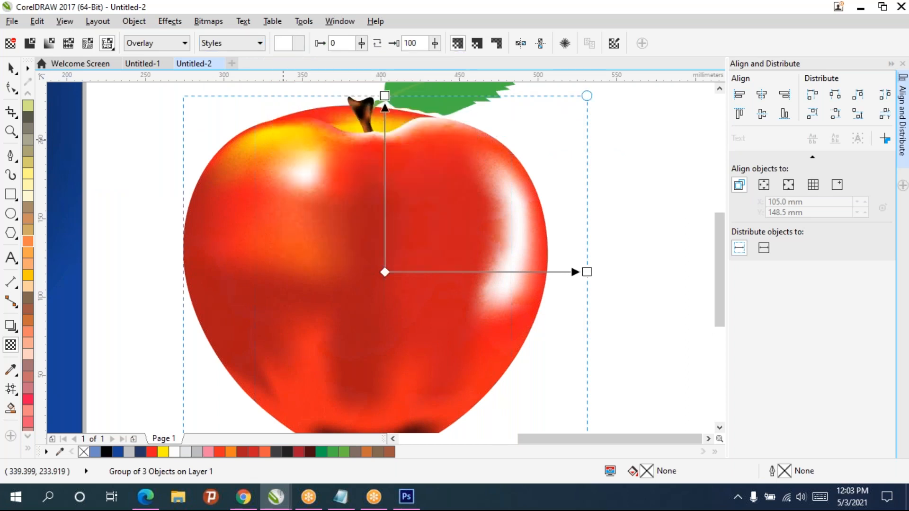
Step: Set the fill colour of the apple's texture overlay group to Brick Red
left_click(30, 118)
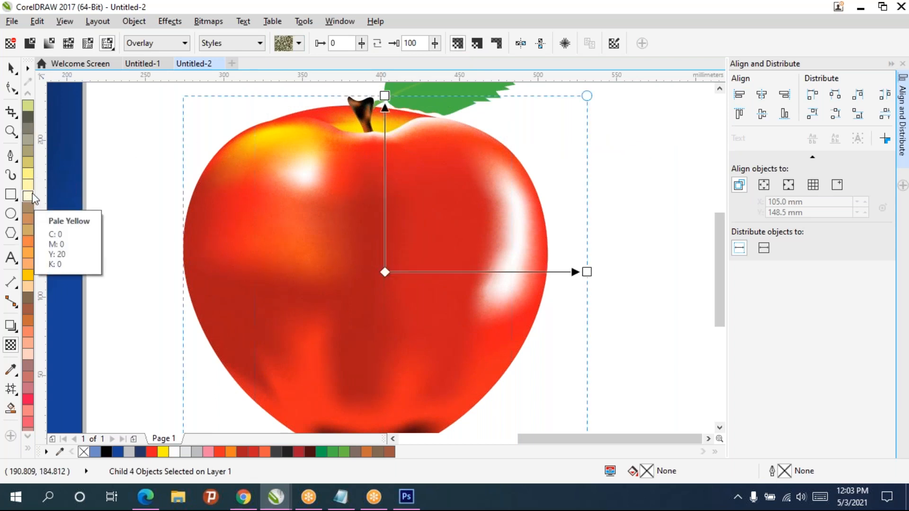
scroll(32, 199, "down", 3)
scroll(32, 199, "up", 4)
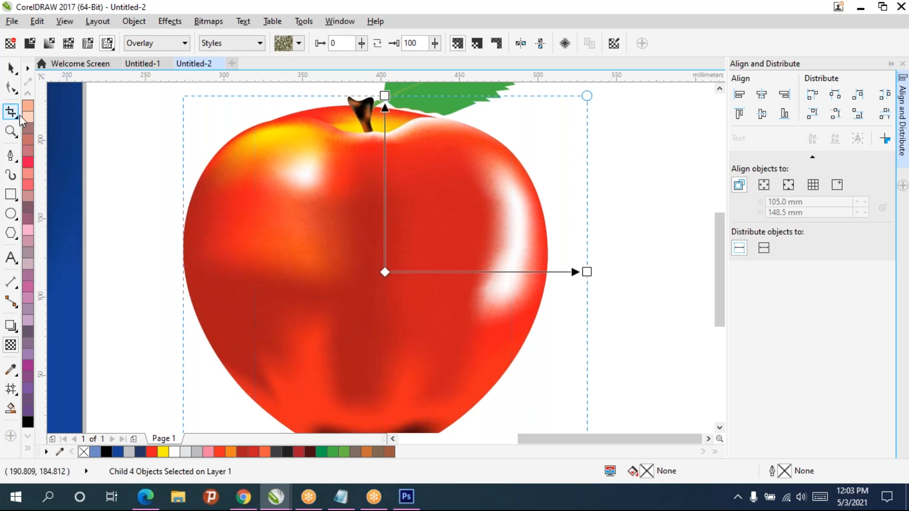
scroll(29, 121, "up", 5)
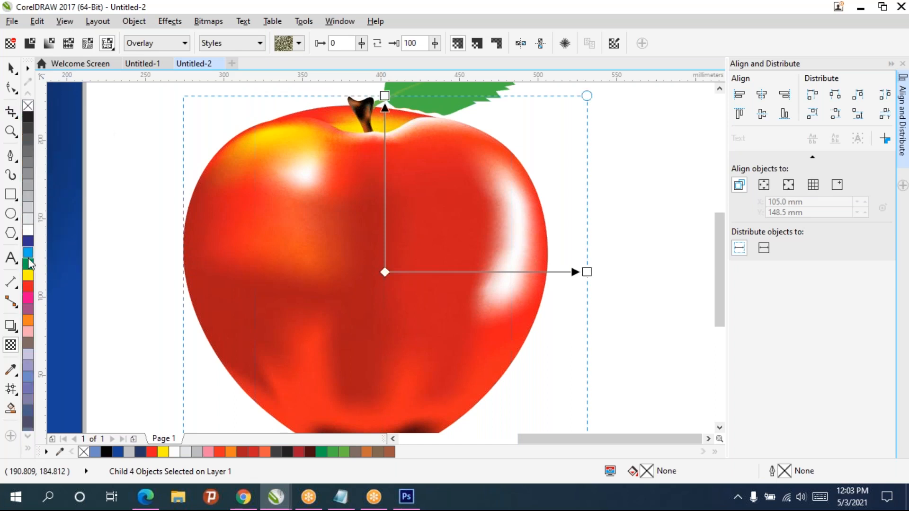
left_click(10, 69)
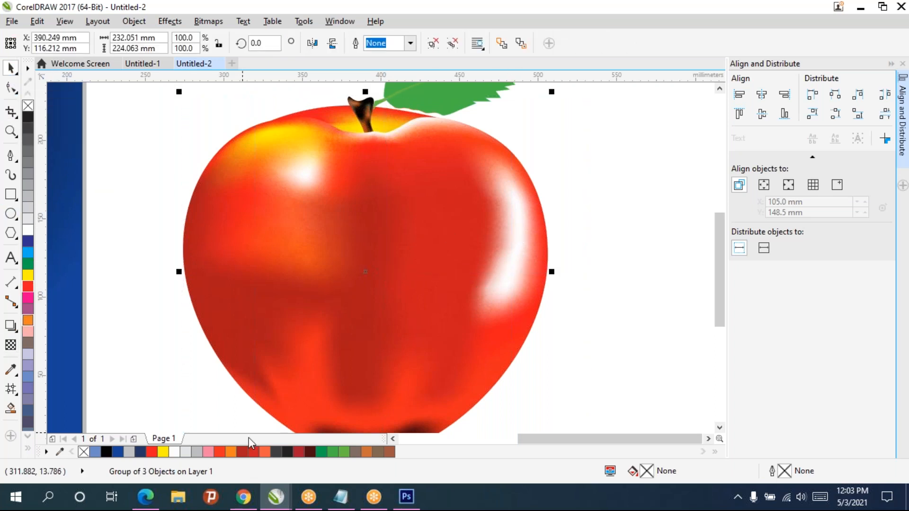
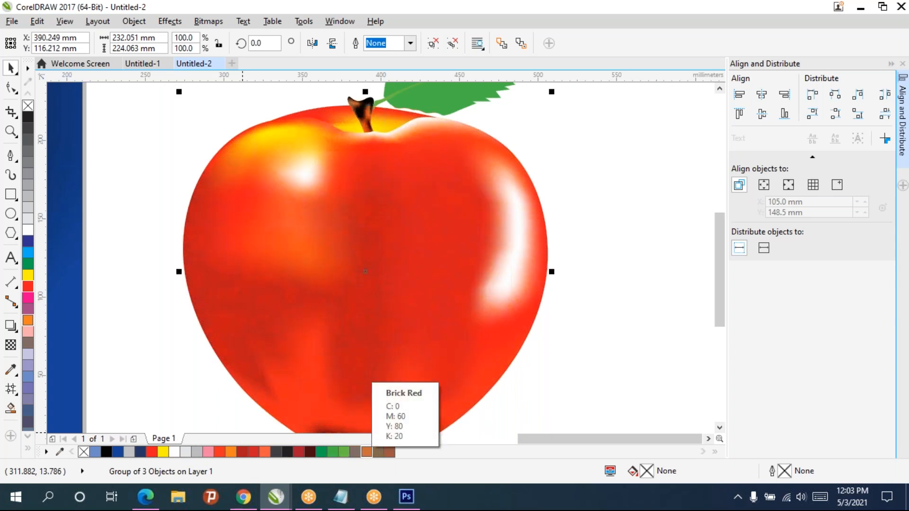
scroll(260, 134, "down", 2)
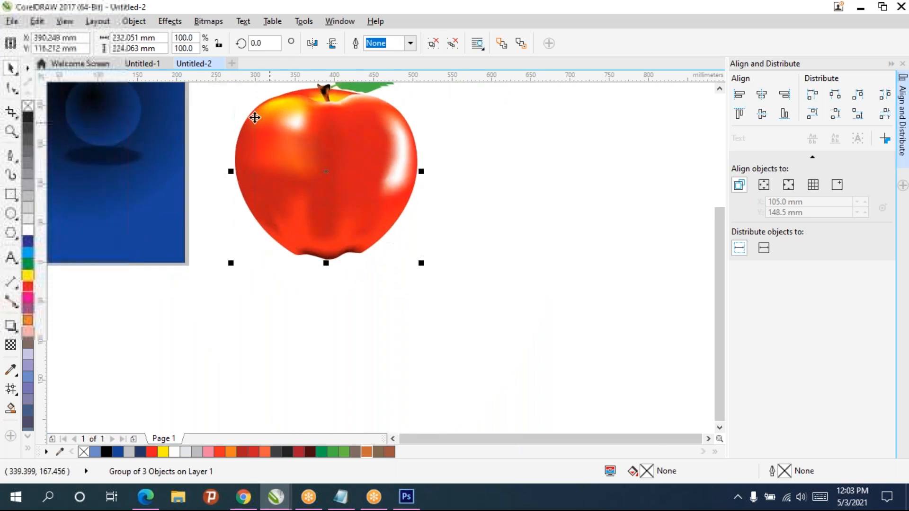
Step: Set the texture library of the overlay group's transparency to Samples
left_click(10, 345)
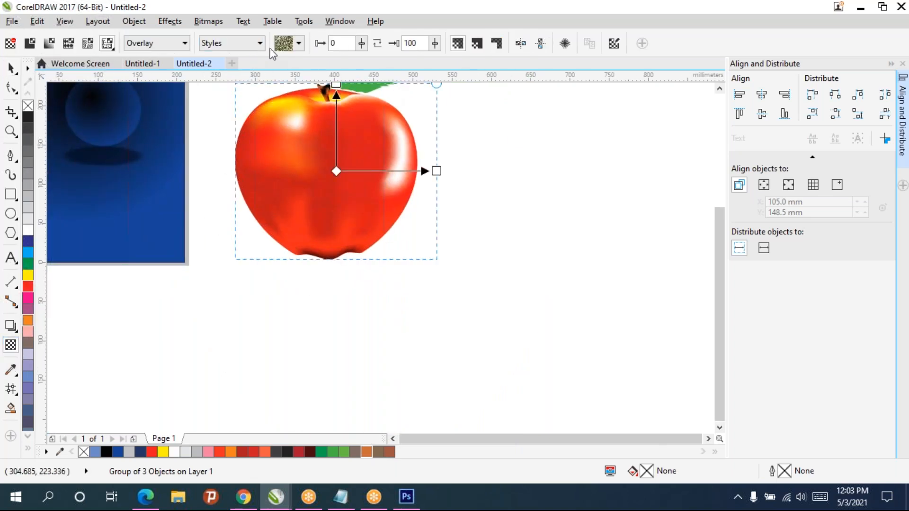
left_click(299, 43)
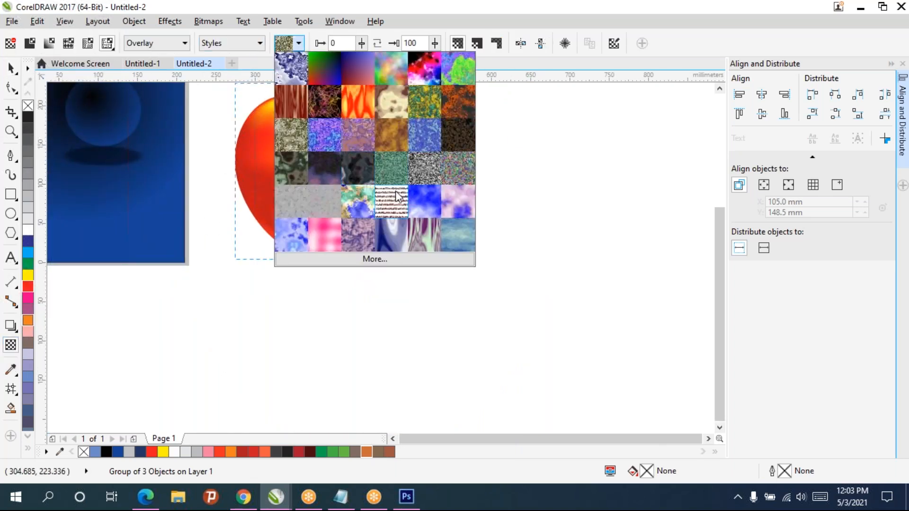
scroll(243, 134, "up", 4)
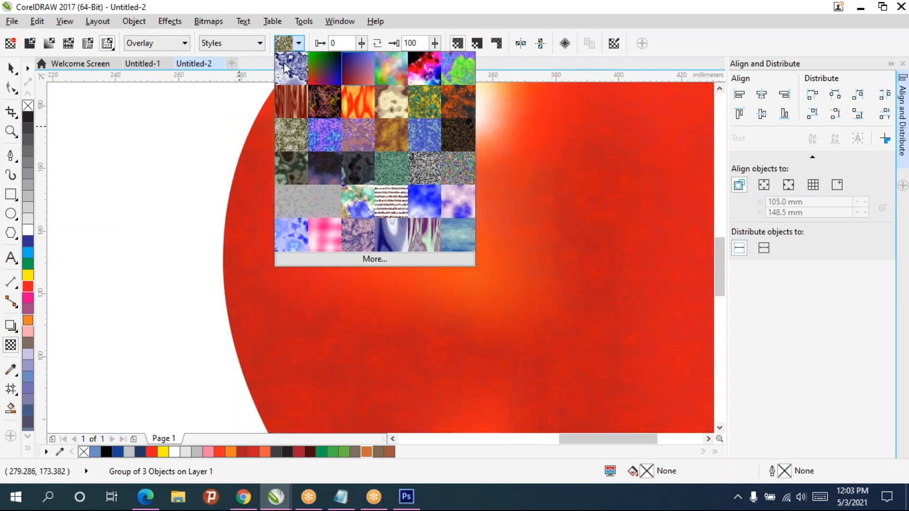
left_click(216, 44)
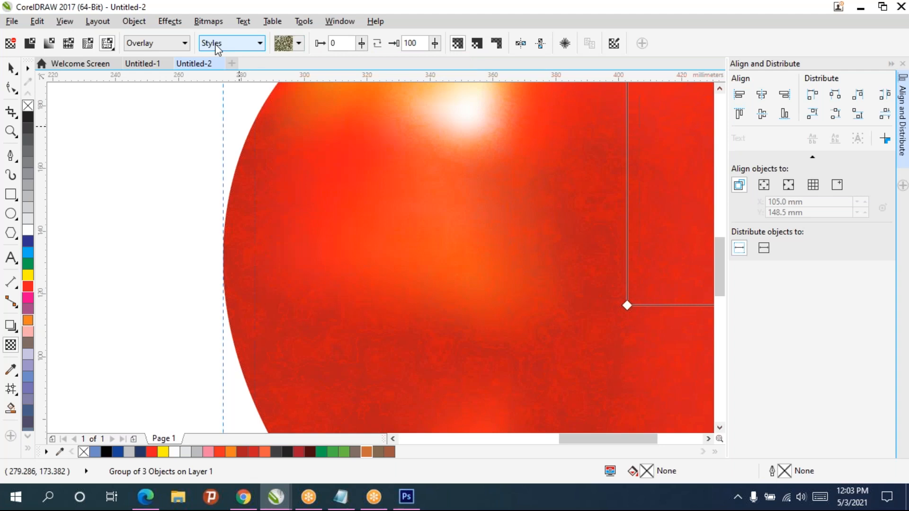
left_click(217, 47)
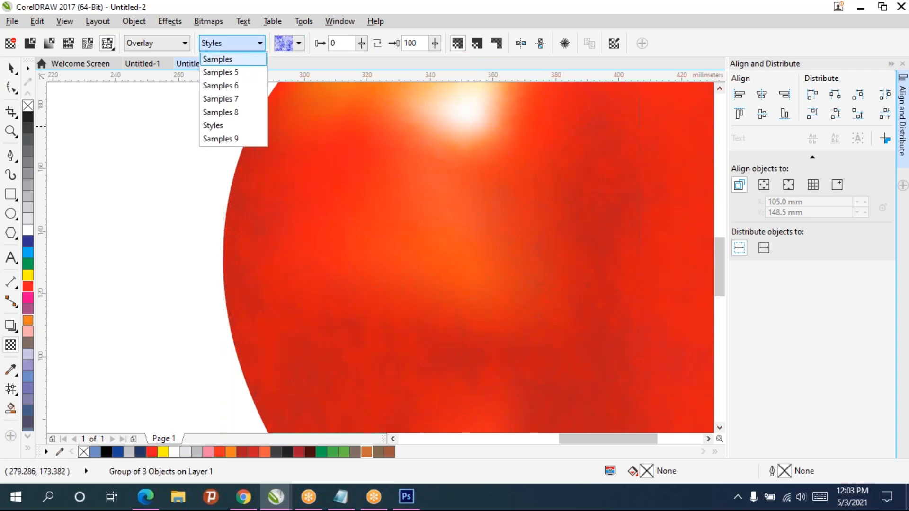
left_click(232, 59)
scroll(262, 116, "down", 4)
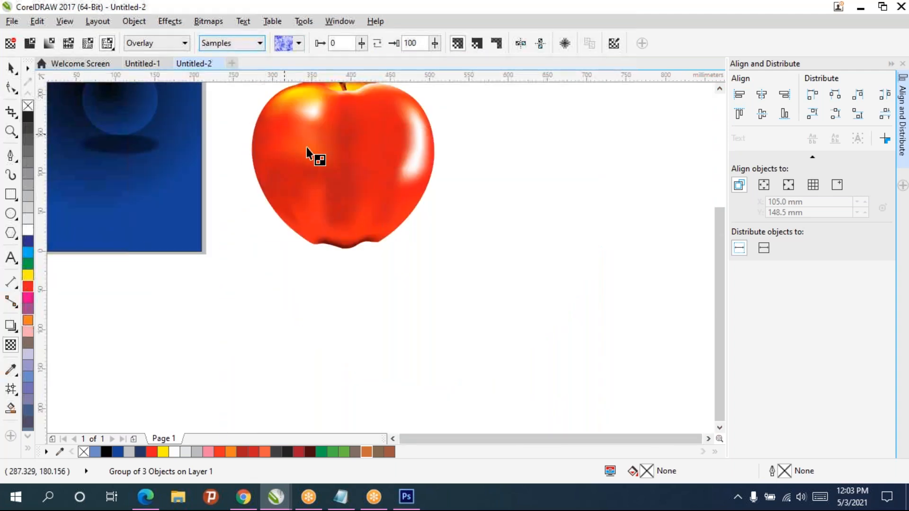
Step: Deselect the overlay group and examine the textured apple and its leaf up close and as a whole
left_click(11, 69)
left_click(554, 148)
left_click_drag(441, 160, 443, 216)
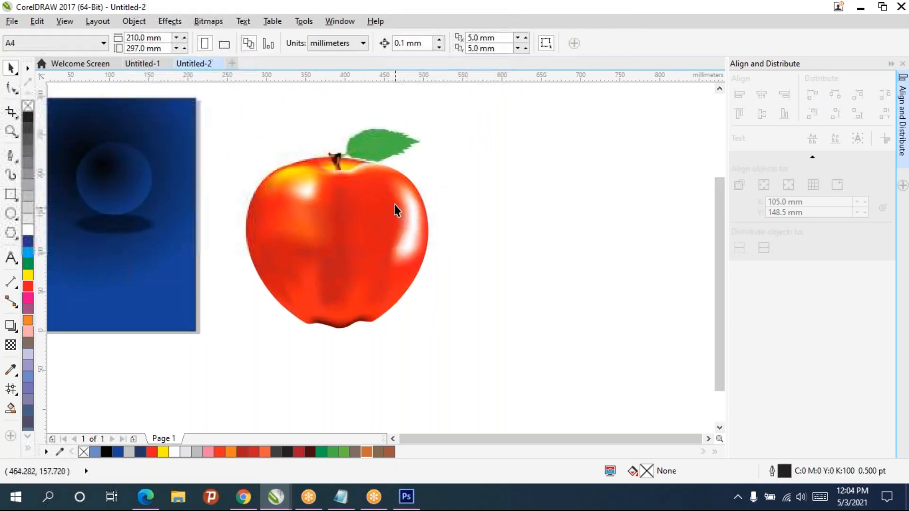
scroll(393, 173, "up", 3)
left_click(390, 128)
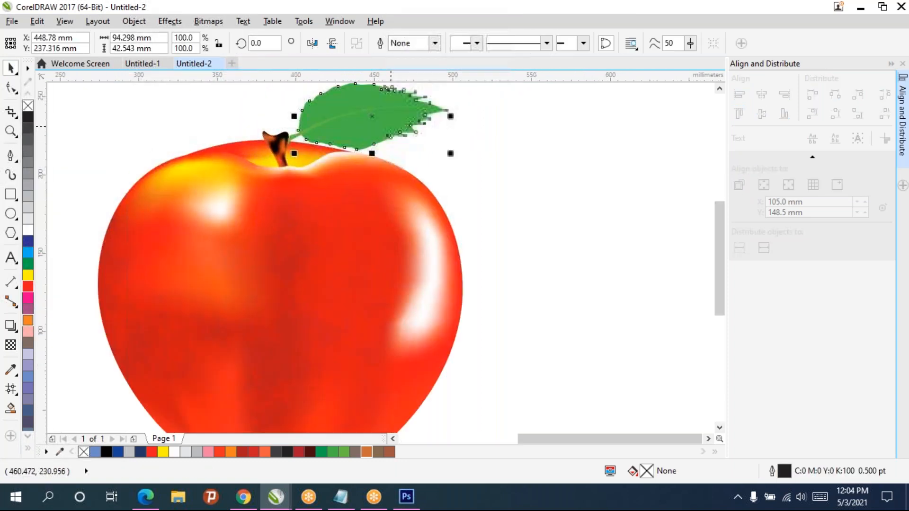
left_click(538, 227)
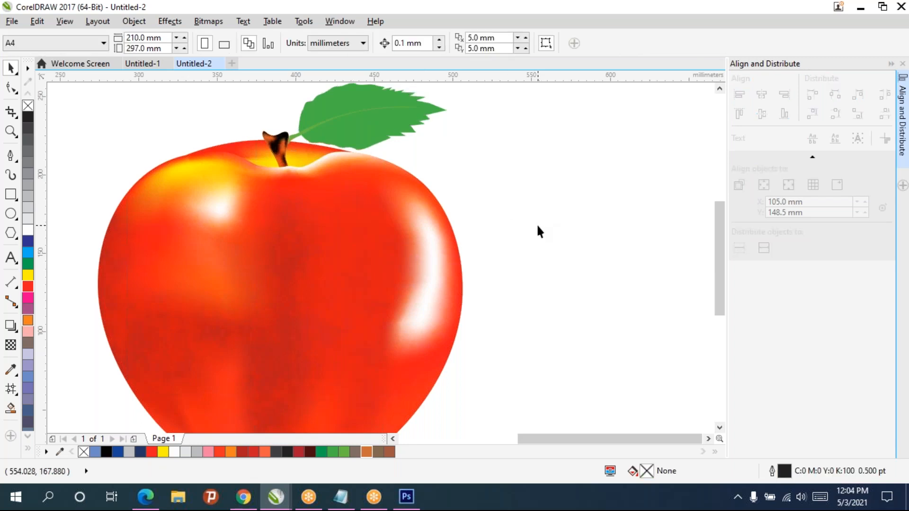
scroll(423, 299, "down", 3)
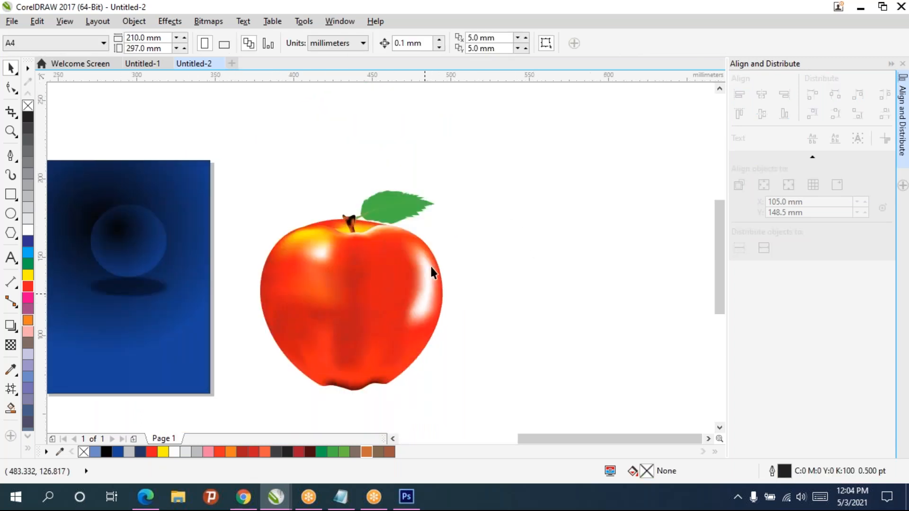
scroll(436, 284, "up", 4)
scroll(443, 306, "down", 2)
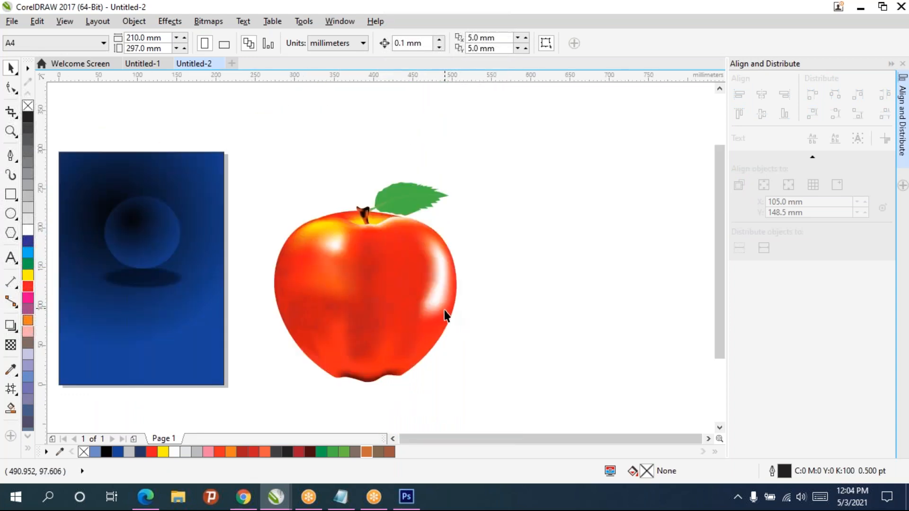
scroll(475, 249, "up", 1)
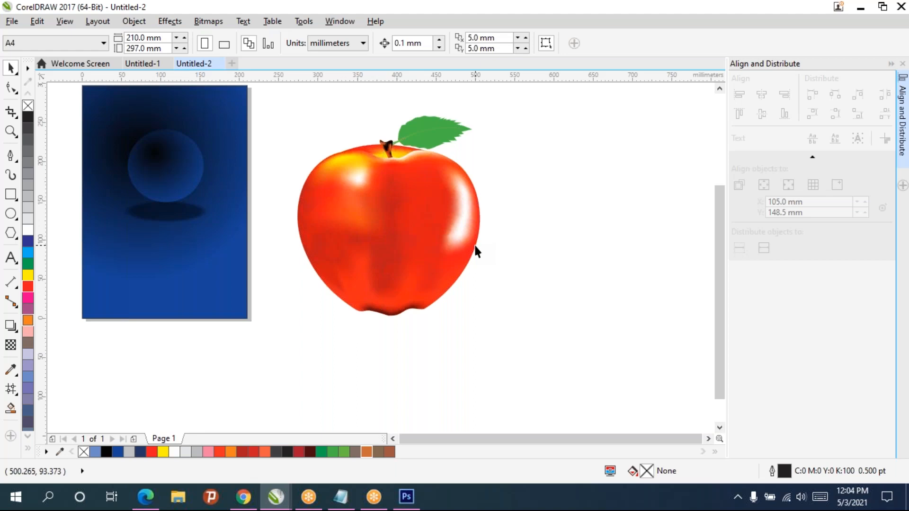
Step: Create a new A4 document named Untitled-3 and draw a circle about 198 mm in diameter on its page
left_click(233, 63)
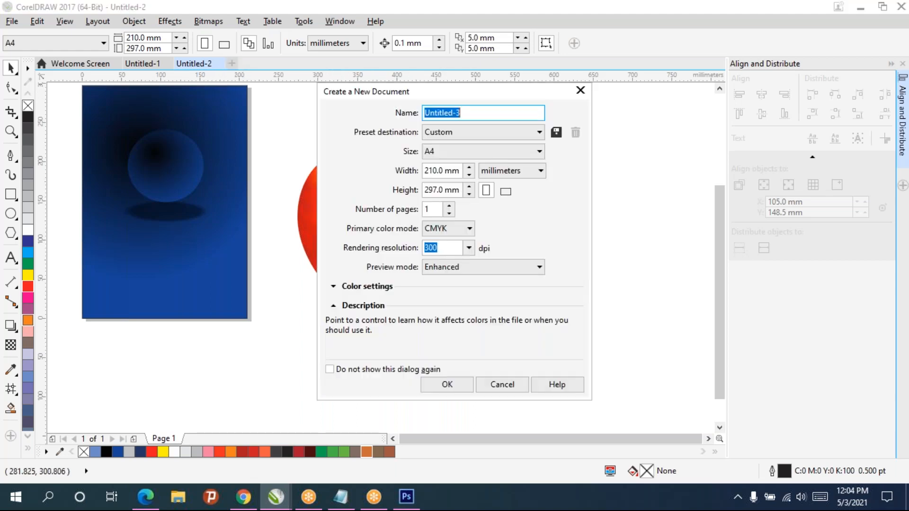
left_click(447, 384)
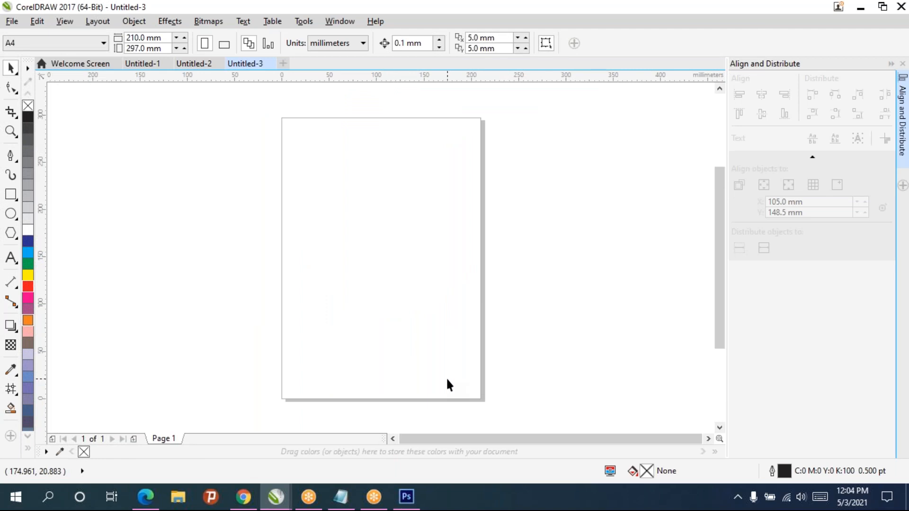
left_click(11, 214)
left_click_drag(317, 163, 518, 308)
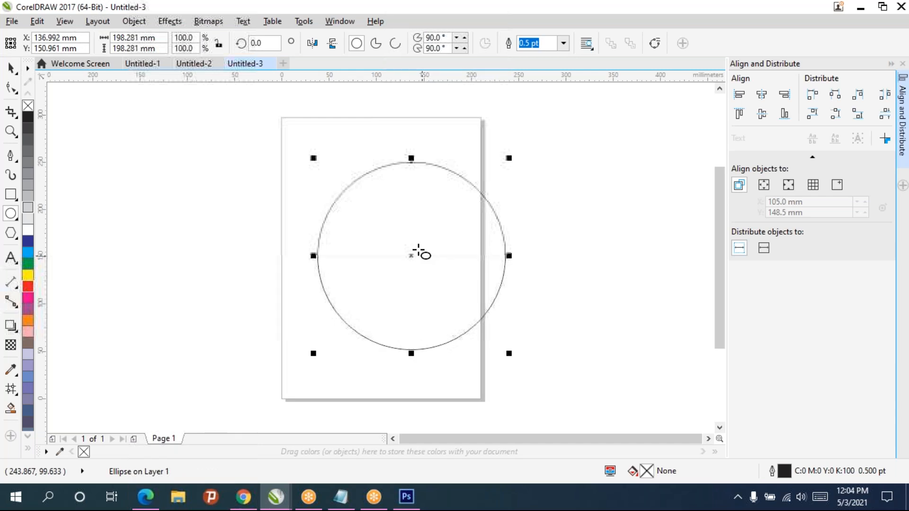
Step: Draw a second circle about 65 mm in diameter inside the large one and centre both on the page
left_click_drag(382, 227, 443, 287)
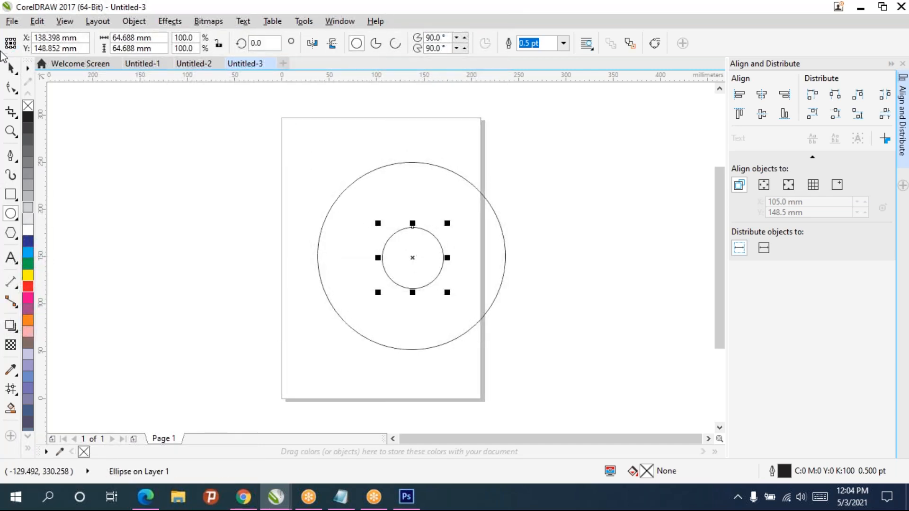
key("ctrl+a")
key("p")
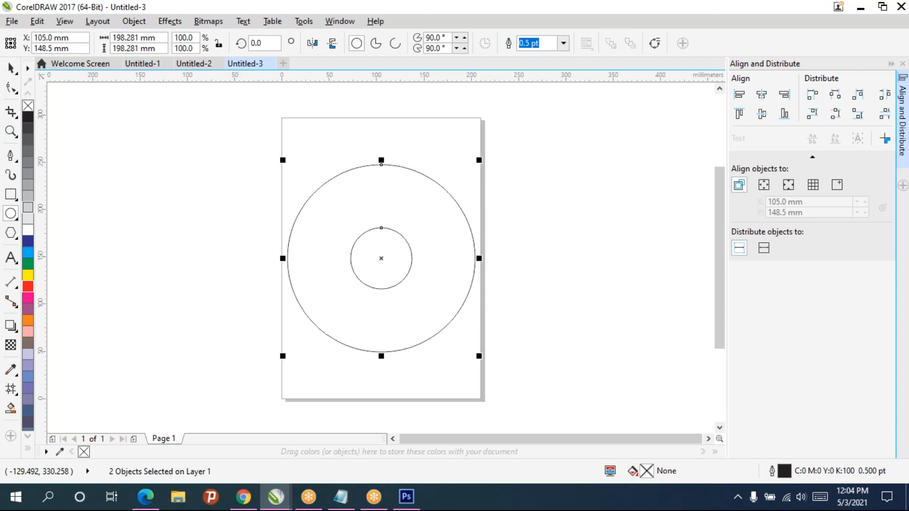
Step: Draw a vertical rectangle about 33 by 179 mm, running from inside the small circle down past the large circle's lower edge
left_click_drag(372, 249, 403, 396)
key("Delete")
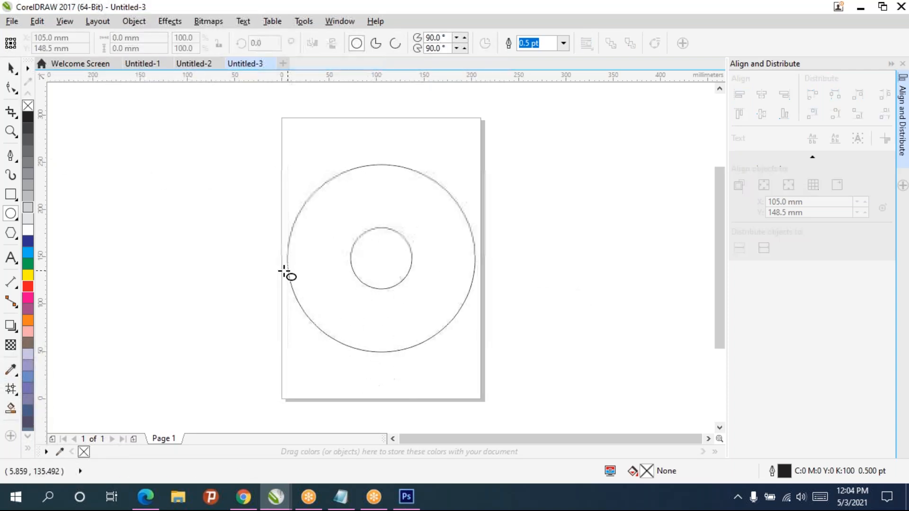
left_click(17, 199)
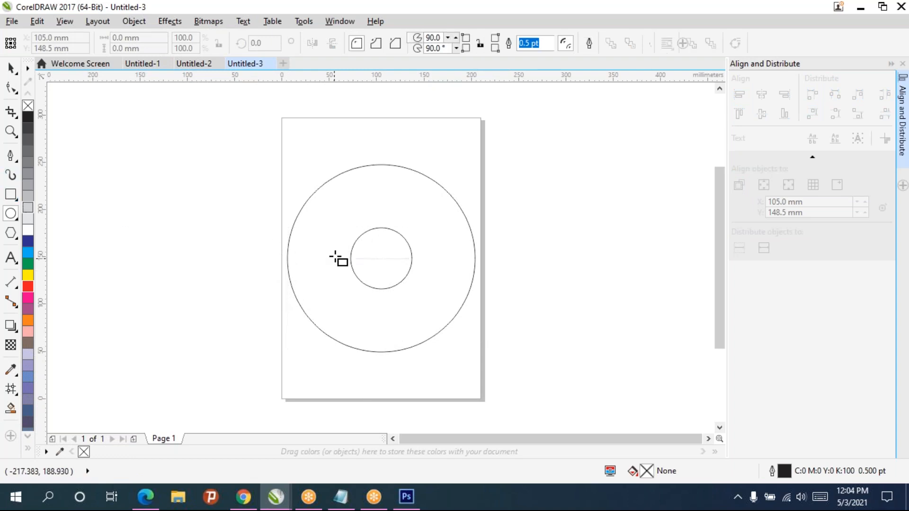
left_click_drag(366, 243, 397, 412)
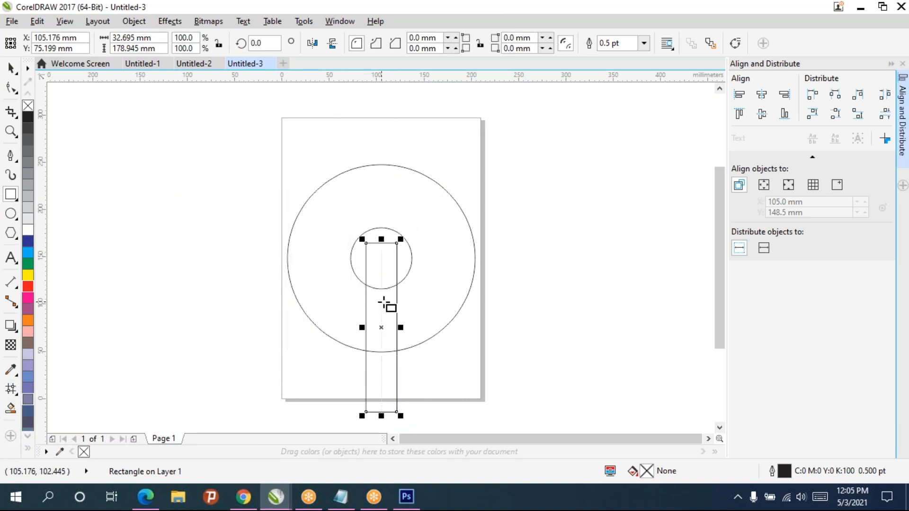
left_click(11, 69)
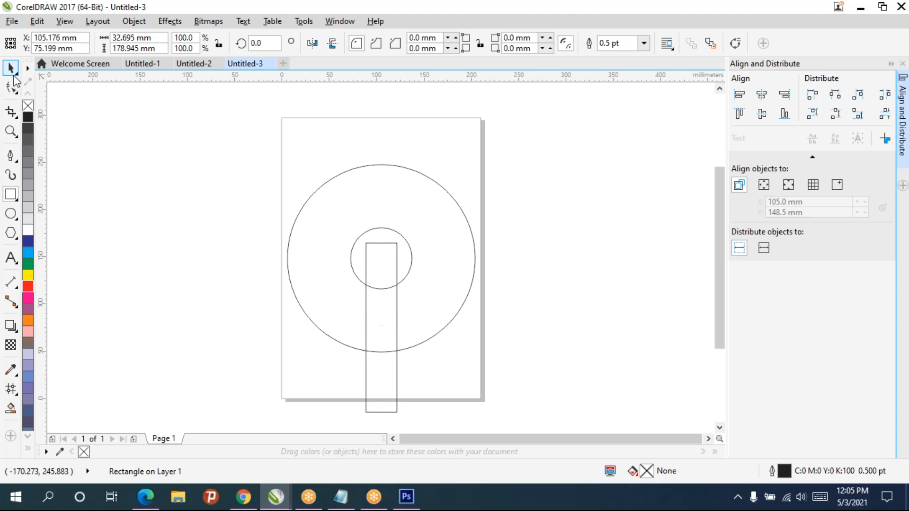
Step: Use Smart Fill to create a slate-blue object from the ring area between the circles, outside the rectangle
left_click_drag(220, 133, 561, 427)
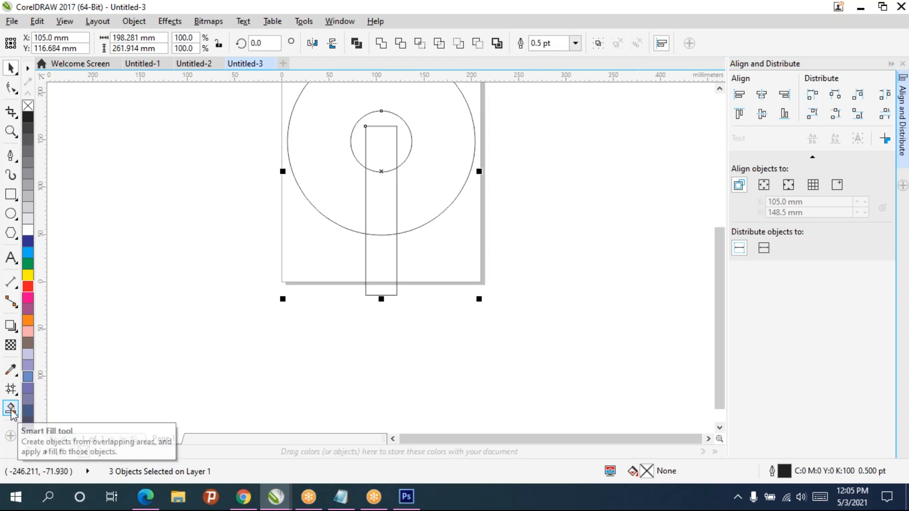
left_click(141, 133)
left_click_drag(328, 220, 337, 297)
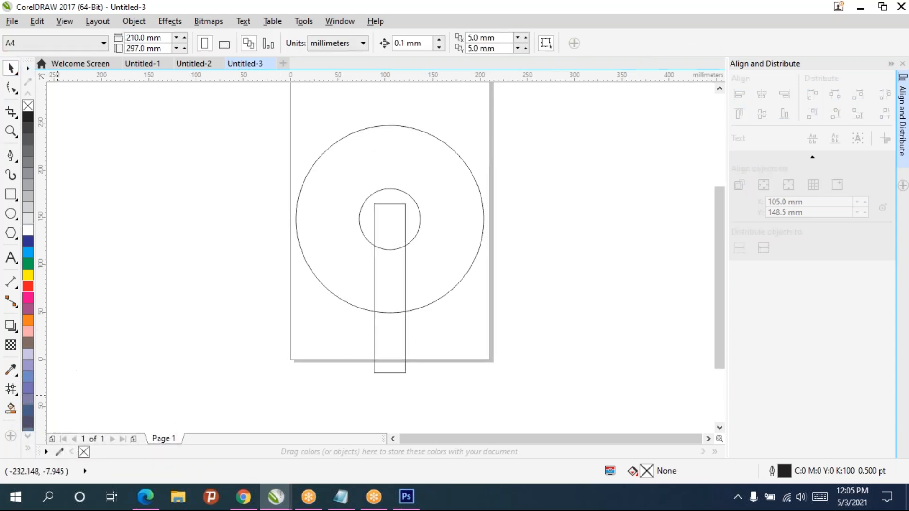
left_click(10, 391)
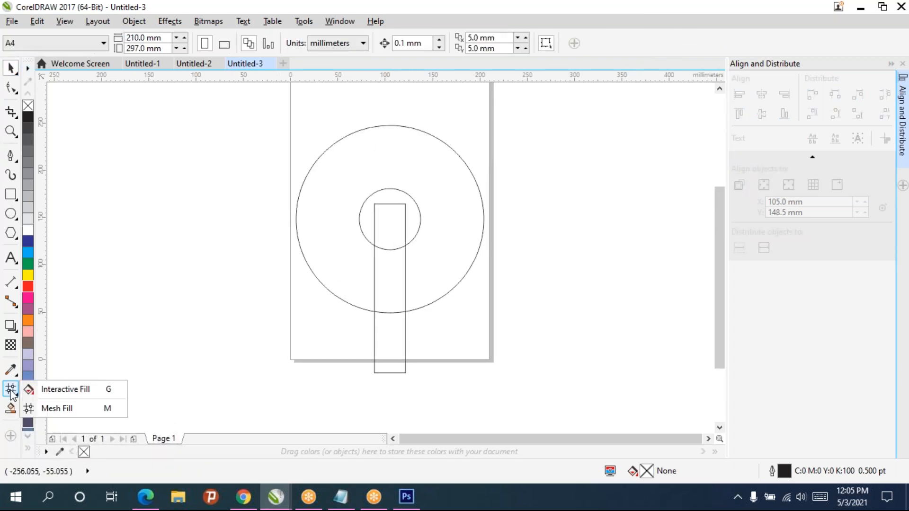
left_click(15, 410)
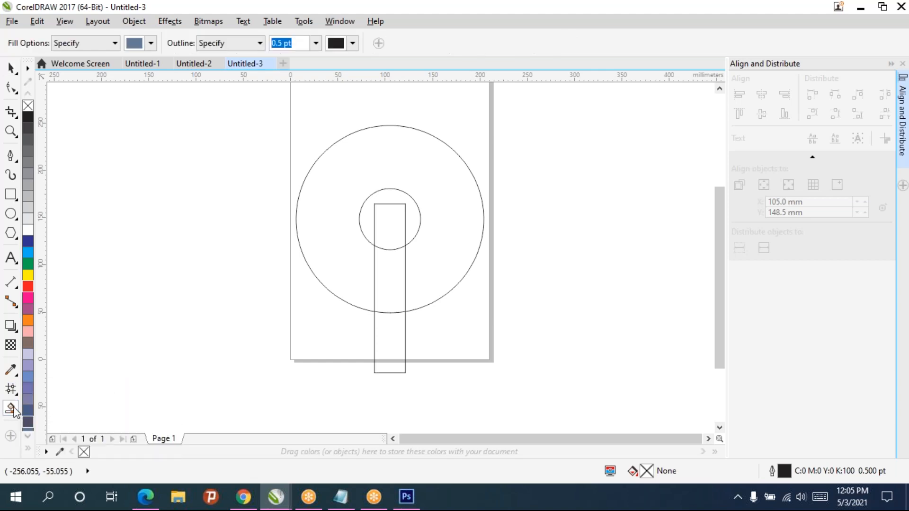
left_click(439, 200)
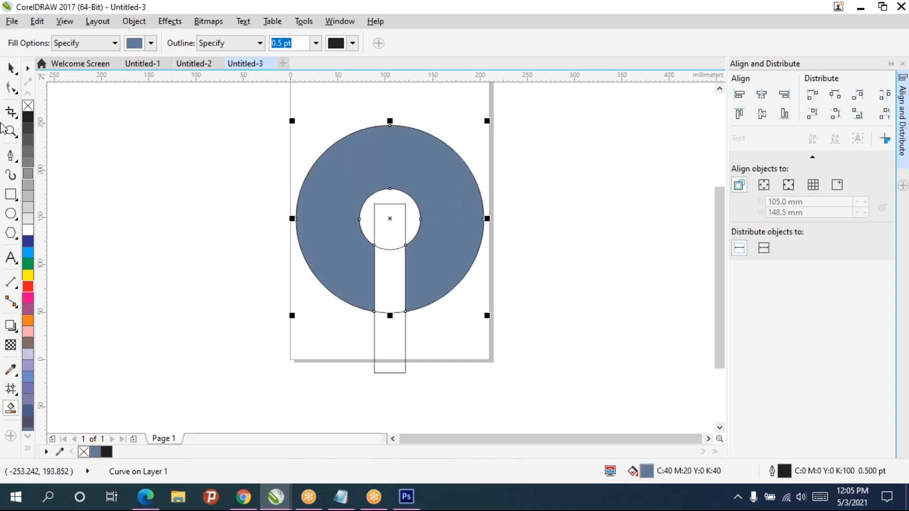
Step: Move the smart-filled keyhole ring off the original outlines into the empty space left of the page
left_click_drag(448, 197, 114, 198)
left_click_drag(167, 224, 428, 293)
left_click_drag(383, 271, 320, 247)
left_click_drag(668, 262, 553, 243)
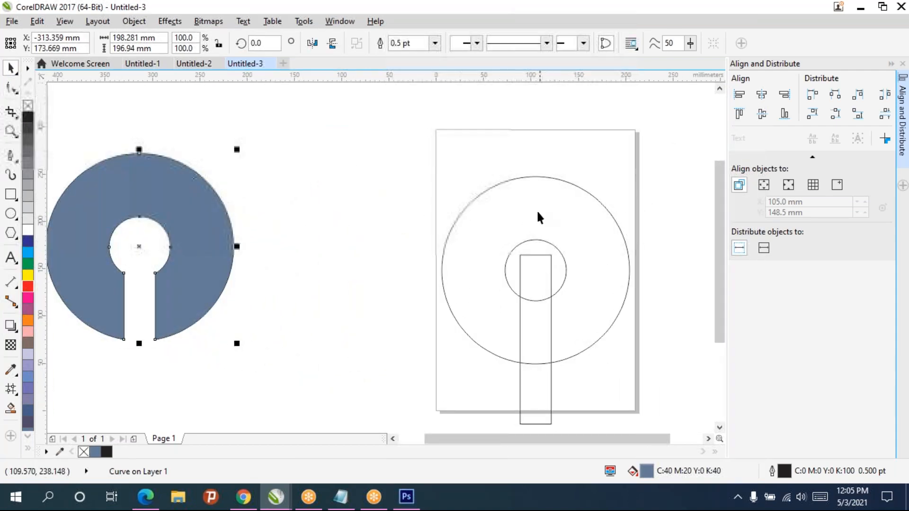
left_click_drag(164, 189, 274, 213)
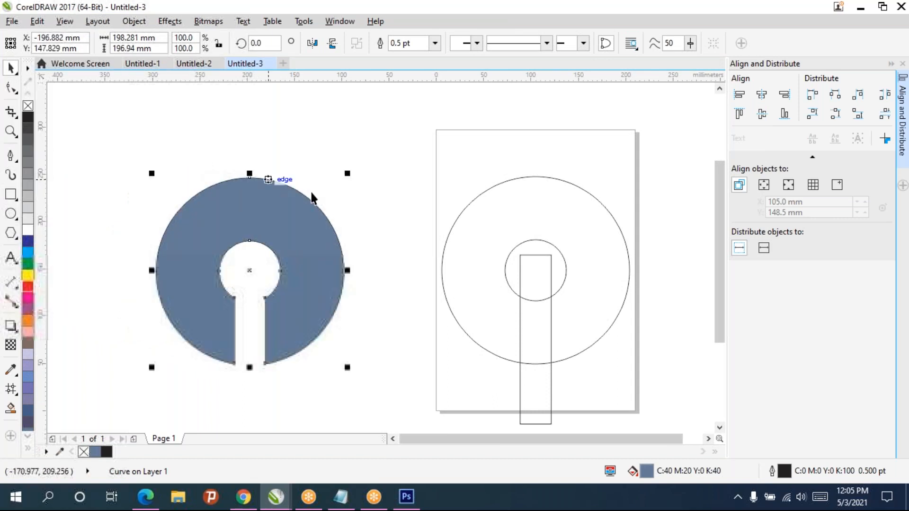
Step: Recolour the keyhole ring cyan, remove its outline and deselect it
left_click(28, 253)
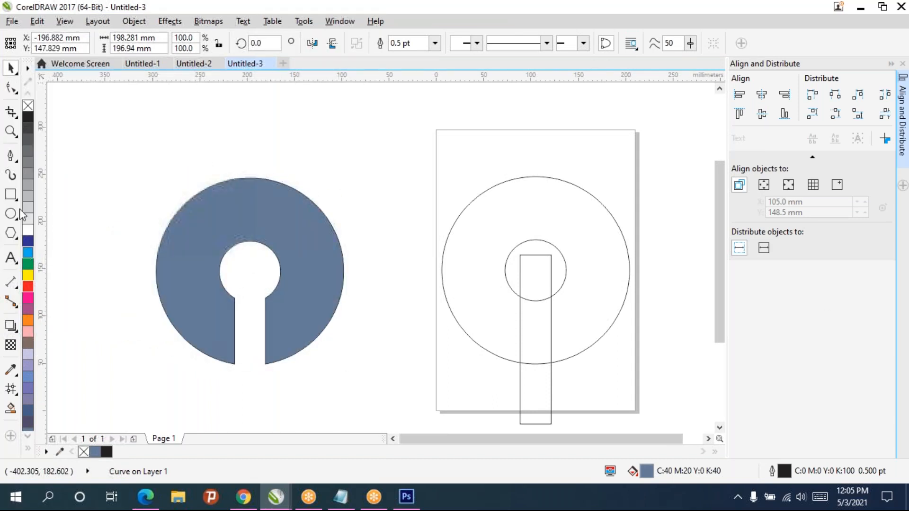
right_click(28, 106)
left_click(429, 220)
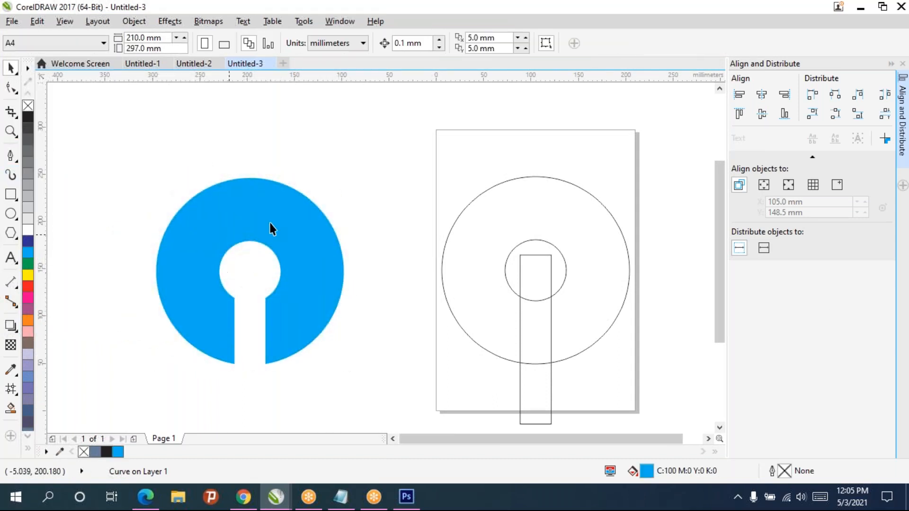
Step: Draw a circle in the empty area right of the page and scale it down to about 90 mm in diameter
scroll(303, 256, "down", 2)
left_click_drag(393, 280, 310, 267)
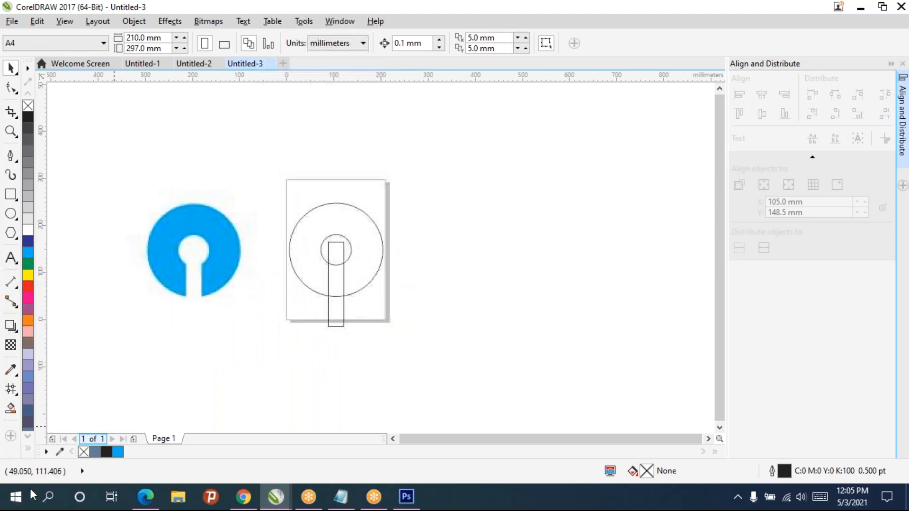
left_click(12, 410)
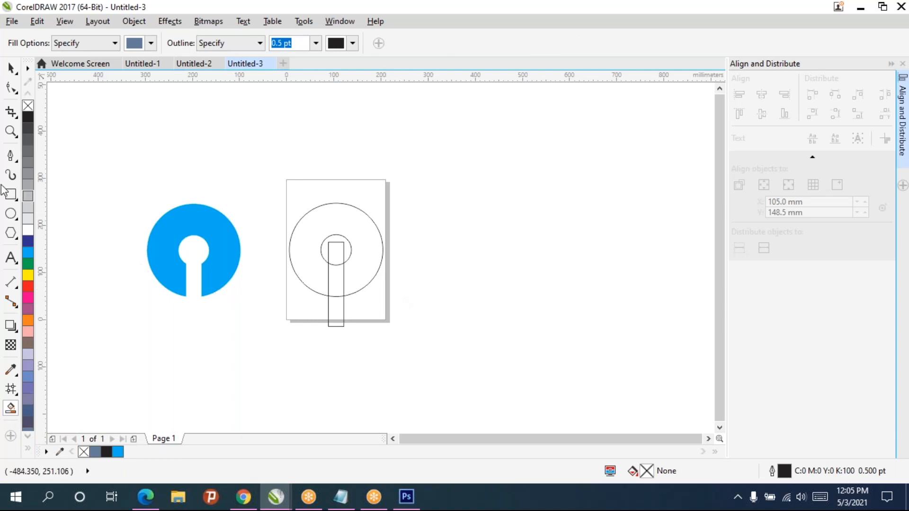
left_click(10, 213)
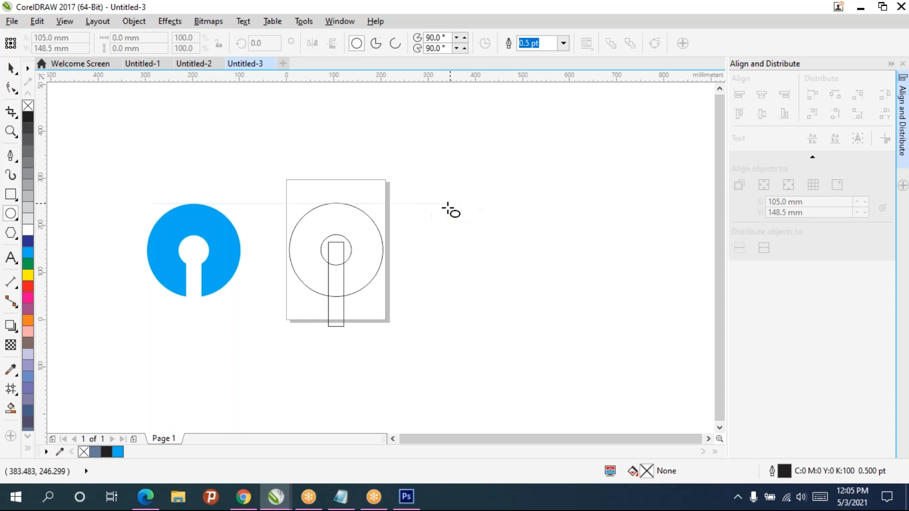
left_click_drag(318, 184, 449, 300)
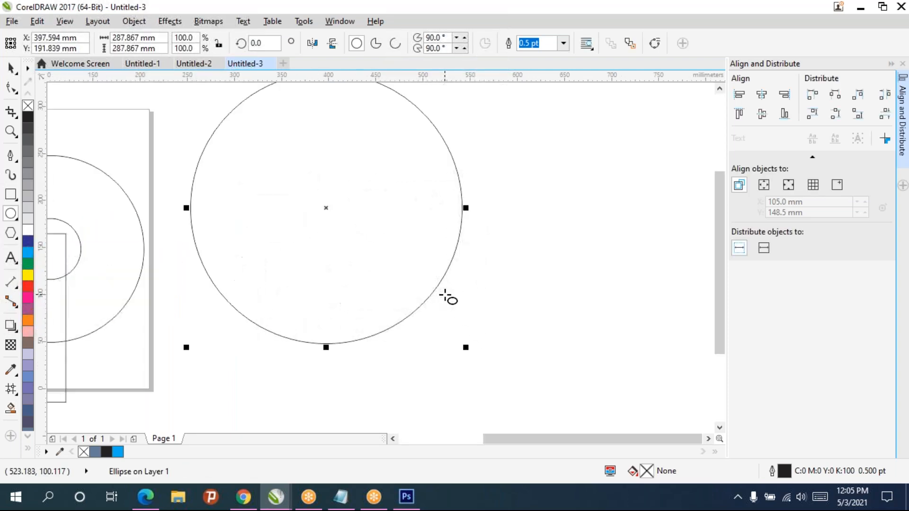
left_click_drag(457, 322, 373, 220)
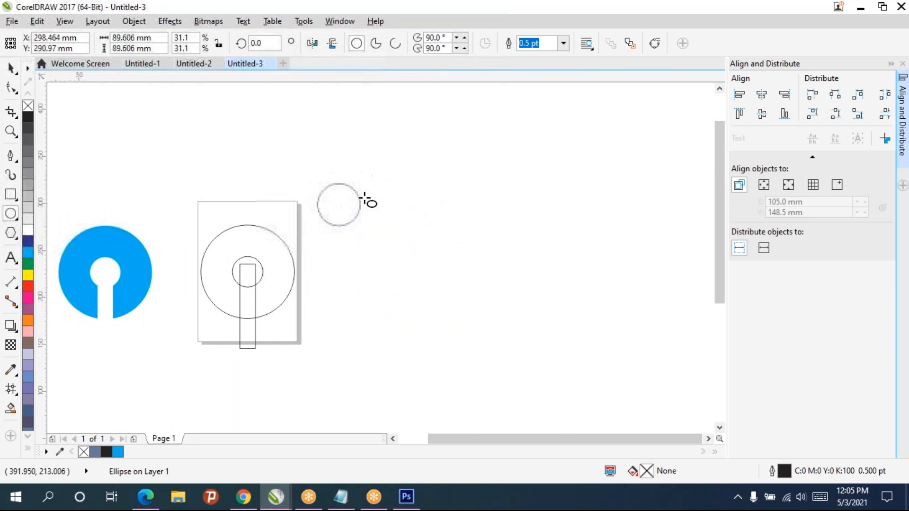
scroll(365, 199, "up", 4)
scroll(364, 198, "down", 3)
Step: Duplicate the circle twice, centring one copy on the first circle's right edge and the other on the pair's lower intersection
key("ctrl+d")
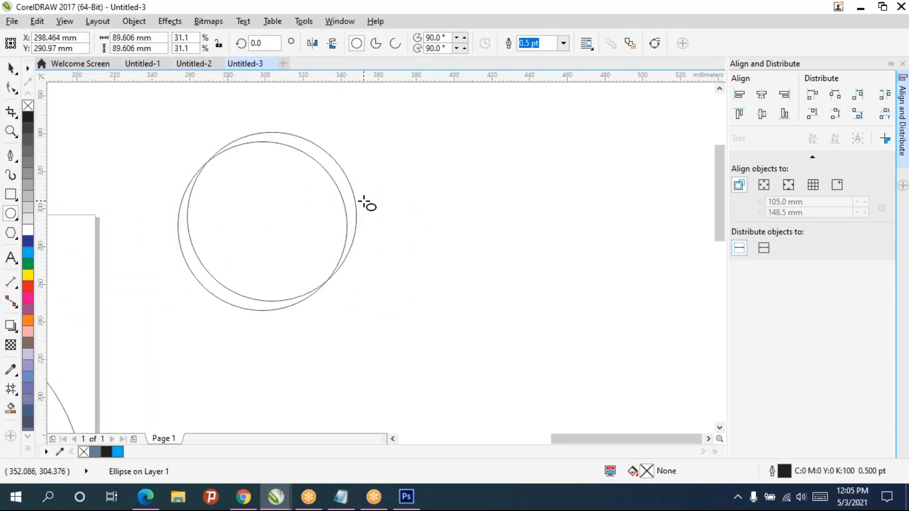
key("space")
left_click_drag(271, 216, 346, 226)
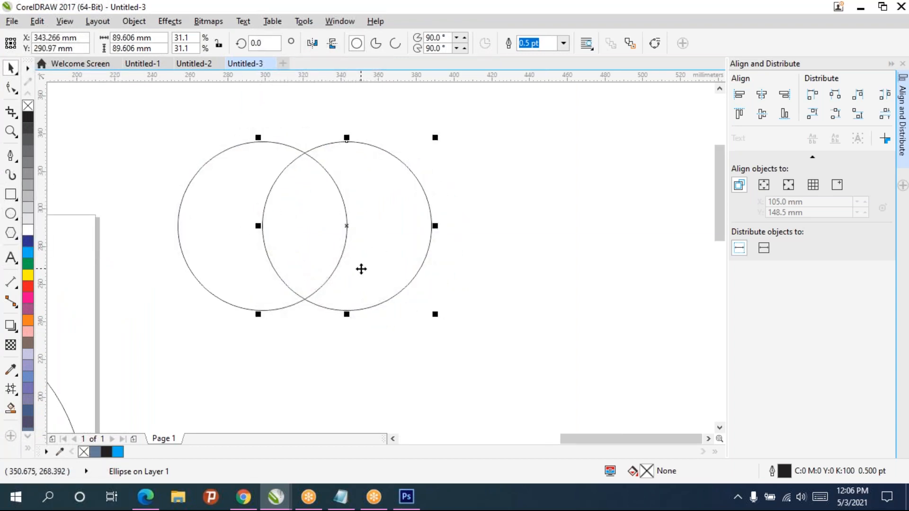
key("ctrl+d")
left_click_drag(431, 226, 305, 299)
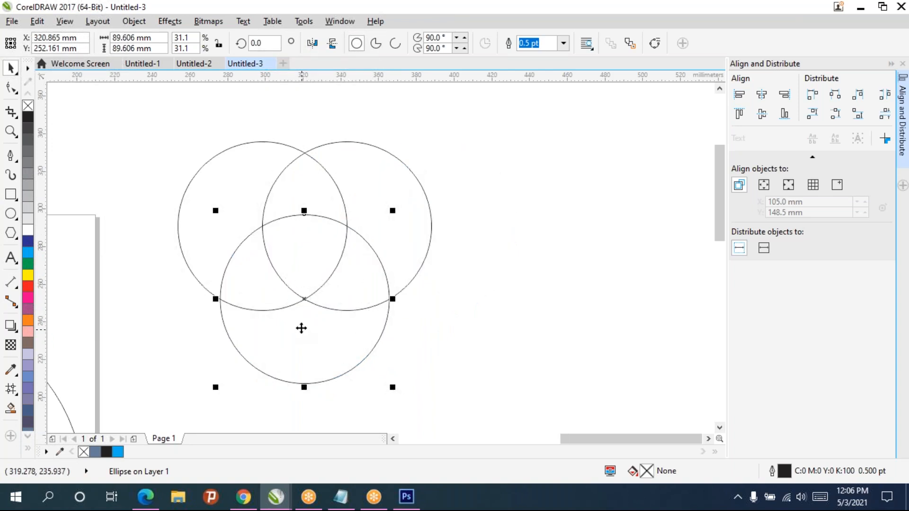
Step: Use Smart Fill on the central area shared by all three circles and move the resulting shield shape right of them
left_click(10, 409)
left_click(325, 247)
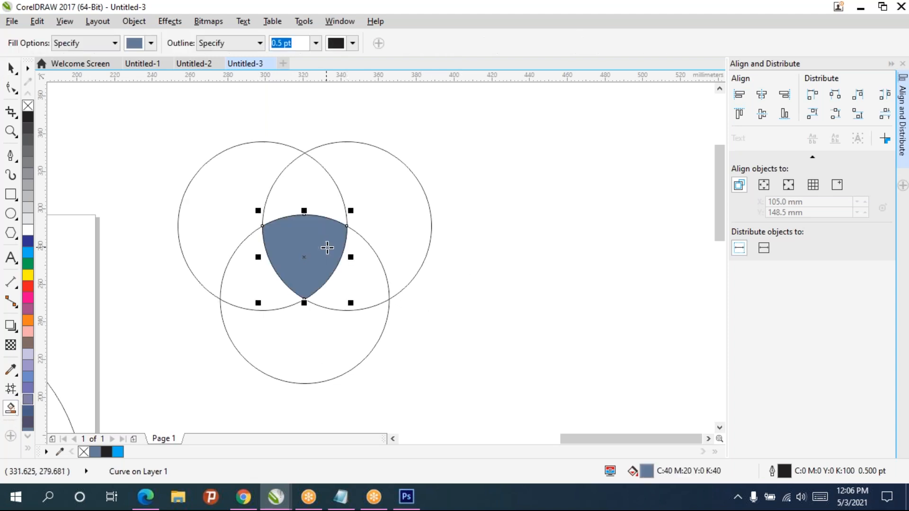
left_click_drag(299, 263, 540, 242)
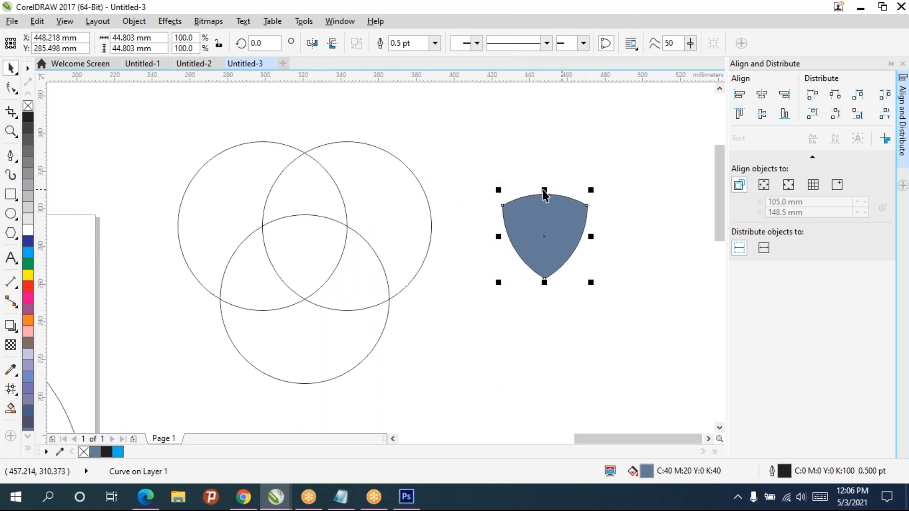
Step: Use Smart Fill on the upper, central, lower-right and lower-left overlaps of the three circles, undoing the surplus last fill
left_click(10, 409)
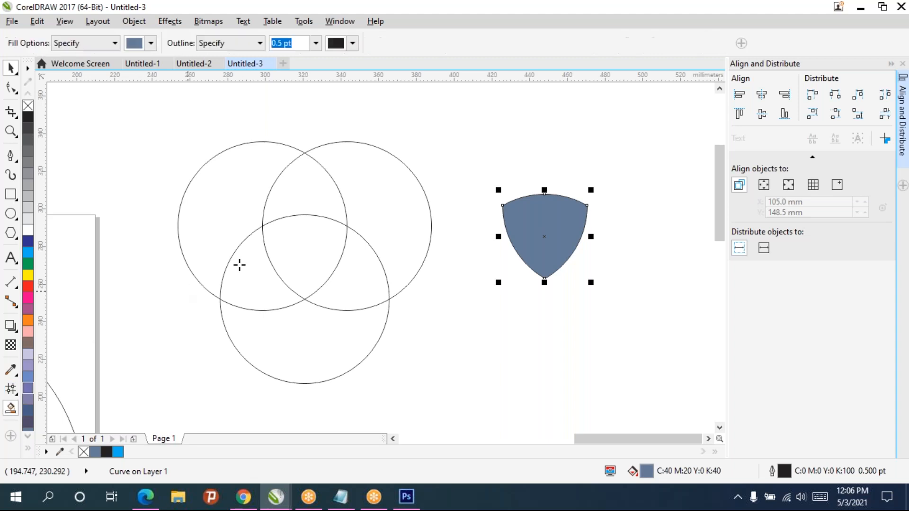
left_click(294, 197)
left_click(316, 255)
left_click(352, 280)
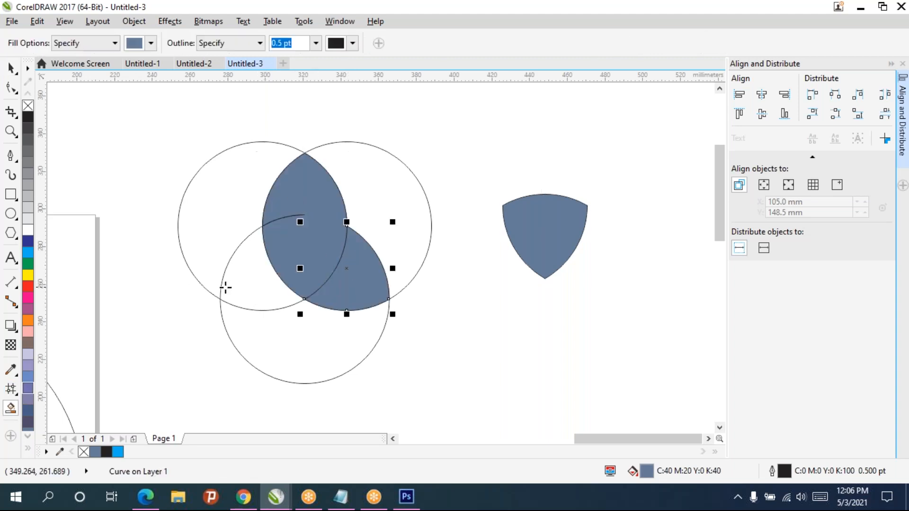
left_click(253, 289)
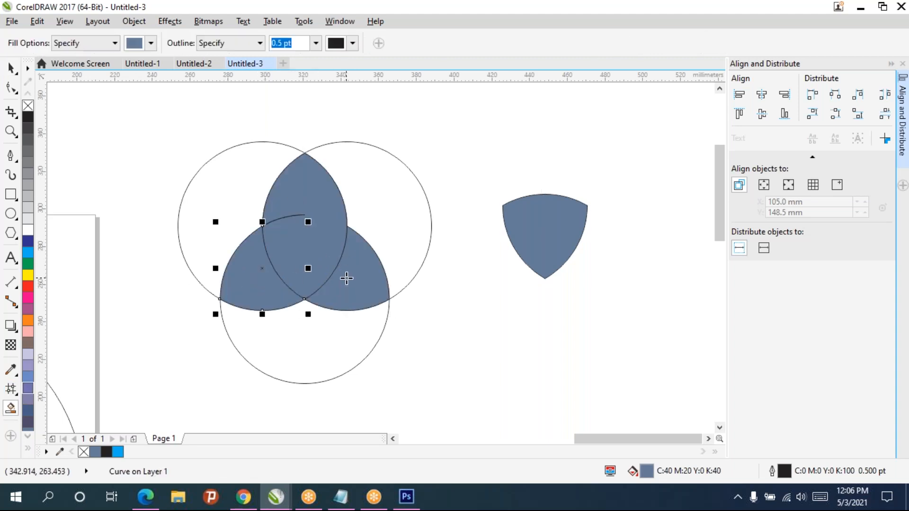
left_click(330, 265)
key("ctrl+z")
key("space")
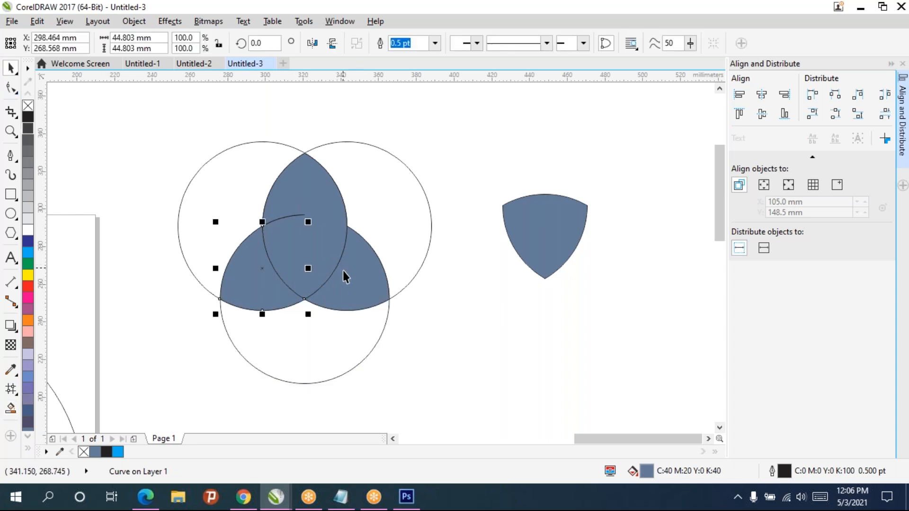
Step: Select the filled lens and the two lower petals together and move them as a trefoil to the right of the shield shape
left_click(349, 272)
left_click(292, 249, "shift")
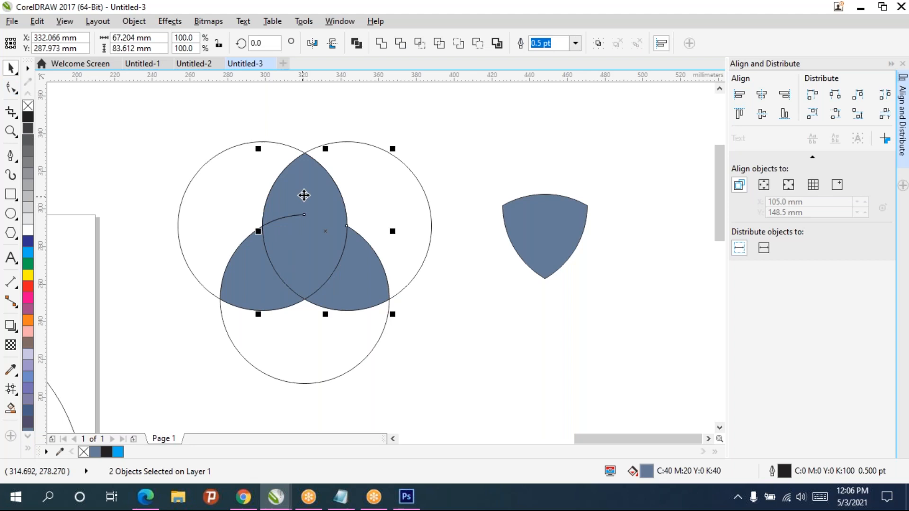
left_click(369, 283, "shift")
left_click(254, 290, "shift")
left_click(286, 286, "shift")
left_click_drag(305, 266, 668, 323)
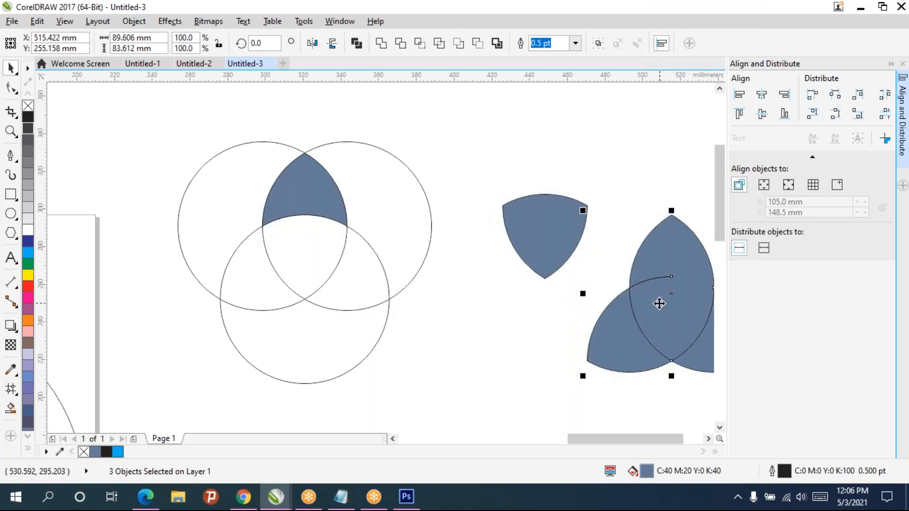
scroll(657, 307, "right", 3)
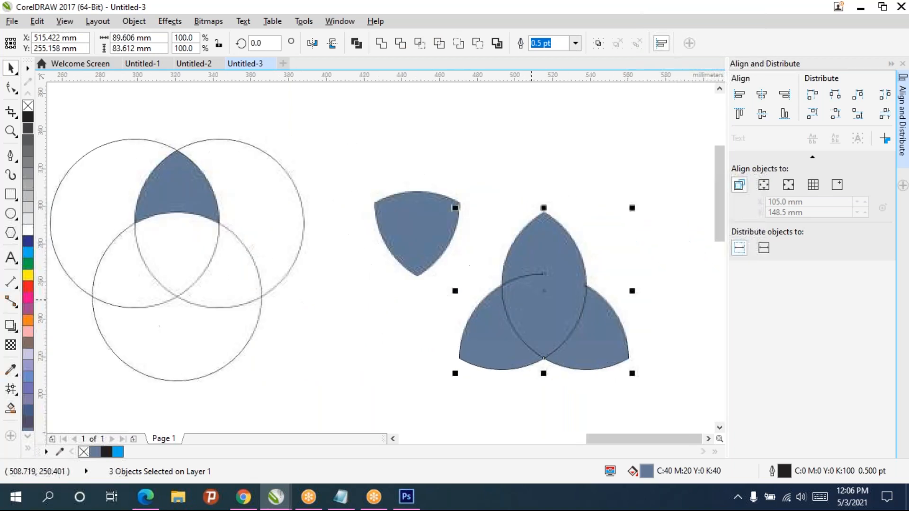
Step: Weld the three selected trefoil pieces, reposition the welded shape slightly, and move the filled upper petal from the circles onto it
left_click(381, 43)
left_click(601, 208)
left_click(522, 272)
mouse_move(537, 271)
left_mouse_down()
mouse_move(524, 257)
mouse_move(544, 280)
left_mouse_up()
left_click_drag(163, 198, 533, 249)
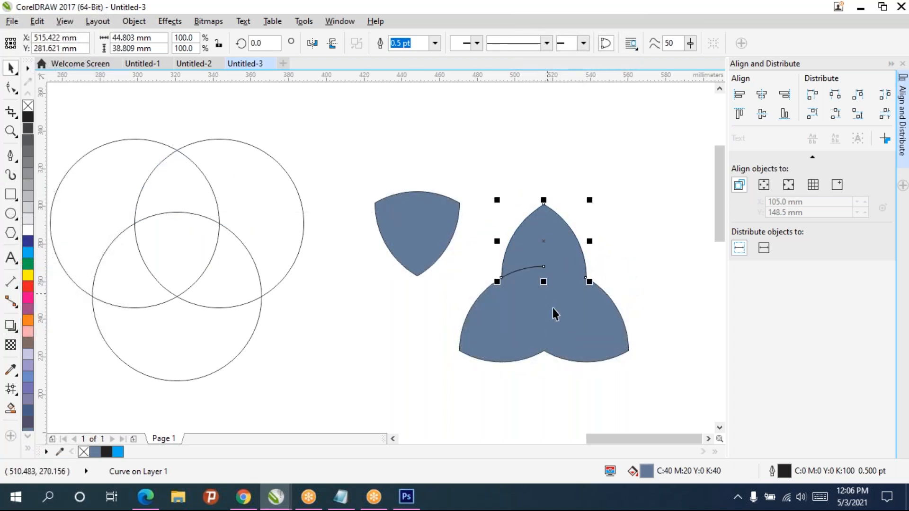
Step: Try to merge the upper petal and the welded lower shape into one object
left_click_drag(664, 404, 431, 170)
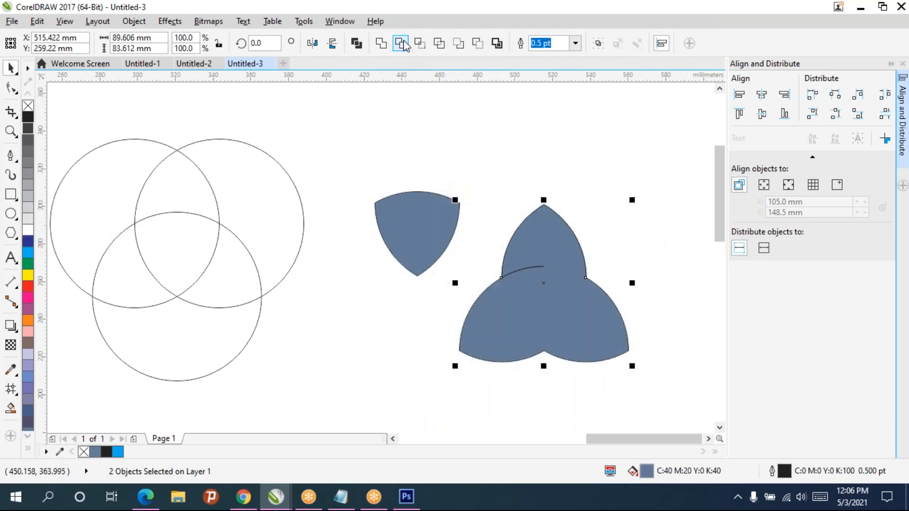
left_click(588, 150)
left_click(537, 267)
left_click(624, 235)
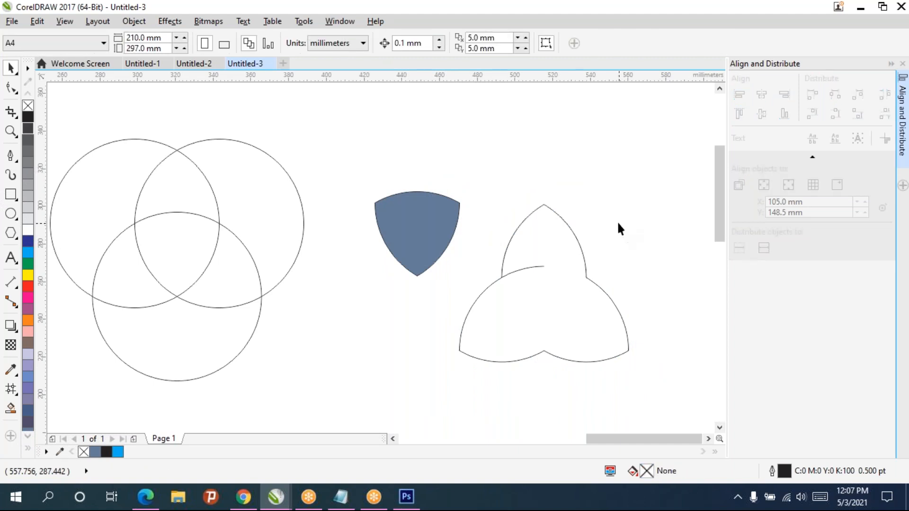
Step: Undo the trefoil work back to the three unfilled circles and the separate shield shape
key("ctrl+z")
key("ctrl+z")
key("ctrl+z")
key("ctrl+z")
key("ctrl+z")
key("ctrl+z")
key("ctrl+z")
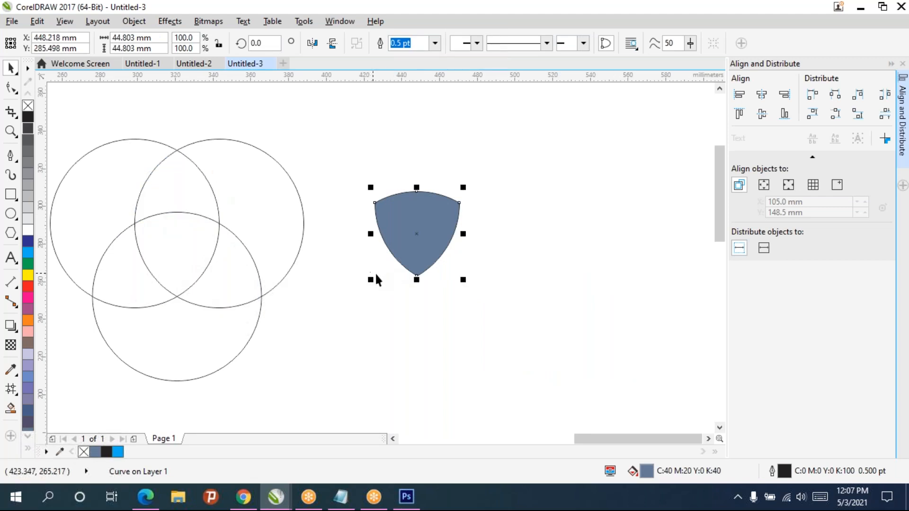
Step: Delete the filled shield shape beside the three circles
left_click_drag(331, 250, 457, 240)
key("Delete")
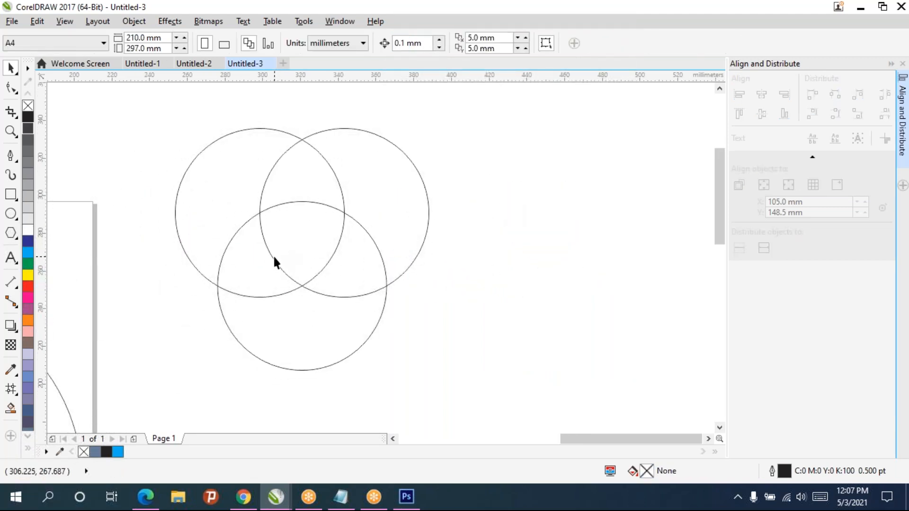
left_click_drag(294, 265, 400, 284)
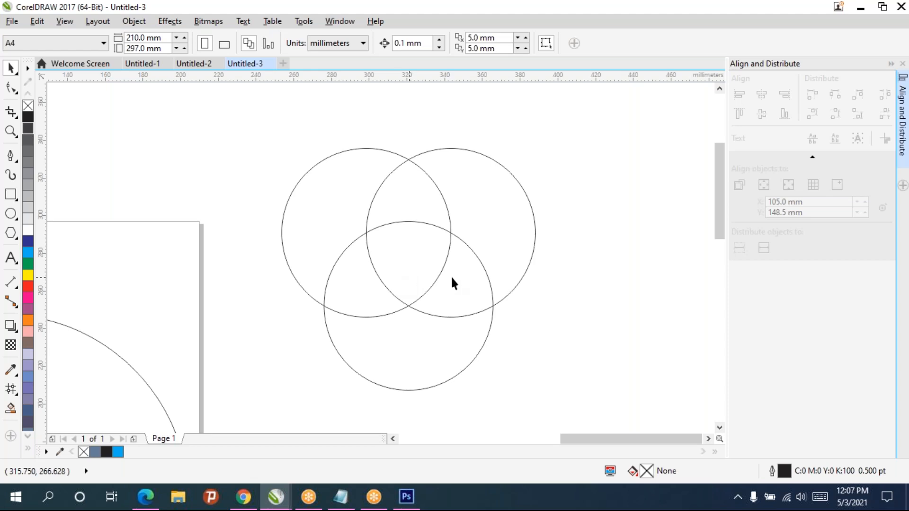
Step: Move the right-hand circle onto the first circle's upper-left edge and place a copy of the lower circle on its upper-right edge
left_click(460, 229)
left_click_drag(448, 234, 316, 166)
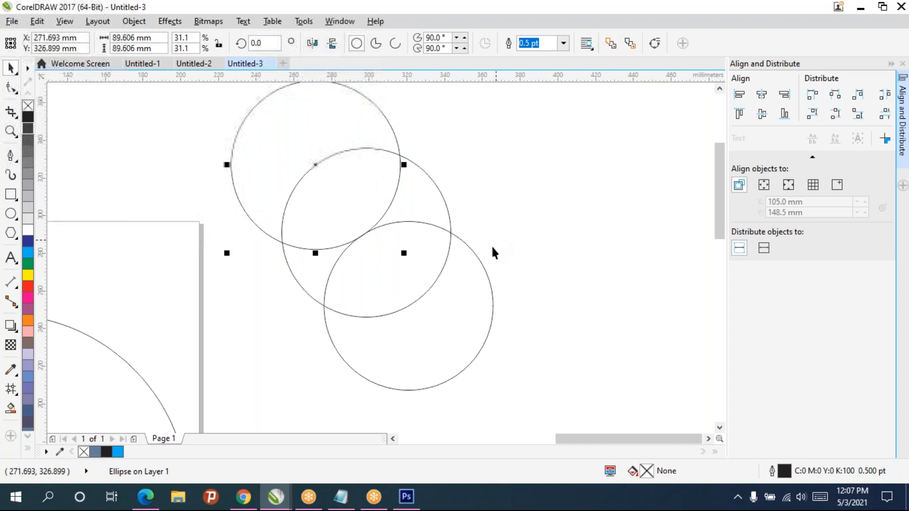
left_click(477, 280)
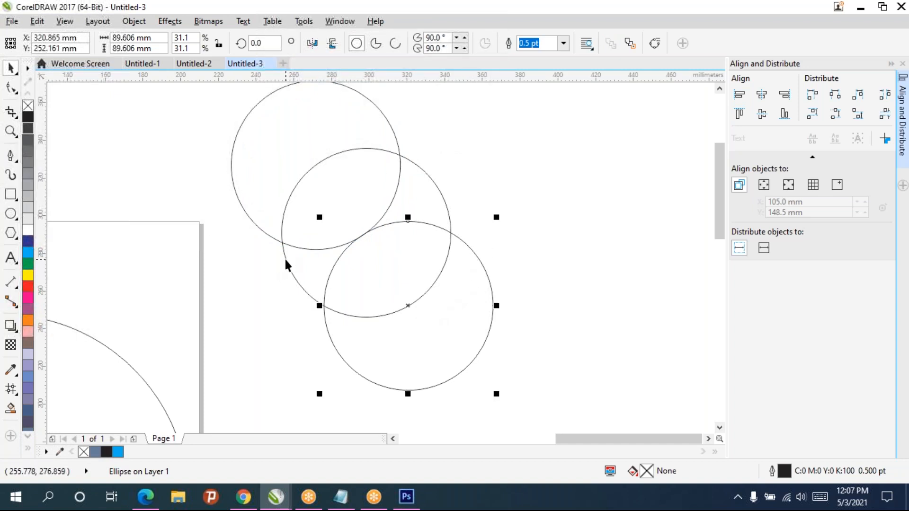
key("ctrl+d")
left_click_drag(419, 299, 435, 182)
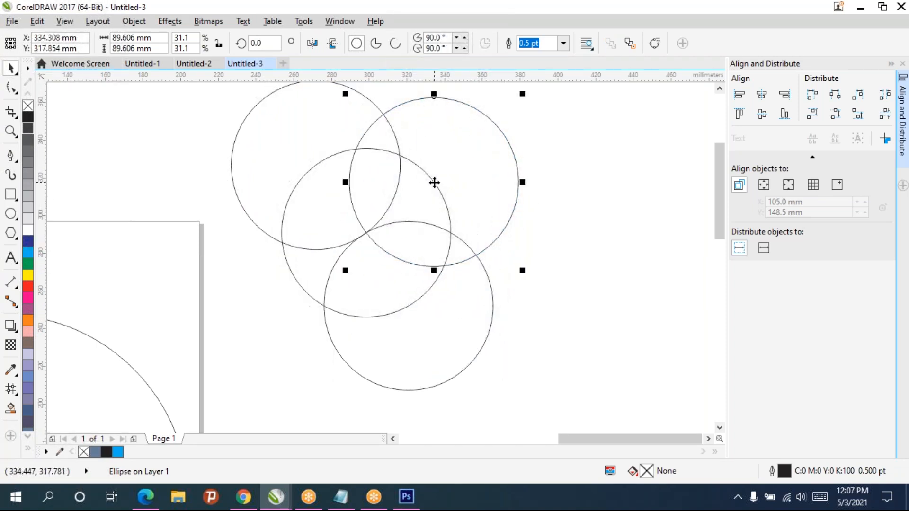
left_click(534, 242)
left_click(489, 239)
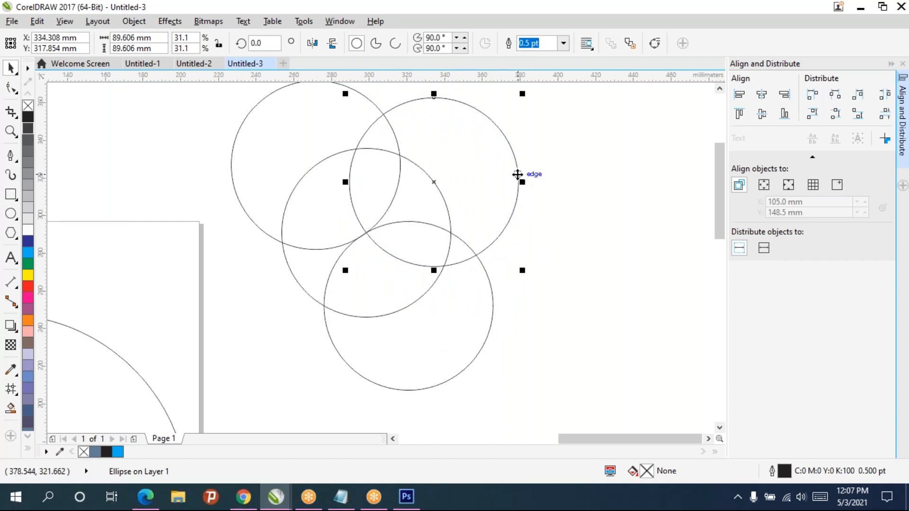
Step: Delete the upper-right and upper-left circles, keeping the first circle and the lower one
key("Delete")
left_click(393, 128)
key("Delete")
Step: Move the lower circle up so that its centre sits on the top edge of the remaining circle
left_click(423, 320)
left_click_drag(408, 306, 368, 149)
scroll(415, 258, "up", 3)
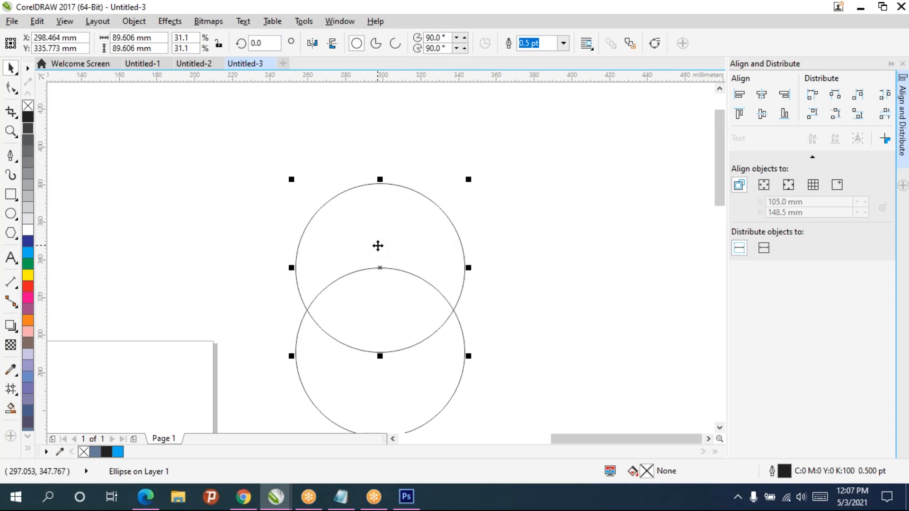
Step: Rotate a copy of the upper circle about its bottom edge point, trying 20° and changing the angle to 30°
key("ctrl+d")
left_click_drag(389, 259, 417, 252)
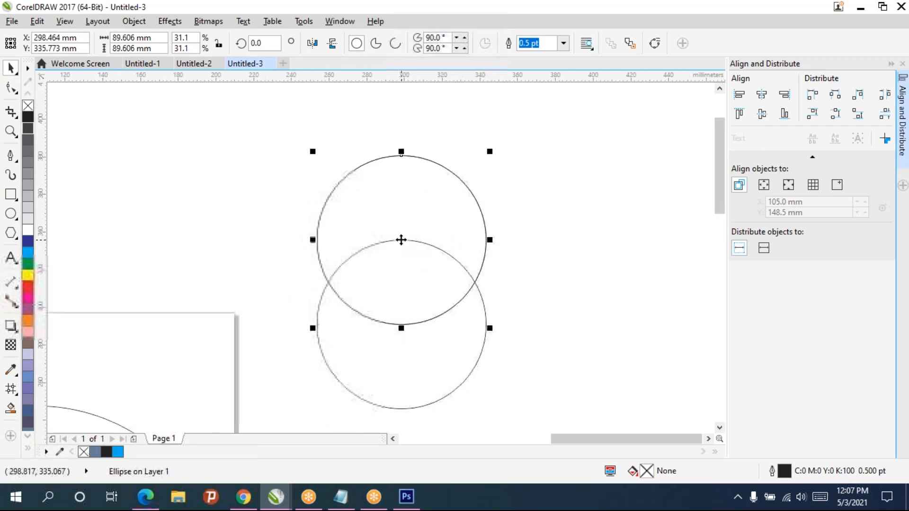
left_click(401, 240)
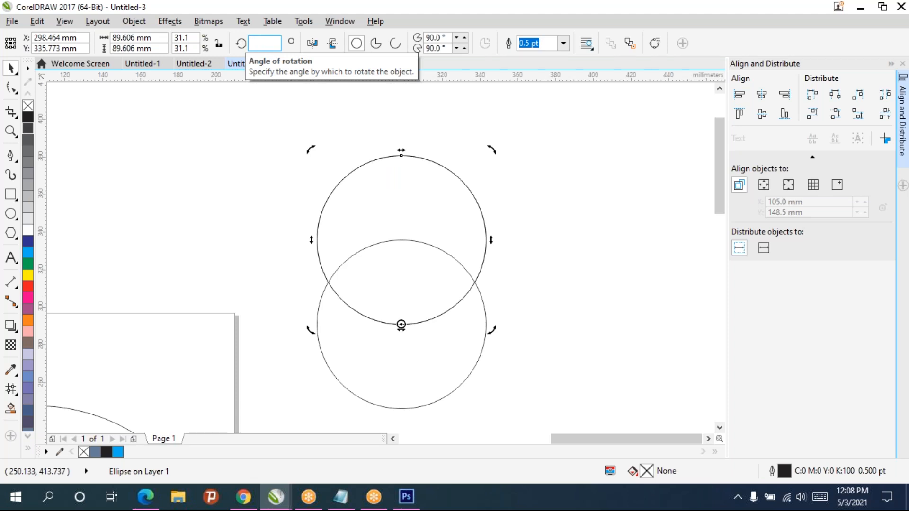
key("Return")
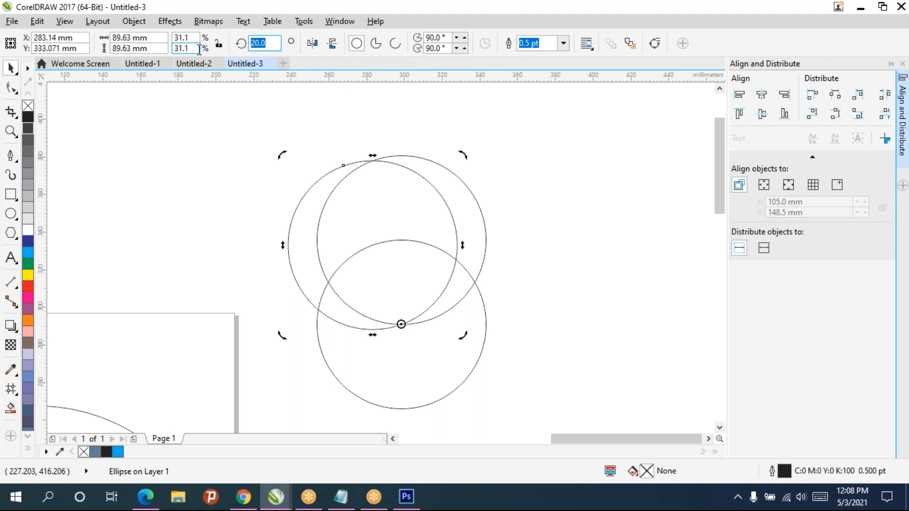
type("30")
key("Return")
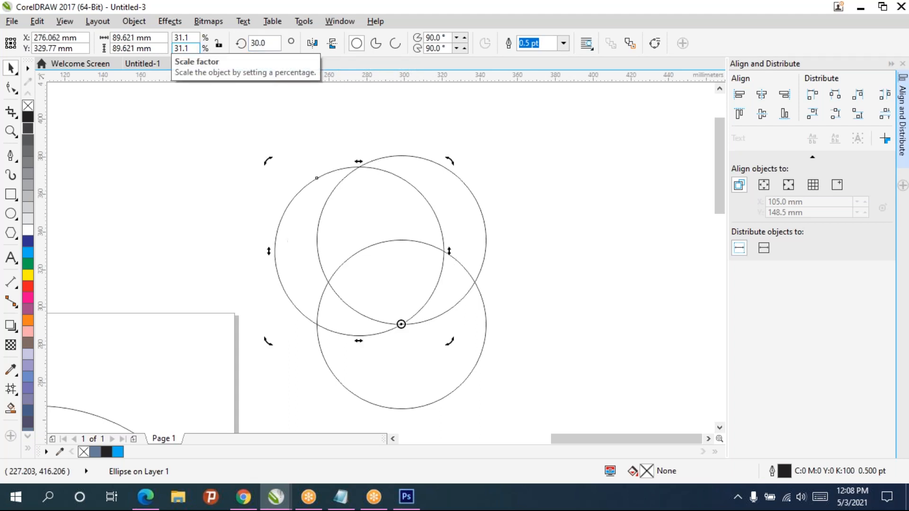
Step: Repeat the 30° rotated circle copy several times around the lower circle's centre
key("ctrl+d")
key("ctrl+d")
key("ctrl+d")
key("ctrl+d")
key("ctrl+d")
key("ctrl+d")
key("ctrl+d")
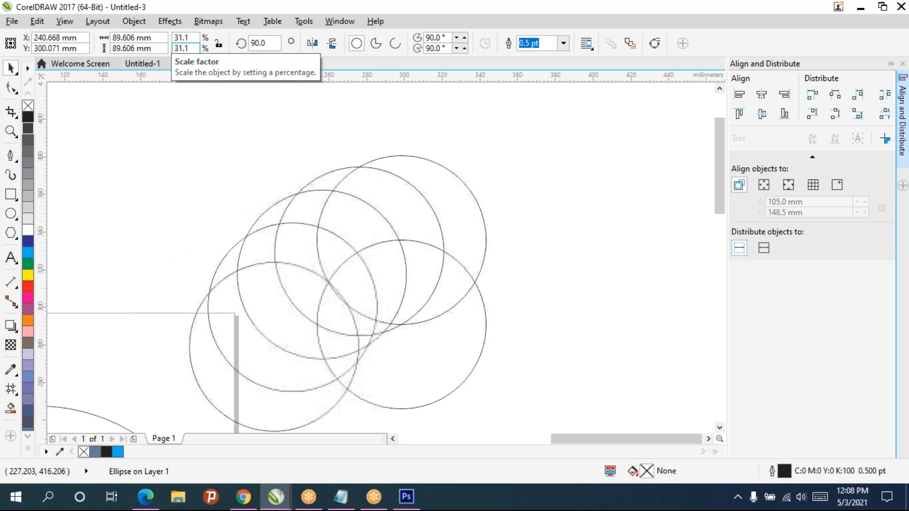
key("ctrl+d")
Step: Undo the rotated copies and step through the history back to just the two overlapping circles
key("ctrl+z")
key("ctrl+z")
key("ctrl+z")
key("ctrl+z")
key("ctrl+z")
key("ctrl+z")
key("ctrl+z")
key("ctrl+z")
key("ctrl+z")
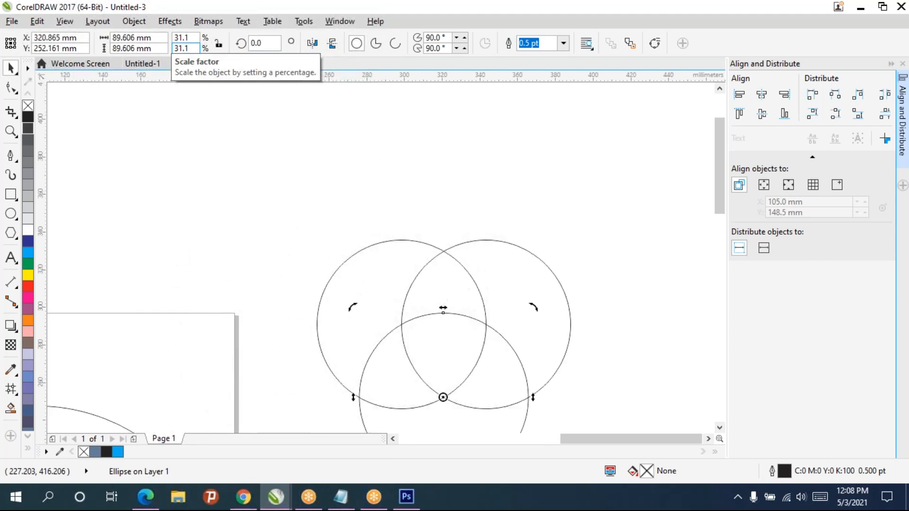
key("ctrl+z")
key("ctrl+z")
key("ctrl+z")
key("ctrl+z")
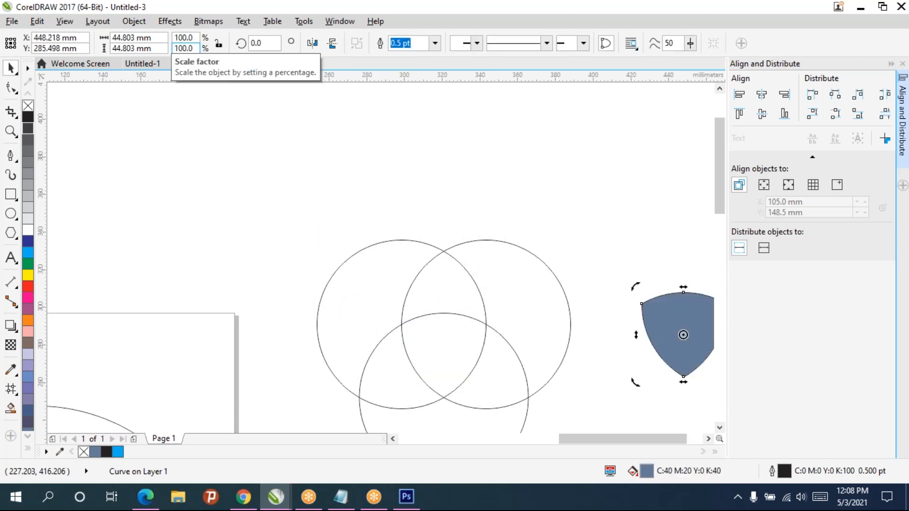
key("ctrl+z")
key("ctrl+z")
key("ctrl+z")
key("ctrl+z")
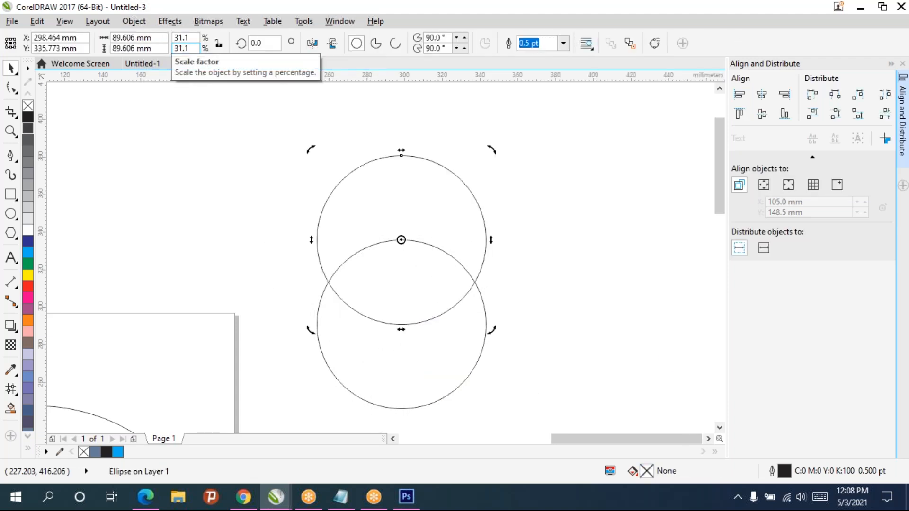
key("ctrl+d")
key("ctrl+z")
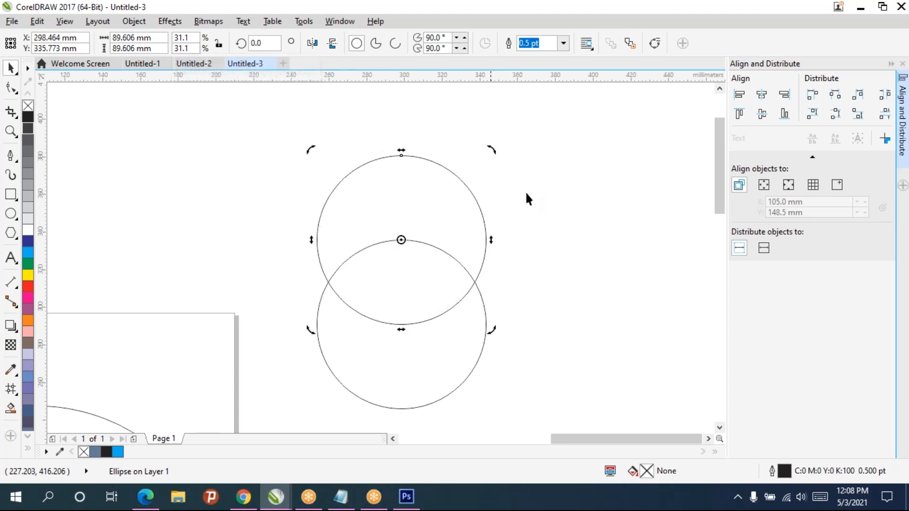
left_click(516, 216)
left_click(480, 209)
left_click_drag(479, 209, 402, 240)
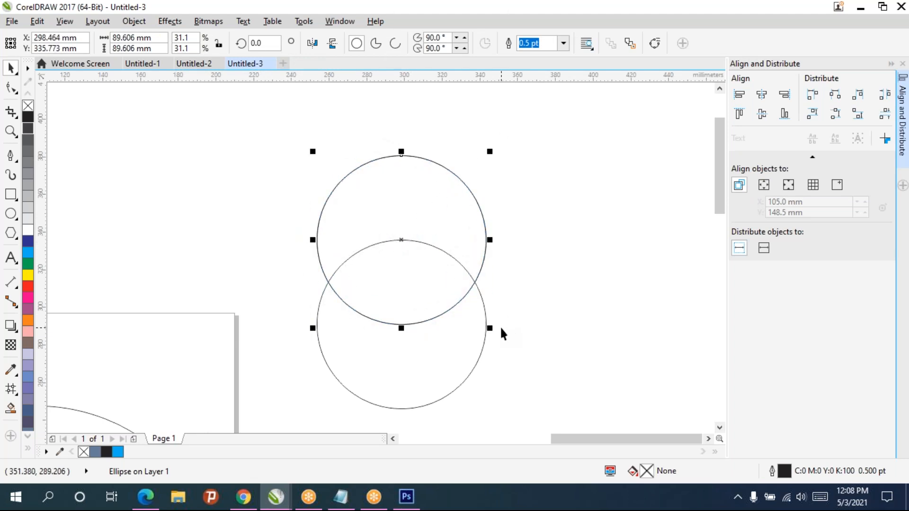
key("ctrl+d")
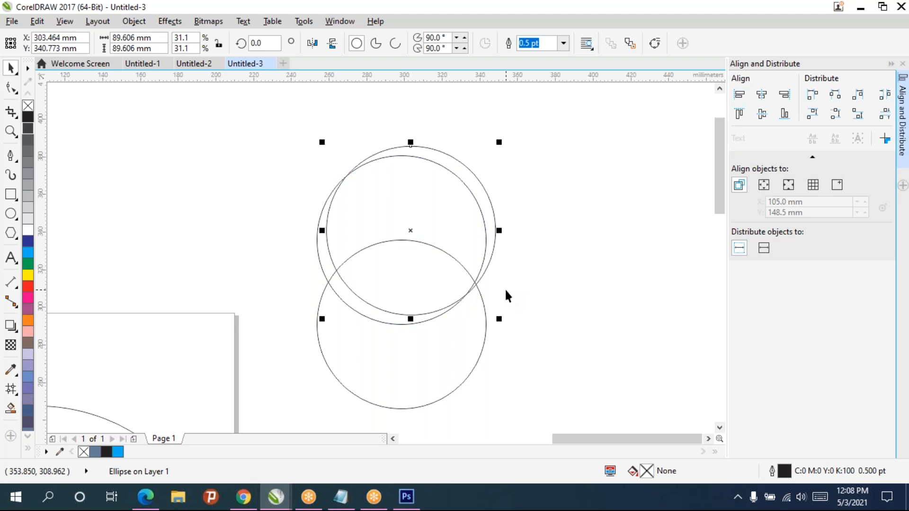
key("ctrl+z")
Step: Shrink the upper circle about its centre to about 71 mm and place its rotation centre on the lower circle's centre
left_click_drag(489, 329, 473, 311)
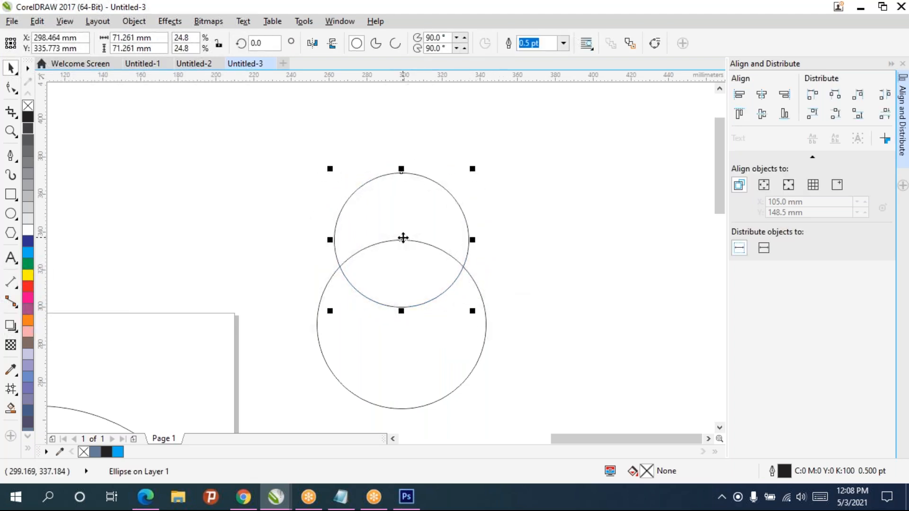
left_click(403, 239)
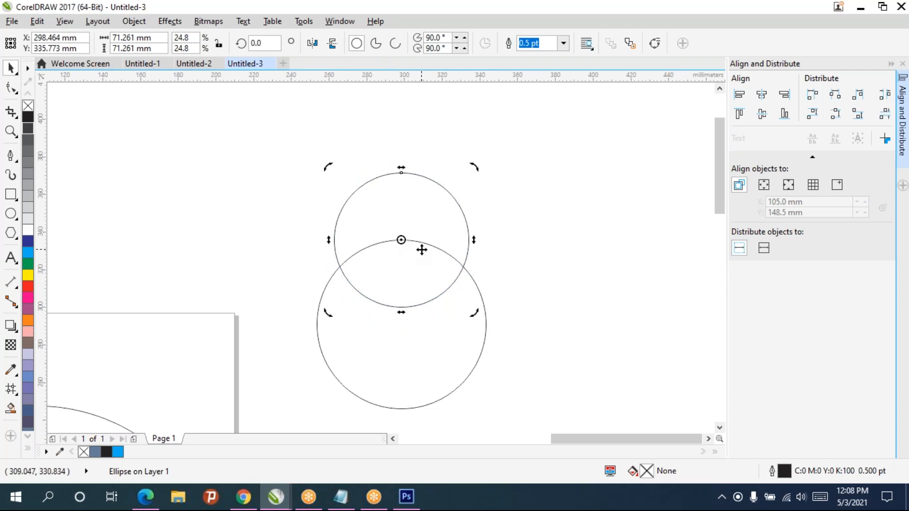
left_click(422, 249)
left_click_drag(419, 261, 399, 241)
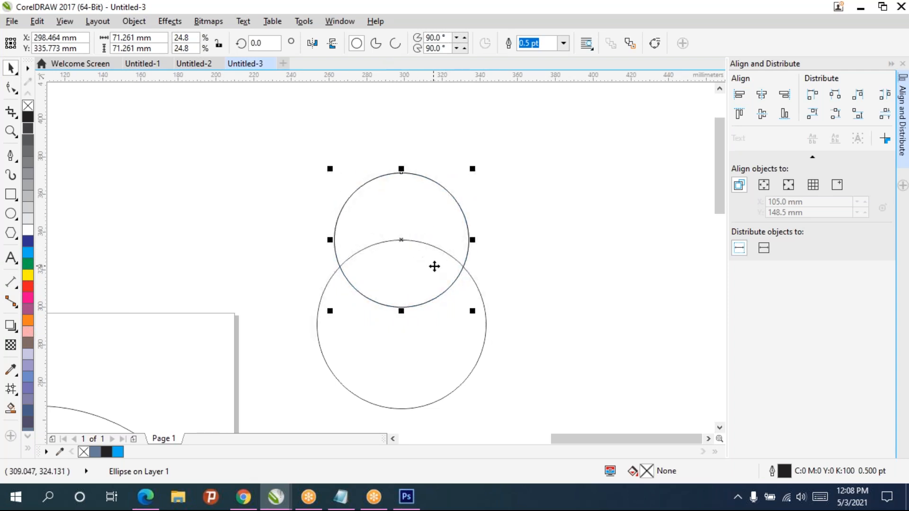
left_click(401, 242)
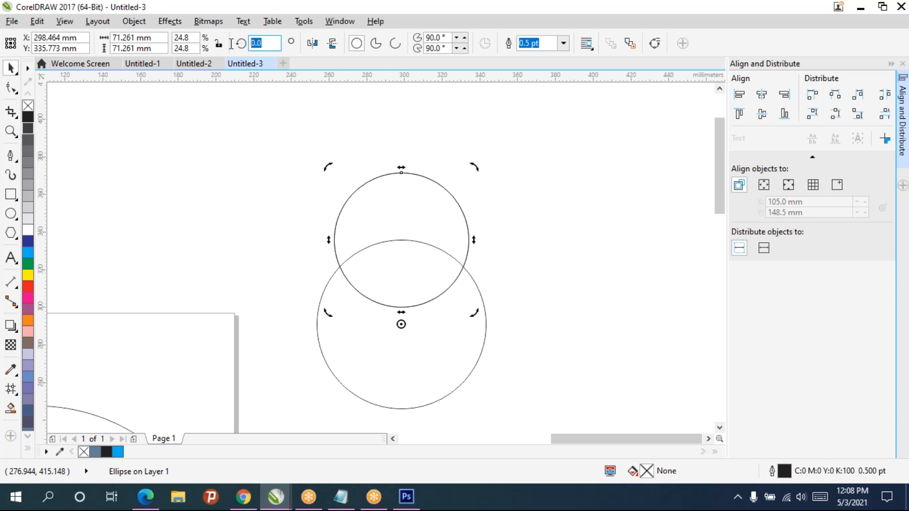
Step: Rotate evenly spaced copies of the small circle around the large circle's centre to complete a ring of ten circles
key("Return")
key("ctrl+d")
key("ctrl+d")
key("ctrl+d")
key("ctrl+d")
key("ctrl+d")
key("ctrl+d")
key("ctrl+d")
key("ctrl+d")
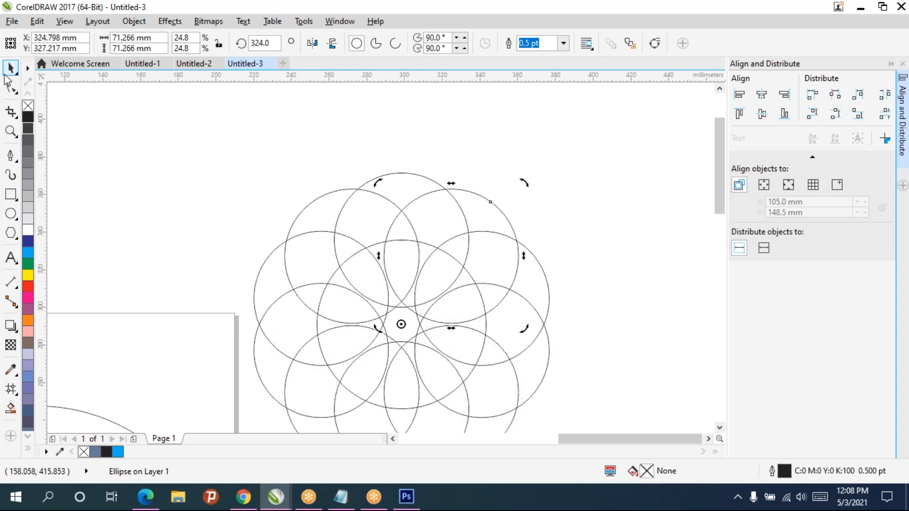
left_click(608, 209)
Step: Delete the large central circle from the middle of the circle ring
left_click_drag(606, 228, 612, 144)
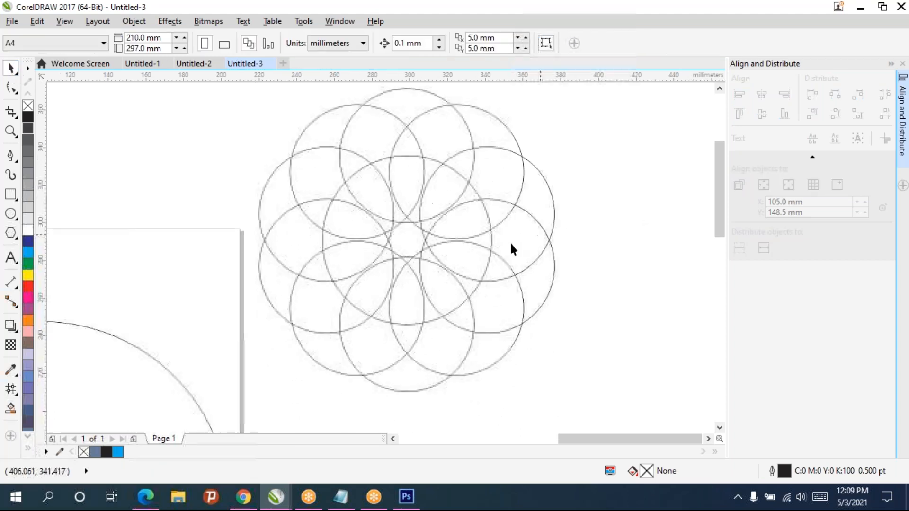
left_click(402, 234)
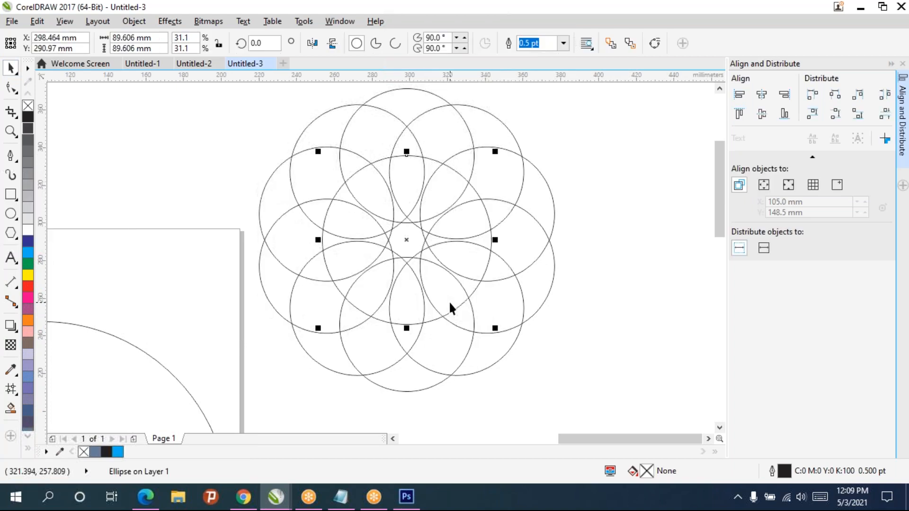
key("Delete")
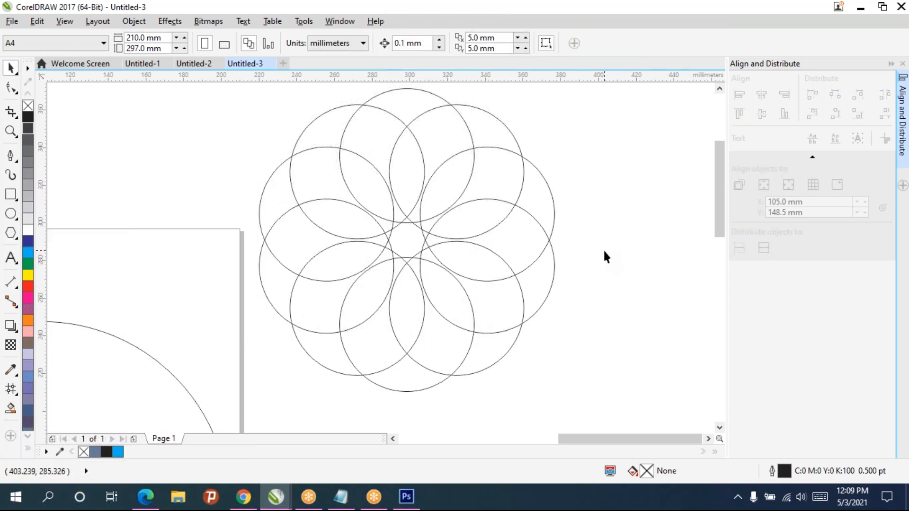
Step: Use Smart Fill on the top circle's outer sliver and the adjoining area along its right side, undoing the surplus last fill
left_click(10, 407)
left_click_drag(409, 264, 377, 330)
left_click_drag(437, 299, 453, 275)
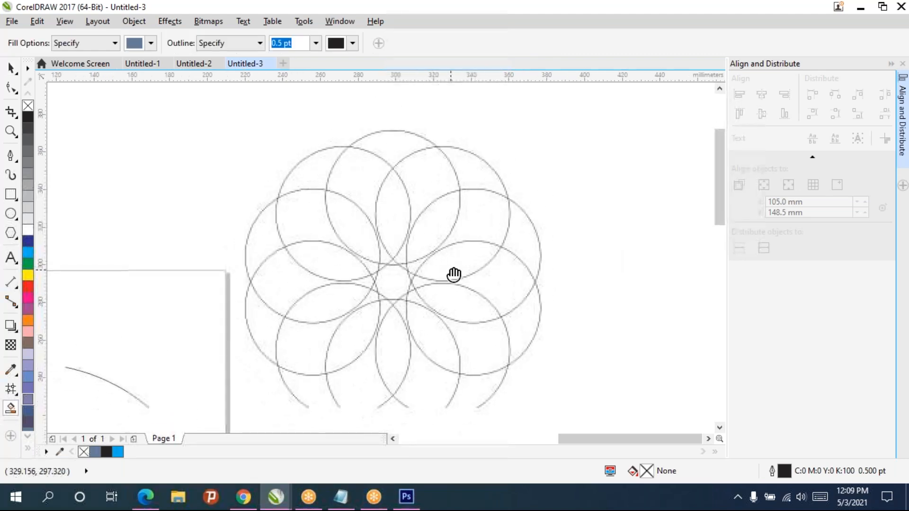
left_click(386, 142)
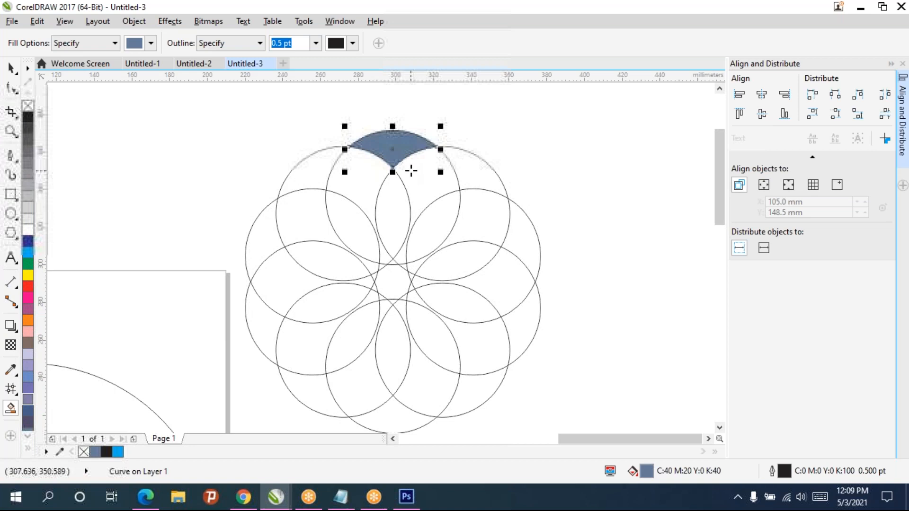
left_click(413, 173)
left_click(439, 230)
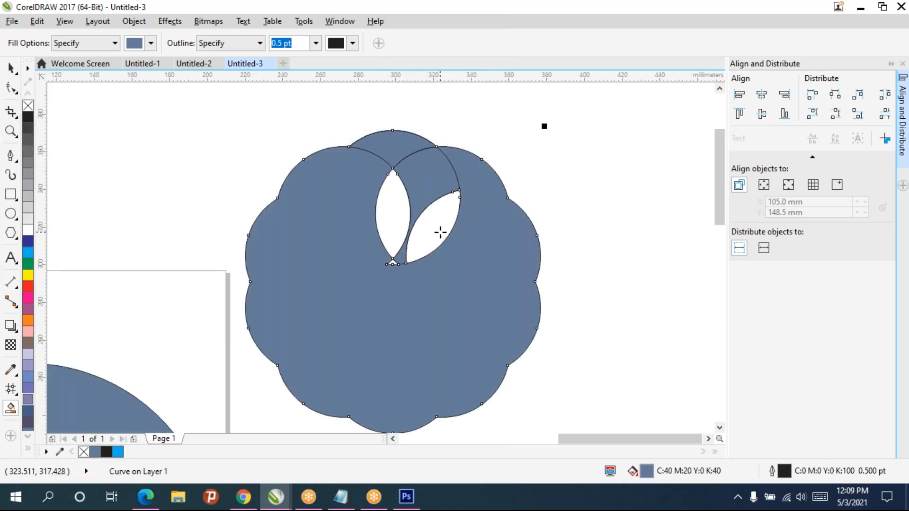
key("ctrl+z")
Step: Use Smart Fill on the three adjoining areas that form the crescent of the upper right-hand circle
left_click(443, 310)
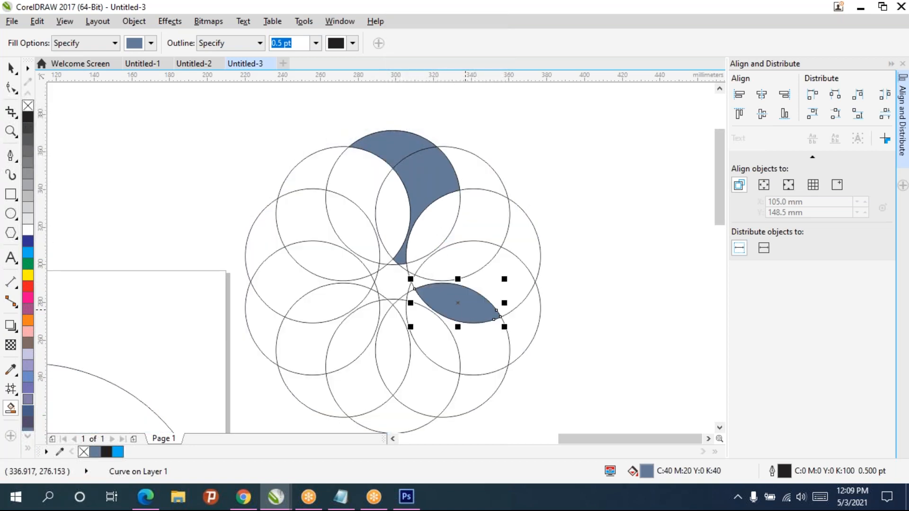
left_click(523, 266)
left_click(531, 234)
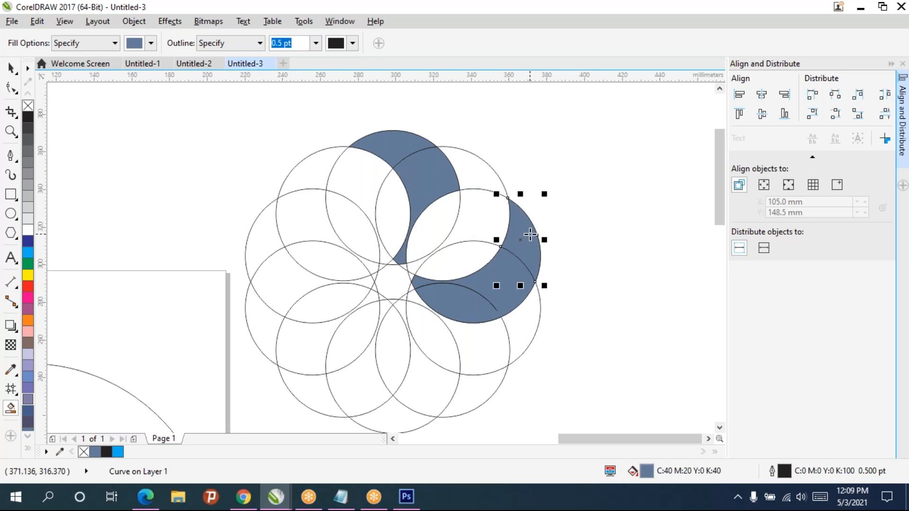
Step: Use Smart Fill on the tiny area at the inner tip of the right-hand crescent, near the ring's centre
scroll(406, 279, "up", 2)
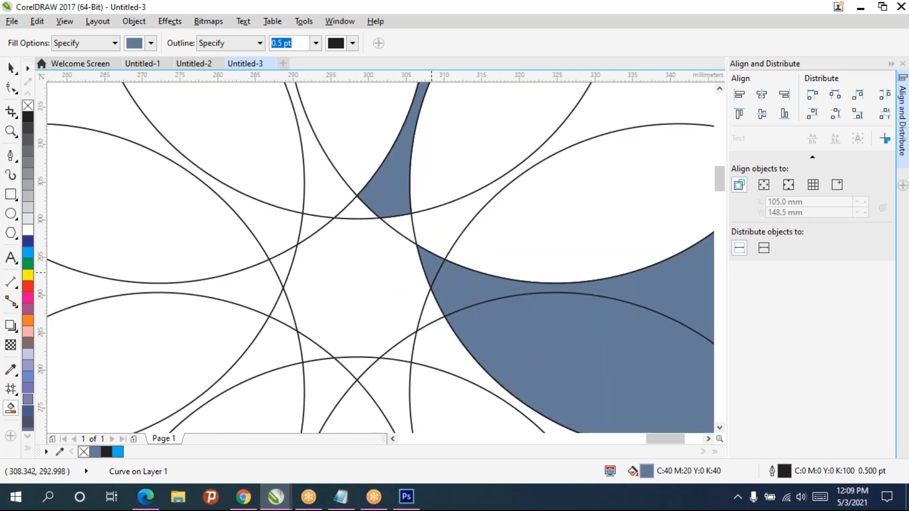
scroll(494, 305, "down", 3)
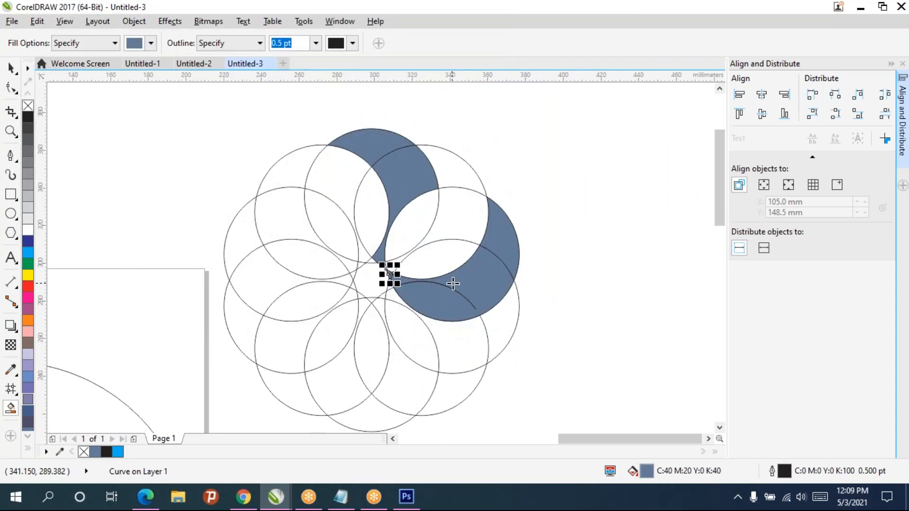
key("space")
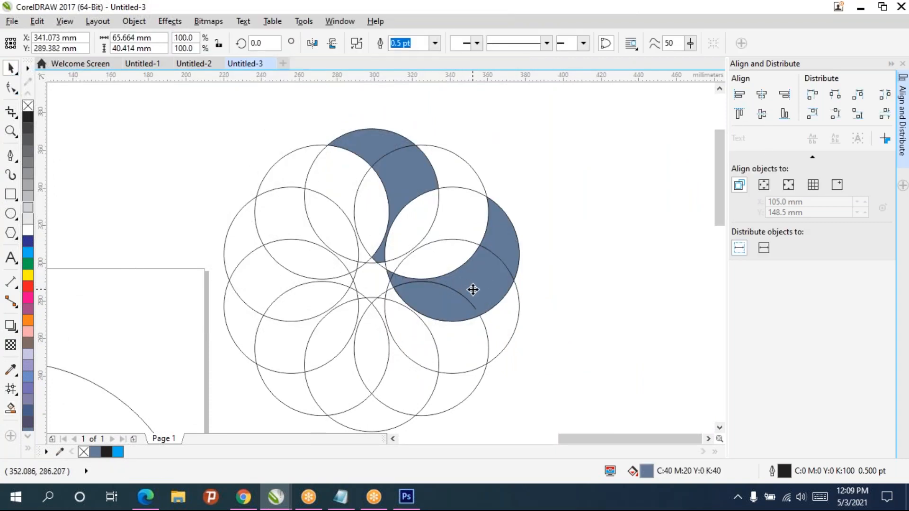
Step: Select the filled pieces of the right-hand crescent, including its tiny inner tip, and move them to the empty area right of the ring
left_click_drag(548, 308, 445, 293)
left_click(396, 210)
left_click(316, 263, "shift")
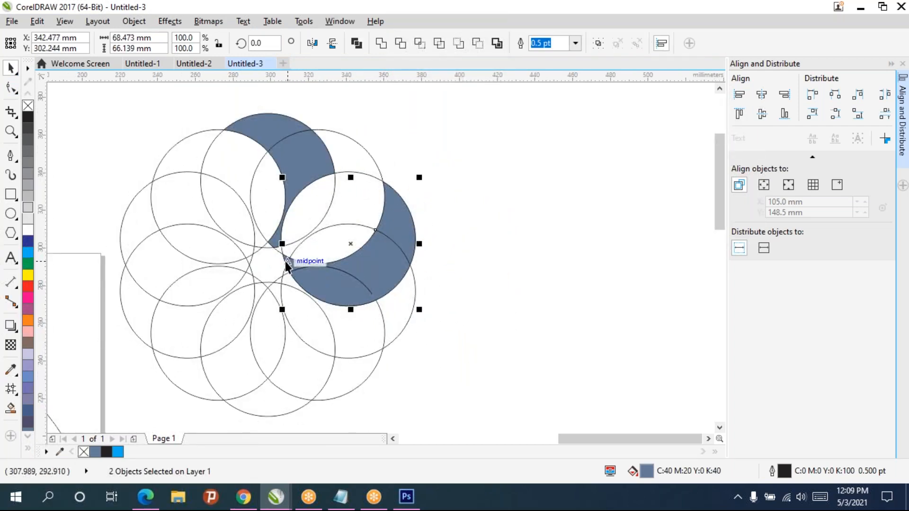
left_click(480, 245)
left_click(384, 264)
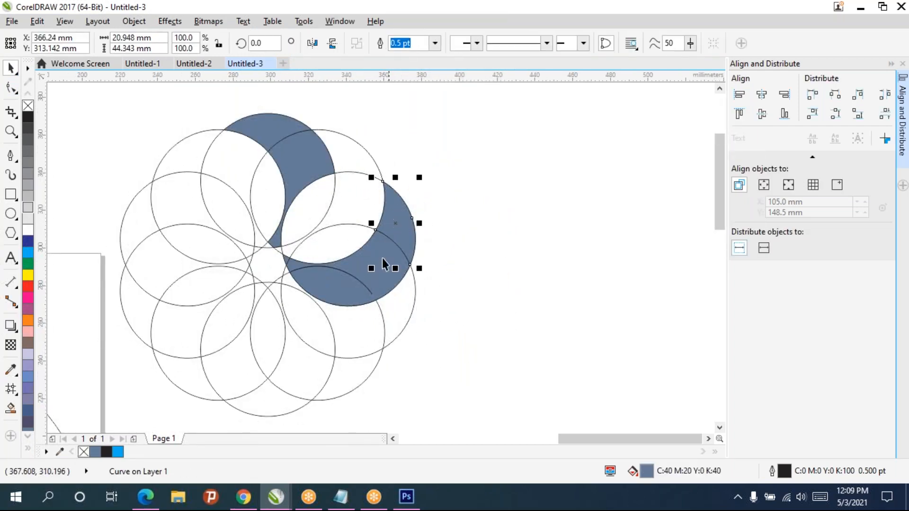
left_click(374, 284)
left_click(304, 270, "shift")
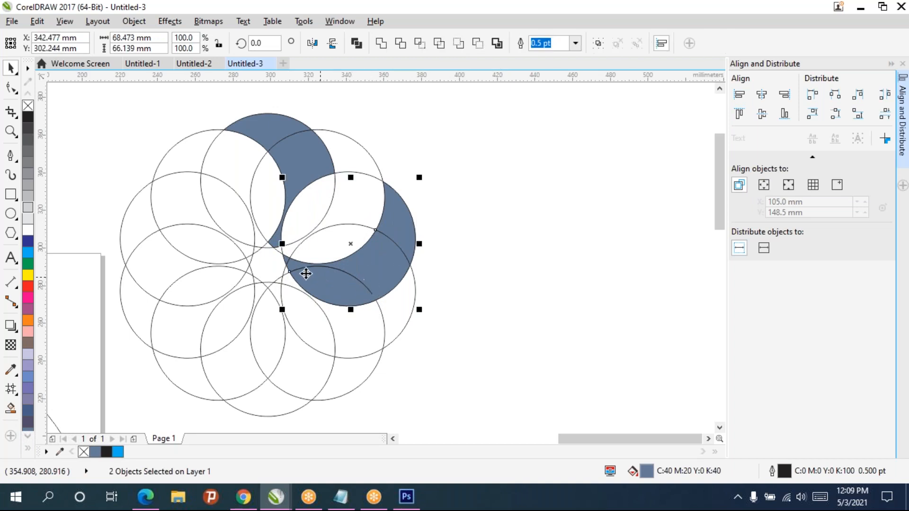
scroll(291, 260, "up", 1)
scroll(277, 245, "up", 1)
left_click(277, 245, "shift")
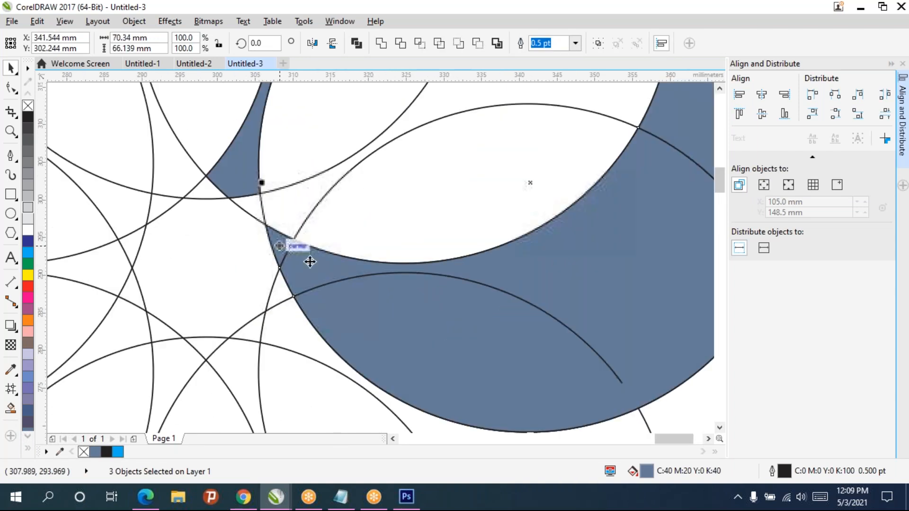
scroll(482, 305, "down", 1)
scroll(482, 306, "down", 1)
left_click_drag(482, 305, 290, 256)
left_click_drag(328, 251, 614, 279)
Step: Combine the moved crescent pieces into a single curve and remove its outline
key("ctrl+l")
left_click(596, 315)
left_click(627, 323)
left_click(620, 261)
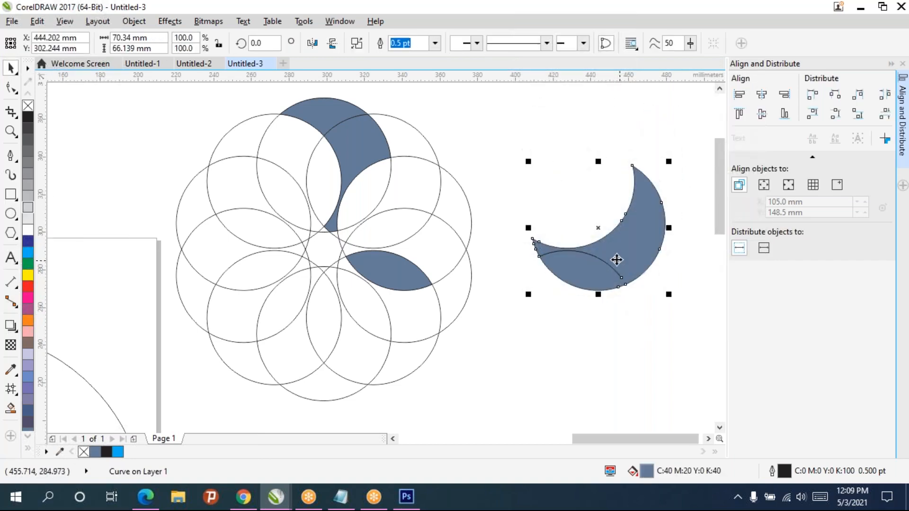
right_click(31, 122)
right_click(31, 107)
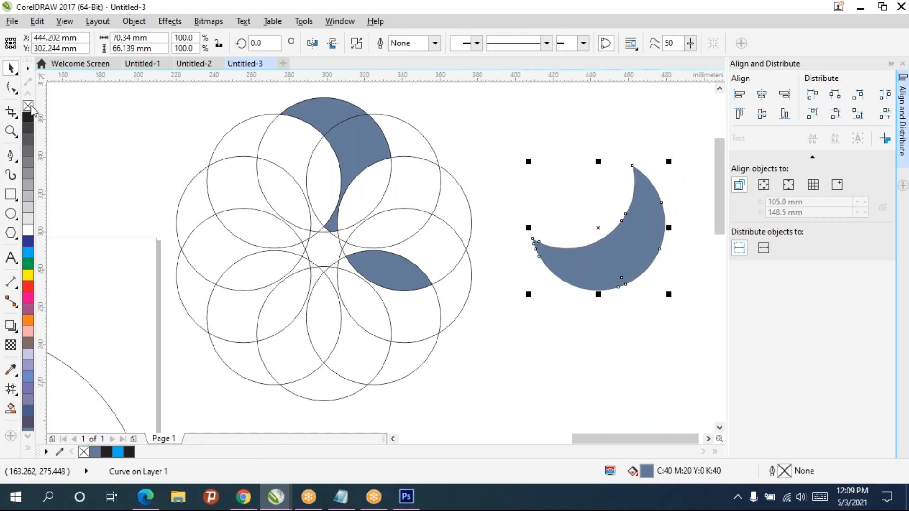
left_click(651, 369)
left_click(609, 280)
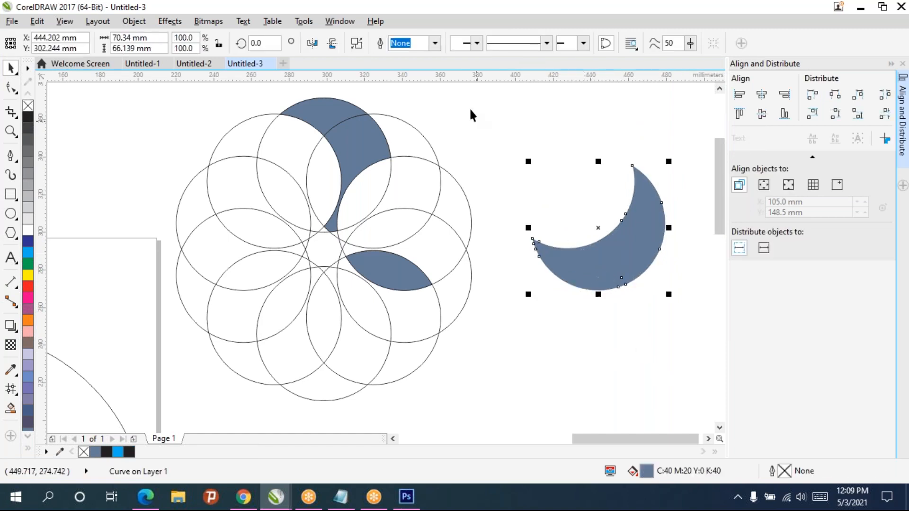
left_click_drag(654, 302, 568, 336)
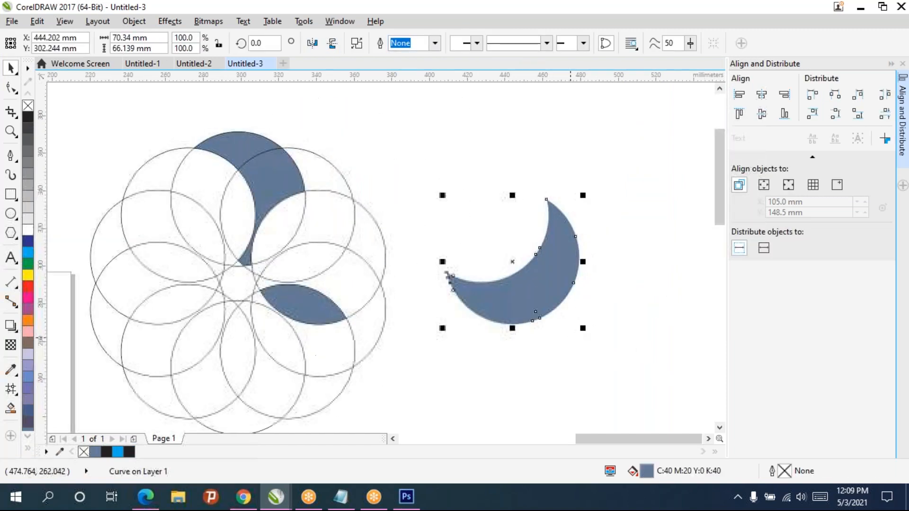
left_click(525, 360)
left_click(529, 296)
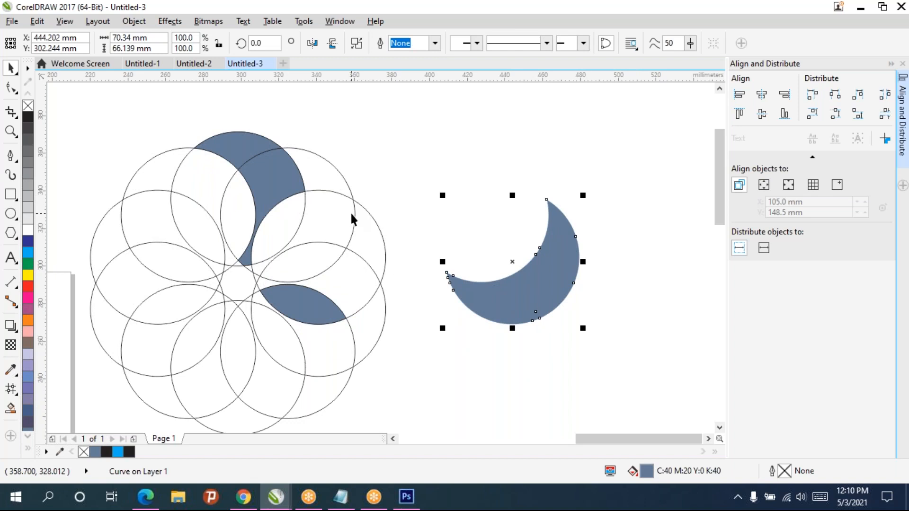
Step: Undo the crescent's outline removal, combining and move, and all the Smart Fill areas, back to the unfilled ring of ten circles
key("ctrl+z")
key("ctrl+z")
key("ctrl+z")
key("ctrl+z")
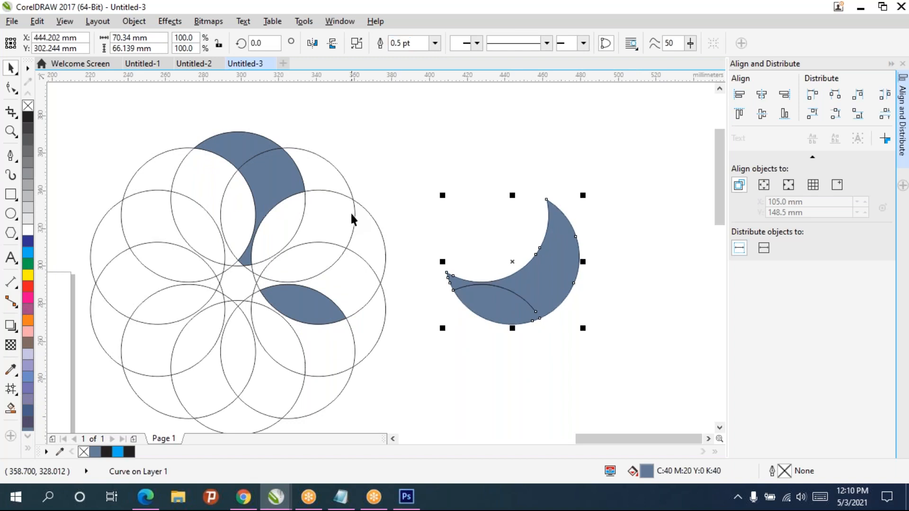
key("ctrl+z")
key("ctrl+z")
key("ctrl+z")
key("ctrl+z")
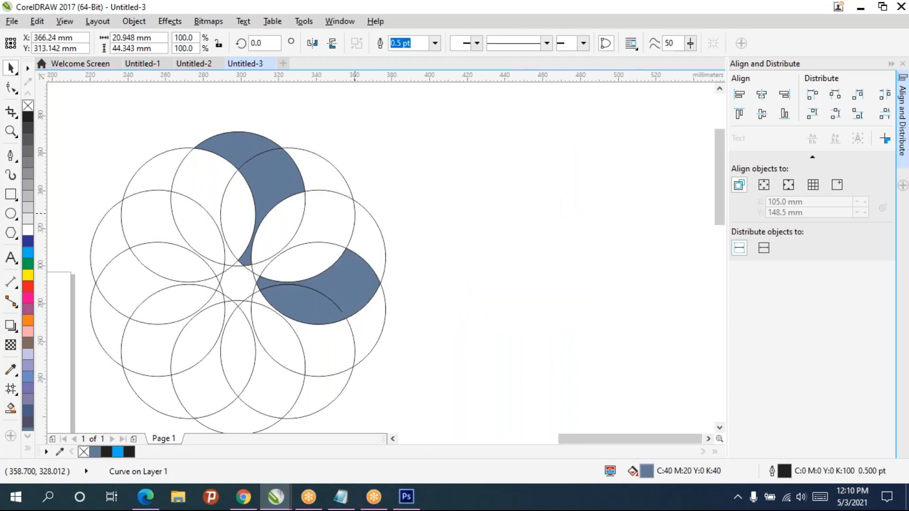
left_click_drag(344, 279, 461, 278)
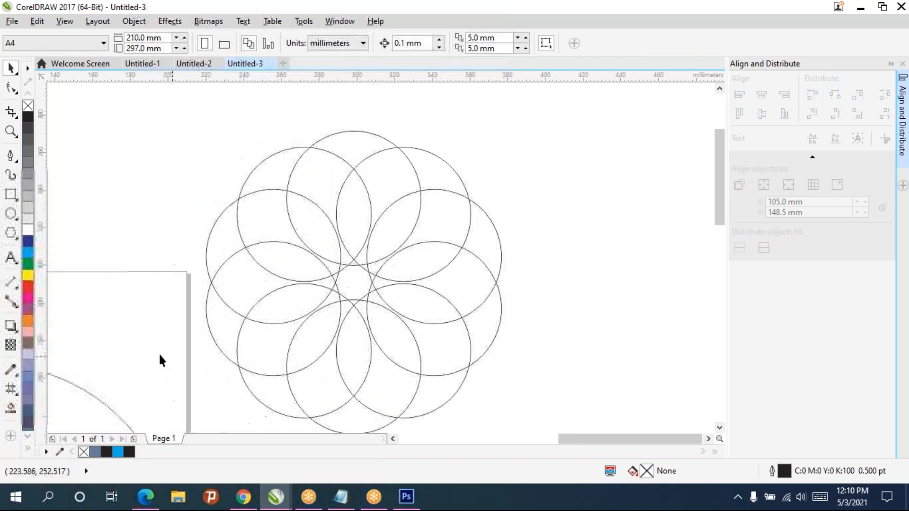
Step: Use Smart Fill on the ten petal areas just inside the ring's outer slivers, between the overlapping lens shapes
left_click(11, 409)
left_click(443, 227)
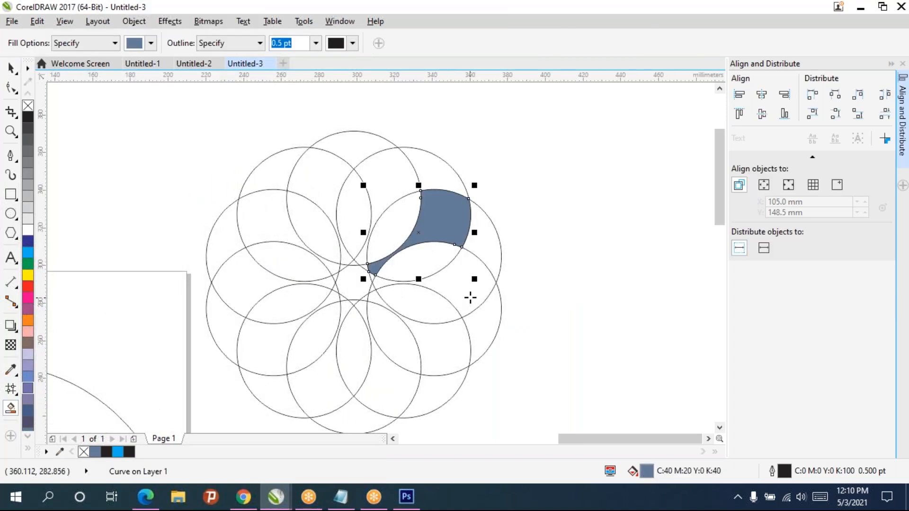
left_click(470, 297)
left_click(448, 339)
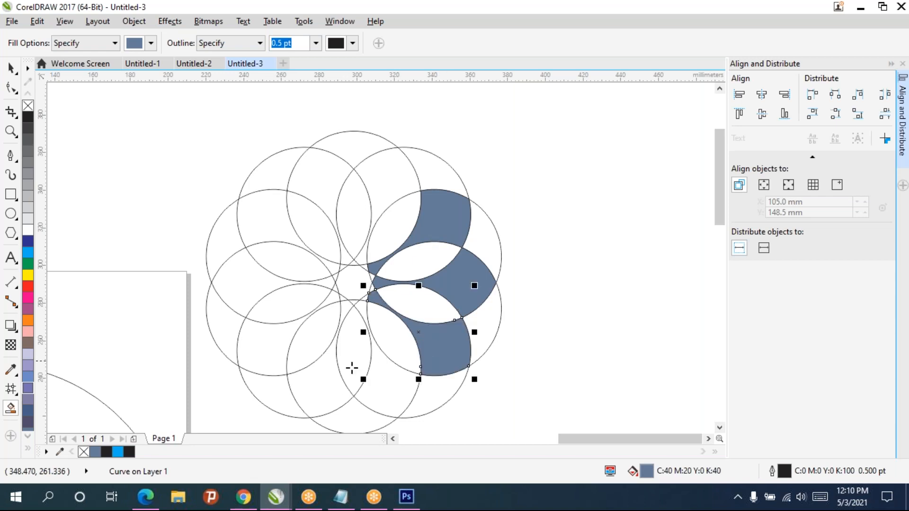
left_click(377, 392)
left_click(325, 391)
left_click(255, 321)
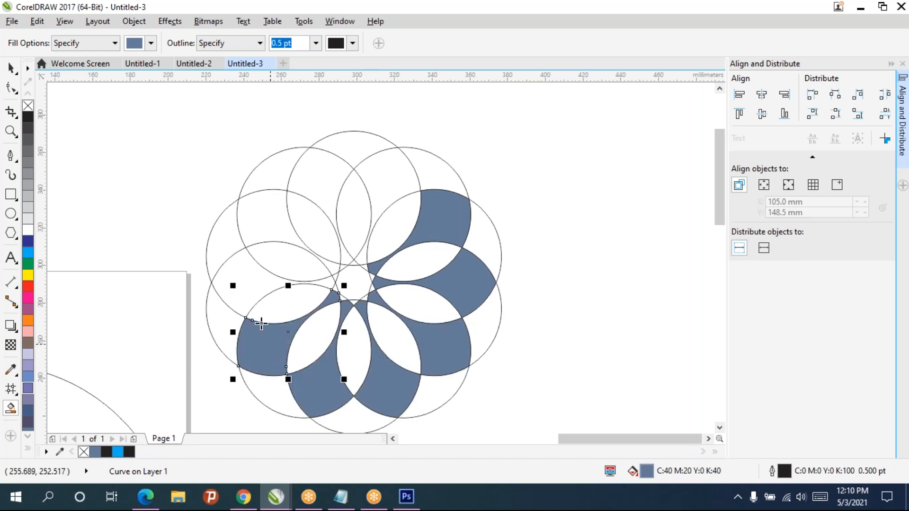
left_click(239, 269)
left_click(265, 213)
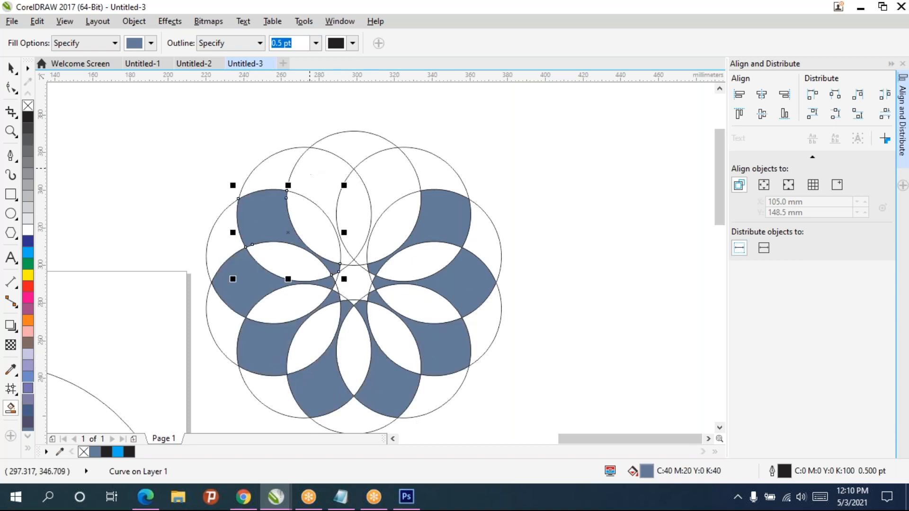
left_click(345, 172)
left_click(378, 171)
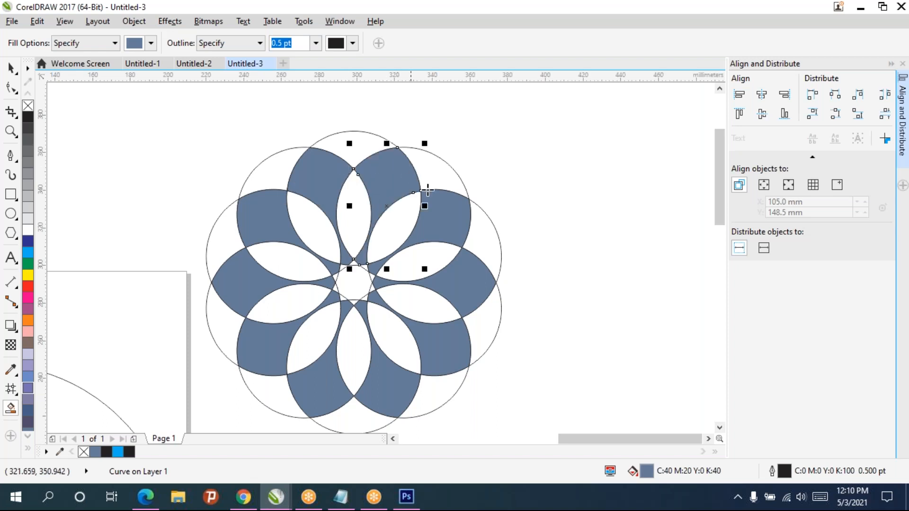
Step: Select all ten filled petals and move them off the circle ring into the empty area right of it
left_click(13, 70)
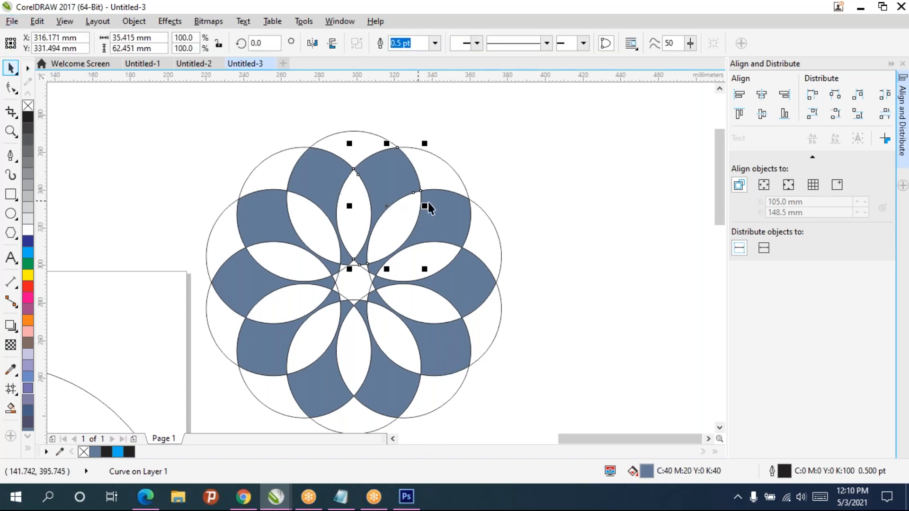
left_click(446, 229, "shift")
left_click(447, 348, "shift")
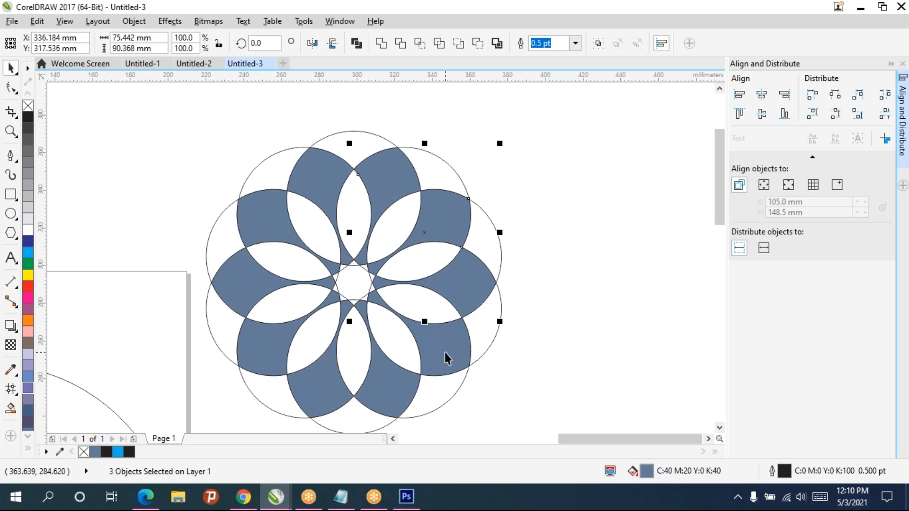
left_click(374, 388, "shift")
left_click(320, 400, "shift")
left_click(259, 352, "shift")
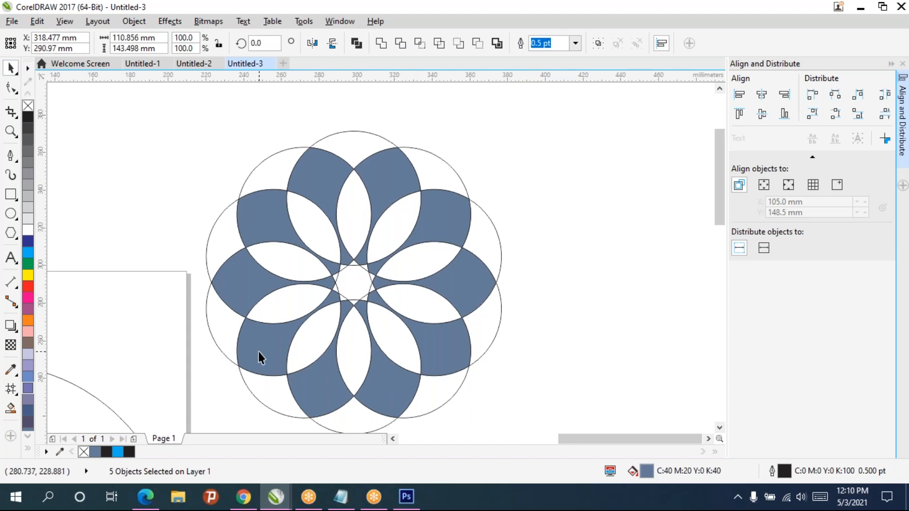
left_click(251, 281, "shift")
left_click(308, 182, "shift")
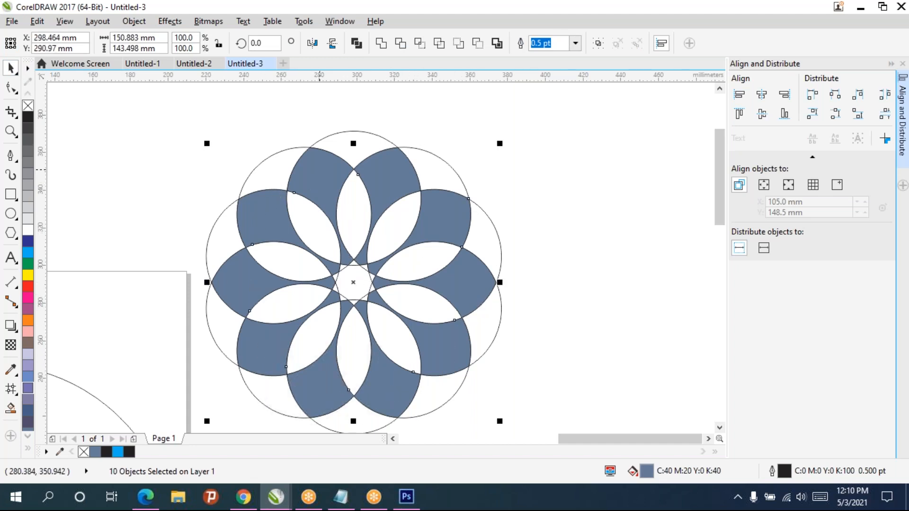
left_click_drag(468, 249, 738, 222)
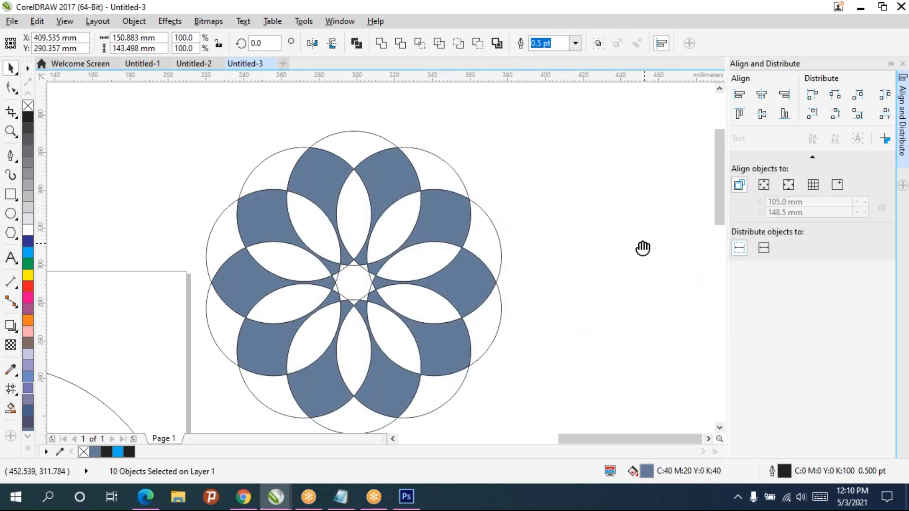
left_click_drag(643, 248, 466, 218)
left_click_drag(278, 249, 581, 242)
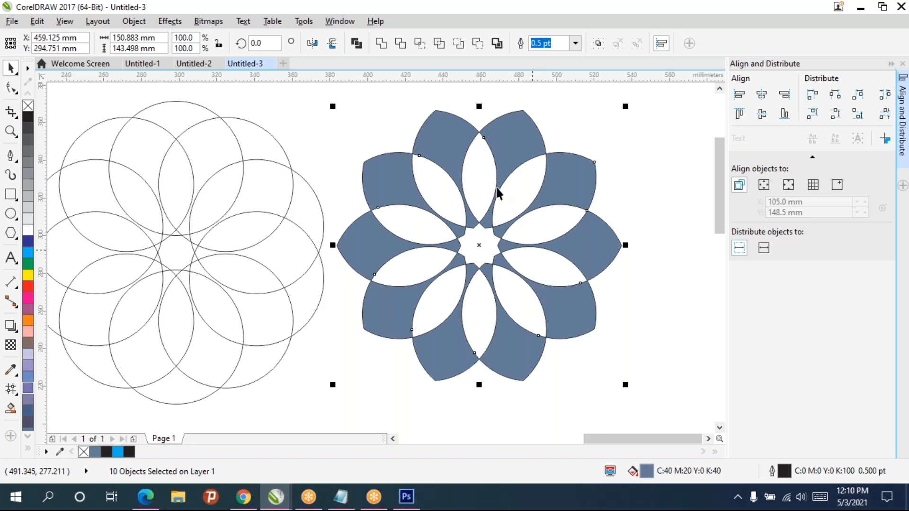
Step: Weld the ten petals into one flower curve, shift it slightly away from the ring, and remove its outline
left_click(381, 43)
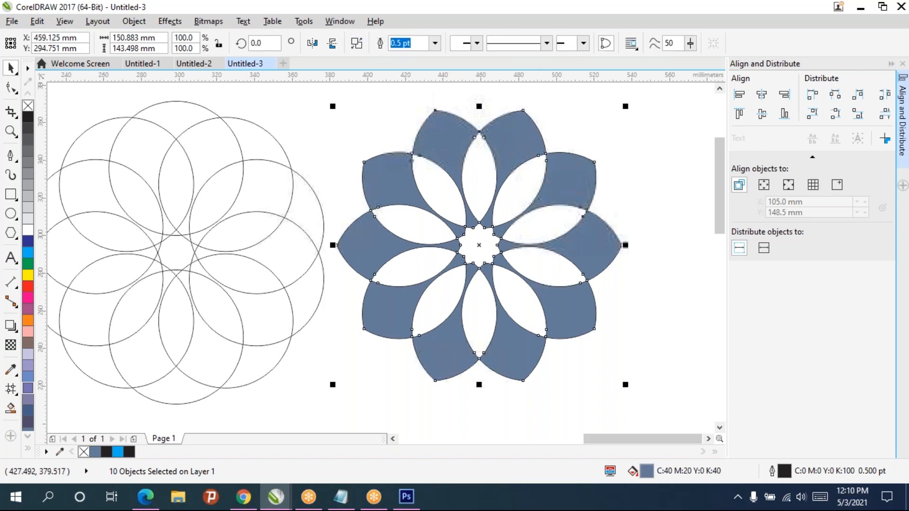
left_click(636, 195)
left_click_drag(595, 267, 625, 305)
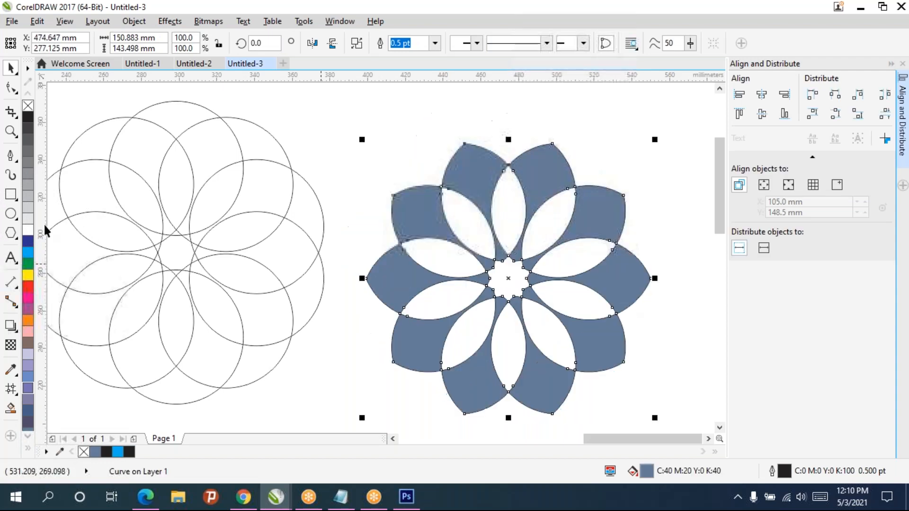
right_click(30, 108)
left_click_drag(545, 246, 660, 177)
left_click(420, 315)
left_click_drag(421, 315, 417, 393)
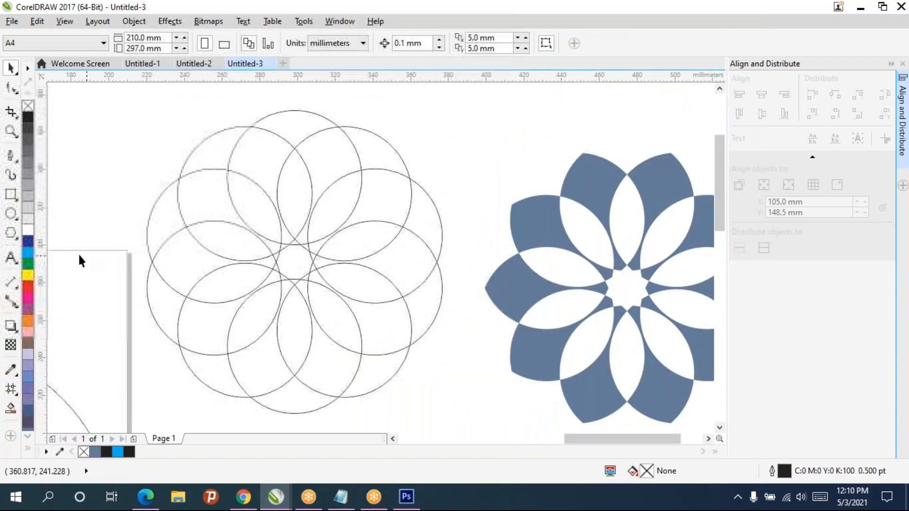
Step: Use Smart Fill on the ten outer segments around the edge of the circle ring
left_click(11, 408)
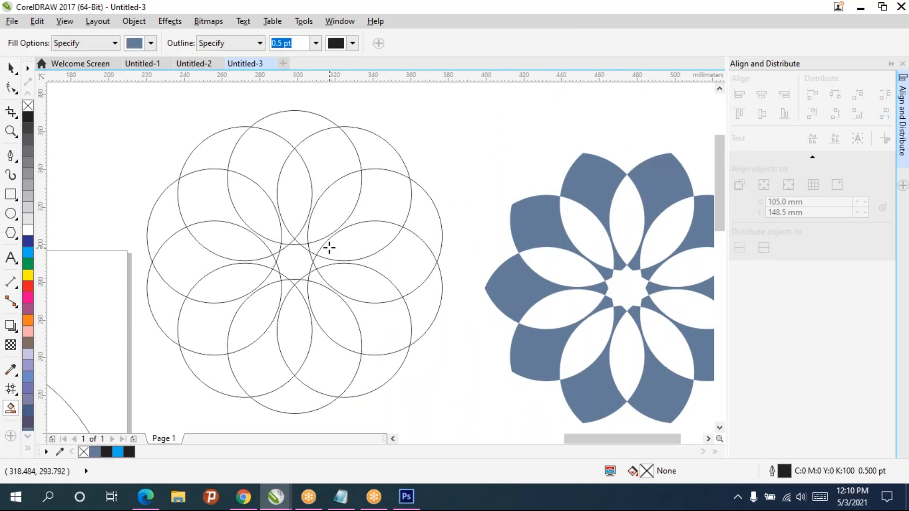
scroll(326, 245, "up", 1)
scroll(326, 246, "down", 1)
left_click_drag(330, 244, 342, 214)
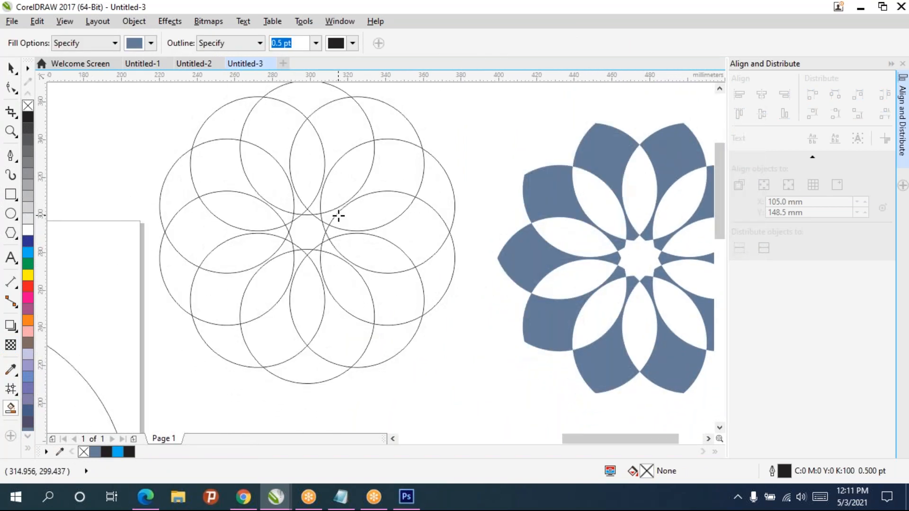
left_click(185, 193)
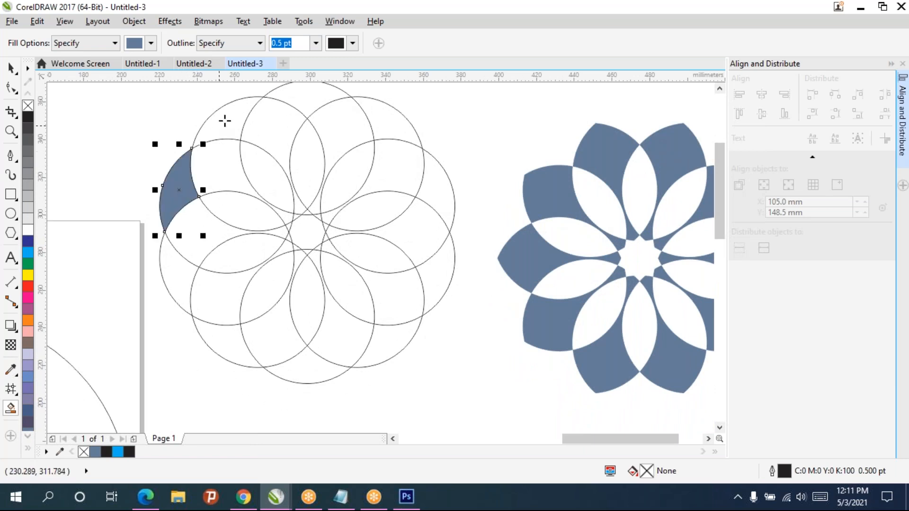
left_click(223, 118)
left_click(332, 96)
left_click(393, 126)
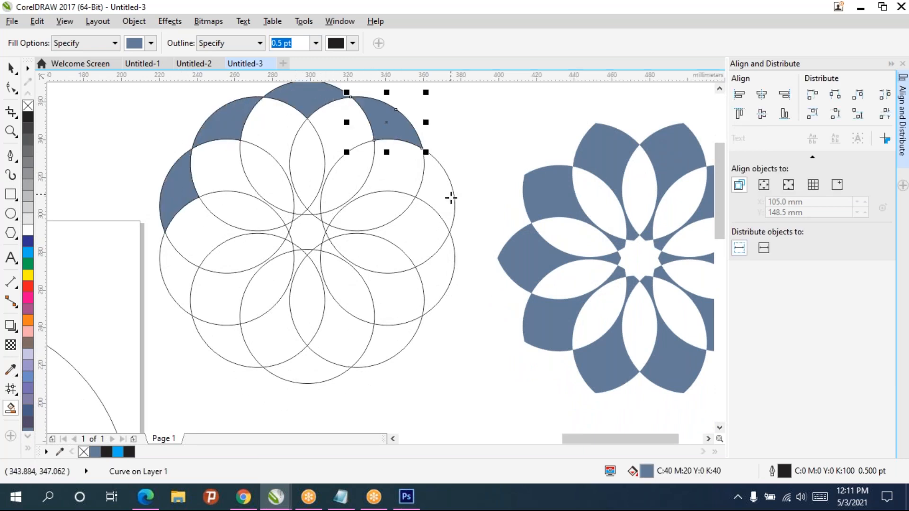
left_click(451, 197)
left_click(454, 275)
left_click(386, 342)
left_click(293, 377)
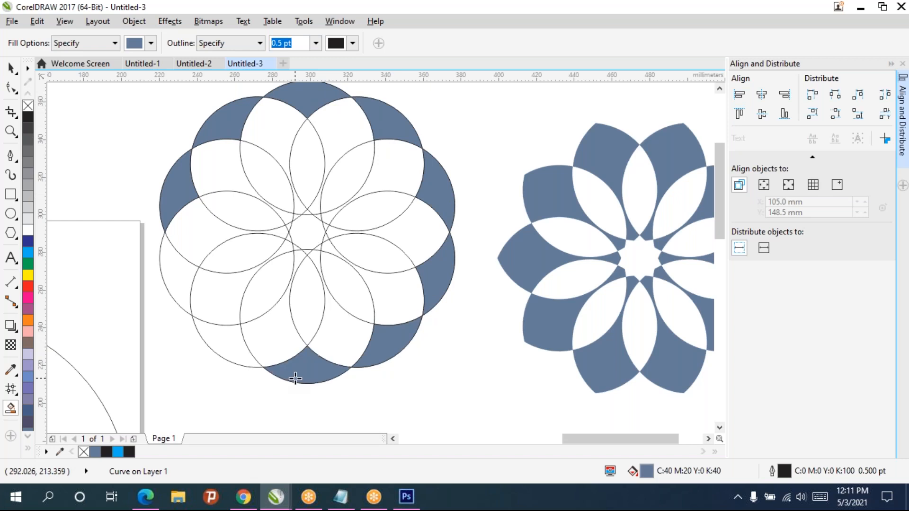
left_click(215, 353)
left_click(179, 269)
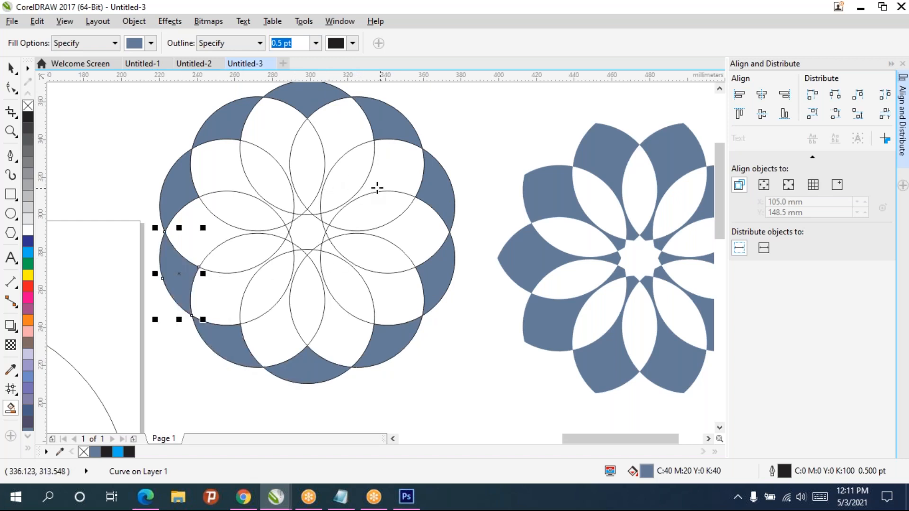
Step: Use Smart Fill on the ten lens-shaped areas around the circle ring's centre and on the small area in the middle
left_click(336, 189)
left_click(356, 221)
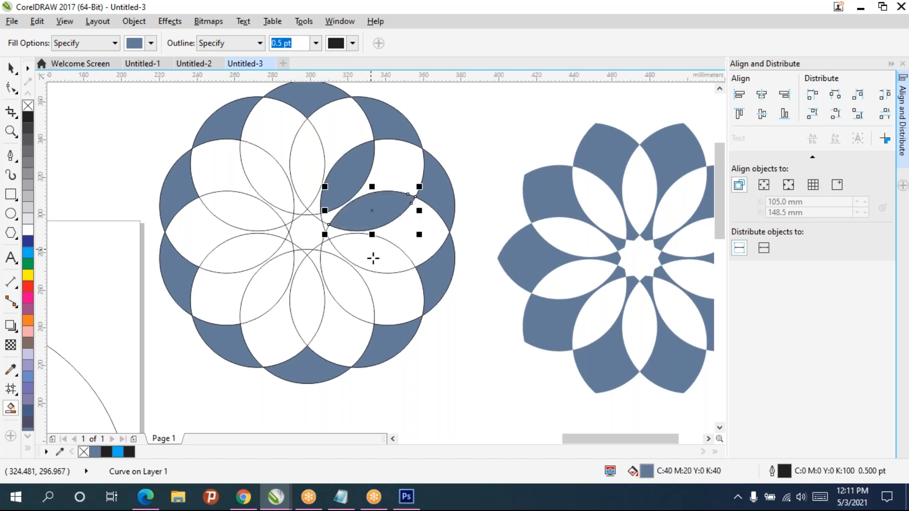
left_click(371, 259)
left_click(340, 296)
left_click(315, 311)
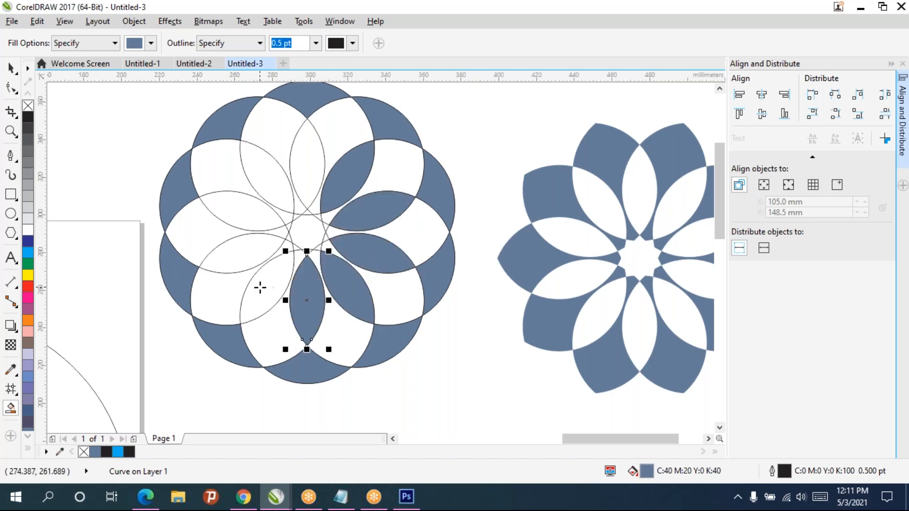
left_click(260, 286)
left_click(240, 262)
left_click(267, 179)
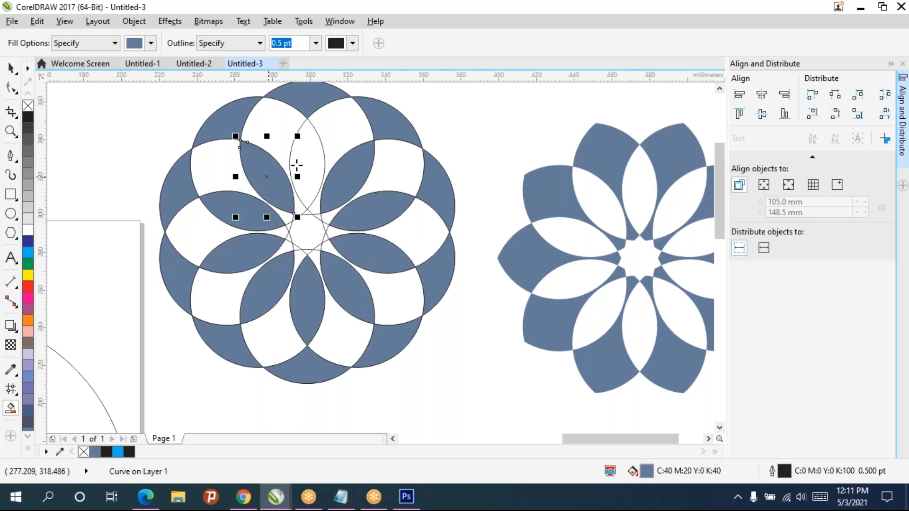
left_click(306, 163)
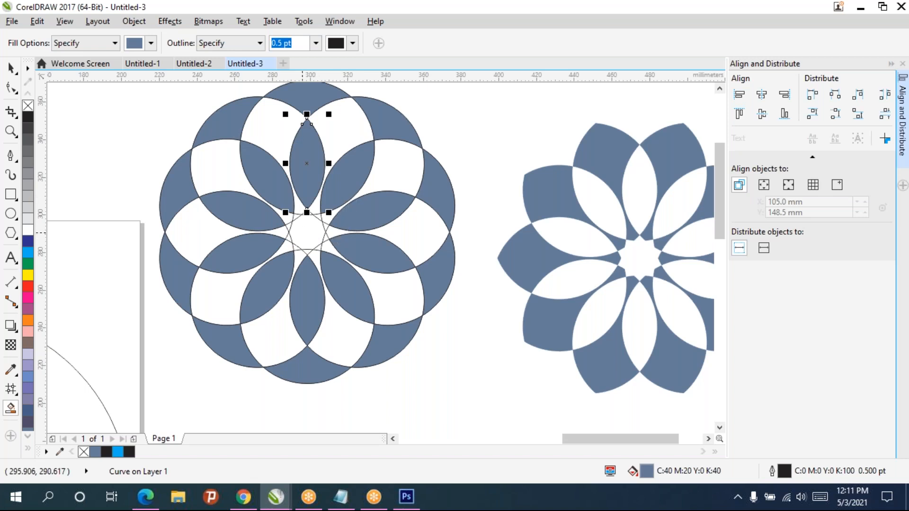
left_click(307, 232)
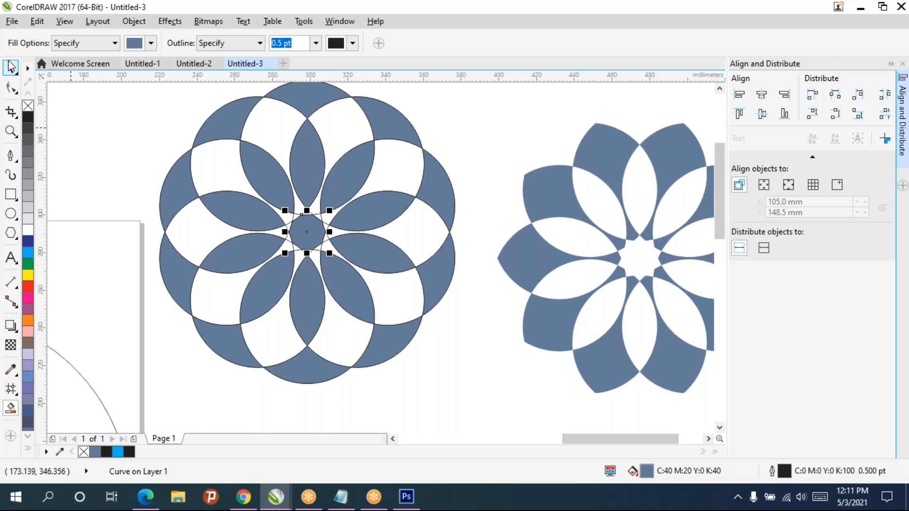
left_click(11, 70)
left_click(495, 363)
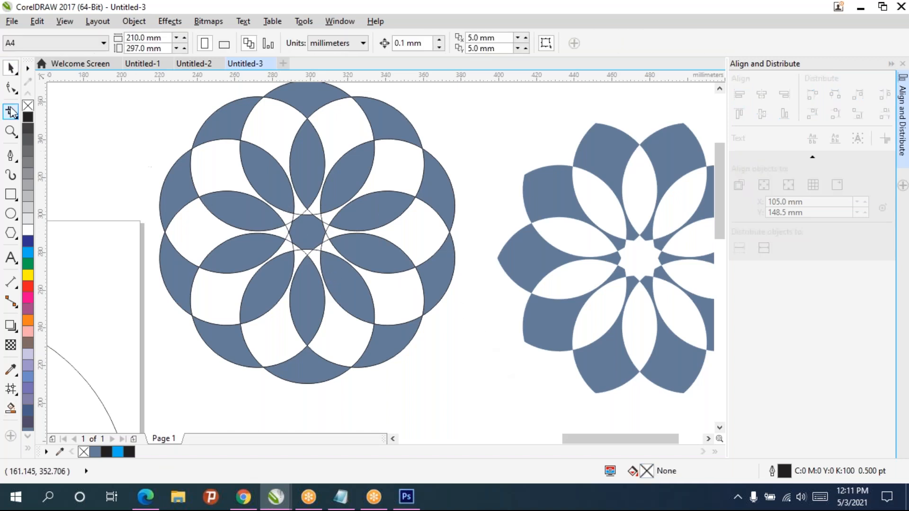
left_click(8, 71)
left_click(14, 90)
left_click(83, 167)
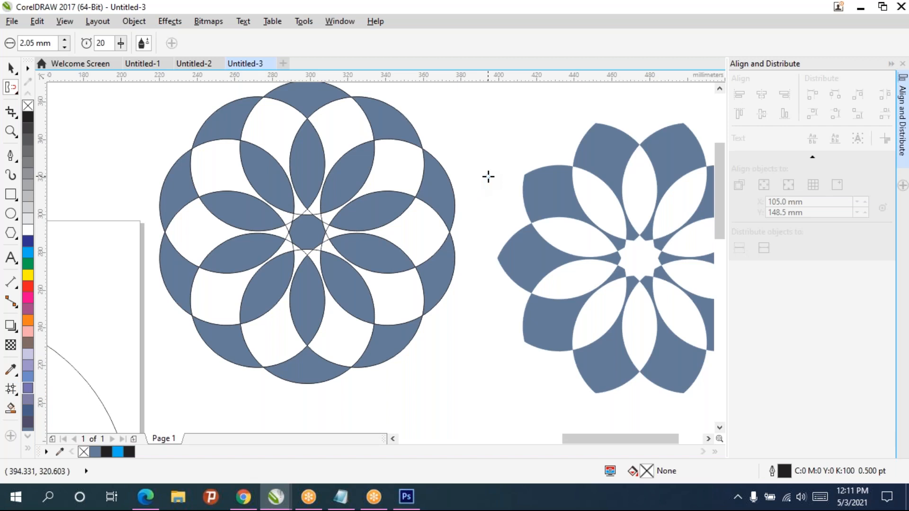
scroll(470, 232, "down", 2)
scroll(470, 232, "up", 2)
left_click_drag(471, 232, 448, 255)
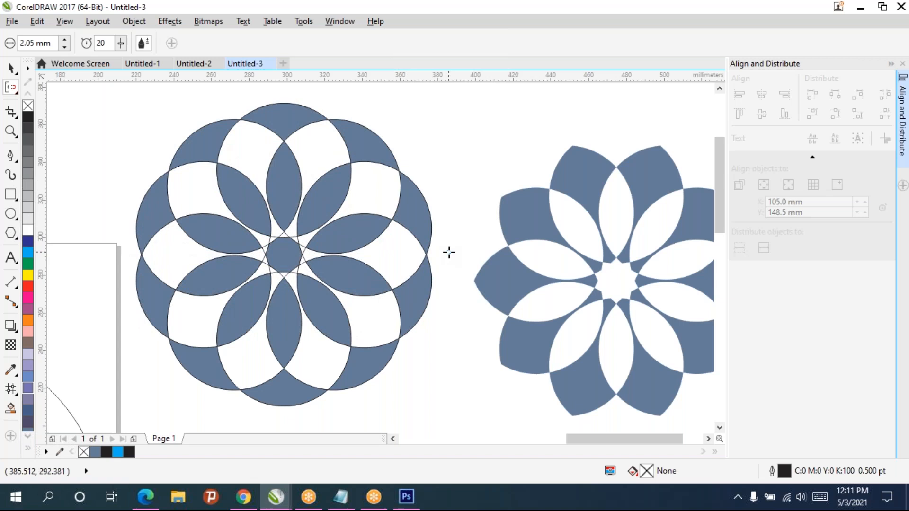
Step: Select the filled circle ring together with the flower beside it and delete them
scroll(434, 249, "down", 2)
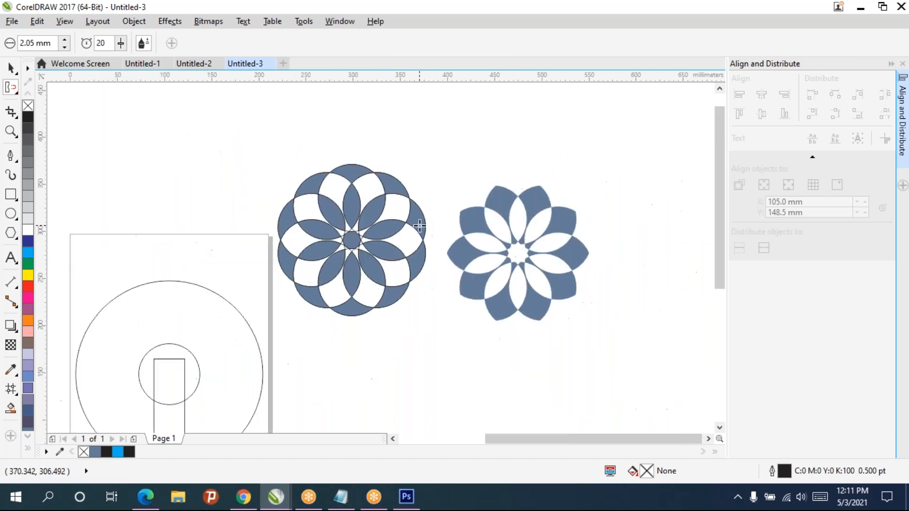
left_click_drag(419, 211, 349, 215)
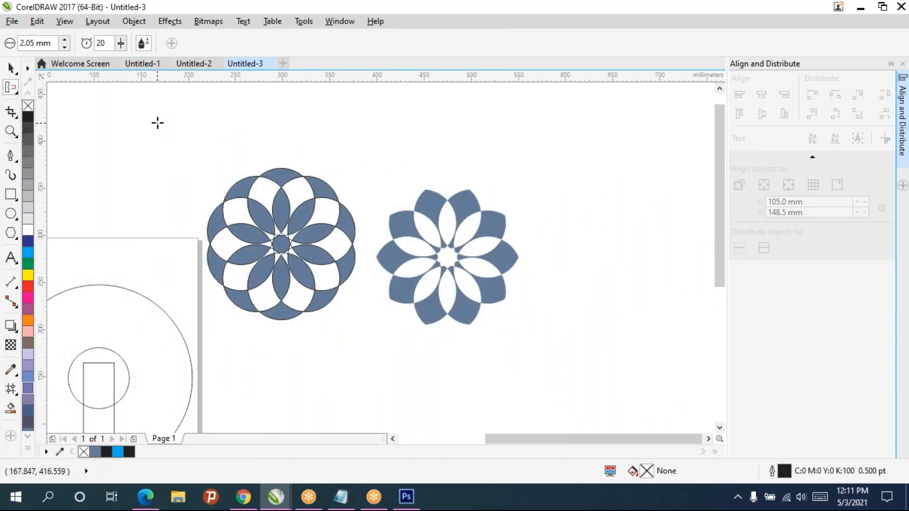
left_click(12, 68)
left_click_drag(168, 120, 628, 376)
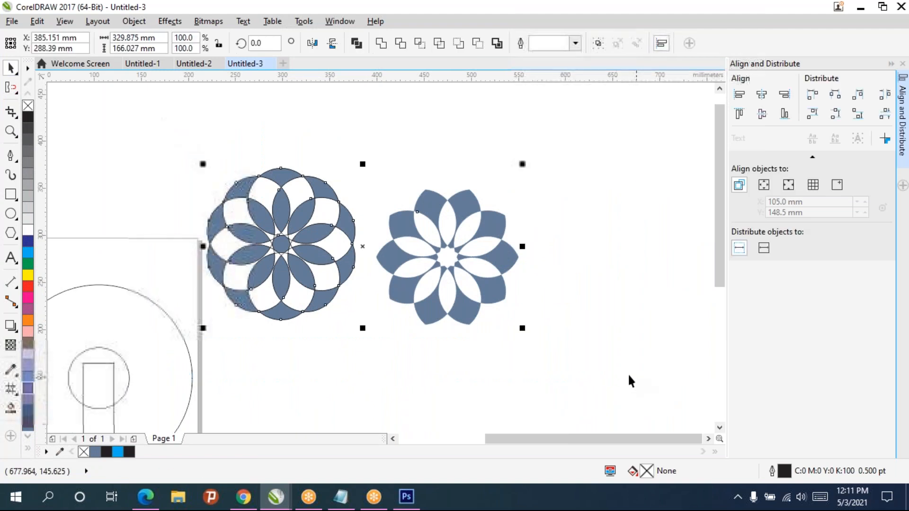
key("Delete")
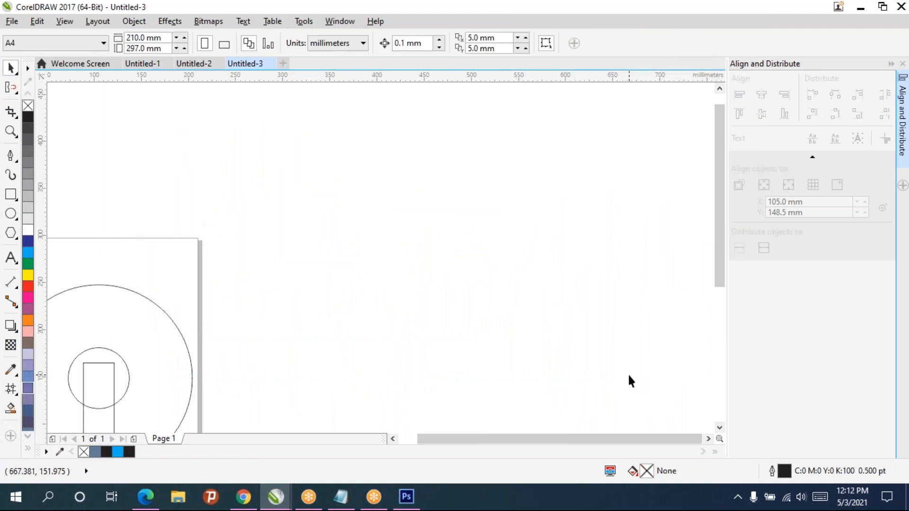
Step: Delete the two circles and rectangle on the page, and the blue keyhole logo beside it
left_click_drag(158, 279, 468, 139)
left_click_drag(261, 131, 546, 435)
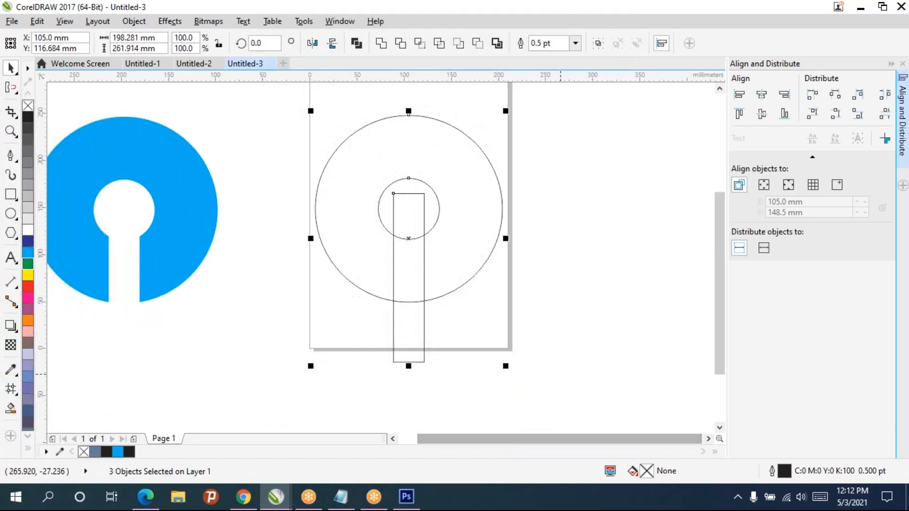
key("Delete")
left_click(170, 175)
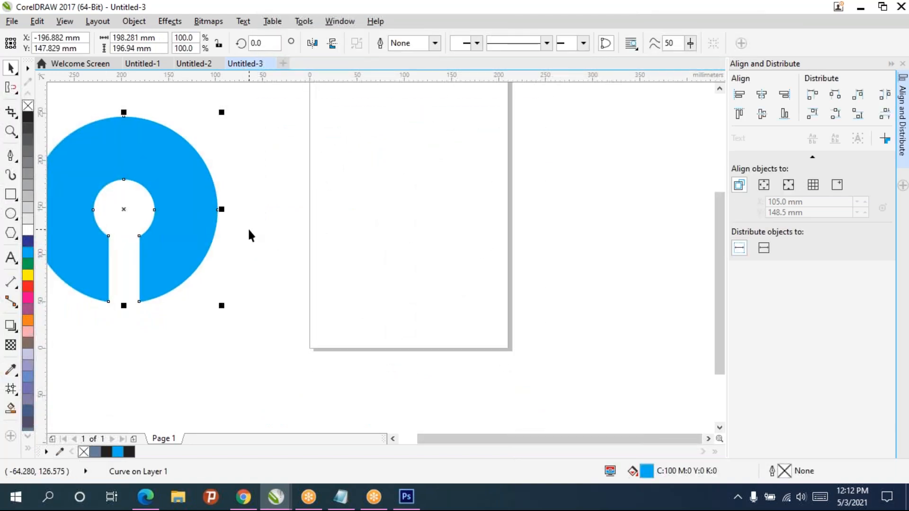
key("Delete")
left_click_drag(417, 243, 378, 293)
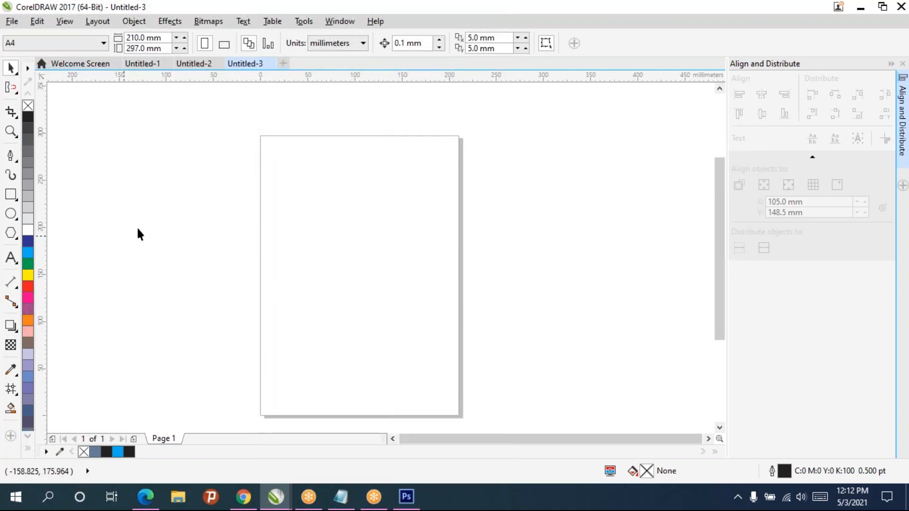
Step: Try the Artistic Media tool with a wavy candy spray from the Food category across the page, and delete it
left_click(9, 176)
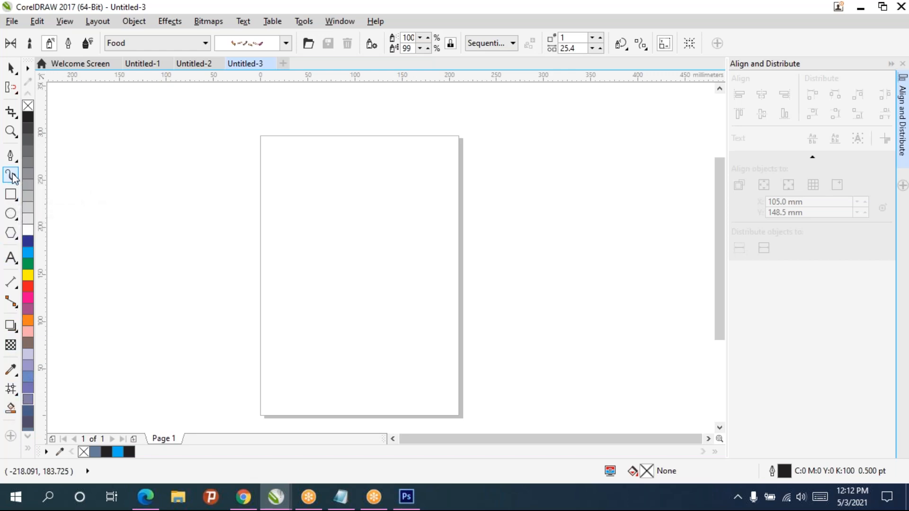
mouse_move(162, 260)
left_mouse_down()
mouse_move(280, 190)
mouse_move(483, 210)
left_mouse_up()
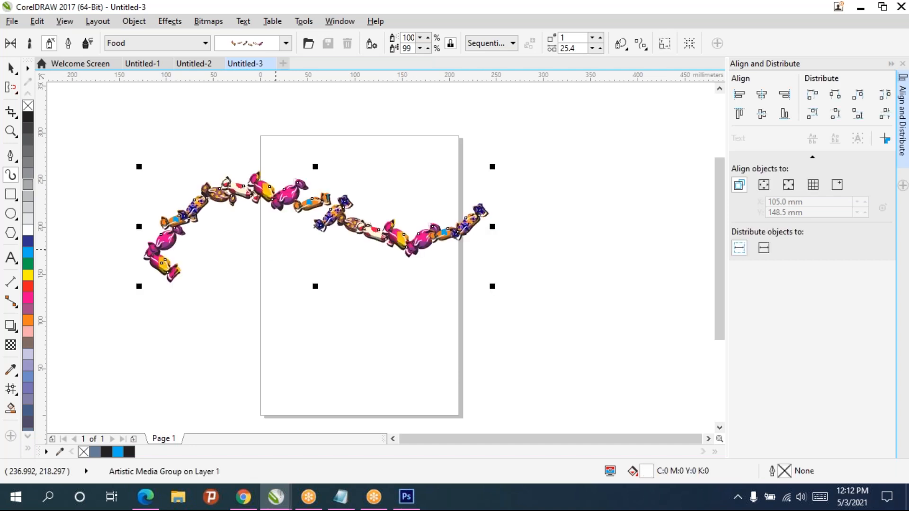
key("Delete")
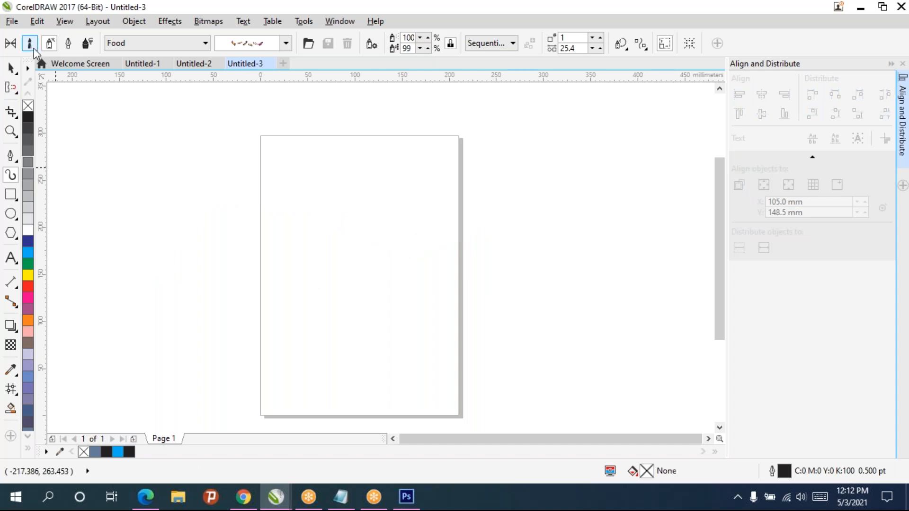
Step: Display the Artistic Media effect's presets, look through Default Strokes, and choose the first tapered stroke
left_click(32, 46)
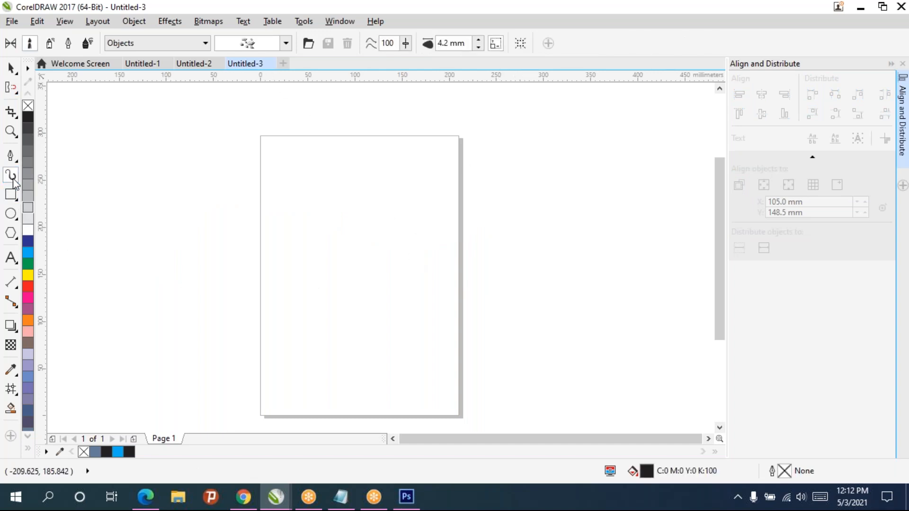
left_click(172, 24)
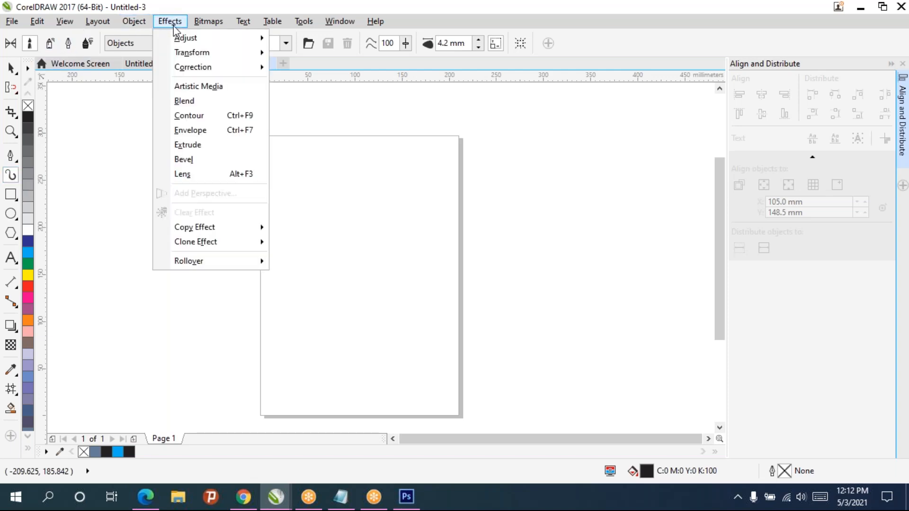
left_click(202, 88)
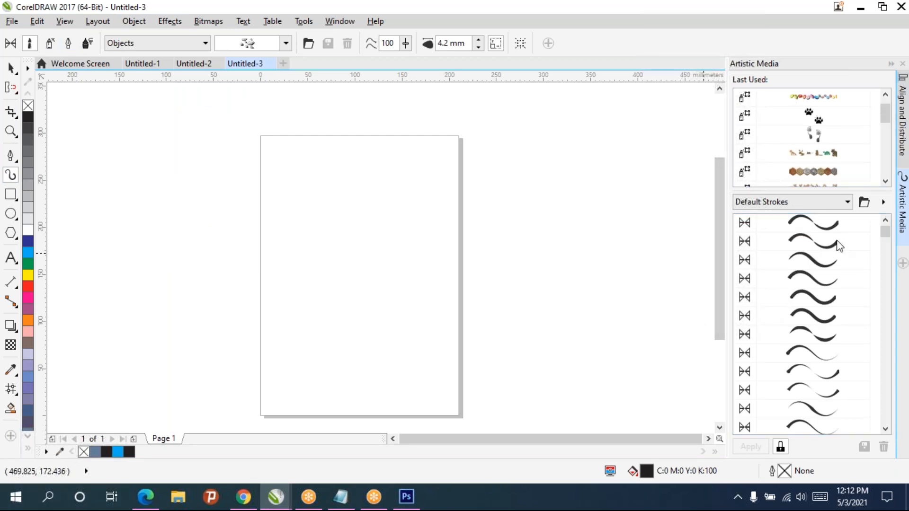
left_click(895, 234)
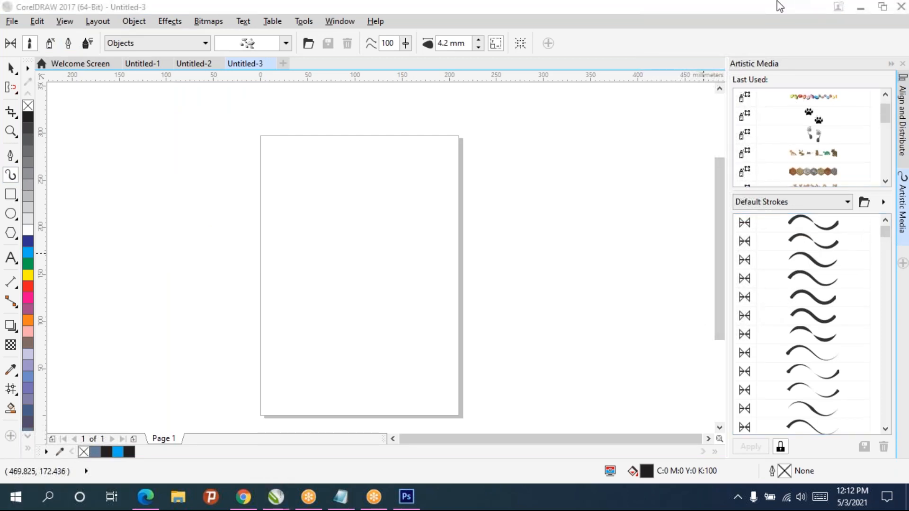
left_click_drag(886, 233, 895, 336)
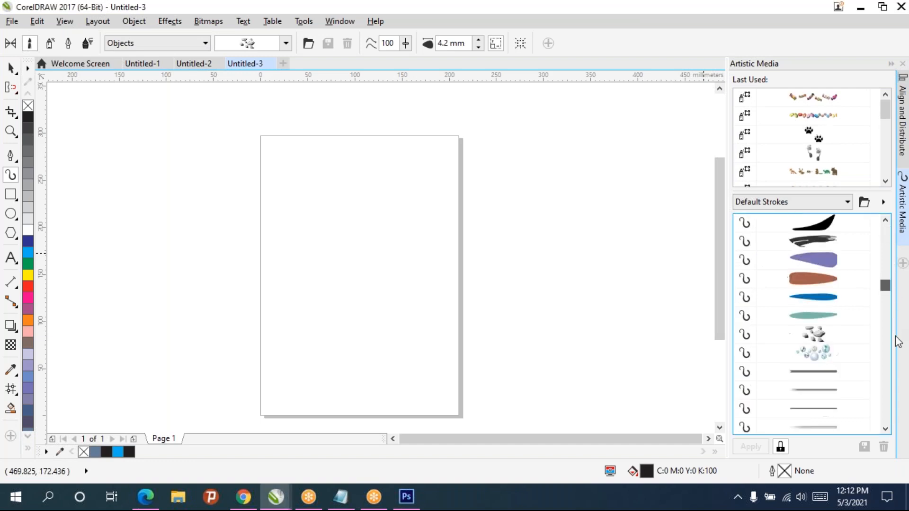
left_click(886, 423)
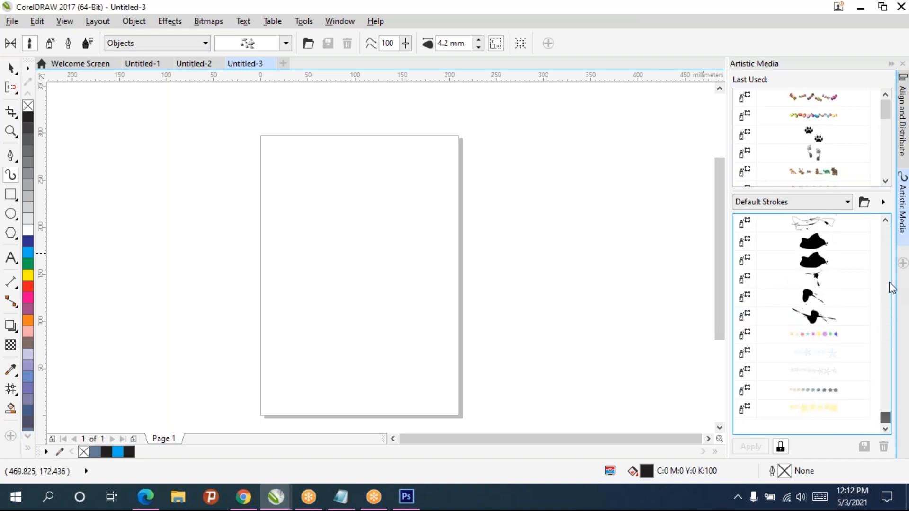
scroll(889, 283, "up", 15)
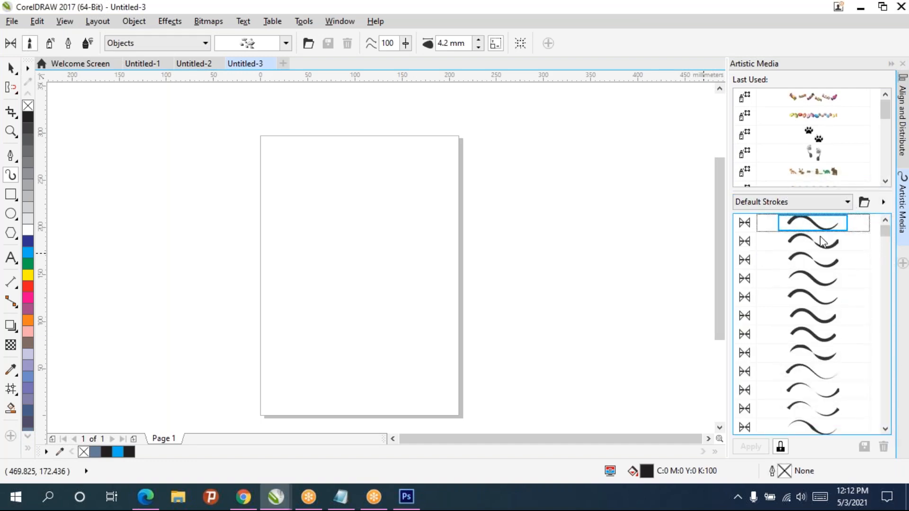
left_click(814, 231)
Step: Try the tapered preset with a wavy line and large freehand lettering across the page, and undo all three strokes
mouse_move(222, 267)
left_mouse_down()
mouse_move(371, 222)
mouse_move(537, 224)
left_mouse_up()
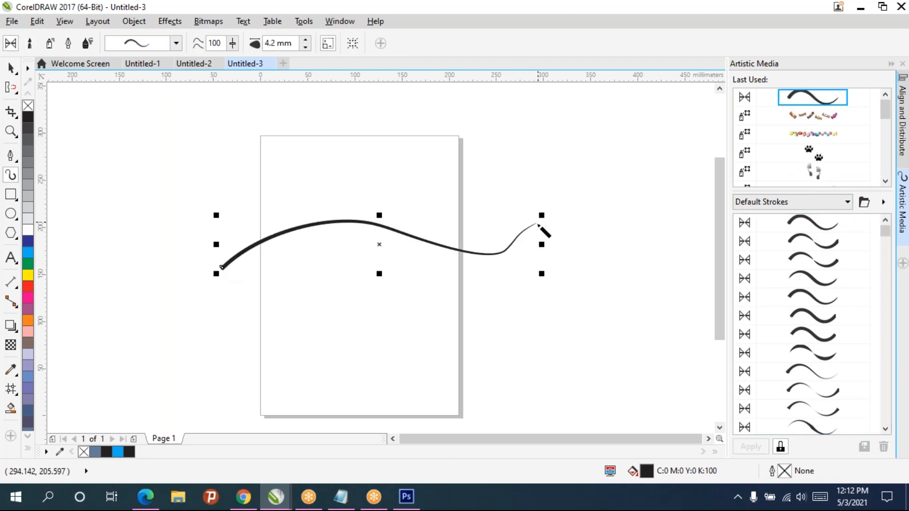
scroll(322, 258, "up", 2)
scroll(324, 260, "down", 2)
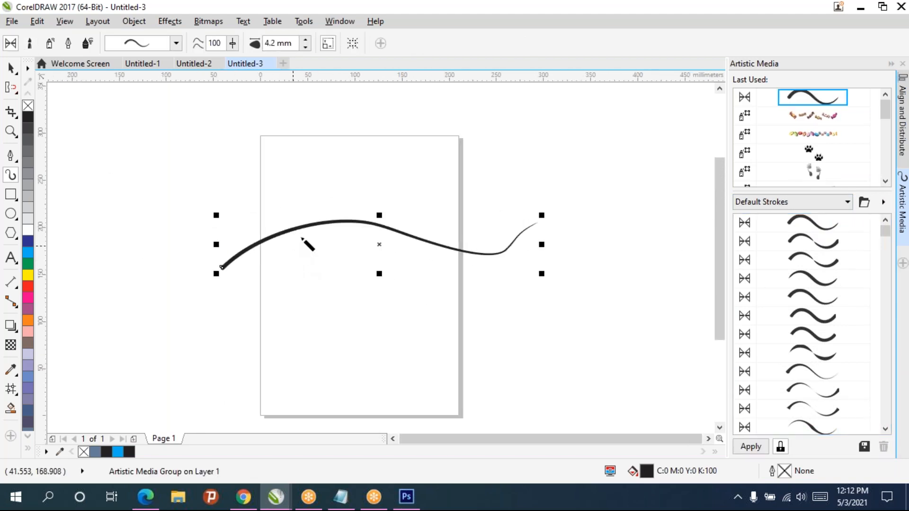
left_click_drag(375, 148, 291, 348)
mouse_move(348, 141)
left_mouse_down()
mouse_move(422, 136)
mouse_move(436, 297)
mouse_move(467, 243)
mouse_move(597, 216)
left_mouse_up()
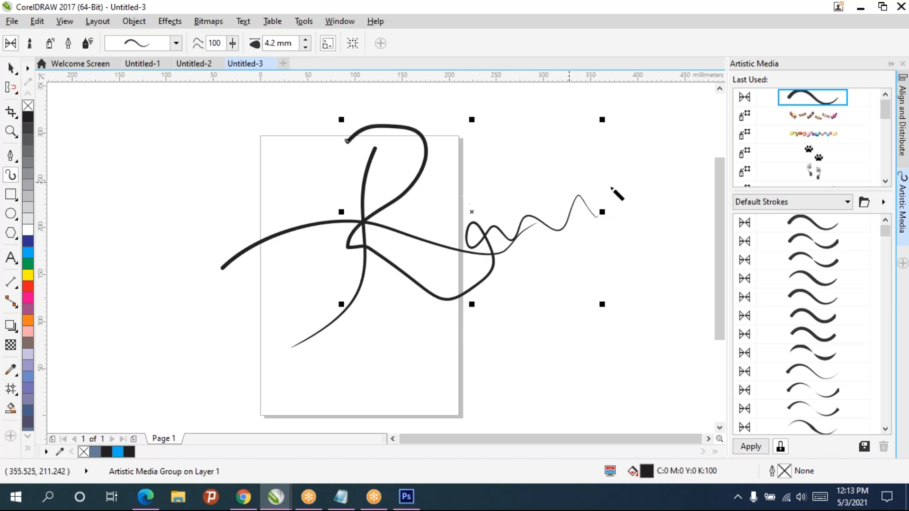
key("Escape")
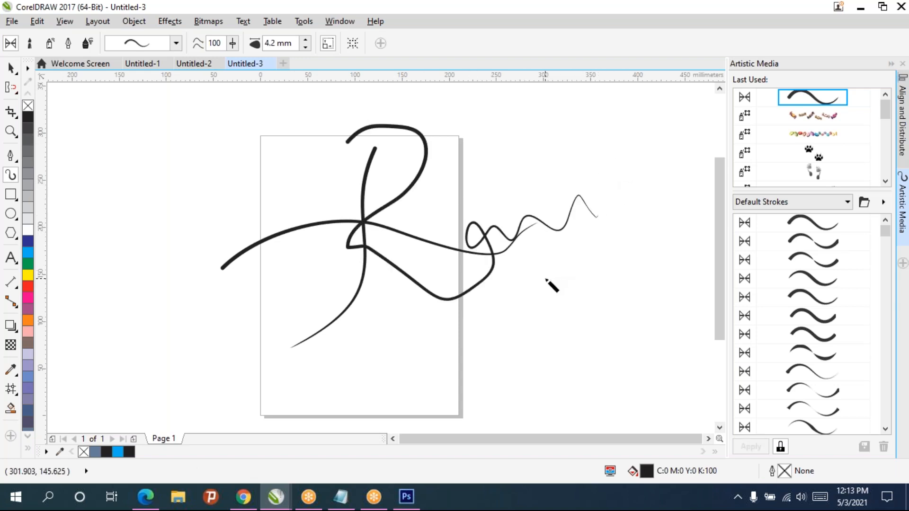
key("ctrl+z")
key("ctrl+z")
key("ctrl+z")
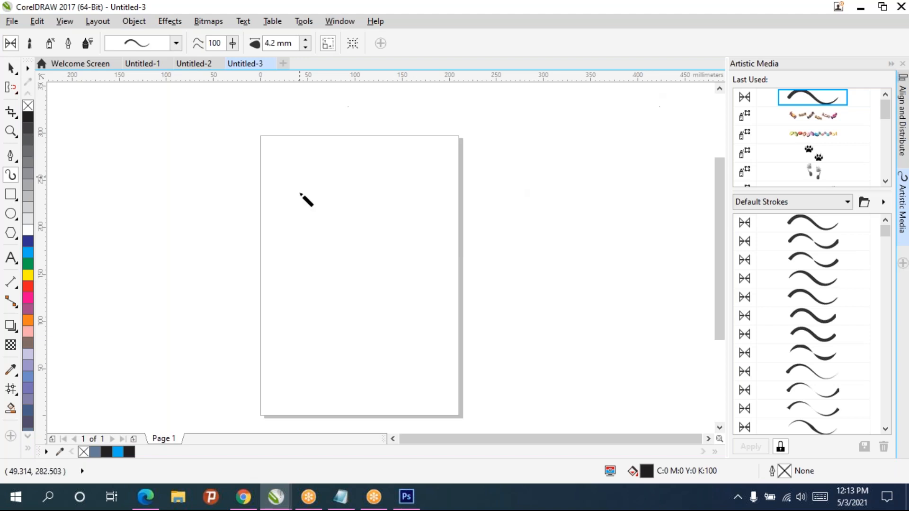
Step: Draw two tapered strokes forming a leaf outline about 444 mm wide, and remove the lower stroke's middle node to smooth it
mouse_move(266, 294)
left_mouse_down()
mouse_move(491, 232)
mouse_move(681, 232)
left_mouse_up()
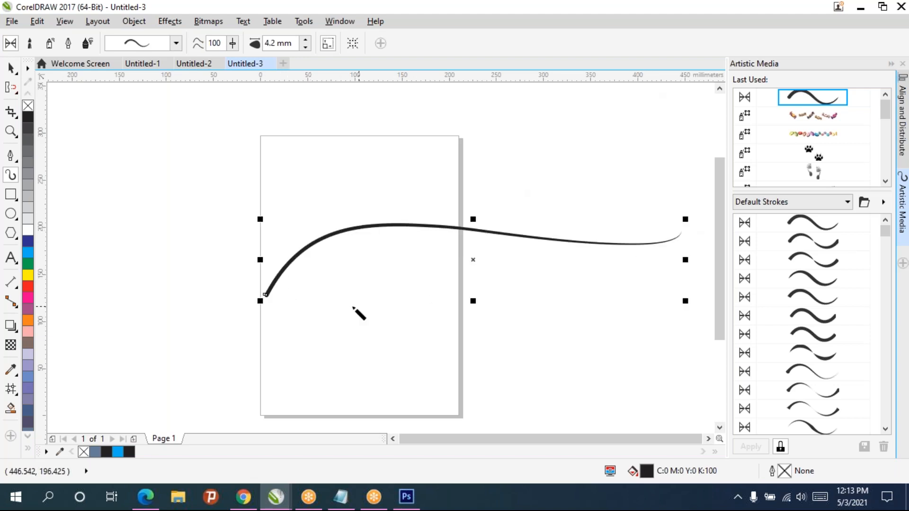
mouse_move(266, 297)
left_mouse_down()
mouse_move(297, 308)
mouse_move(456, 270)
mouse_move(511, 235)
left_mouse_up()
left_click(11, 88)
left_click(16, 93)
left_click(53, 88)
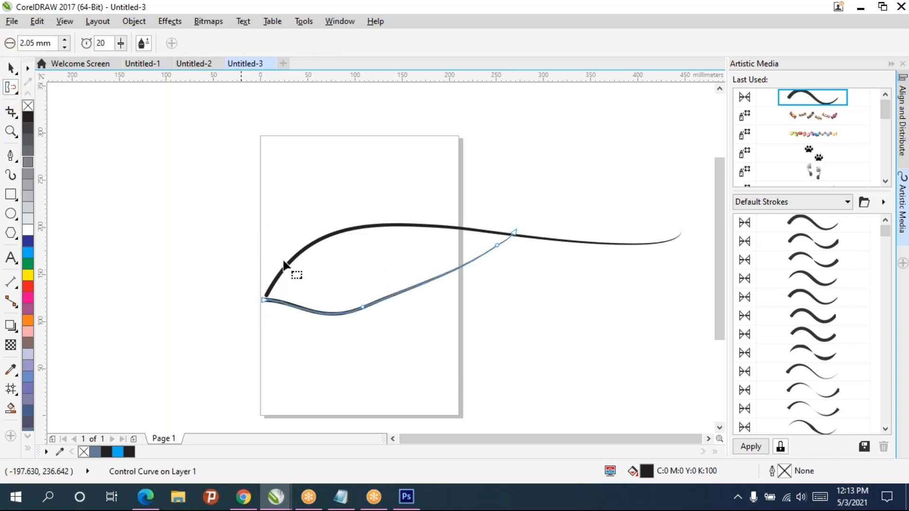
double_click(362, 306)
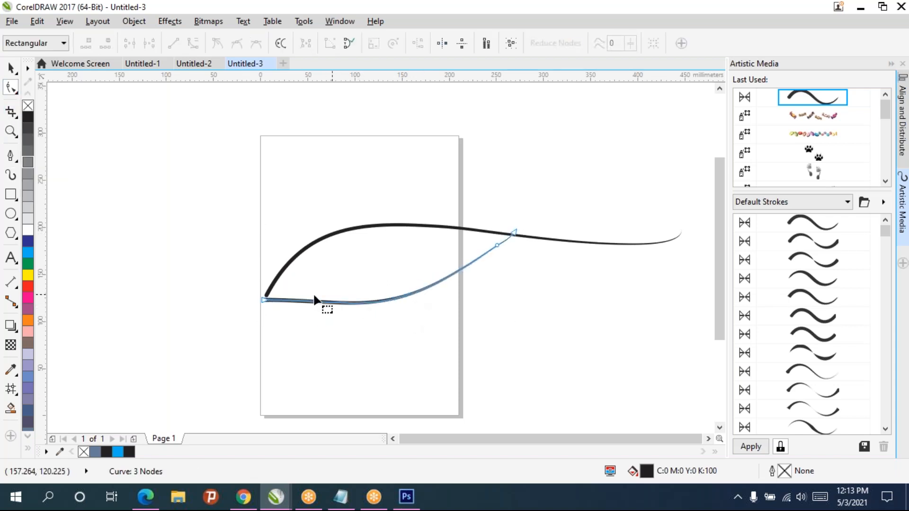
Step: Delete all the tapered strokes forming the leaf outline
left_click(10, 68)
left_click(213, 206)
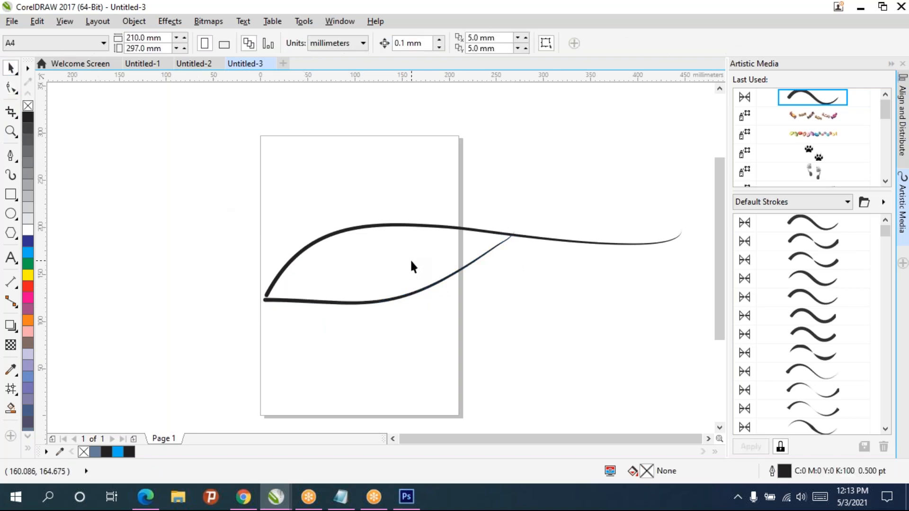
left_click_drag(124, 151, 683, 361)
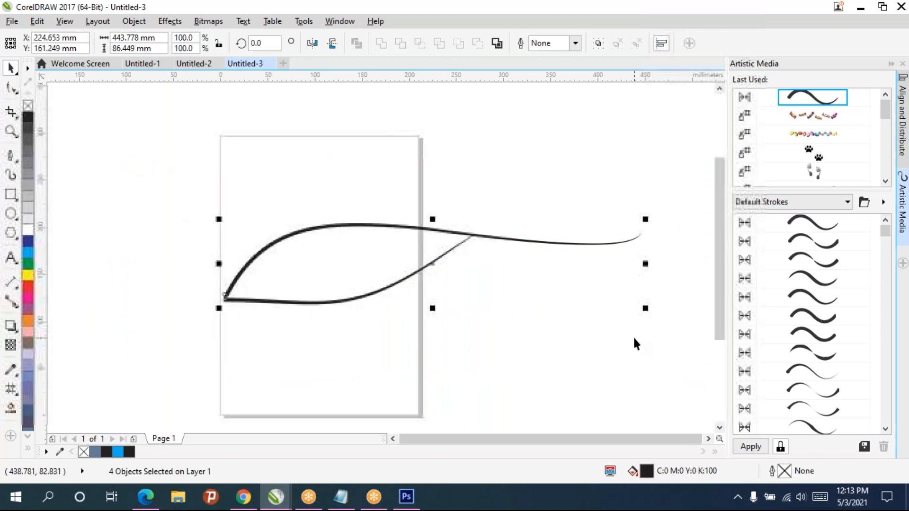
key("Delete")
Step: Try two other tapered presets from Default Strokes with a short wavy stroke and a long diagonal stroke across the page
scroll(830, 296, "down", 5)
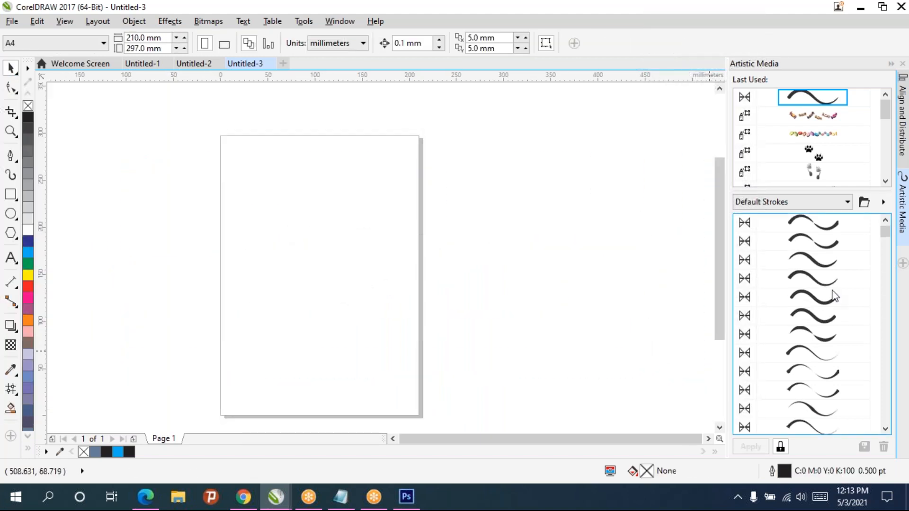
left_click(812, 261)
mouse_move(270, 283)
left_mouse_down()
mouse_move(416, 256)
mouse_move(444, 230)
left_mouse_up()
left_click(826, 354)
mouse_move(232, 354)
left_mouse_down()
mouse_move(298, 290)
mouse_move(440, 239)
left_mouse_up()
Step: Apply the dotted brush preset to the diagonal stroke, and draw a horizontal dotted stroke above and a short one beside it
scroll(807, 326, "down", 3)
scroll(808, 324, "down", 2)
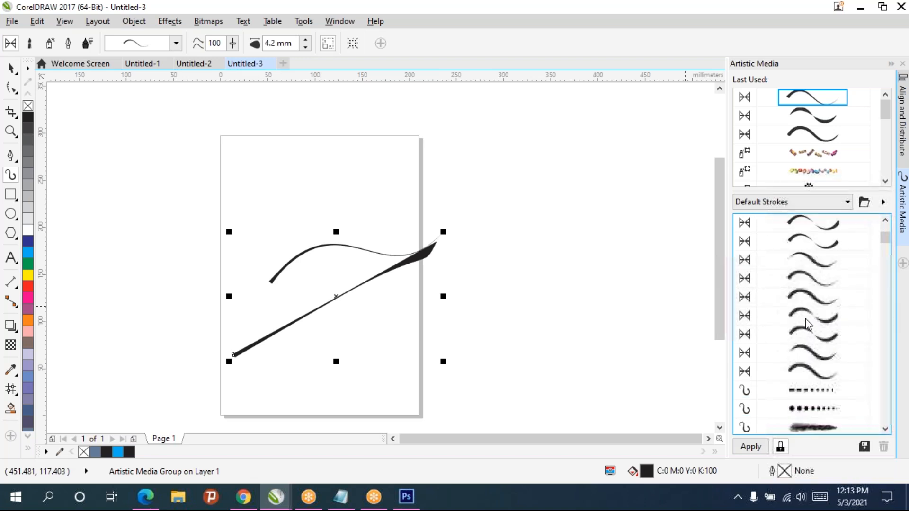
left_click(813, 389)
left_click_drag(250, 198, 476, 200)
left_click_drag(448, 251, 449, 252)
Step: Delete all strokes and switch the page to landscape orientation
scroll(429, 252, "up", 2)
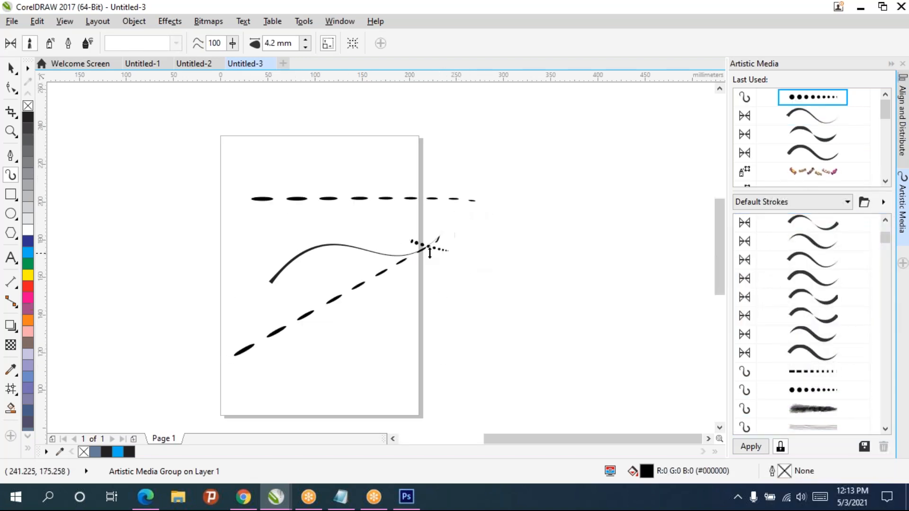
scroll(429, 252, "down", 2)
key("ctrl+a")
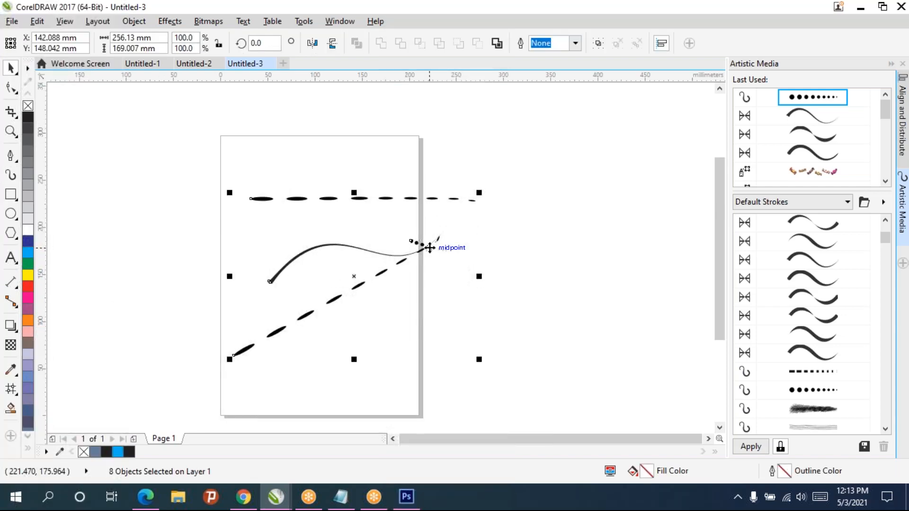
key("Delete")
left_click(224, 44)
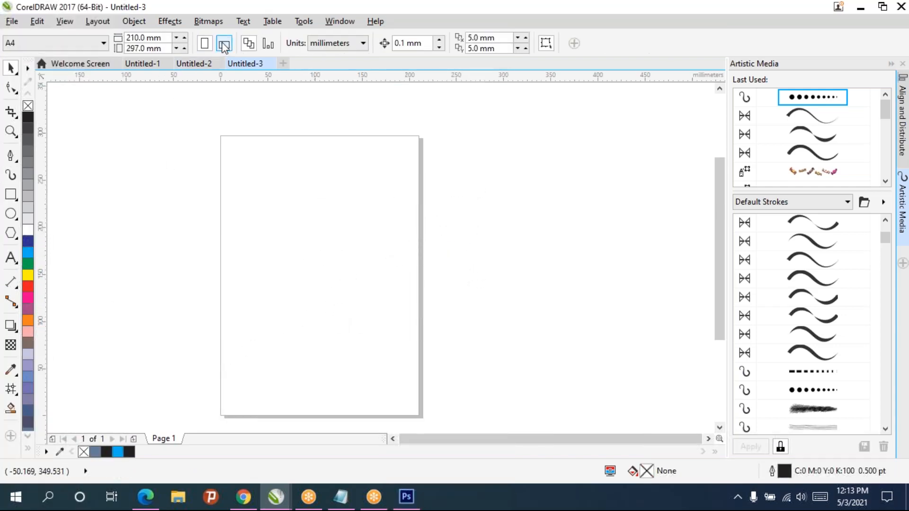
Step: Draw a diagonal outlined brush stroke, restyle it with the segmented preset, and draw a horizontal segmented stroke about 118 mm long below
scroll(379, 204, "up", 3)
left_click_drag(387, 212, 392, 33)
left_click_drag(417, 236, 313, 212)
scroll(818, 321, "down", 2)
scroll(817, 323, "down", 2)
left_click(807, 352)
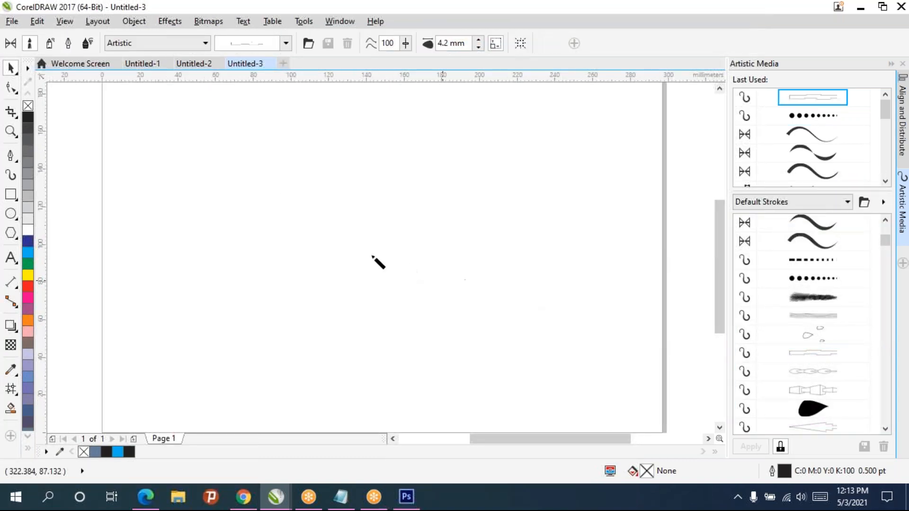
left_click_drag(237, 163, 444, 278)
left_click(825, 387)
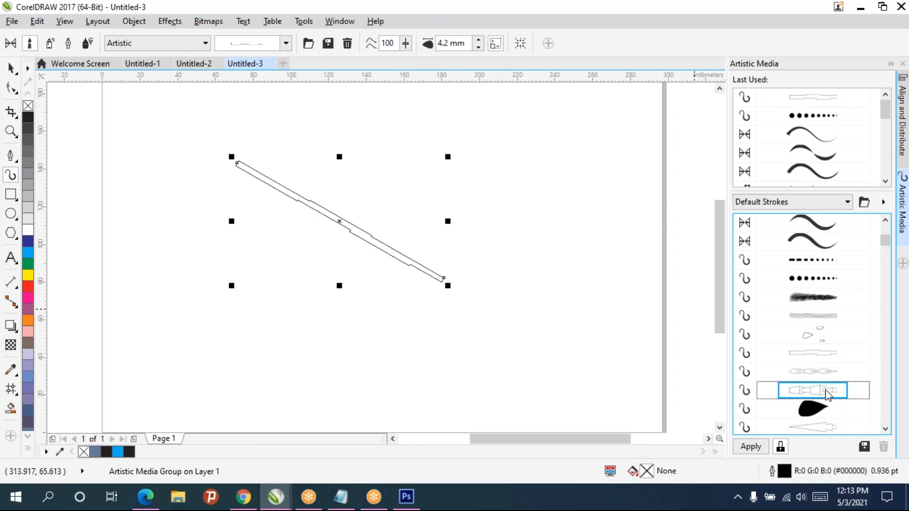
left_click_drag(364, 364, 587, 365)
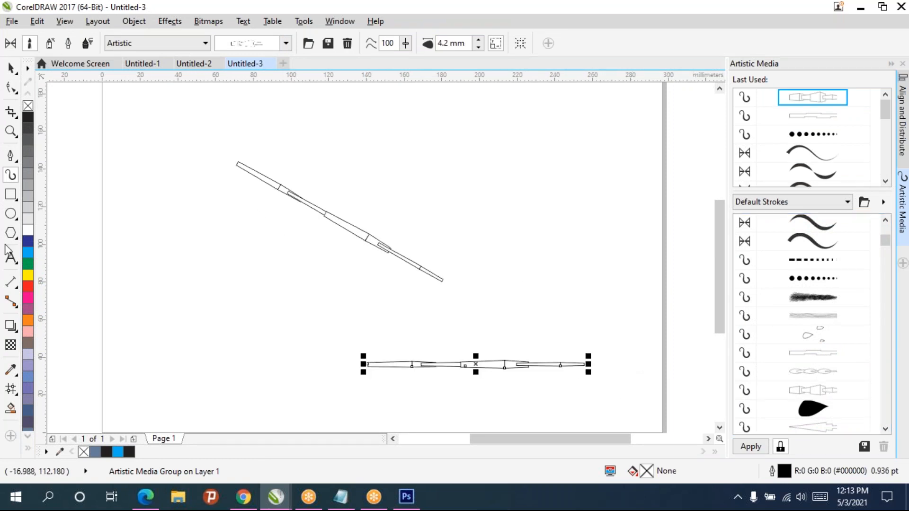
Step: Draw a circle in the right half of the page, and apply the drop-outline preset followed by the solid black drop preset
left_click(11, 213)
left_click_drag(456, 146, 616, 306)
left_click(821, 336)
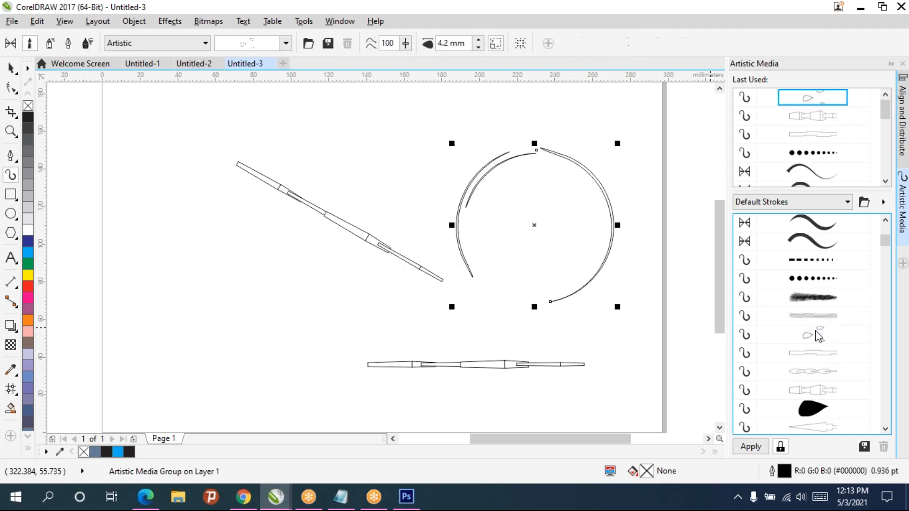
left_click(809, 412)
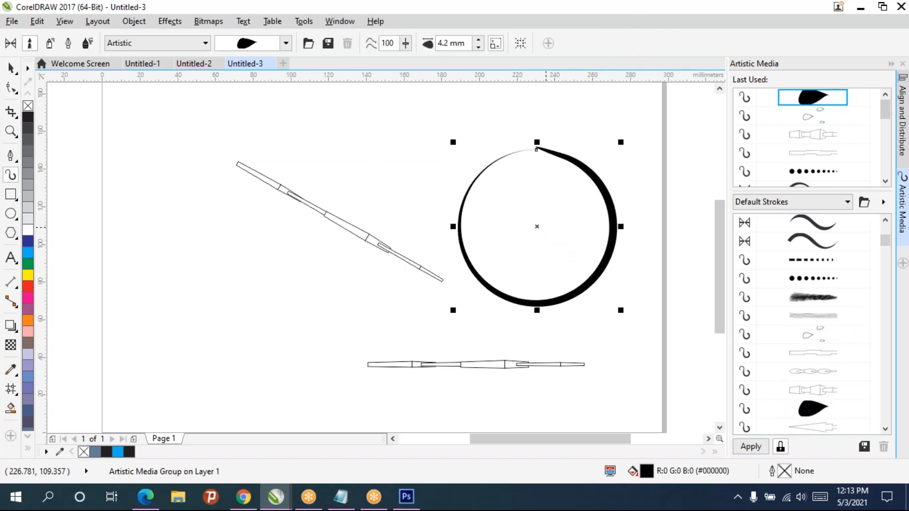
Step: Try the multicoloured hexagon, tan hexagon, diamond and pastel square Mosaic sprays on the circle
left_click_drag(886, 245, 889, 391)
left_click(800, 354)
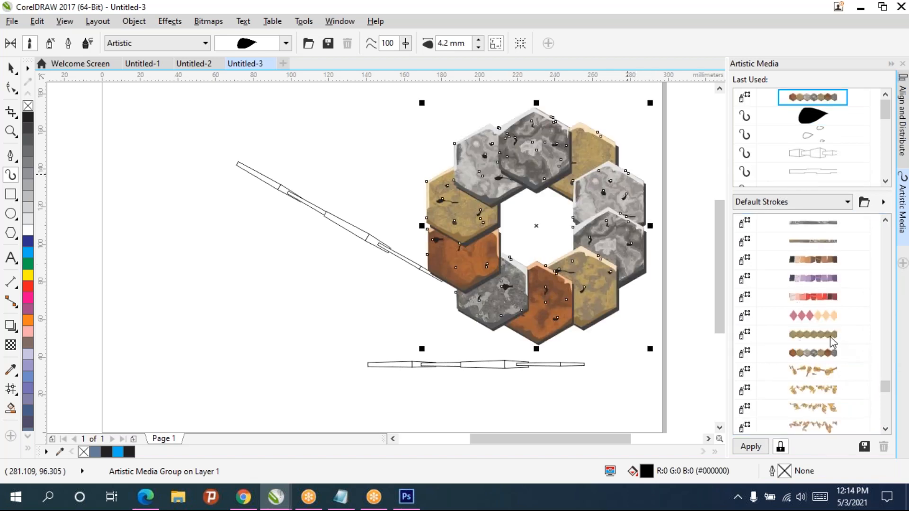
left_click(813, 335)
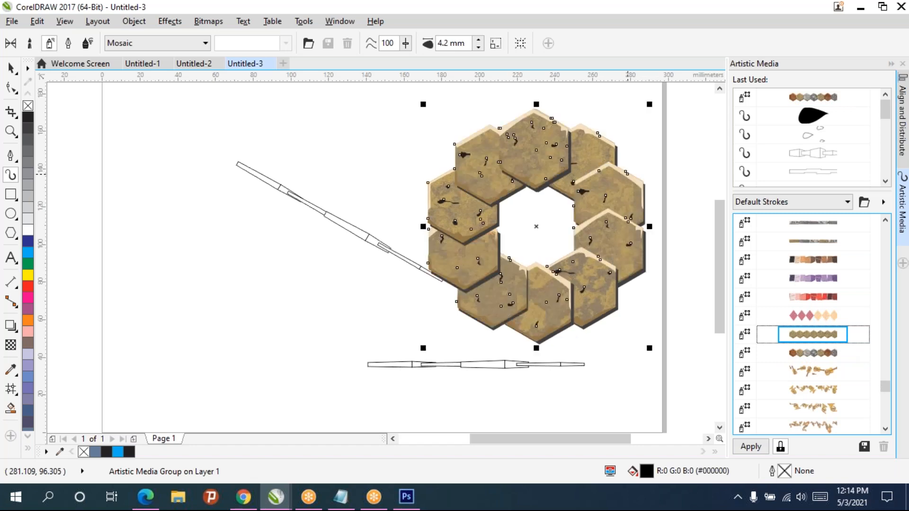
left_click(819, 316)
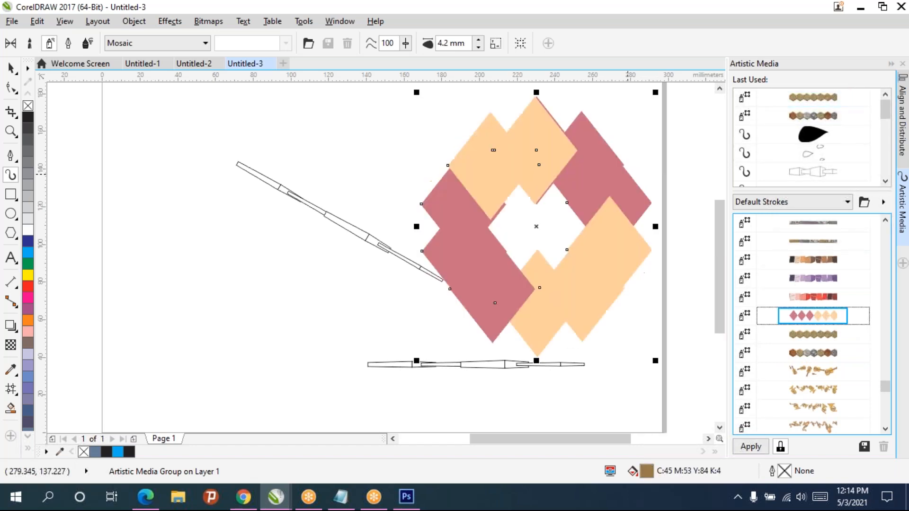
scroll(829, 270, "up", 2)
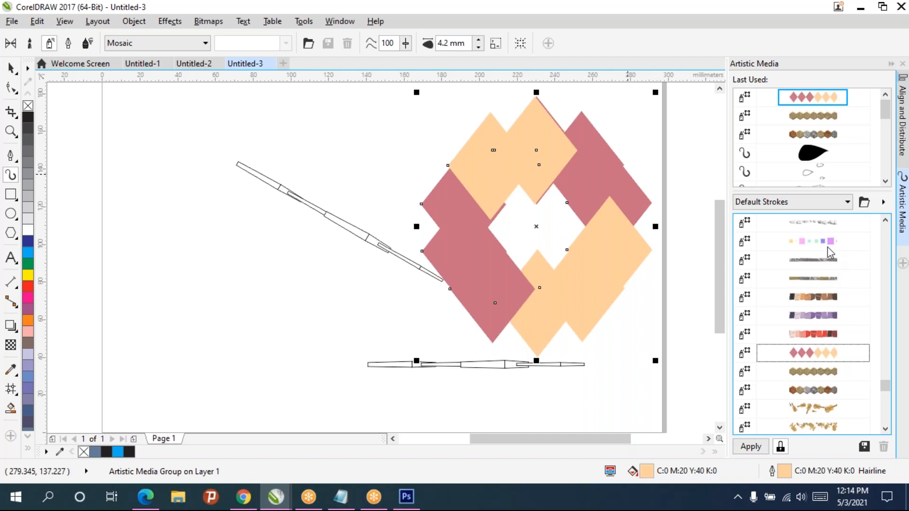
left_click(828, 243)
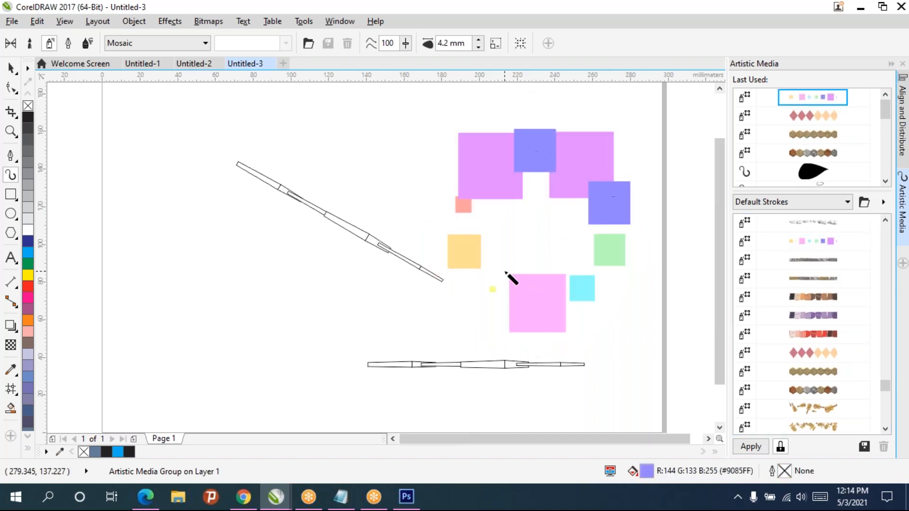
Step: Delete the circle of pastel squares and both segmented strokes
scroll(507, 278, "down", 1)
left_click(12, 68)
left_click_drag(238, 122, 625, 360)
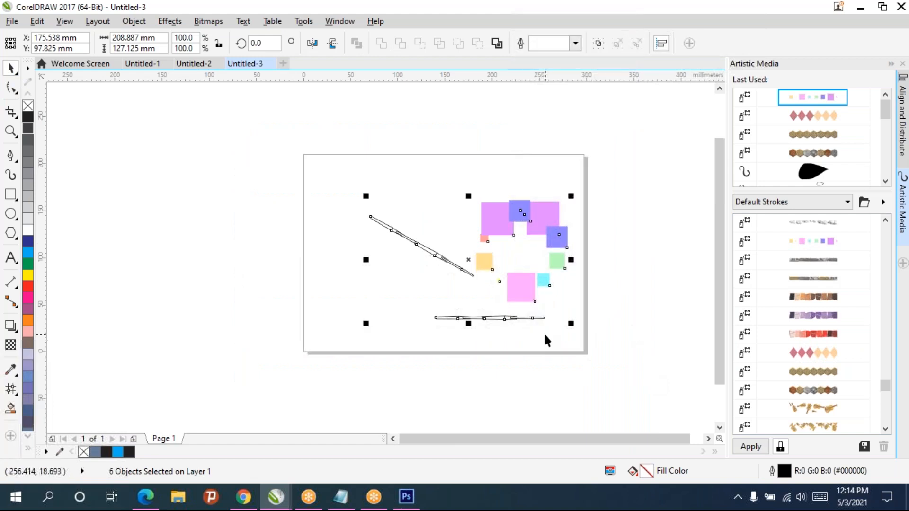
key("Delete")
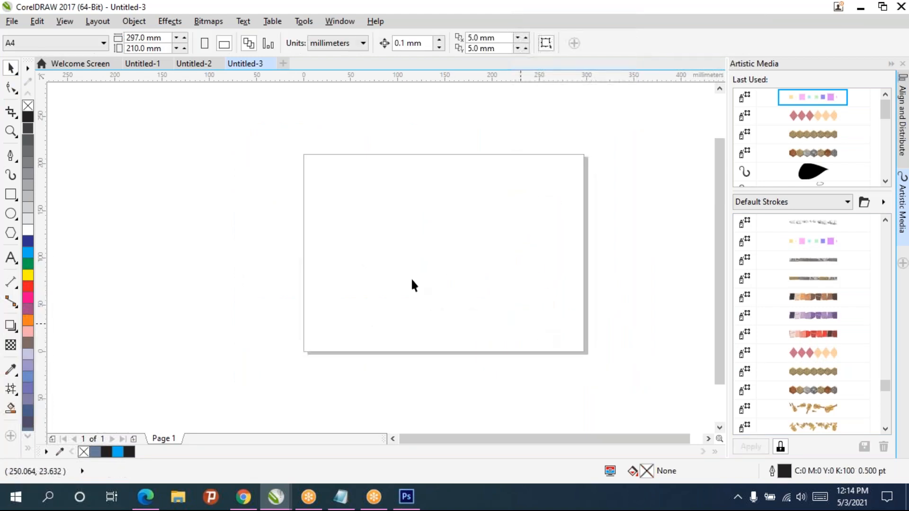
Step: Draw a rectangle about 296 by 211 mm covering the page, and apply the grey and tan brick Mosaic spray to it
left_click(10, 194)
mouse_move(303, 153)
left_mouse_down()
mouse_move(383, 237)
mouse_move(583, 351)
left_mouse_up()
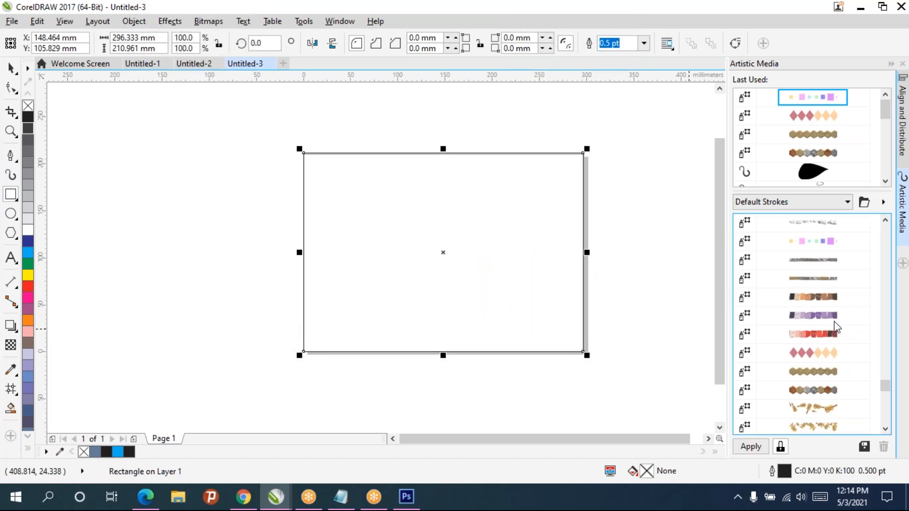
left_click(825, 280)
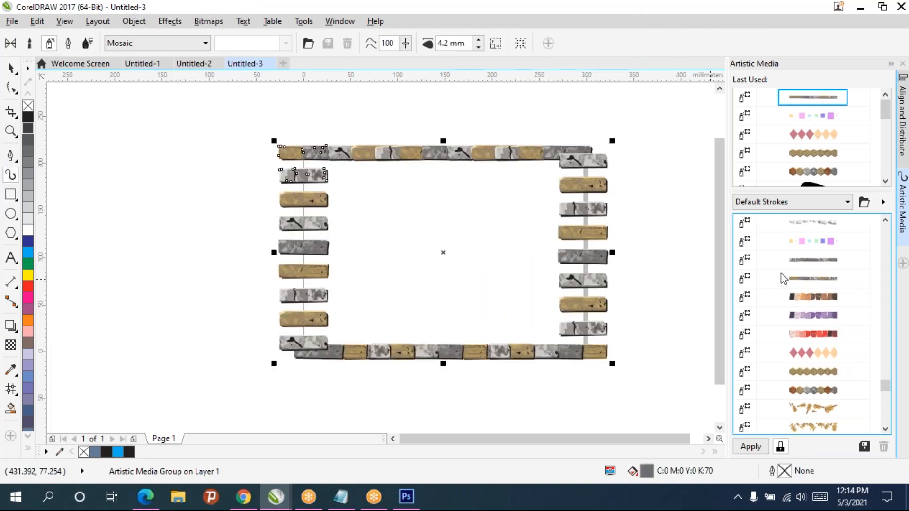
scroll(824, 260, "up", 1)
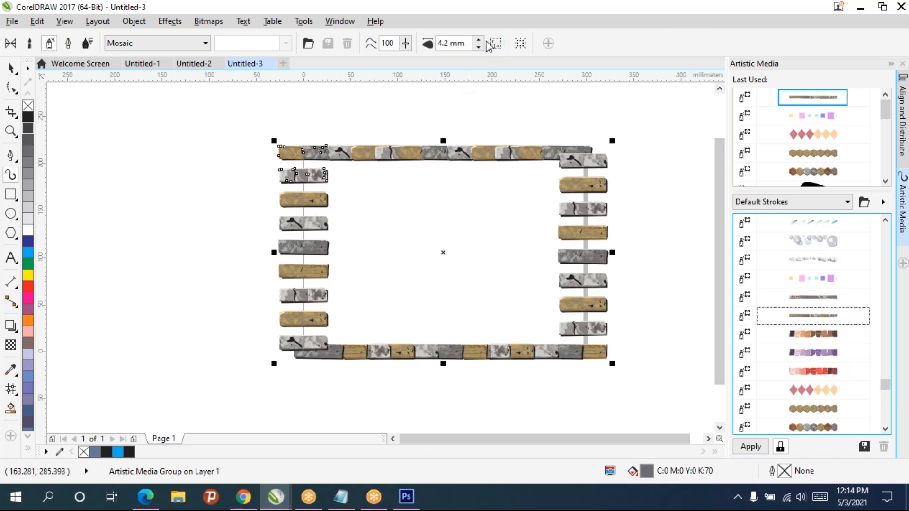
Step: Set the brick frame's stroke width to 0.762 mm and its freehand smoothing to 42
left_click_drag(479, 44, 484, 76)
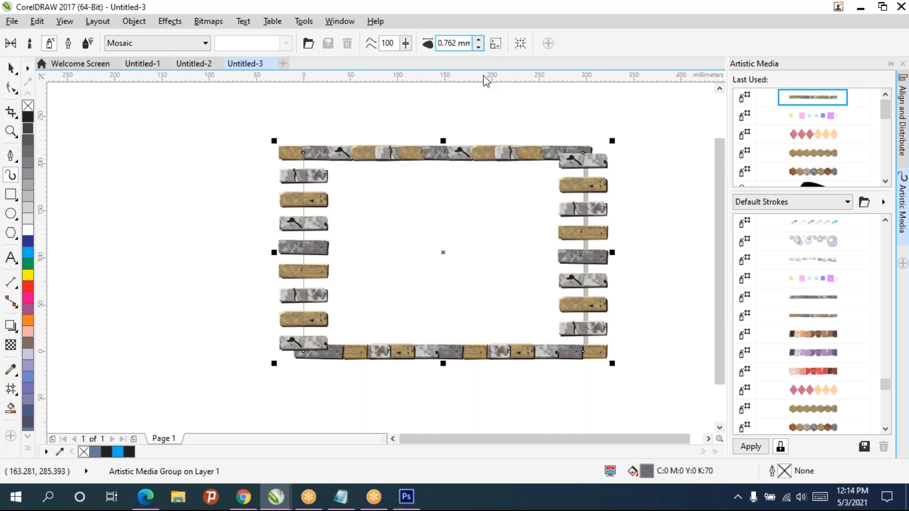
left_click(477, 46)
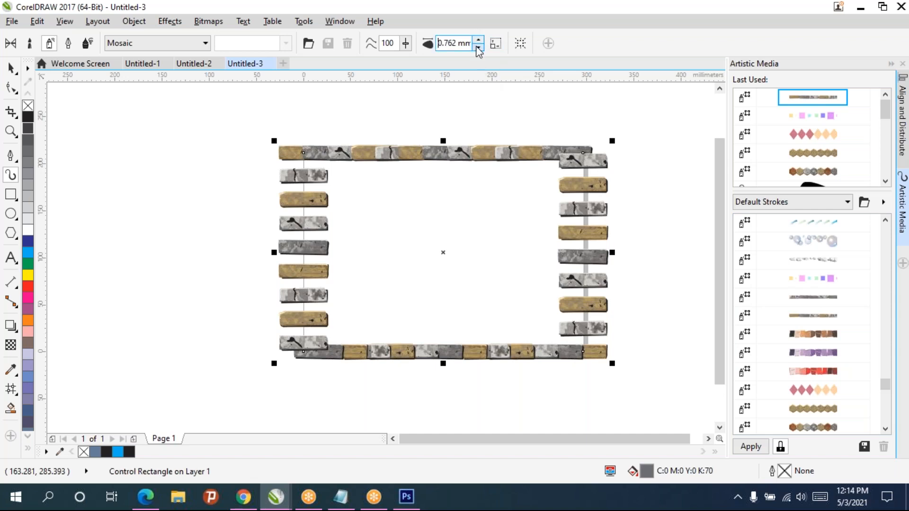
left_click(405, 44)
left_click(354, 64)
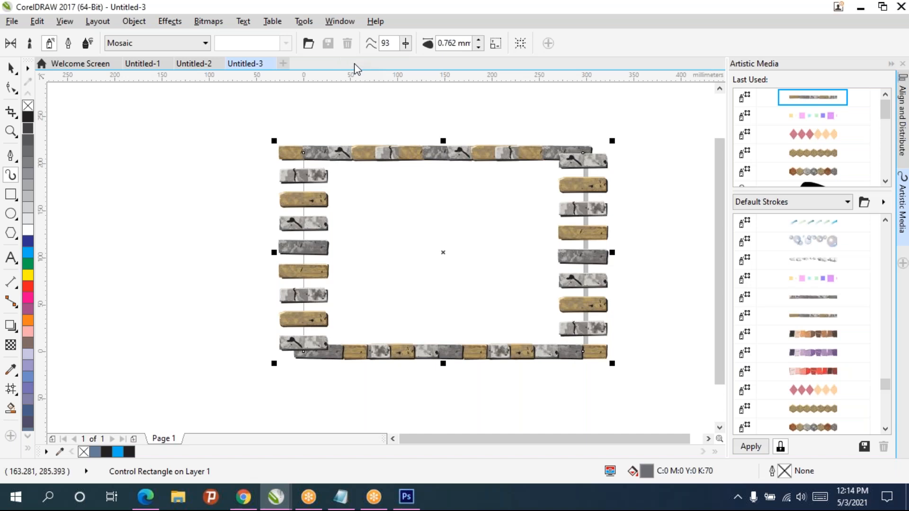
left_click(405, 44)
left_click_drag(409, 64, 377, 65)
Step: Try the brown tile Mosaic spray and the violin Music spray on the rectangle frame, and delete it
left_click(810, 334)
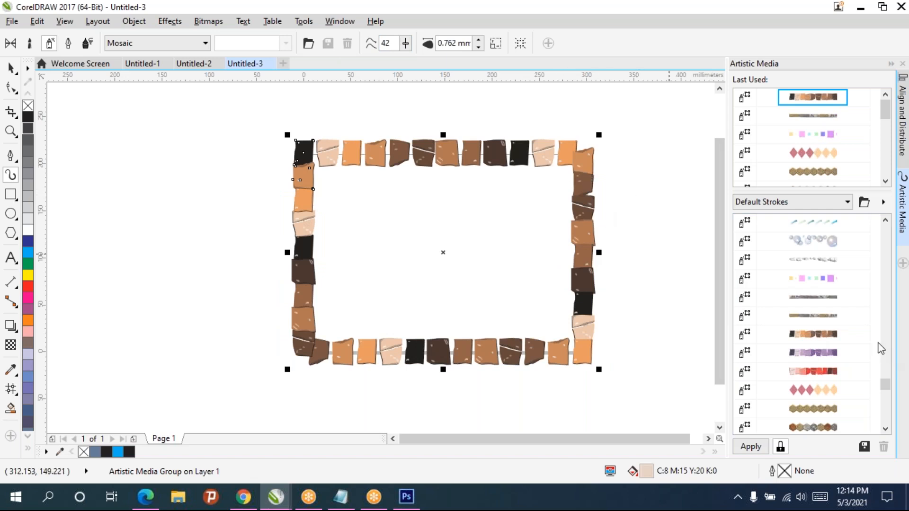
scroll(821, 372, "down", 4)
left_click(818, 371)
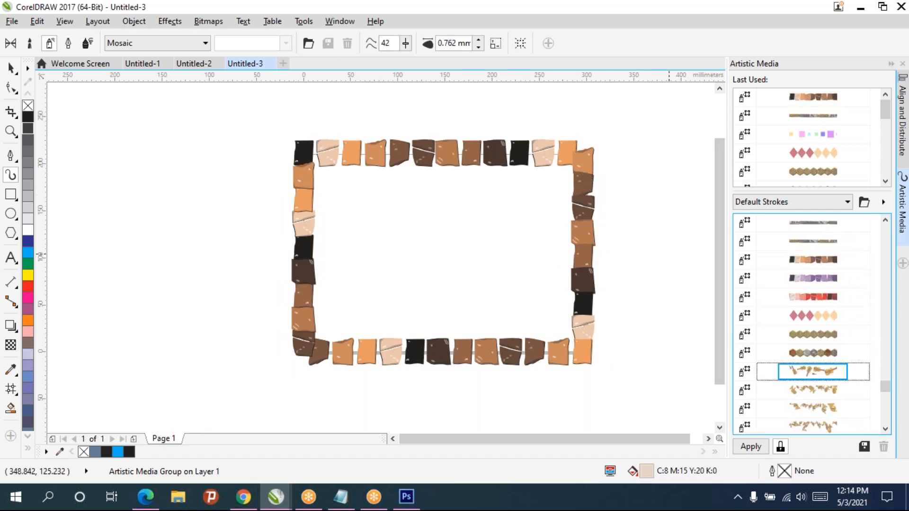
scroll(828, 373, "down", 2)
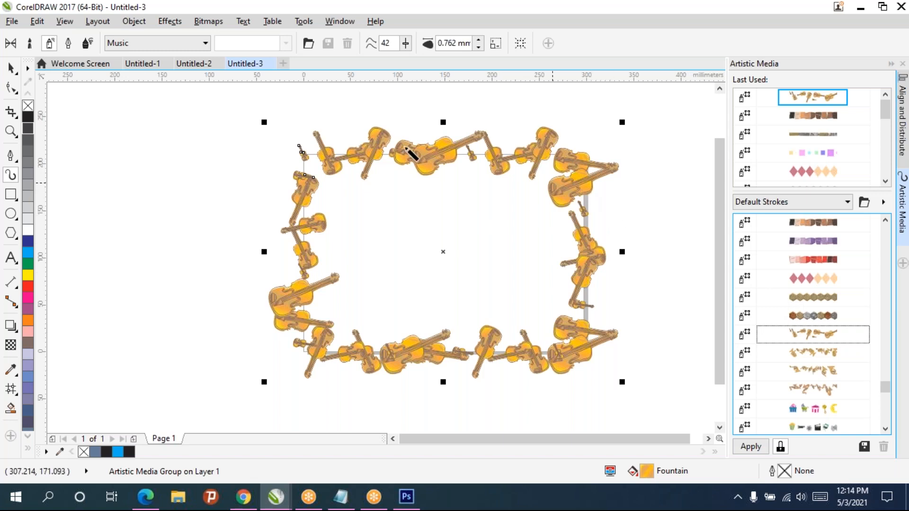
left_click(11, 67)
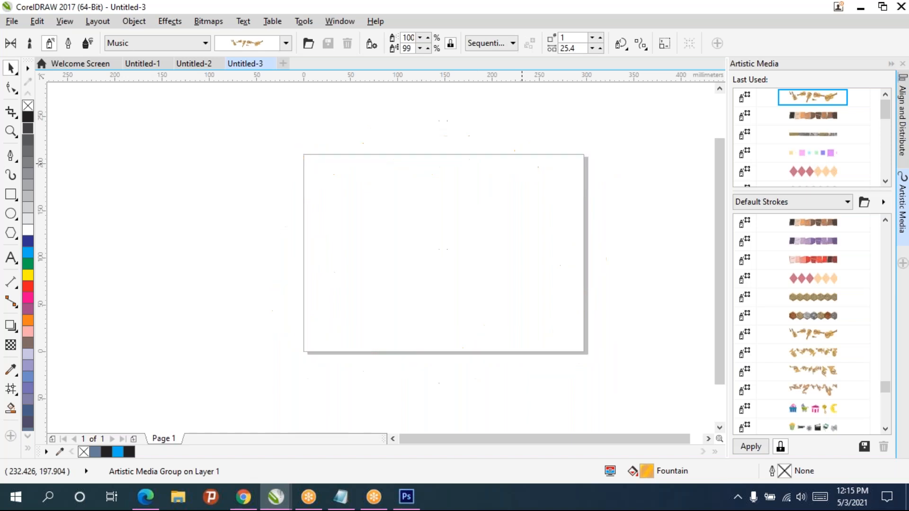
Step: Choose the pink flower spray from the Plants presets, and draw a wavy flower garland about 315 mm wide across the page
left_click(883, 419)
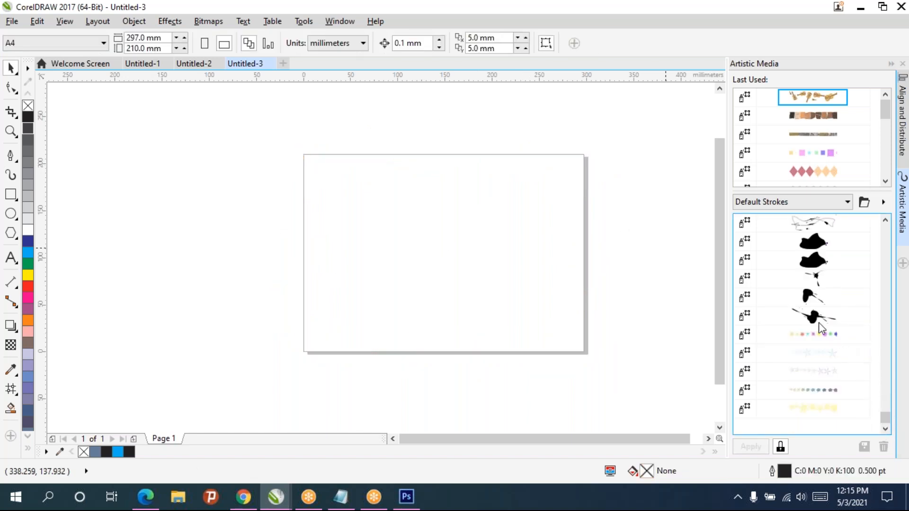
scroll(821, 326, "up", 4)
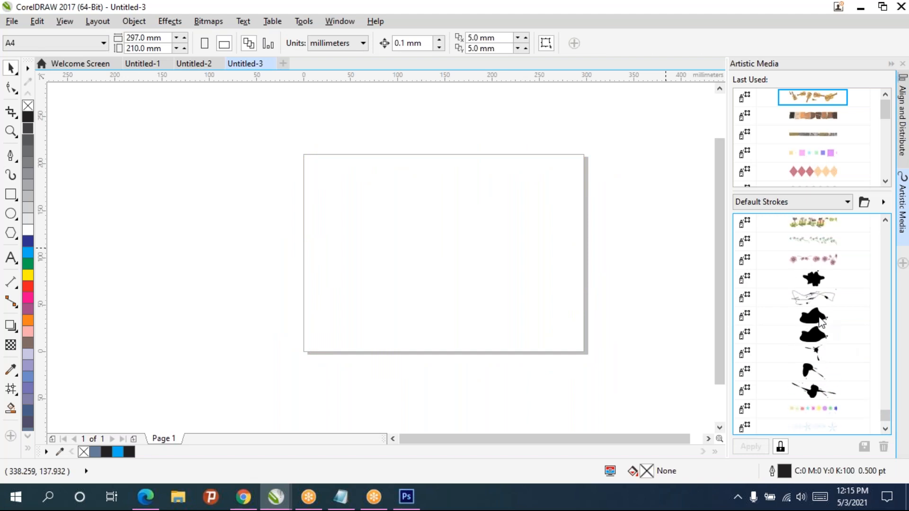
scroll(823, 322, "up", 2)
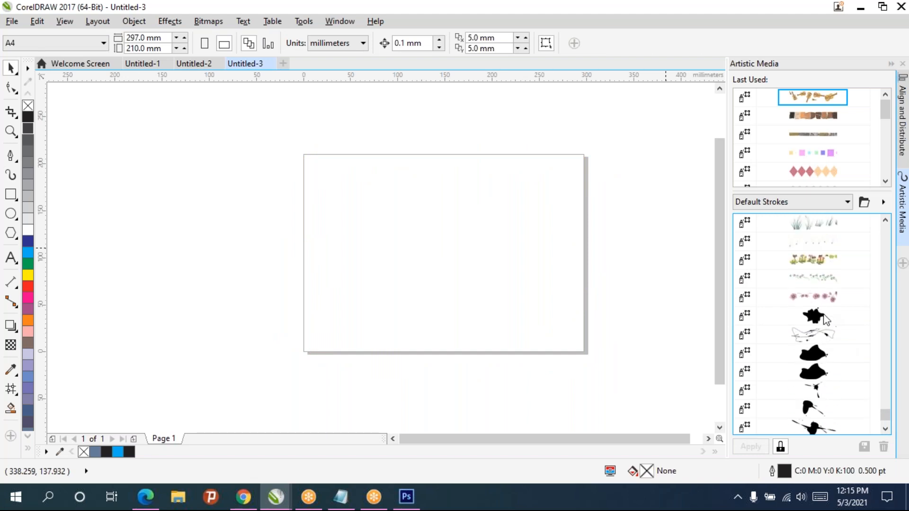
left_click(822, 301)
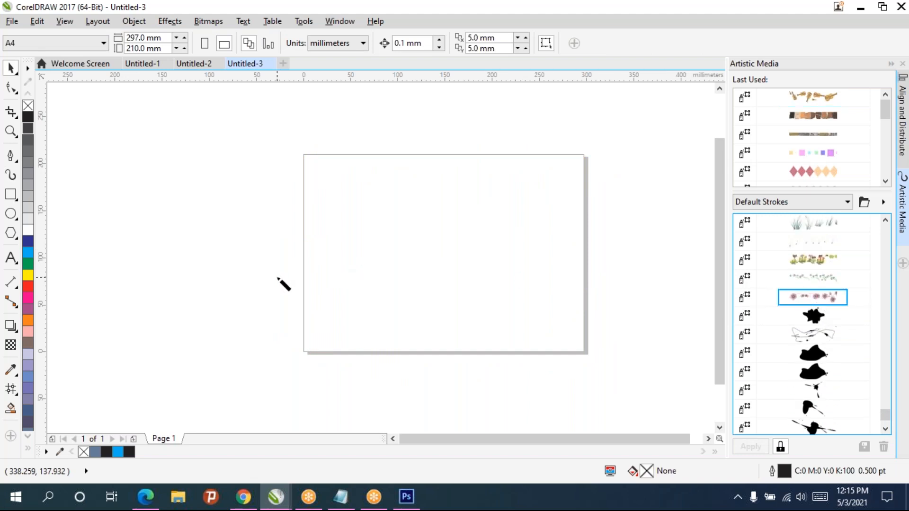
left_click_drag(281, 284, 540, 242)
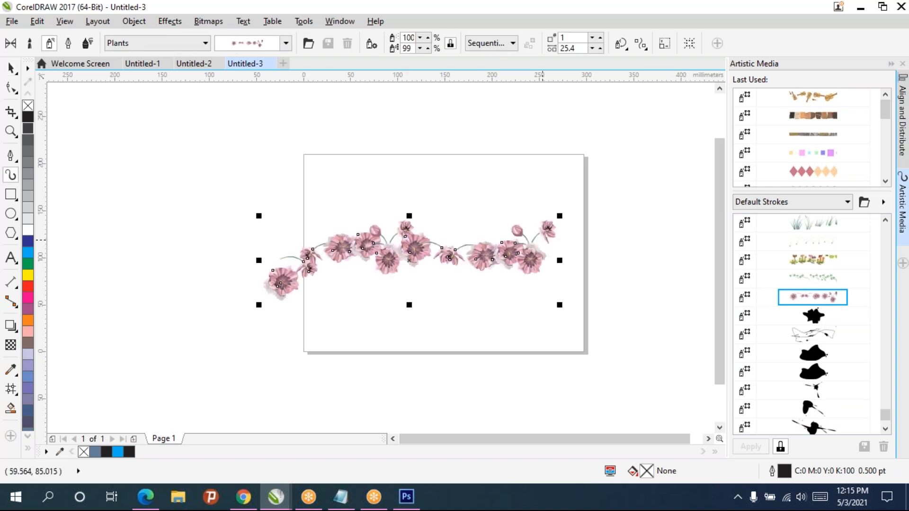
scroll(418, 259, "up", 2)
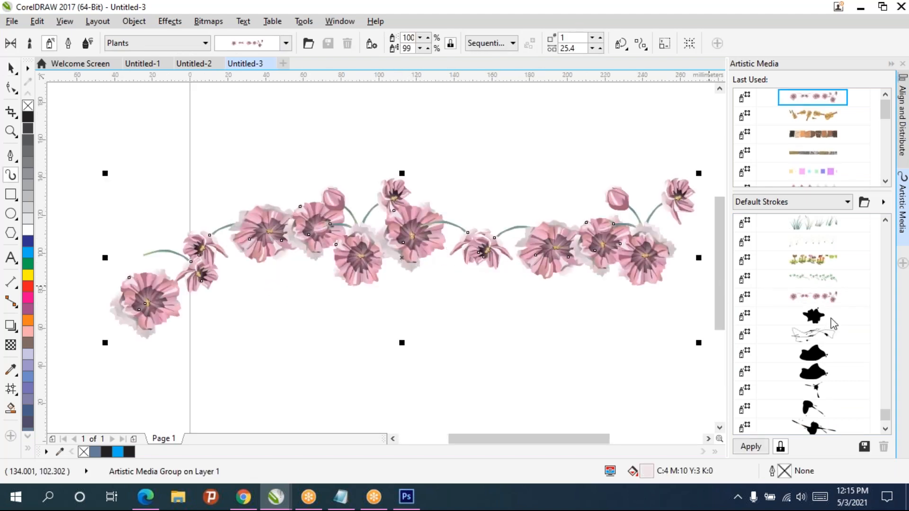
Step: Try the green tree spray and the green leaf spray from the Plants presets on the garland stroke
scroll(846, 282, "up", 2)
scroll(846, 283, "up", 2)
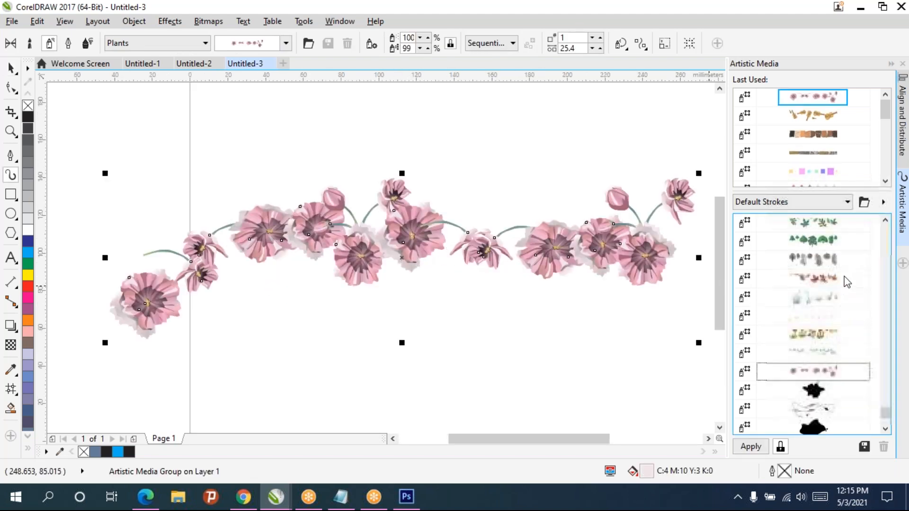
left_click(812, 260)
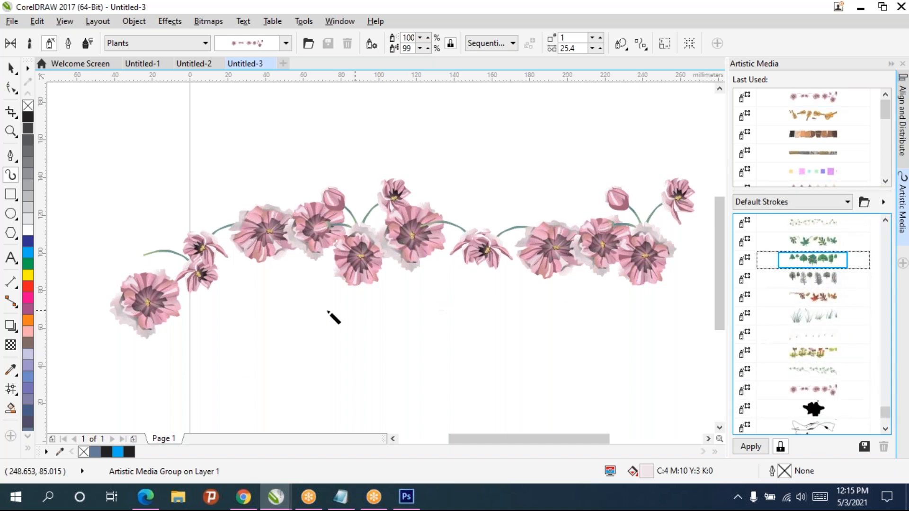
left_click(814, 242)
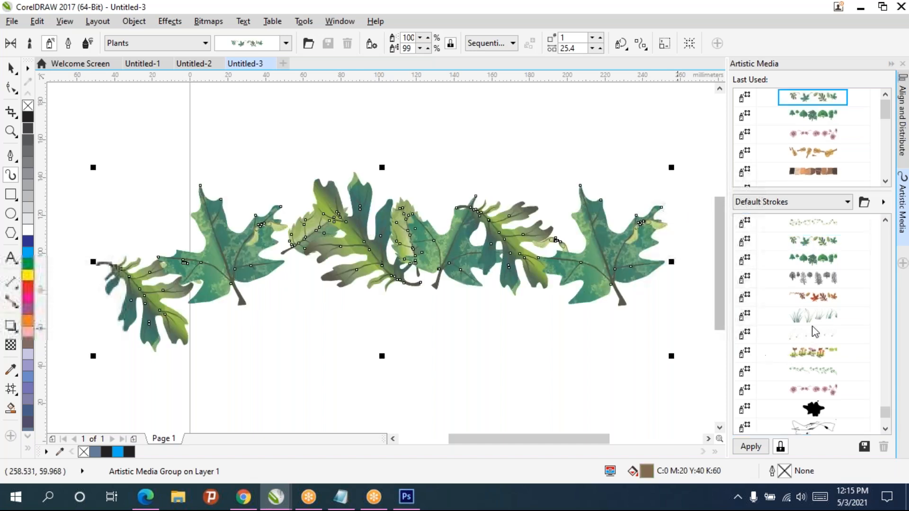
Step: Try the autumn leaf, dark green leaf and orange flower Plants sprays on the garland stroke
left_click(813, 298)
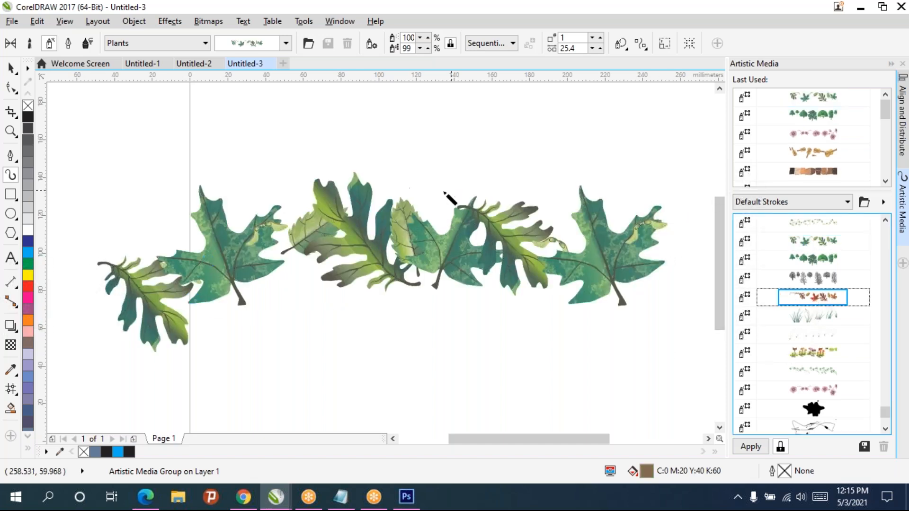
scroll(858, 261, "up", 3)
left_click(812, 259)
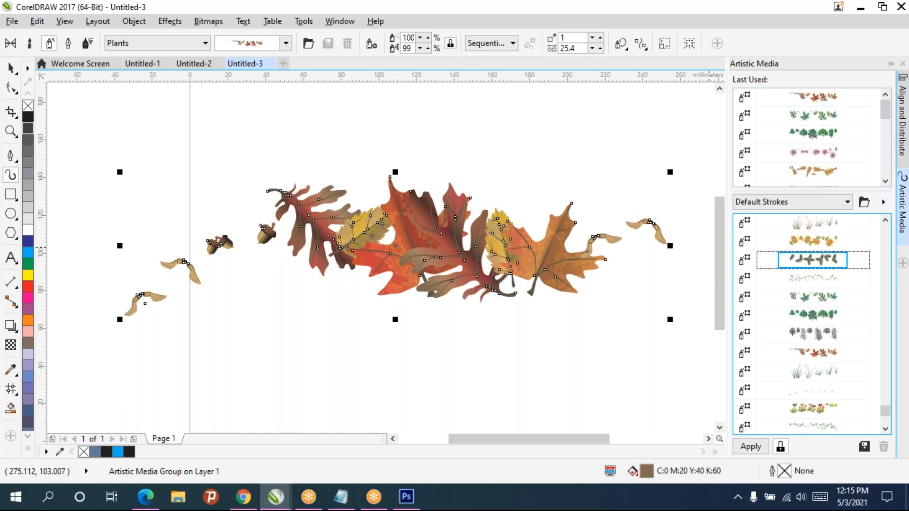
left_click(831, 242)
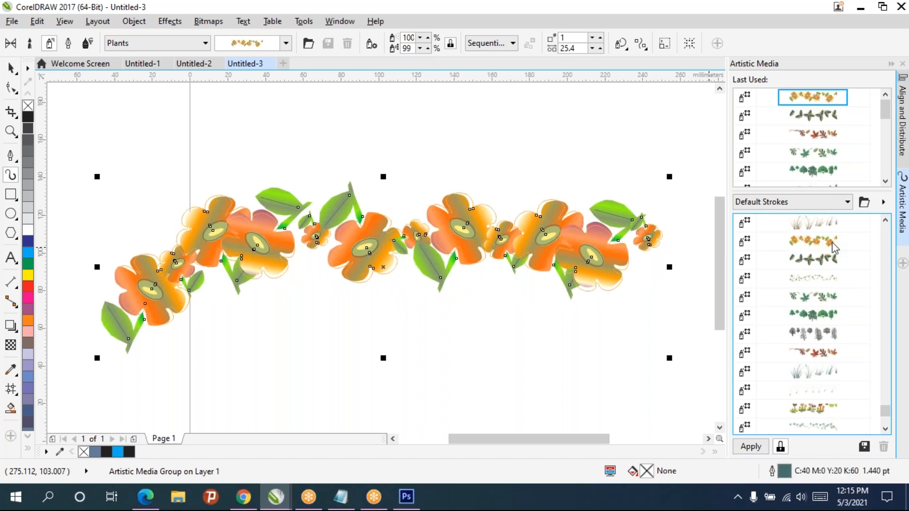
Step: Try the metal nails spray from the Objects presets on the garland stroke
scroll(828, 254, "up", 2)
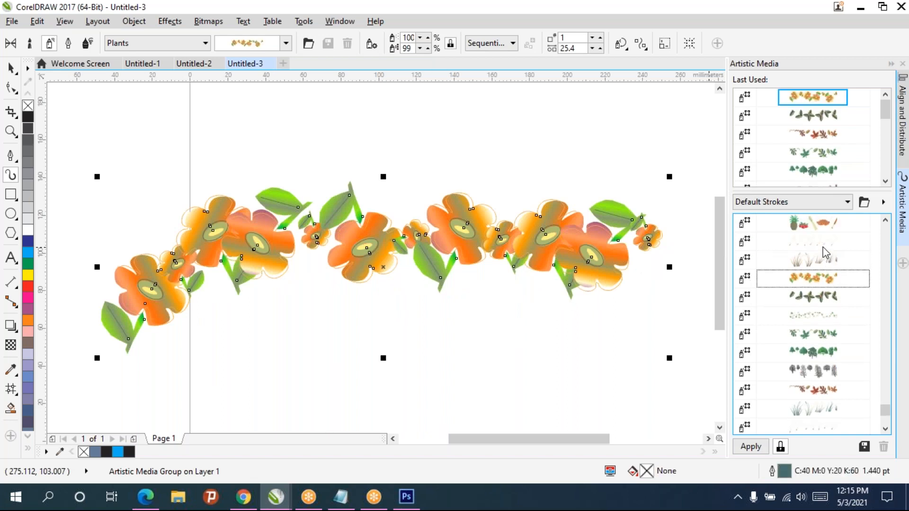
scroll(823, 254, "up", 2)
scroll(822, 247, "up", 2)
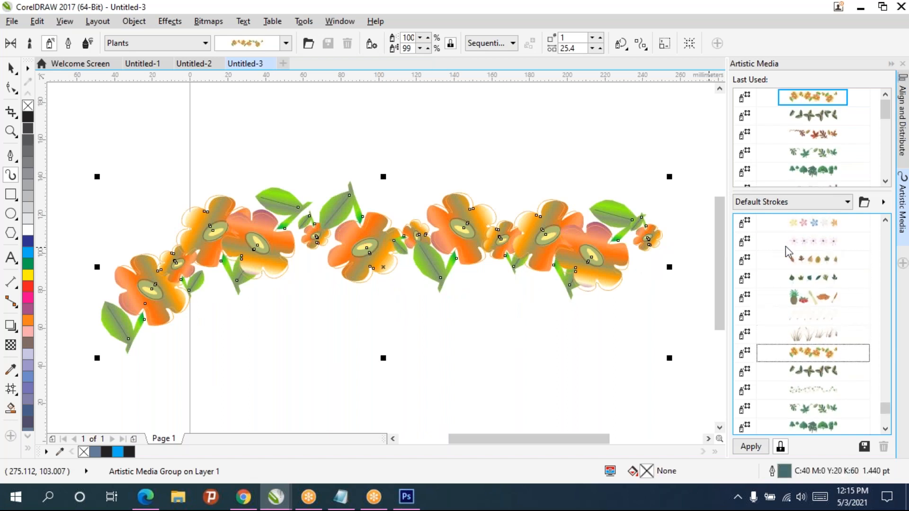
scroll(837, 282, "up", 1)
scroll(839, 282, "up", 1)
scroll(839, 282, "up", 6)
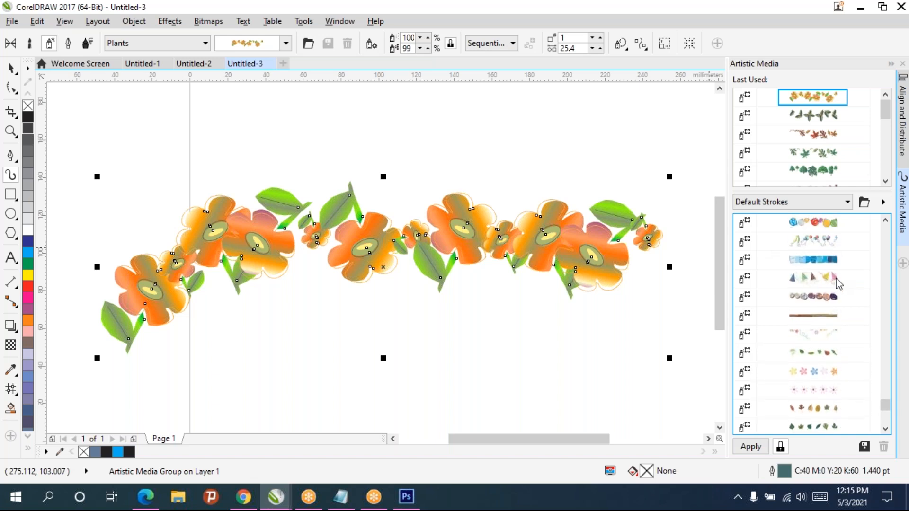
scroll(837, 282, "up", 3)
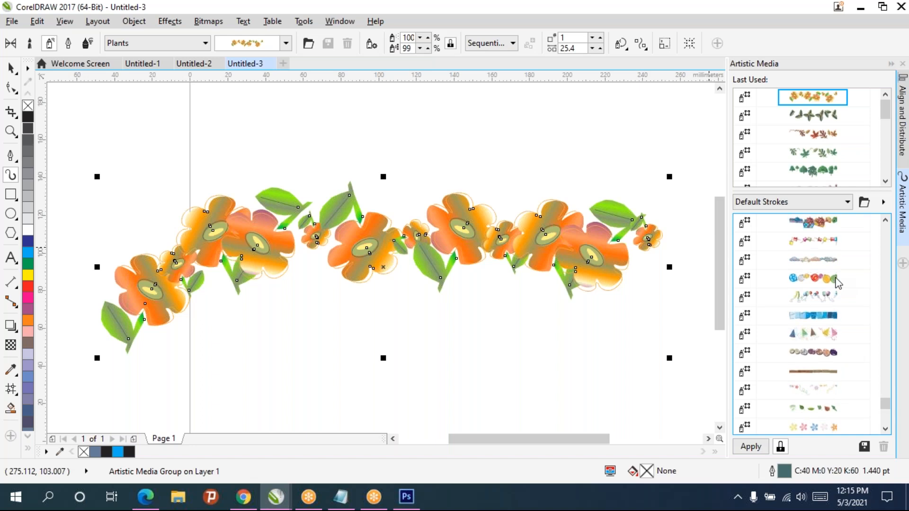
scroll(818, 264, "up", 4)
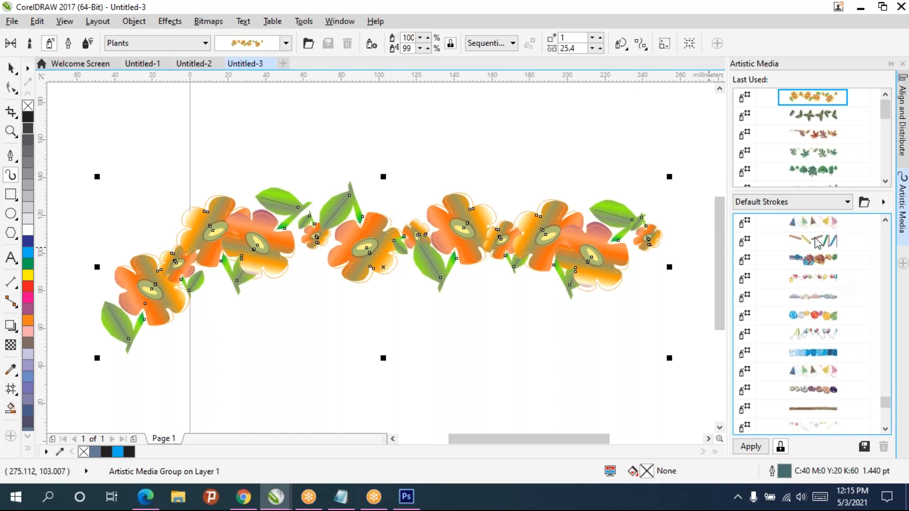
left_click(817, 242)
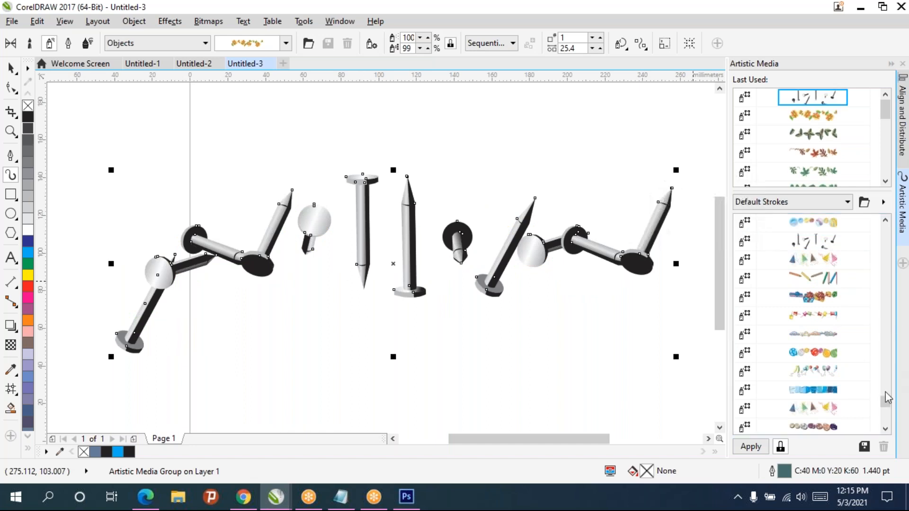
Step: Try the coloured light bulb spray from the Objects presets on the garland stroke
scroll(834, 284, "up", 2)
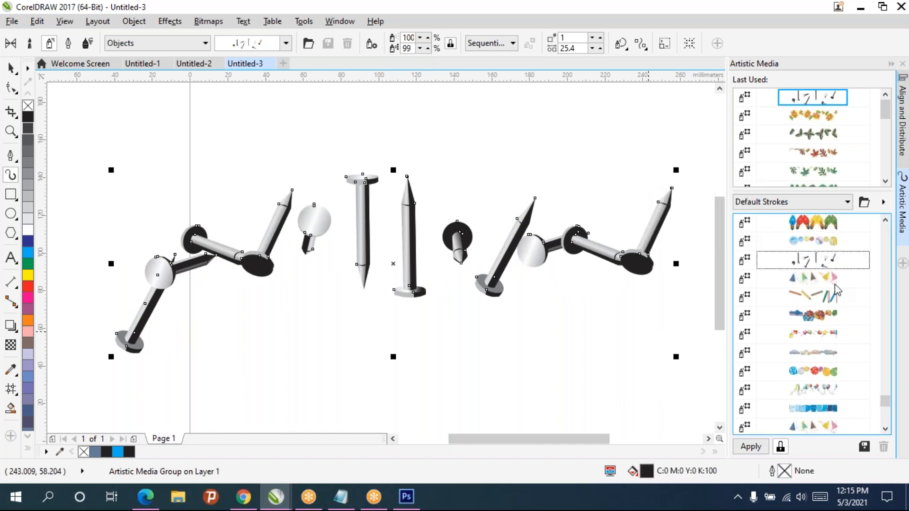
scroll(834, 284, "up", 3)
left_click(833, 297)
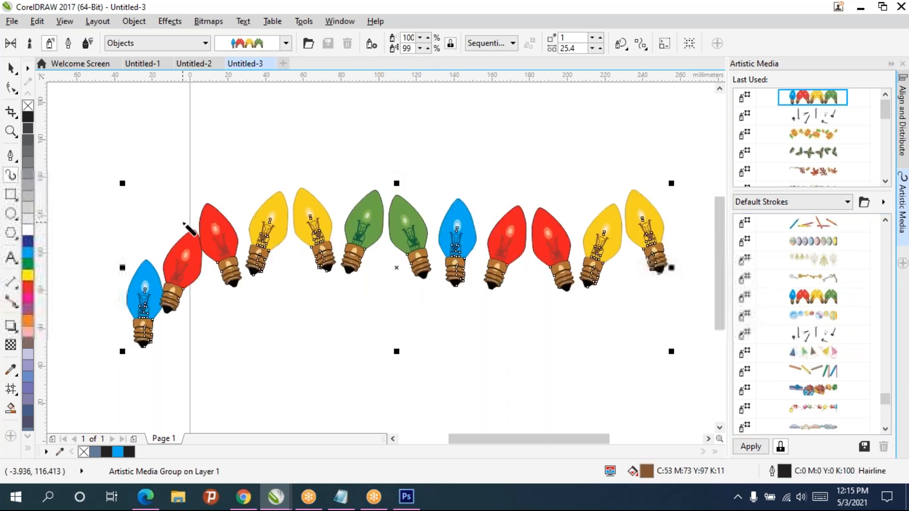
Step: Apply the wrapped candy spray from the Food presets to the garland stroke
scroll(884, 358, "up", 10)
mouse_move(887, 306)
left_mouse_down()
mouse_move(898, 258)
mouse_move(904, 377)
mouse_move(894, 361)
left_mouse_up()
left_click(803, 433)
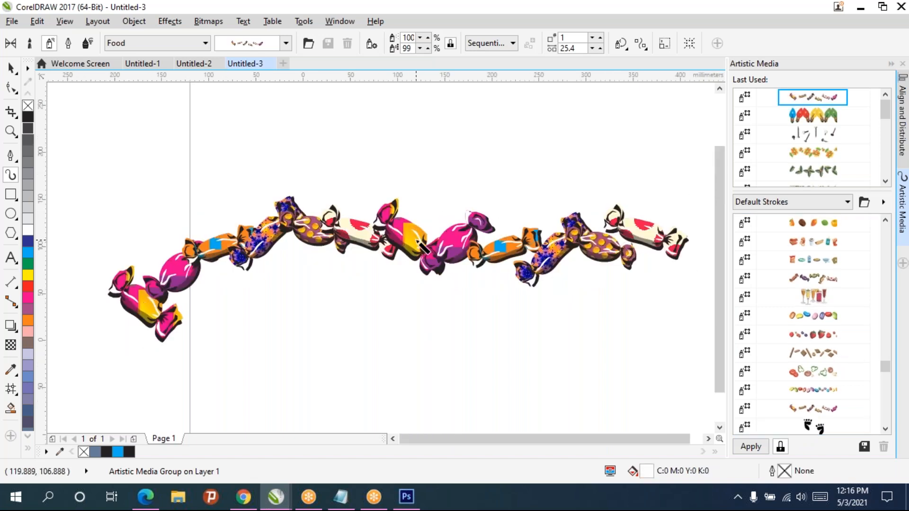
Step: Break the candy garland's artistic media group apart to separate the candies from their control curve
scroll(418, 242, "down", 2)
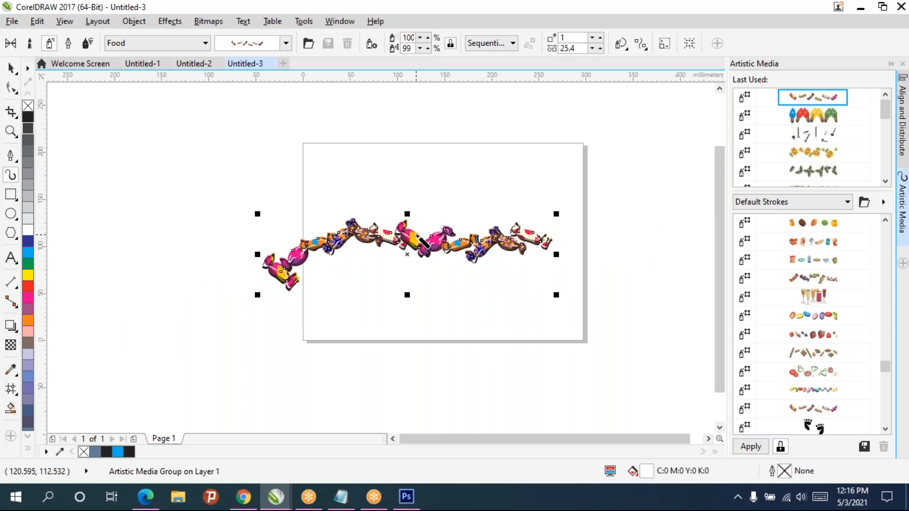
key("space")
key("Escape")
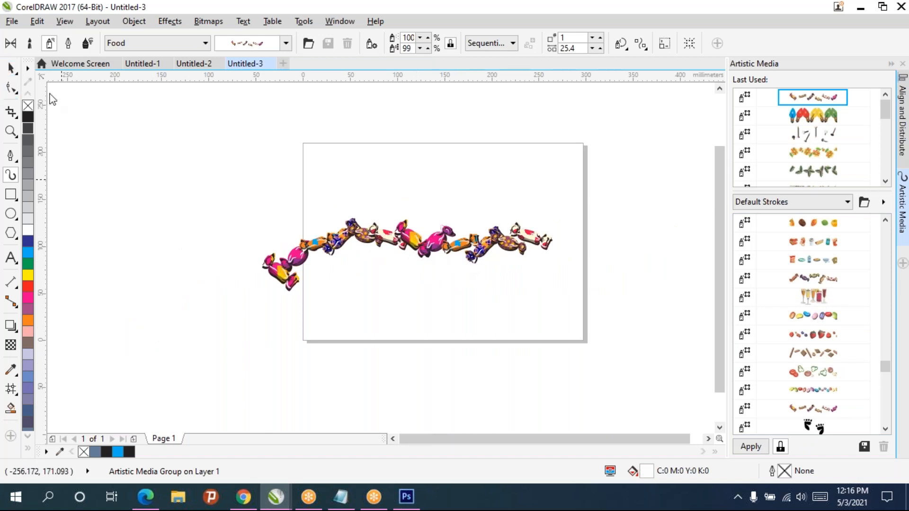
right_click(413, 244)
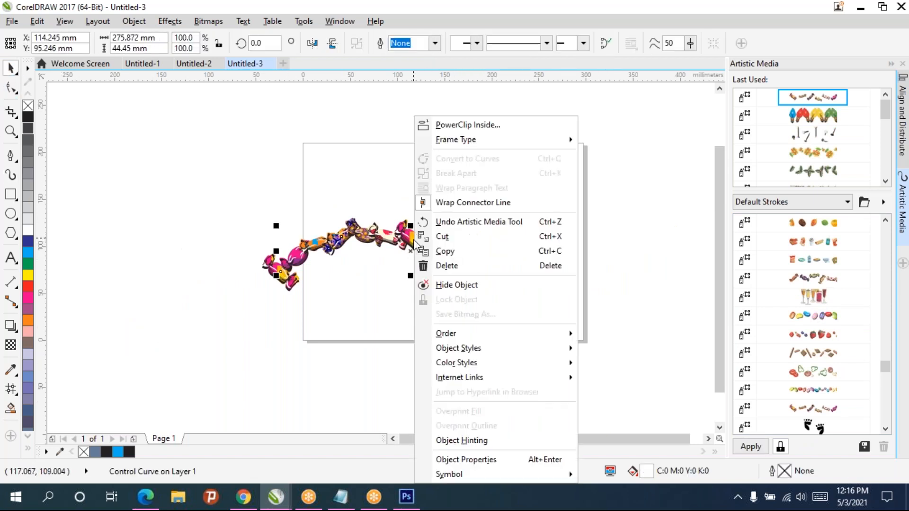
left_click(364, 236)
left_click(388, 244)
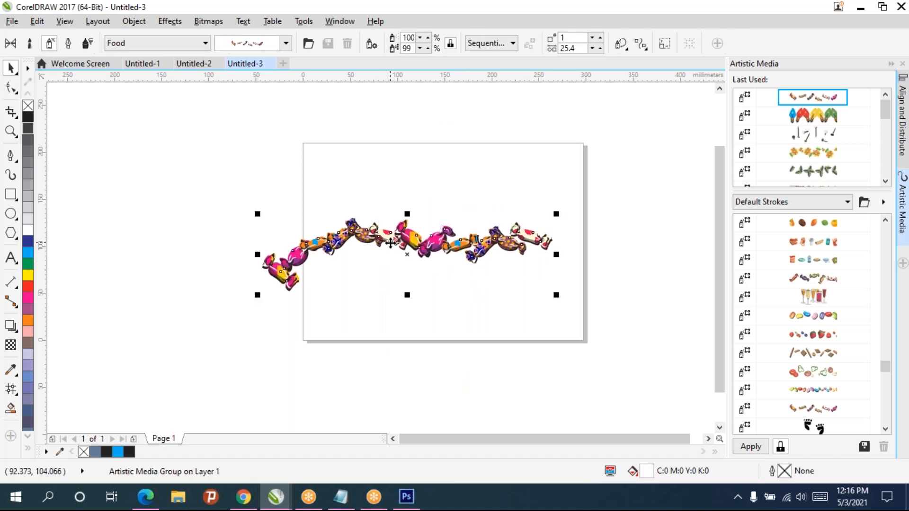
right_click(390, 243)
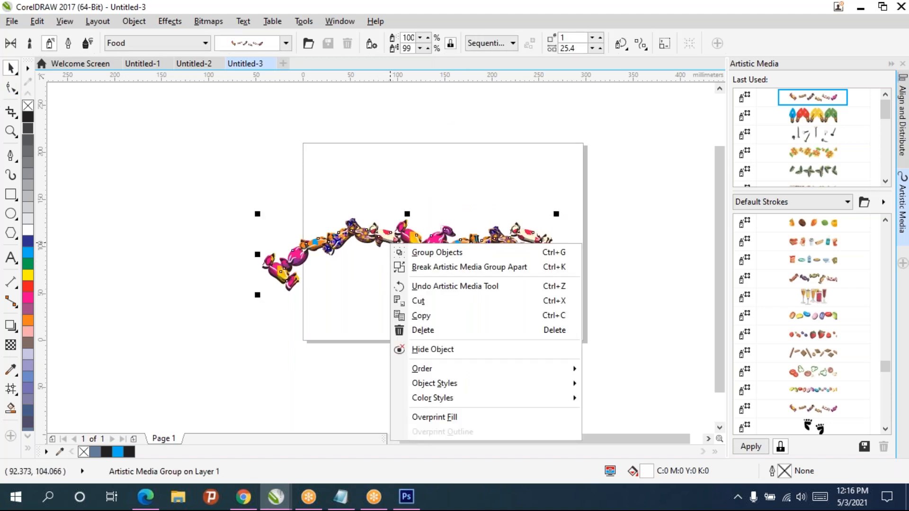
left_click(504, 267)
left_click(501, 321)
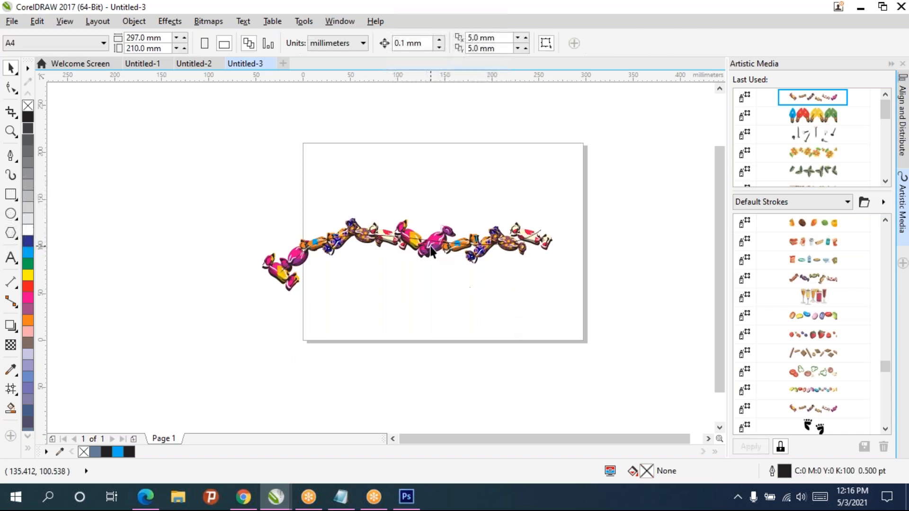
Step: Move the separated control curve about 51 mm up, clear of the candies, and delete it
scroll(418, 232, "up", 2)
left_click(422, 236)
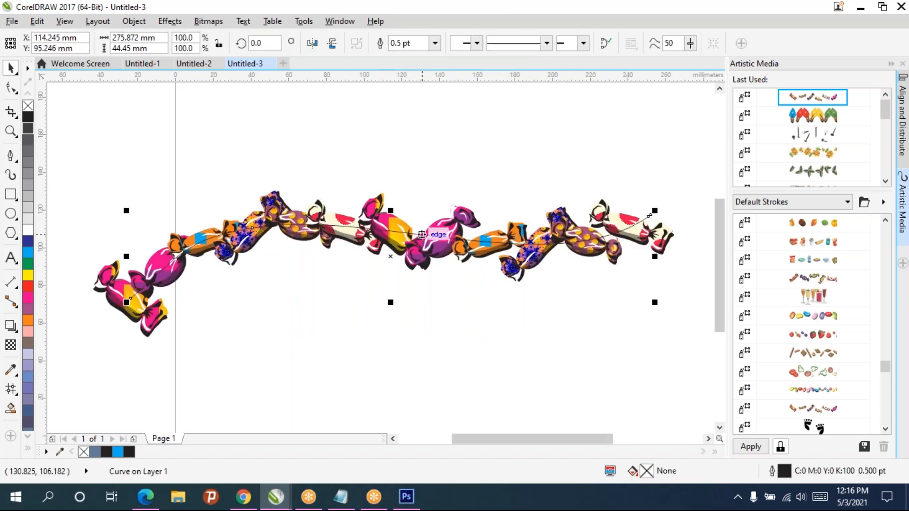
left_click_drag(422, 237, 407, 139)
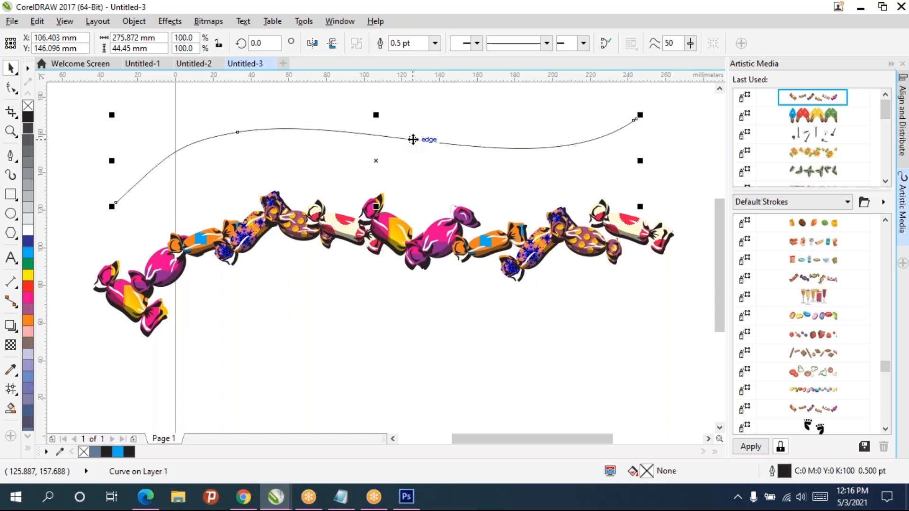
key("Delete")
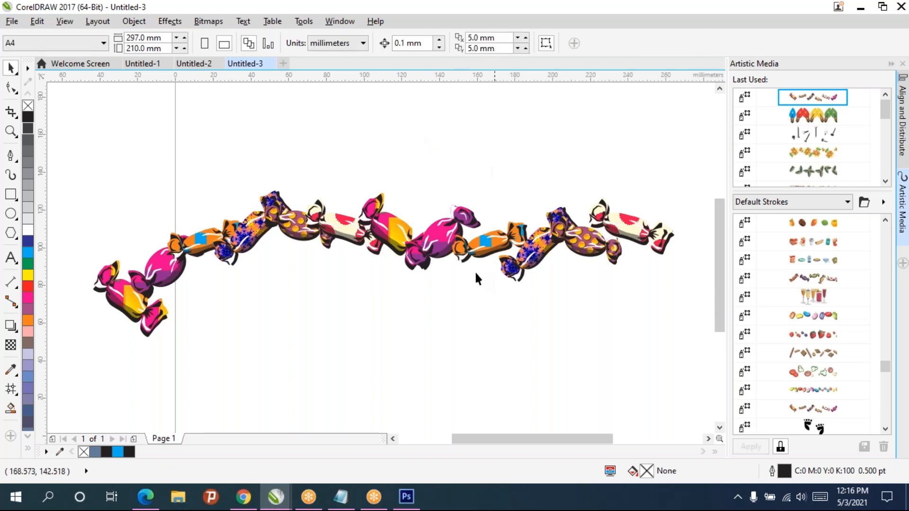
Step: Select the candy group and ungroup it into individual candies
left_click(435, 244)
left_click(429, 241)
left_click(473, 241)
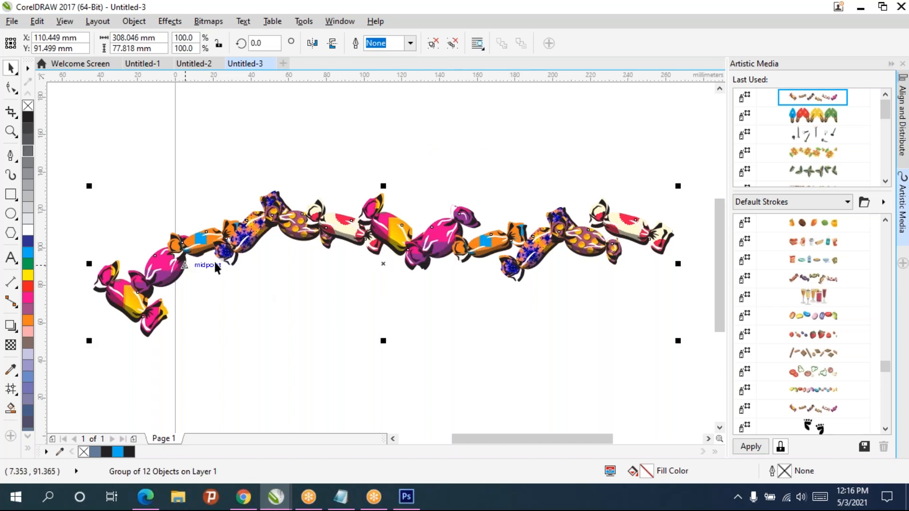
right_click(299, 217)
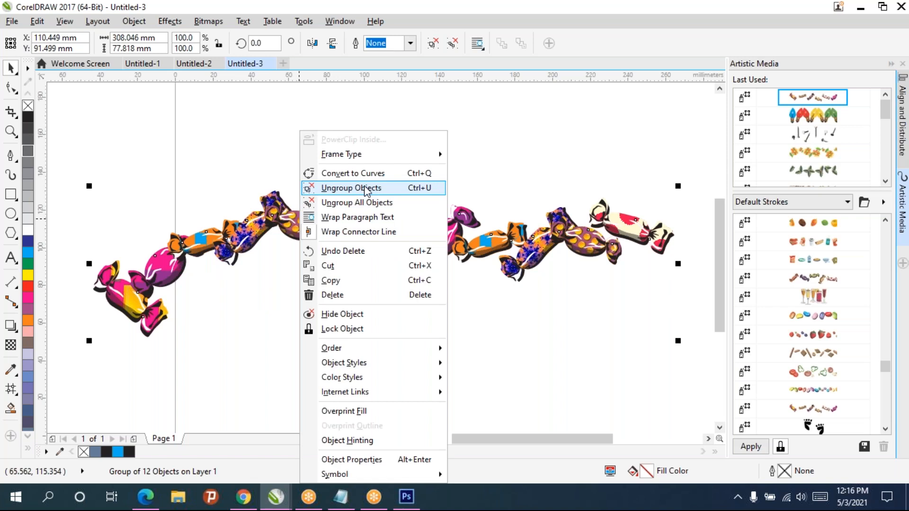
left_click(326, 188)
Step: Move the candies at the garland's left end apart from one another one by one
left_click_drag(286, 323, 492, 254)
left_click(425, 407)
left_click(340, 234)
left_click_drag(340, 234, 202, 274)
left_click_drag(360, 189, 245, 140)
left_click_drag(393, 177, 336, 234)
left_click_drag(453, 151, 364, 152)
left_click_drag(516, 163, 381, 208)
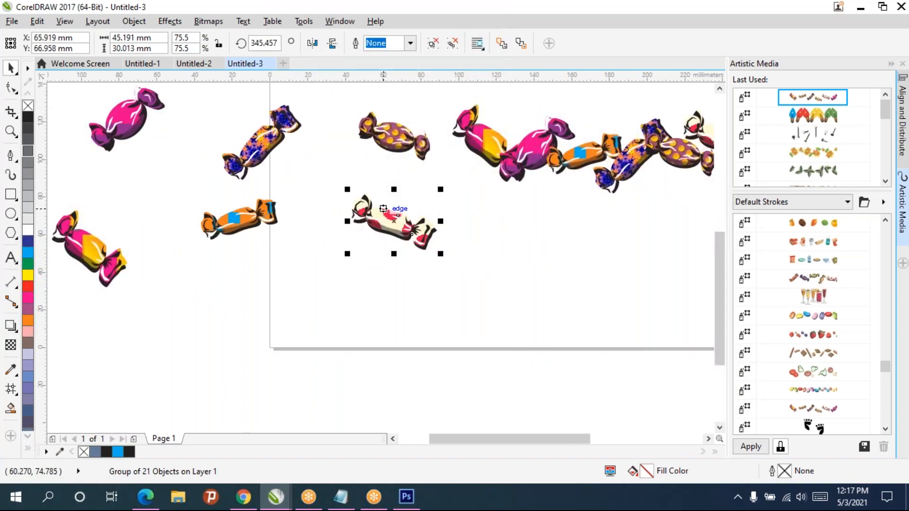
Step: Undo the candy moves and the ungrouping of the garland
key("ctrl+z")
key("ctrl+z")
key("ctrl+z")
key("ctrl+z")
key("ctrl+z")
key("ctrl+z")
key("ctrl+z")
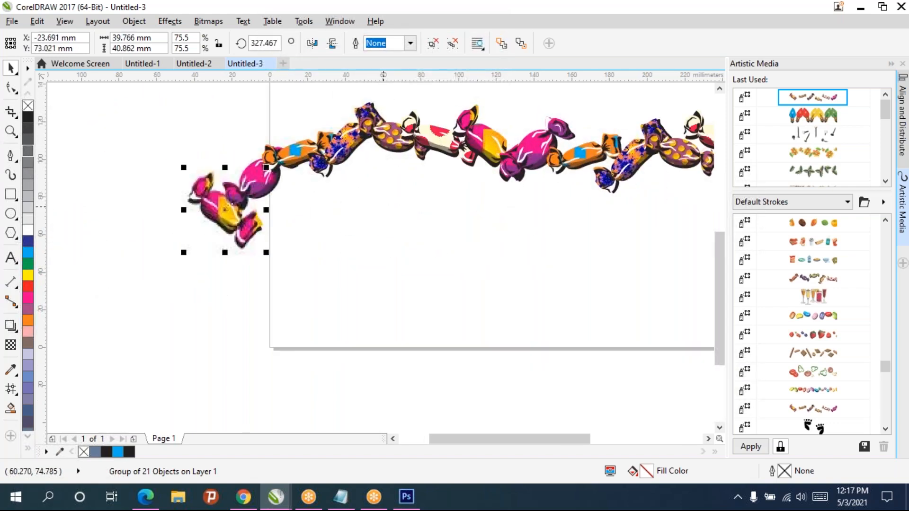
key("ctrl+z")
key("ctrl+z")
key("ctrl+z")
Step: Ungroup all objects of the candy garland, down to the individual shapes of each candy
right_click(418, 133)
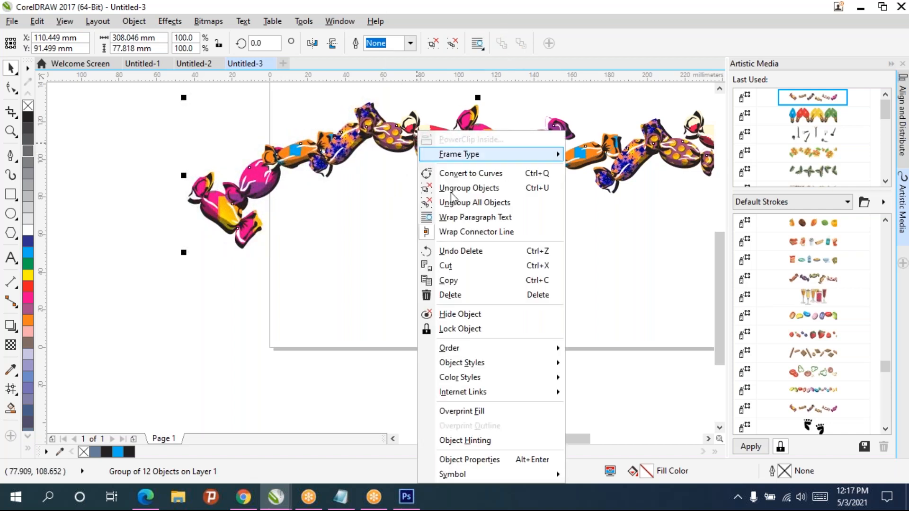
left_click(469, 202)
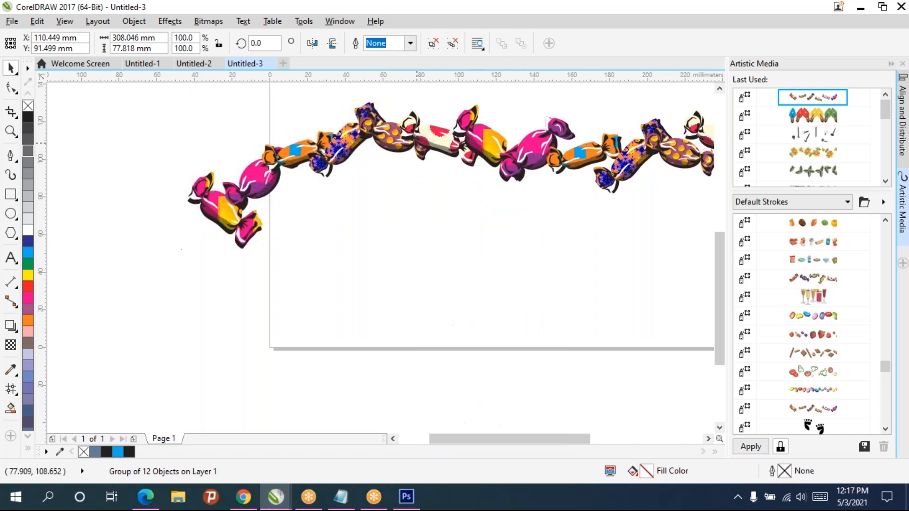
left_click(346, 329)
Step: Pull the leftmost candy's pink and yellow body, grey shading and black shapes away from the candy
left_click(230, 218)
left_click_drag(230, 217, 143, 254)
left_click_drag(207, 213, 215, 286)
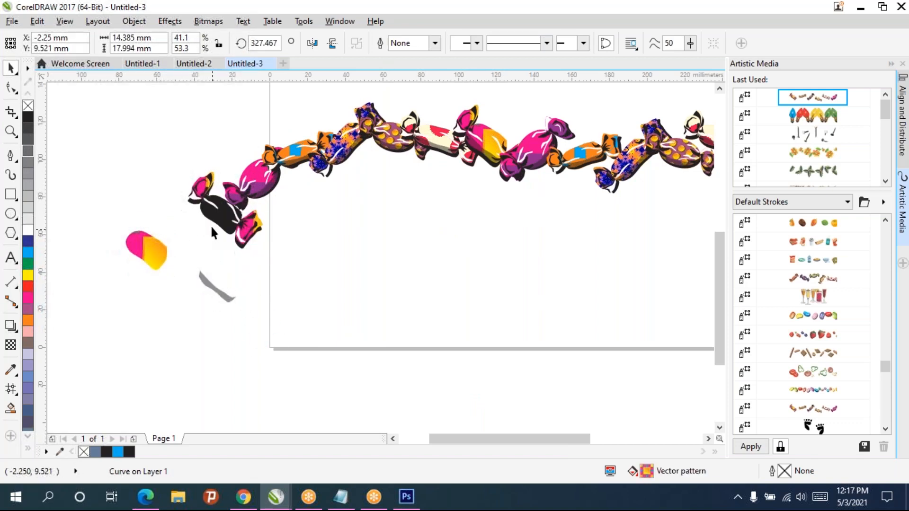
scroll(210, 224, "up", 1)
left_click_drag(235, 212, 213, 265)
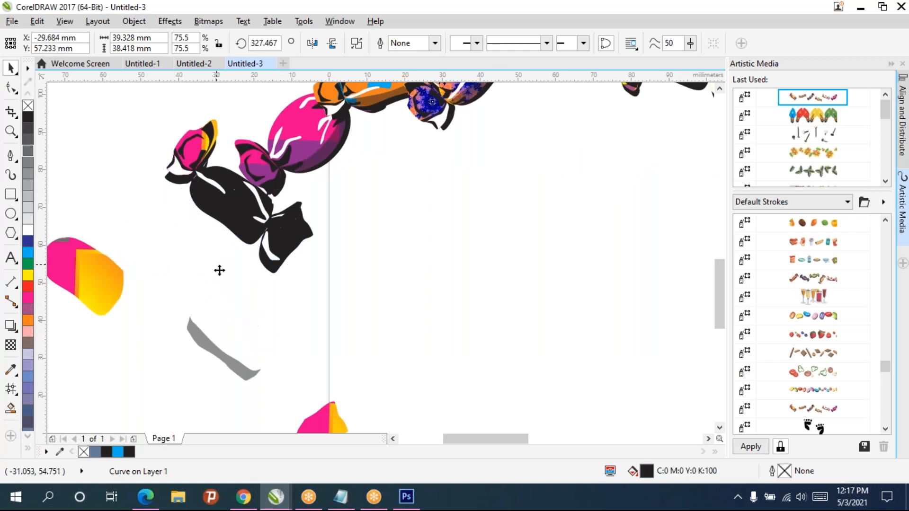
Step: Pull the leftmost candy's pink wrapper end and black outline piece, and shapes of the neighbouring pink candy, away from their places
left_click_drag(192, 157, 146, 164)
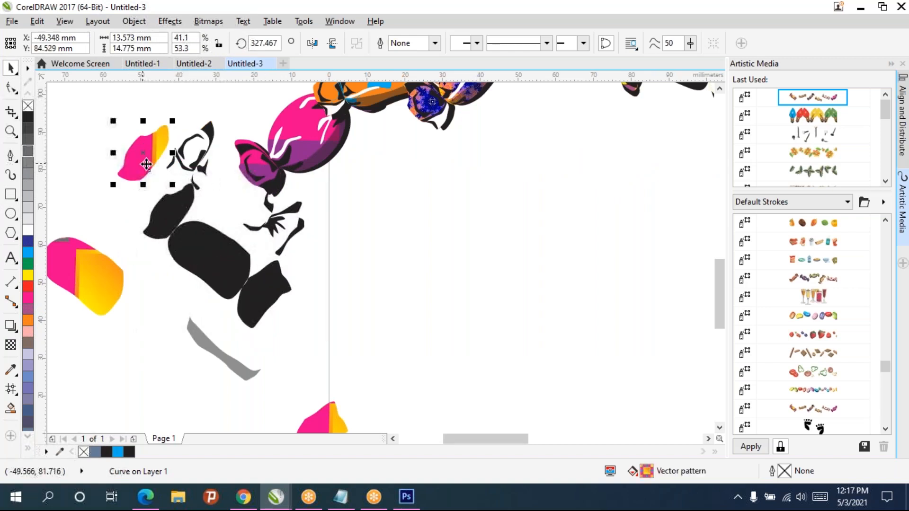
left_click_drag(208, 131, 208, 96)
left_click_drag(278, 182, 255, 243)
left_click_drag(285, 144, 331, 218)
mouse_move(302, 122)
left_mouse_down()
mouse_move(351, 137)
mouse_move(351, 177)
left_mouse_up()
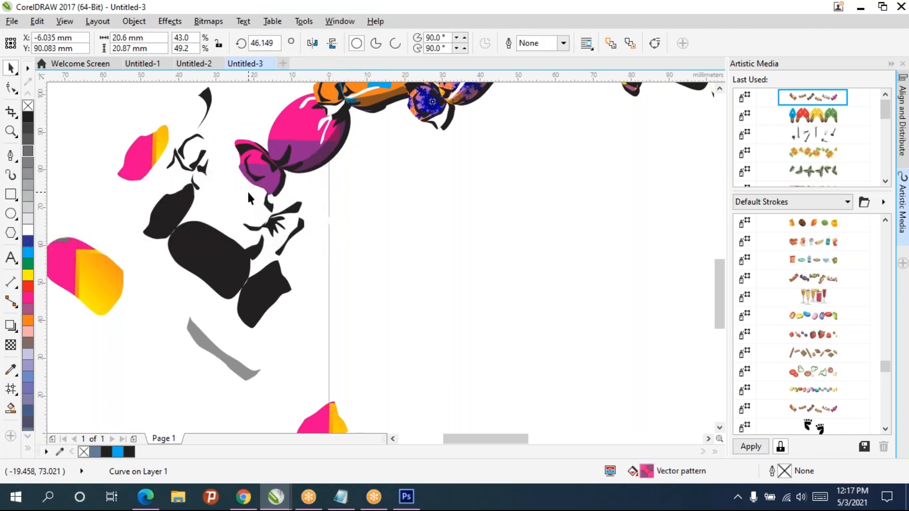
Step: Undo the last moves of the candies' wrapper and outline pieces
key("ctrl+z")
key("ctrl+z")
key("ctrl+z")
key("ctrl+z")
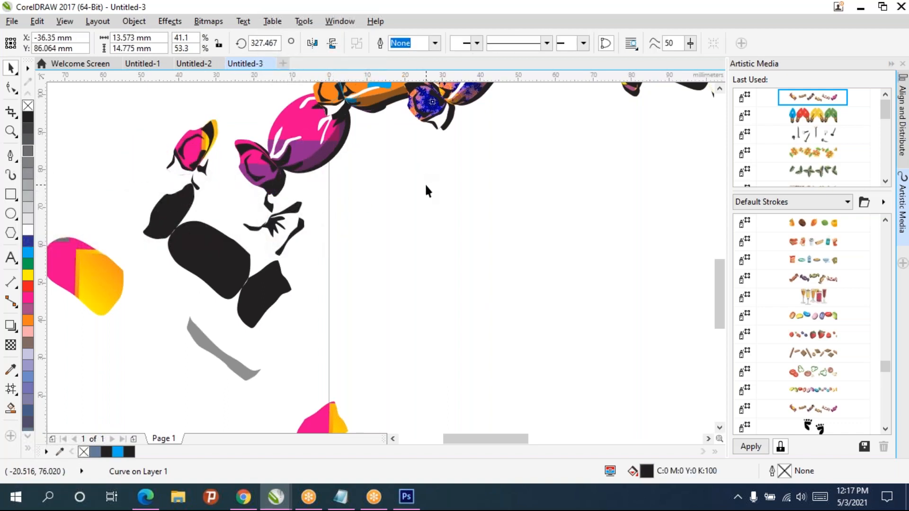
Step: Undo the remaining changes back to the grouped candy garland and ungroup it one level into separate candies
key("ctrl+z")
key("ctrl+z")
key("ctrl+z")
scroll(393, 246, "up", 2)
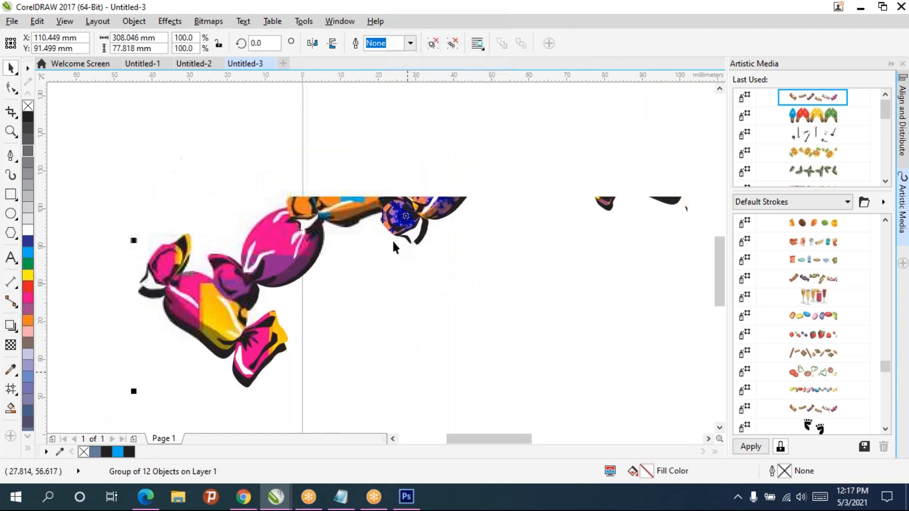
right_click(411, 214)
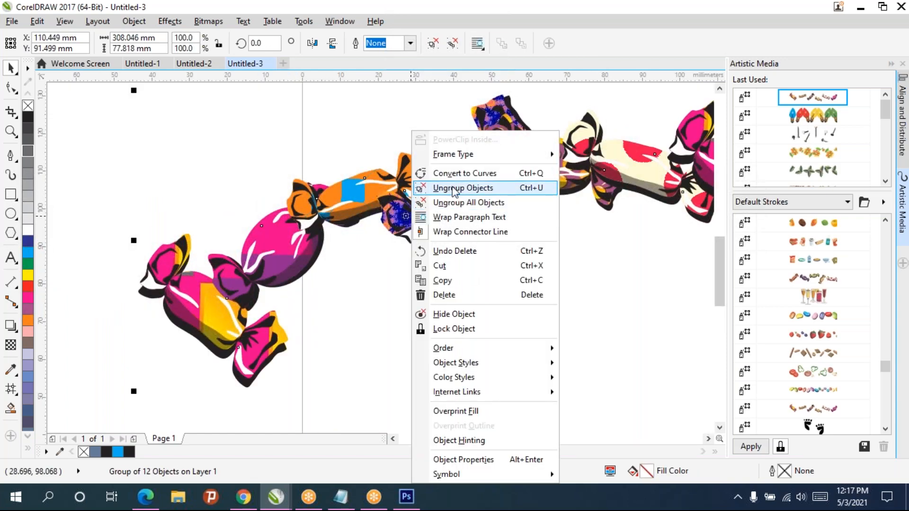
left_click(453, 188)
scroll(459, 292, "down", 1)
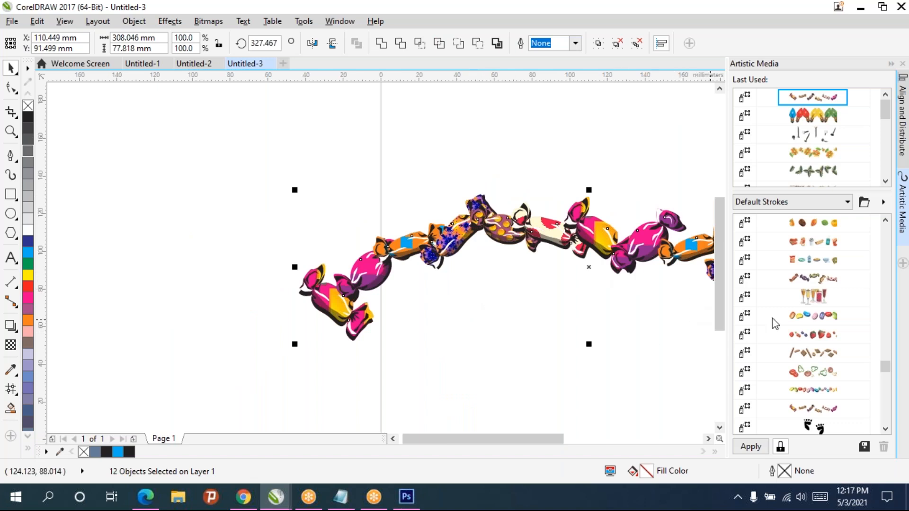
Step: Spray a wavy row of drink glasses about 162 mm wide above the candy garland with the cocktail glasses preset
left_click(822, 298)
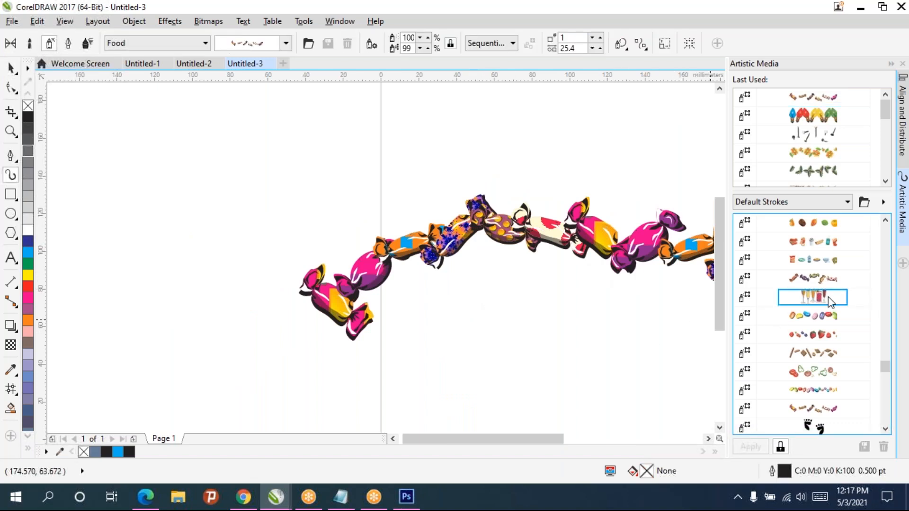
mouse_move(199, 208)
left_mouse_down()
mouse_move(426, 180)
mouse_move(492, 159)
left_mouse_up()
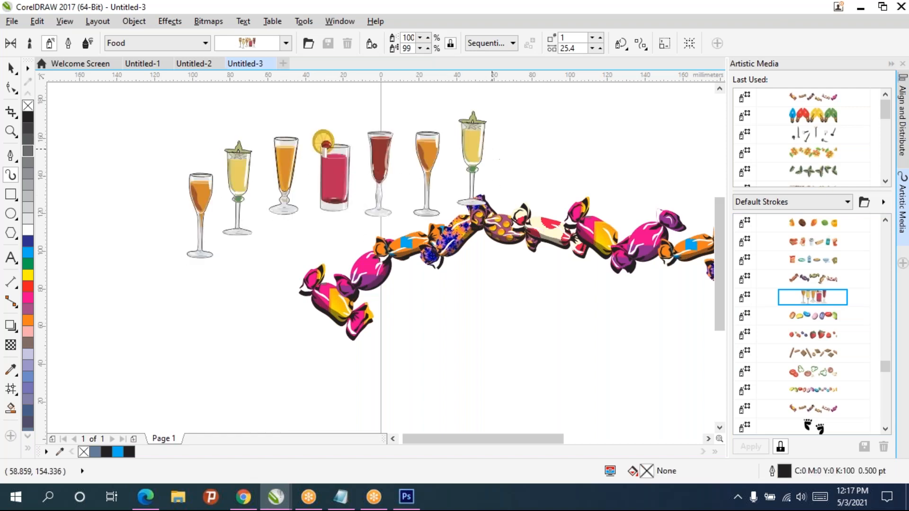
right_click(342, 166)
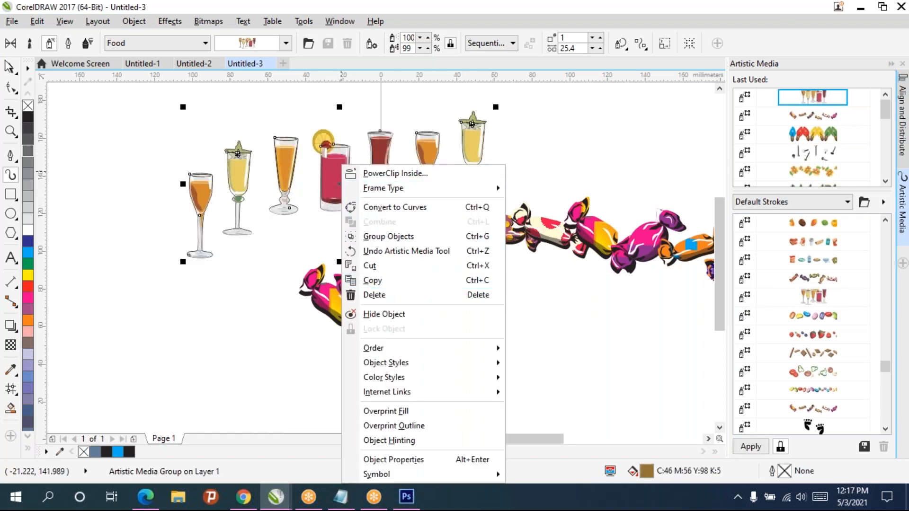
left_click(11, 68)
left_click(258, 266)
left_click(328, 175)
right_click(328, 174)
left_click(341, 189)
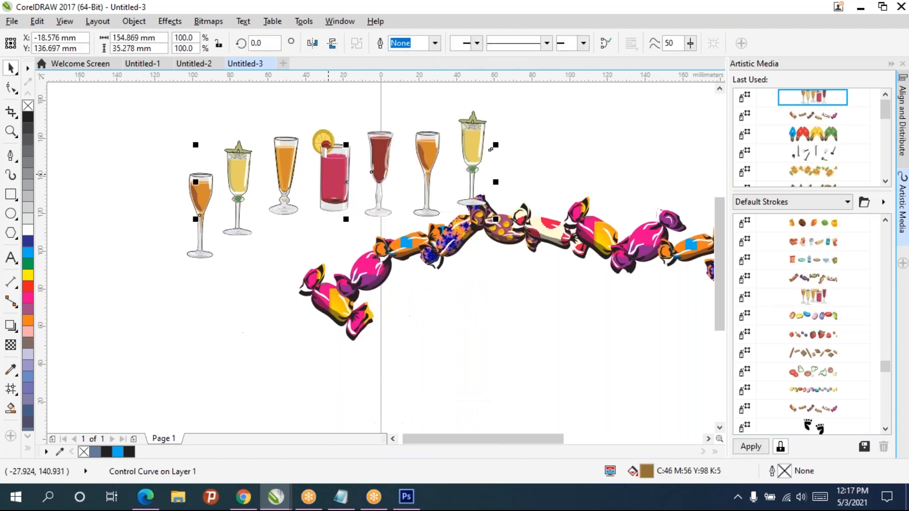
left_click(188, 350)
Step: Break the drink glasses' Artistic Media group apart from its control path
left_click(209, 189)
right_click(209, 189)
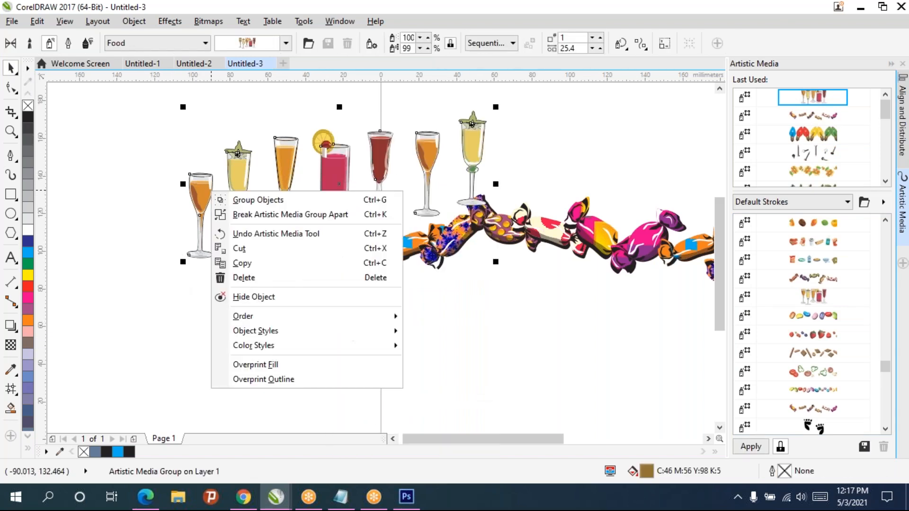
left_click(279, 215)
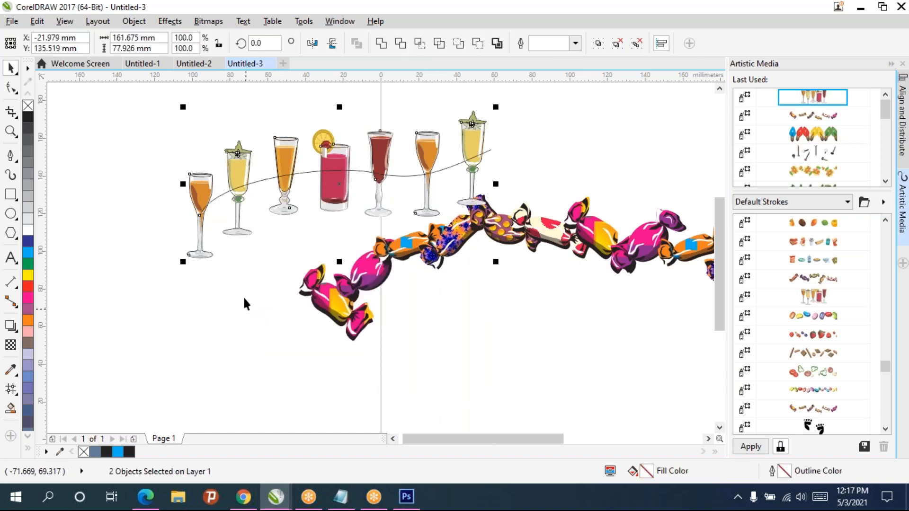
Step: Move the separated path line away from the glasses to the empty area below the candy garland
left_click(217, 320)
left_click(312, 171)
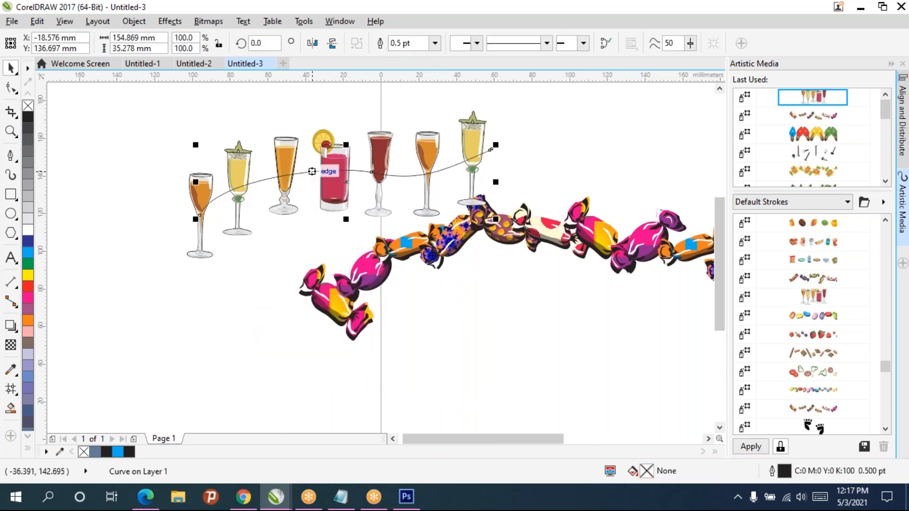
left_click_drag(311, 171, 247, 398)
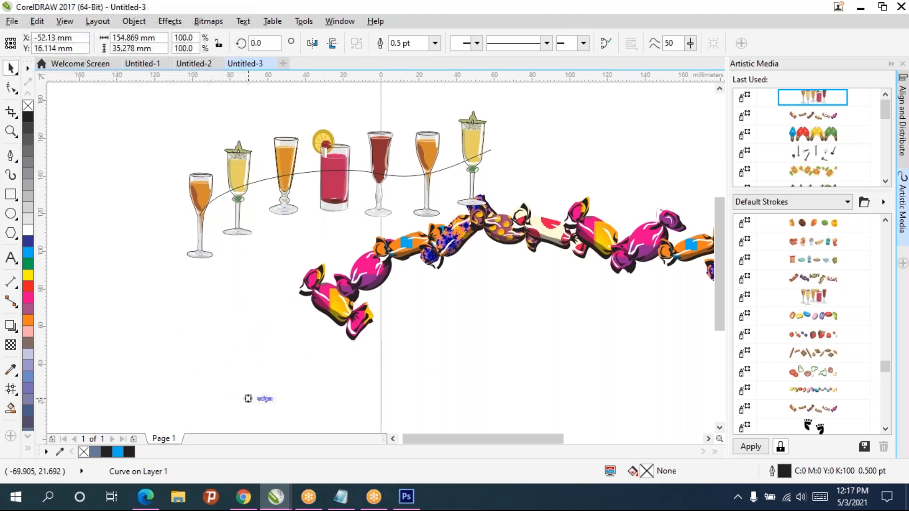
Step: Ungroup the row of drink glasses one level so each glass becomes a separate object
left_click(198, 195)
right_click(237, 177)
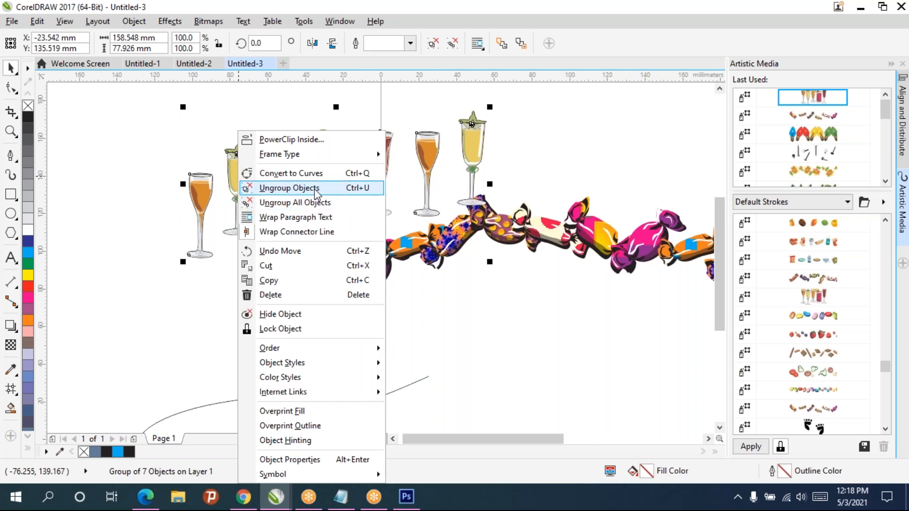
left_click(316, 189)
left_click(488, 316)
Step: Move the first five glasses apart to free spots off the page's left side and shift the second-to-last orange glass slightly left
left_click(196, 197)
left_click_drag(197, 194, 122, 249)
left_click_drag(234, 176, 133, 153)
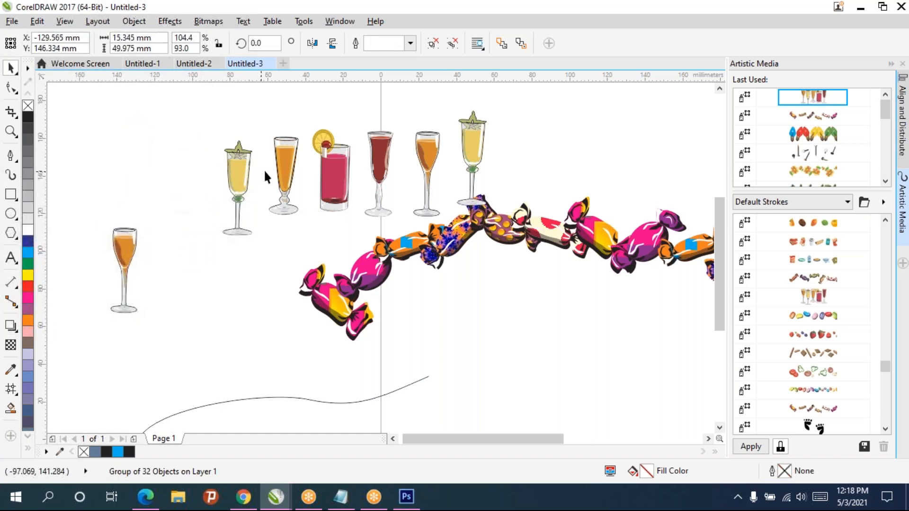
left_click_drag(277, 211, 228, 290)
left_click_drag(333, 191, 201, 153)
left_click_drag(372, 168, 192, 182)
left_click_drag(427, 153, 406, 154)
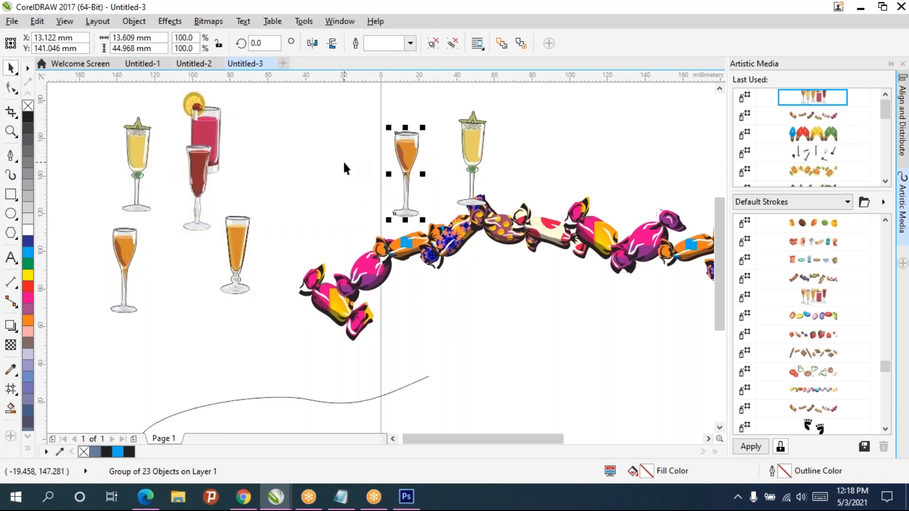
Step: Duplicate the orange glass beside the last star-fruit glass five times
key("ctrl+d")
key("ctrl+d")
key("ctrl+d")
key("ctrl+d")
key("ctrl+d")
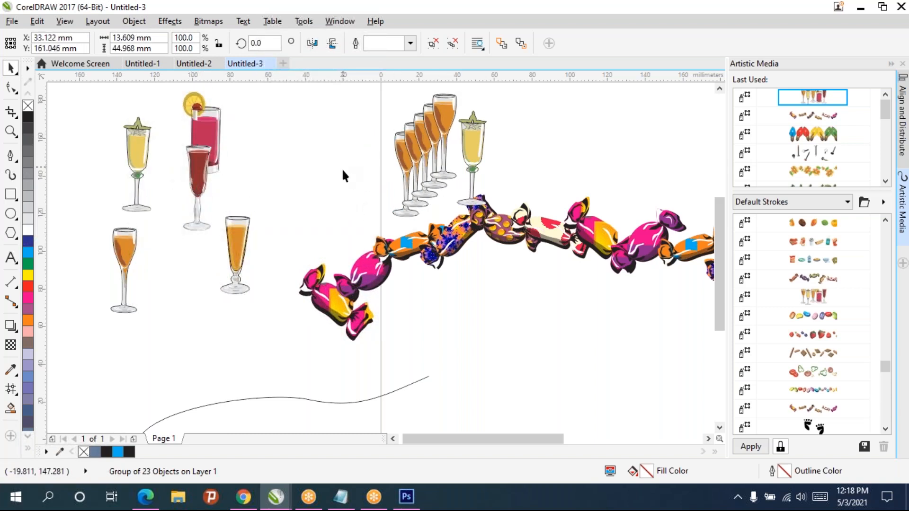
Step: Delete all the glasses, candies and the path line to clear the drawing
scroll(439, 274, "down", 1)
left_click_drag(440, 274, 393, 273)
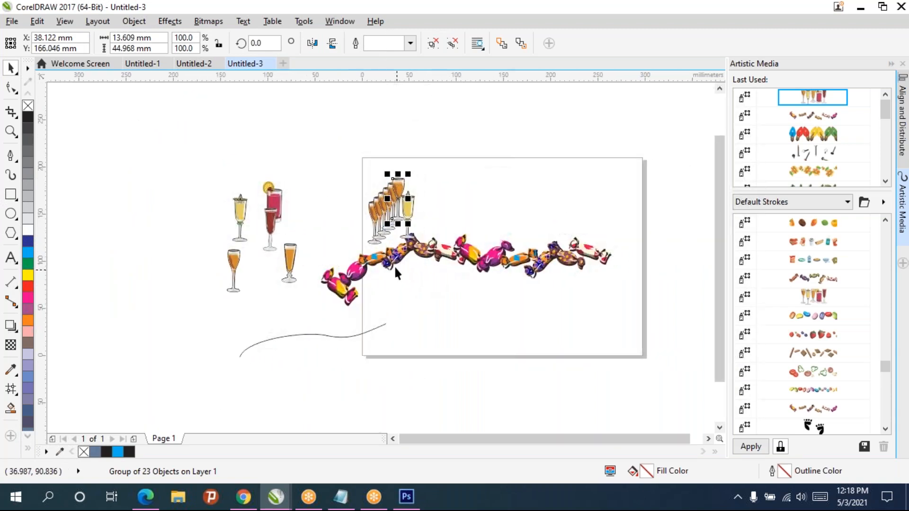
mouse_move(187, 136)
left_mouse_down()
mouse_move(578, 371)
mouse_move(647, 393)
left_mouse_up()
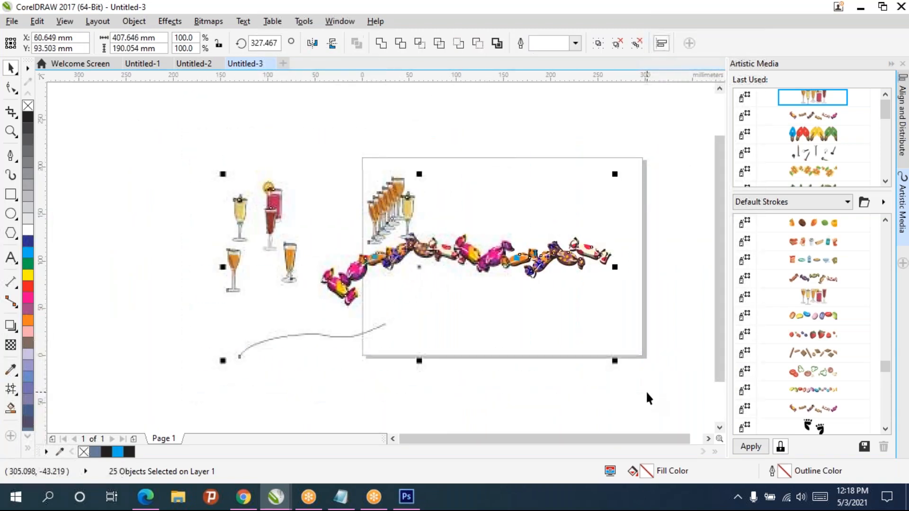
key("Delete")
left_click_drag(514, 285, 410, 251)
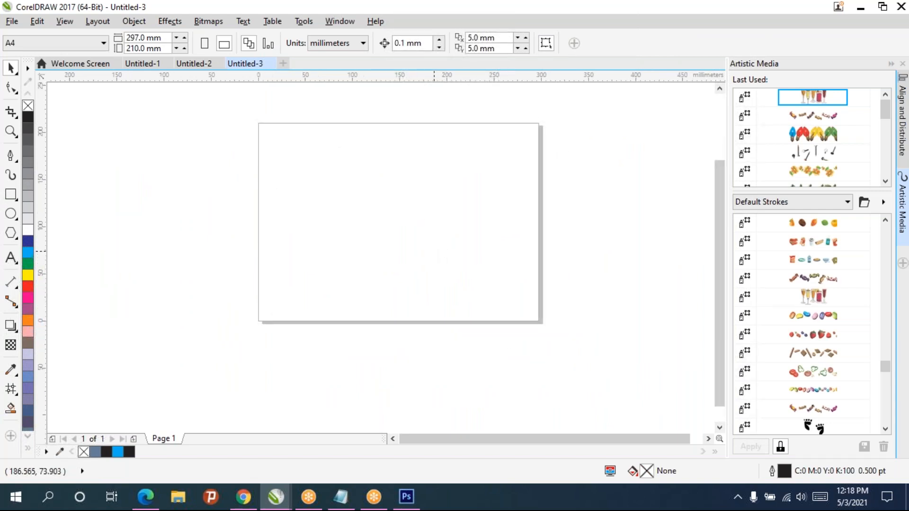
Step: Browse the default stroke presets past the food sprays to the footprint and animal track sprays
scroll(836, 326, "down", 2)
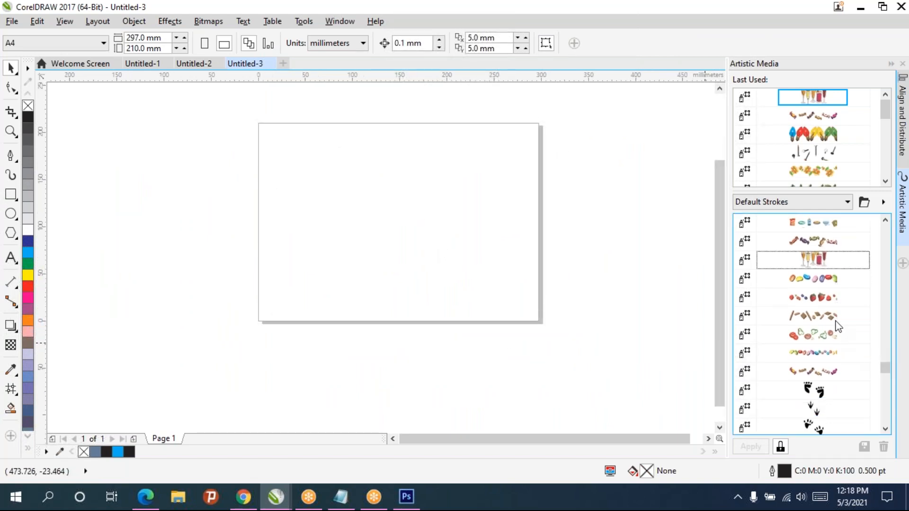
scroll(836, 323, "down", 6)
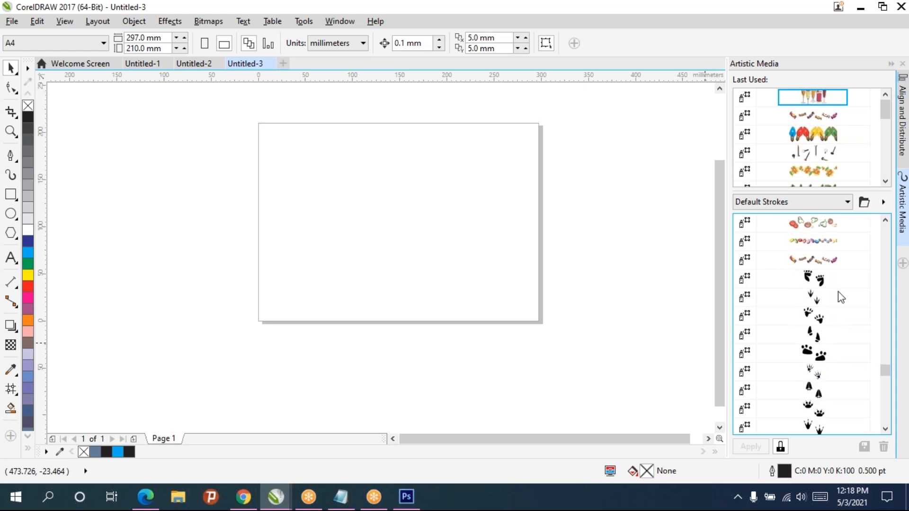
scroll(822, 331, "down", 6)
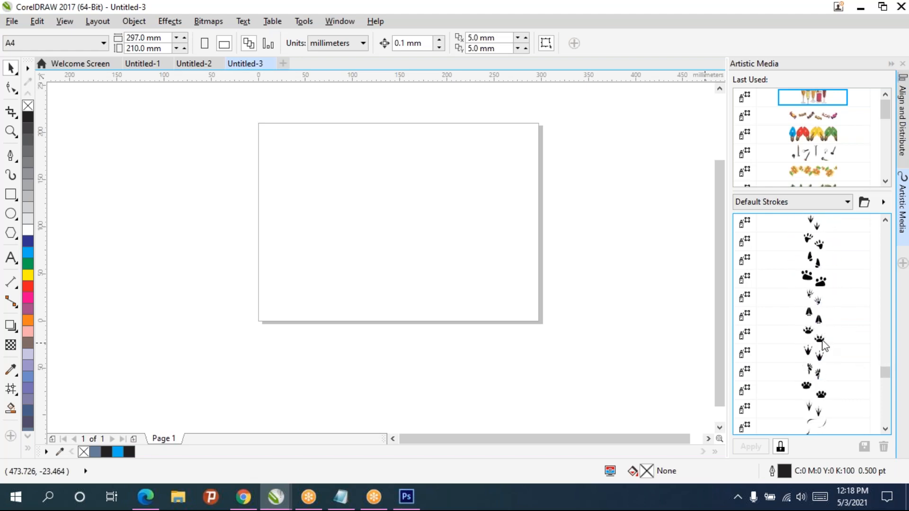
left_click(6, 260)
left_click(6, 156)
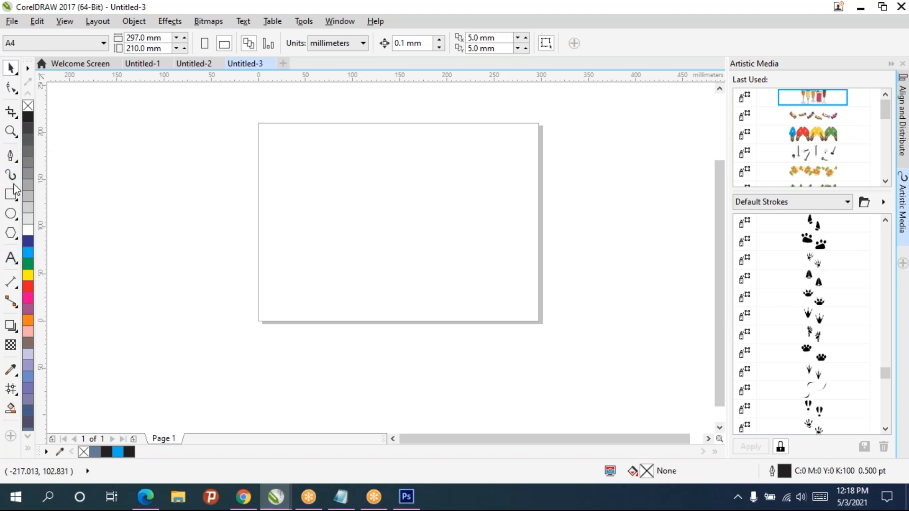
Step: Set the Artistic Media sprayer category to Plants and examine its tree and grass spray patterns
left_click(15, 176)
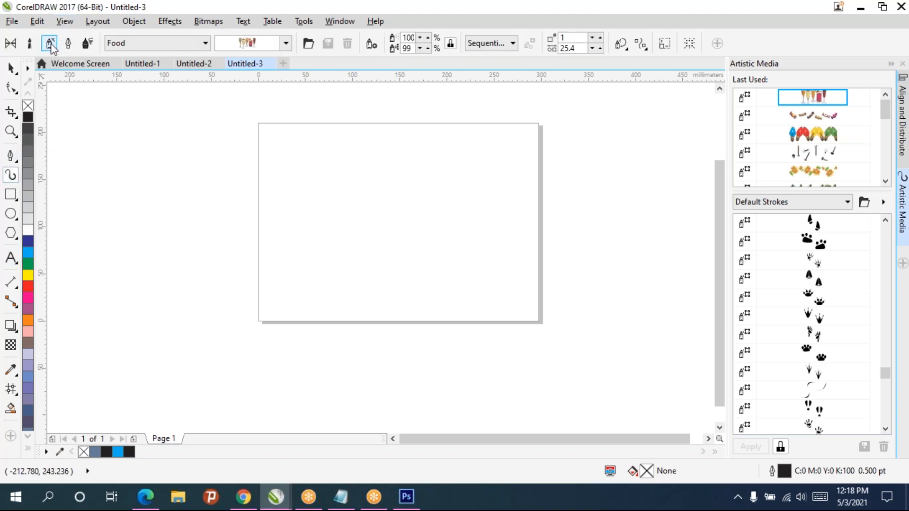
left_click(152, 43)
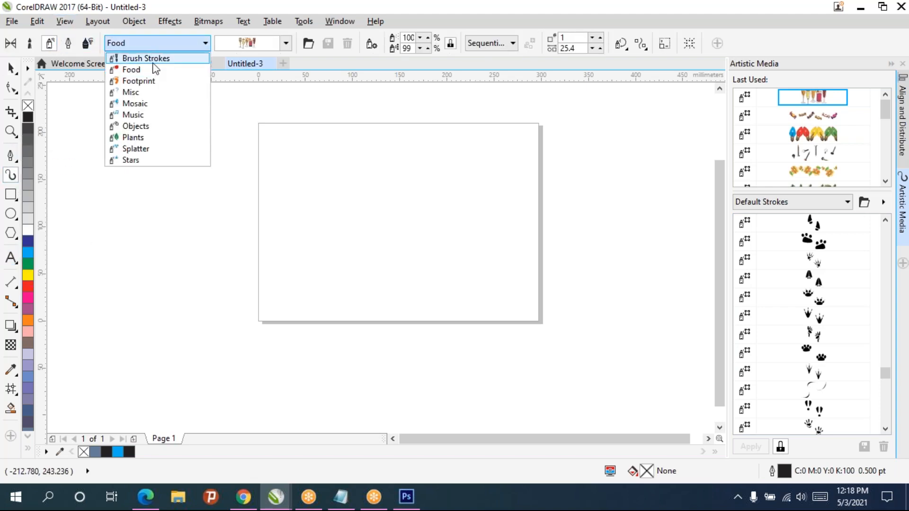
left_click(142, 138)
left_click(286, 44)
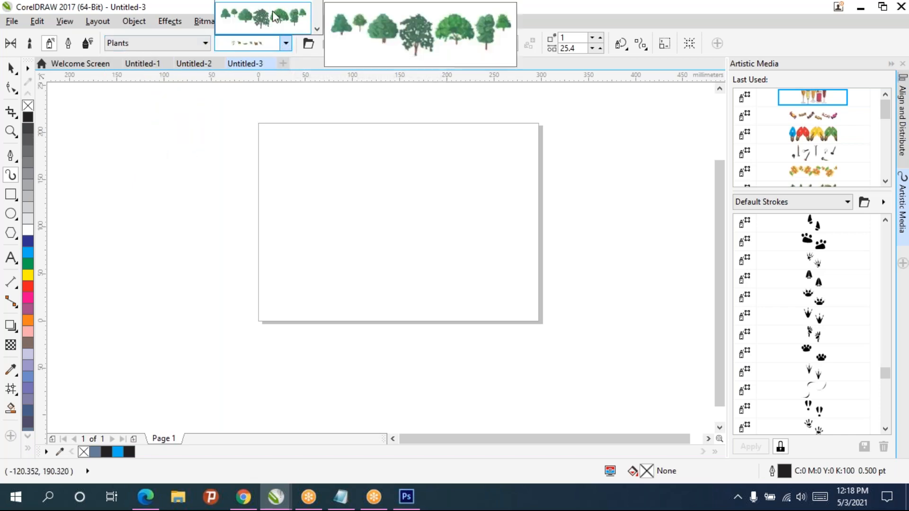
left_click(317, 30)
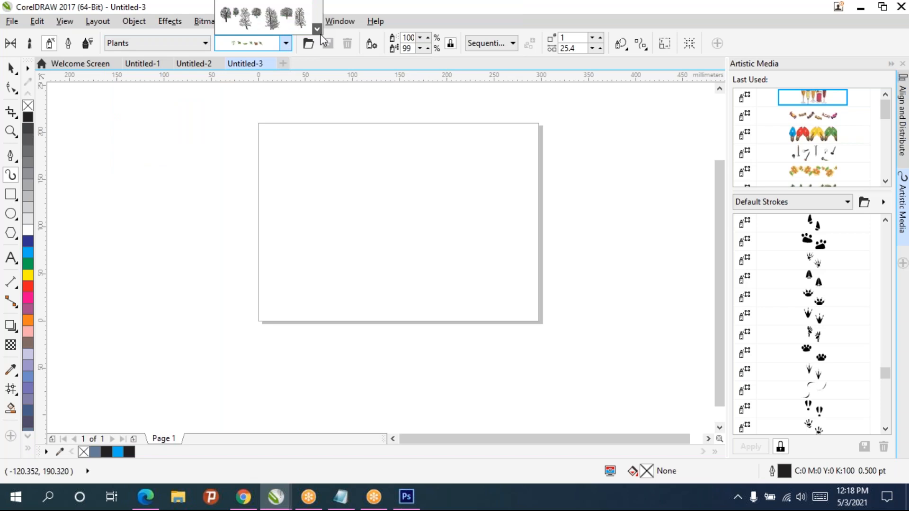
left_click(317, 29)
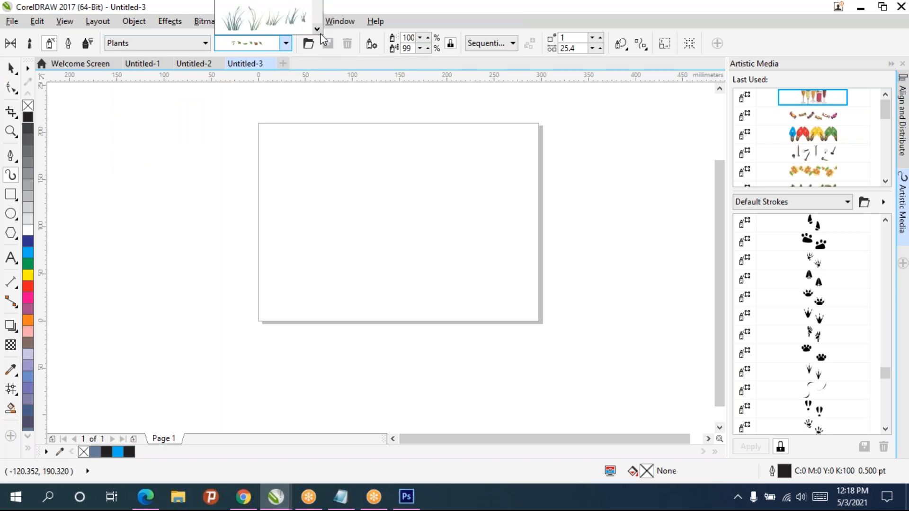
left_click(137, 51)
Step: Choose the last pattern of the Splatter category and spray a diagonal stroke across the page
left_click(176, 43)
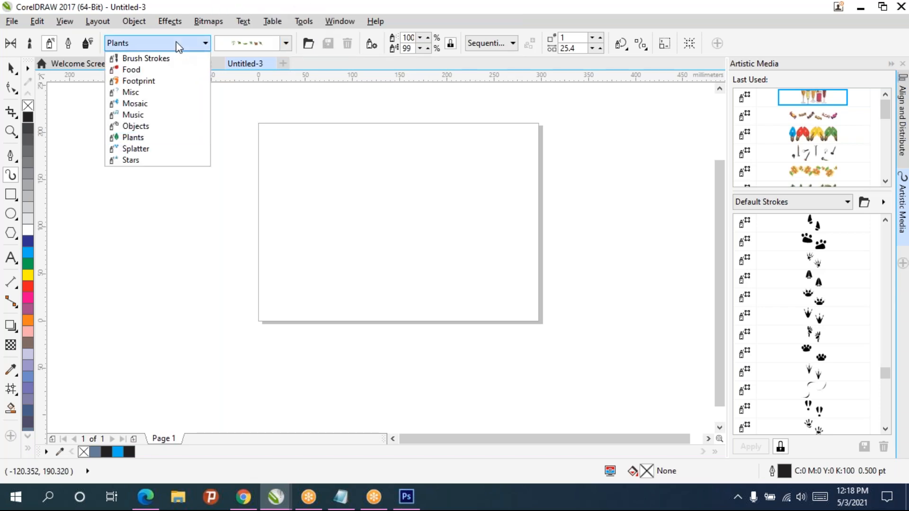
left_click(139, 148)
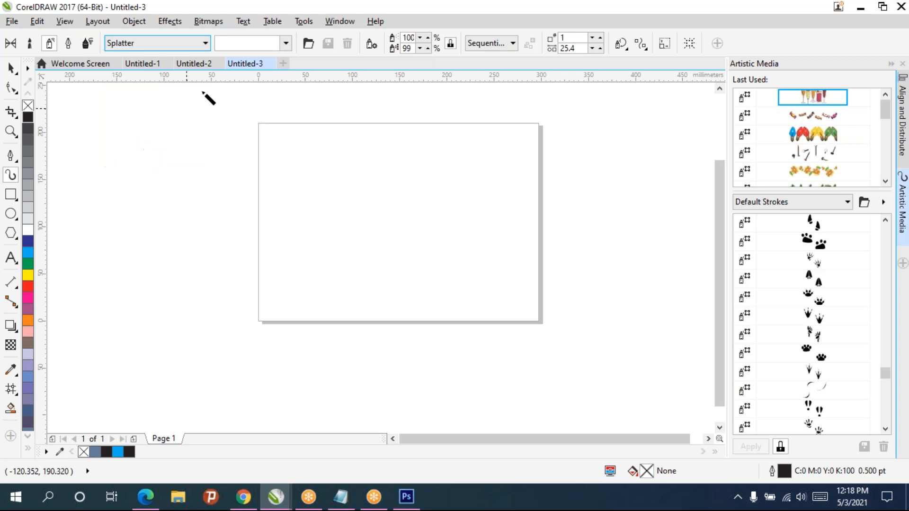
left_click(285, 43)
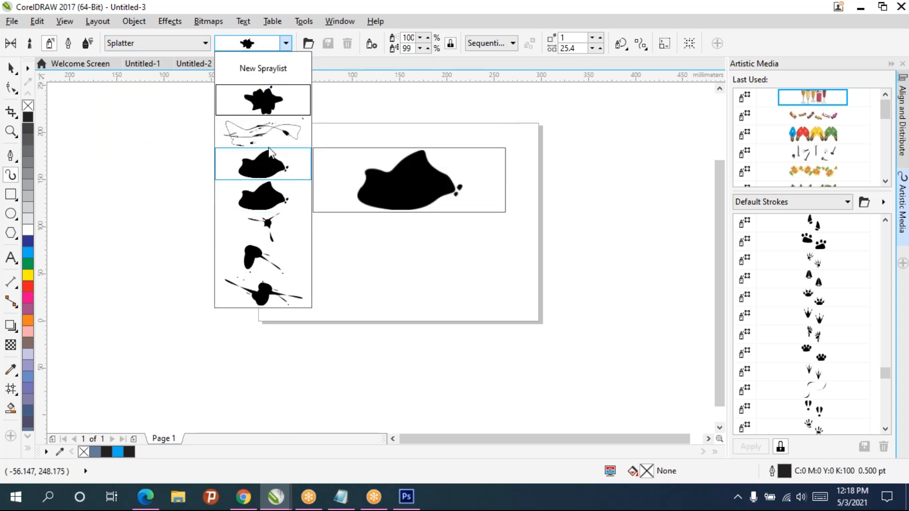
left_click(263, 291)
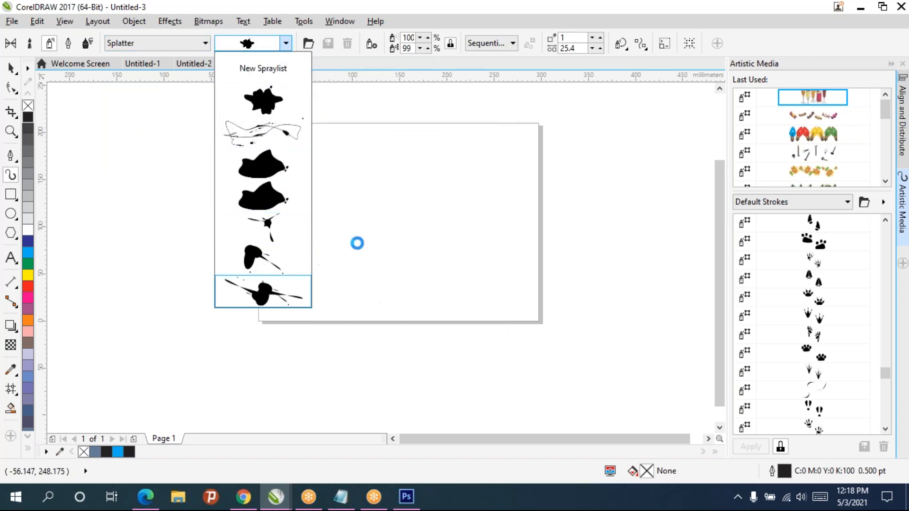
left_click_drag(396, 226, 511, 303)
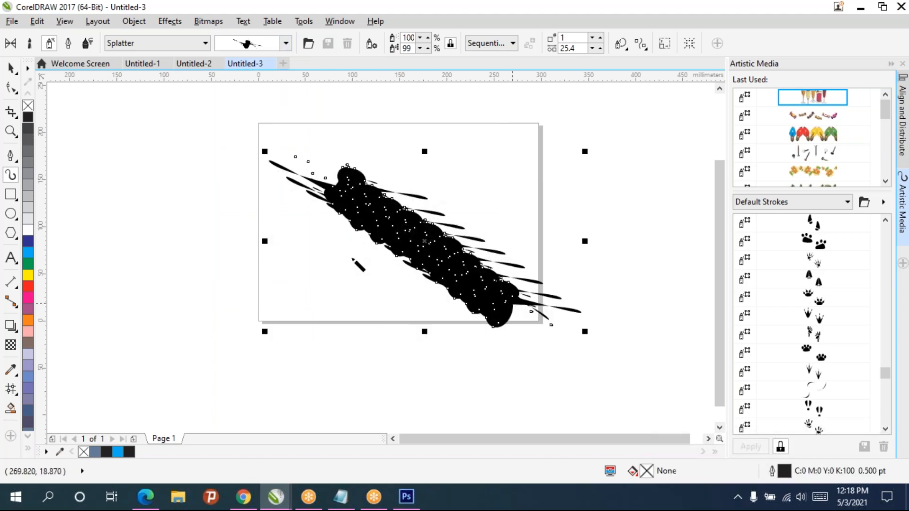
Step: Spray one short splatter beside the page's left edge and try orange and yellow fills on it, ending with magenta
left_click_drag(108, 272, 122, 268)
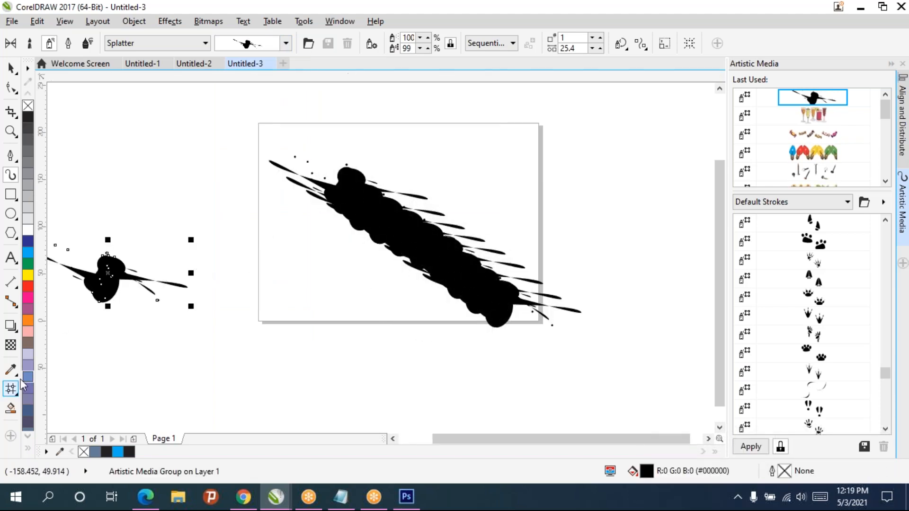
left_click(28, 320)
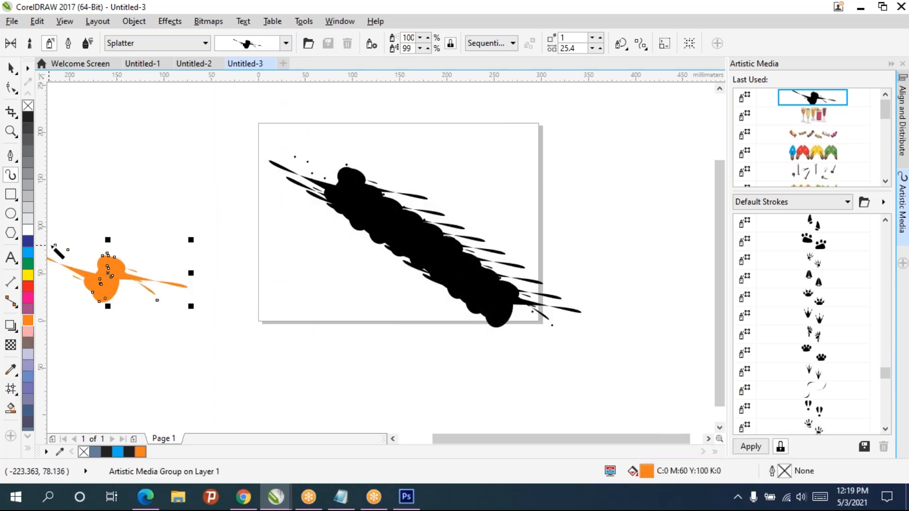
left_click(31, 276)
left_click(32, 297)
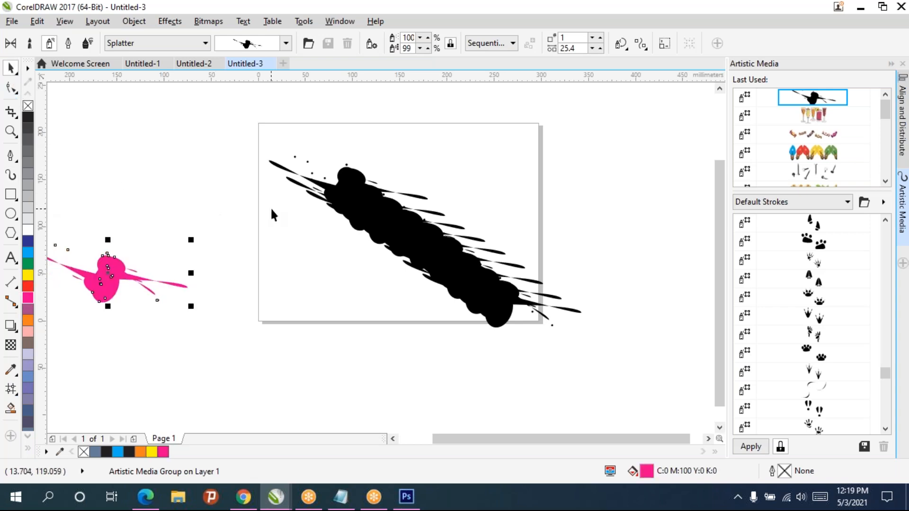
Step: Delete every splatter spray from the Untitled-3 page and bring up the Align and Distribute options
key("ctrl+a")
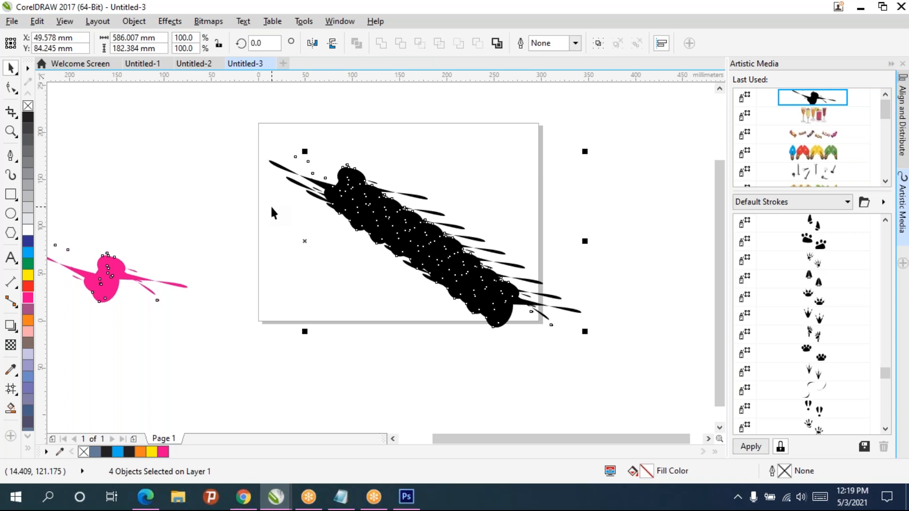
key("Delete")
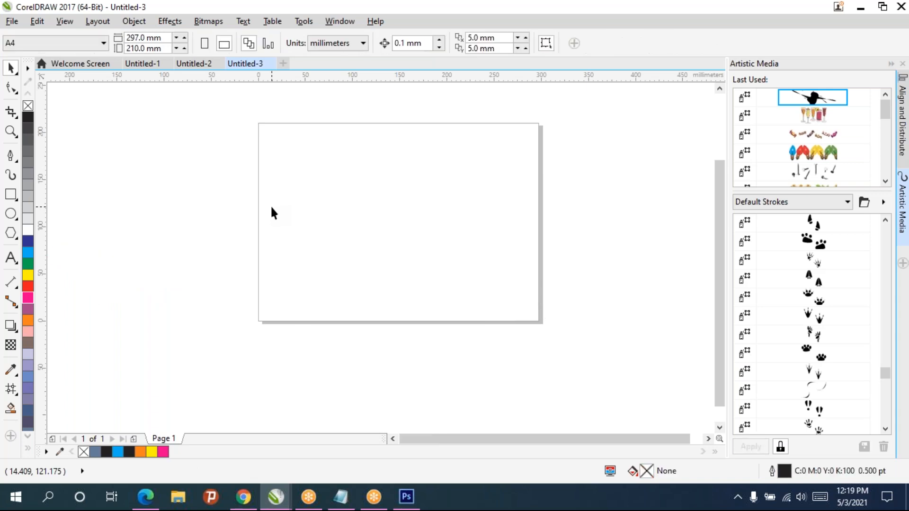
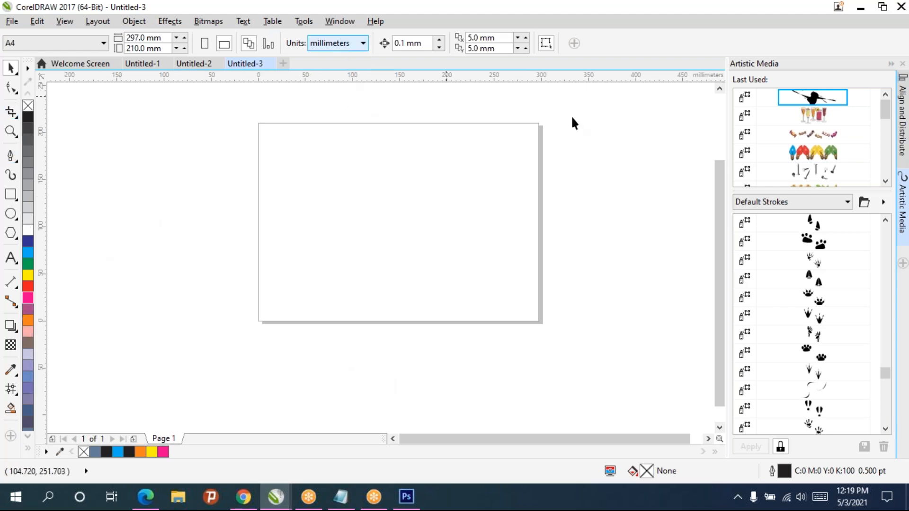
left_click(902, 116)
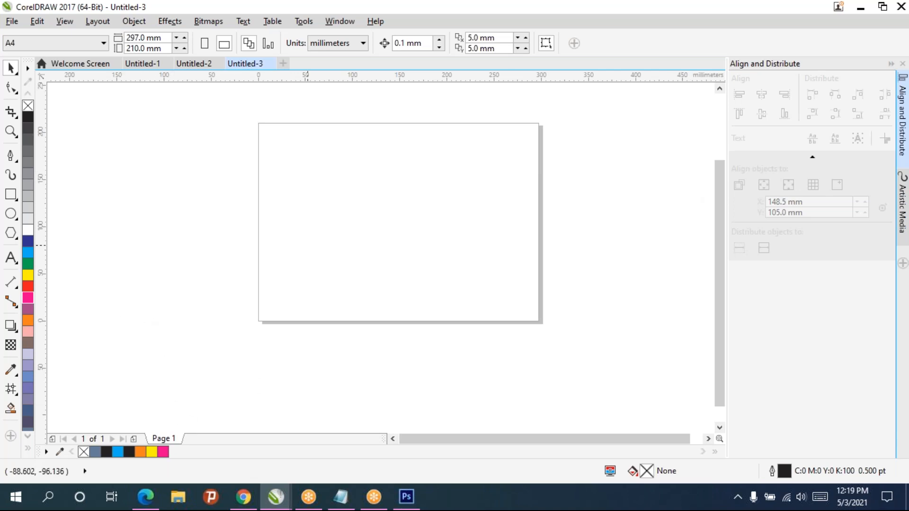
Step: Review the magazine cover in Untitled-1 and the apple and sphere illustrations in Untitled-2
left_click(151, 64)
scroll(384, 157, "down", 2)
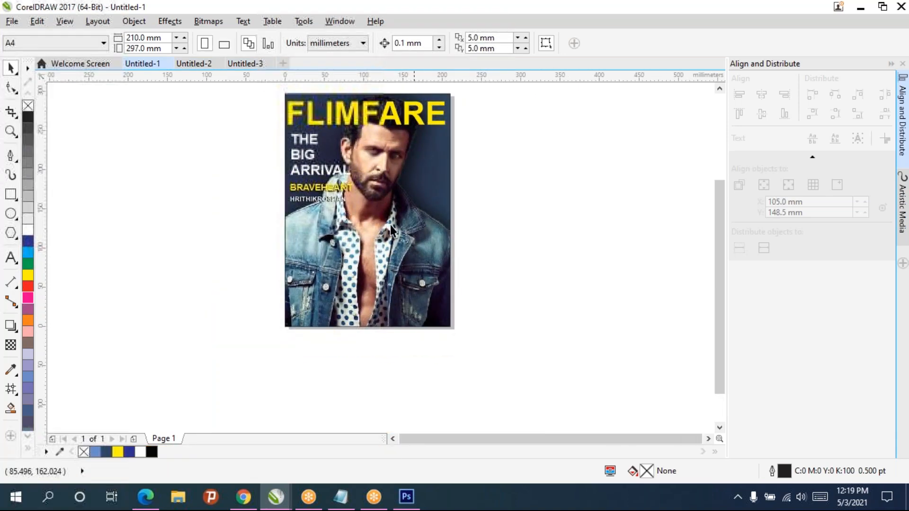
left_click_drag(402, 214, 399, 296)
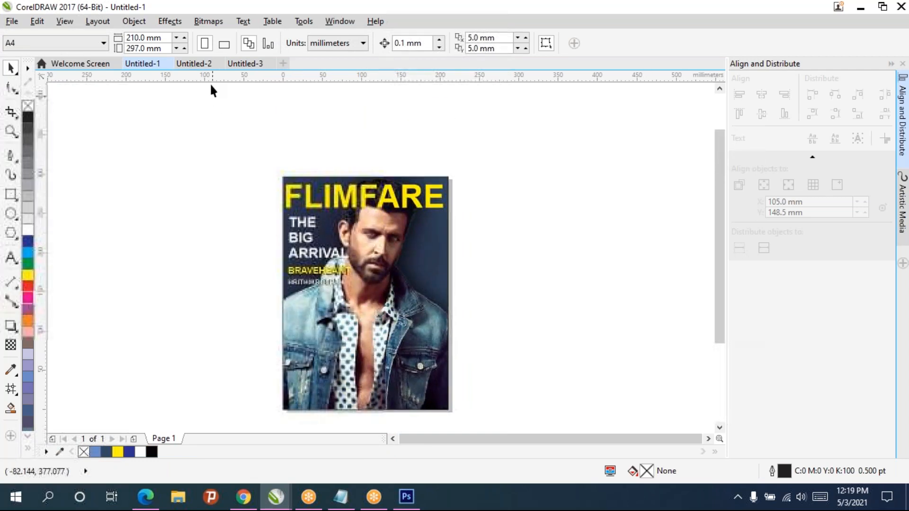
left_click(195, 62)
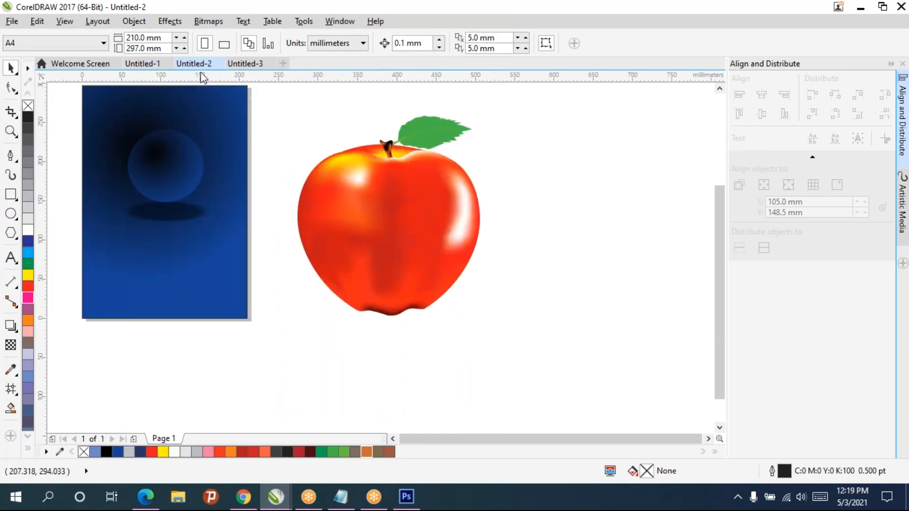
left_click_drag(185, 122, 311, 180)
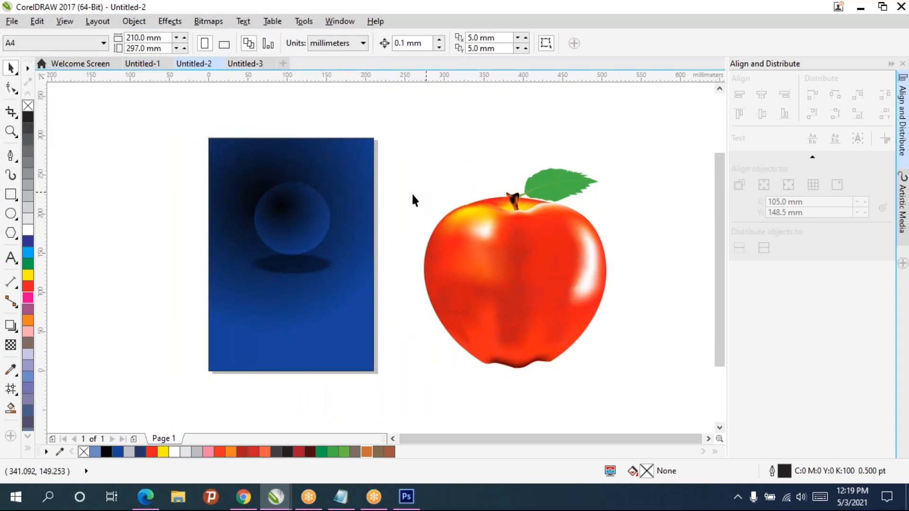
left_click_drag(479, 222, 327, 135)
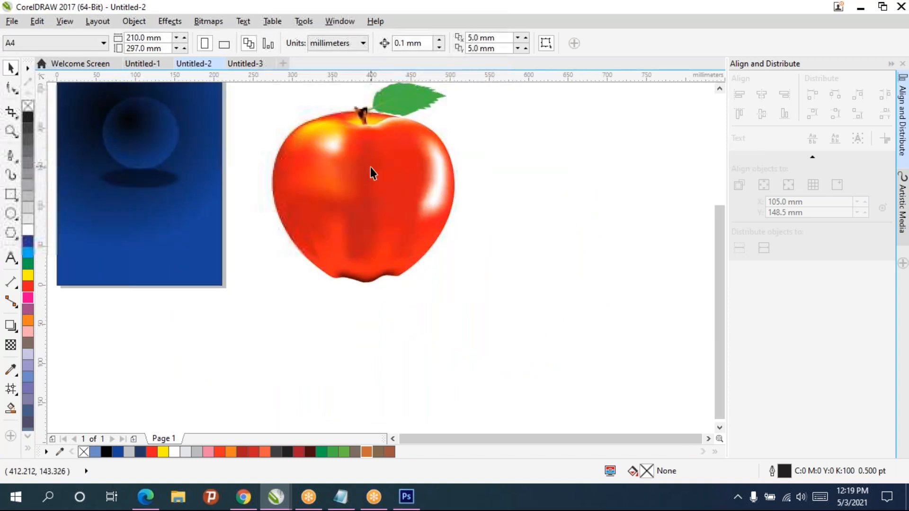
left_click_drag(389, 167, 430, 196)
scroll(431, 195, "up", 1)
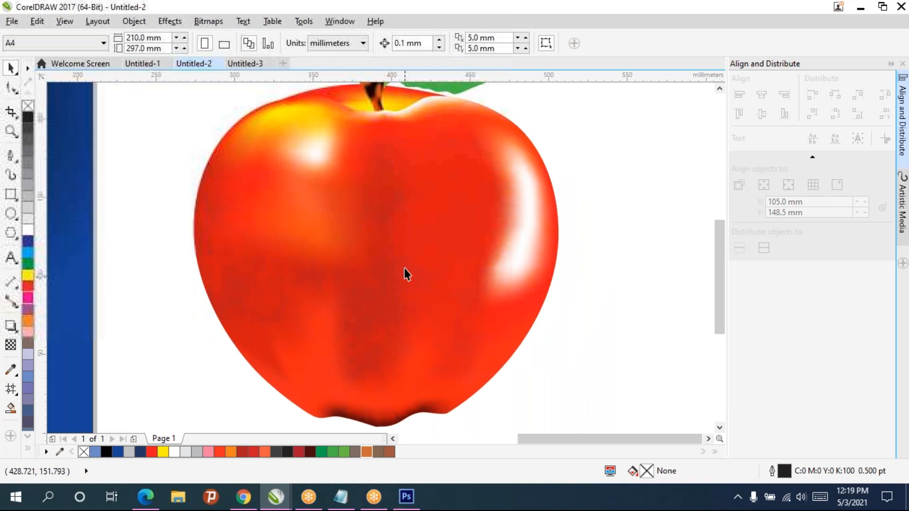
scroll(409, 260, "down", 1)
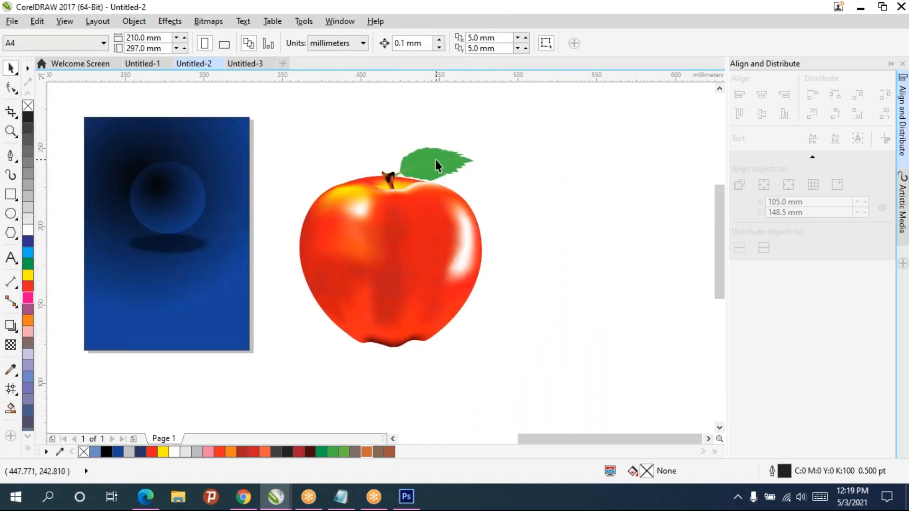
Step: Select the apple's leaf, try the C63 M0 Y100 K0 fill on it and settle on the Green fill
scroll(436, 163, "up", 1)
left_click(407, 190)
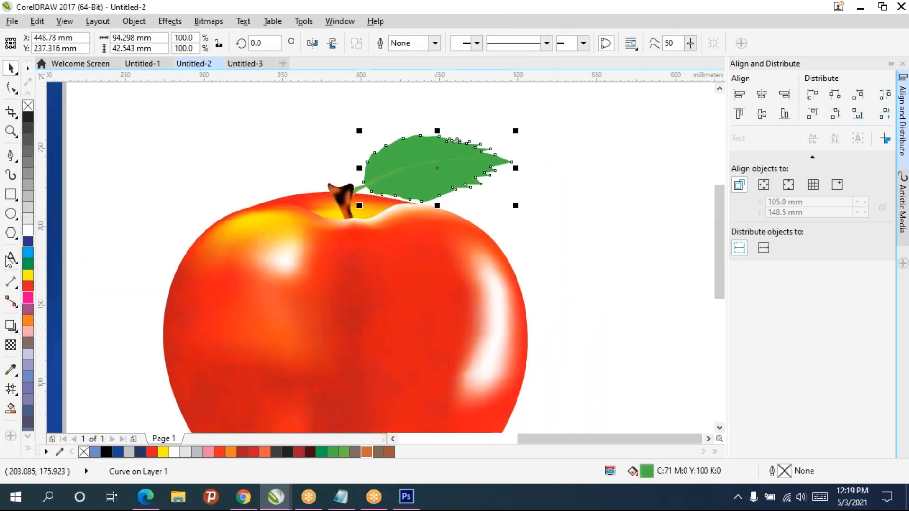
left_click(18, 163)
left_click(47, 276)
scroll(429, 182, "up", 1)
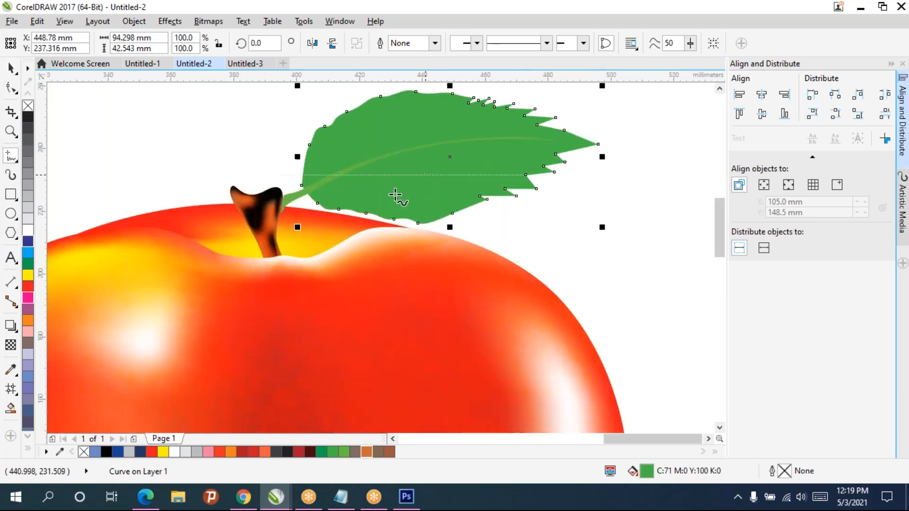
left_click(344, 451)
left_click_drag(401, 121, 344, 144)
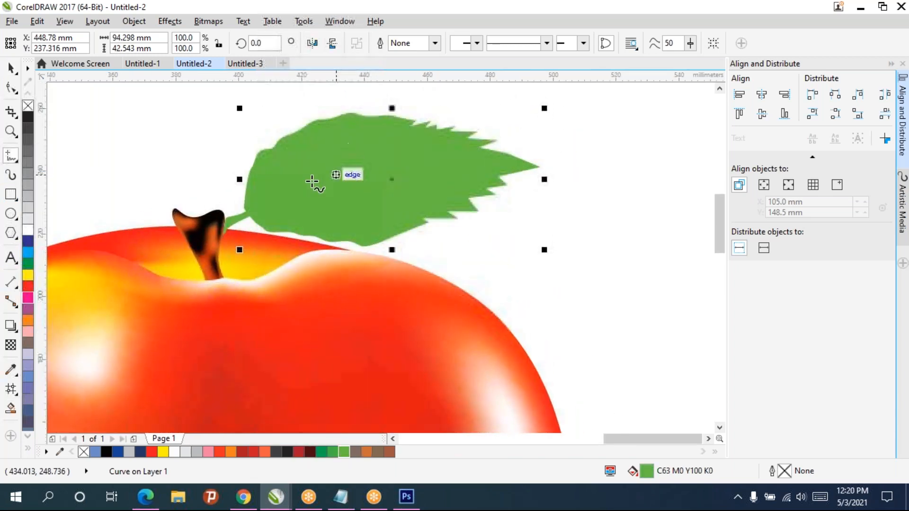
left_click(321, 452)
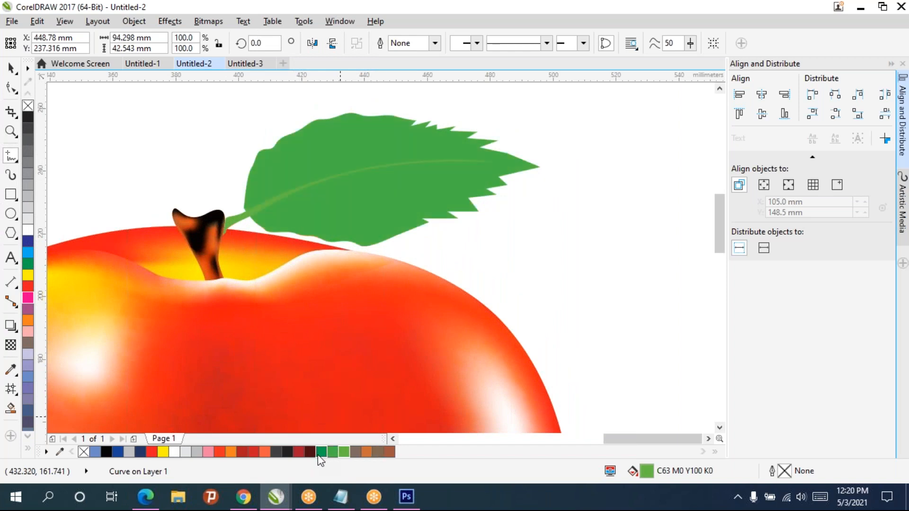
Step: Draw a freehand vein about 16 mm wide and 16 mm high near the leaf's base and outline it in C63 M0 Y100 K0
left_click(11, 155)
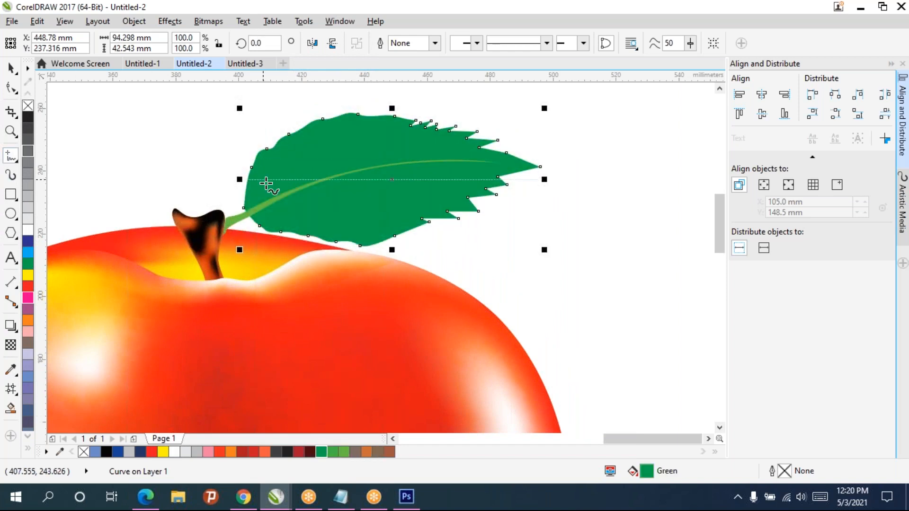
left_click_drag(271, 199, 321, 147)
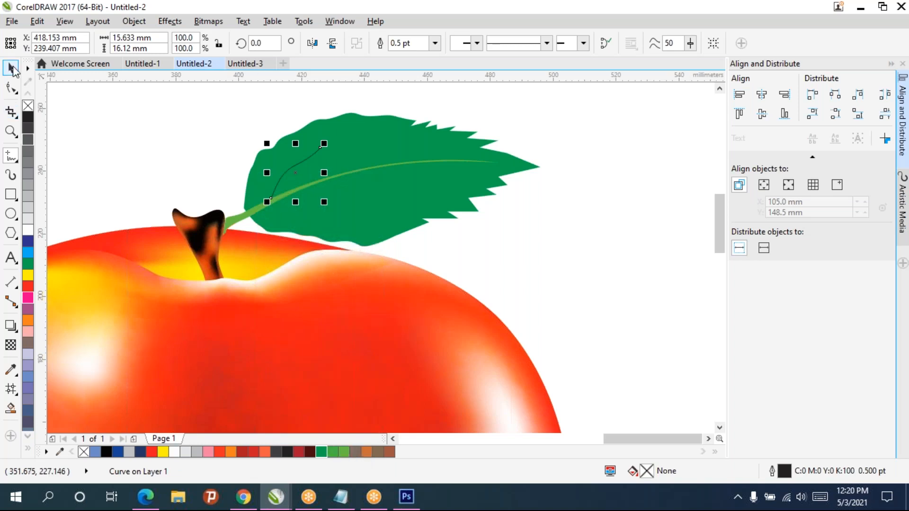
key("space")
left_click(345, 455)
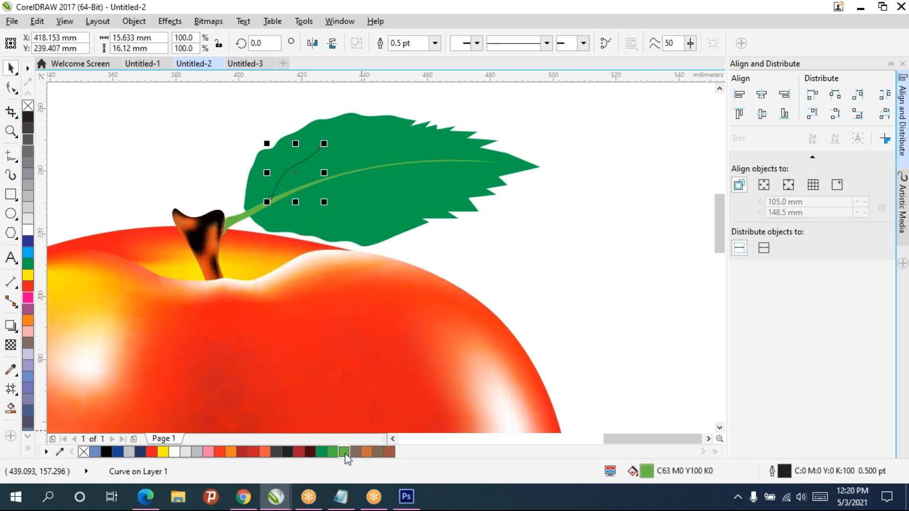
right_click(610, 204)
left_click(511, 213)
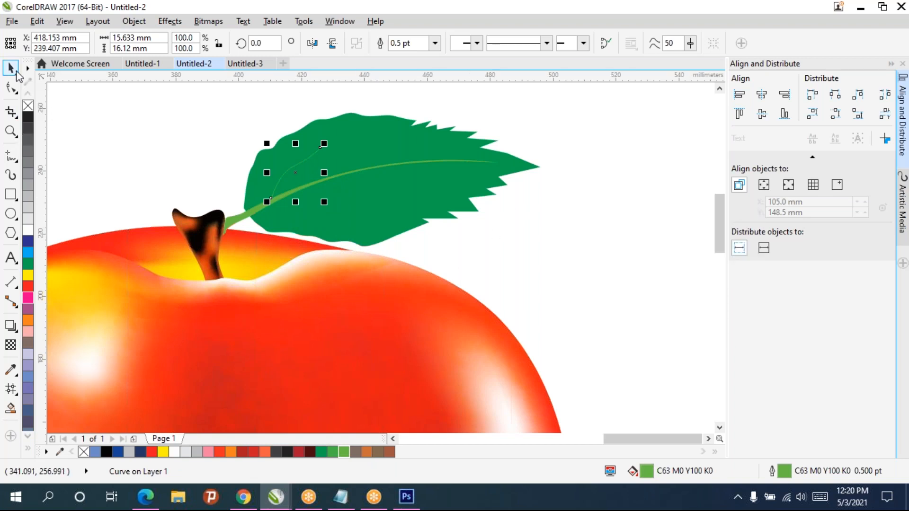
left_click(135, 126)
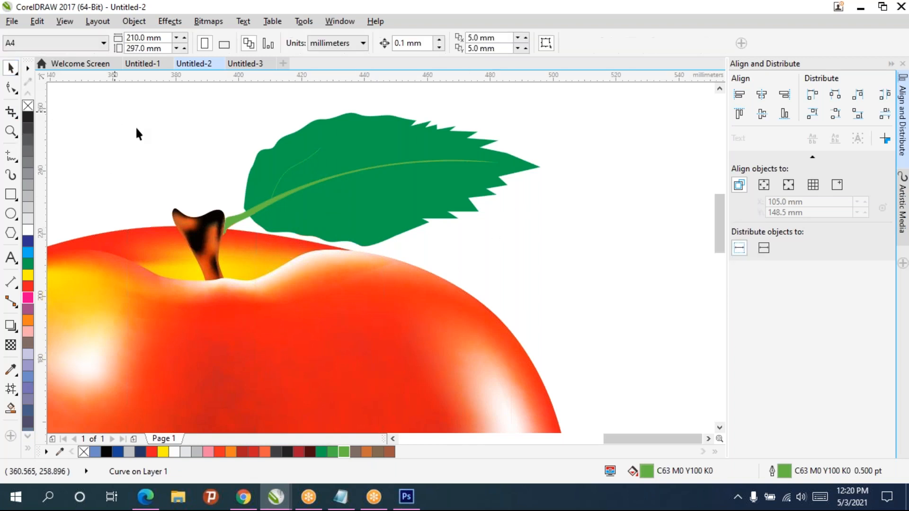
Step: Make C63 M0 Y100 K0 the default outline colour and draw curved side veins along both sides of the leaf's midrib
left_click(344, 450)
left_click(426, 323)
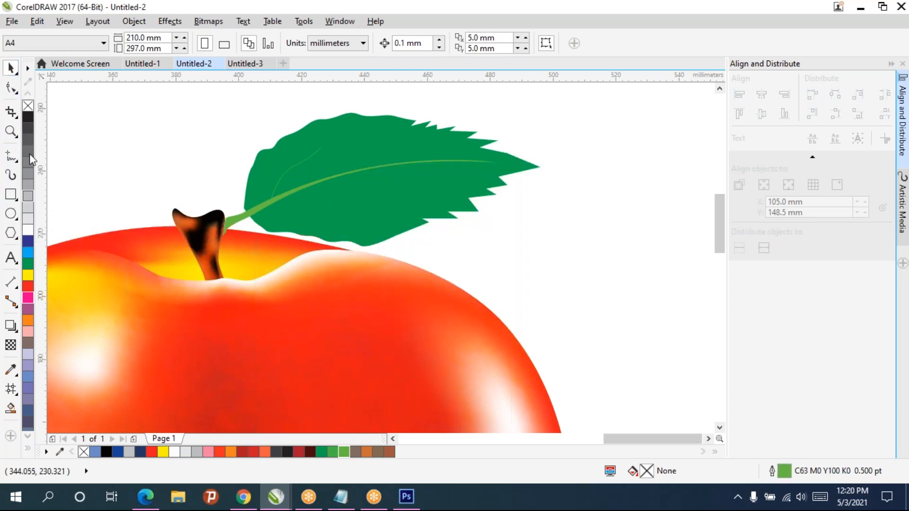
left_click(11, 156)
left_click_drag(294, 192, 362, 224)
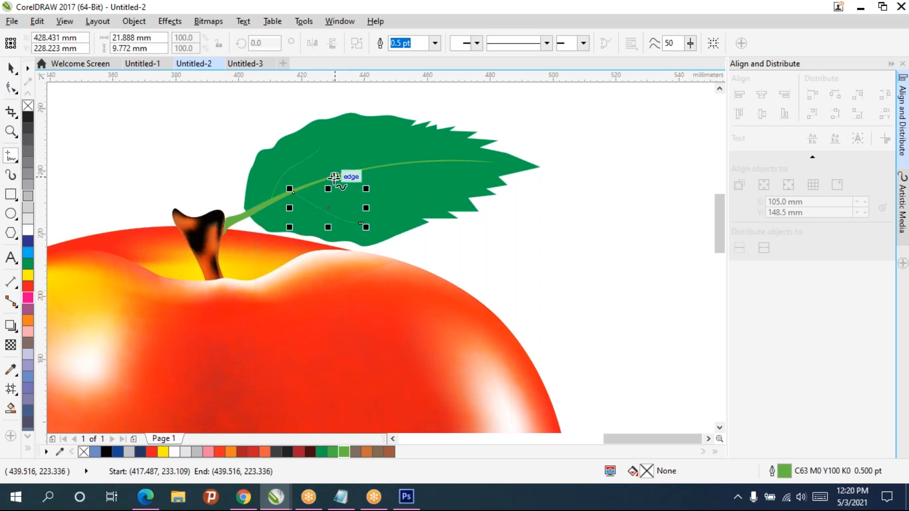
mouse_move(325, 178)
left_mouse_down()
mouse_move(349, 155)
mouse_move(386, 141)
left_mouse_up()
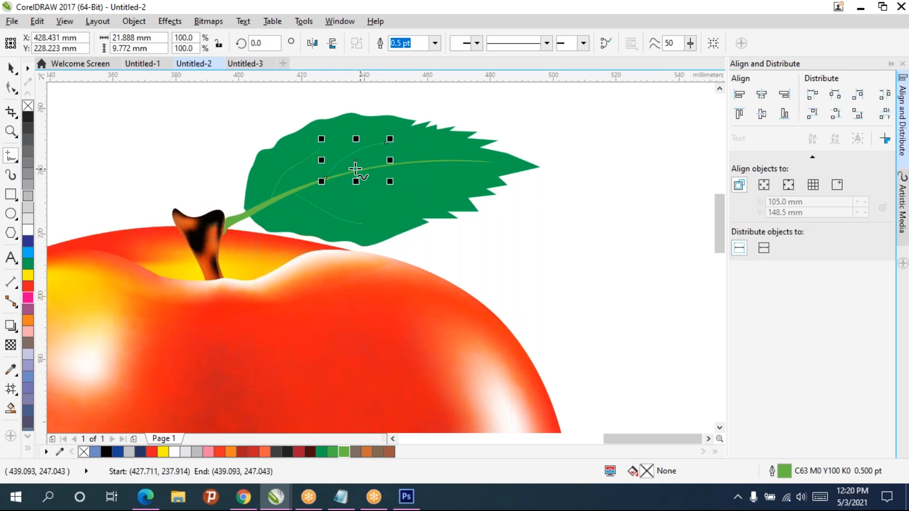
left_click_drag(354, 172, 432, 193)
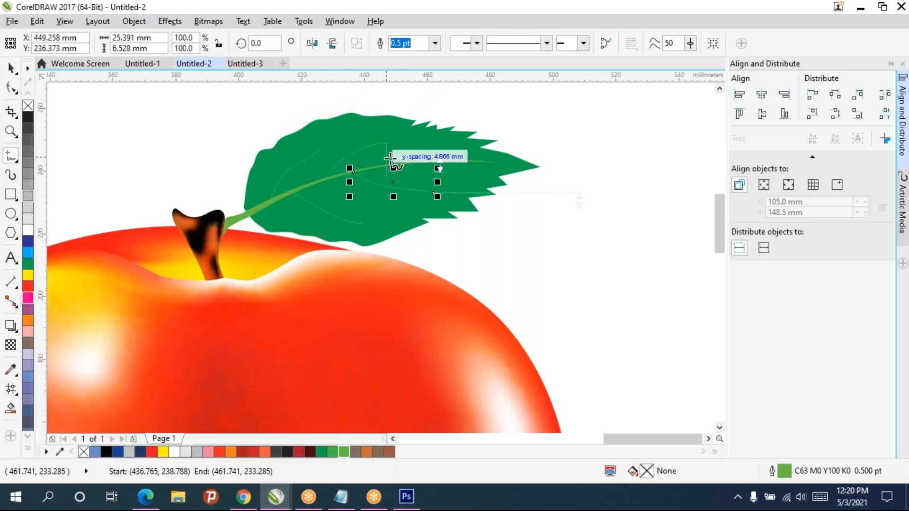
mouse_move(389, 164)
left_mouse_down()
mouse_move(445, 143)
mouse_move(440, 160)
mouse_move(428, 161)
mouse_move(477, 182)
mouse_move(456, 159)
mouse_move(496, 147)
left_mouse_up()
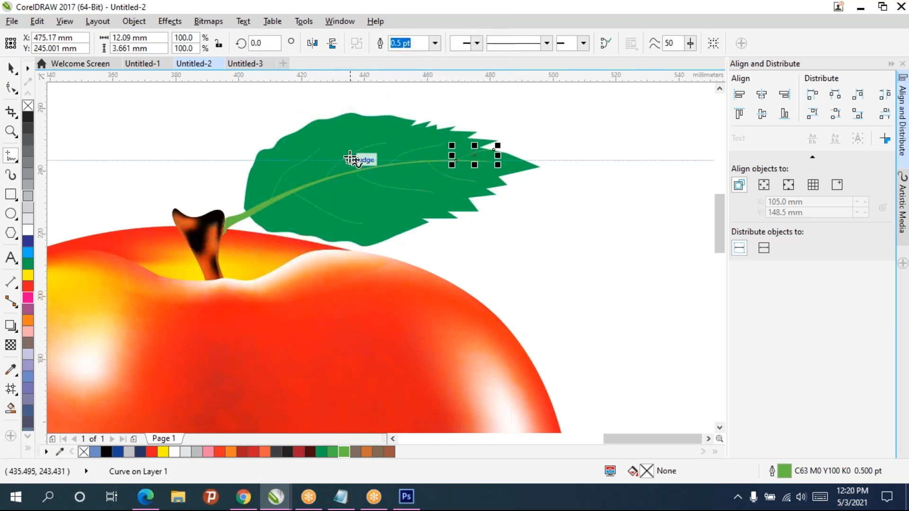
mouse_move(350, 154)
left_mouse_down()
mouse_move(362, 120)
mouse_move(356, 137)
mouse_move(386, 129)
left_mouse_up()
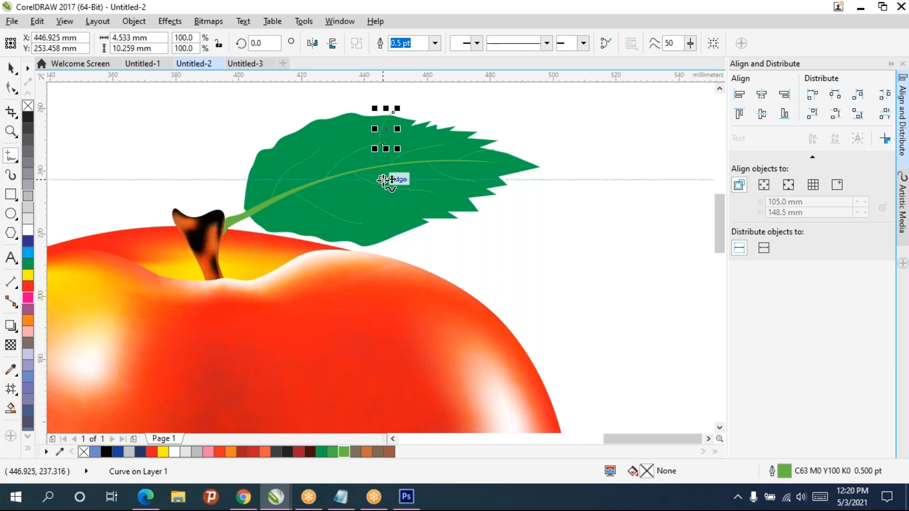
key("ctrl+z")
Step: Draw smaller freehand branches off the side veins across the whole leaf, starting with one about 16 mm long on the lower half
scroll(374, 198, "up", 3)
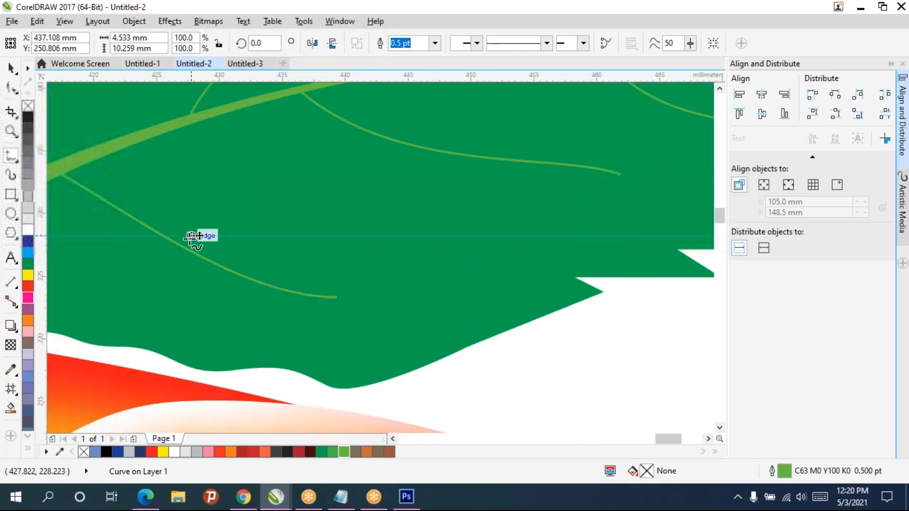
mouse_move(180, 245)
left_mouse_down()
mouse_move(213, 245)
mouse_move(304, 196)
mouse_move(380, 175)
left_mouse_up()
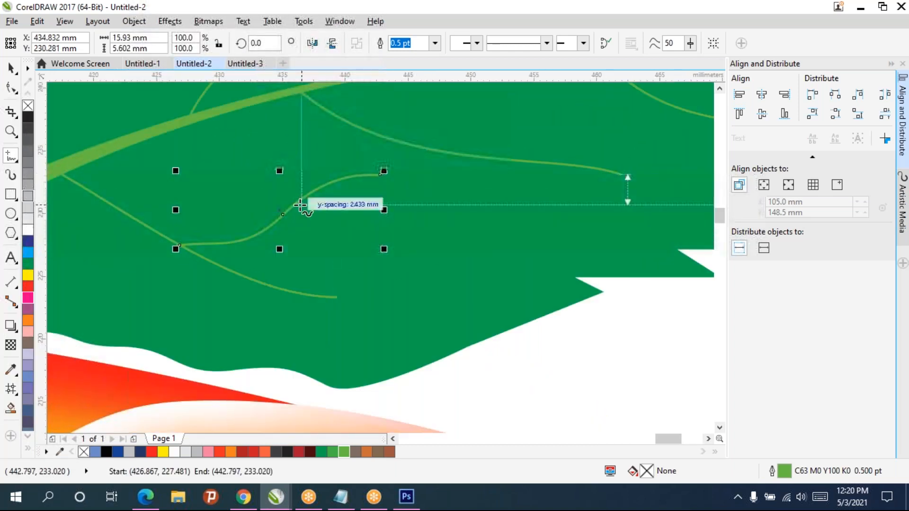
mouse_move(432, 249)
left_mouse_down()
mouse_move(397, 246)
mouse_move(301, 195)
left_mouse_up()
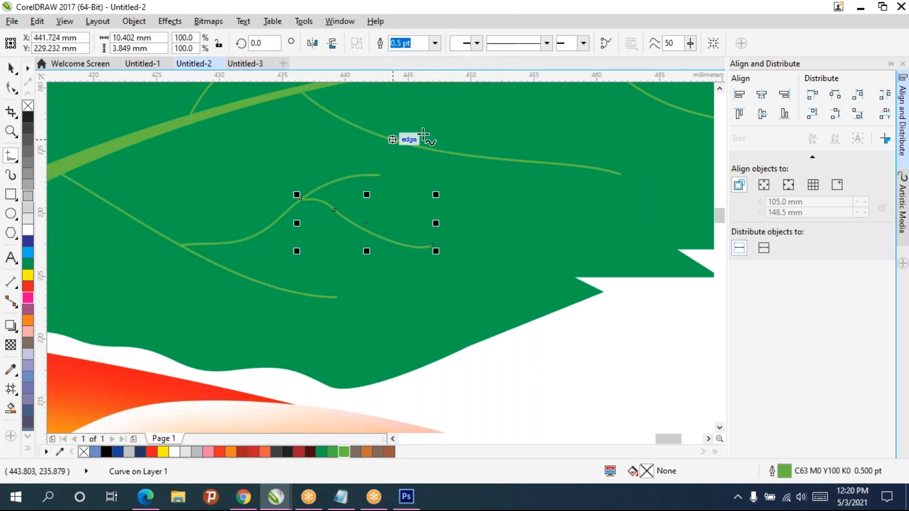
left_click_drag(423, 135, 566, 95)
left_click_drag(461, 155, 565, 241)
left_click_drag(114, 209, 103, 284)
left_click_drag(445, 210, 352, 336)
left_click_drag(537, 207, 559, 302)
left_click_drag(603, 238, 659, 216)
mouse_move(428, 134)
left_mouse_down()
mouse_move(523, 151)
mouse_move(619, 143)
left_mouse_up()
left_click_drag(495, 118, 513, 233)
mouse_move(261, 238)
left_mouse_down()
mouse_move(428, 241)
mouse_move(546, 191)
left_mouse_up()
left_click_drag(339, 219, 583, 148)
mouse_move(293, 200)
left_mouse_down()
mouse_move(374, 188)
mouse_move(420, 167)
left_mouse_up()
mouse_move(203, 256)
left_mouse_down()
mouse_move(214, 180)
mouse_move(286, 134)
left_mouse_up()
Step: Draw two veins at the leaf's base, one about 9 mm long below the midrib and one about 13 mm high above it
scroll(396, 168, "down", 2)
scroll(426, 178, "up", 1)
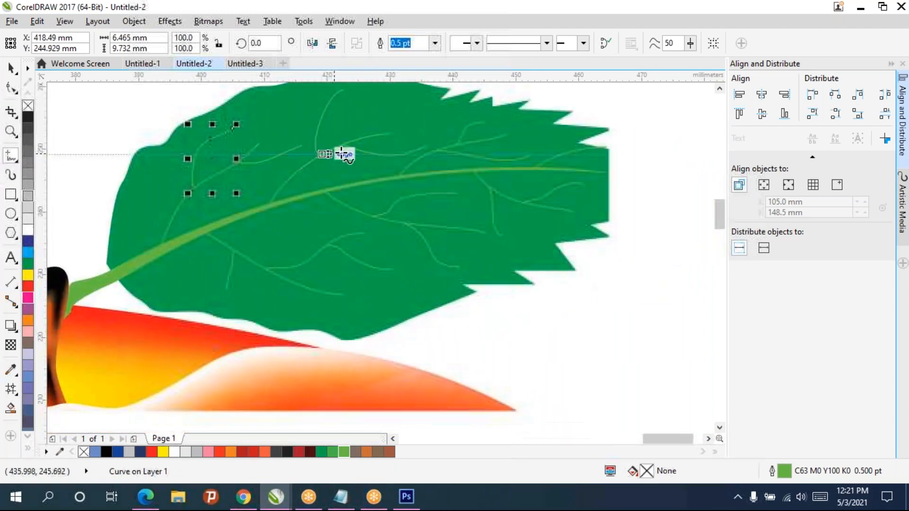
left_click_drag(142, 266, 238, 300)
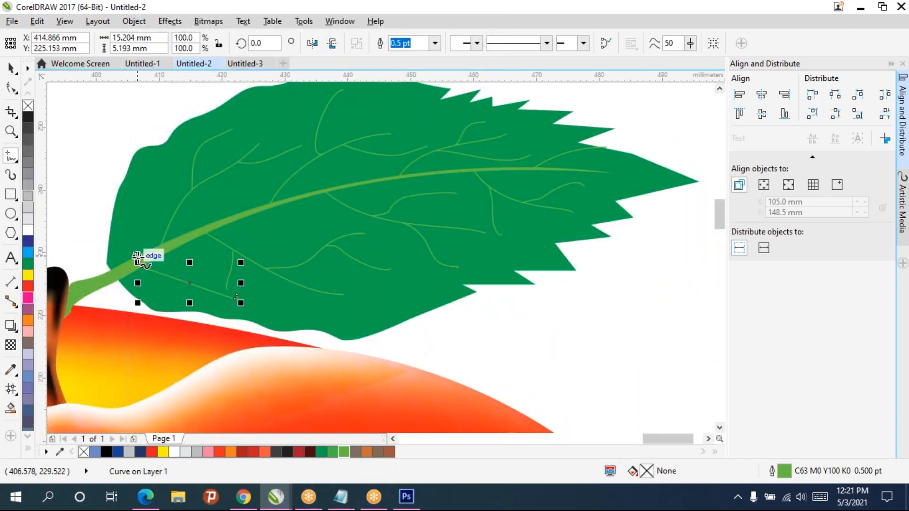
key("ctrl+z")
mouse_move(140, 268)
left_mouse_down()
mouse_move(166, 285)
mouse_move(199, 289)
left_mouse_up()
left_click_drag(144, 209, 152, 176)
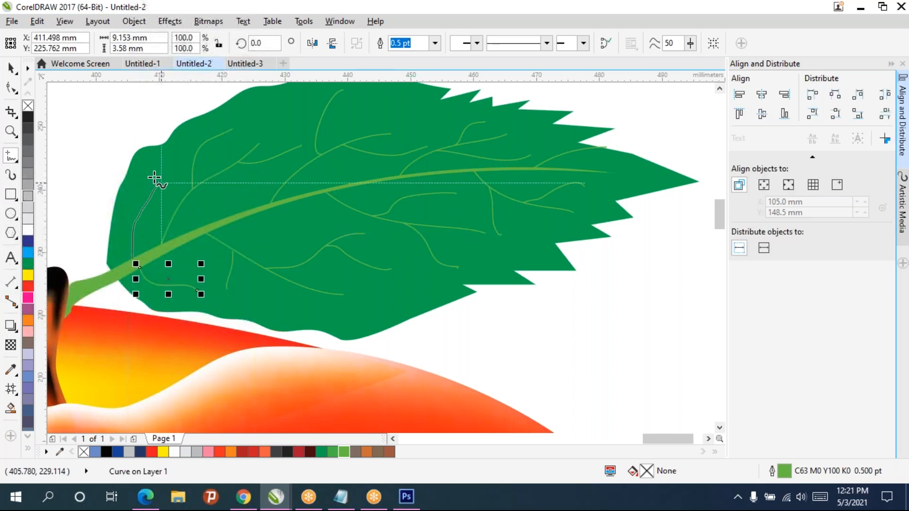
Step: Try a two-color pattern transparency and a bitmap pattern transparency on the green leaf, and undo both
scroll(307, 185, "down", 2)
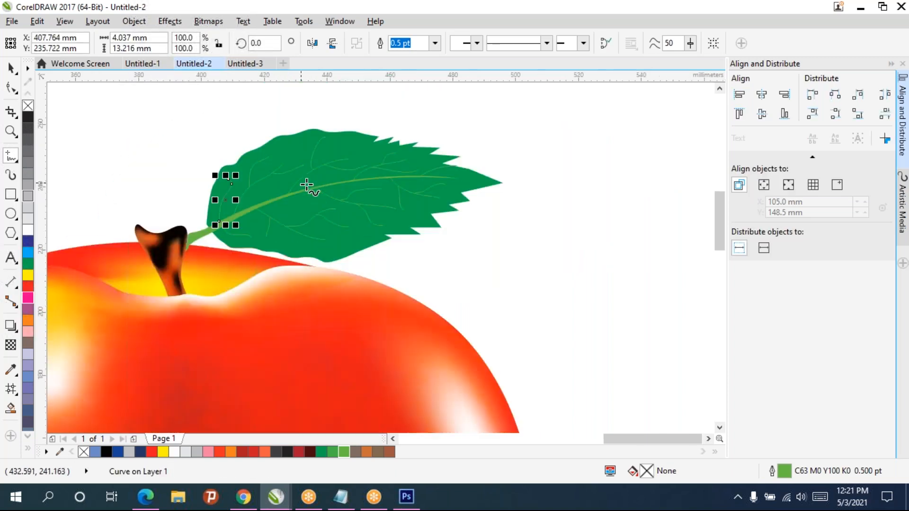
key("space")
left_click(485, 183)
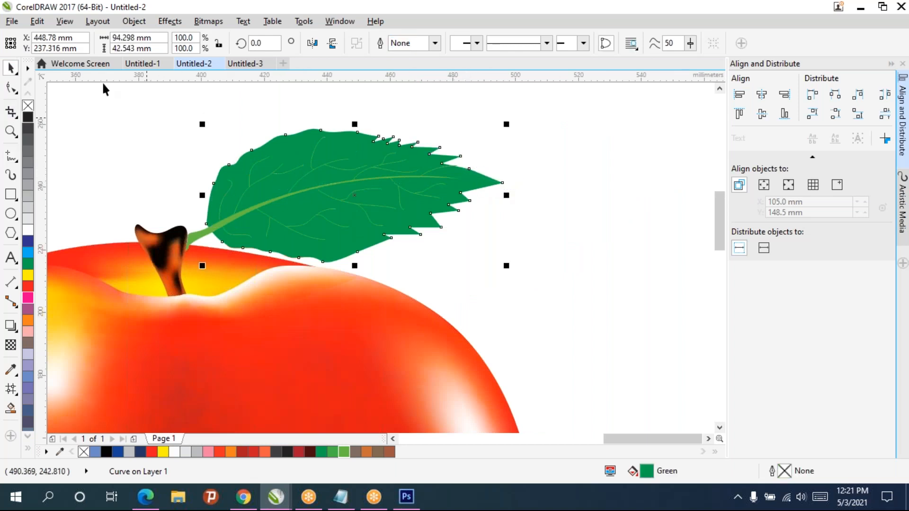
left_click(10, 345)
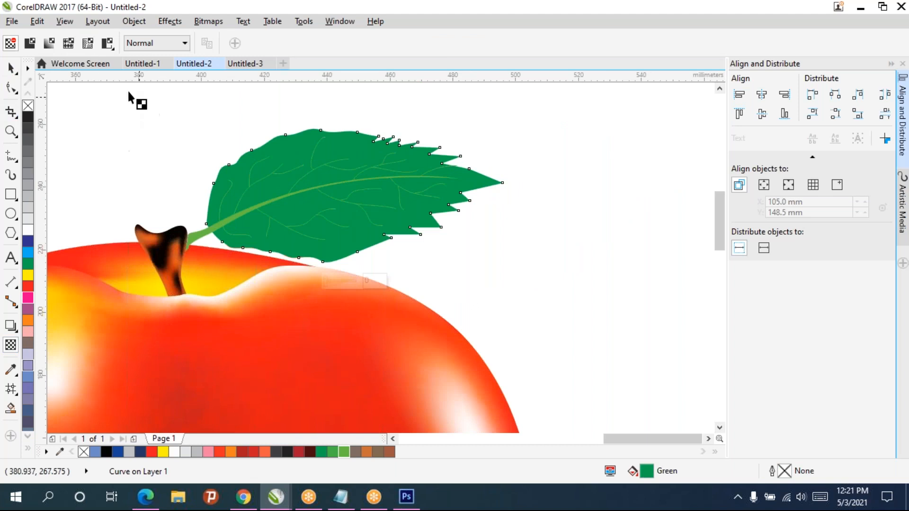
left_click(107, 43)
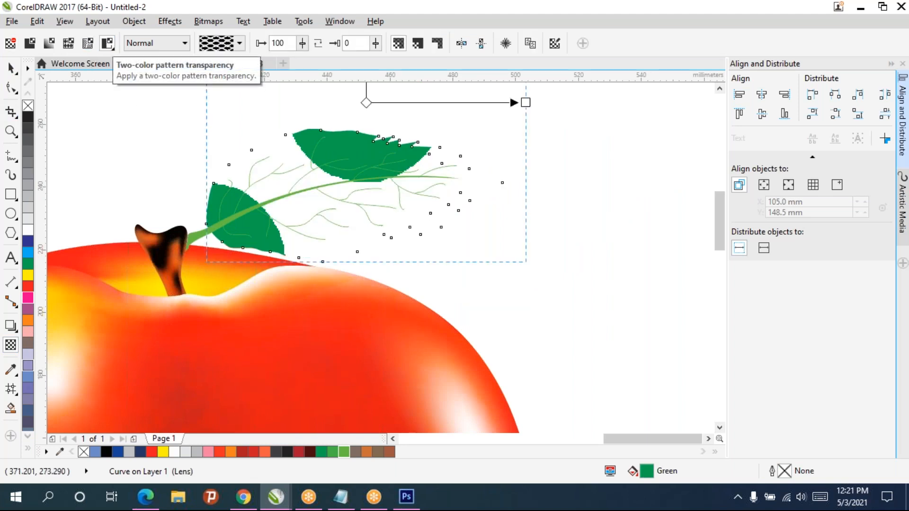
left_click(87, 43)
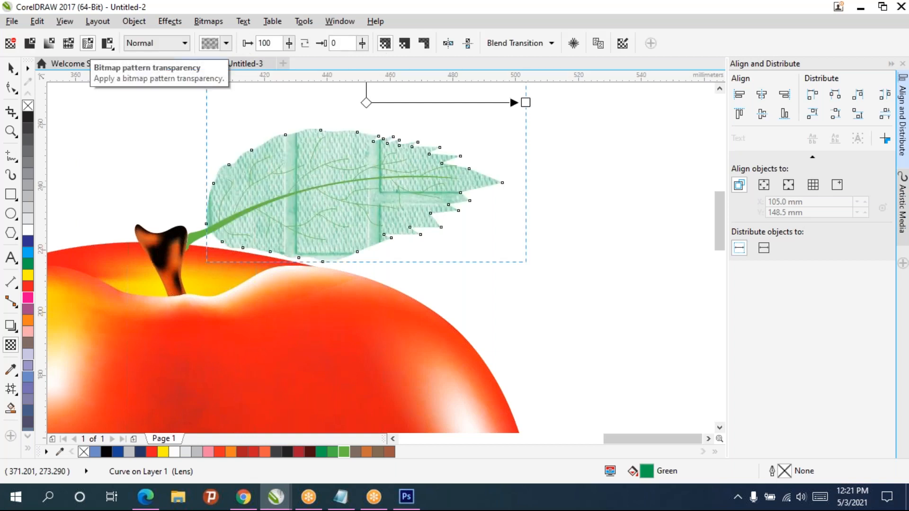
left_click(107, 43)
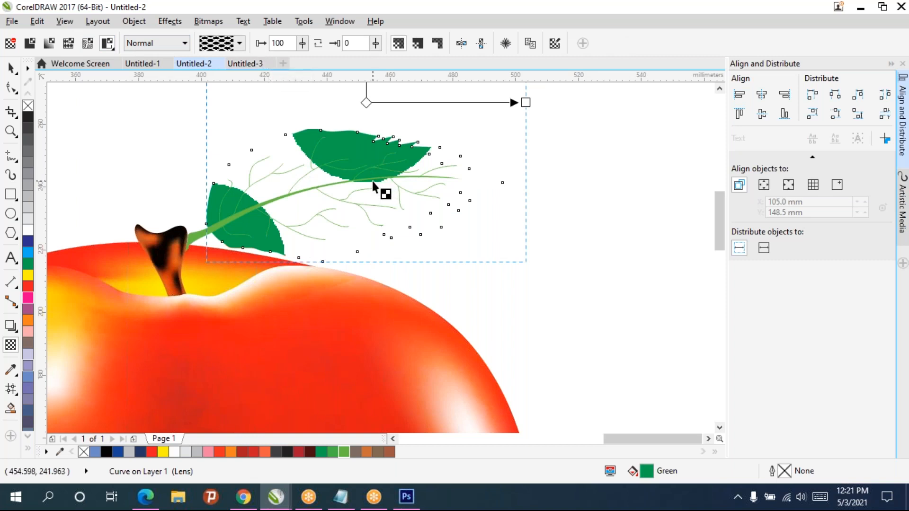
key("ctrl+z")
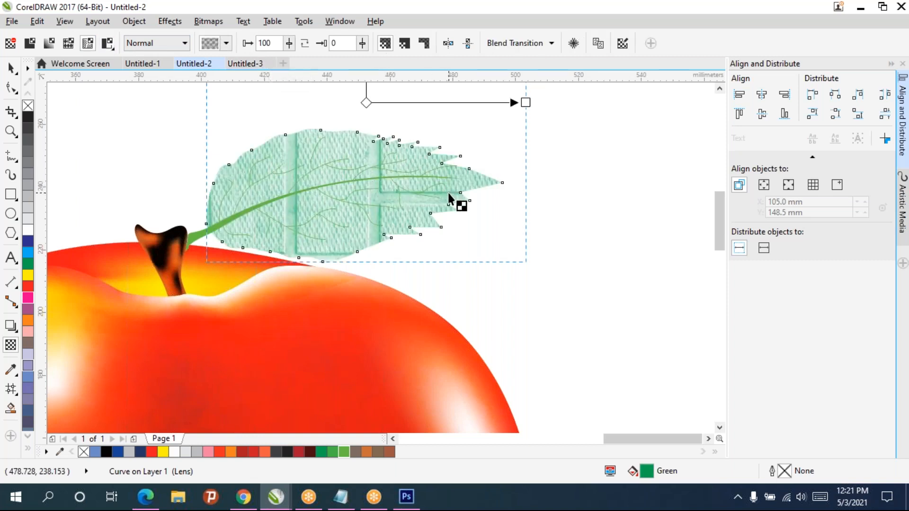
key("ctrl+shift+z")
key("ctrl+z")
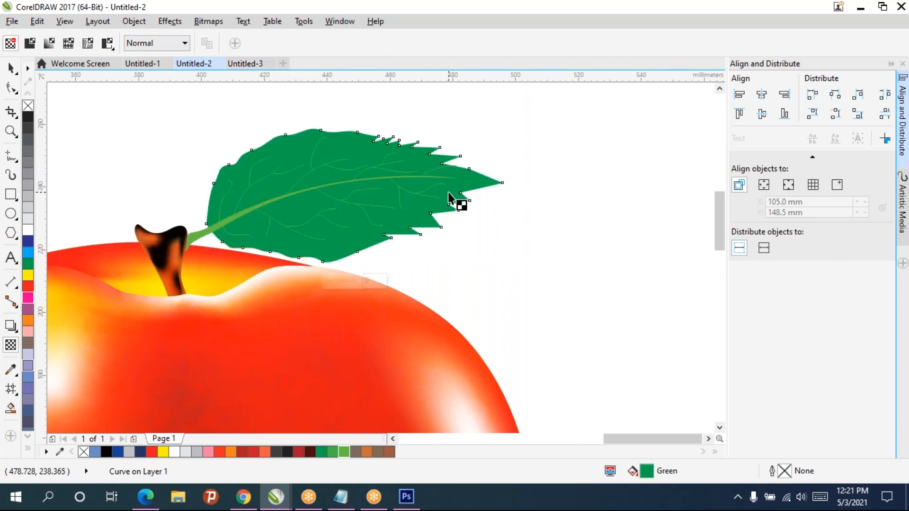
Step: Duplicate the leaf and apply a two-color pattern transparency to the copy, angled diagonally down towards its tip
key("ctrl+d")
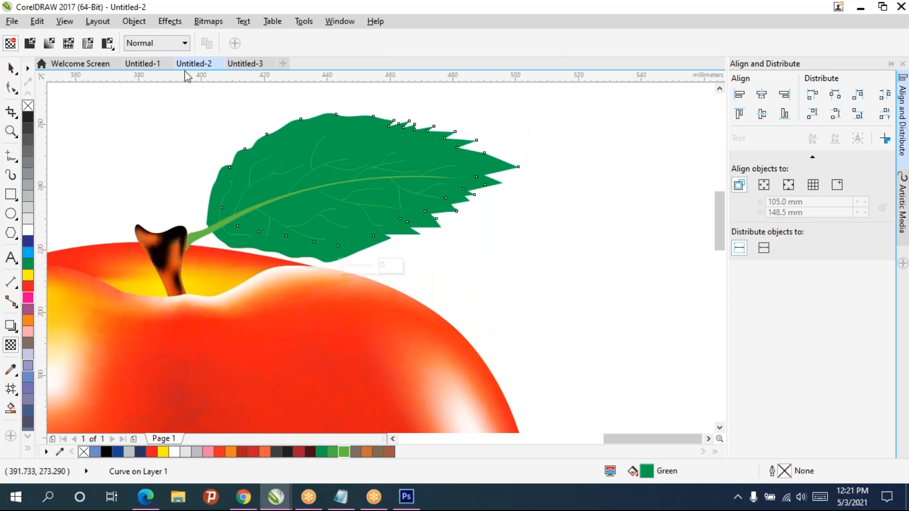
left_click(107, 44)
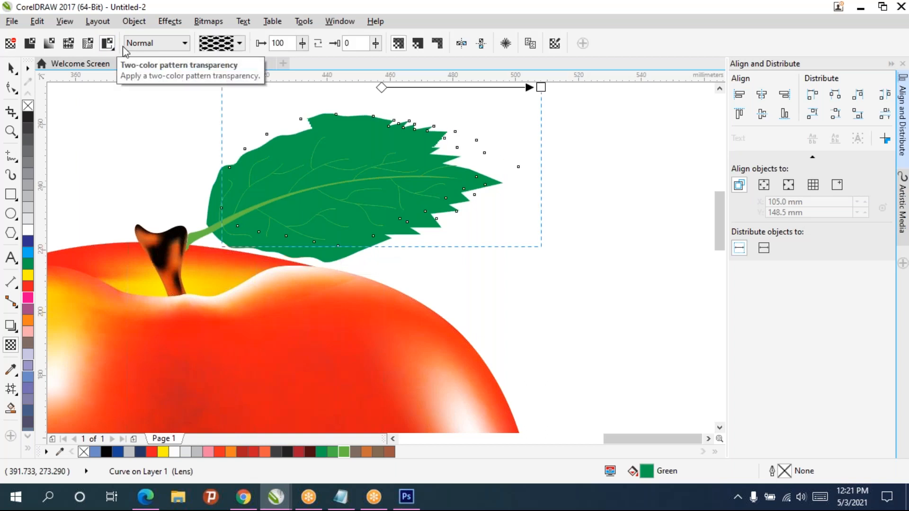
left_click(239, 44)
left_click(182, 49)
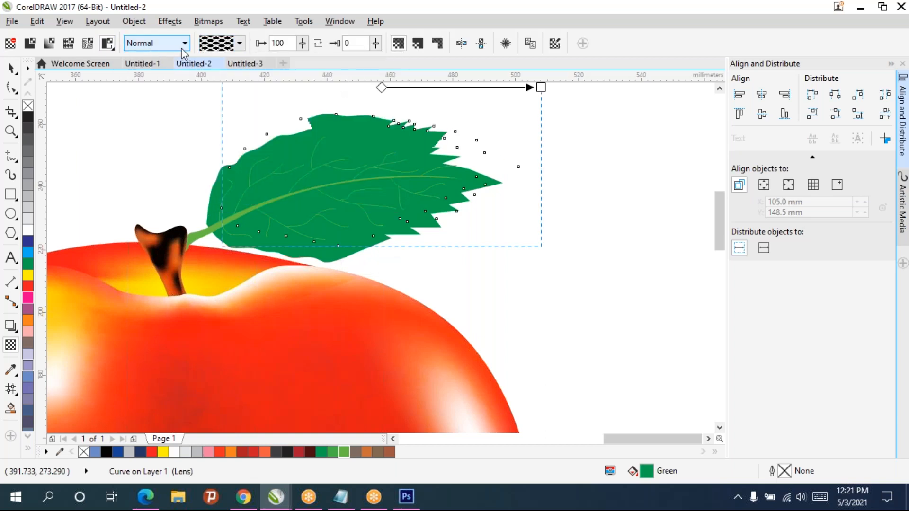
left_click(187, 48)
left_click(187, 47)
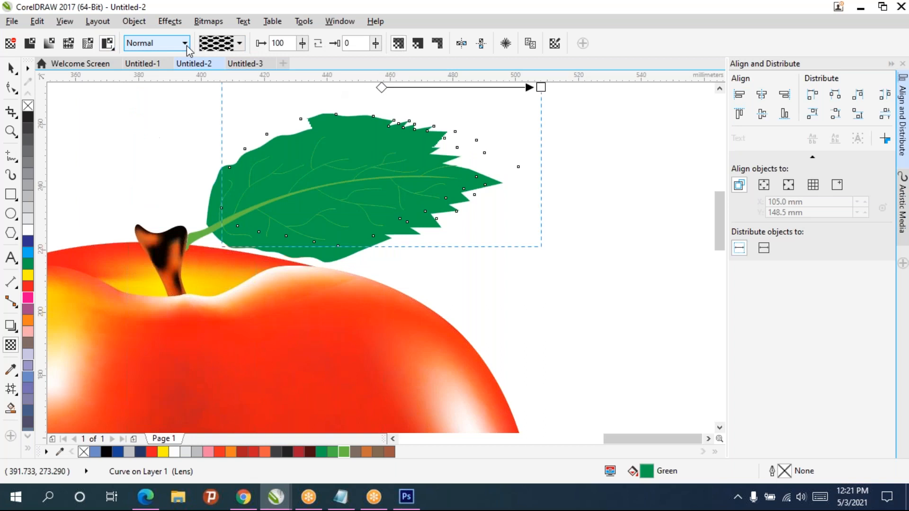
left_click(239, 44)
left_click(89, 46)
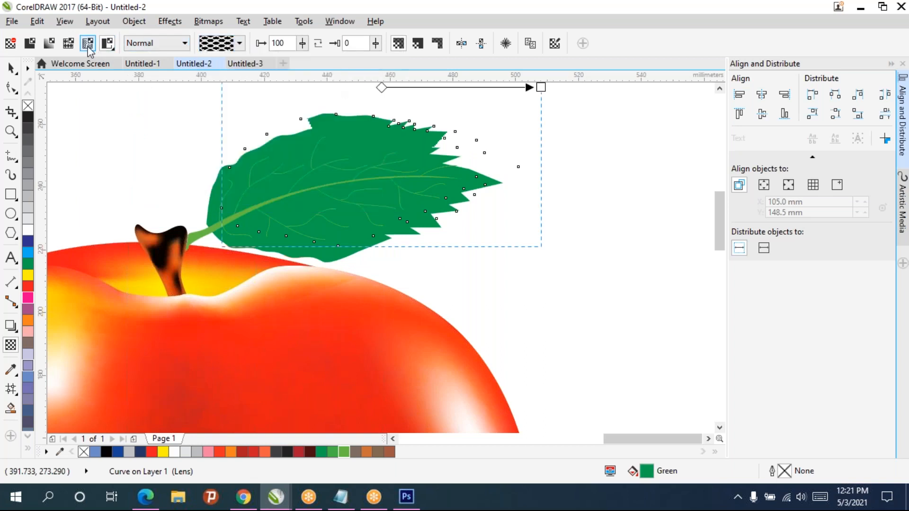
left_click_drag(332, 137, 498, 213)
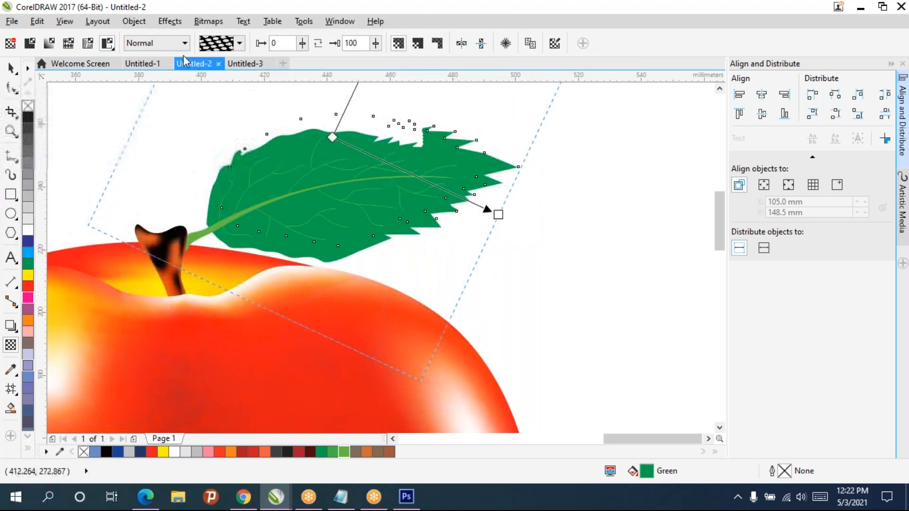
Step: Try a bitmap pattern transparency on the leaf copy, return it to two-color pattern transparency and browse the available patterns
left_click(163, 46)
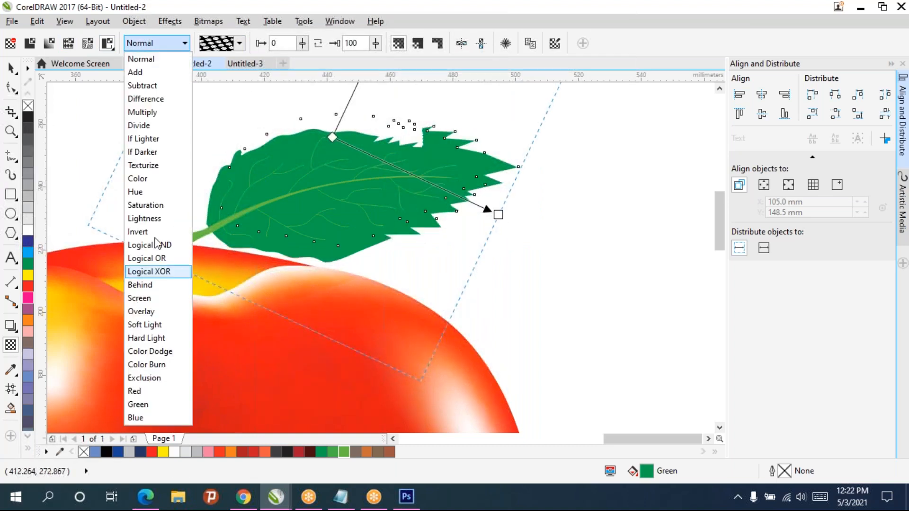
left_click(88, 49)
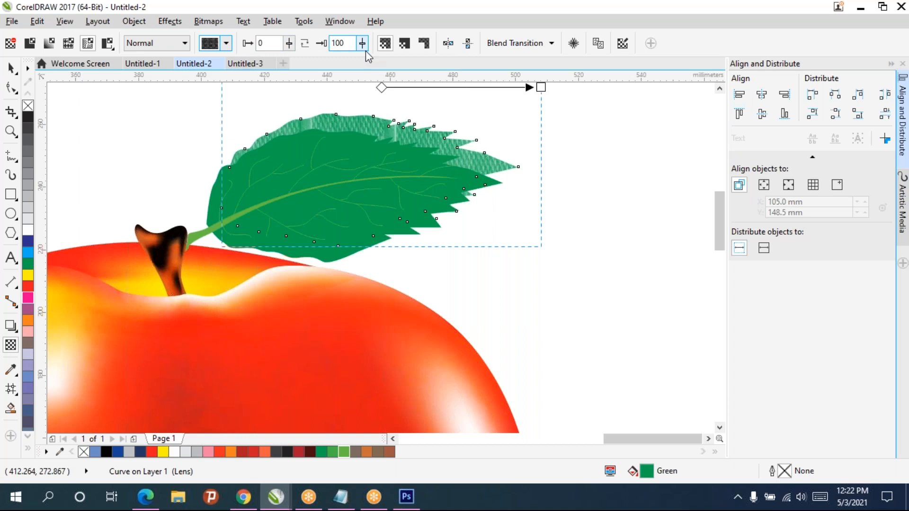
left_click(108, 43)
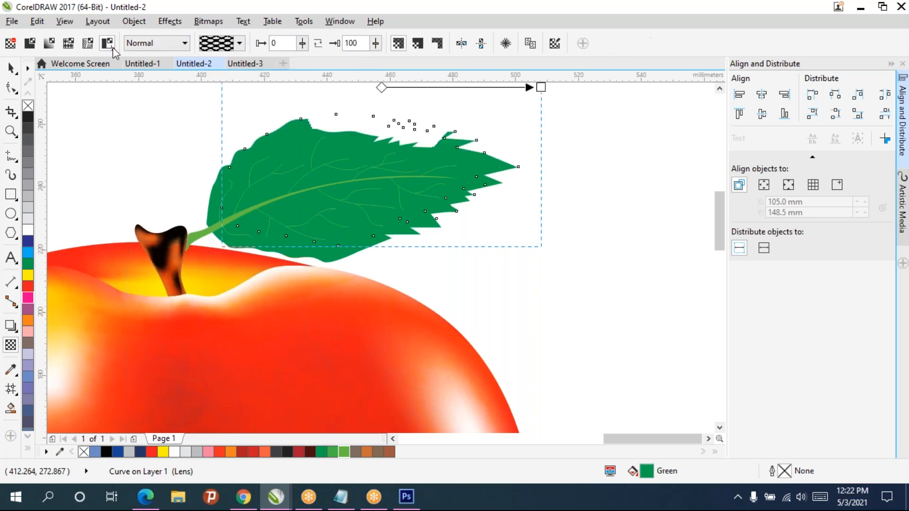
left_click(243, 47)
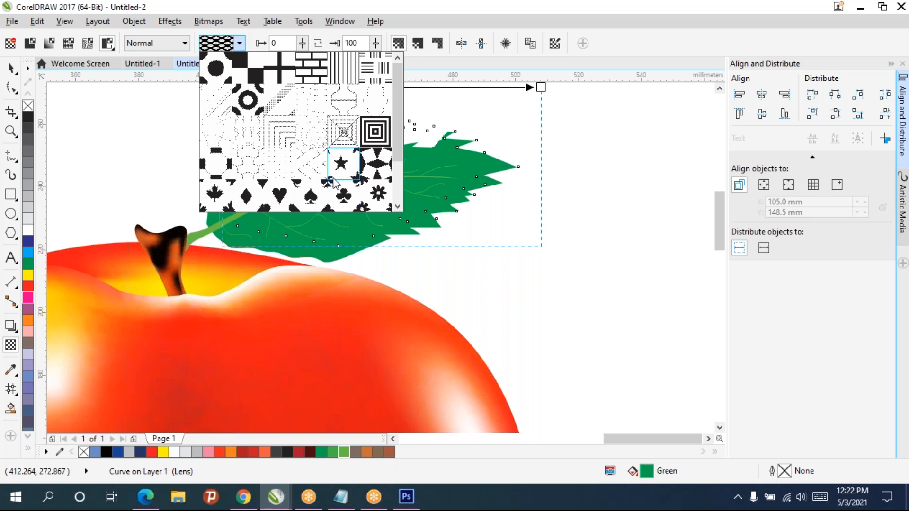
scroll(399, 150, "down", 2)
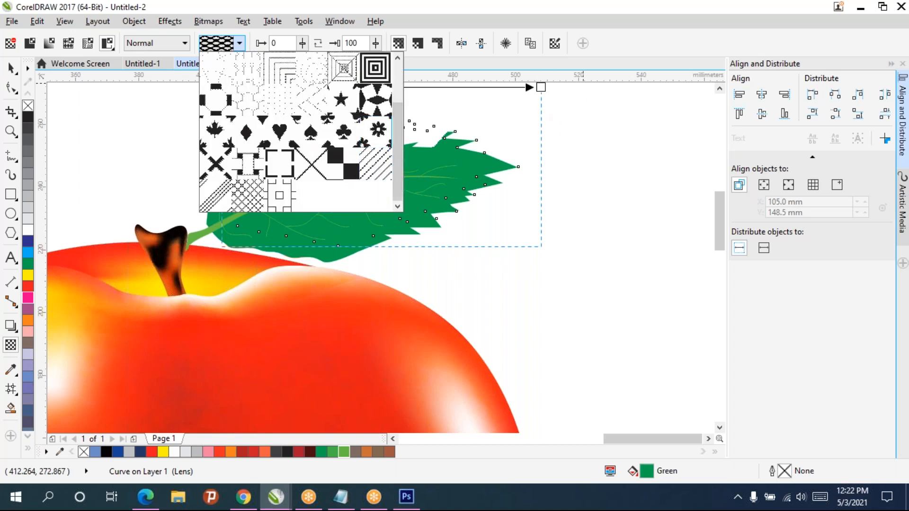
left_click(608, 62)
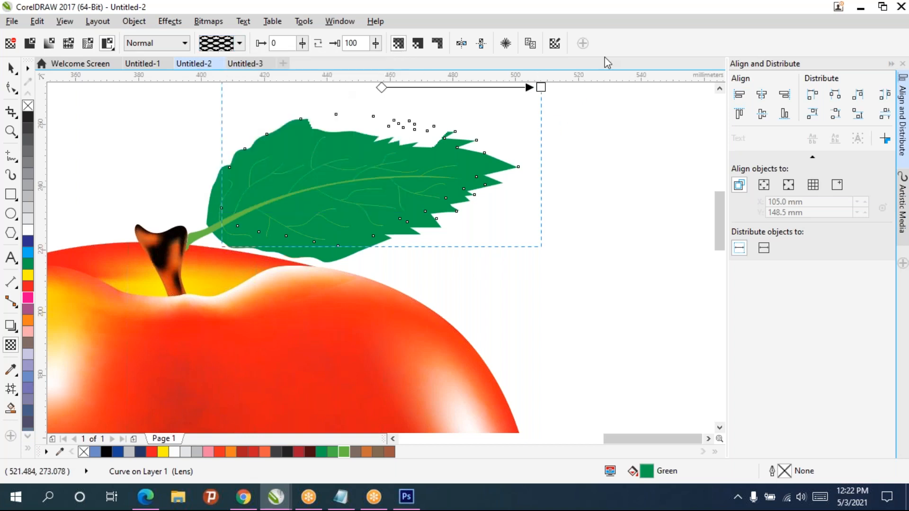
Step: Apply a green-to-white fountain fill running diagonally across the leaf copy with the Interactive Fill tool
left_click(13, 394)
left_click(15, 395)
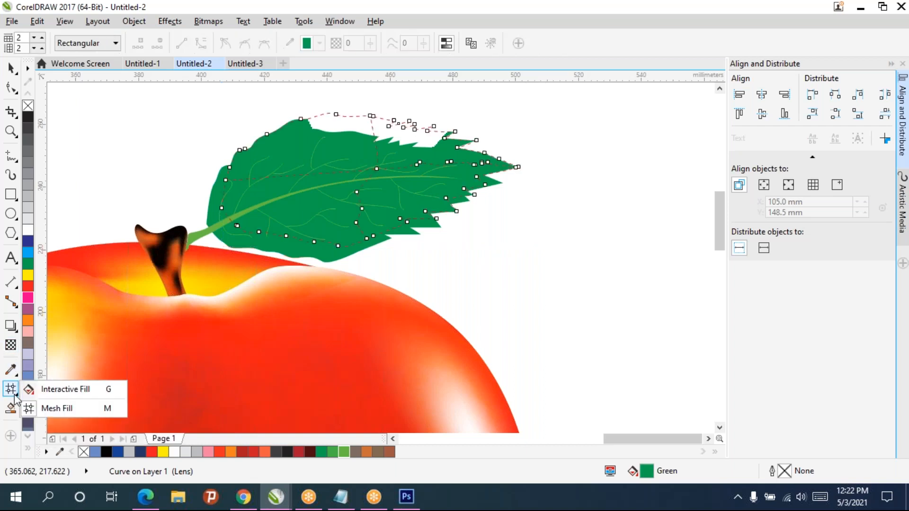
left_click(47, 391)
left_click_drag(302, 145, 436, 205)
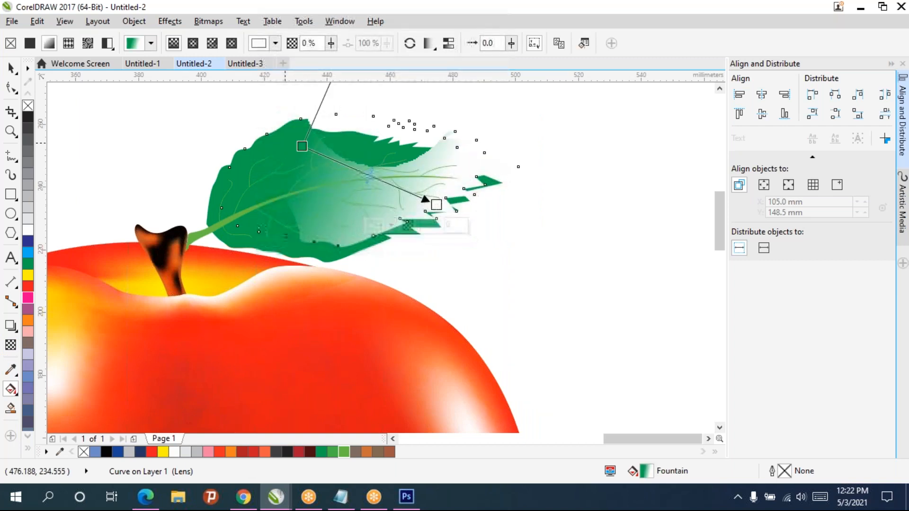
left_click(151, 43)
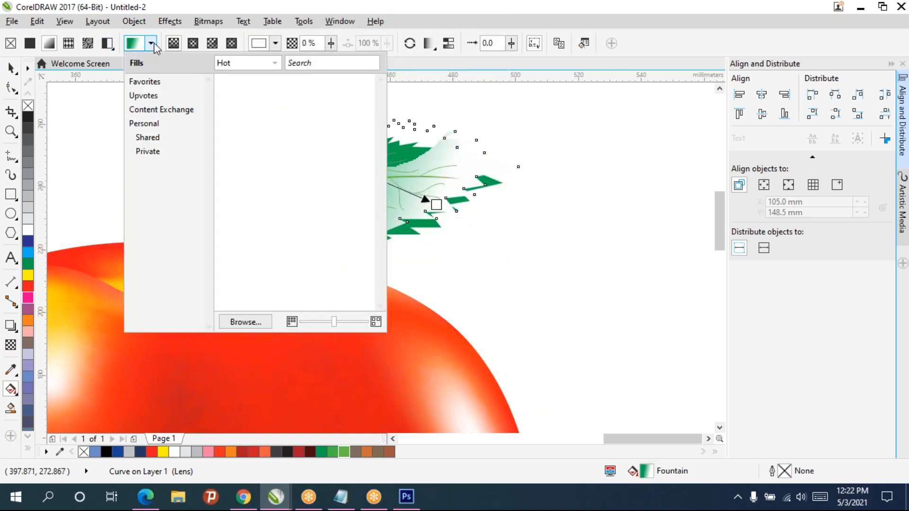
left_click(151, 83)
Step: Give the leaf copy a two-color pattern fill and replace it with a texture fill
left_click(106, 47)
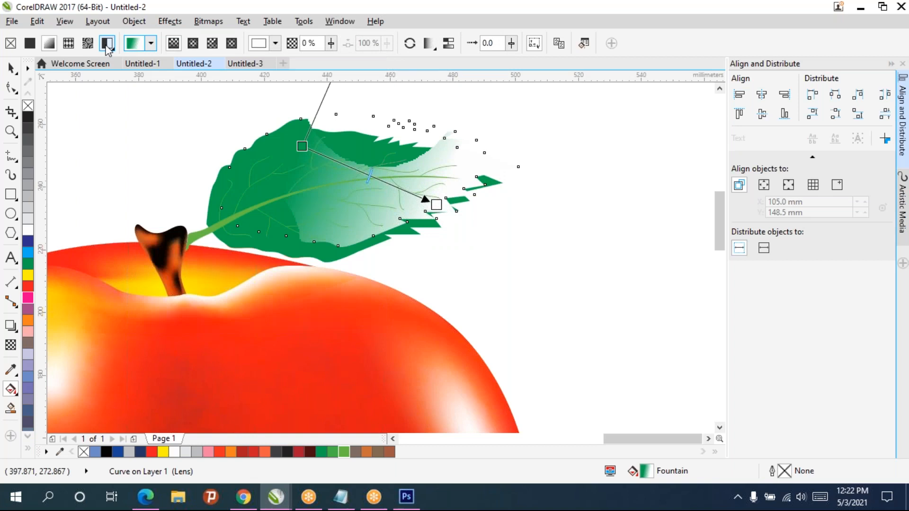
left_click(112, 47)
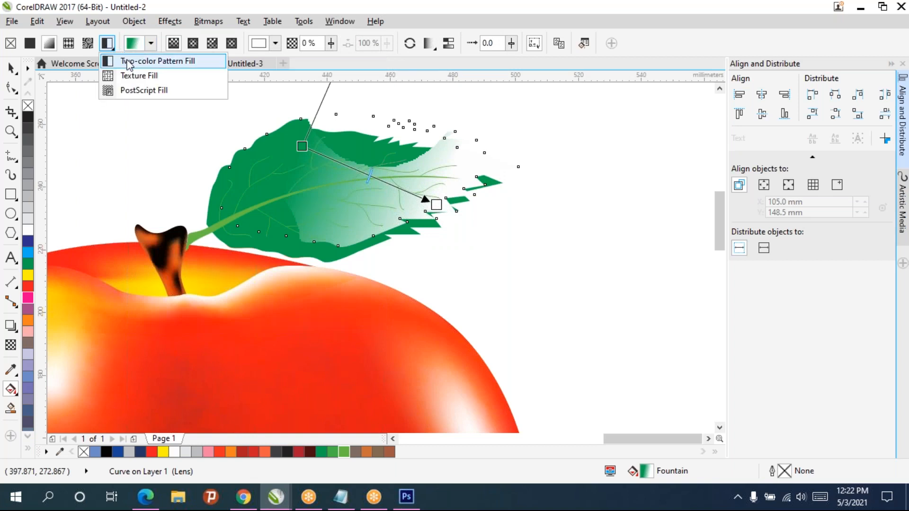
left_click(127, 62)
left_click(108, 46)
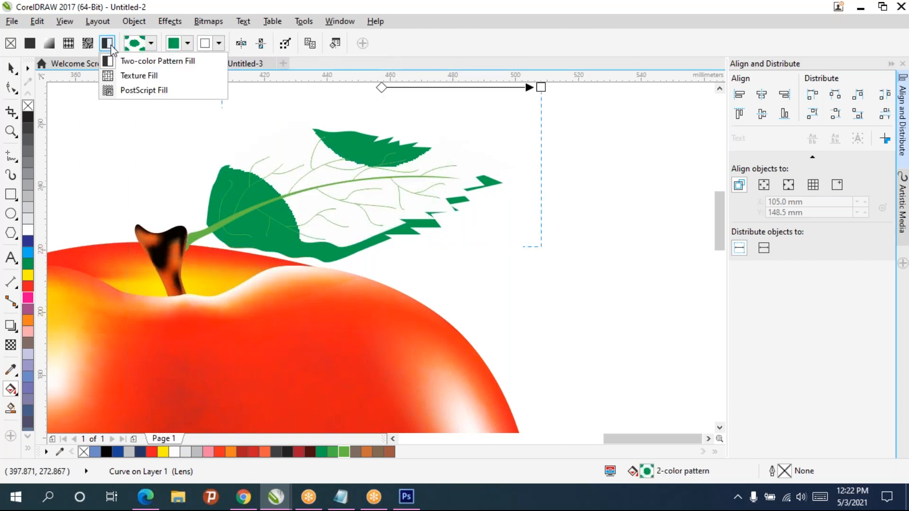
left_click(127, 76)
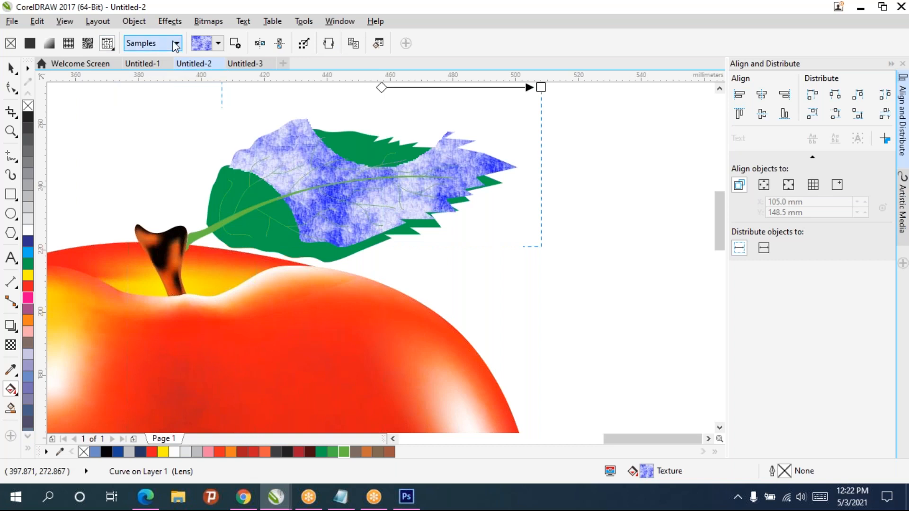
Step: Try the dark green marbled texture from the Samples library on the leaf copy and switch back to the blue one
left_click(176, 44)
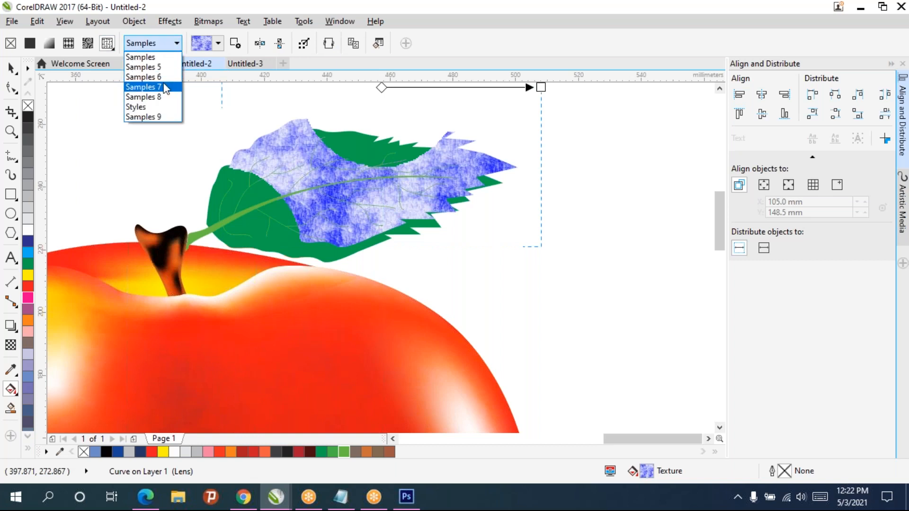
left_click(161, 60)
left_click(218, 43)
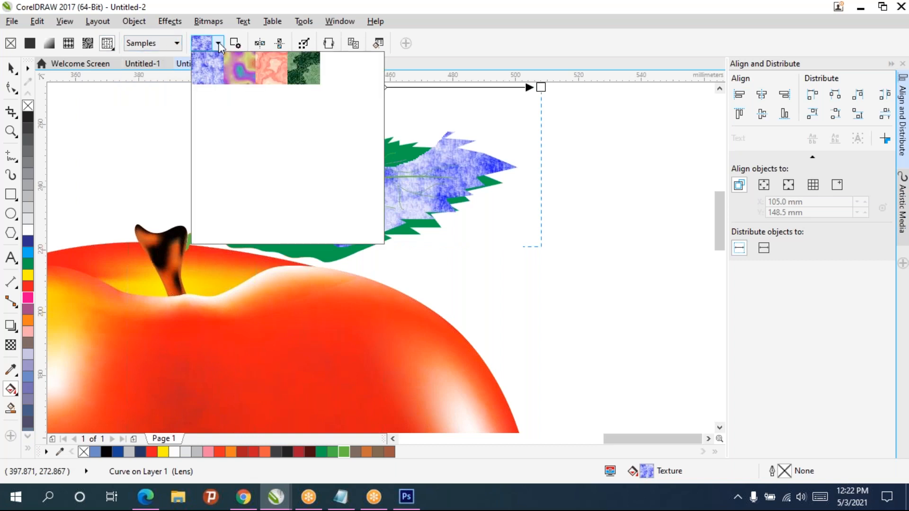
left_click(304, 68)
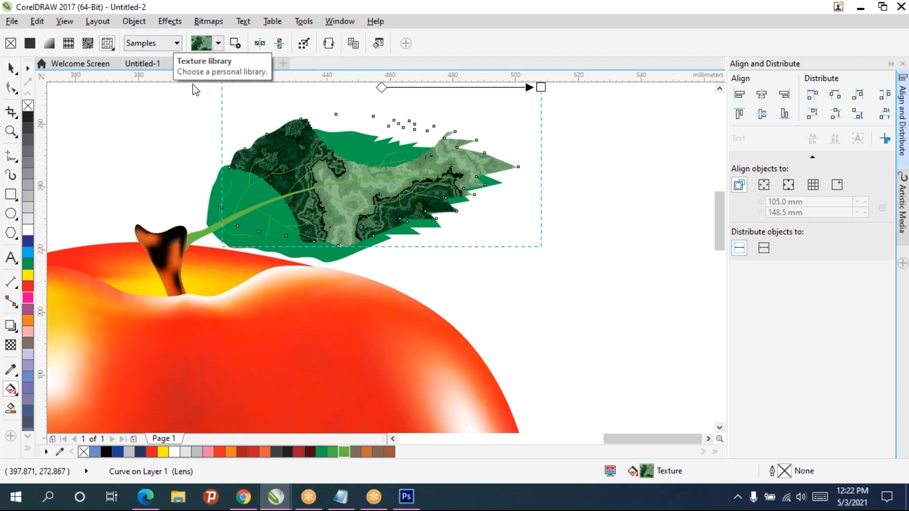
left_click(218, 43)
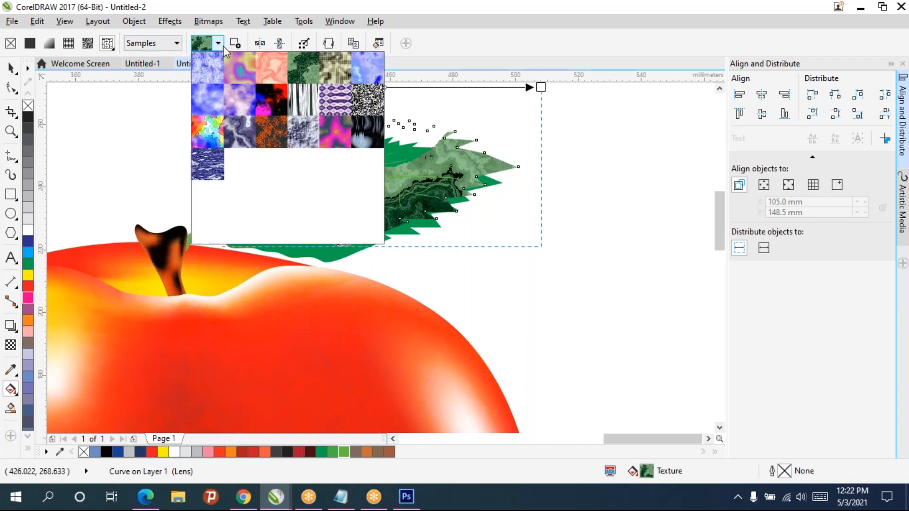
left_click(217, 85)
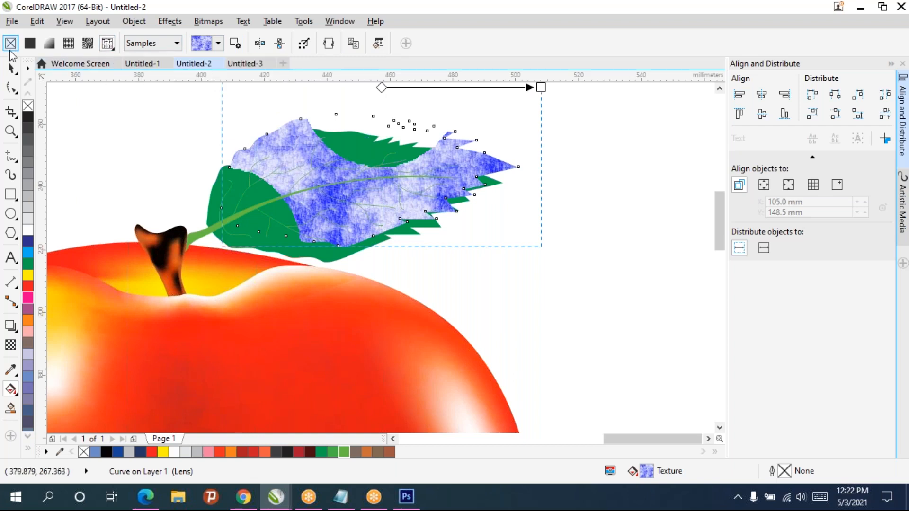
Step: Undo the accidental move of a leaf vein and move the blue textured leaf copy off the leaf to the apple's right
left_click(12, 69)
left_click_drag(263, 158, 547, 239)
key("ctrl+z")
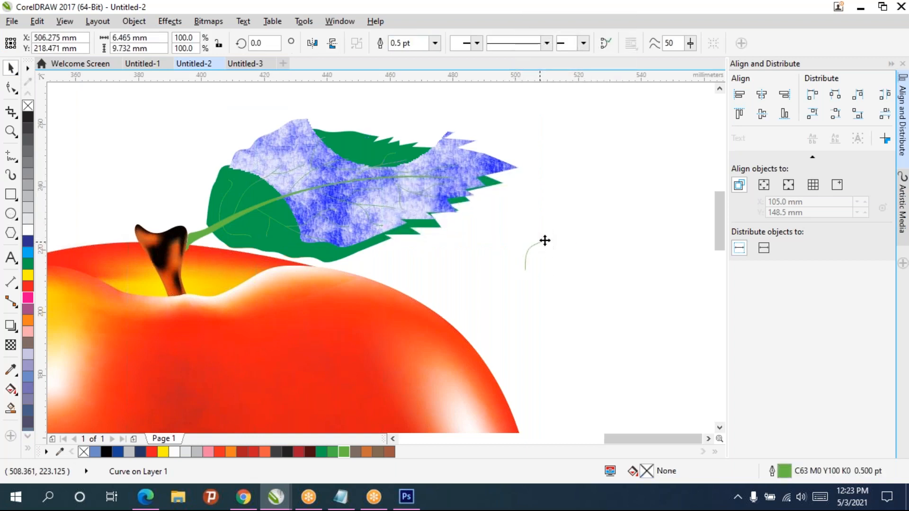
left_click_drag(499, 170, 579, 210)
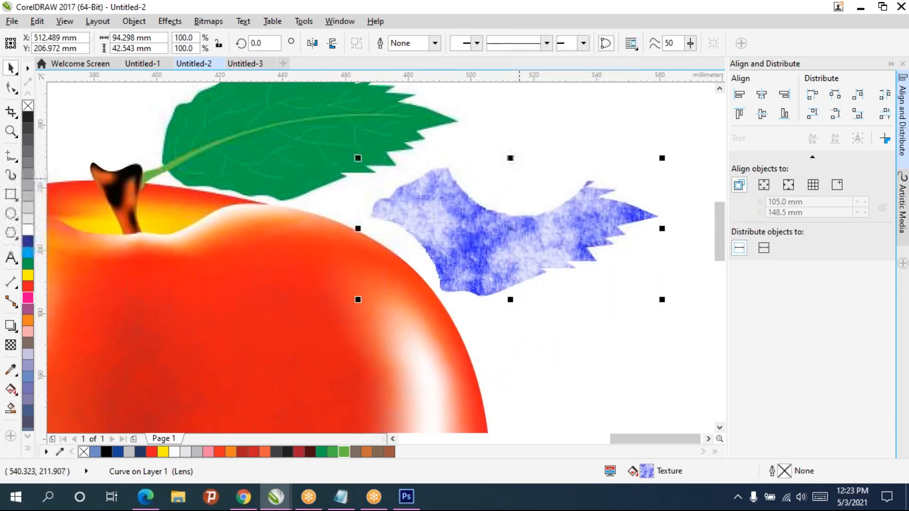
Step: Remove the pattern transparency from the blue textured leaf copy and set its merge mode to Overlay
left_click(11, 346)
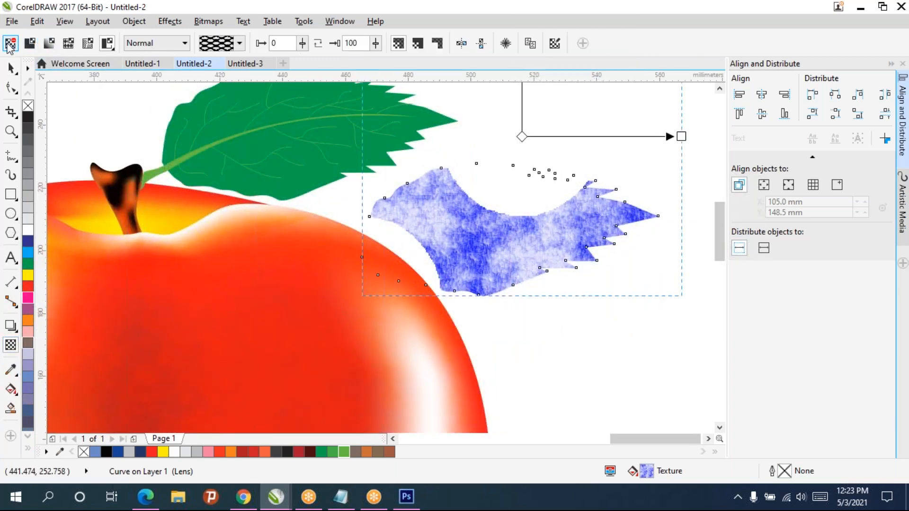
left_click(11, 43)
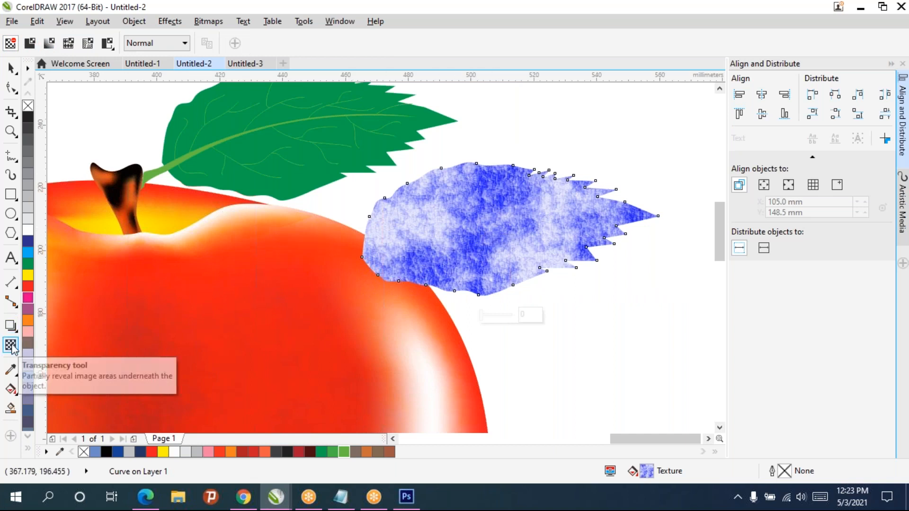
left_click(155, 45)
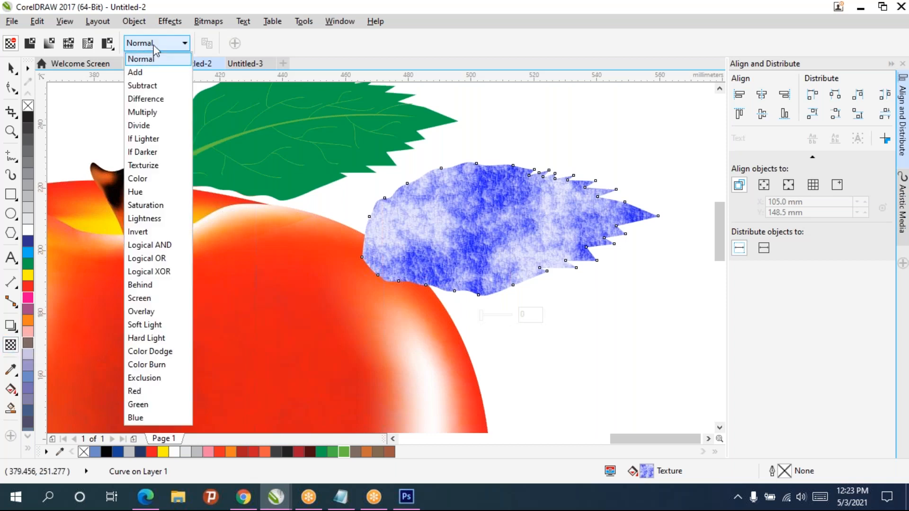
left_click(189, 312)
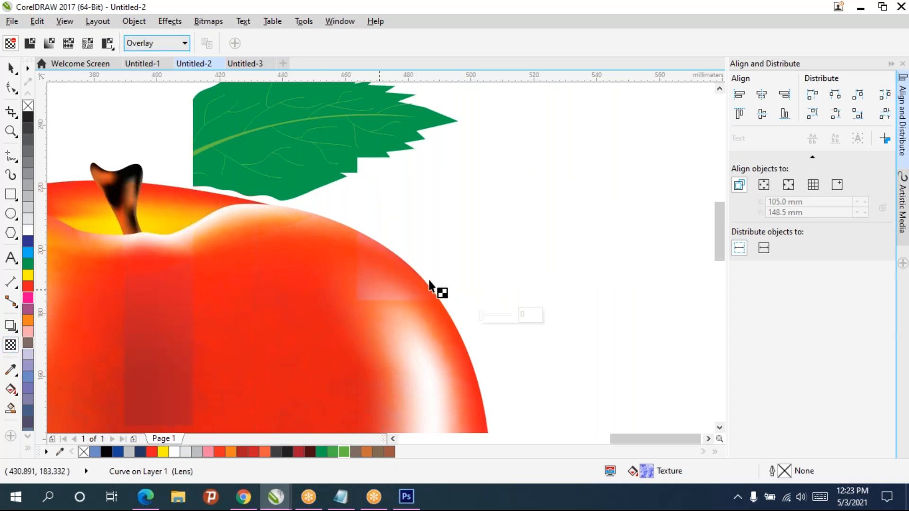
Step: Move the textured copy back over the green leaf, keeping Overlay as its merge mode
left_click(12, 69)
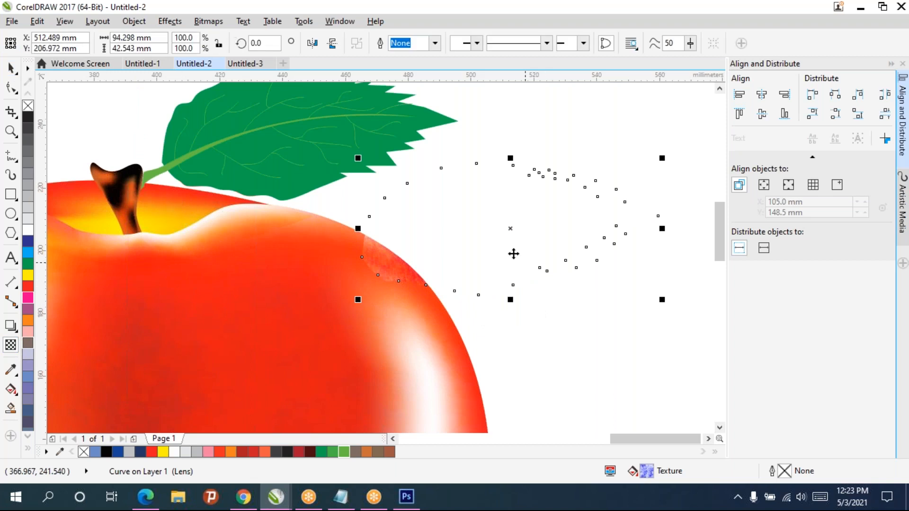
left_click_drag(507, 232, 303, 188)
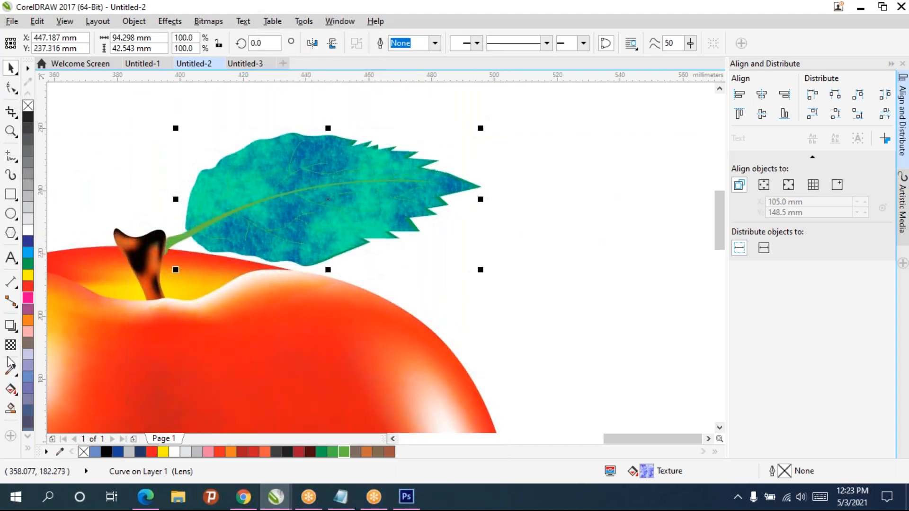
left_click(10, 345)
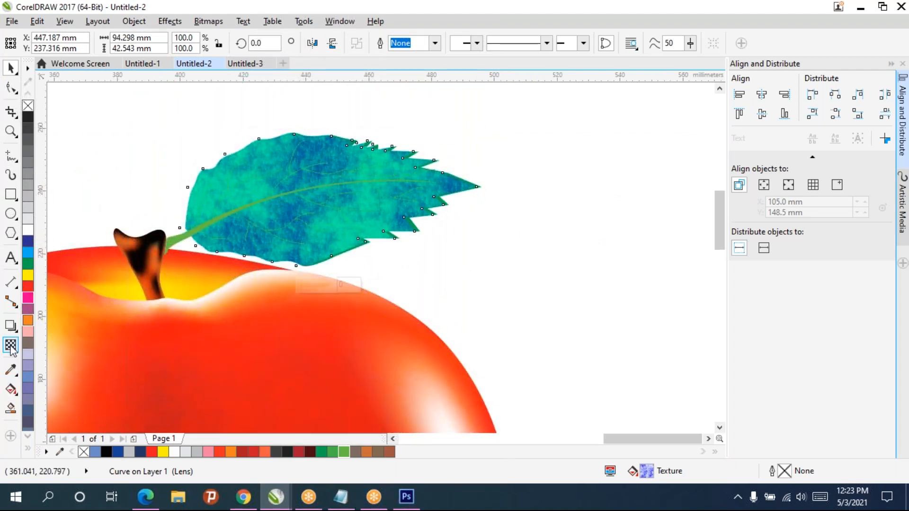
left_click(183, 43)
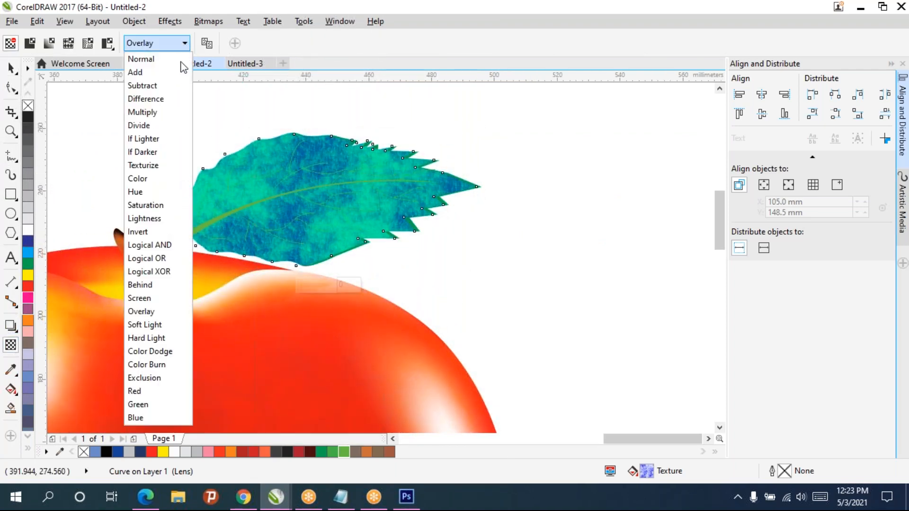
left_click(169, 49)
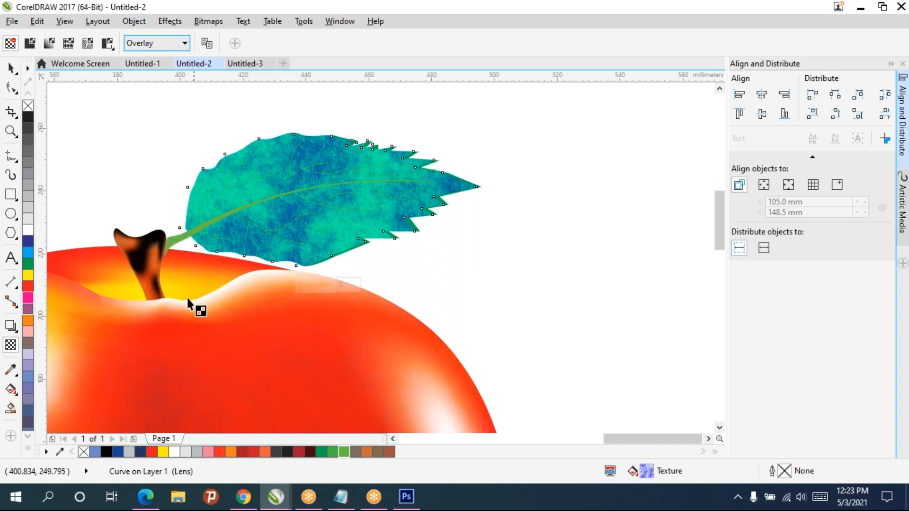
Step: Try black, white, dark red, light green, Brick Red and Ruby Red solid fills on the leaf copy
left_click(106, 452)
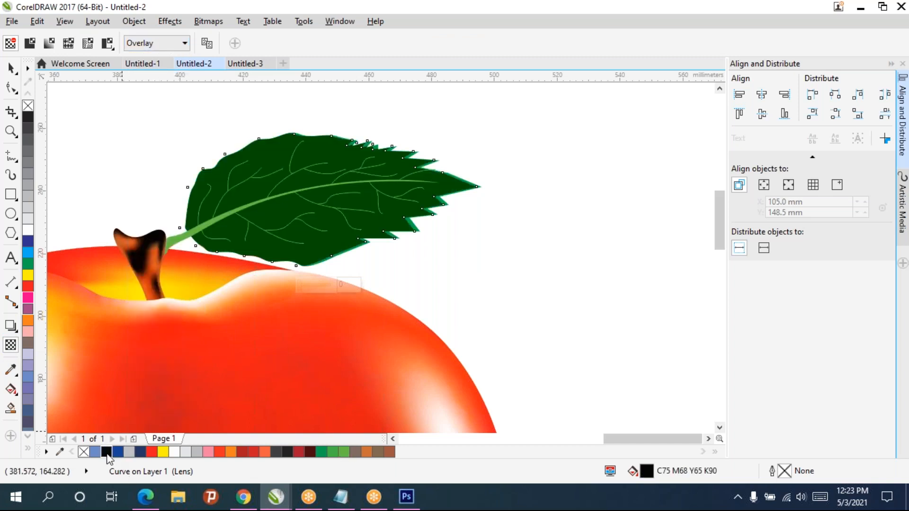
left_click(174, 452)
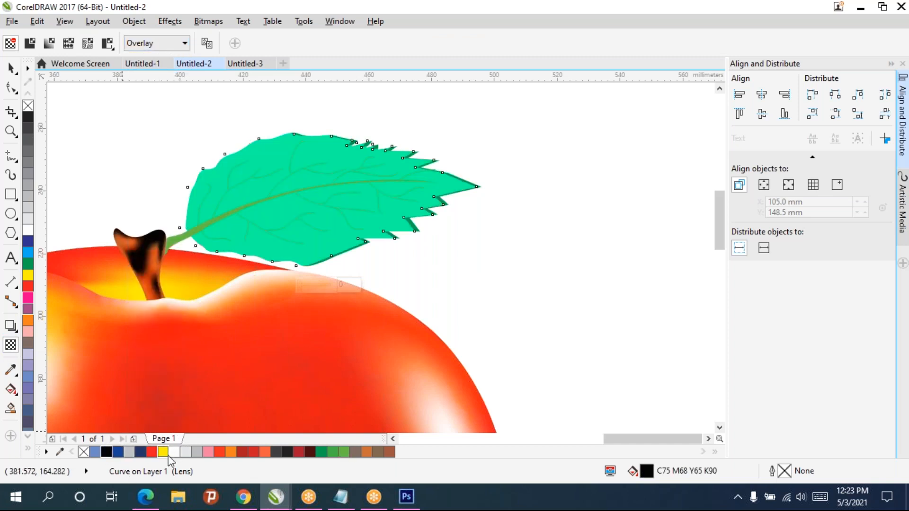
left_click(314, 452)
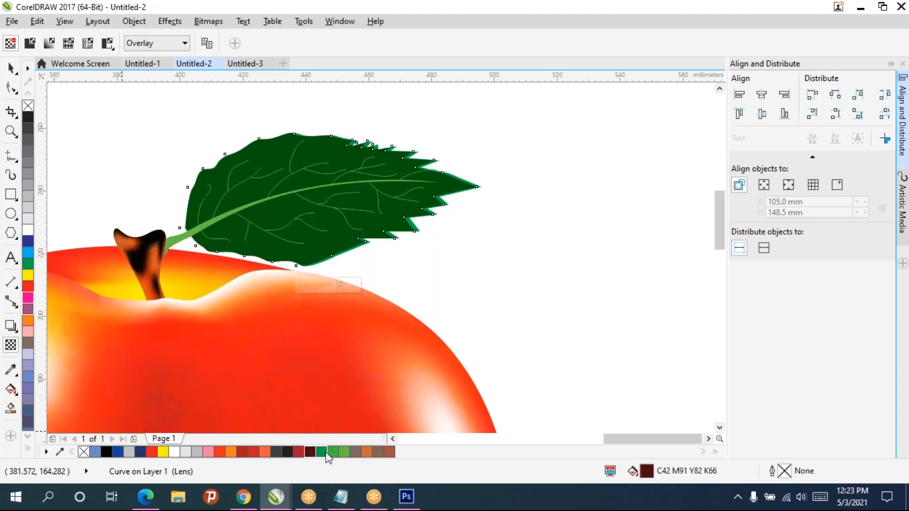
left_click(342, 452)
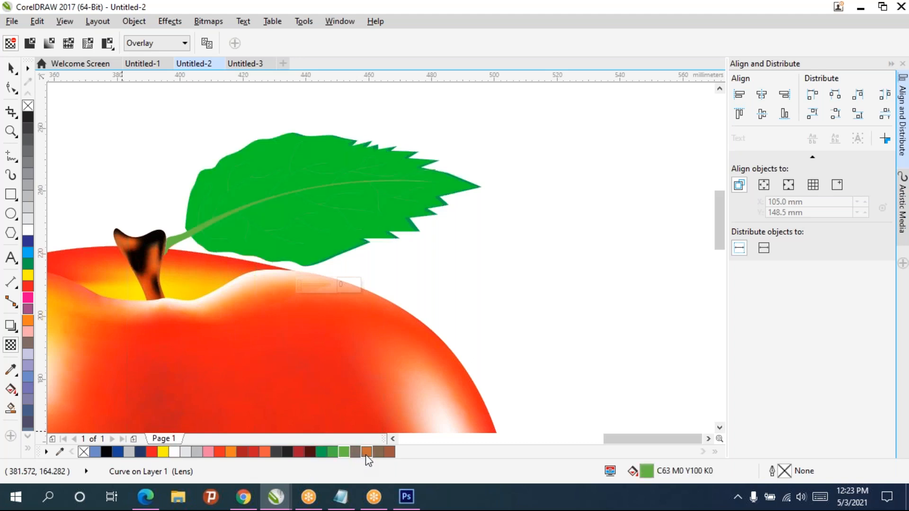
left_click(365, 452)
left_click(389, 452)
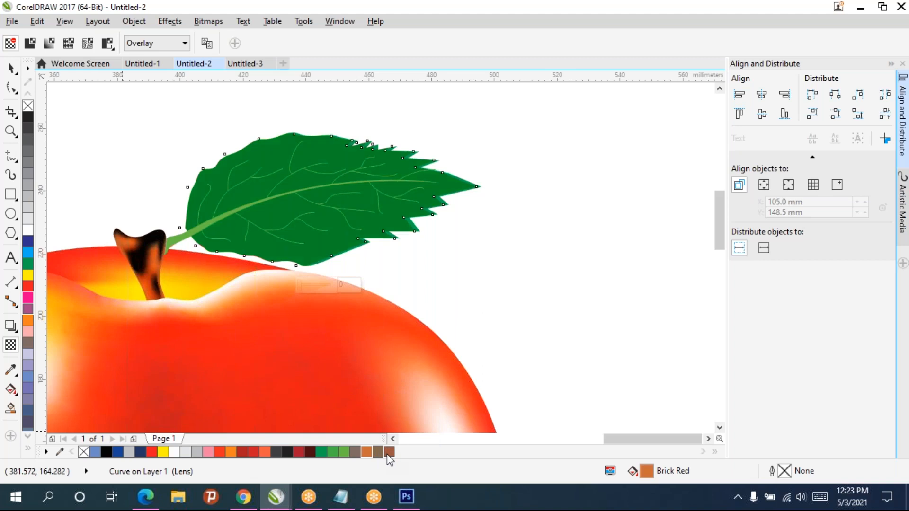
Step: Try the Screen merge mode on the Ruby Red leaf copy
left_click(186, 44)
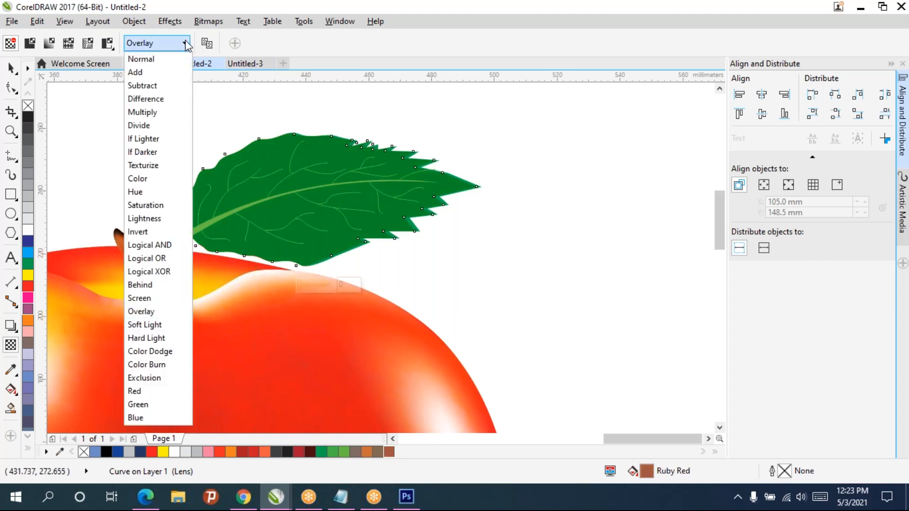
left_click(157, 311)
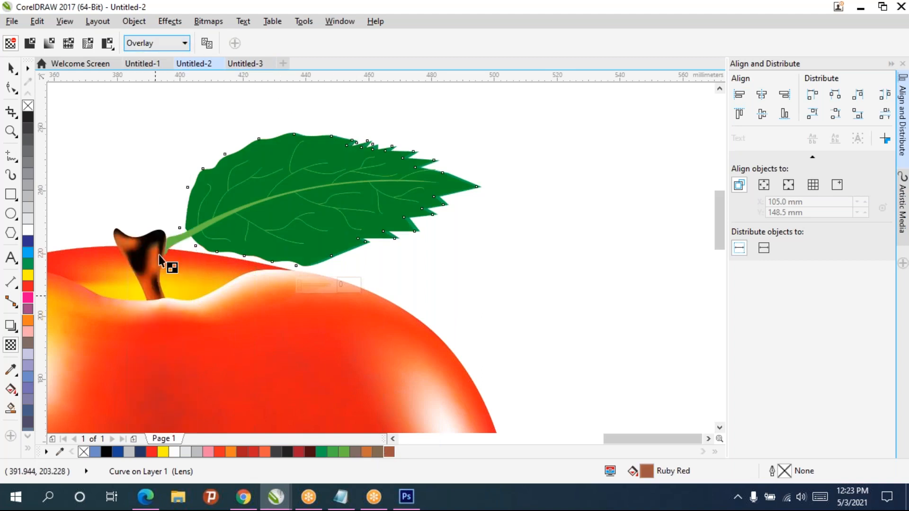
left_click(185, 43)
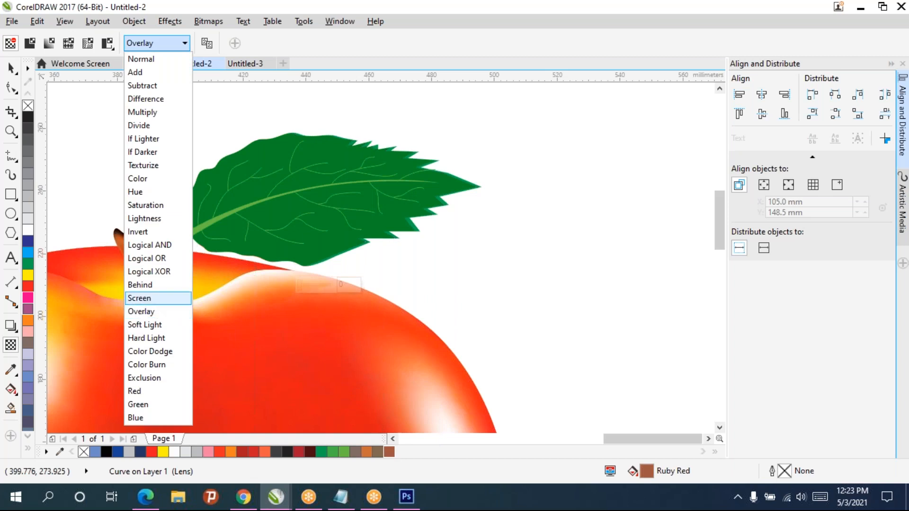
left_click(139, 298)
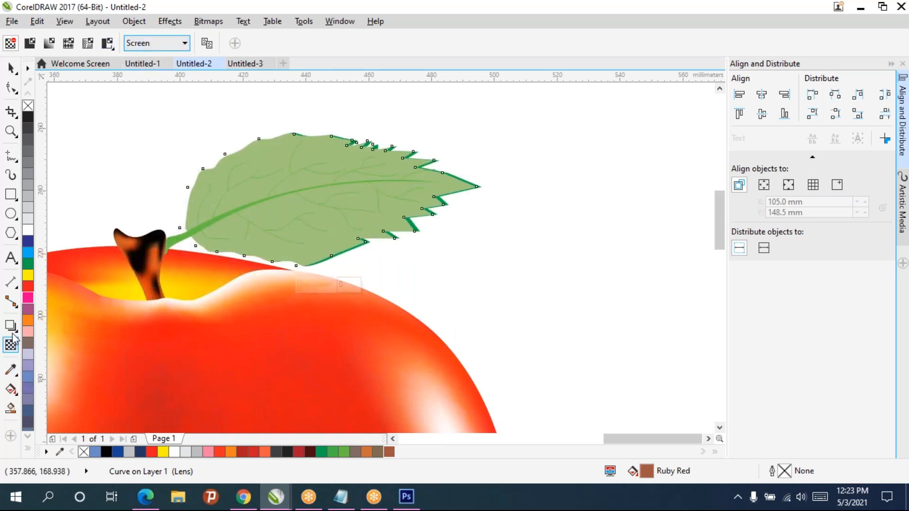
Step: Replace the leaf copy's solid fill with a texture fill, using the mottled dark green texture from the Samples library
left_click(11, 389)
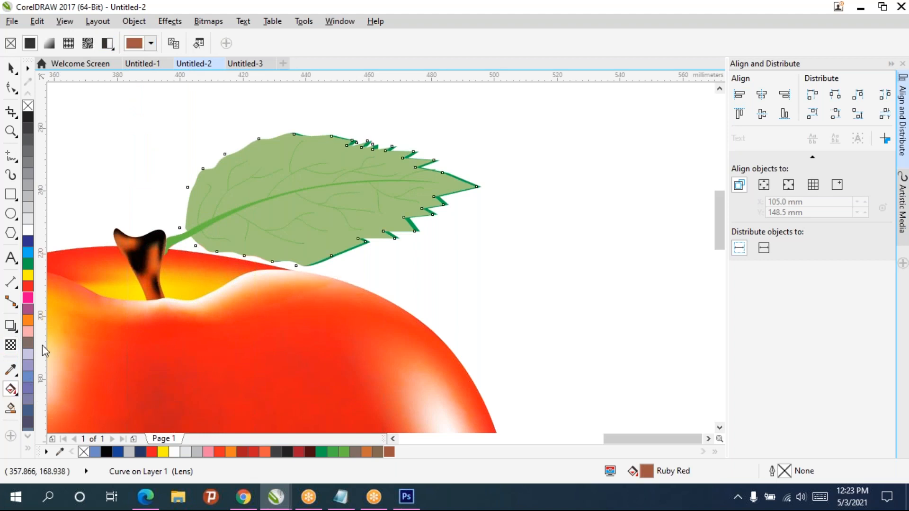
left_click(151, 44)
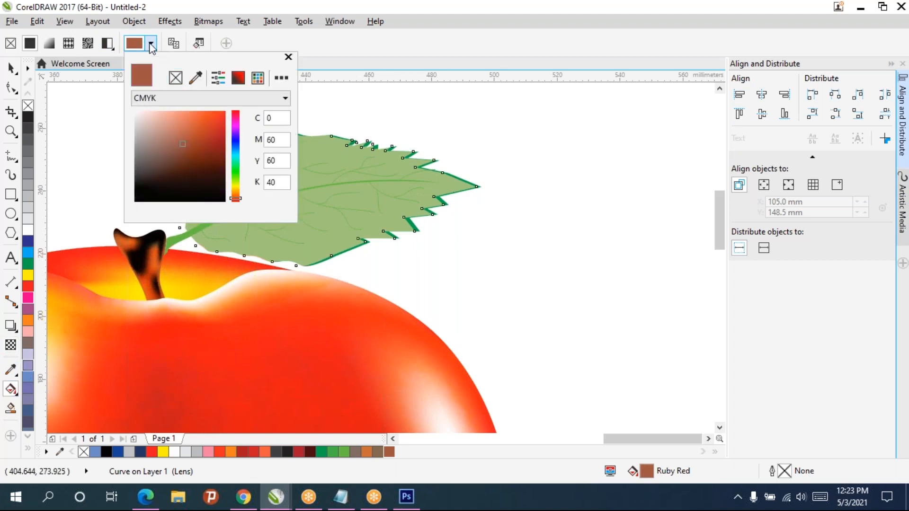
left_click(108, 44)
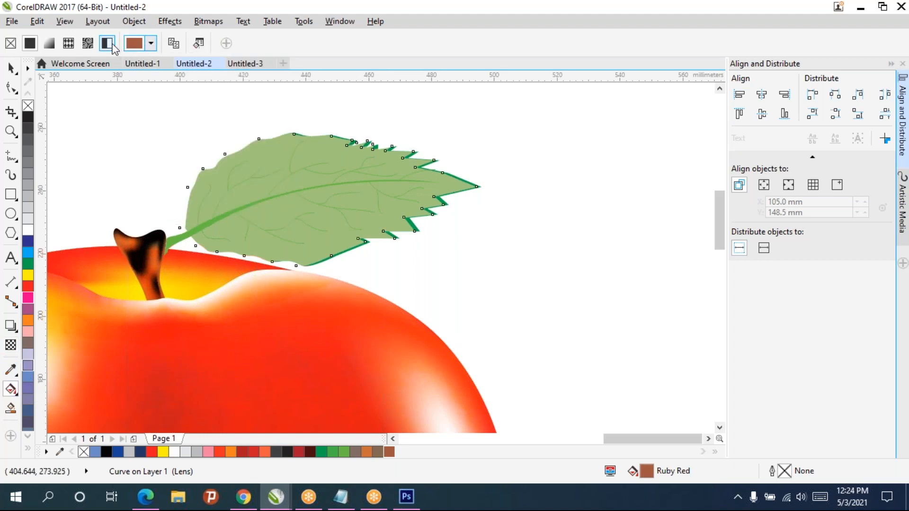
left_click(108, 45)
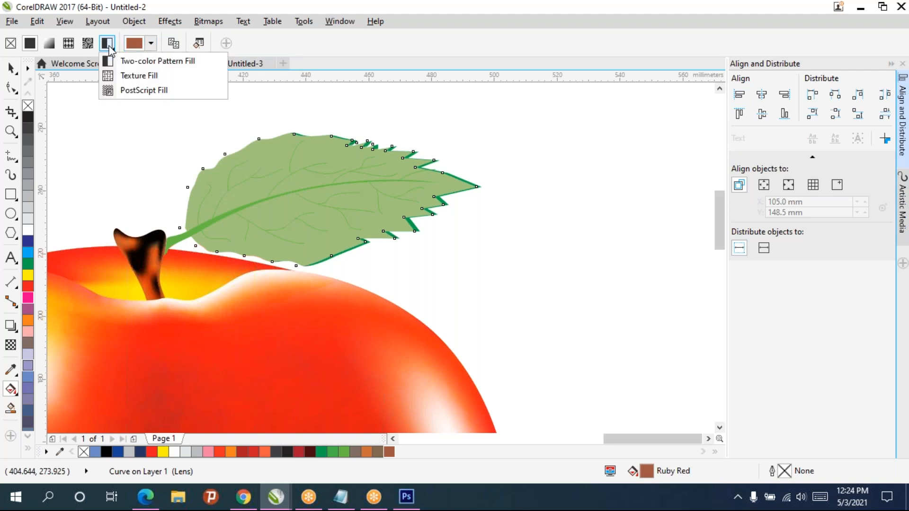
left_click(135, 76)
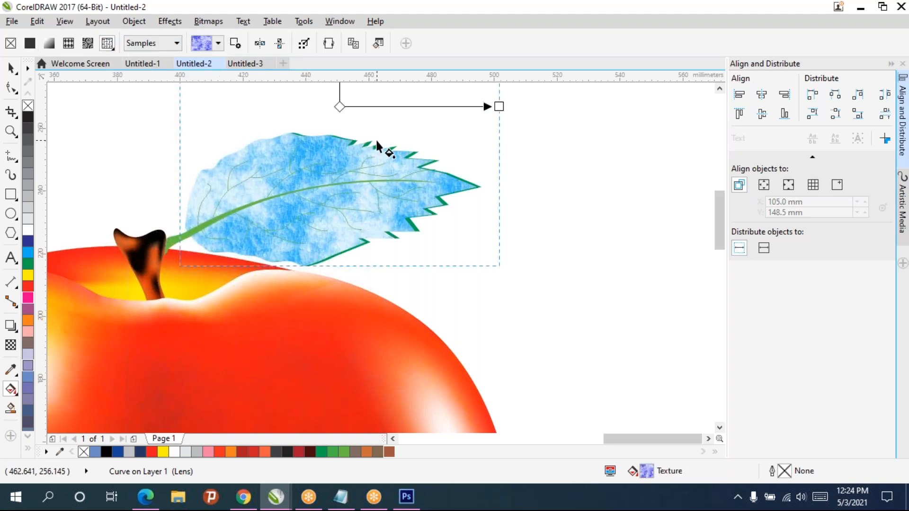
left_click(218, 43)
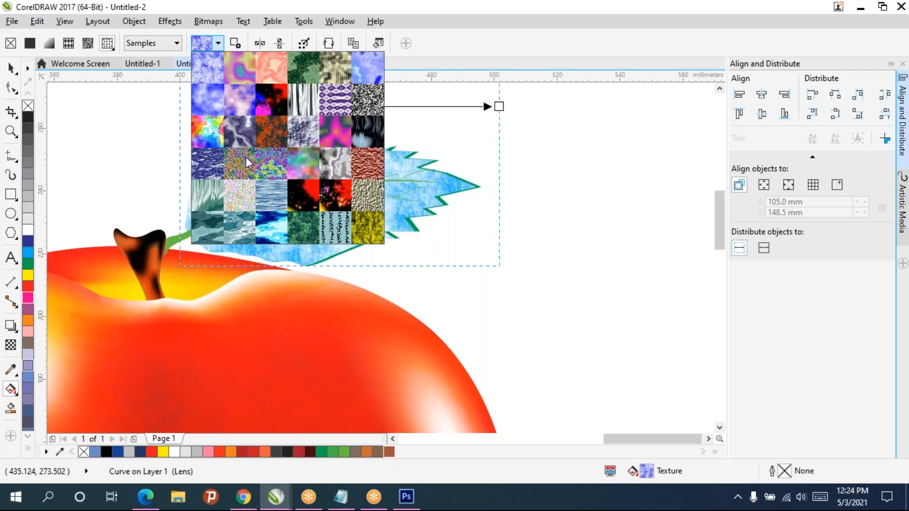
left_click(303, 227)
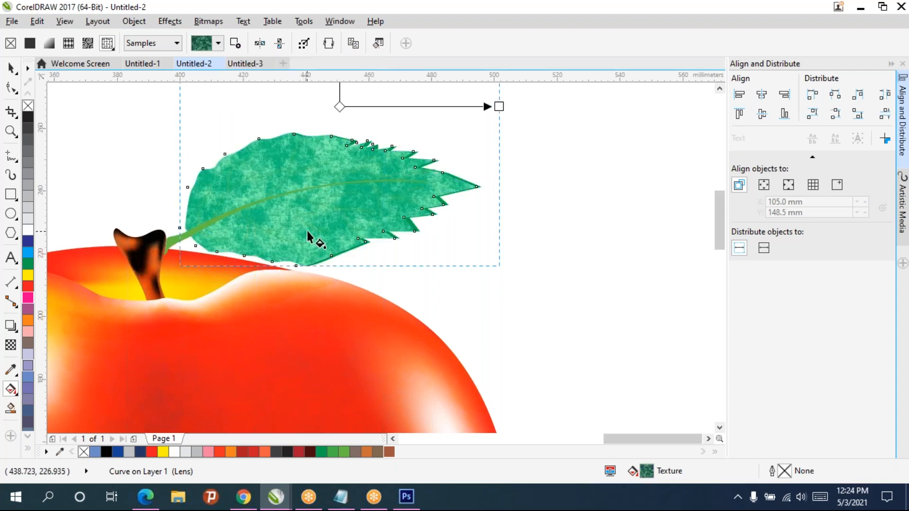
Step: Give the green textured leaf copy a uniform transparency of 68 with the Overlay merge mode and deselect it
left_click(18, 346)
left_click_drag(299, 286, 322, 289)
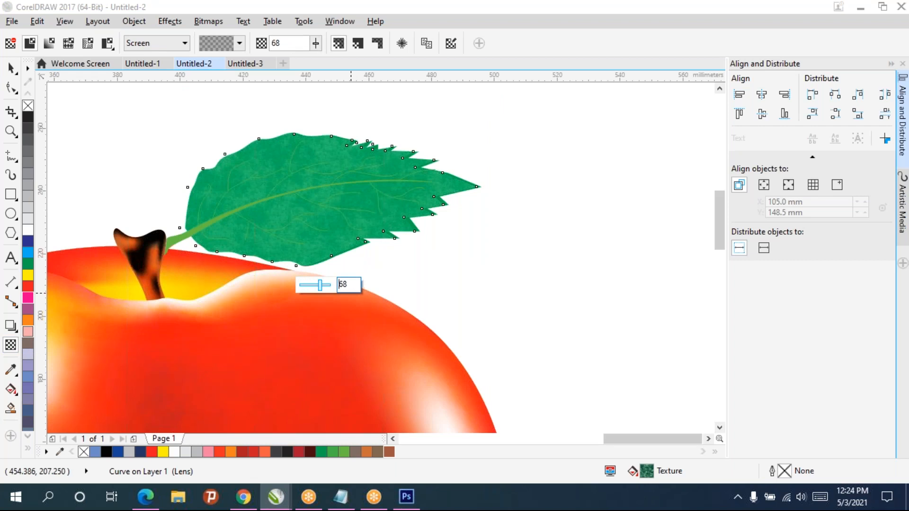
left_click(184, 43)
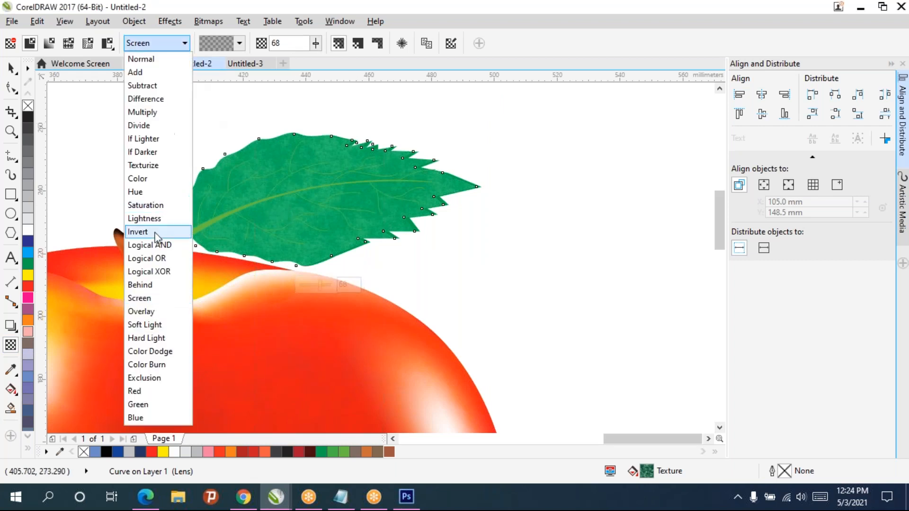
left_click(142, 311)
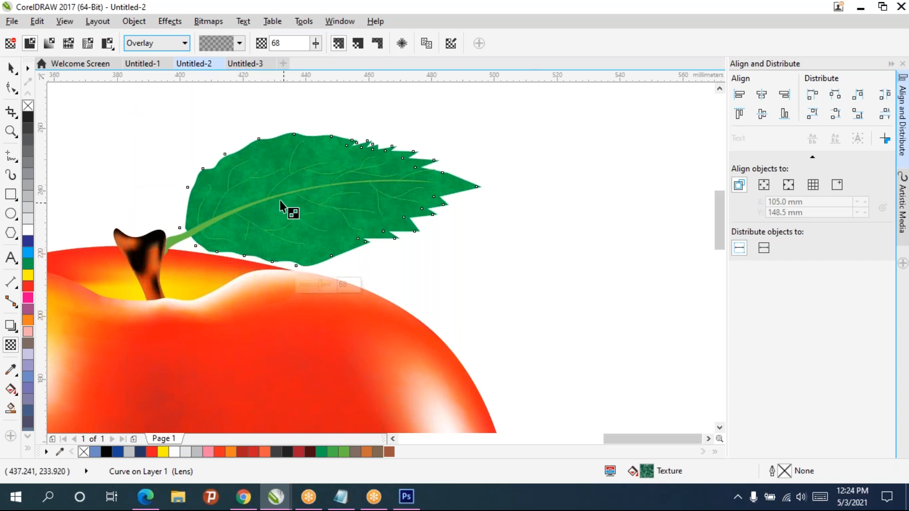
left_click(11, 67)
left_click(512, 260)
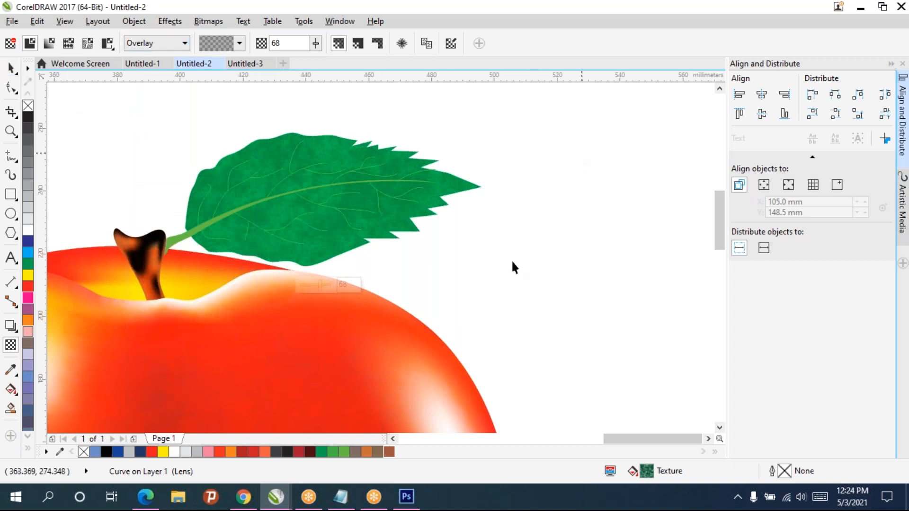
Step: Draw a circle about 247 mm in diameter in the empty space to the right of the apple
scroll(483, 269, "down", 2)
scroll(483, 283, "down", 2)
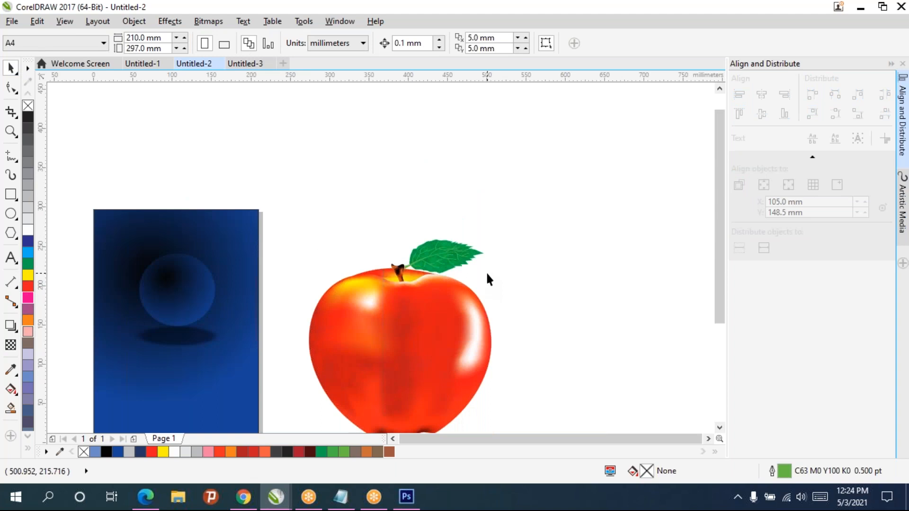
scroll(485, 279, "up", 2)
left_click_drag(458, 273, 447, 162)
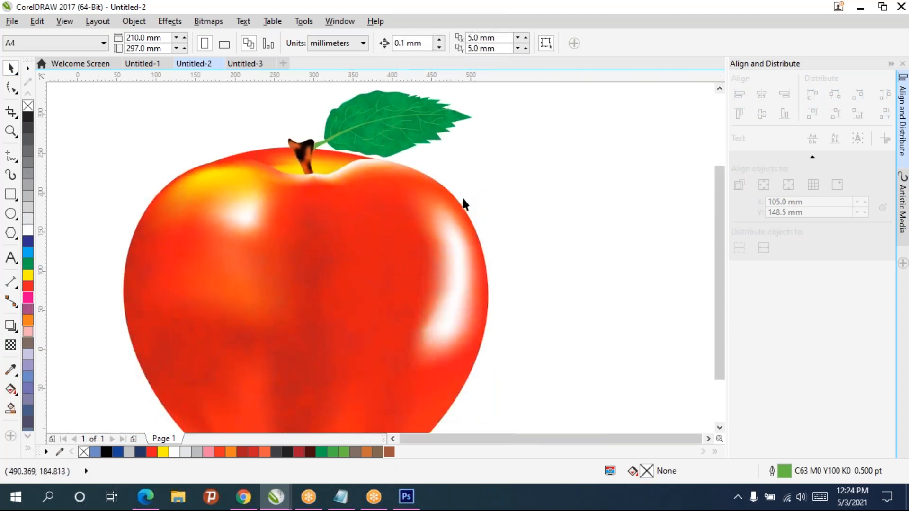
scroll(463, 207, "down", 3)
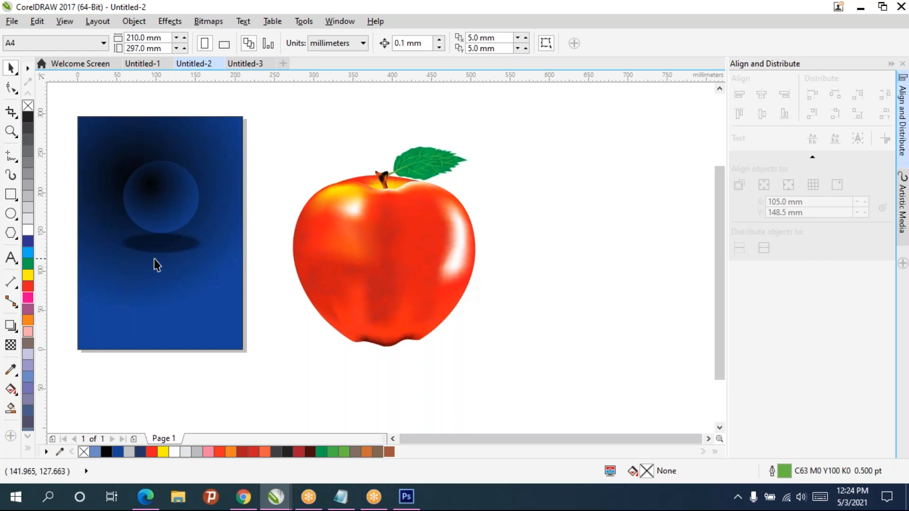
left_click_drag(152, 259, 260, 278)
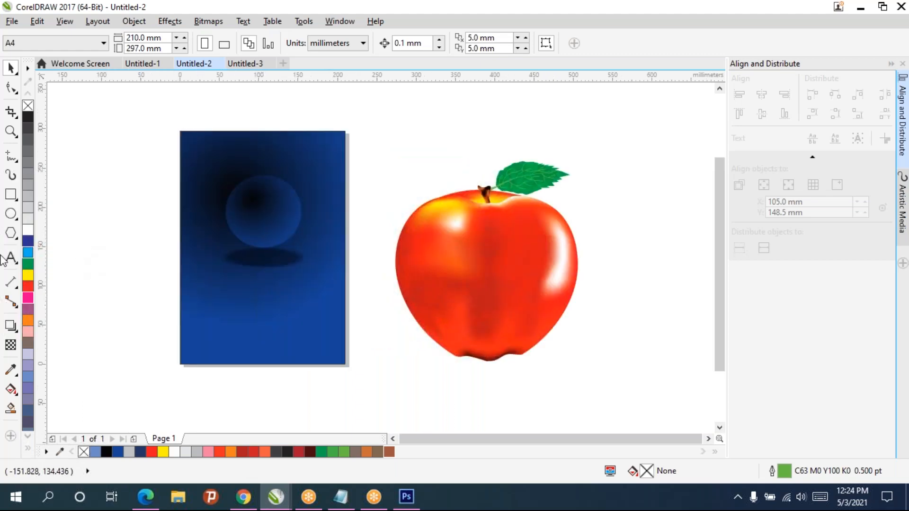
left_click(10, 214)
left_click_drag(538, 269, 228, 219)
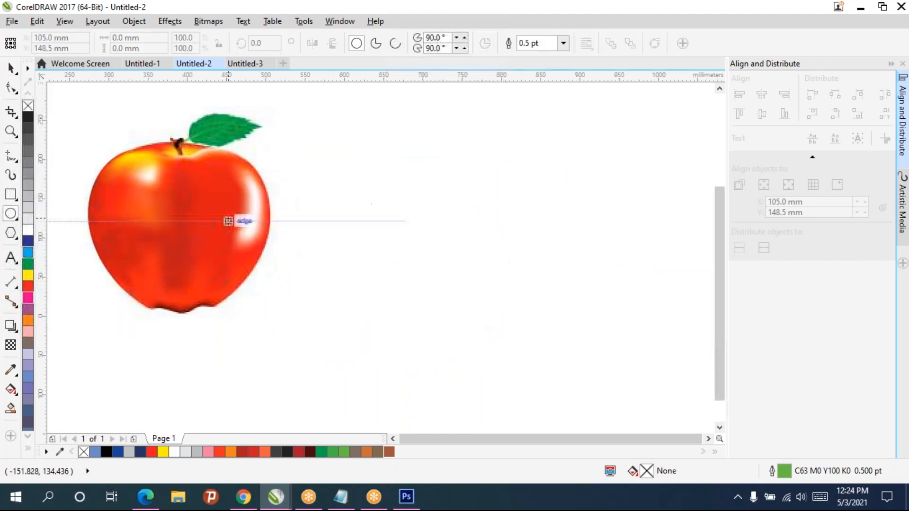
left_click_drag(396, 138, 591, 329)
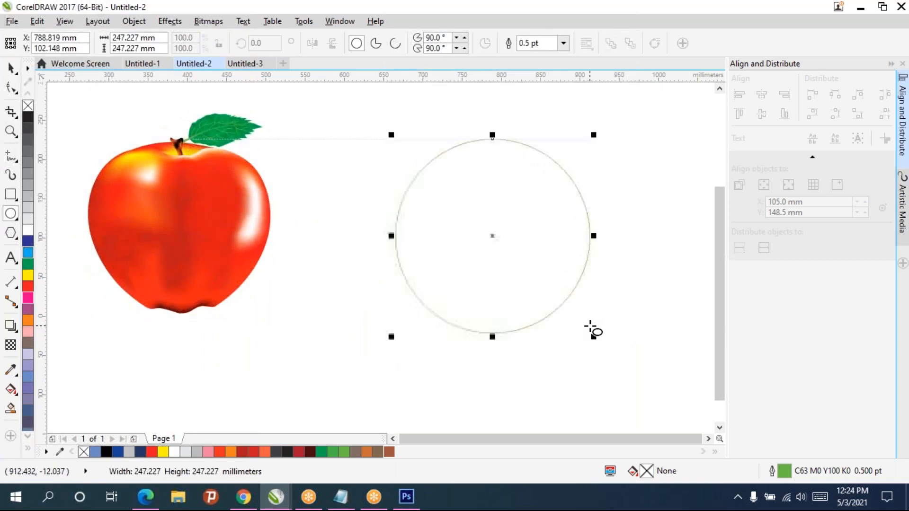
Step: Add an Arial letter A, enlarge it to about 120 × 128 mm and centre it in the circle
key("F8")
left_click(463, 229)
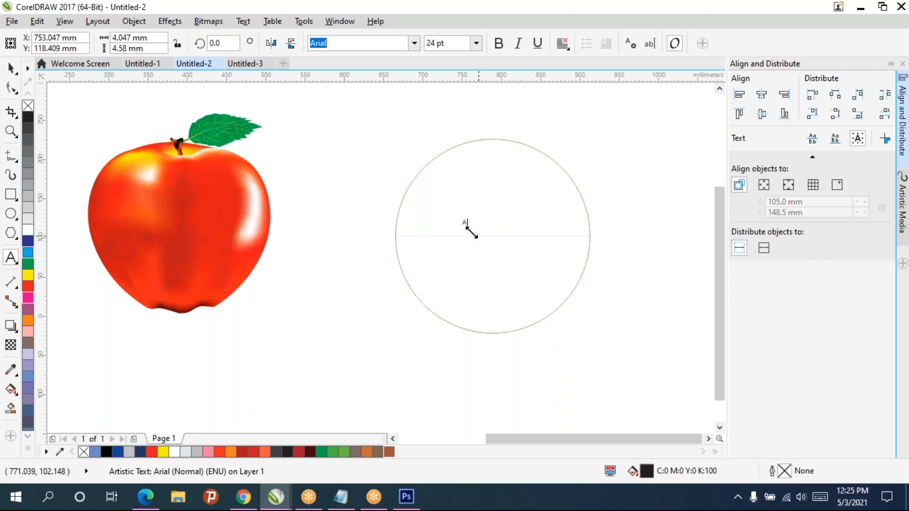
type("A")
left_click_drag(541, 283, 589, 325)
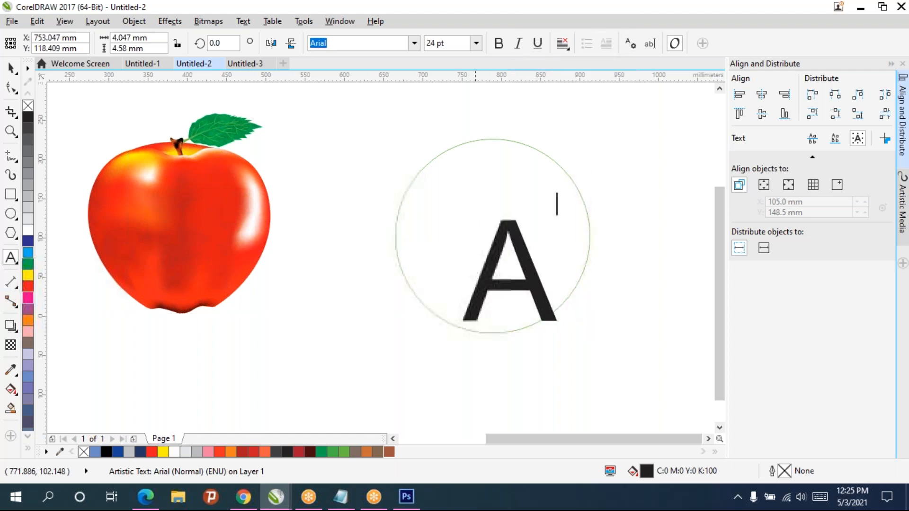
left_click(11, 68)
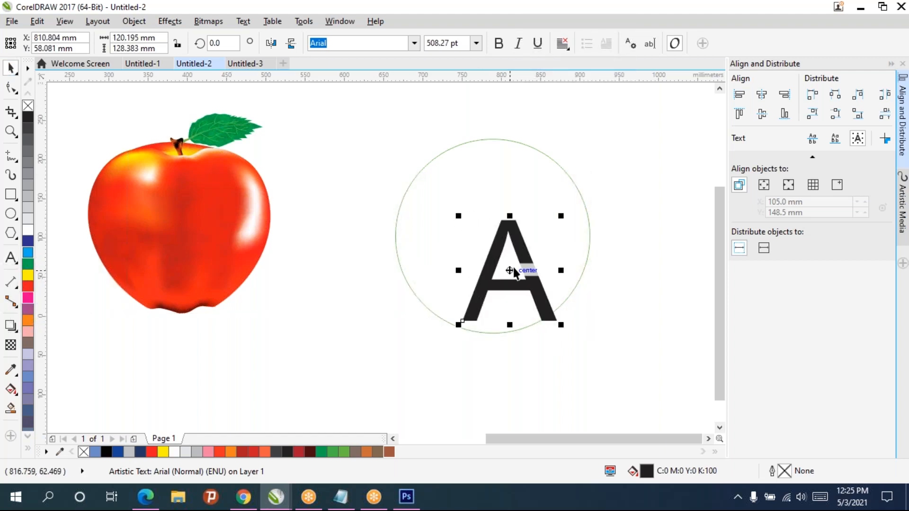
left_click_drag(509, 274, 492, 241)
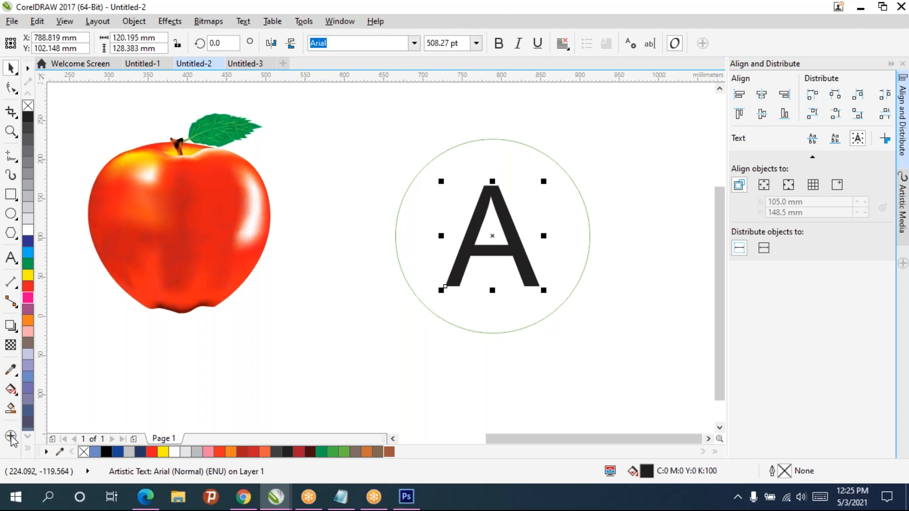
Step: Smart-fill the circle area around the letter A and the letter's enclosed triangle in blue-grey with a 0.5 pt black outline
left_click(10, 407)
left_click(563, 191)
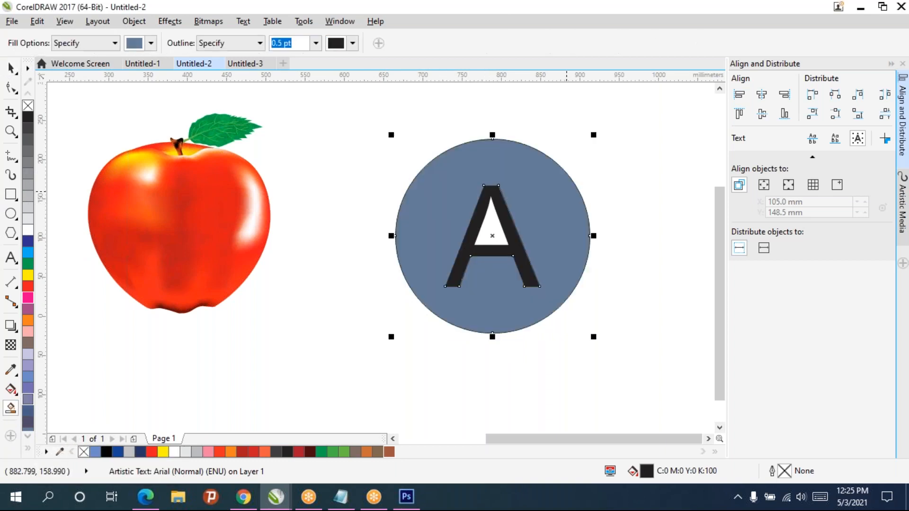
left_click(492, 227)
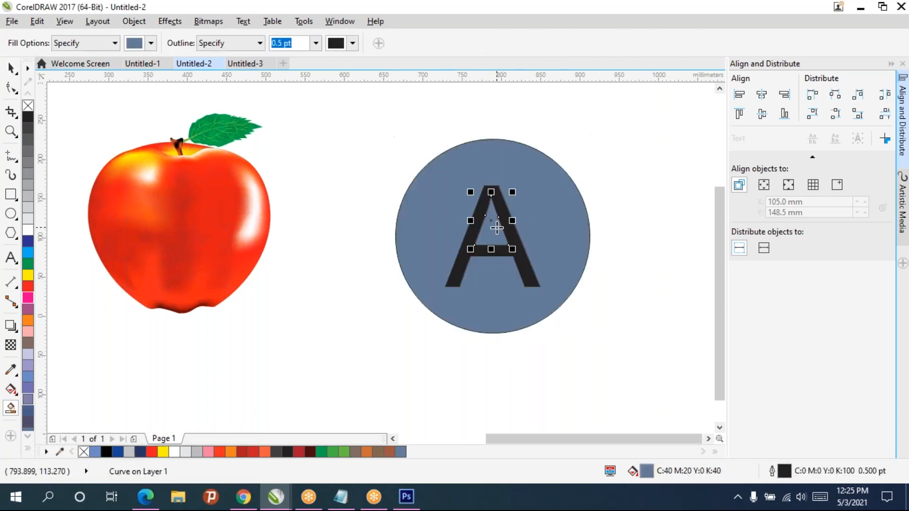
Step: Select both blue-grey smart-filled pieces together and move them off the original circle to just below the apple
left_click(11, 68)
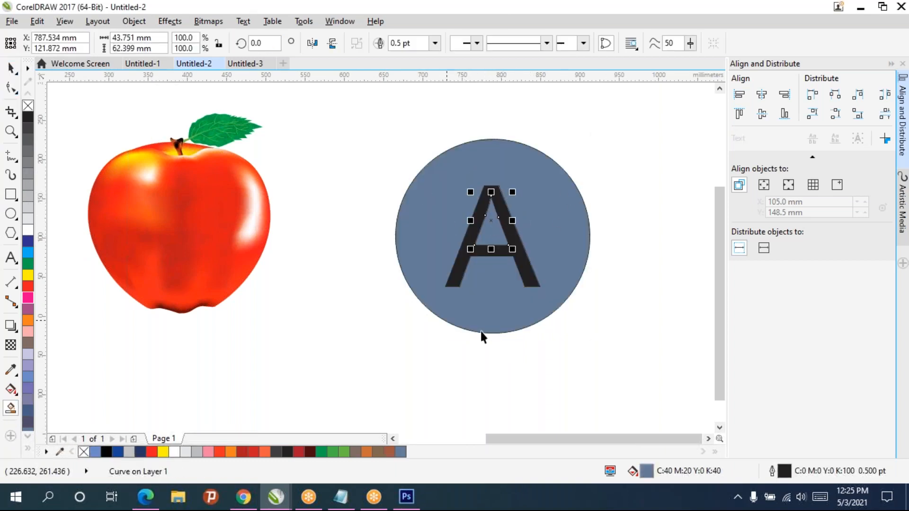
left_click(578, 342)
left_click(508, 303)
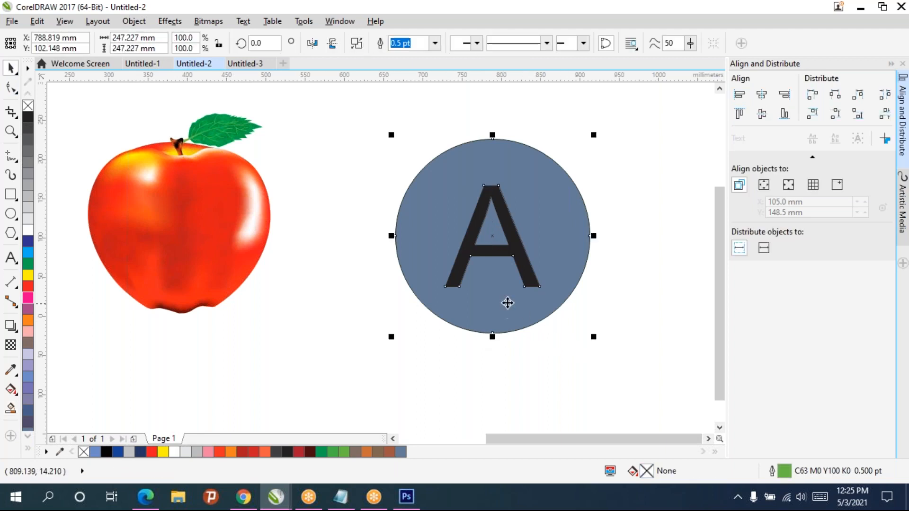
left_click(497, 235, "shift")
left_click_drag(562, 236, 381, 351)
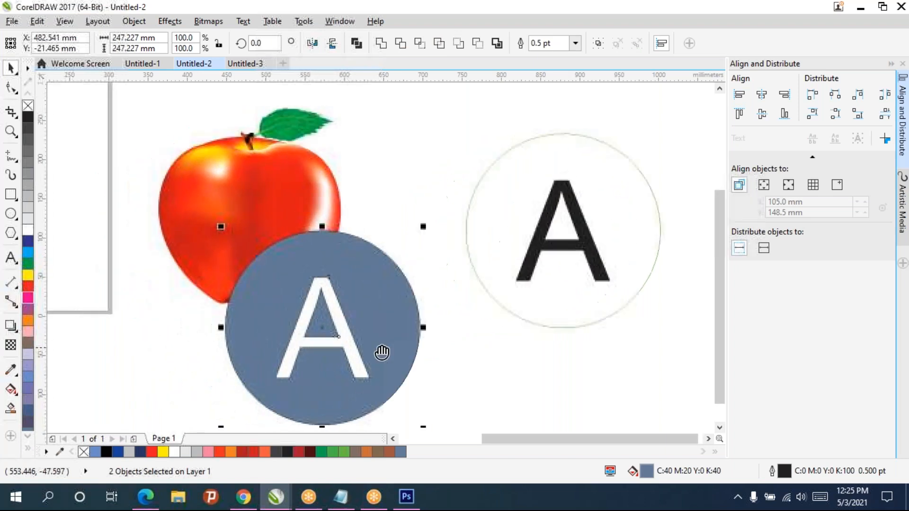
left_click_drag(356, 311, 424, 311)
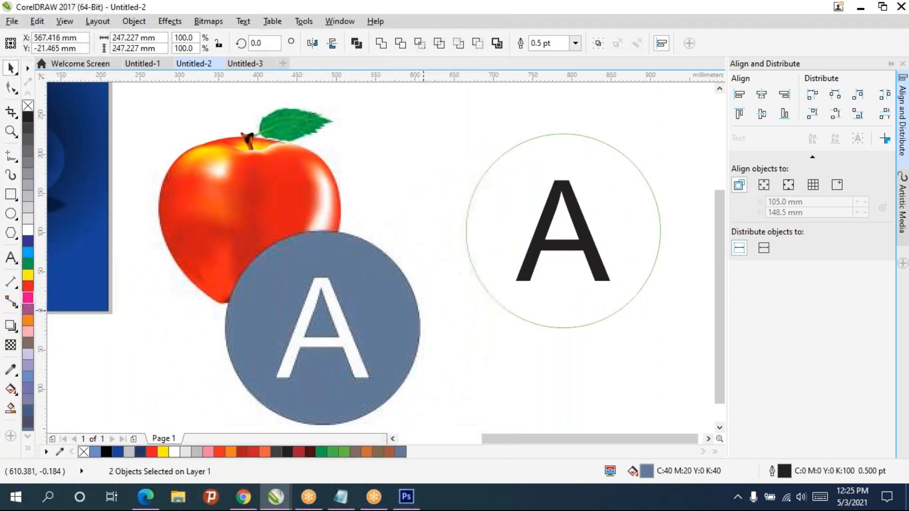
Step: Weld the two blue-grey pieces into one curve and position it over the apple's body
left_click(382, 43)
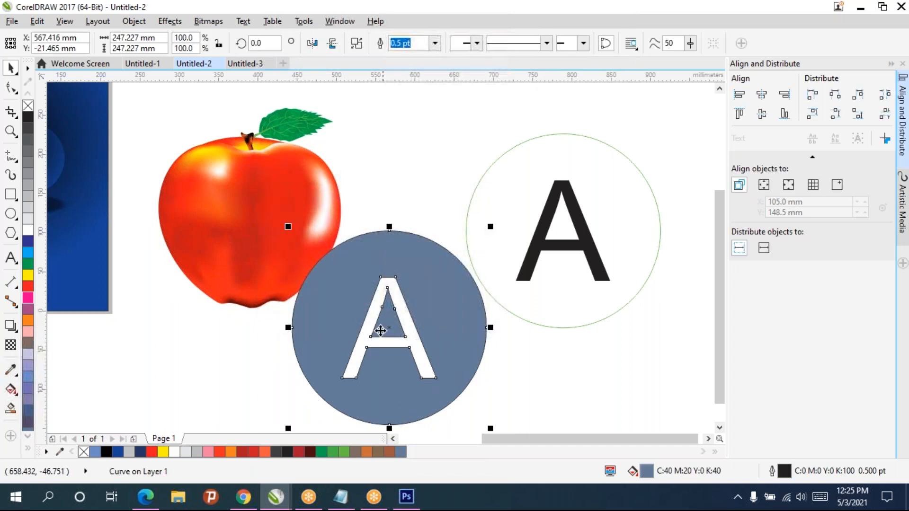
left_click_drag(402, 303, 268, 192)
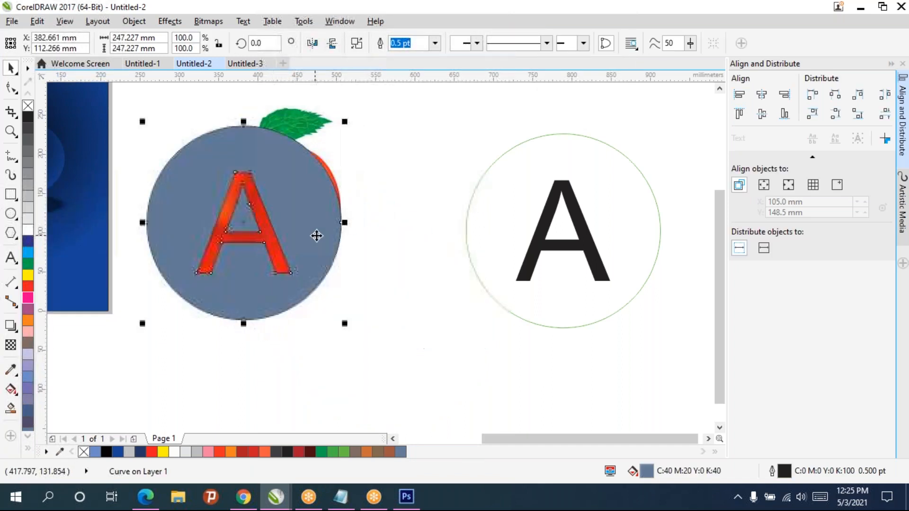
mouse_move(296, 239)
left_mouse_down()
mouse_move(312, 200)
mouse_move(305, 238)
left_mouse_up()
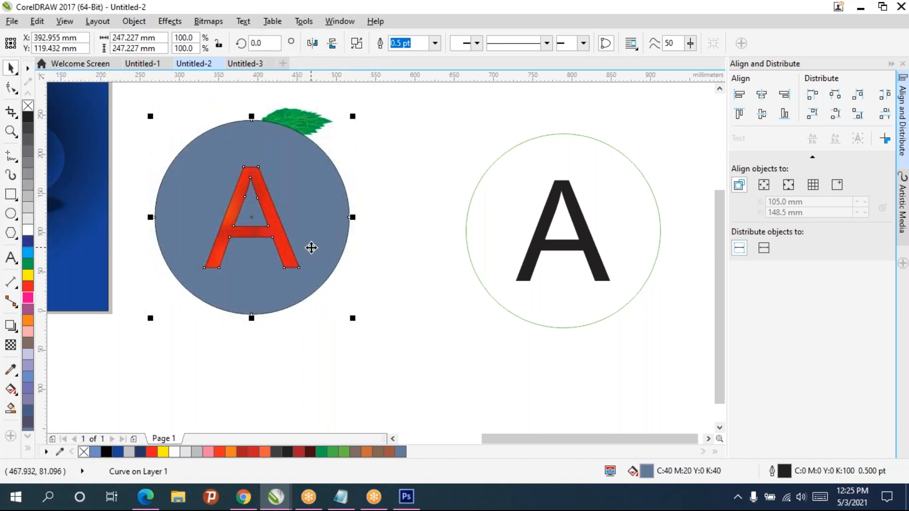
Step: Remove the welded shape's fill, give it an 80% black hairline outline, and delete it from the apple
right_click(27, 107)
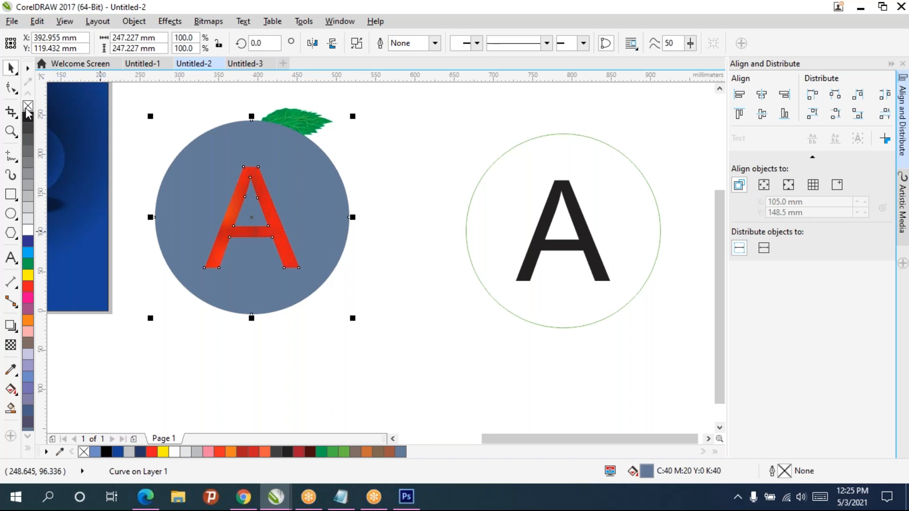
left_click(27, 107)
right_click(26, 138)
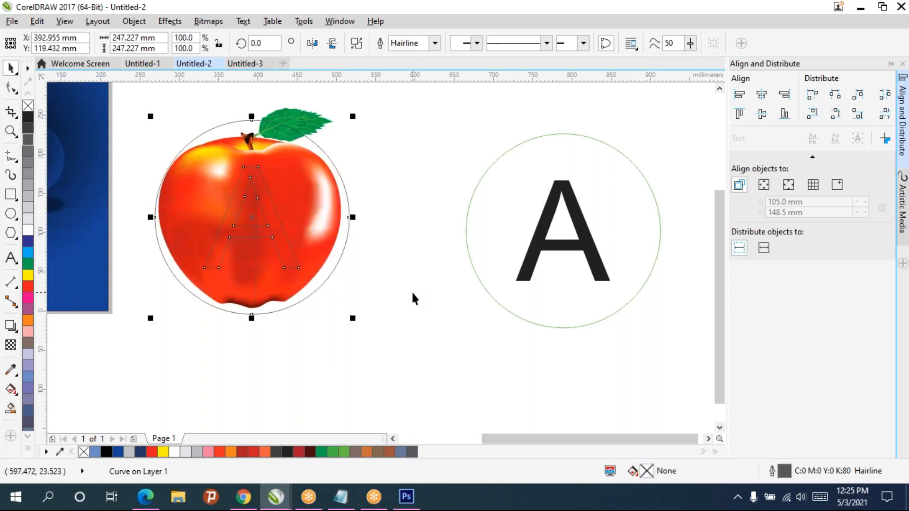
left_click(493, 261)
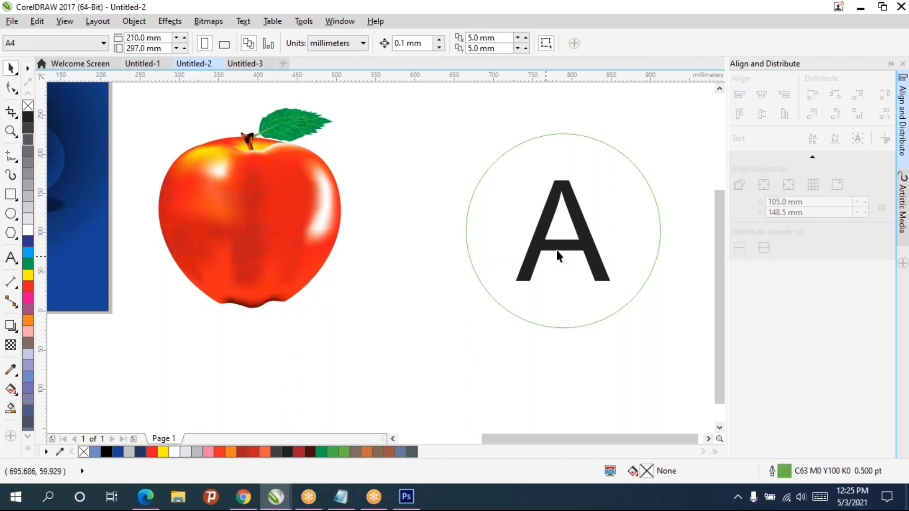
scroll(354, 257, "down", 2)
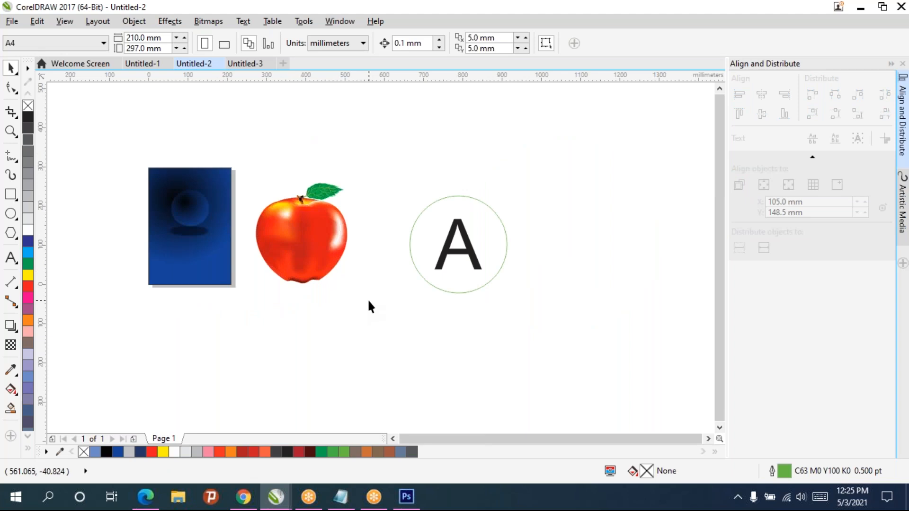
left_click(639, 19)
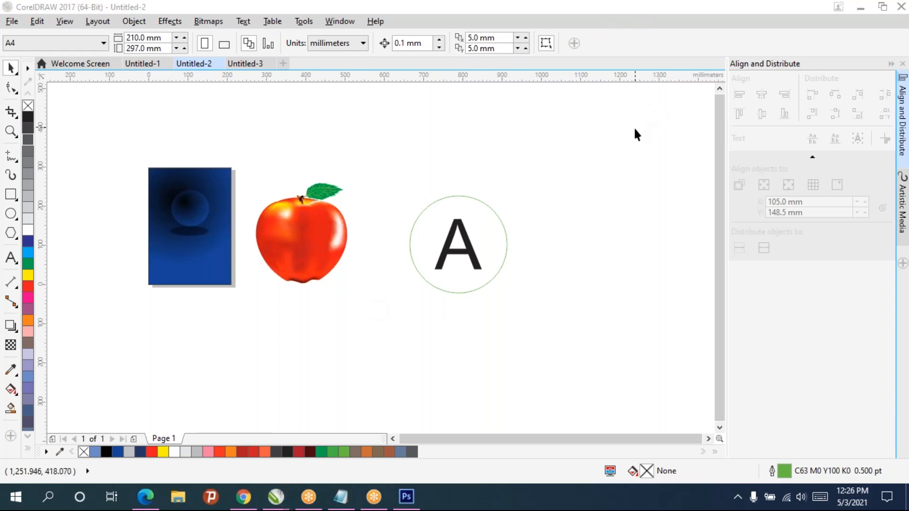